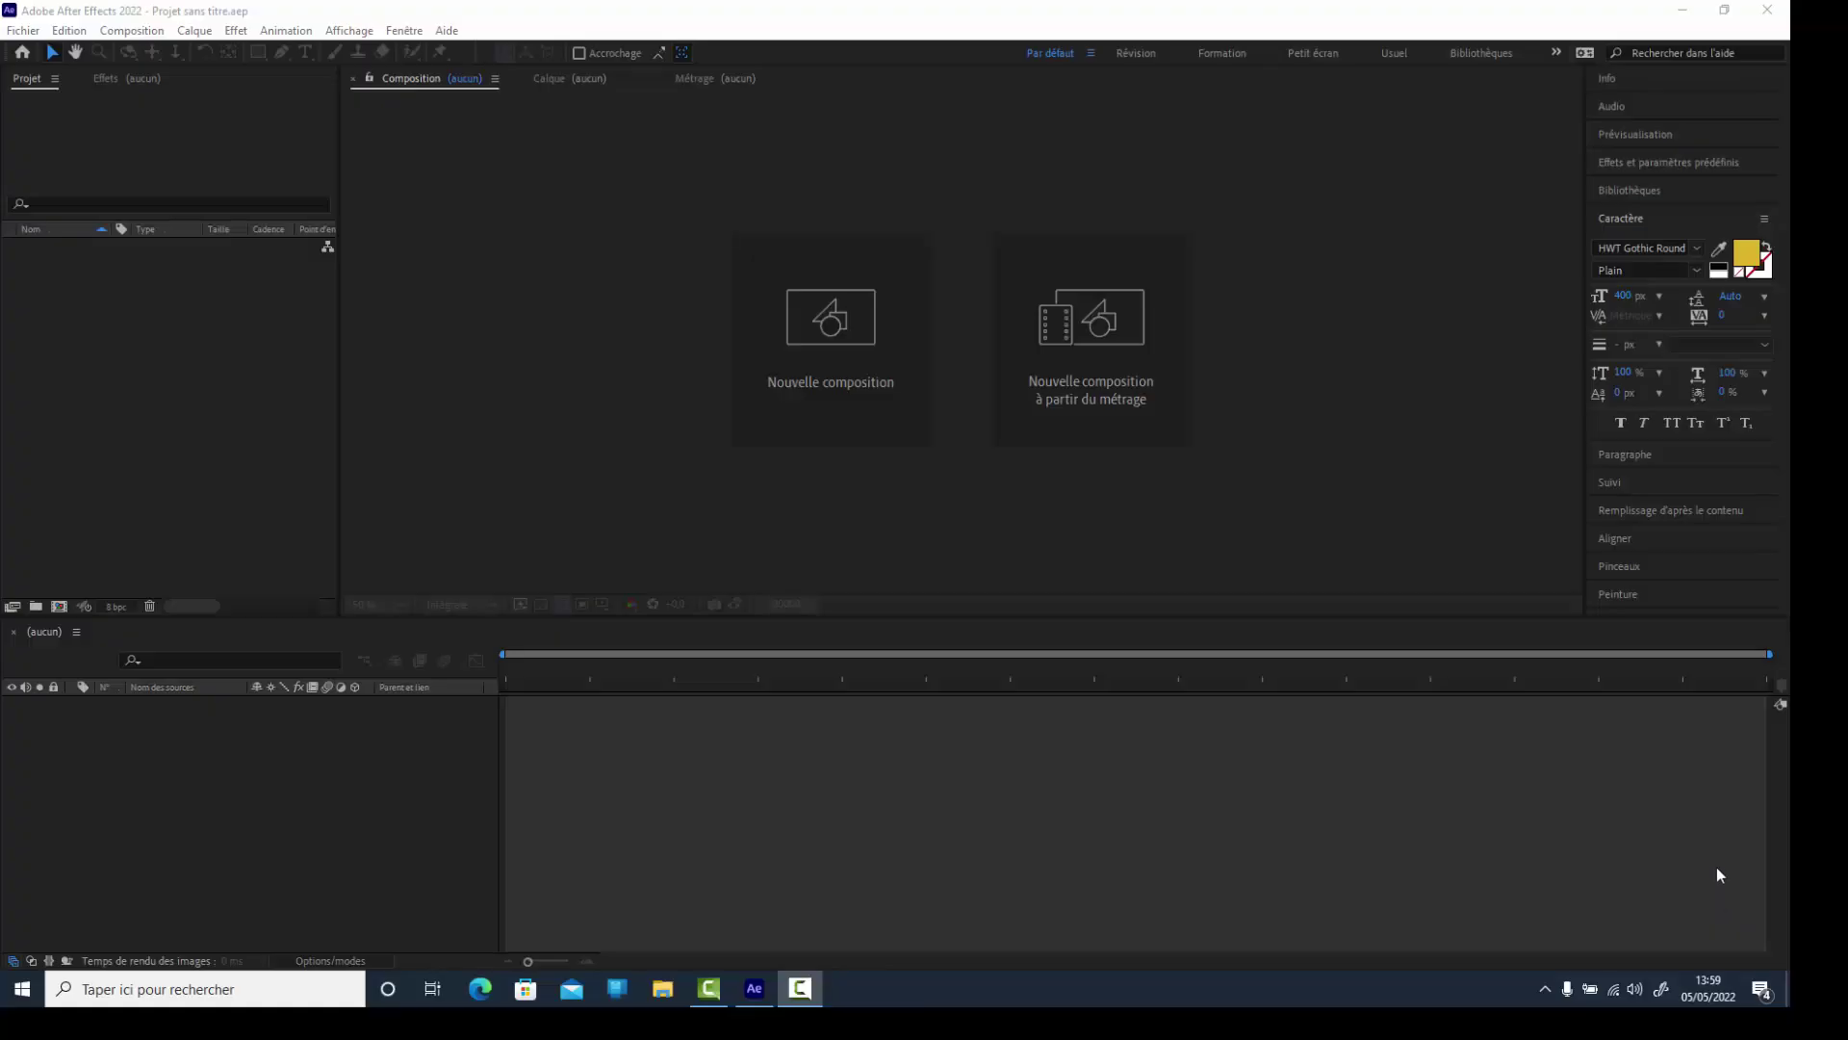
Start a new composition with width 800 px and height 500 px.
left_click(132, 31)
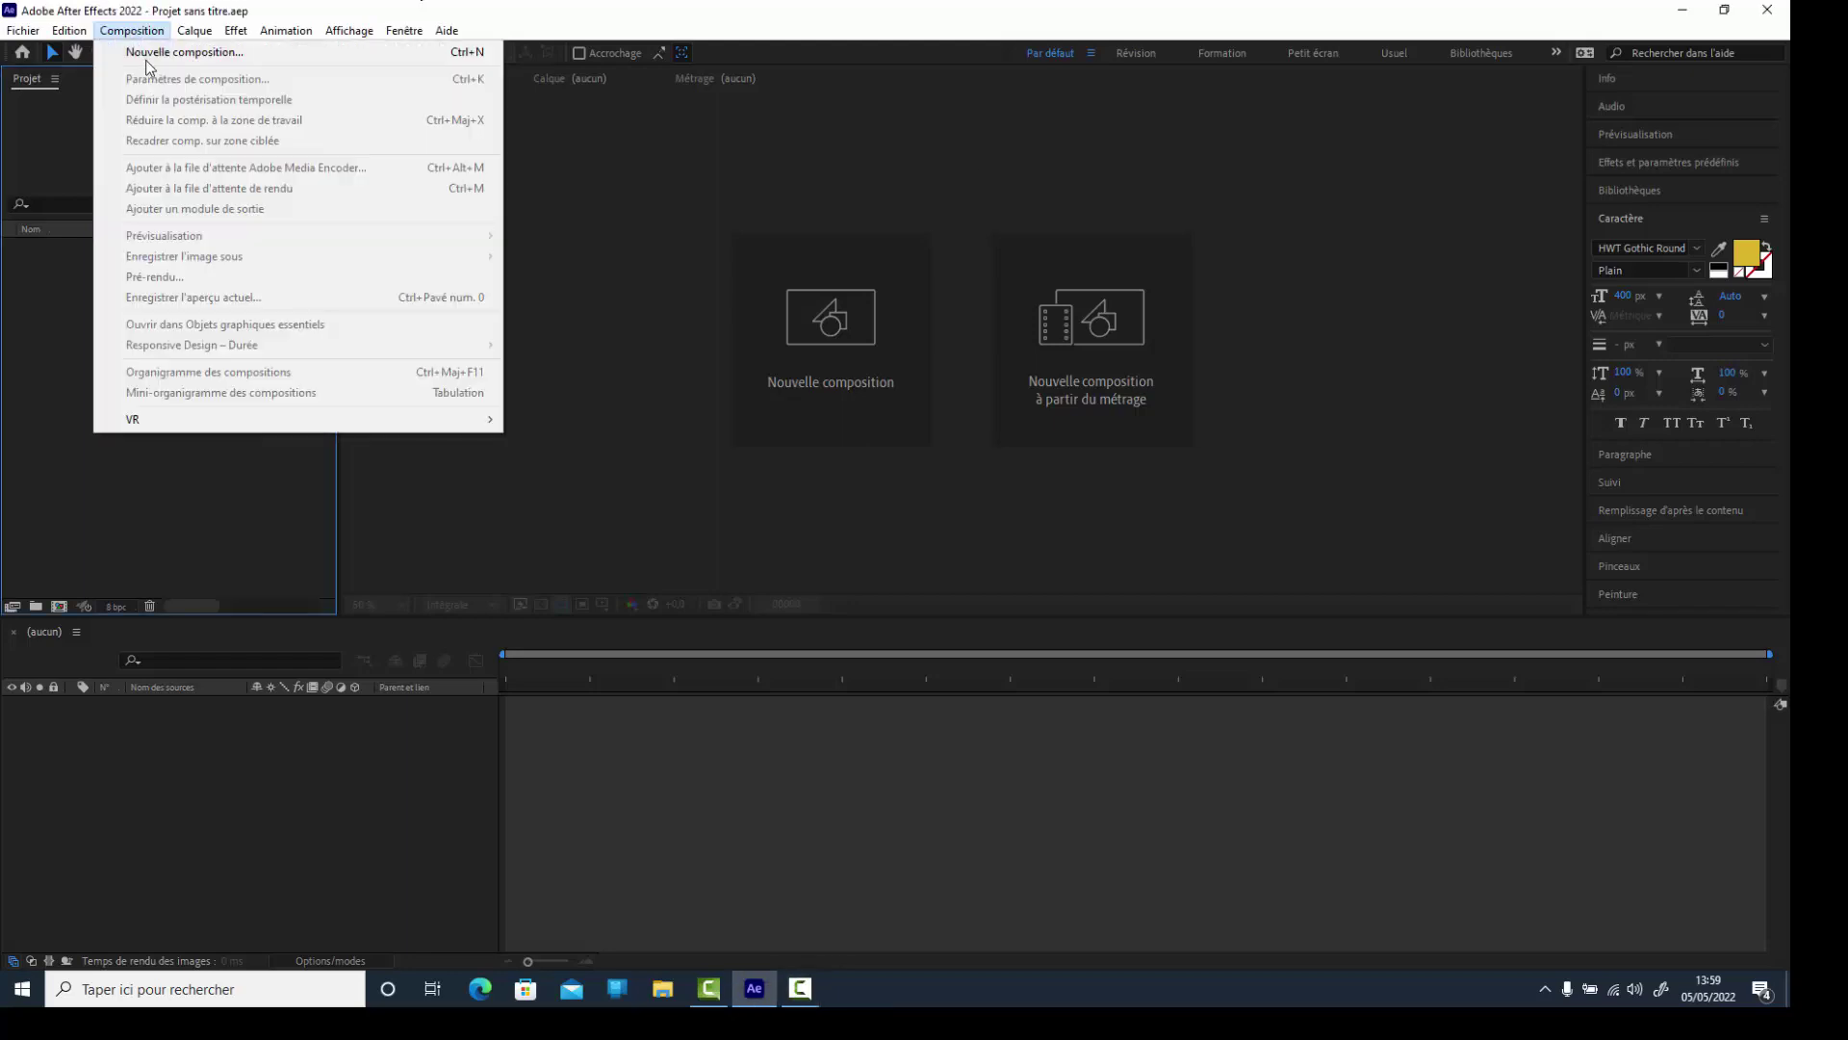
left_click(183, 52)
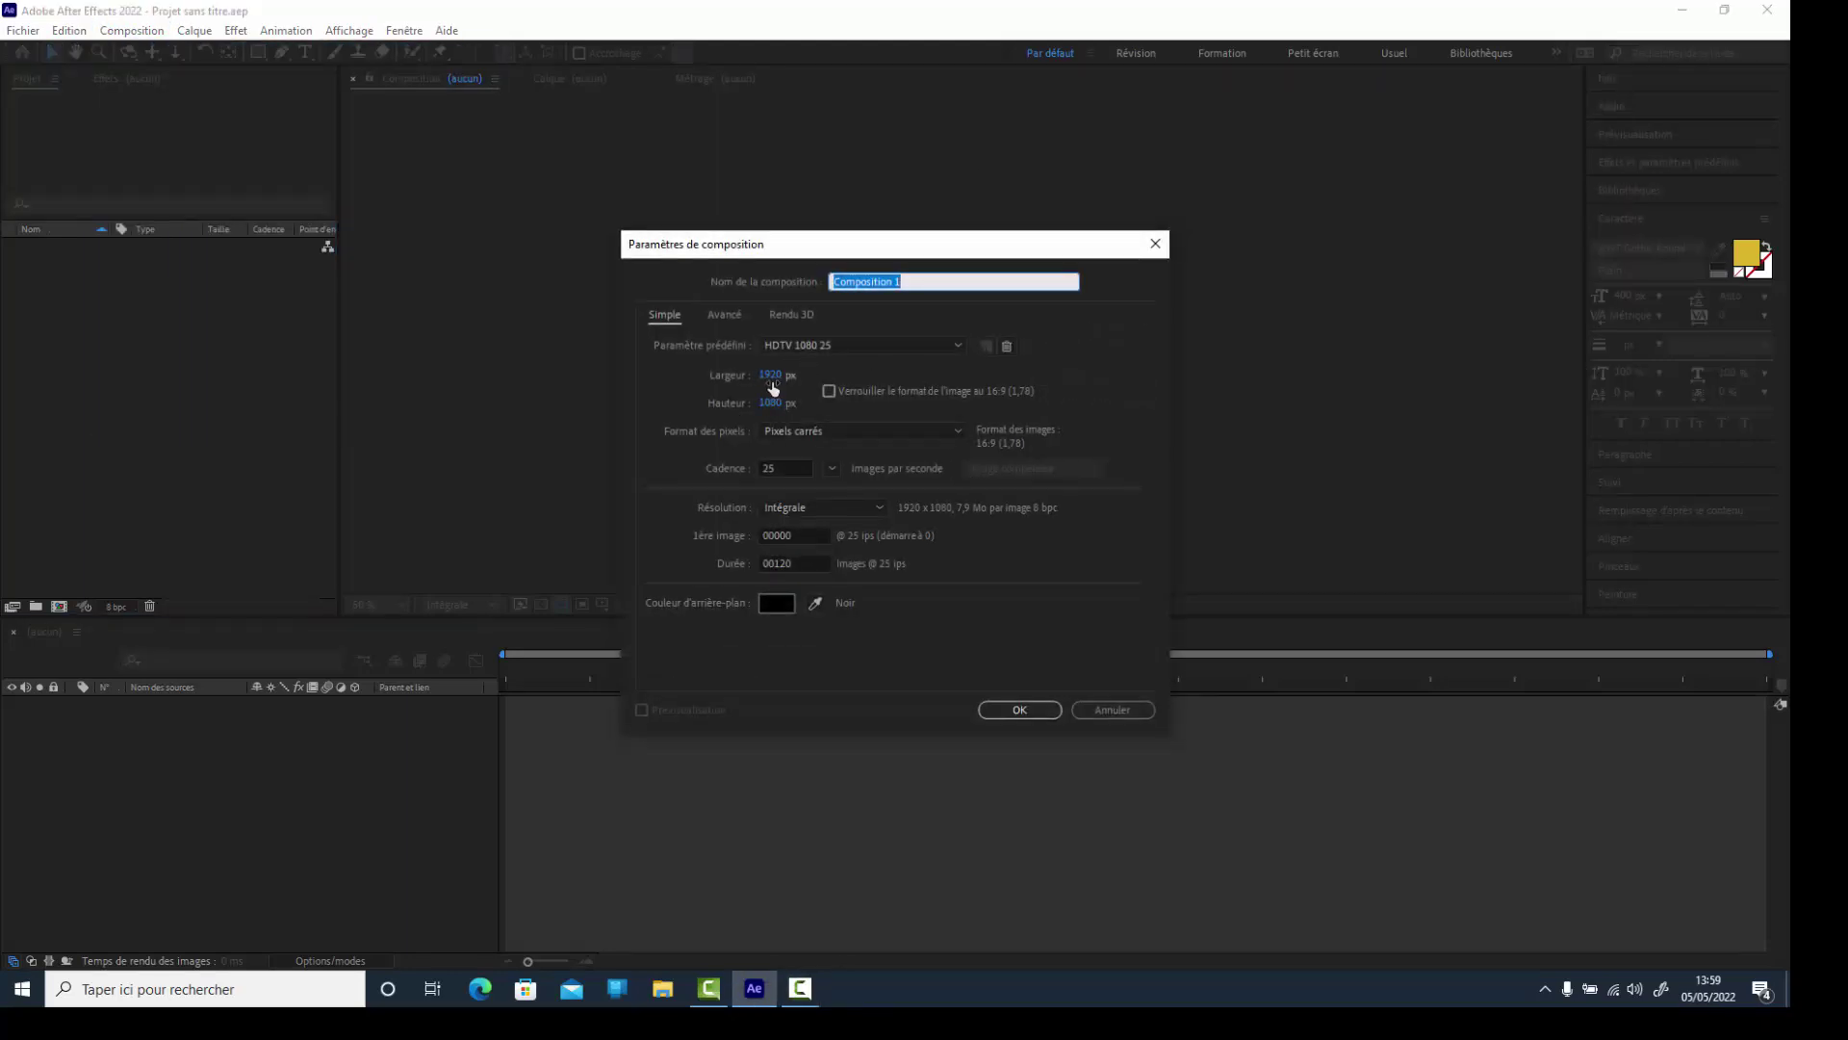
left_click(772, 385)
type("8")
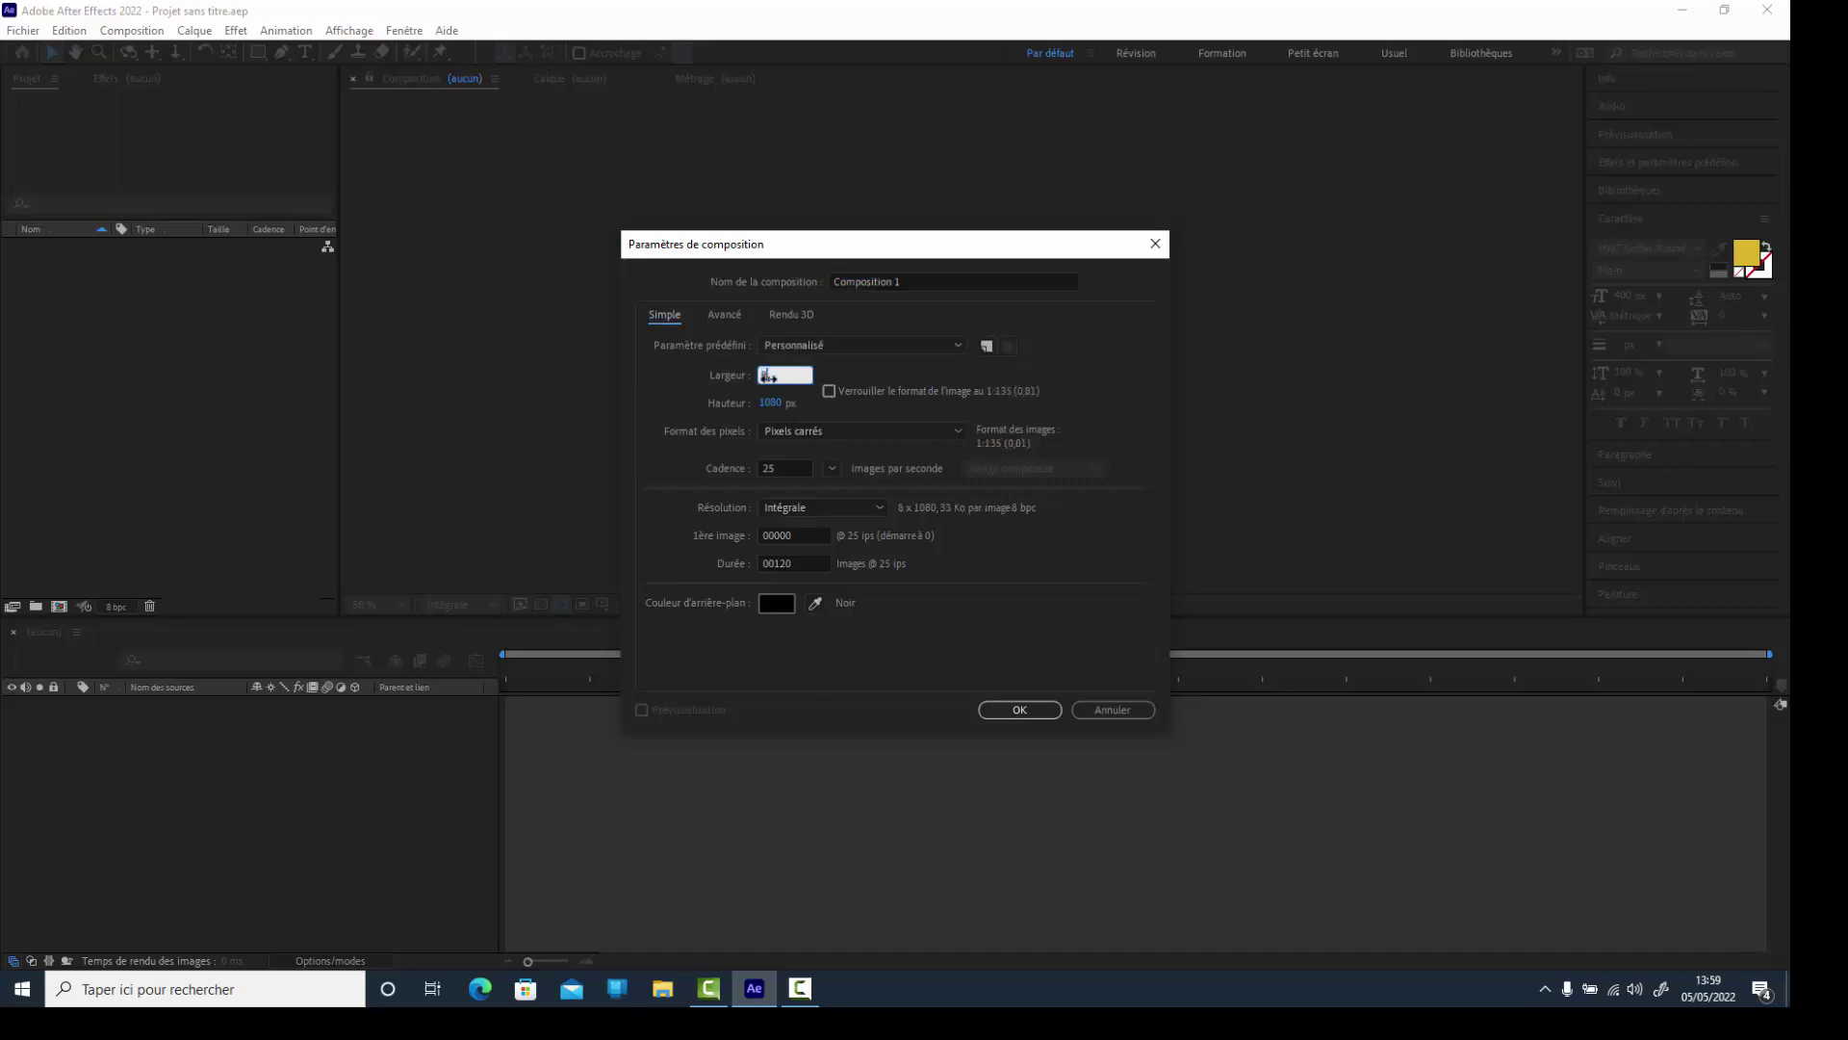
type("00")
left_click(778, 416)
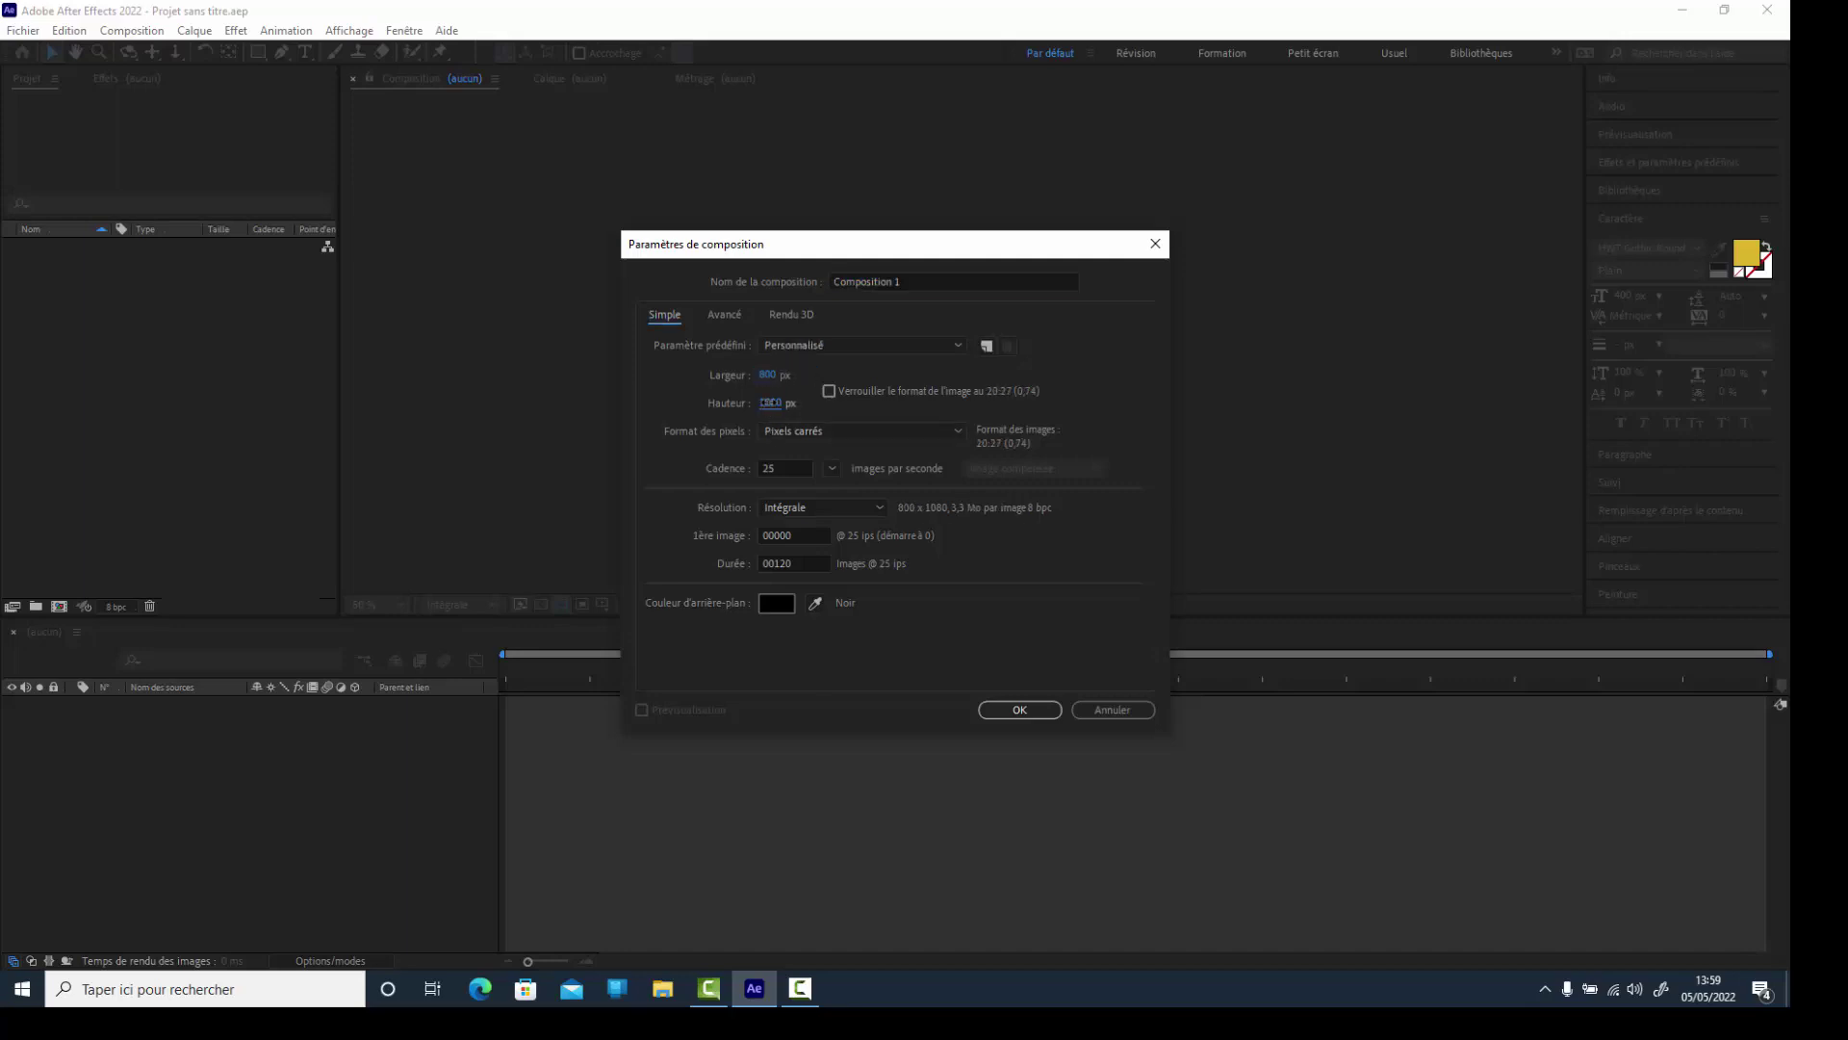
type("500")
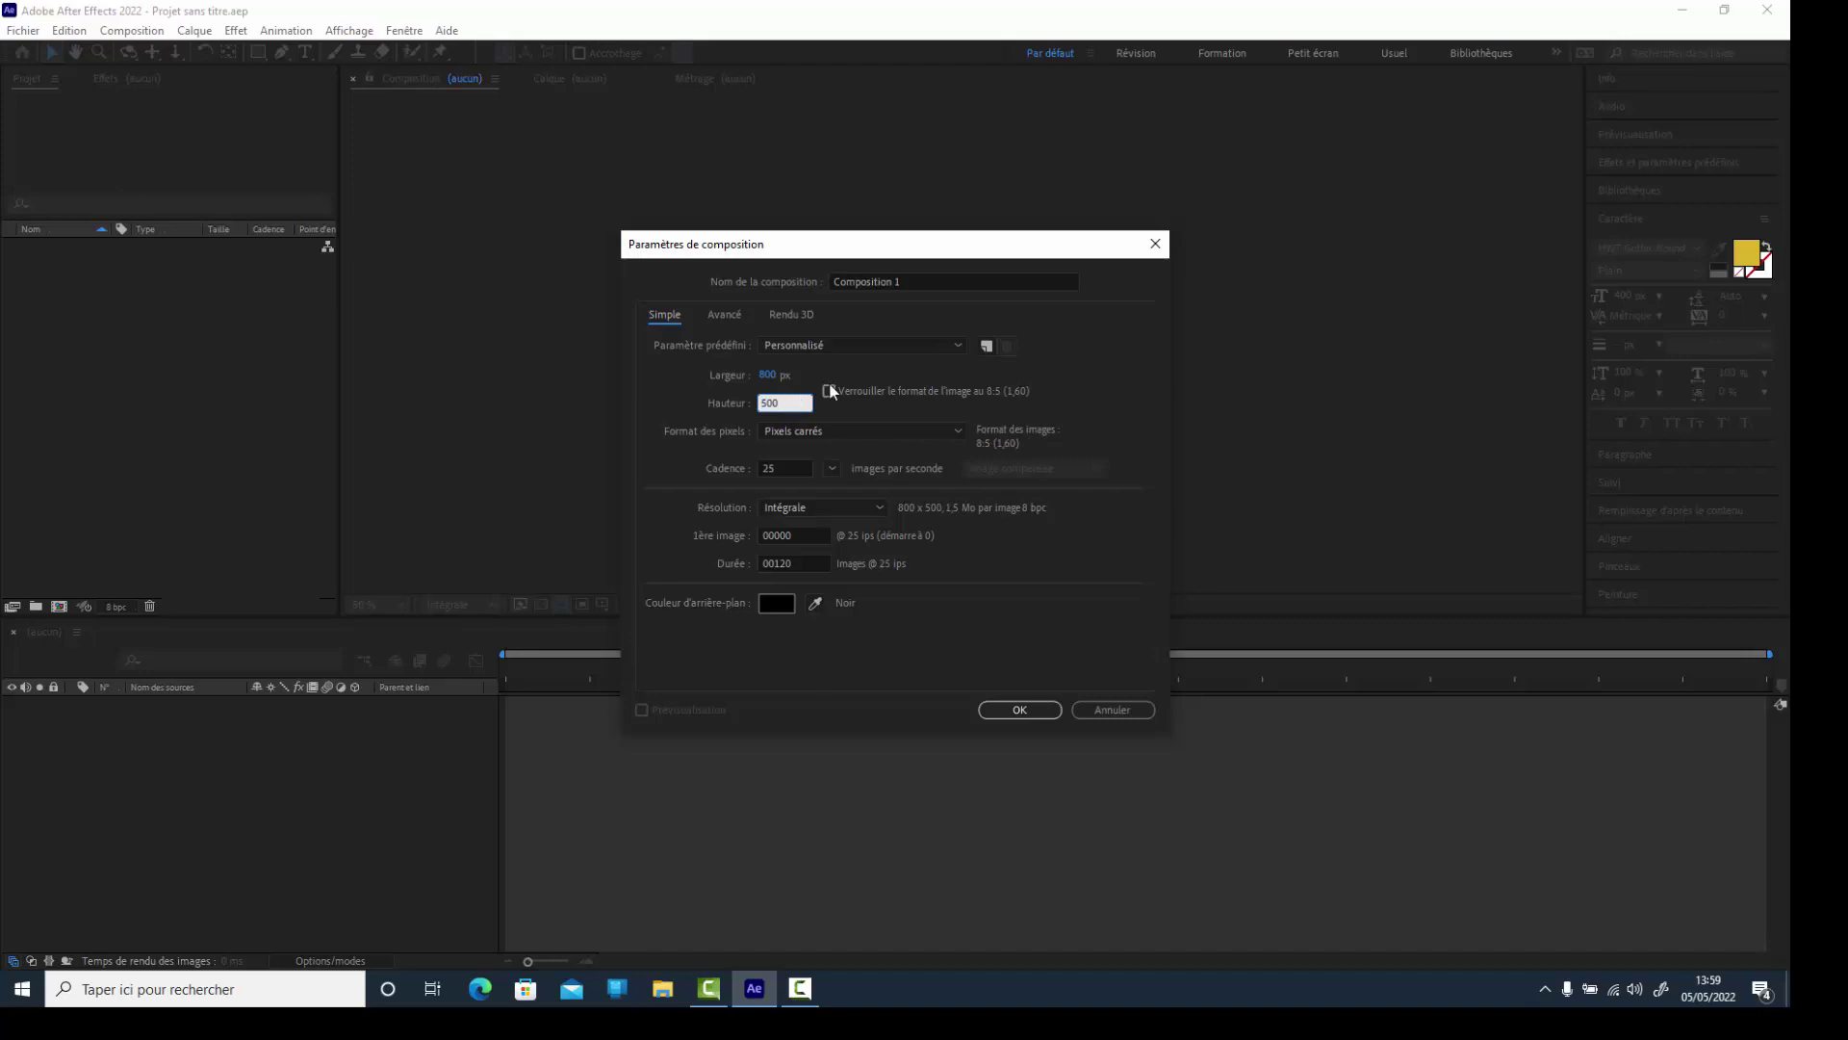
left_click(1095, 367)
Name the composition 'ourson' and create it.
left_click_drag(907, 285, 825, 283)
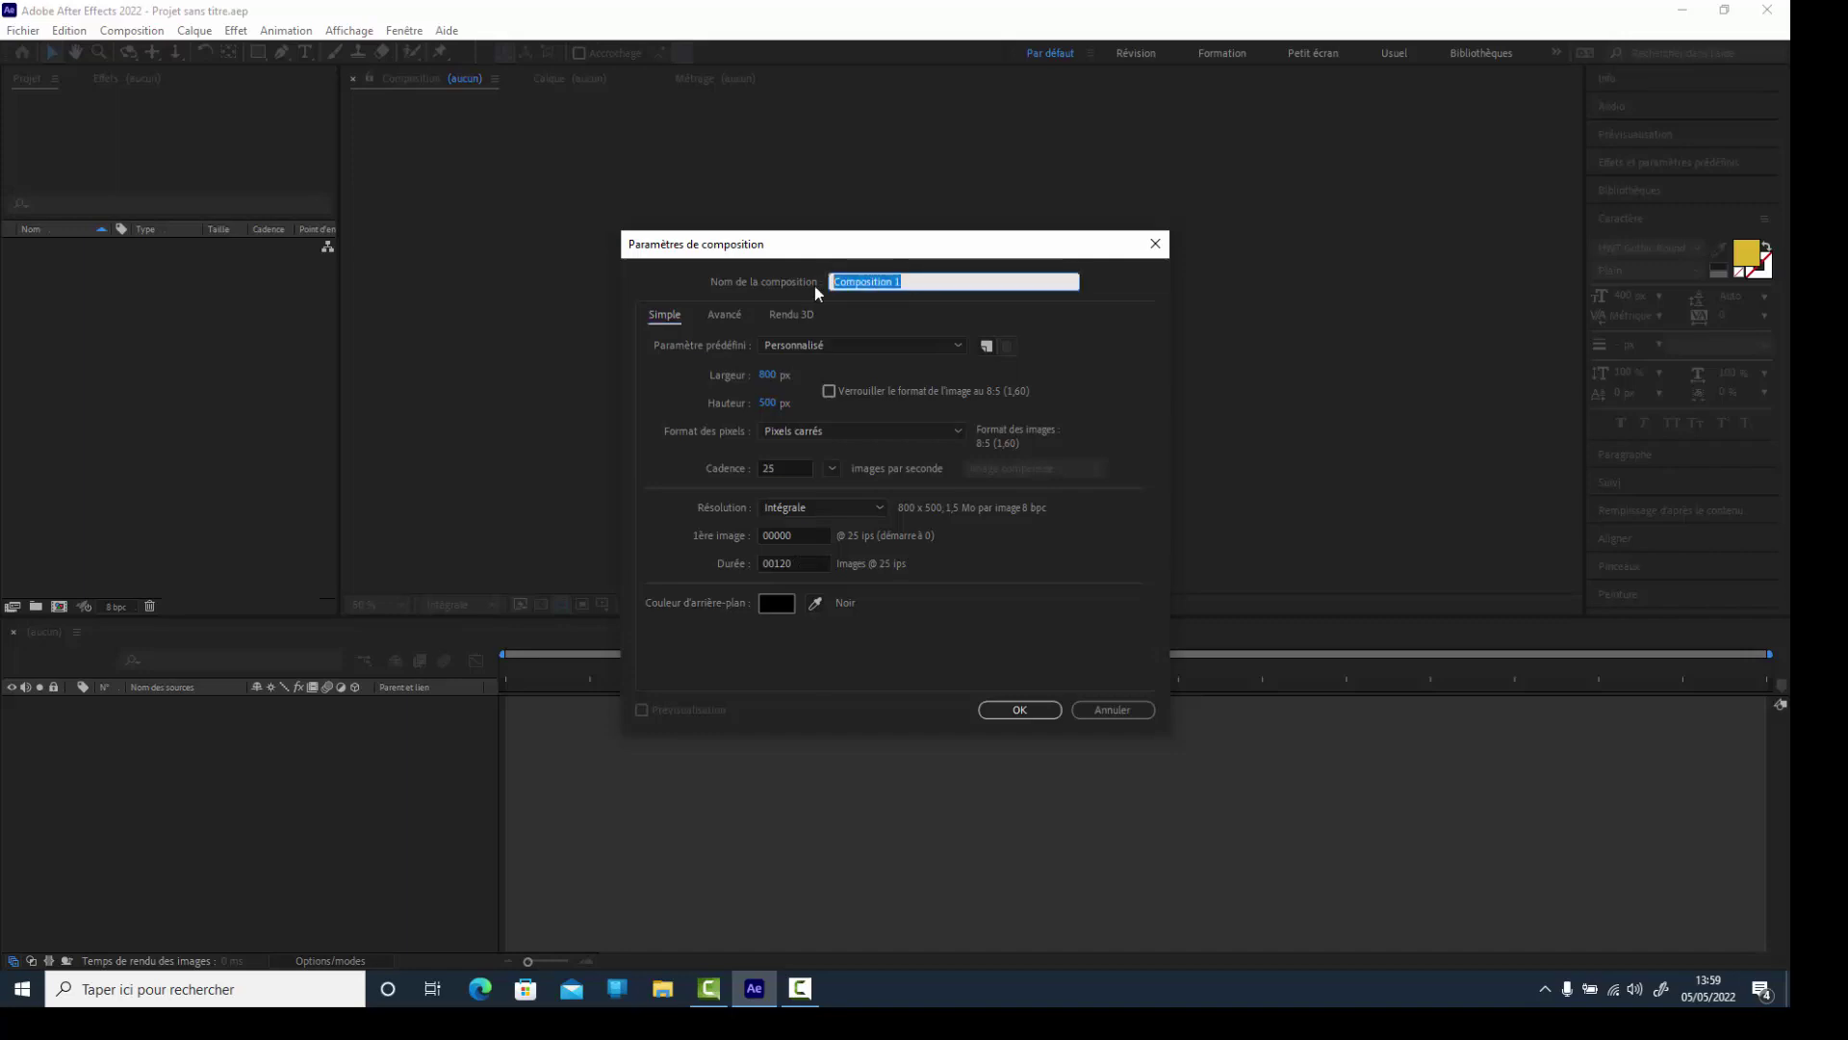
type("c")
left_click(1020, 710)
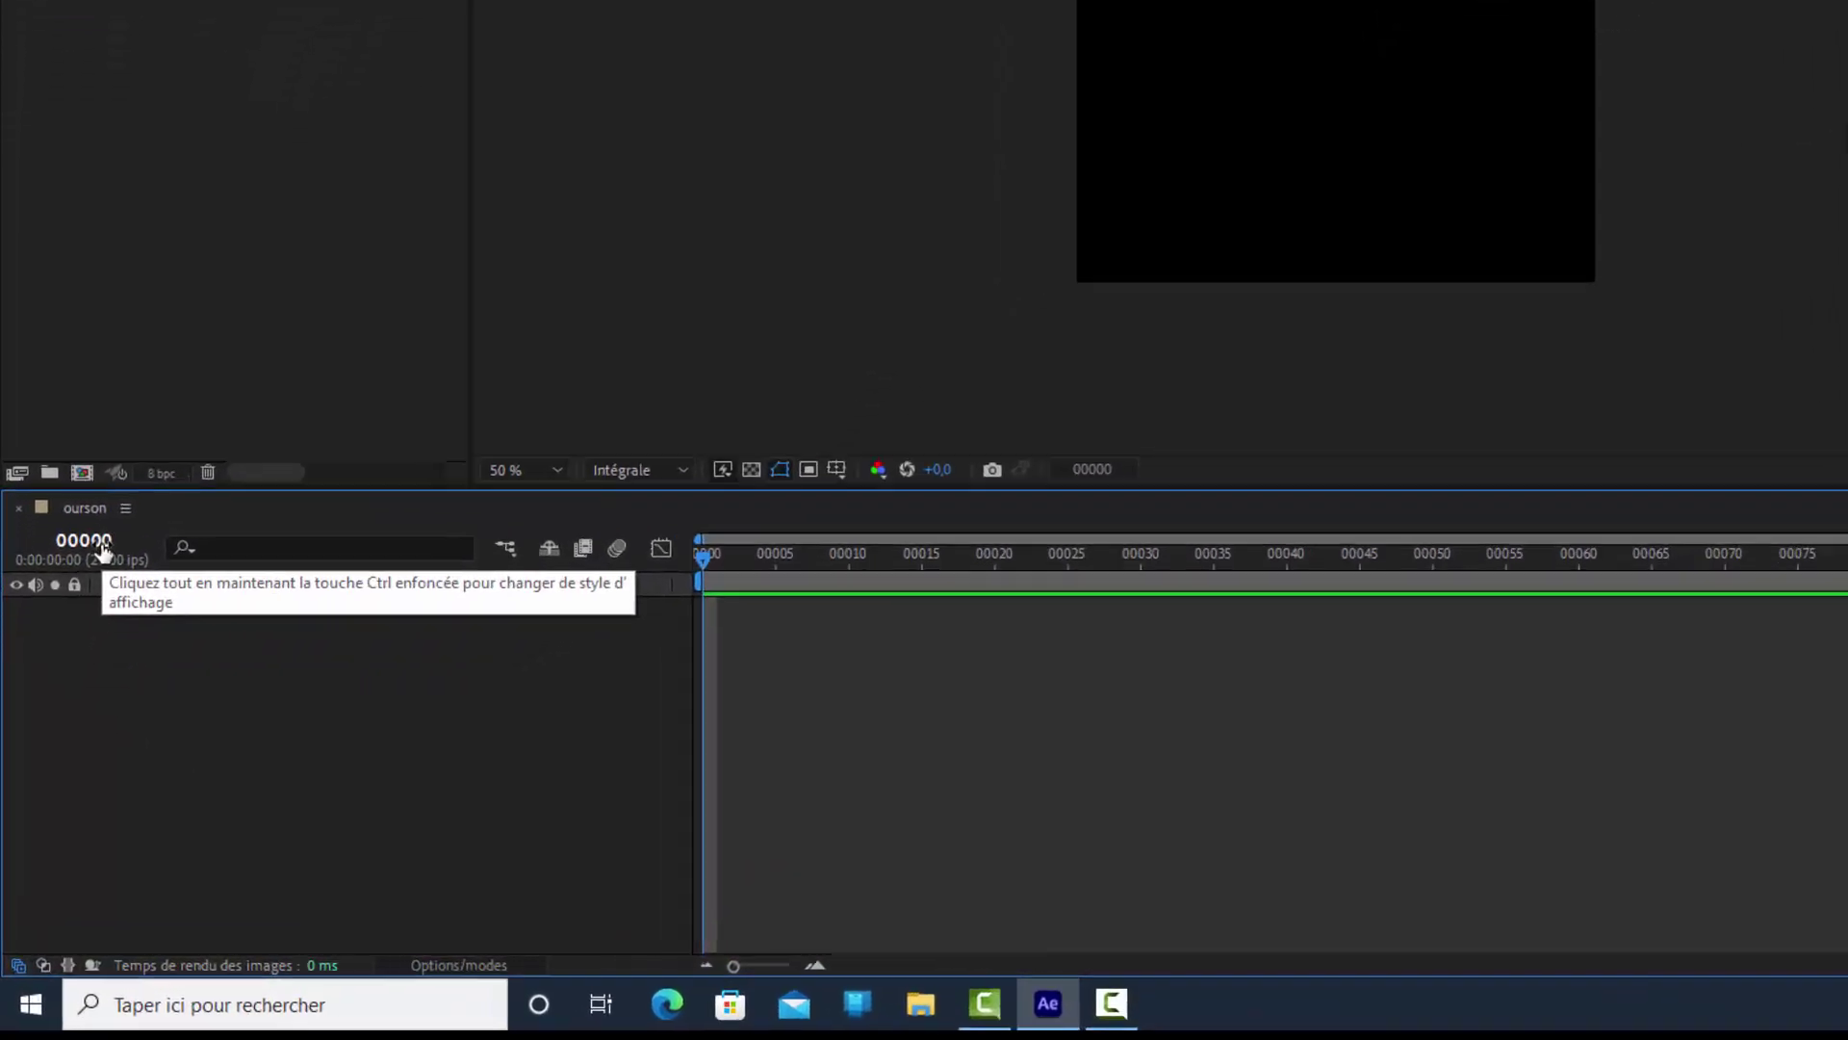
left_click(106, 496, "ctrl")
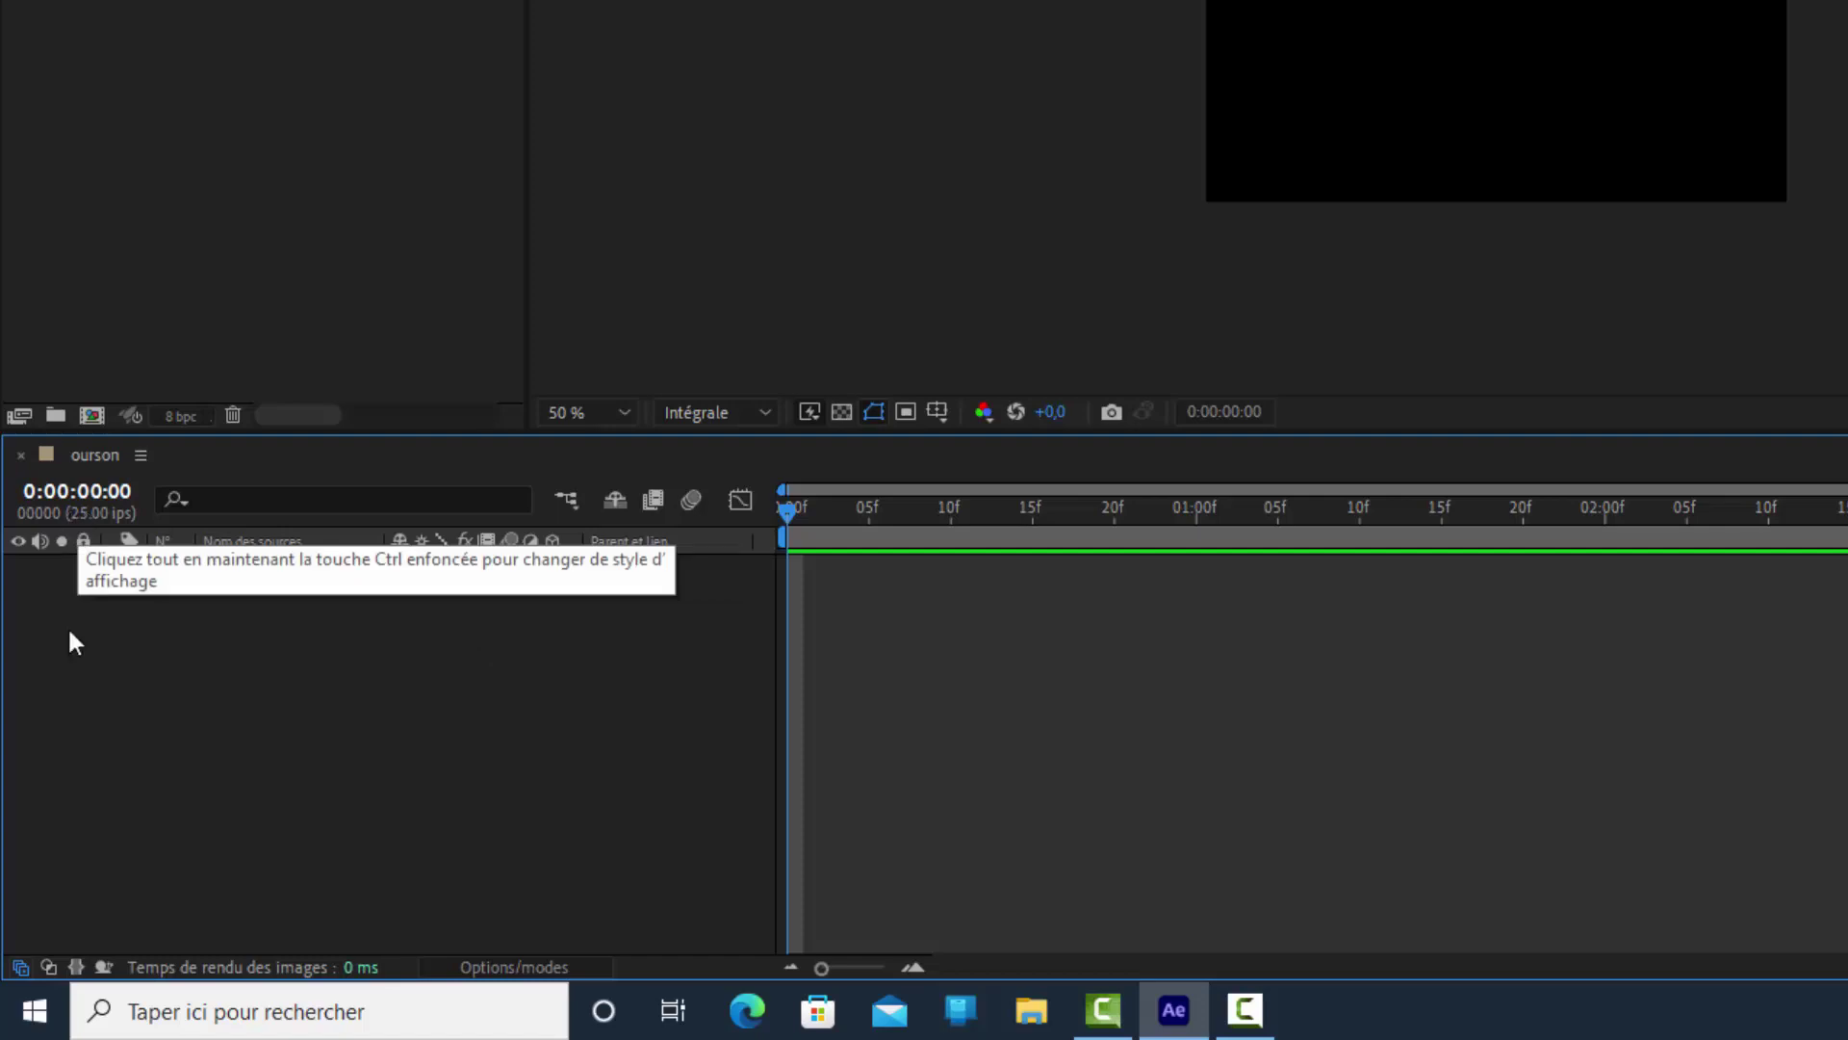
left_click(65, 516, "ctrl")
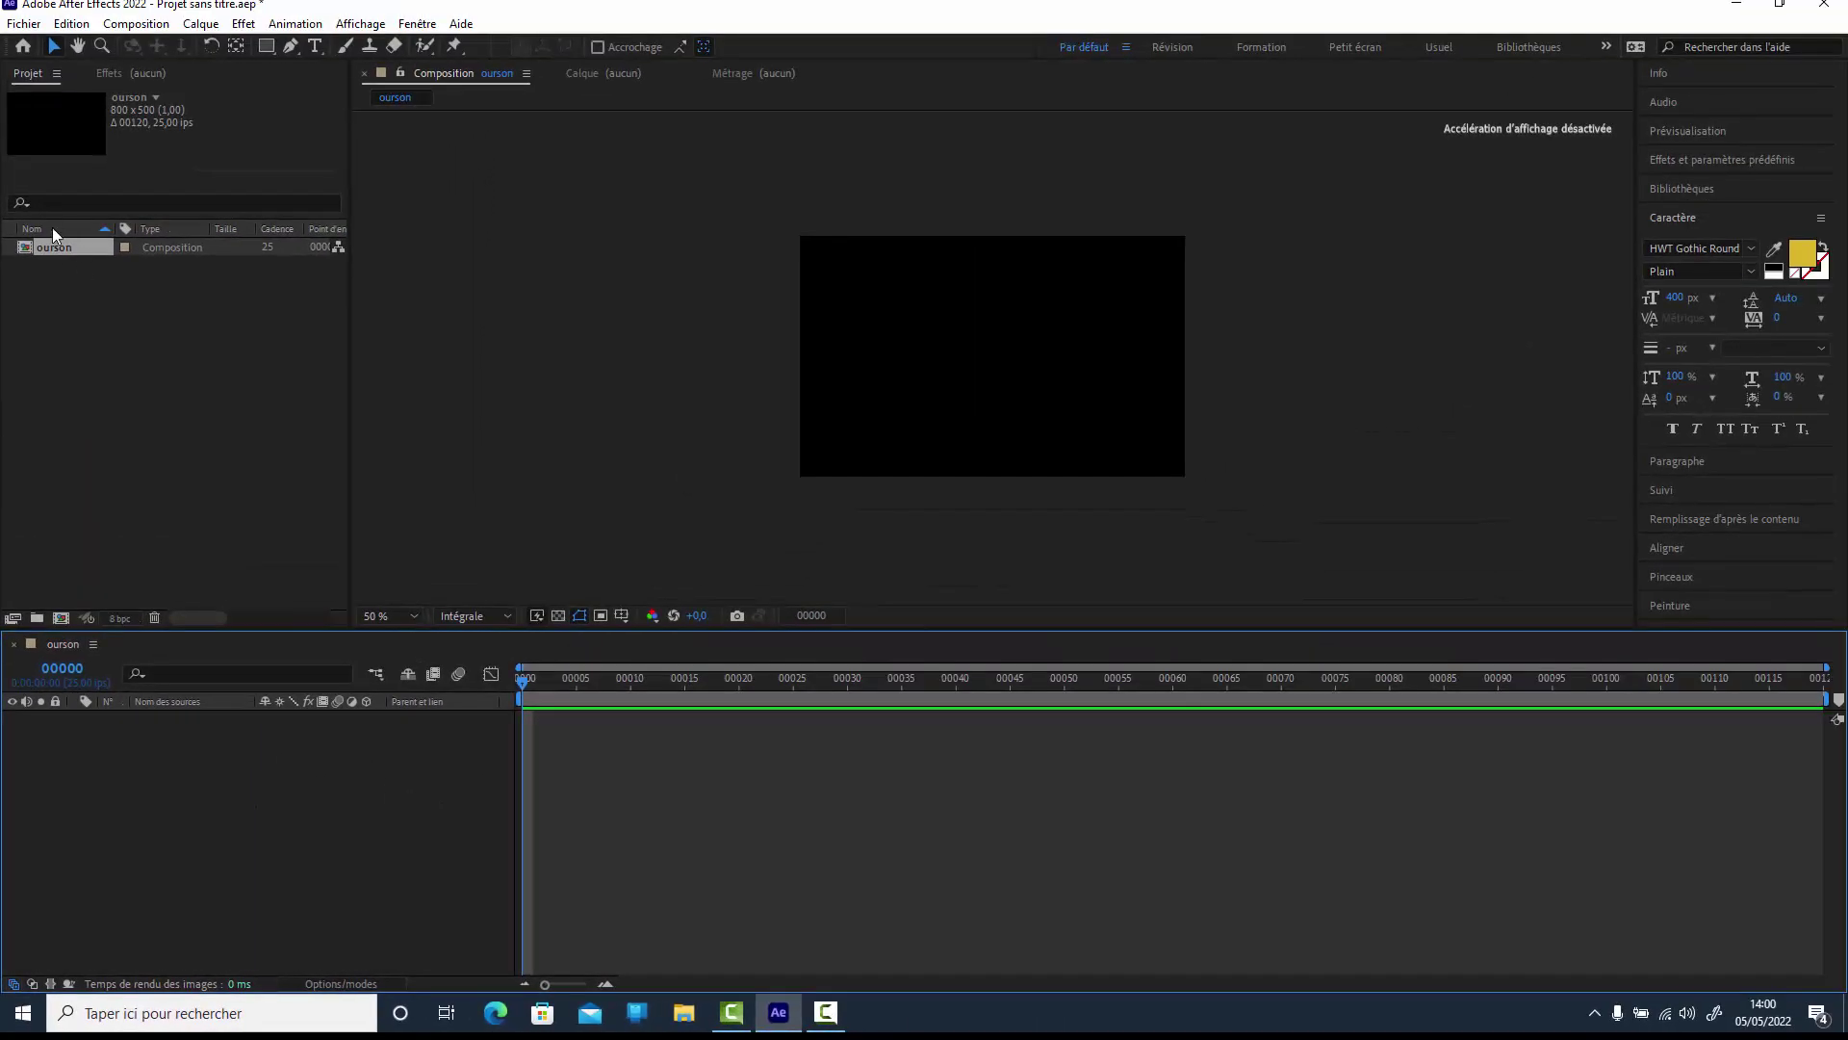
Import the yellow teddy bear image ourson2.png into the Project panel.
double_click(115, 427)
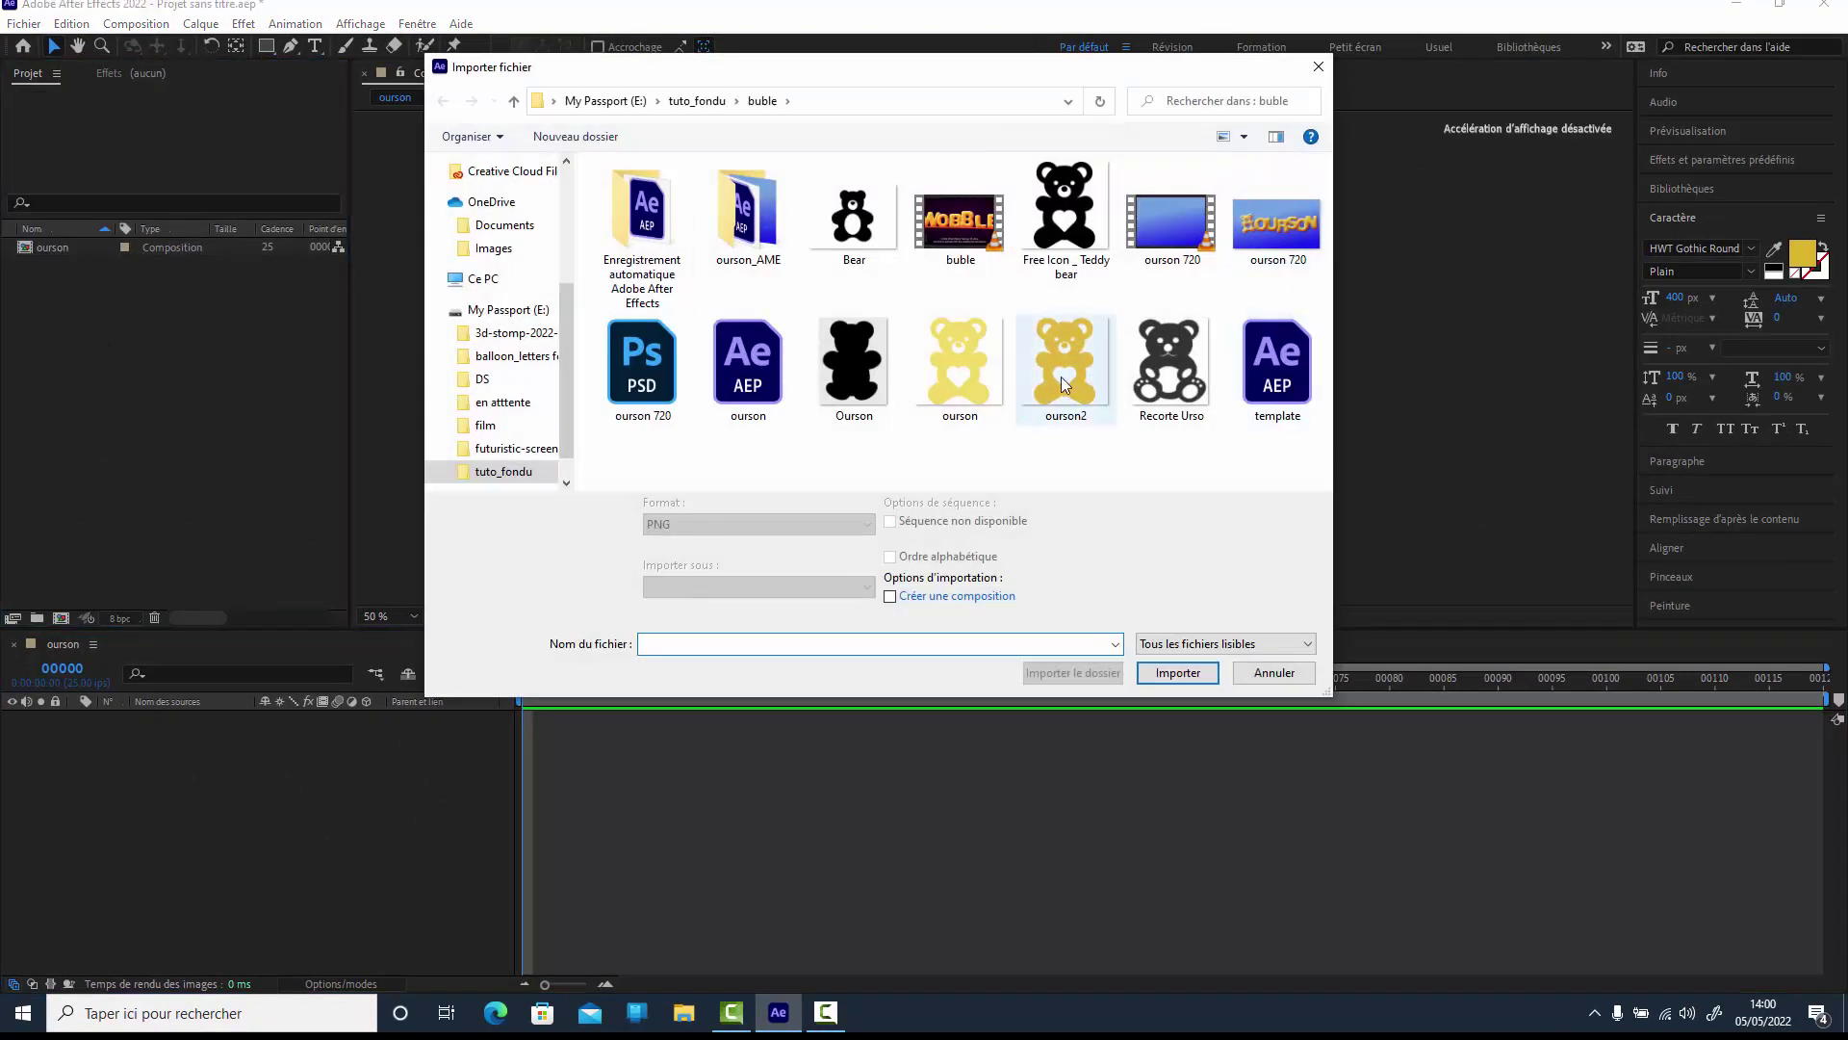
left_click(1063, 384)
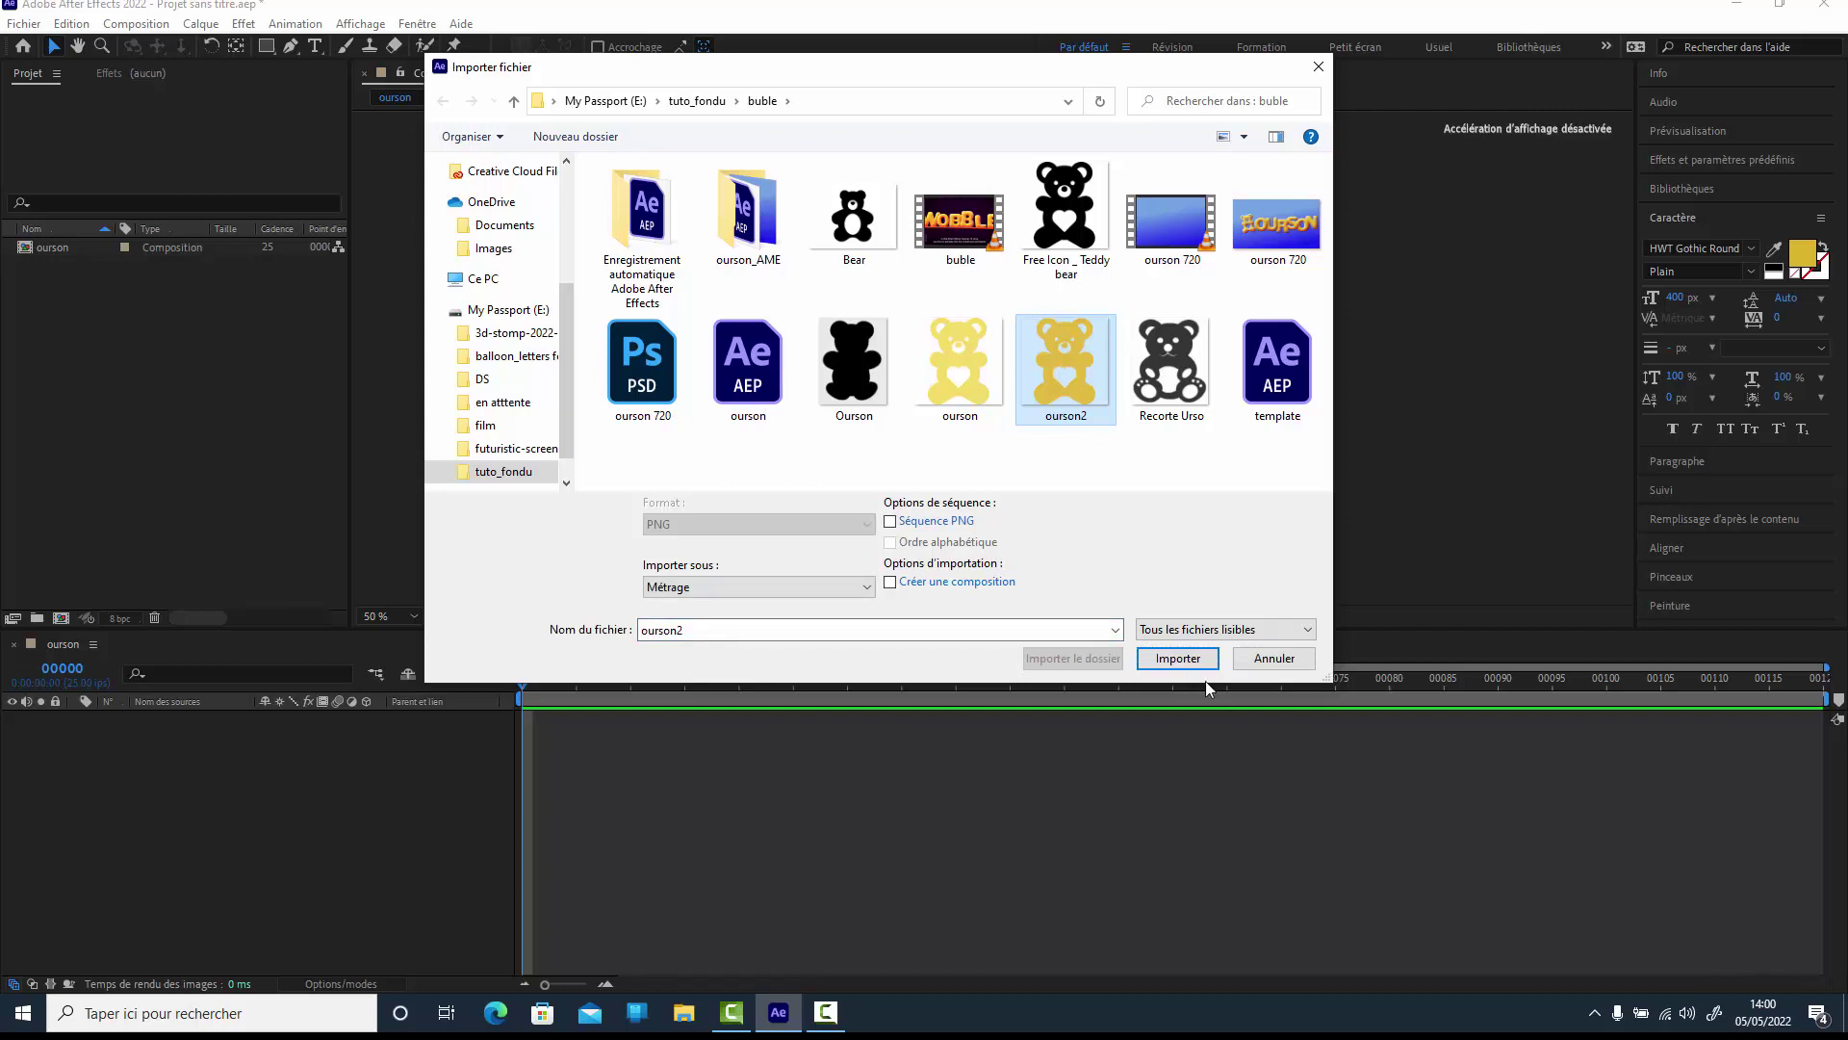
left_click(1188, 660)
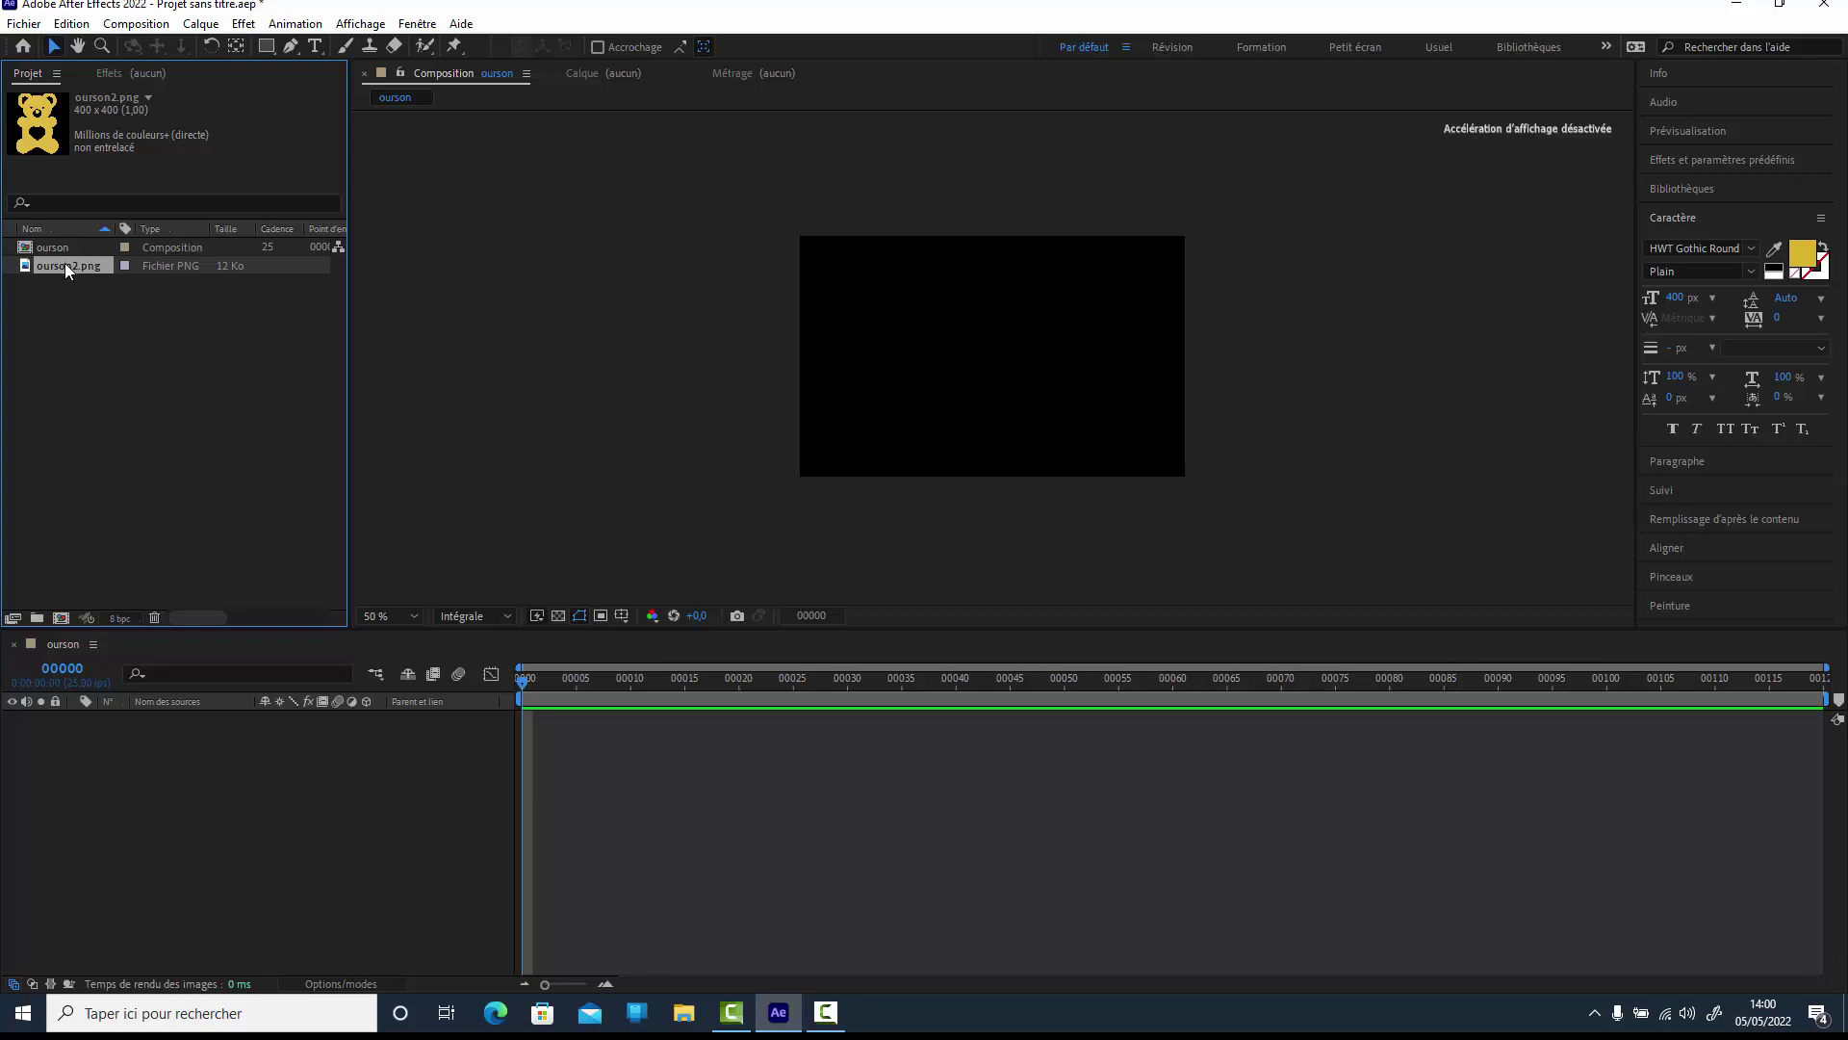
Place ourson2.png in the 'ourson' composition, anchor it at its base and align it to the frame bottom.
left_click_drag(67, 272, 231, 793)
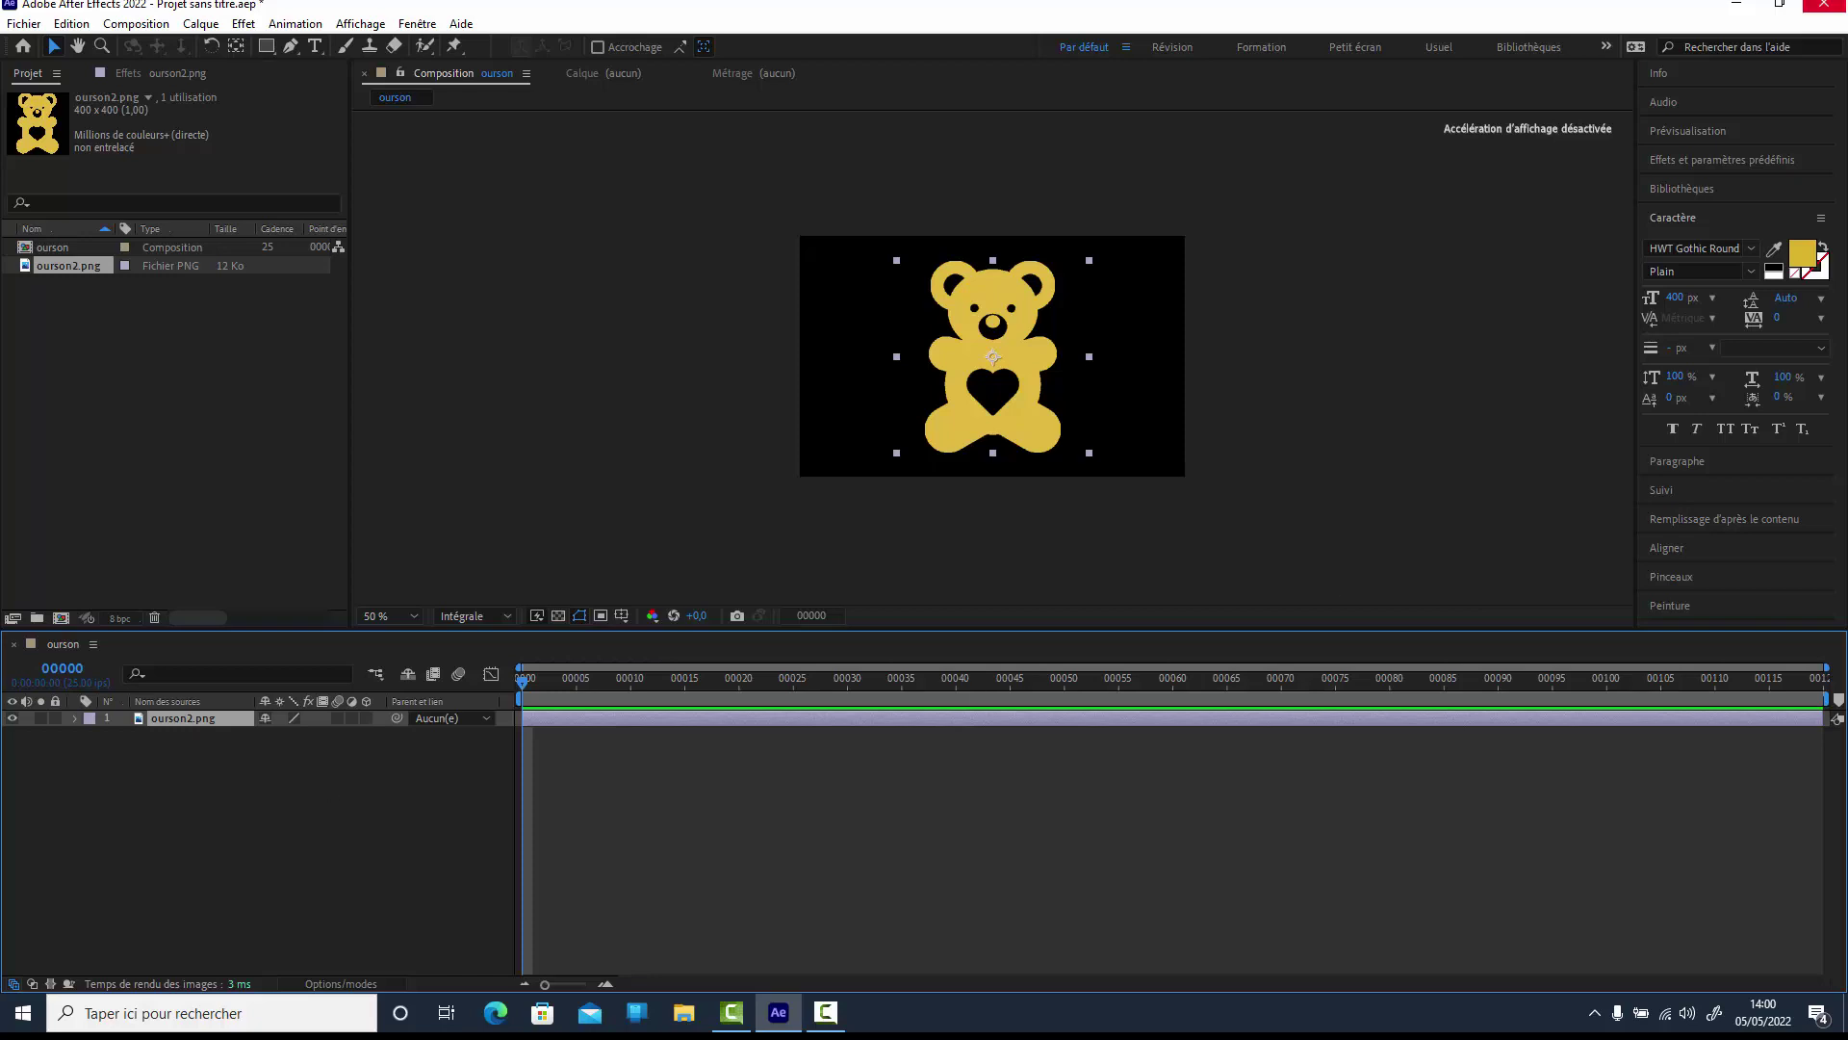
left_click(237, 47)
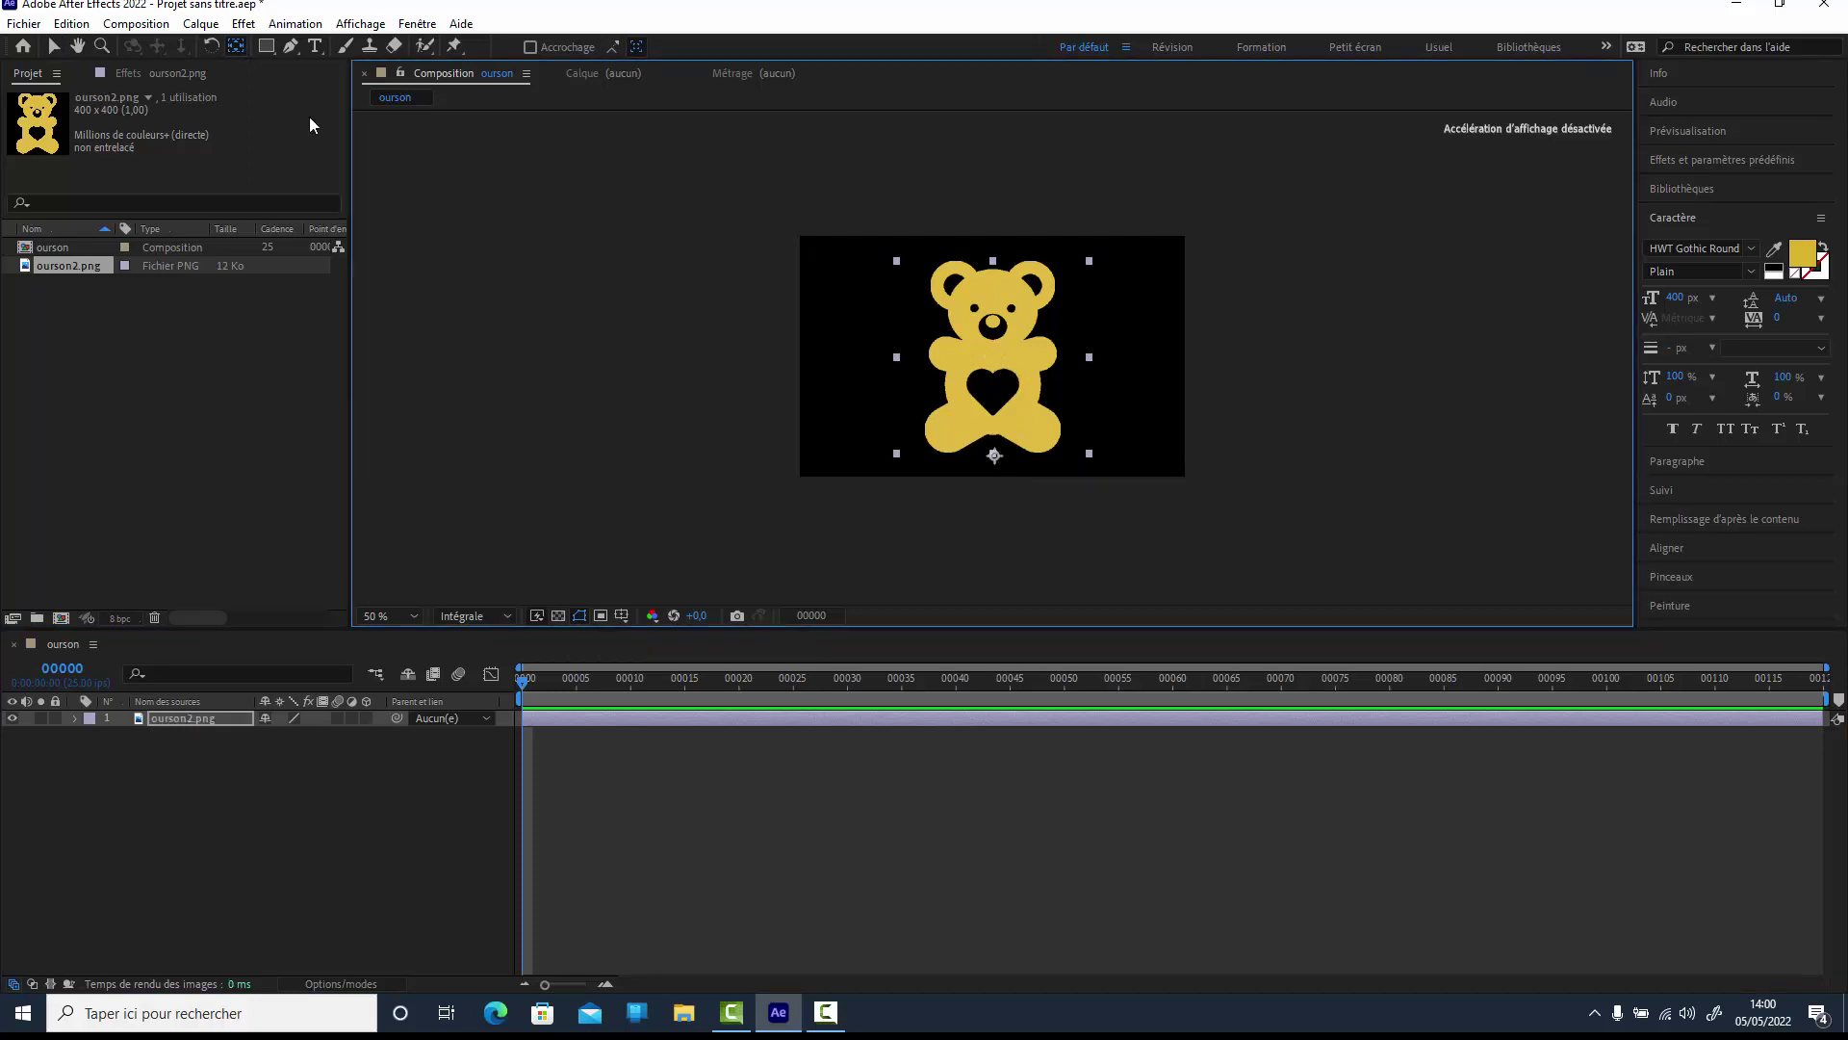
left_click(1670, 549)
left_click(1821, 401)
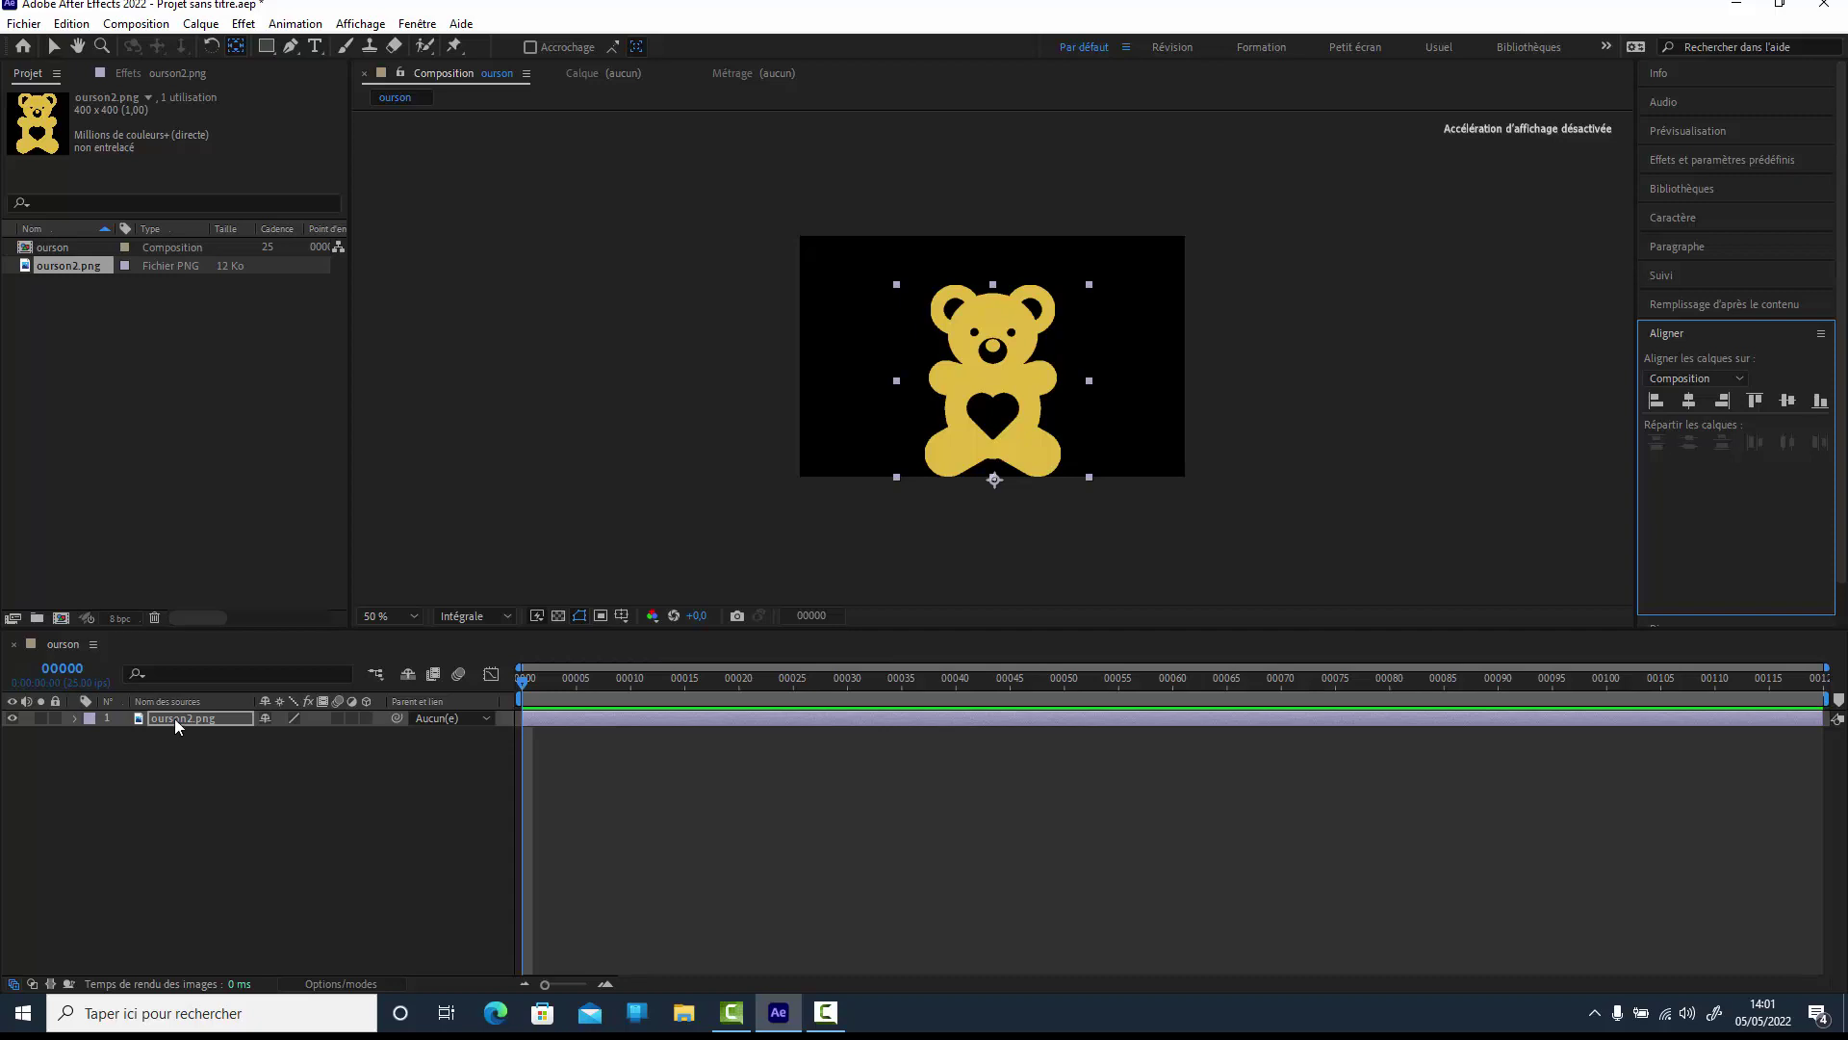
Add a Biseautage et estampage layer style to ourson2.png with Taille 60 and Lisser 16.
right_click(175, 718)
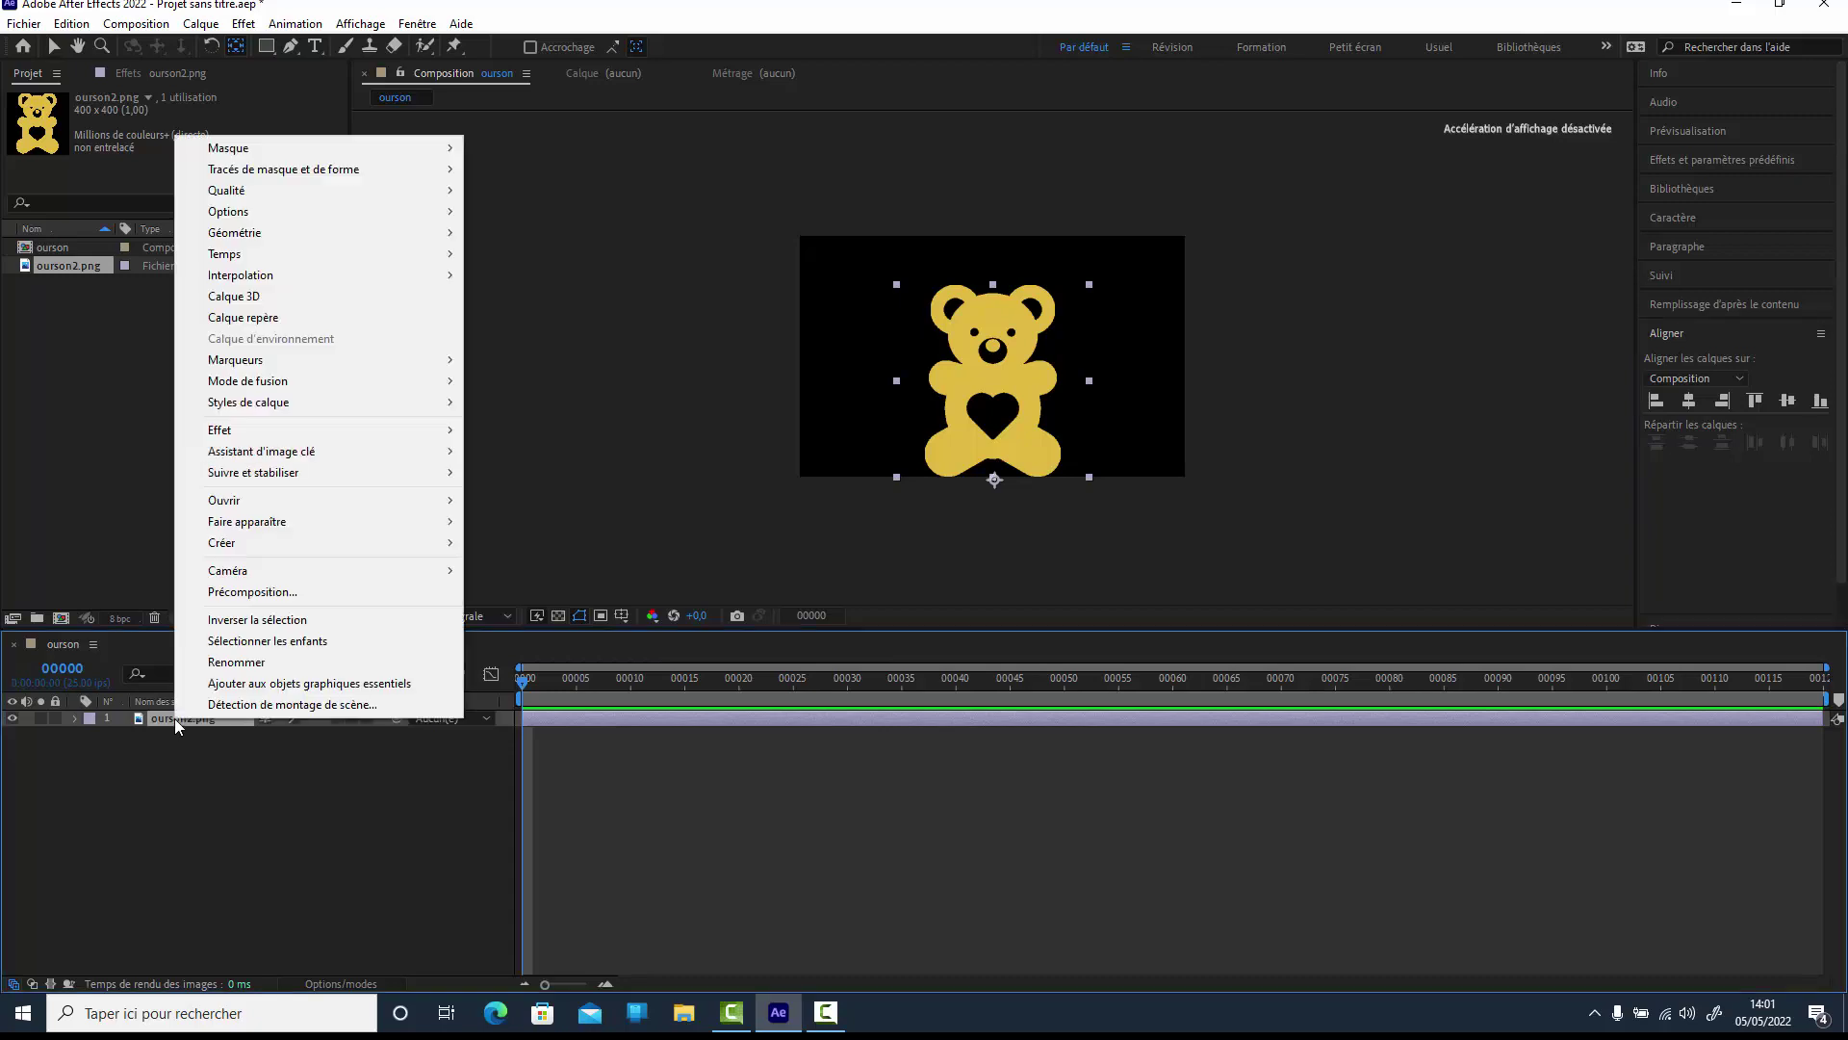
mouse_move(327, 402)
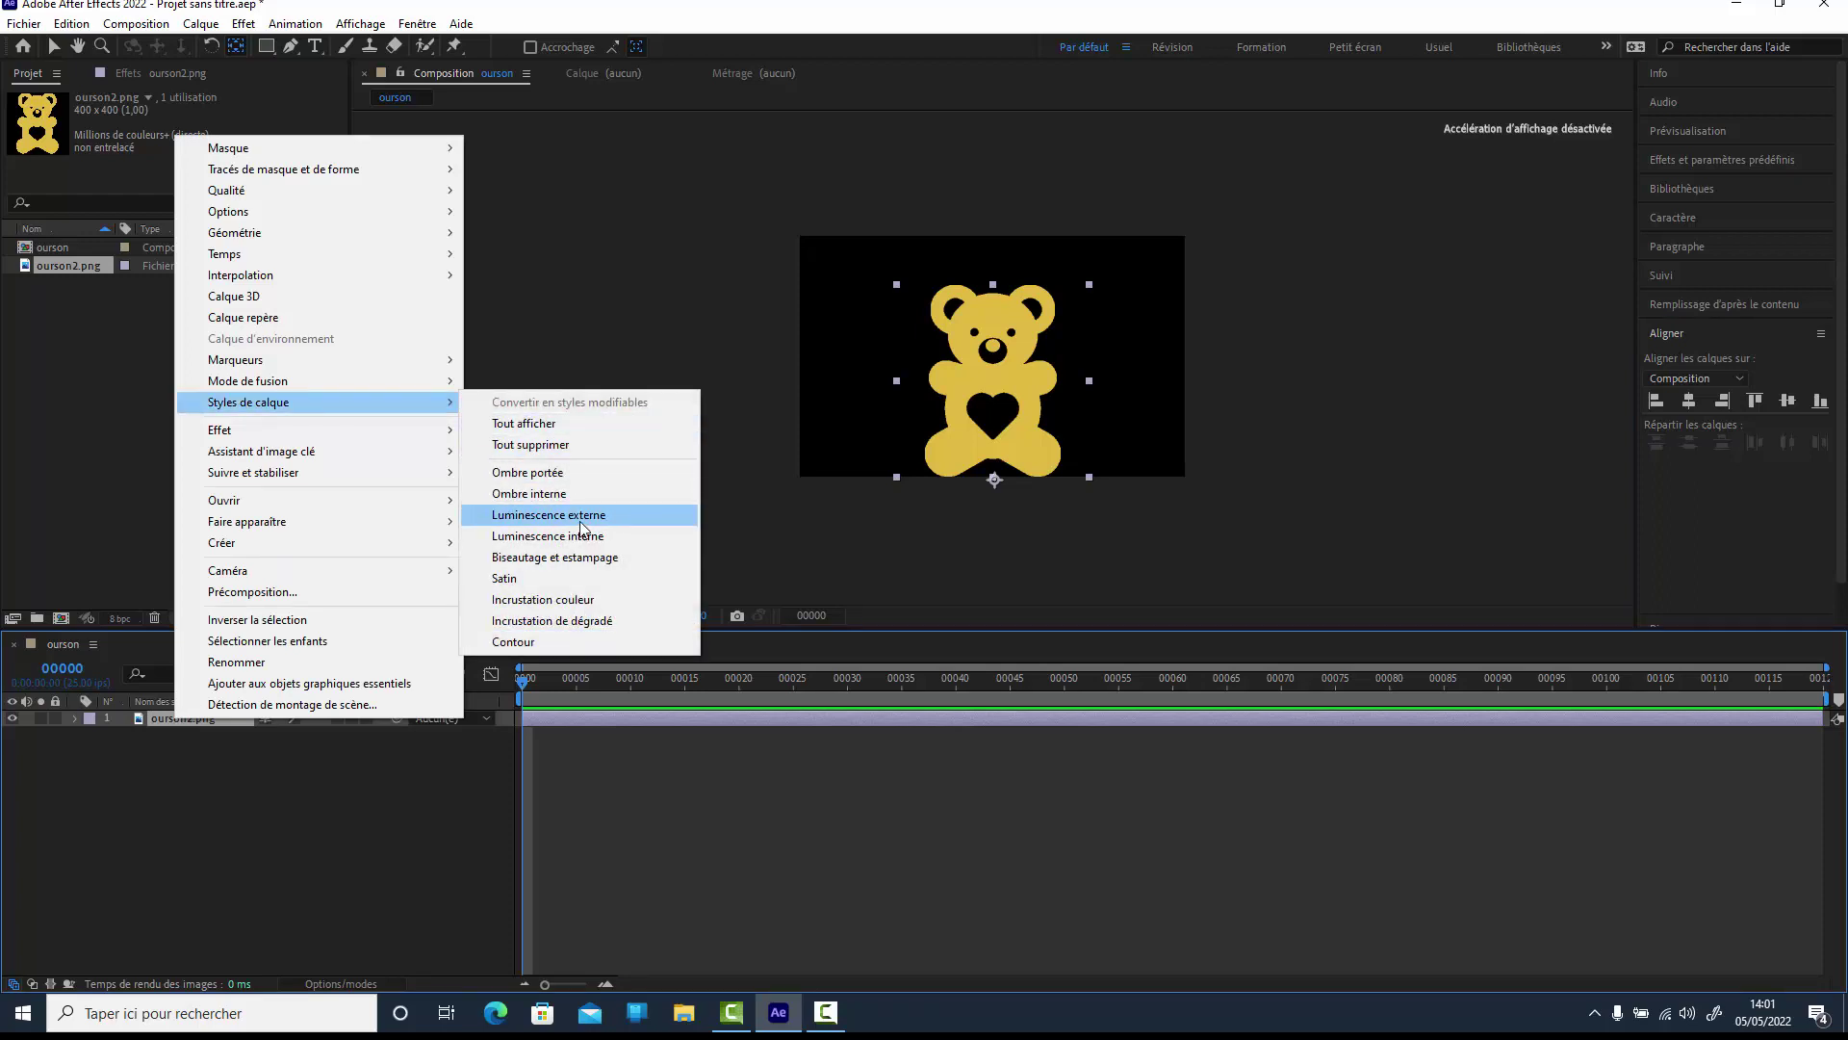
left_click(569, 557)
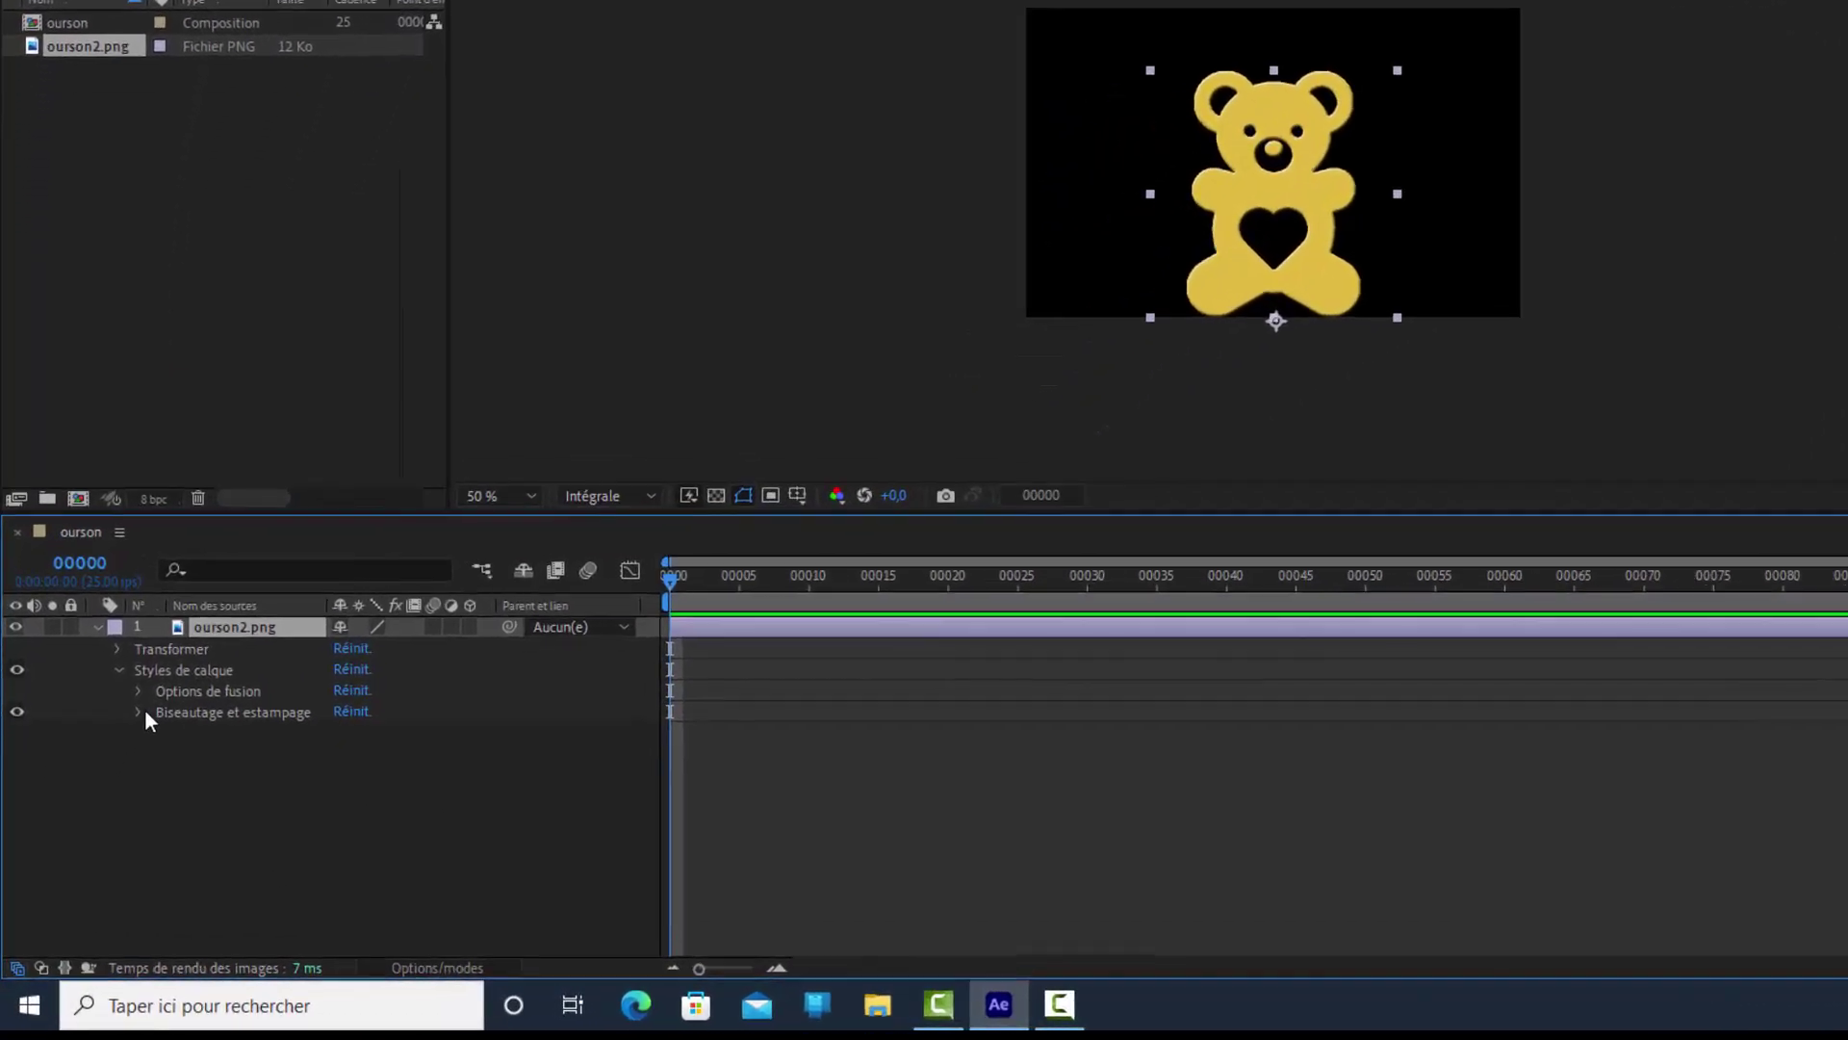
left_click(138, 712)
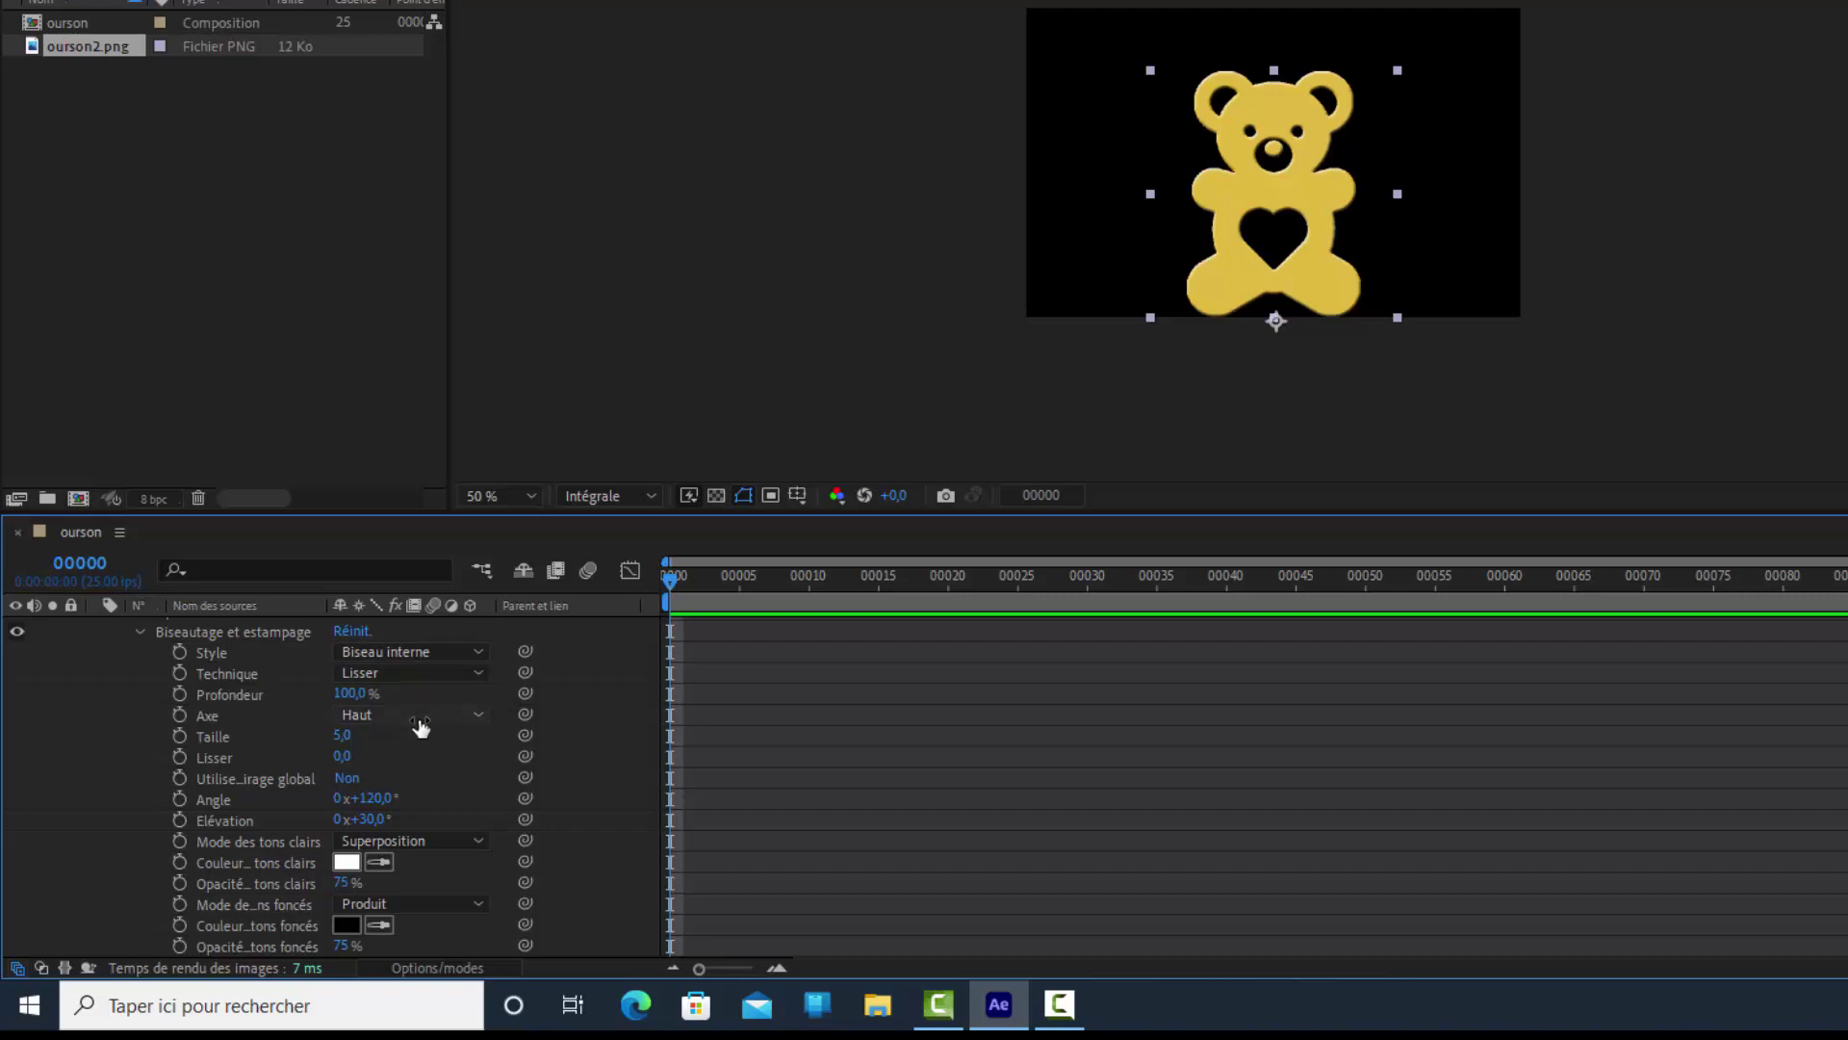
left_click(345, 735)
type("60")
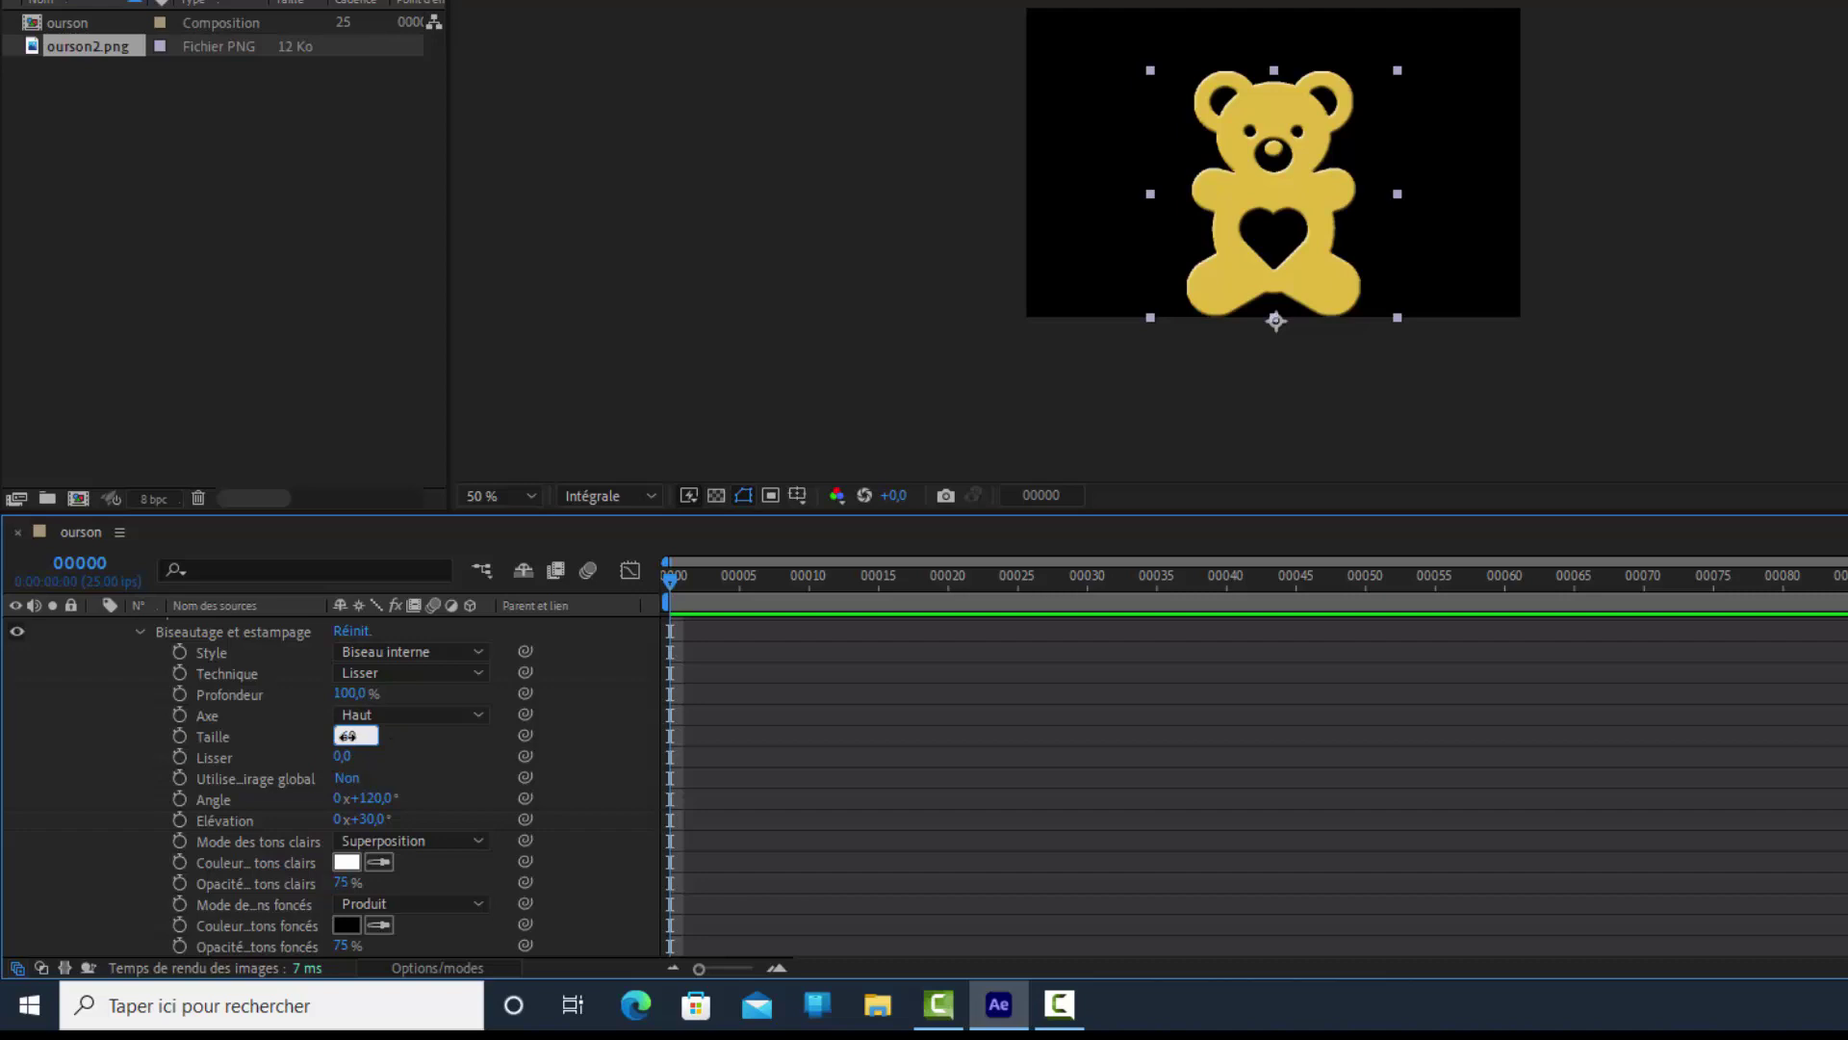
left_click(414, 758)
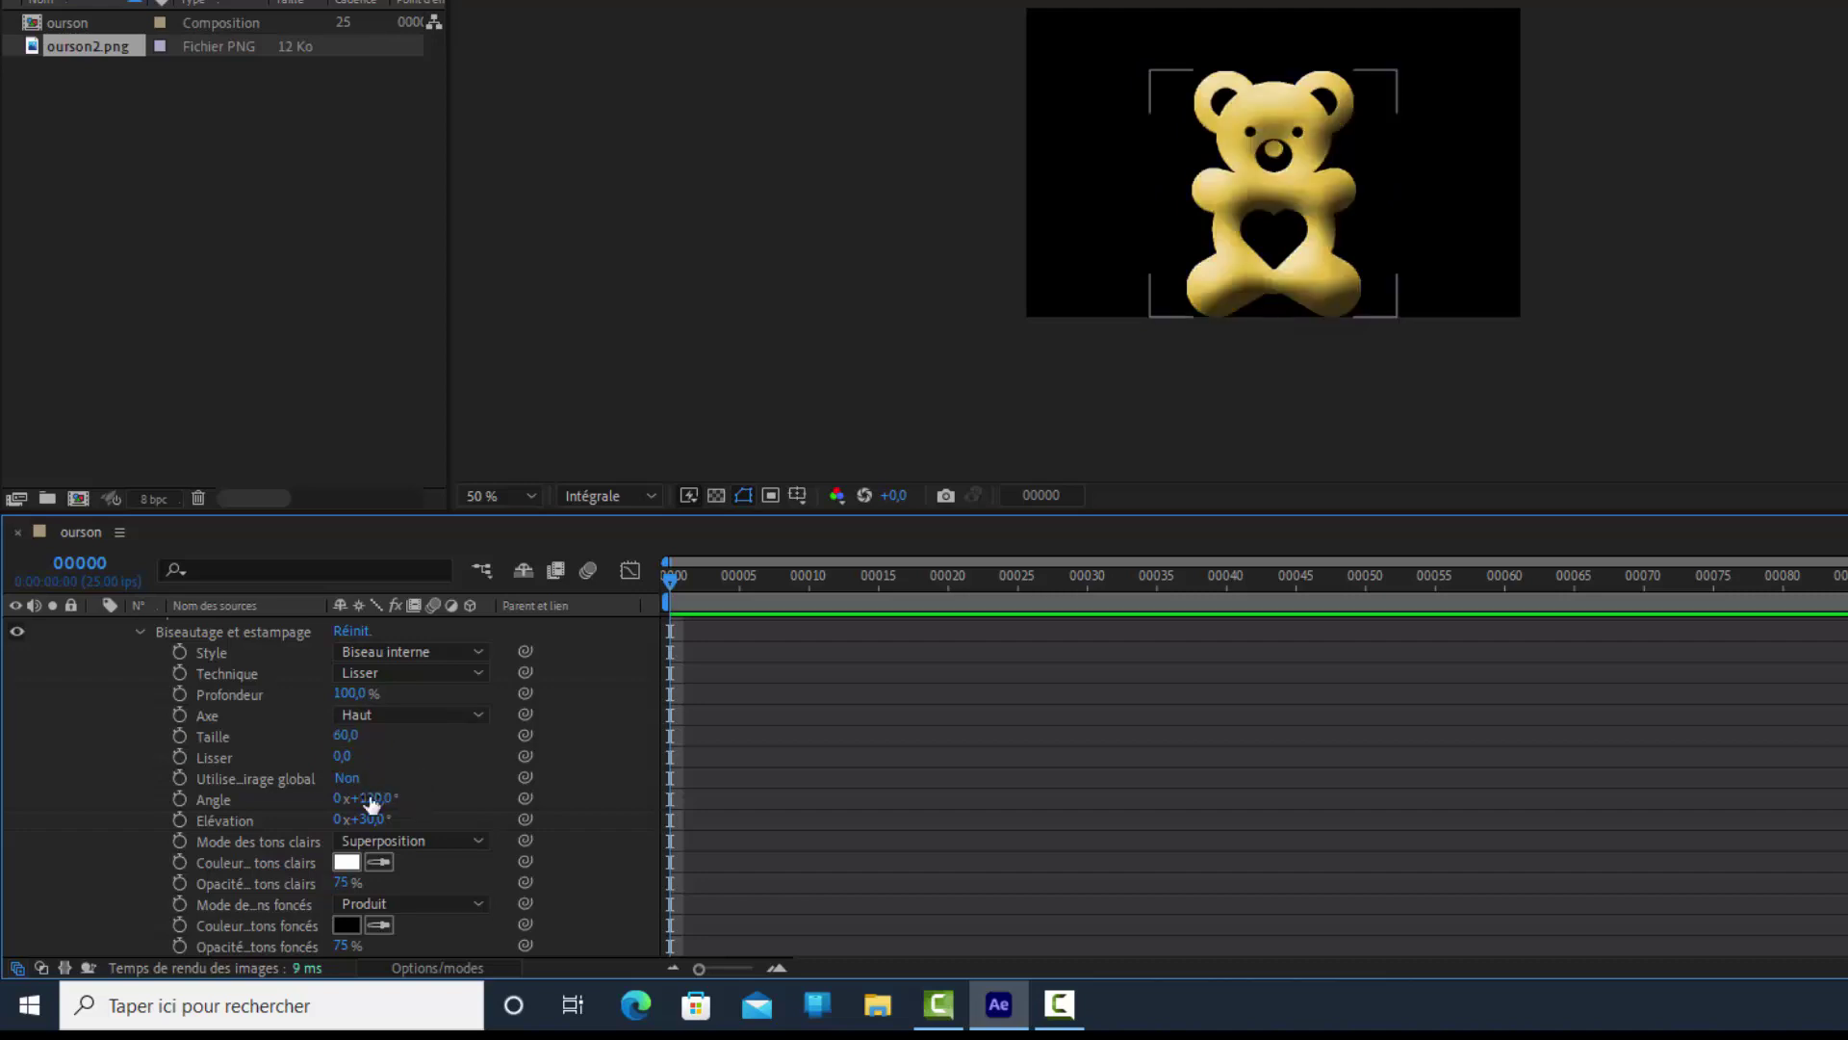
left_click(341, 757)
type("16")
left_click(450, 767)
Set the bevel's highlight colour (Couleur des tons clairs) to pale yellow.
left_click(346, 863)
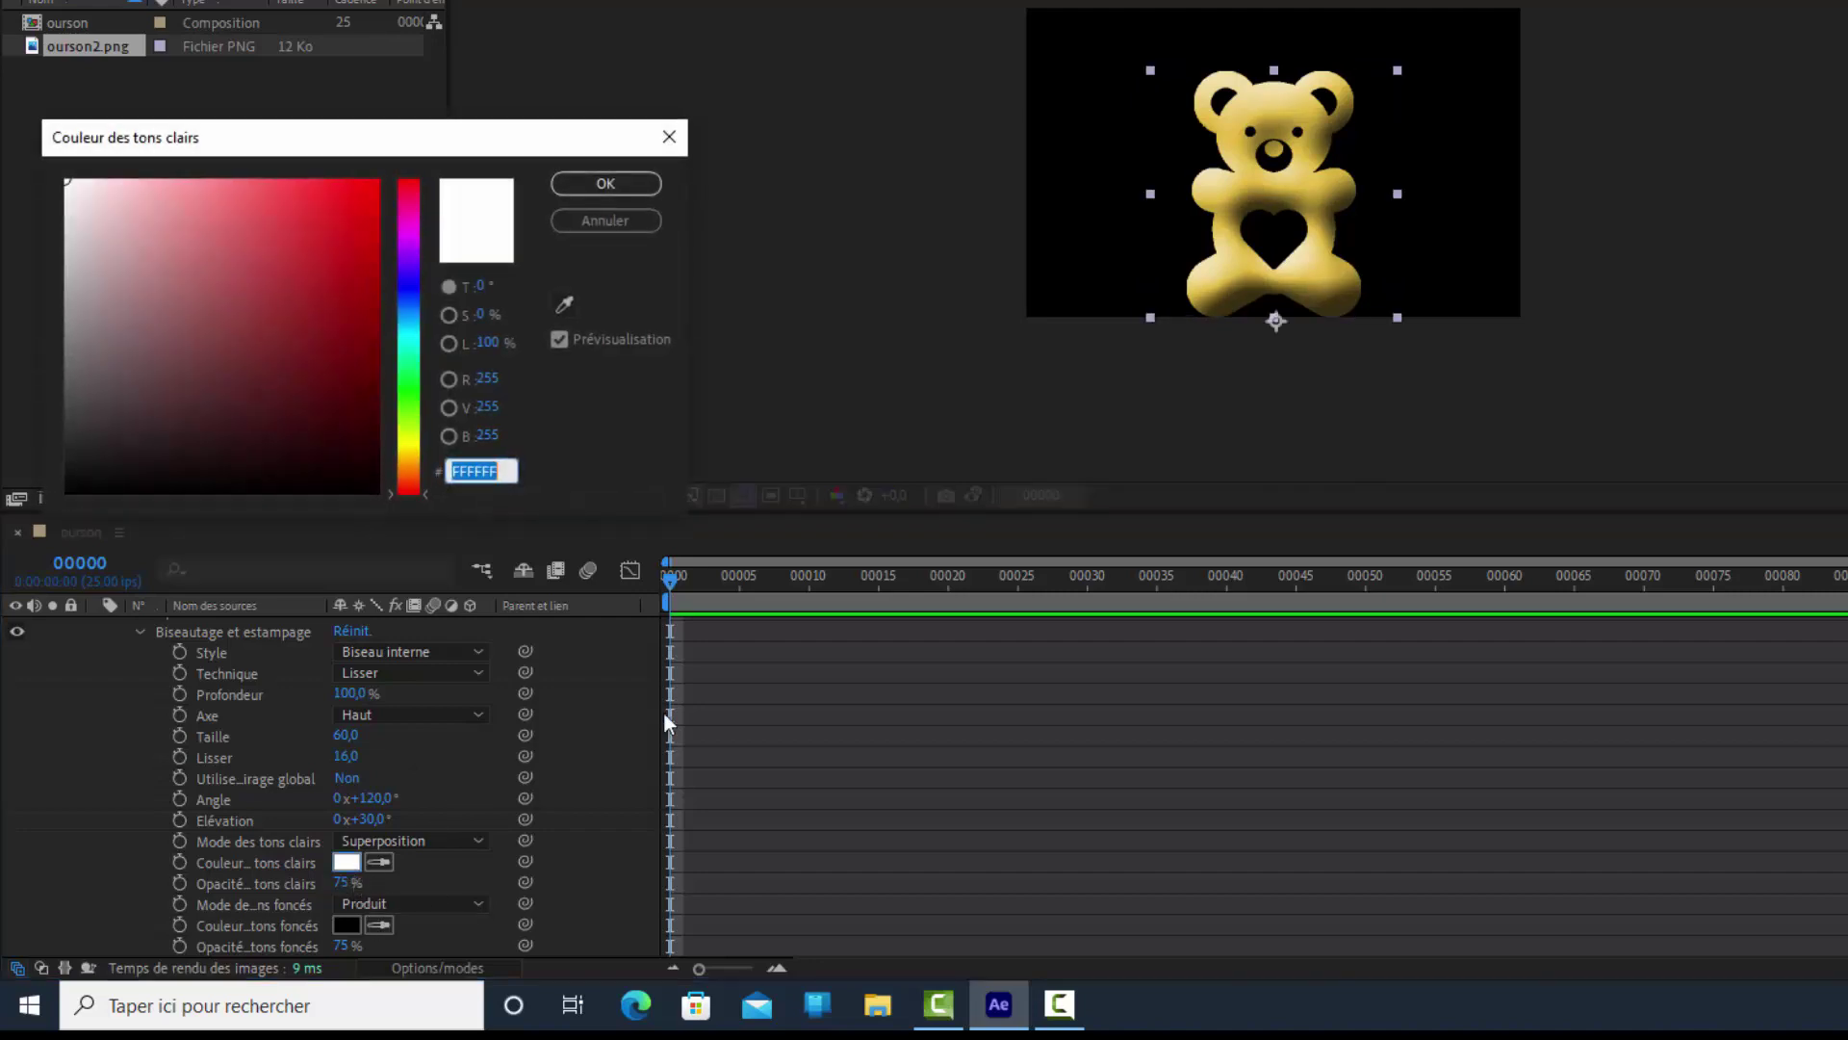
left_click(411, 446)
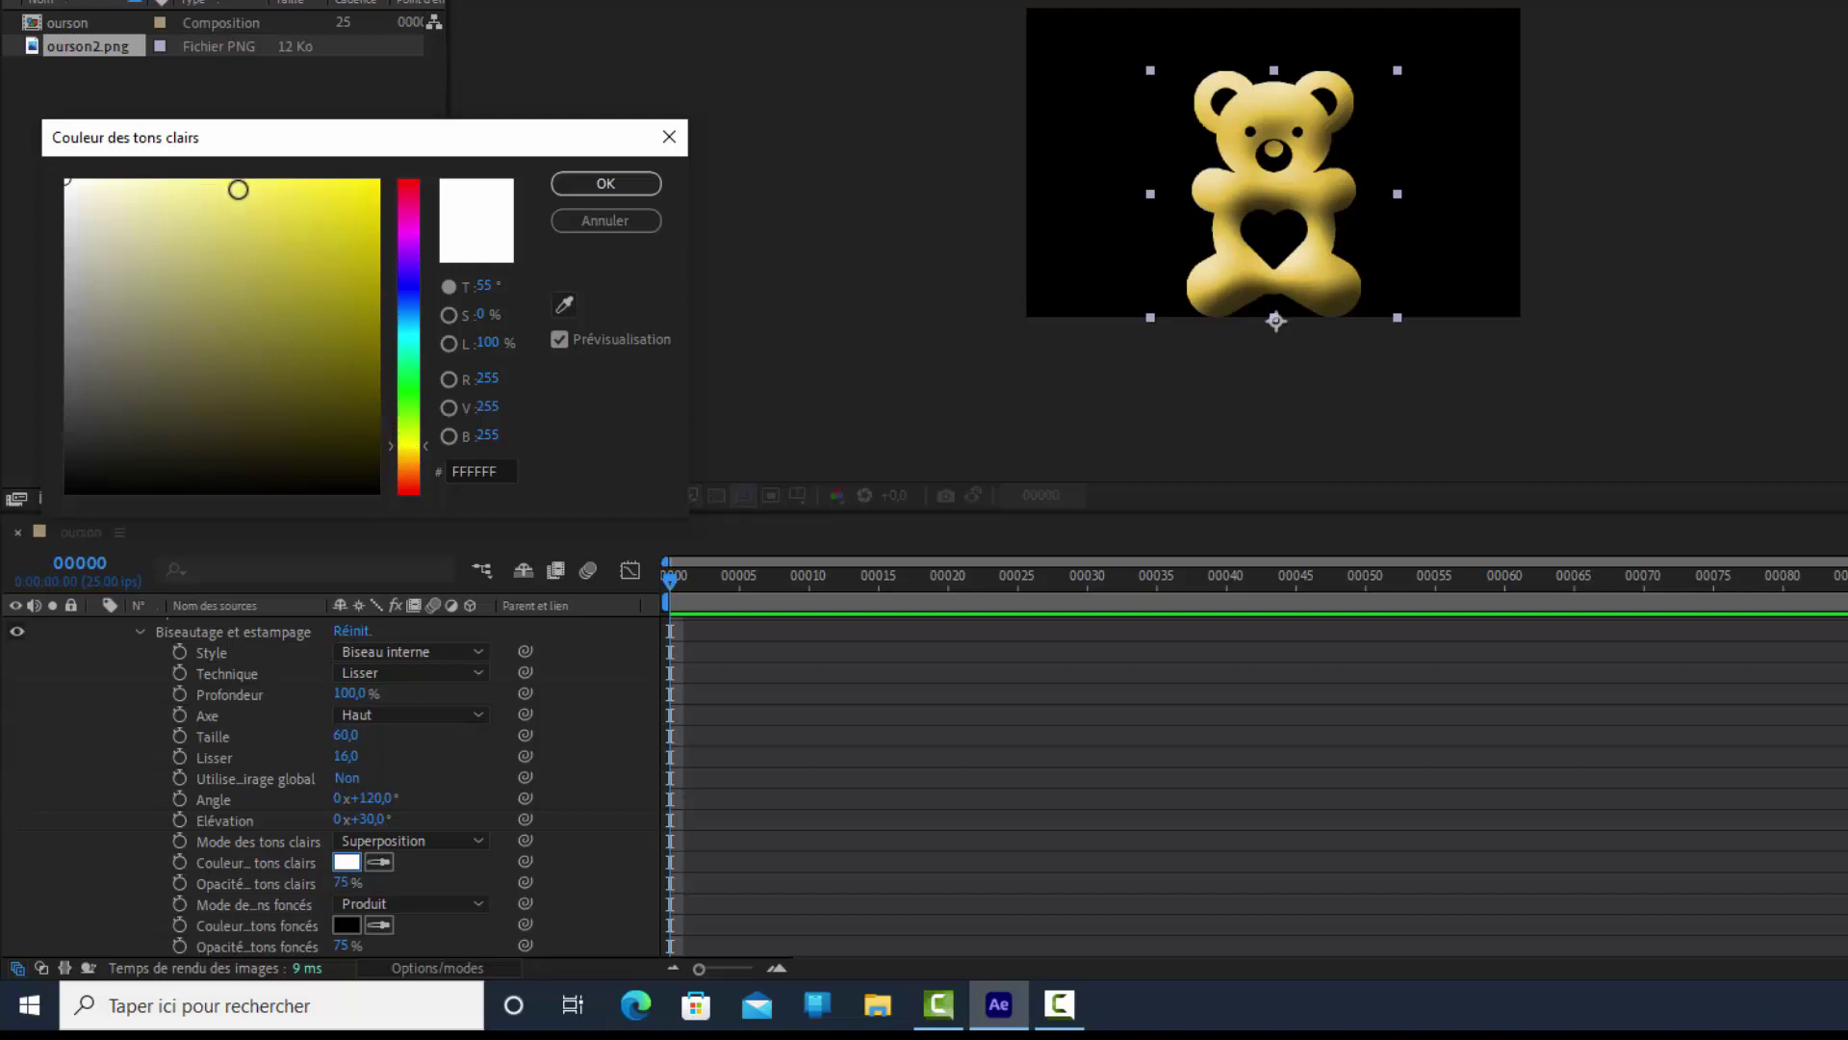
left_click(237, 189)
left_click(619, 183)
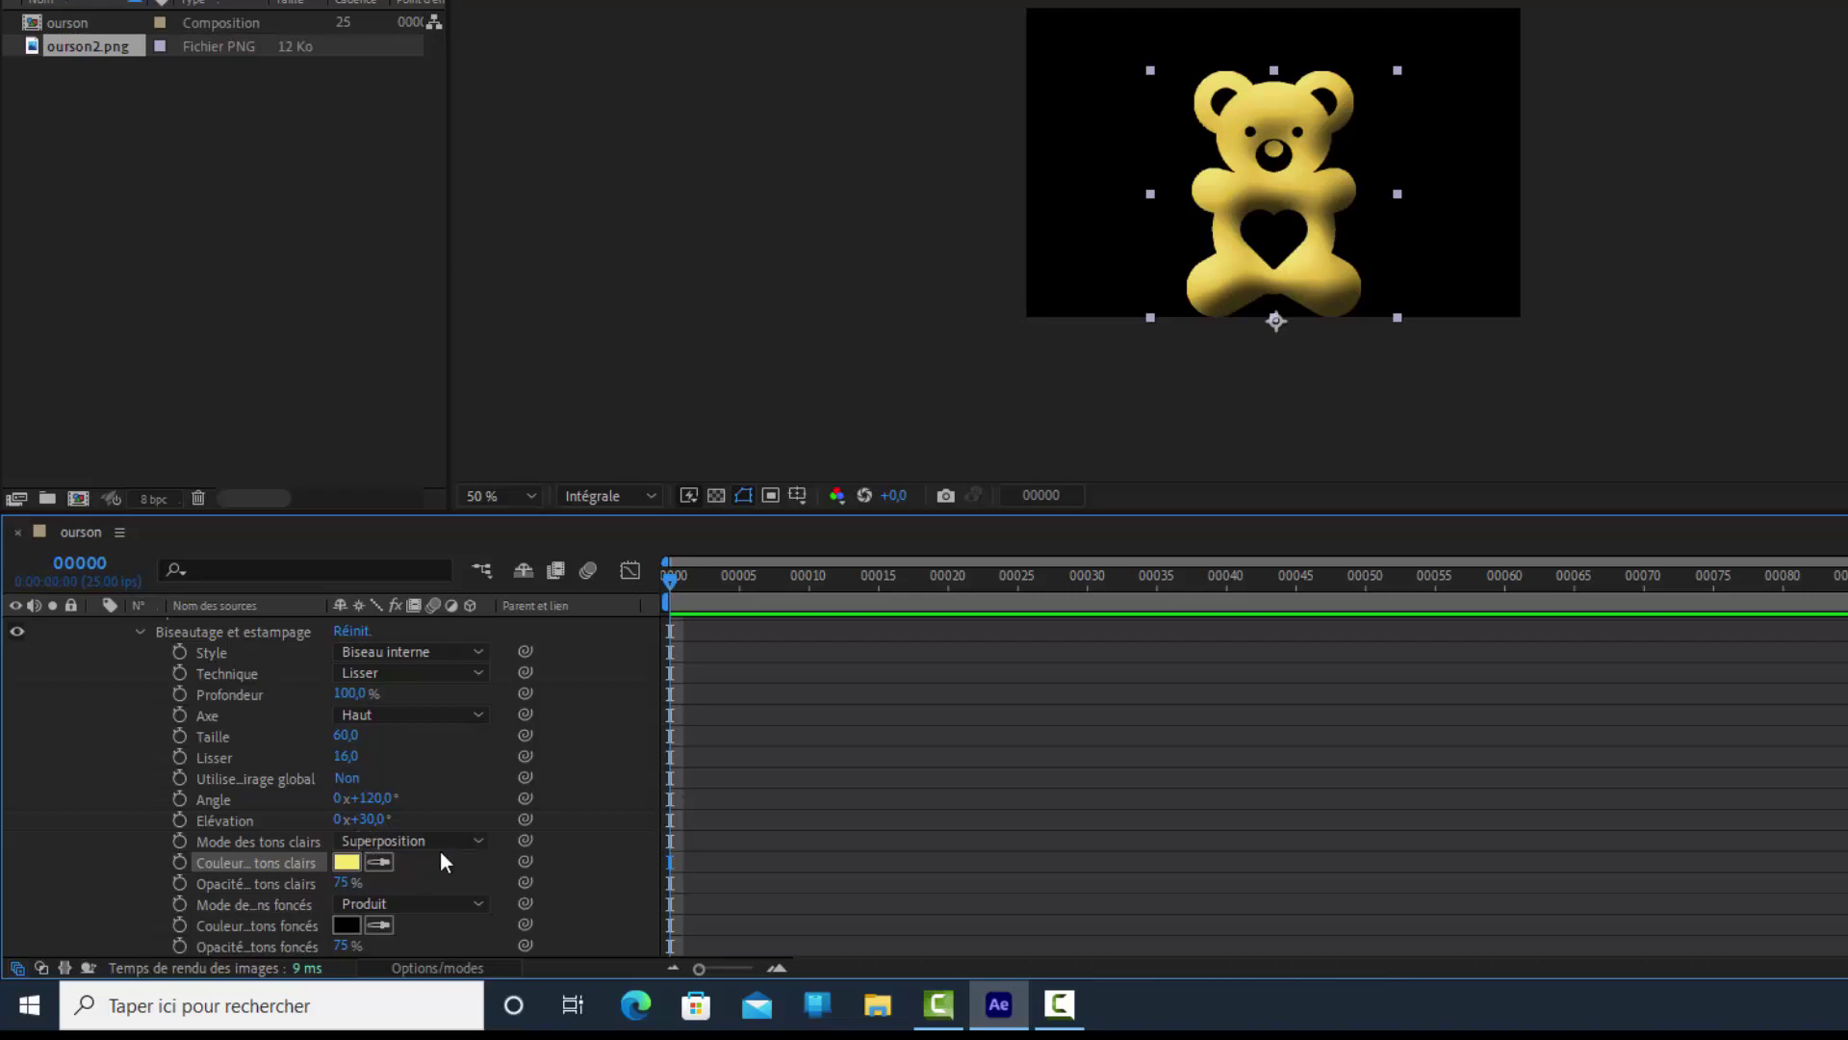
Set the bevel's shadow colour (Couleur des tons foncés) to deep magenta AF0295.
left_click(345, 922)
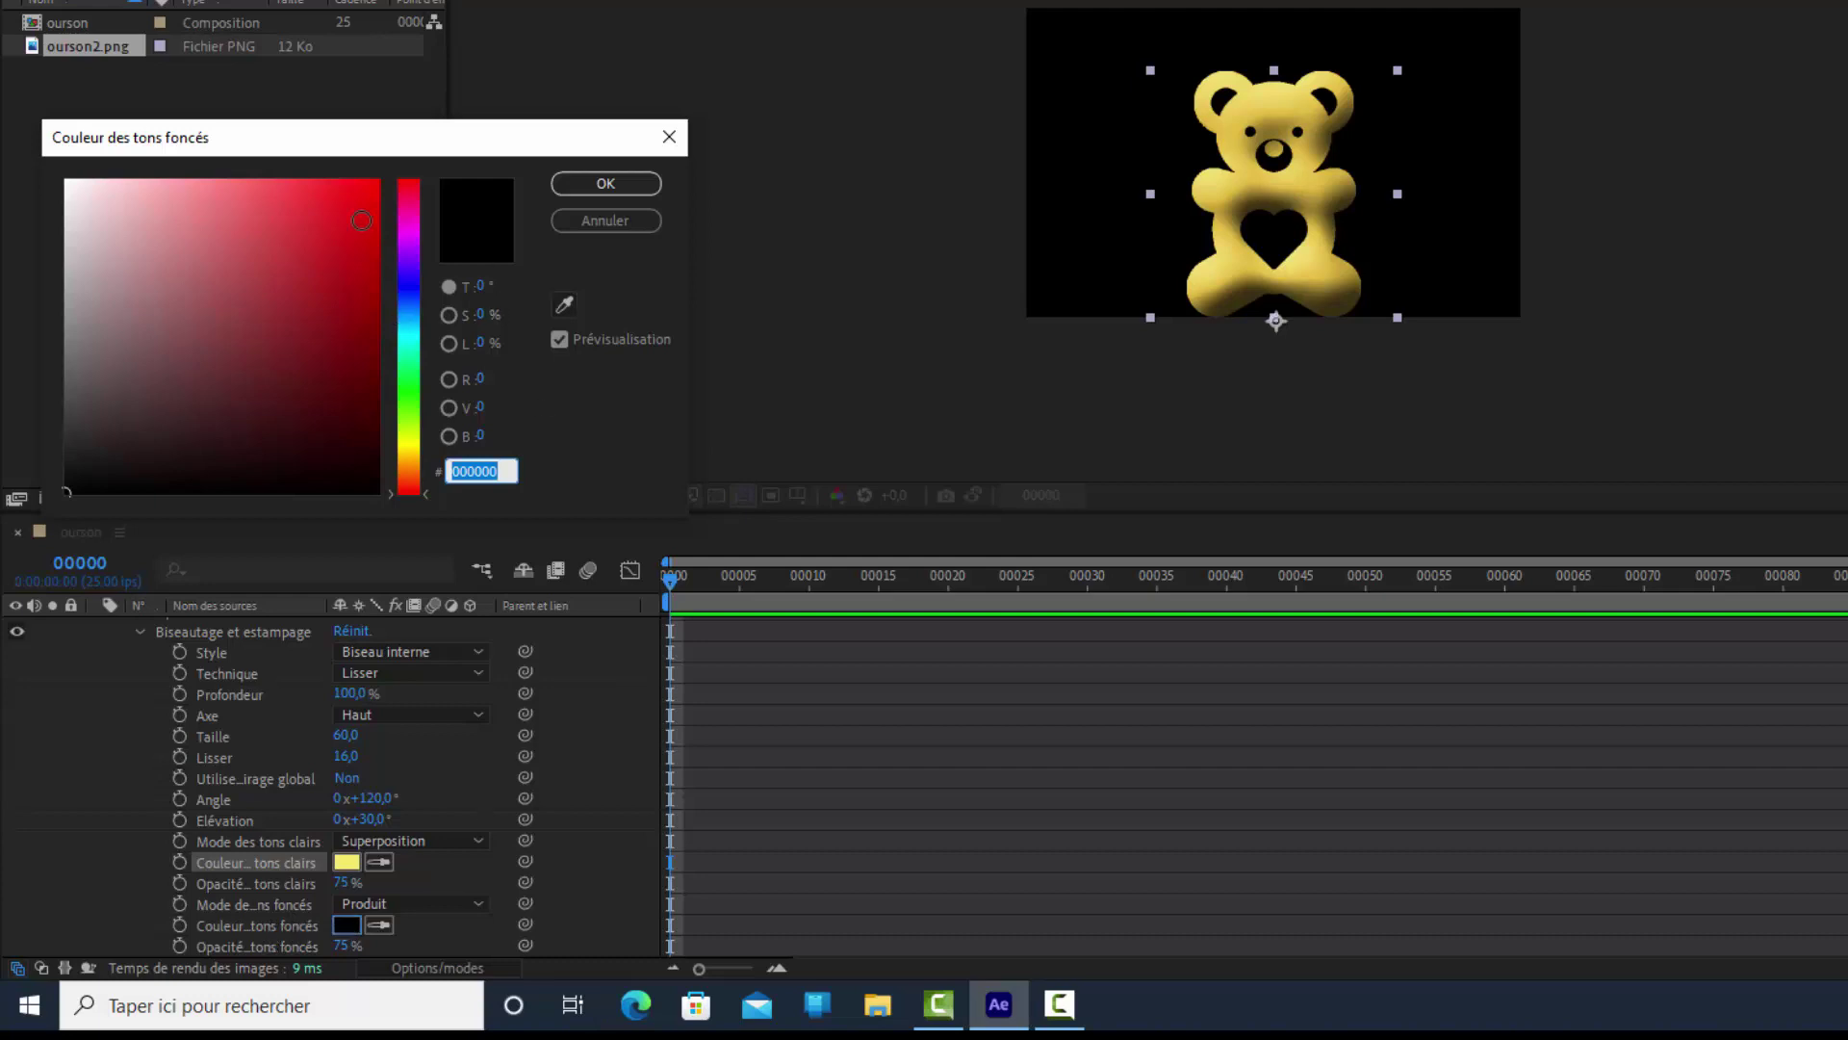
left_click(409, 222)
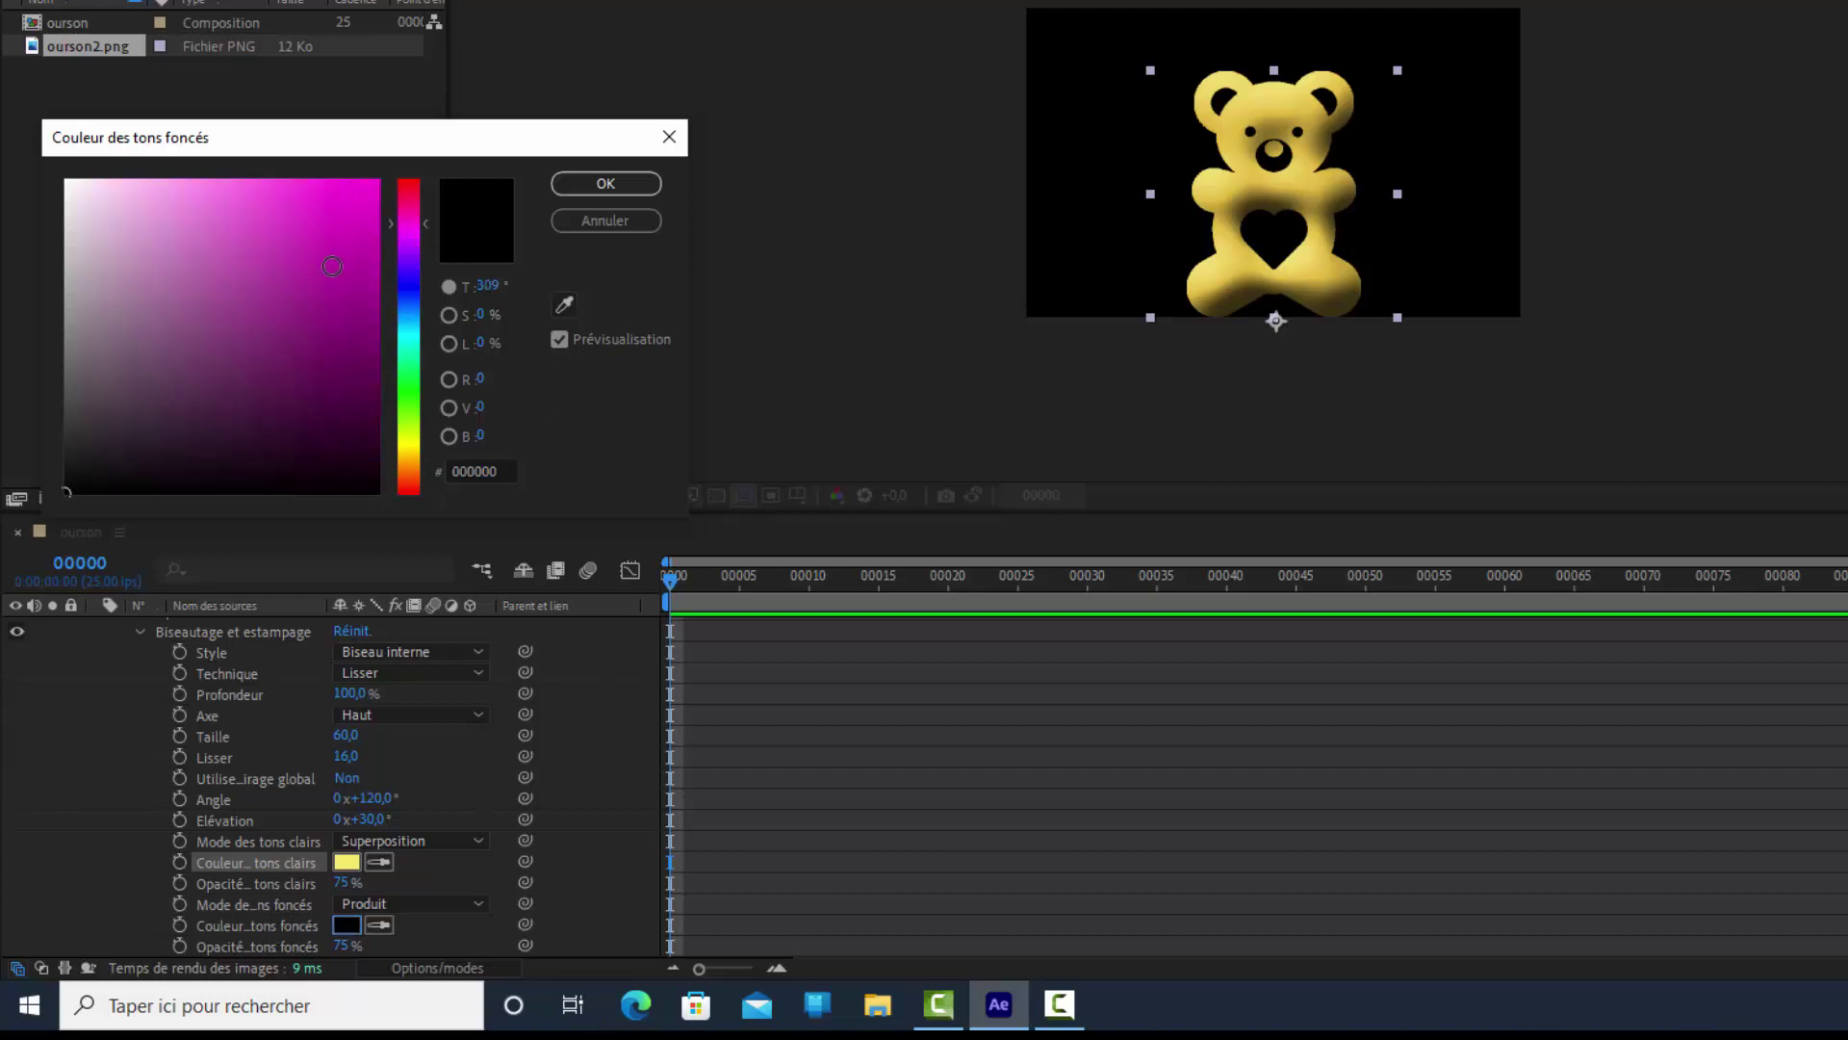
left_click(331, 240)
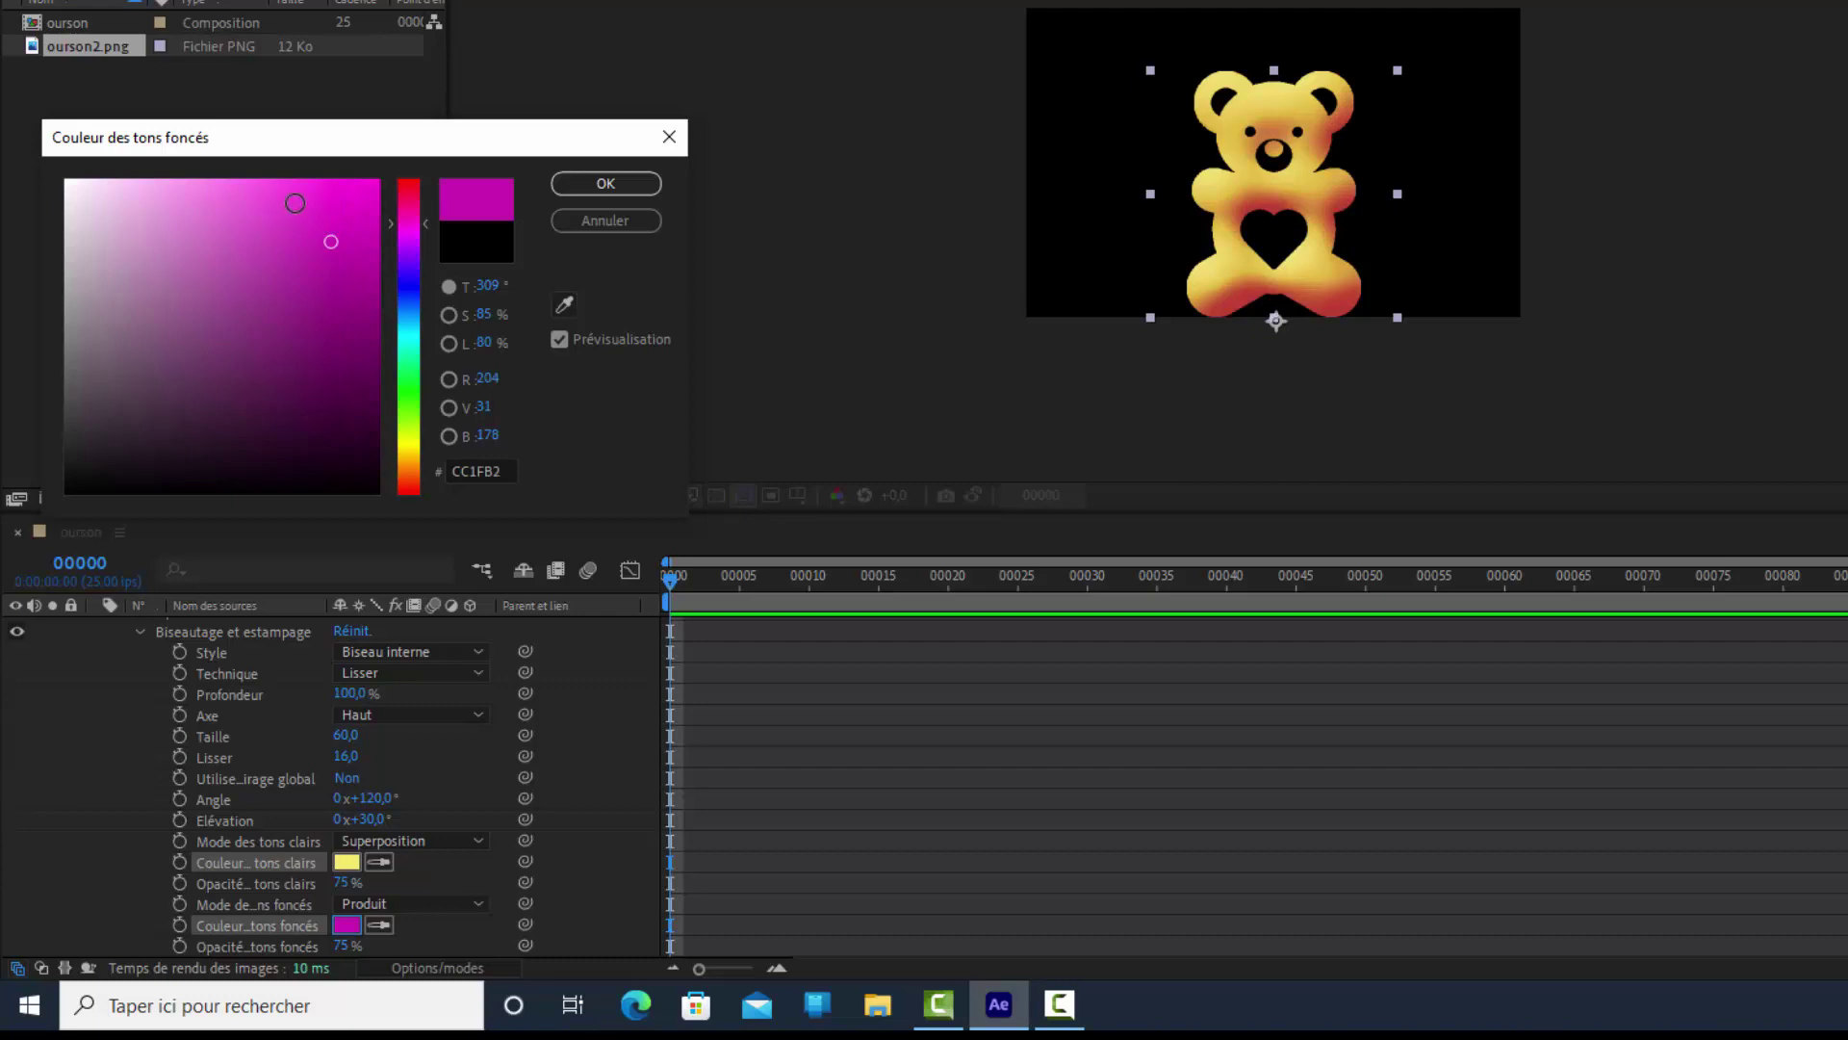
left_click(303, 204)
left_click(375, 278)
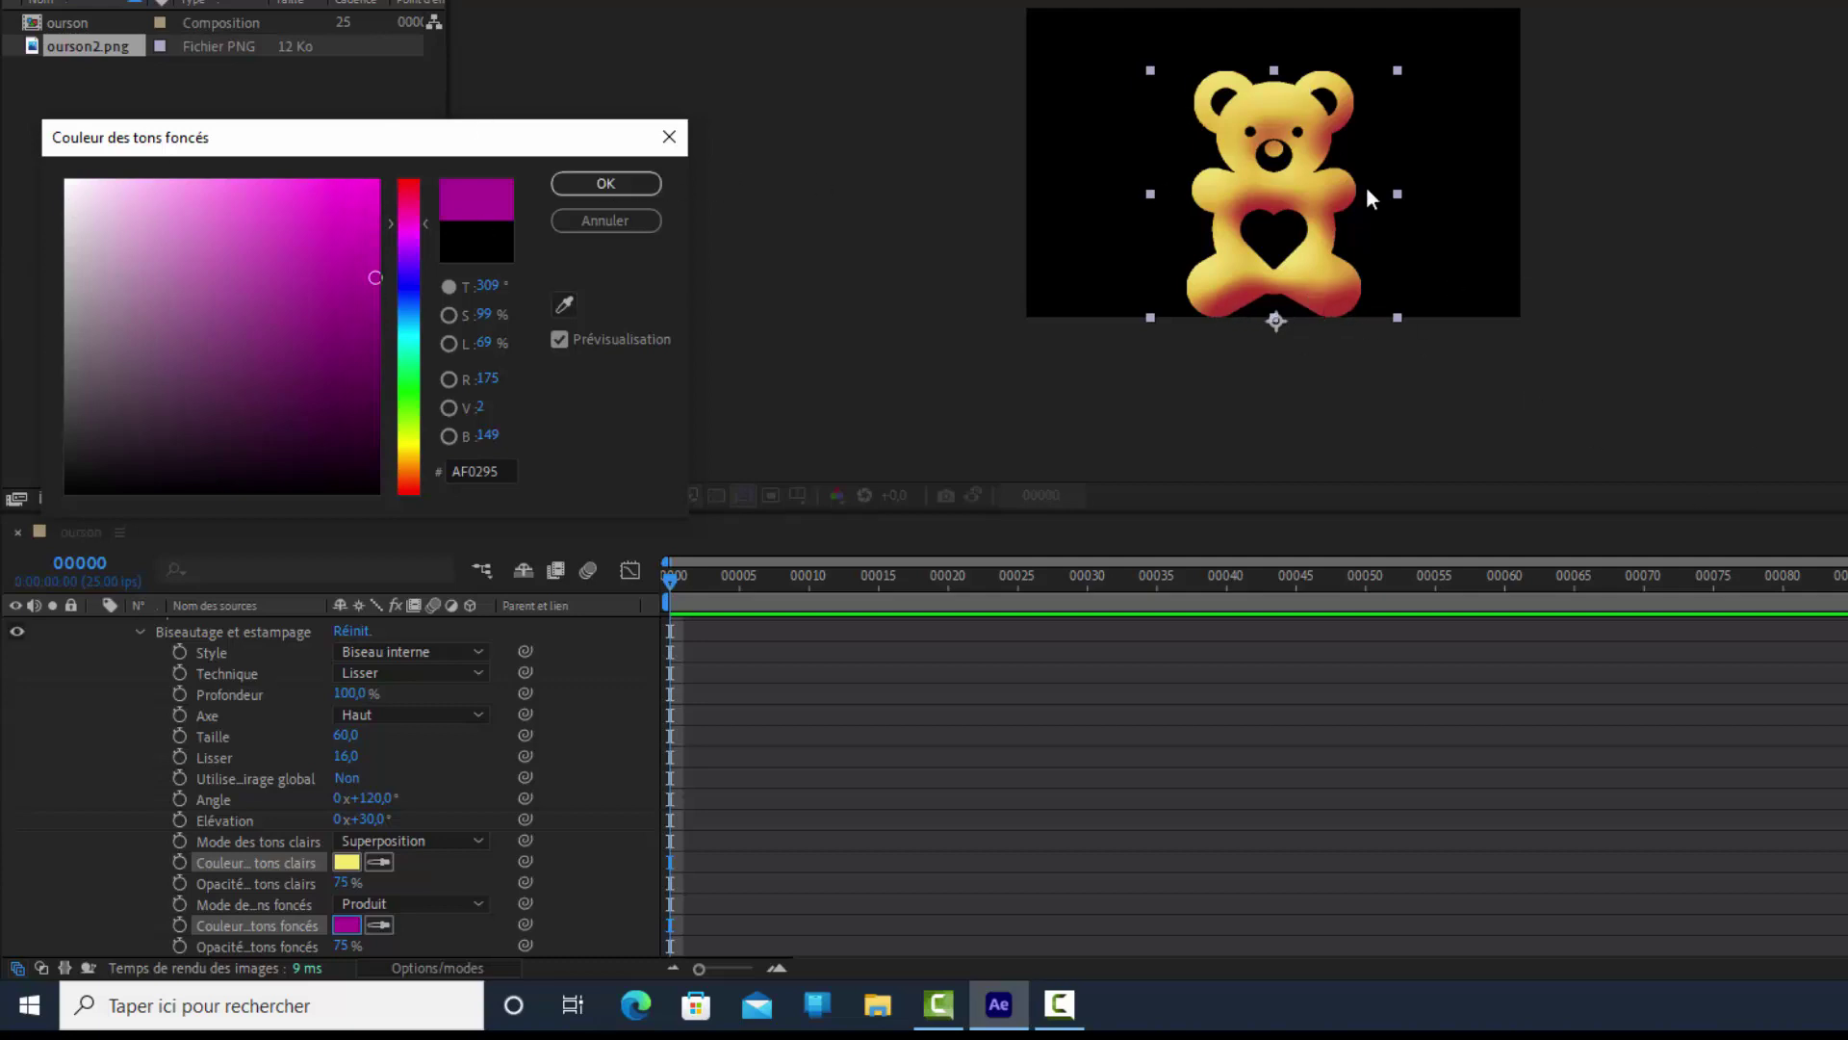
left_click(610, 183)
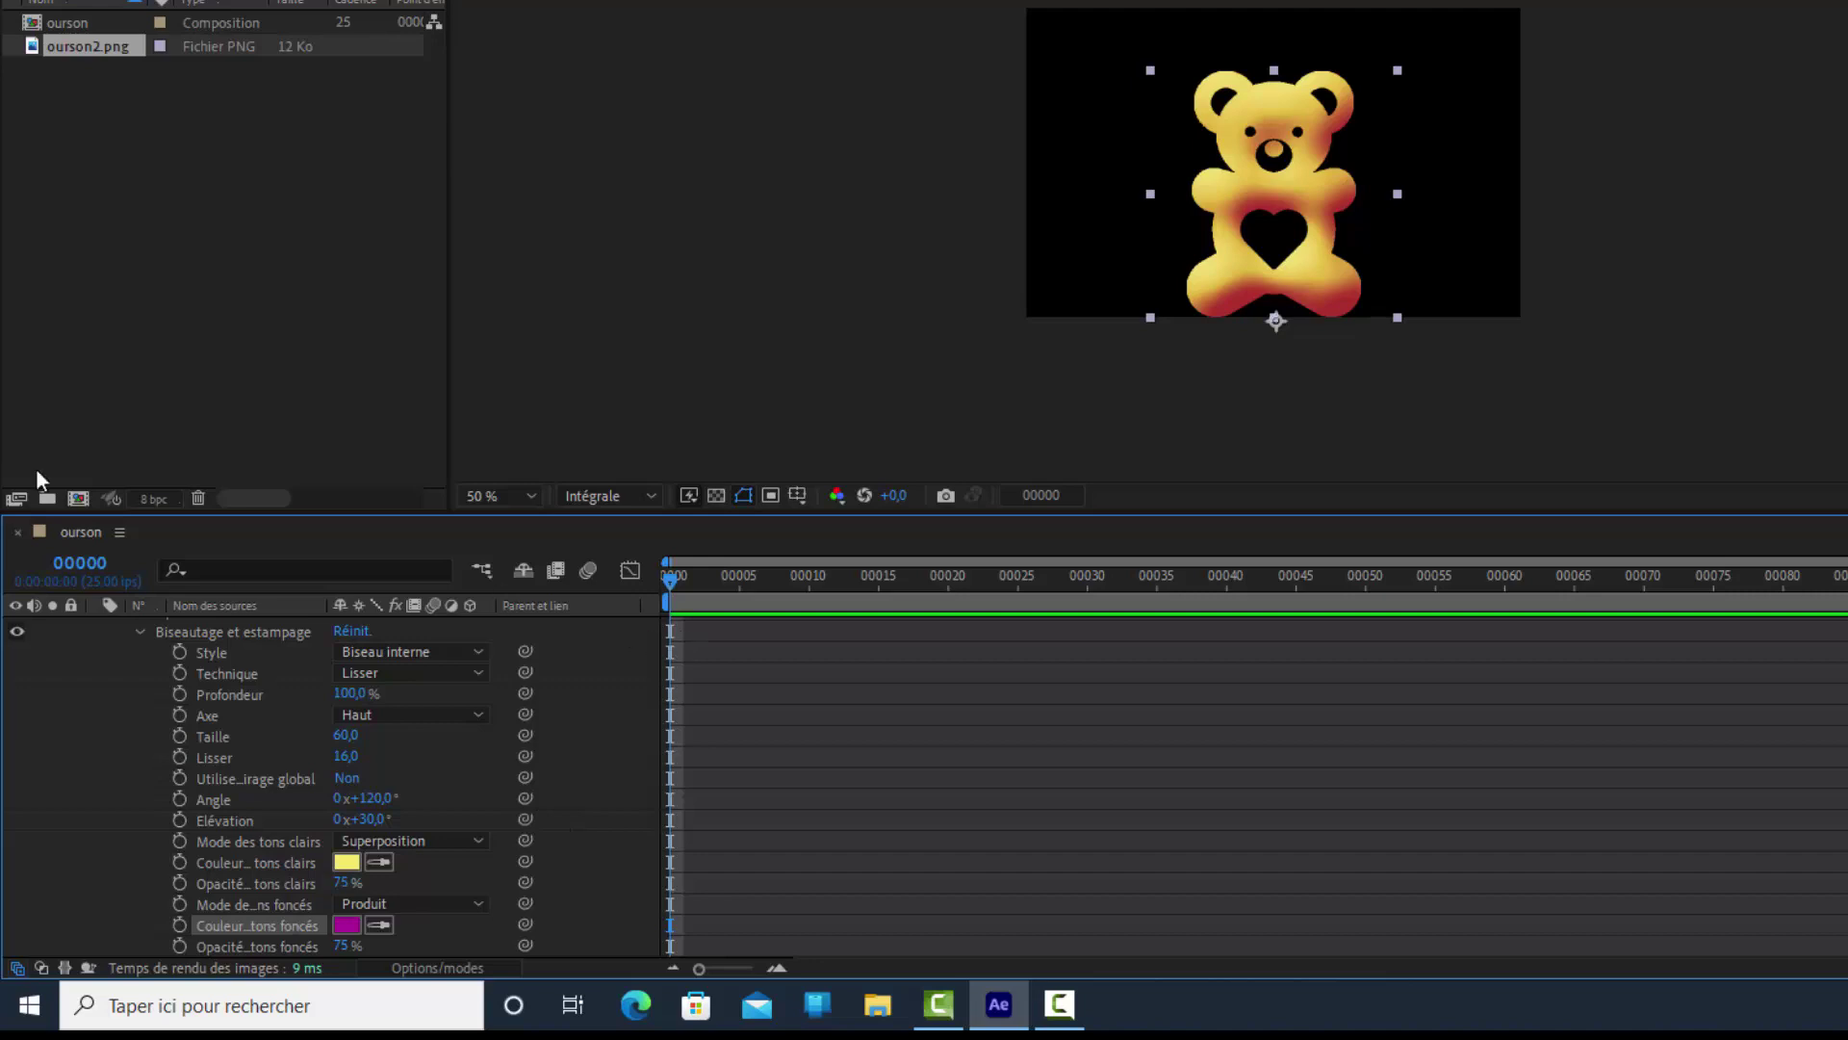
Collapse the bevel settings and add an Ombre interne layer style to the bear.
left_click(139, 632)
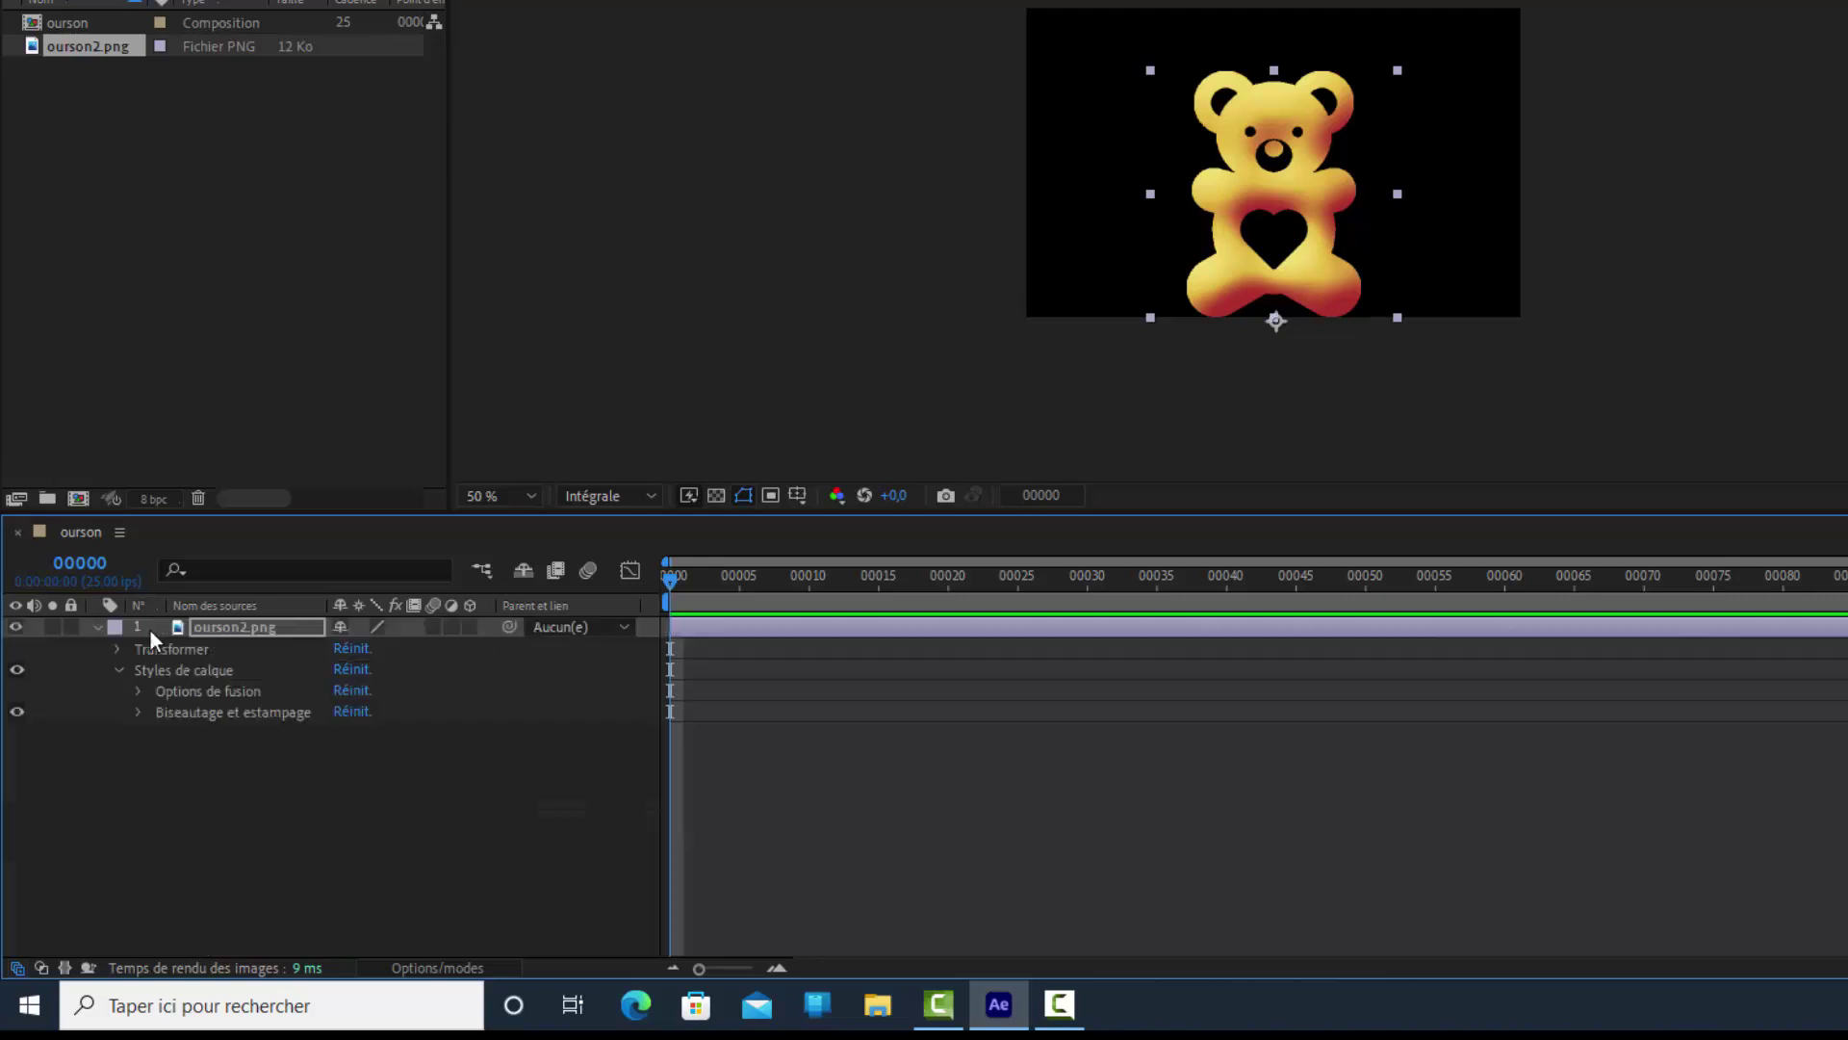
right_click(280, 631)
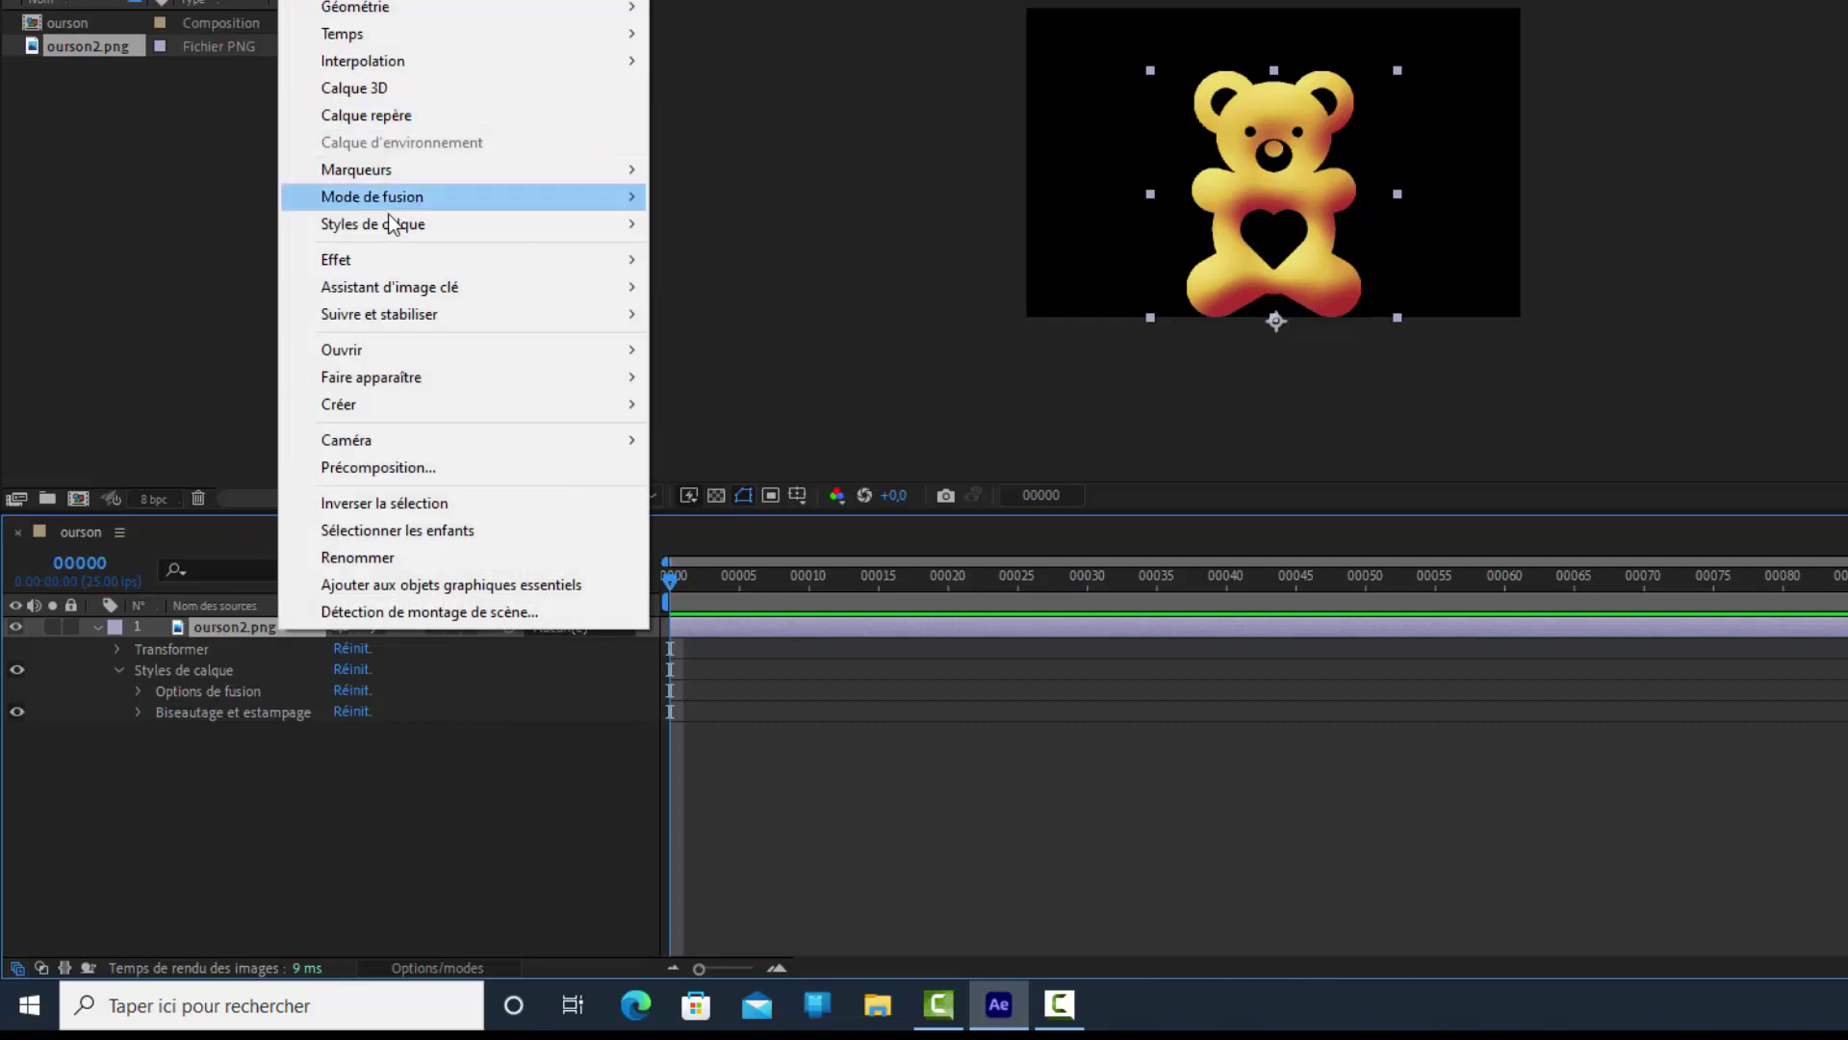
mouse_move(389, 220)
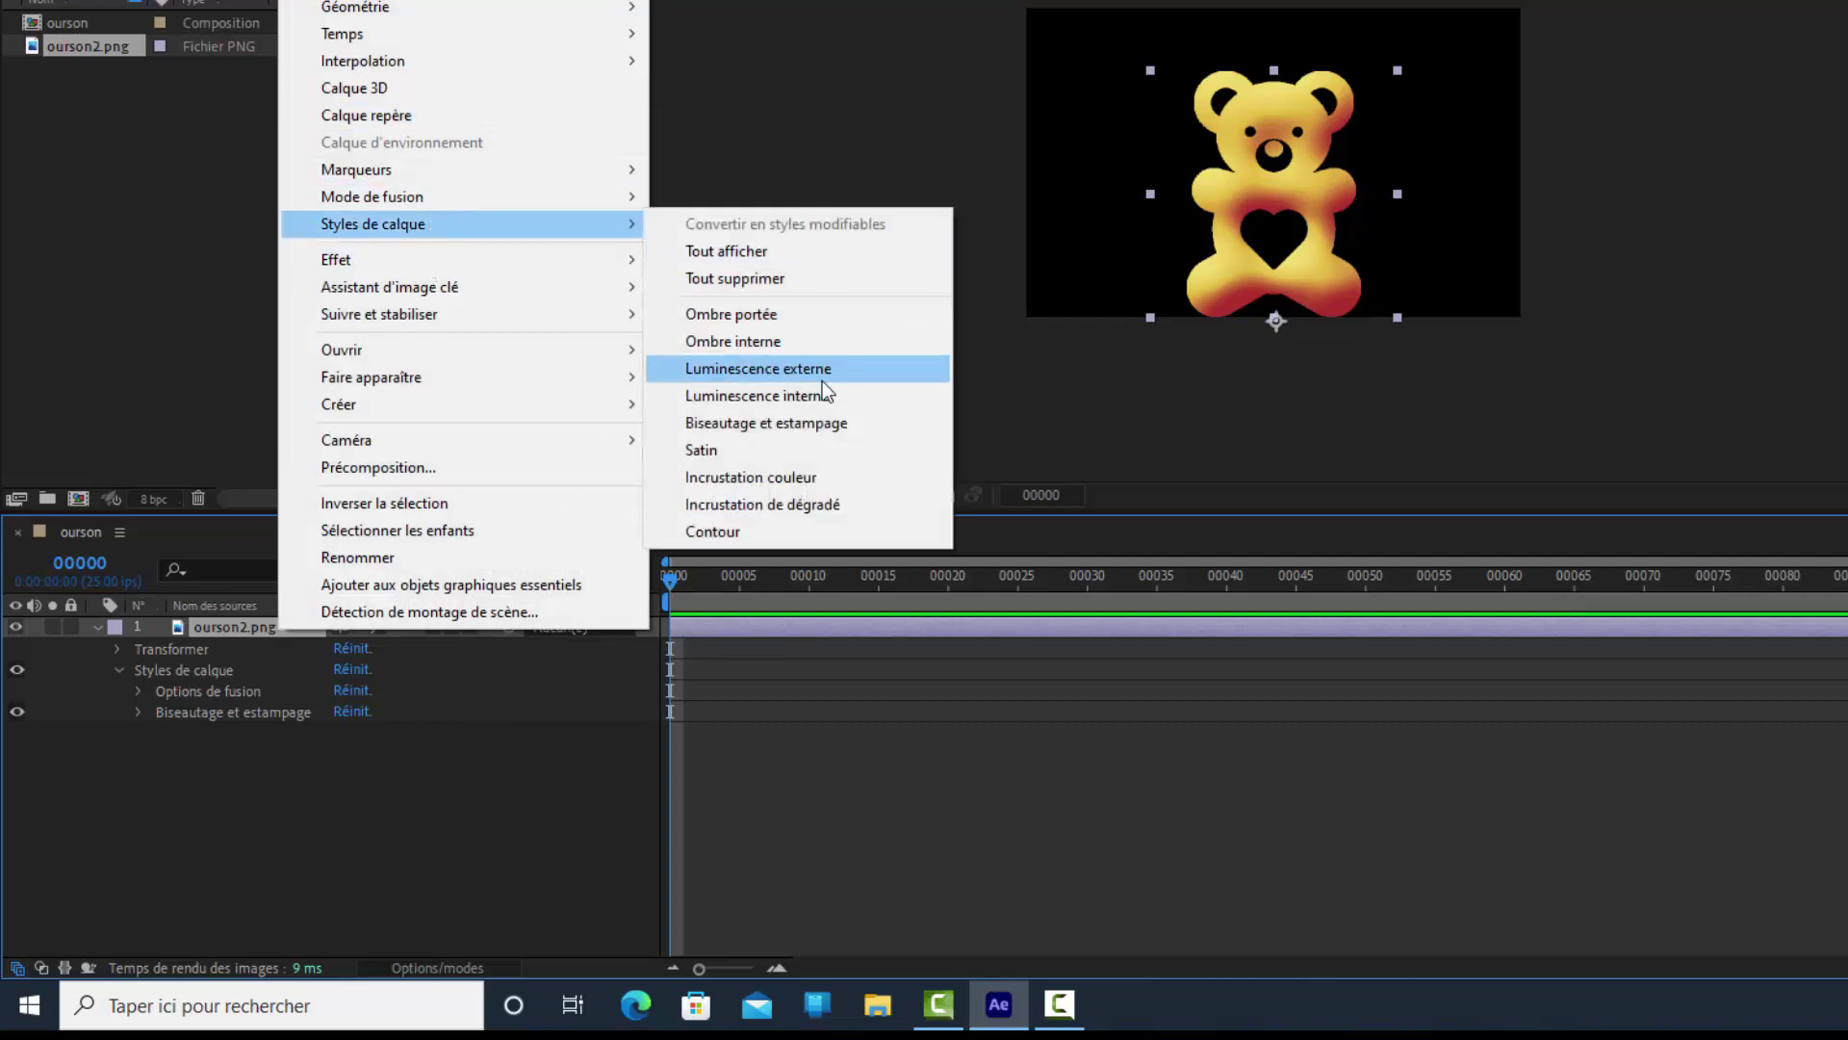
left_click(784, 341)
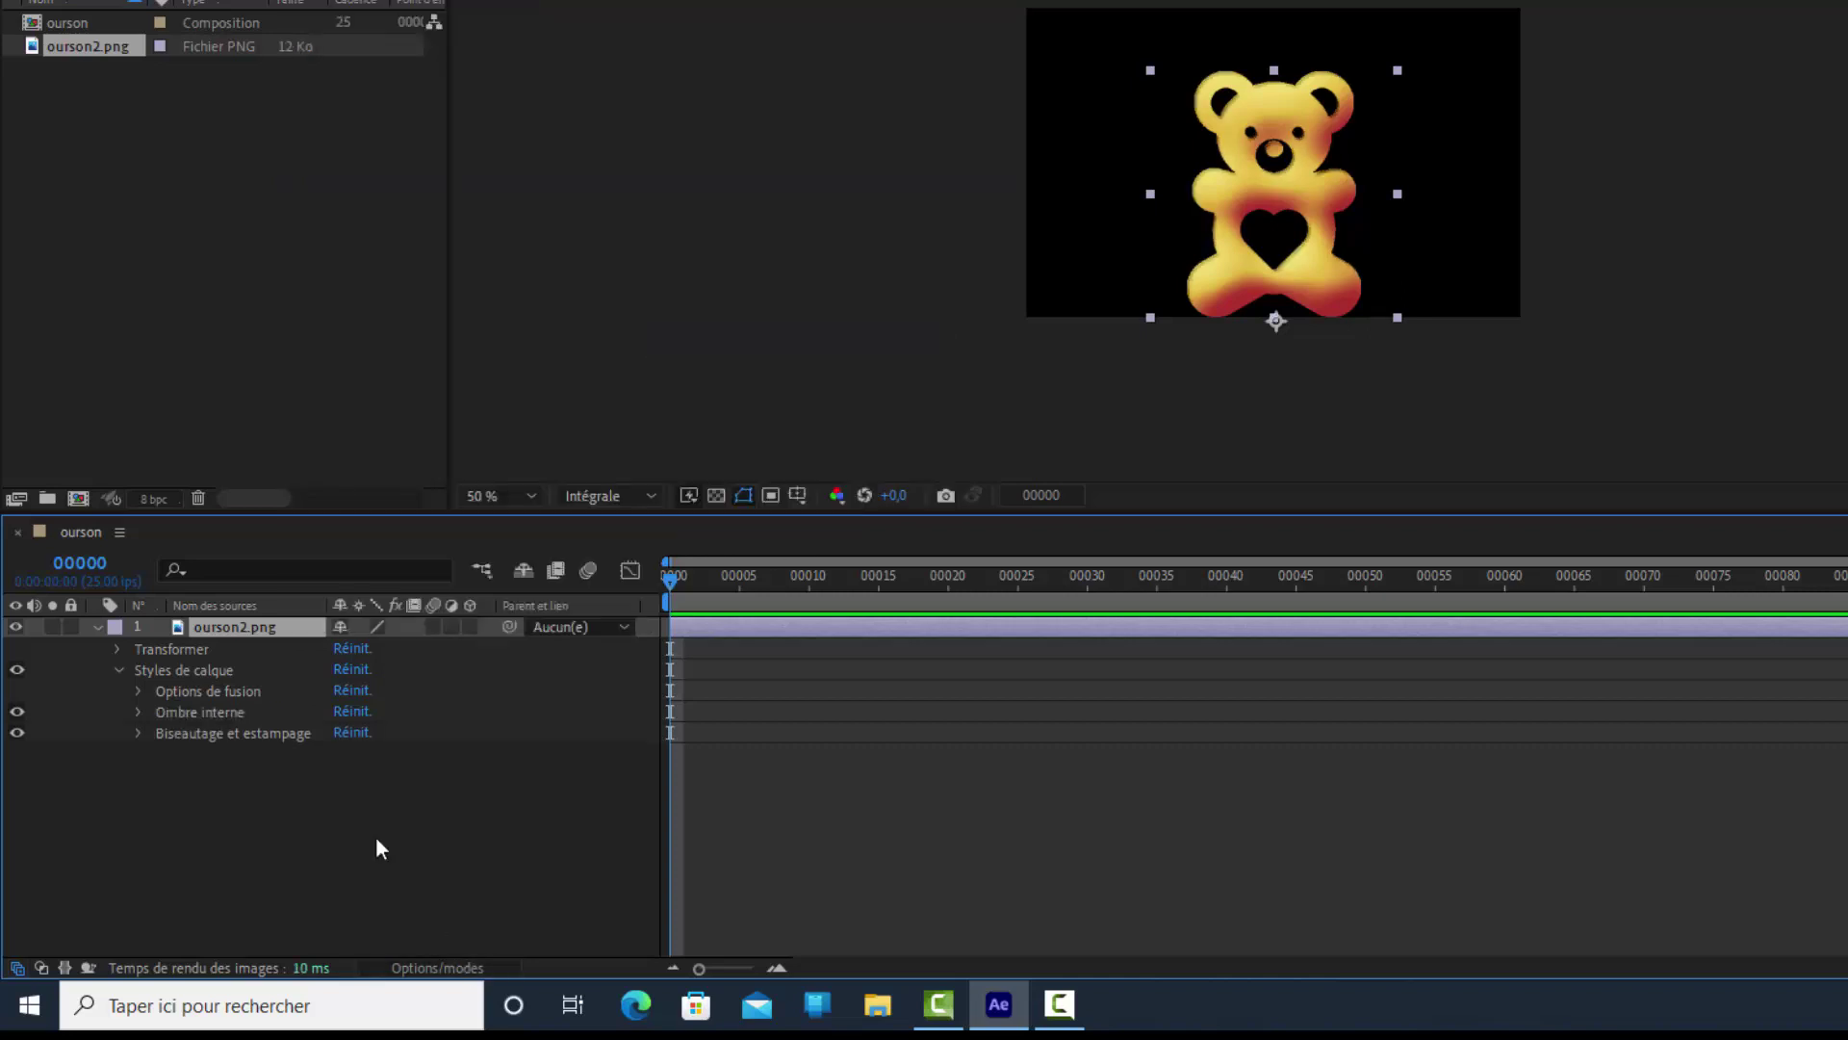
left_click(138, 713)
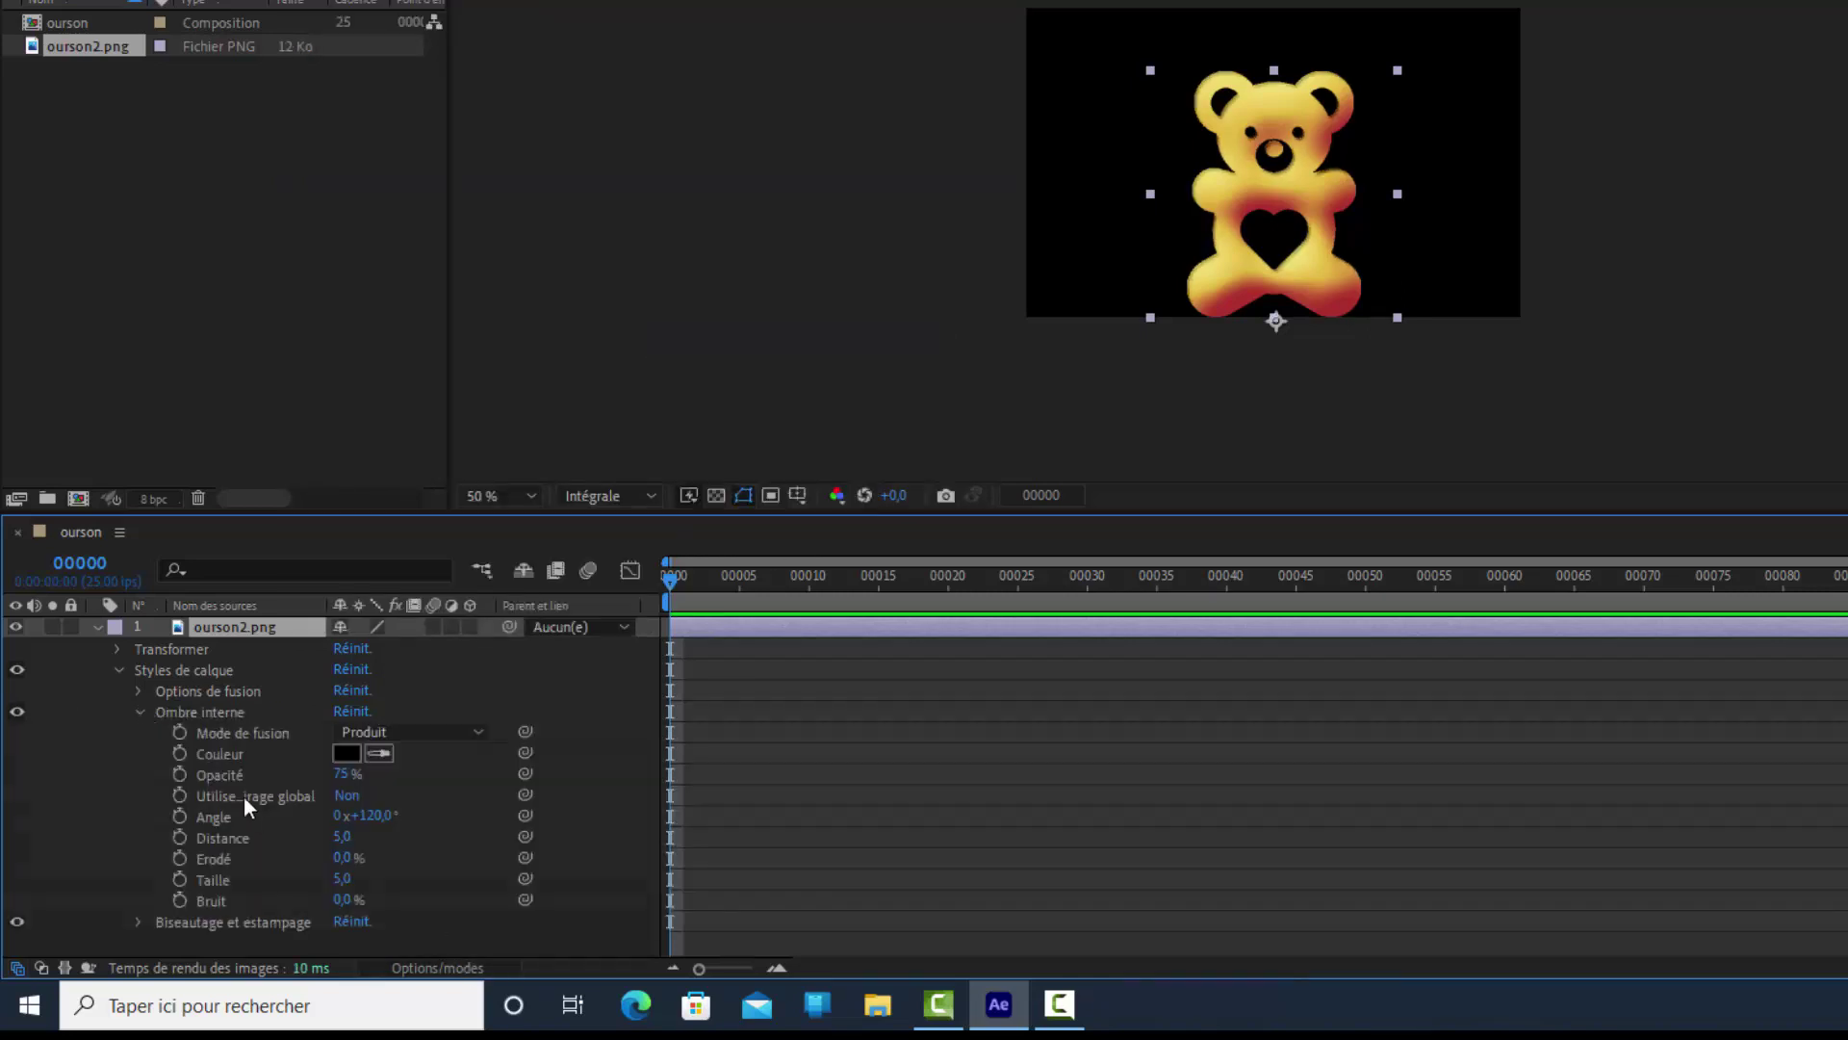
Set the inner shadow to Normal blend mode with a near-white colour.
left_click(477, 734)
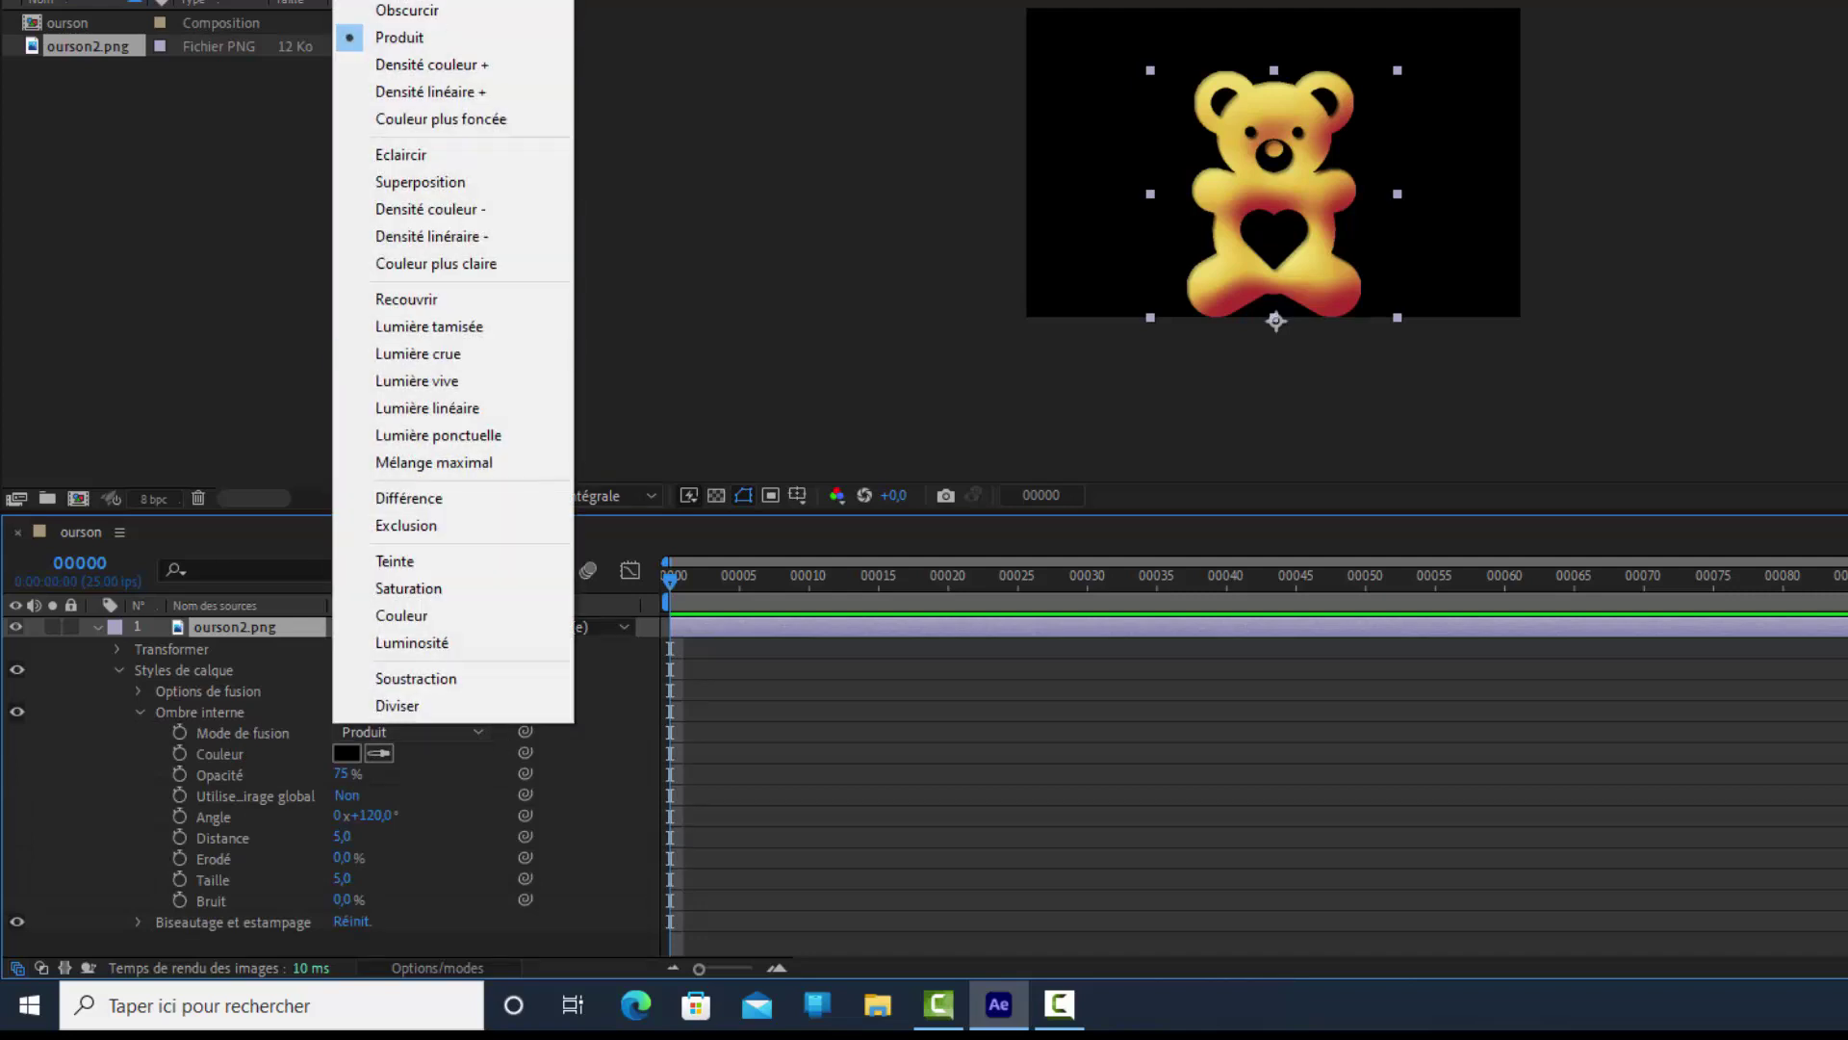
key("Return")
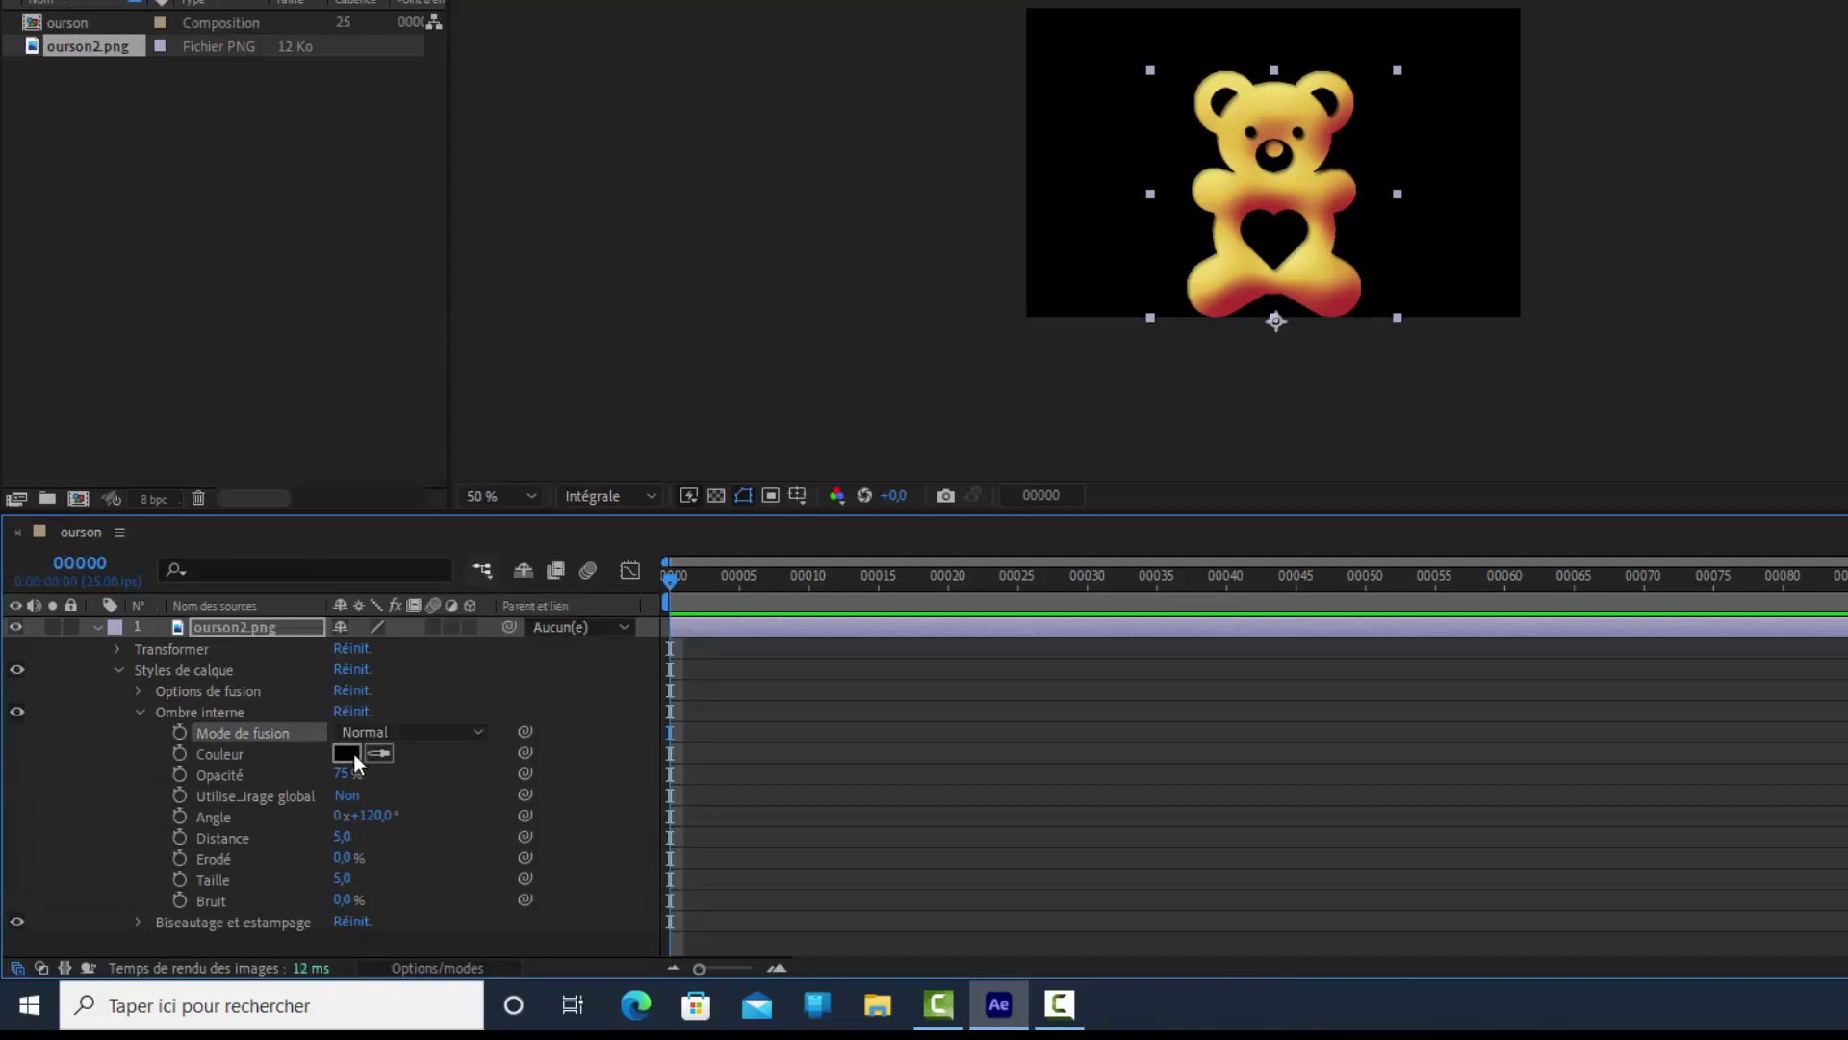
left_click(347, 754)
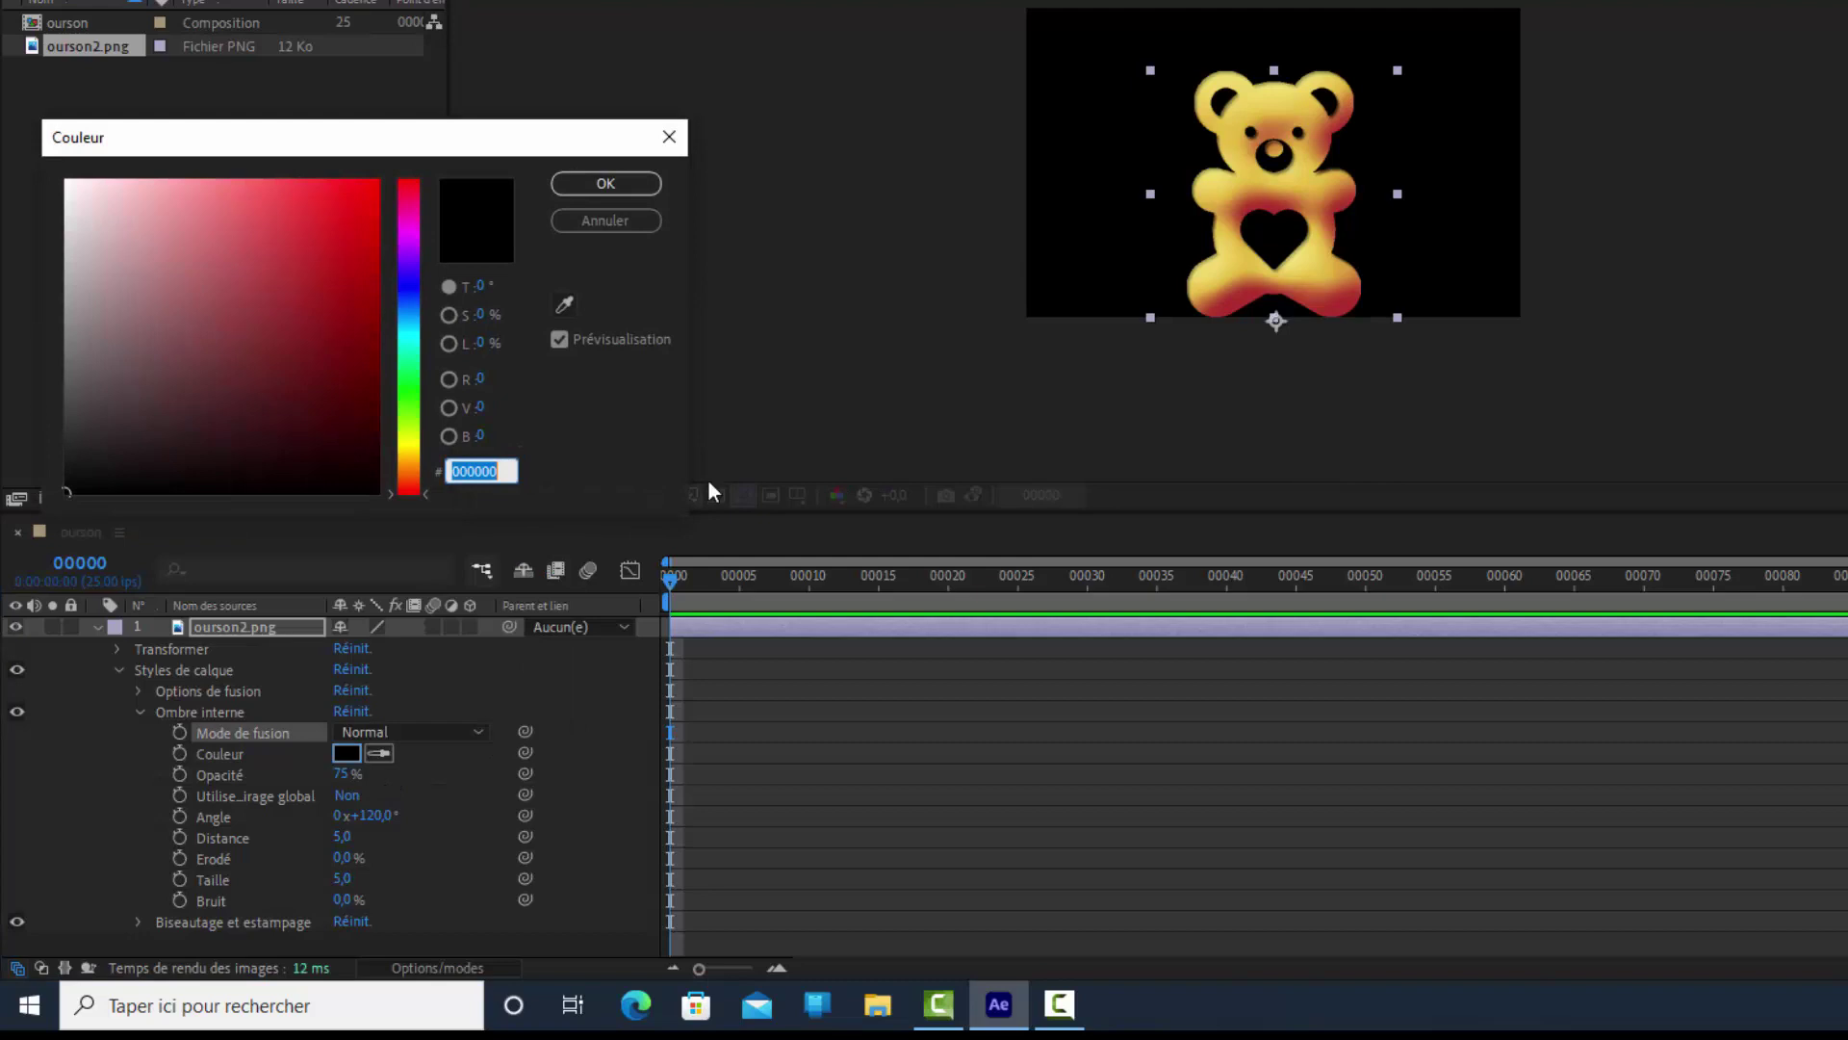
left_click(69, 181)
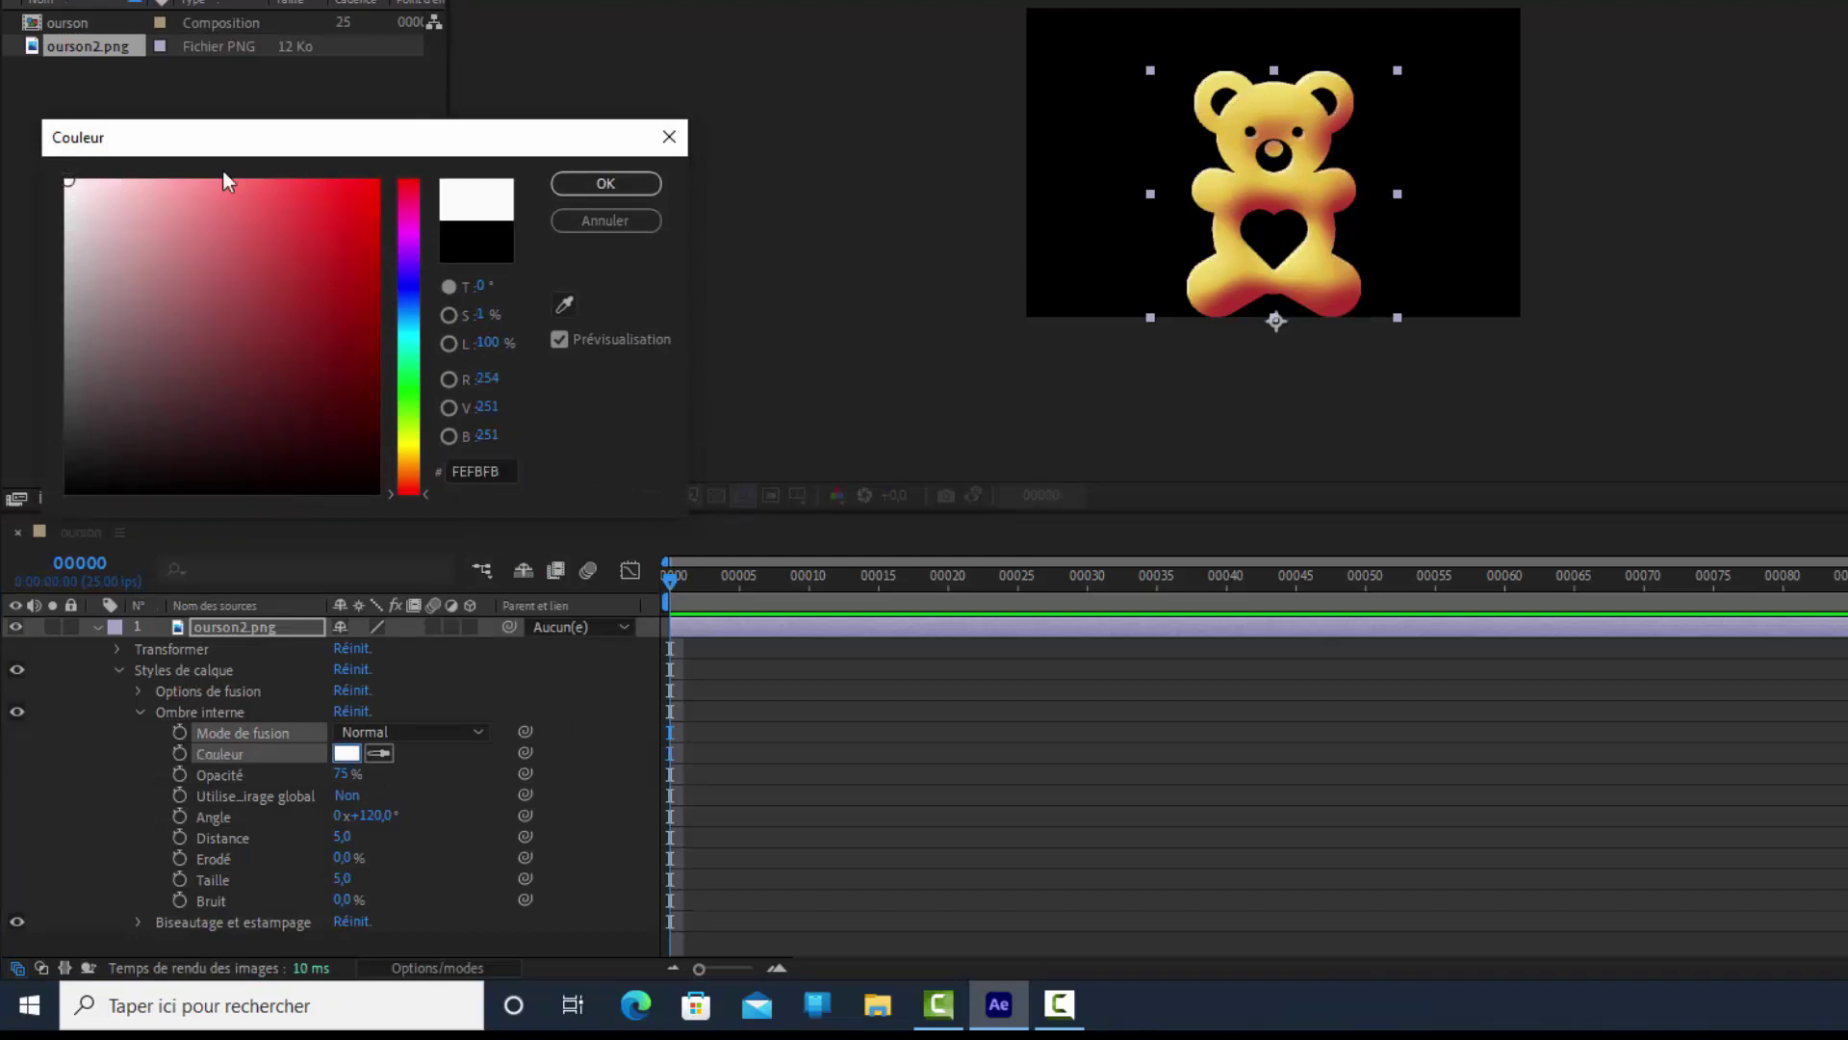
left_click(627, 184)
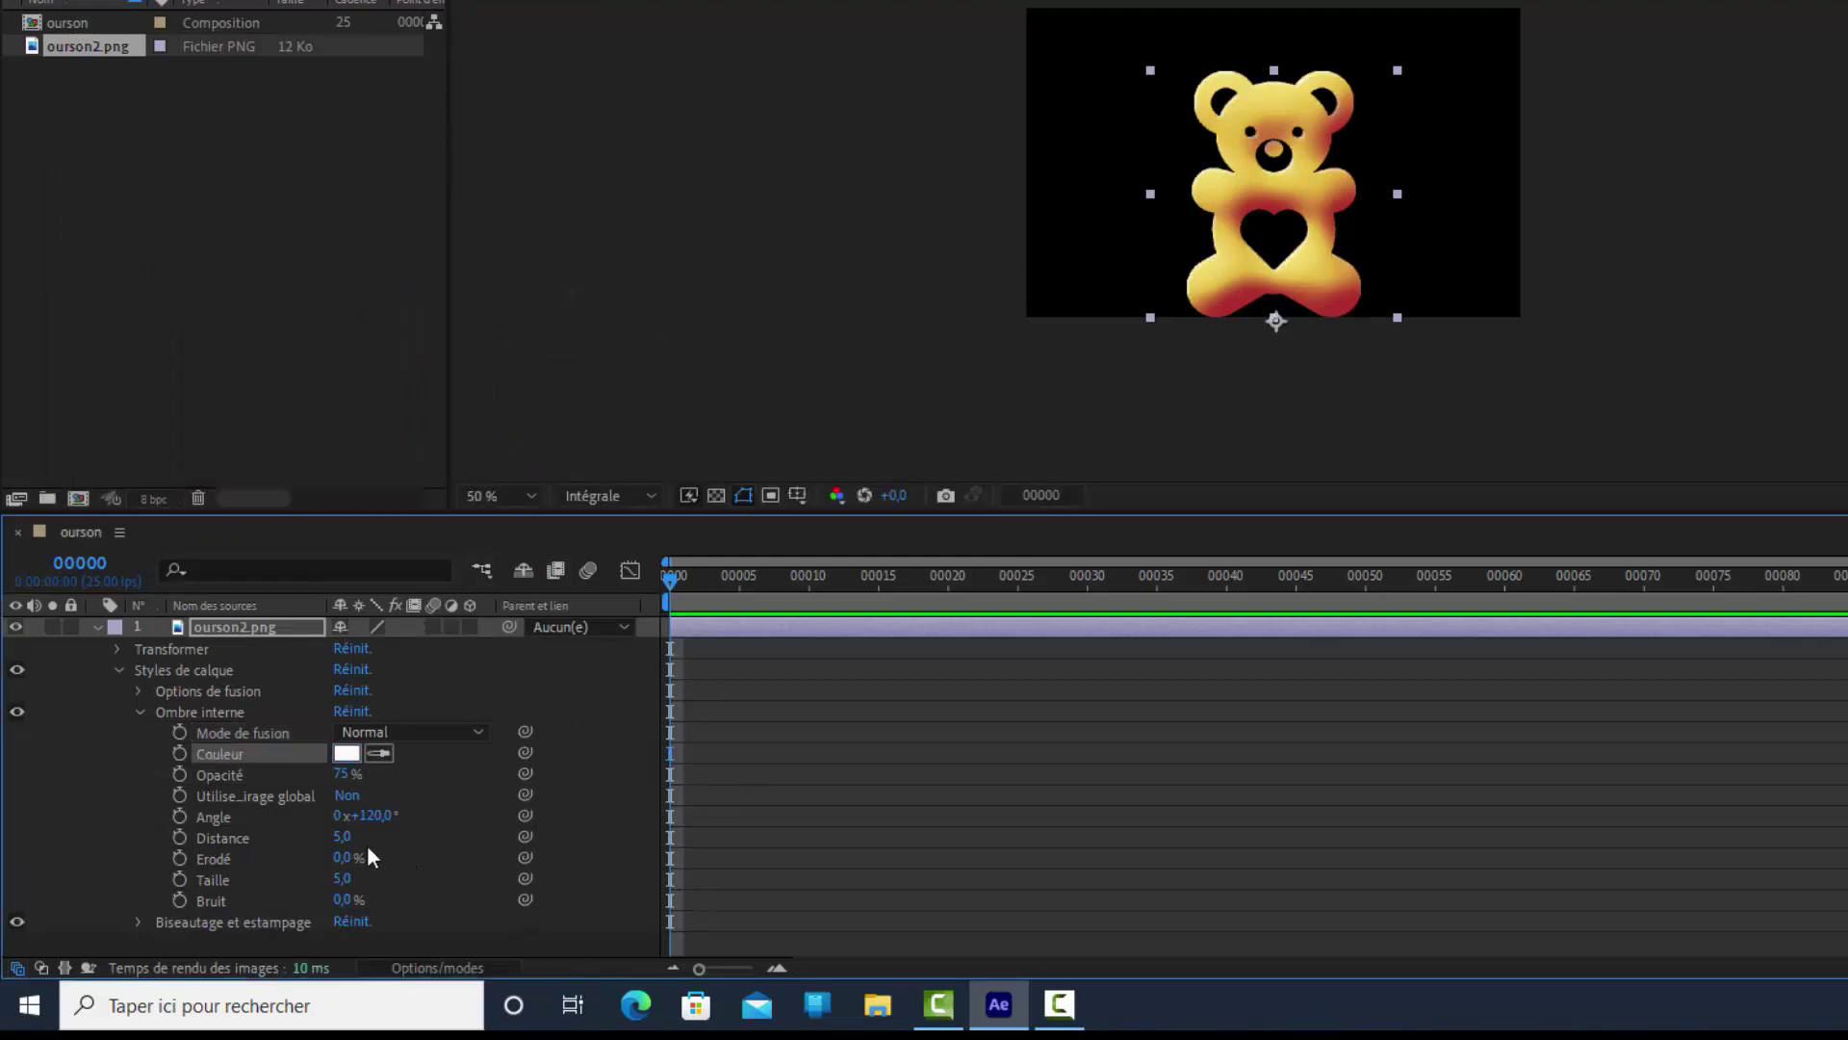
Set the inner shadow Distance to 10 and Bruit to 70%.
left_click(341, 837)
type("10")
left_click(453, 853)
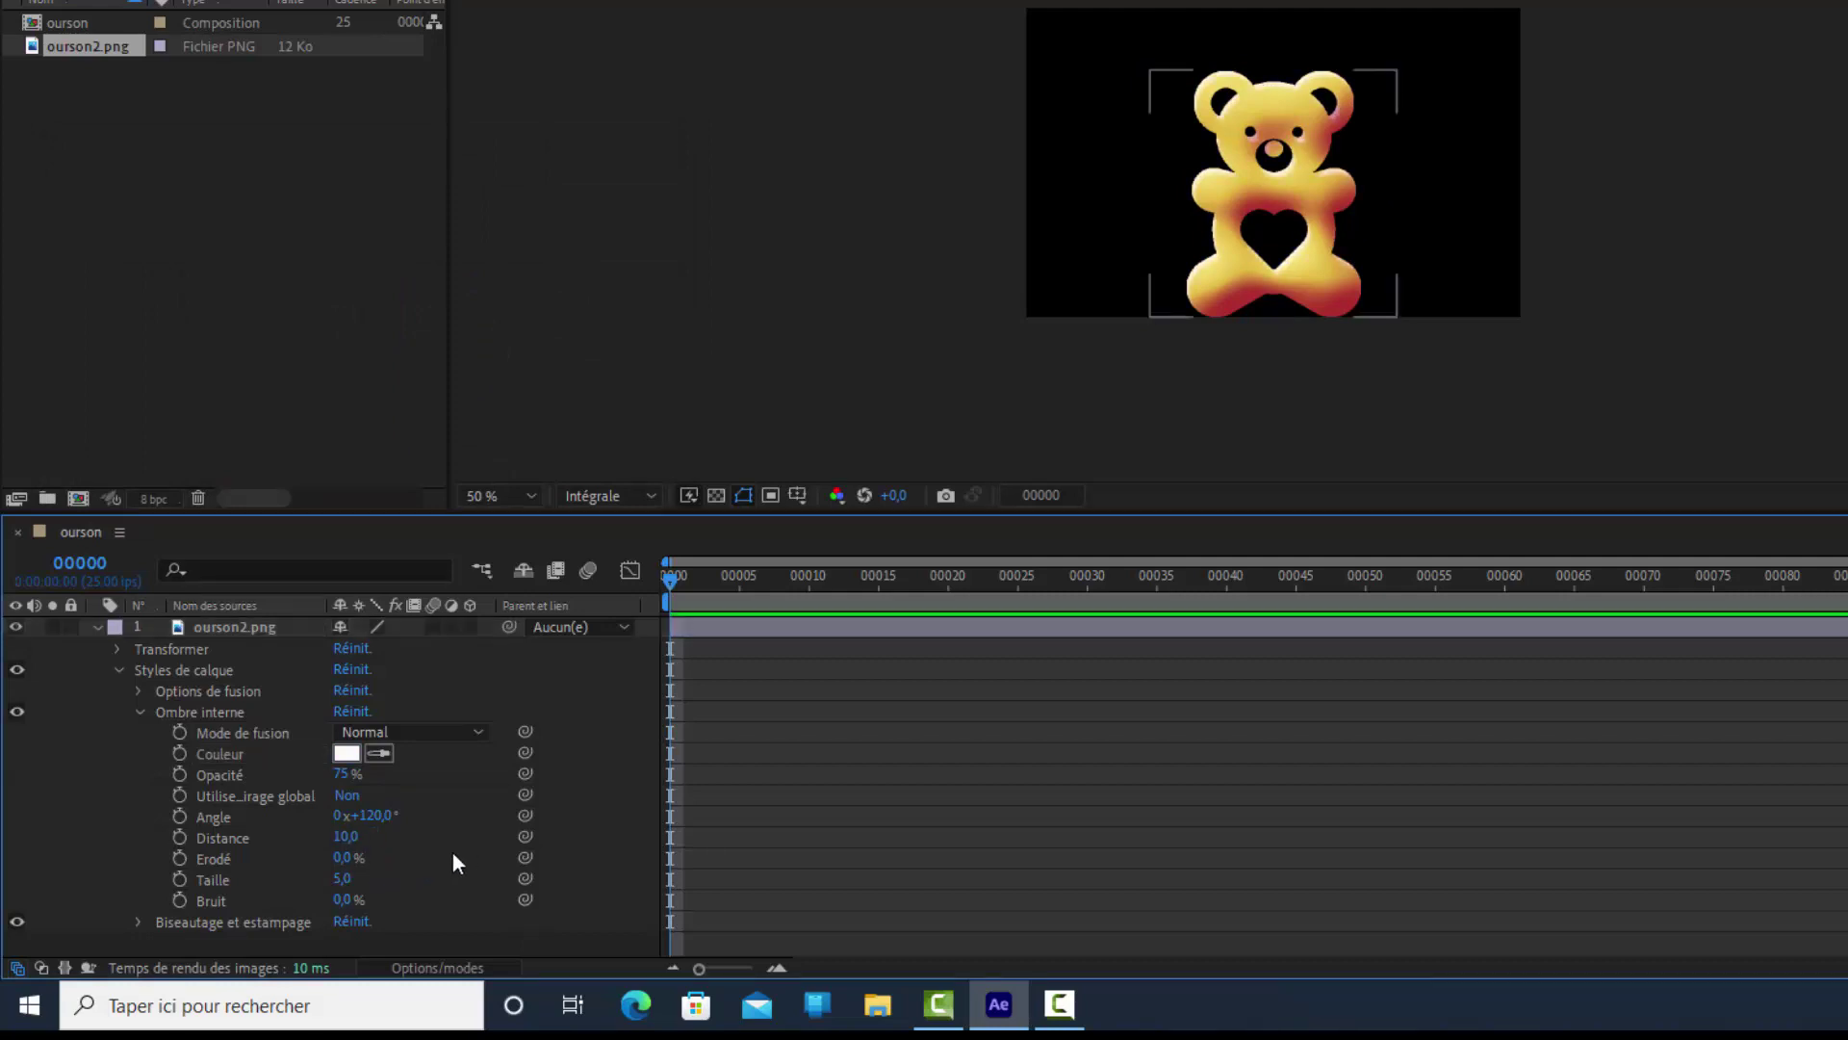
left_click(342, 900)
type("10")
left_click(435, 870)
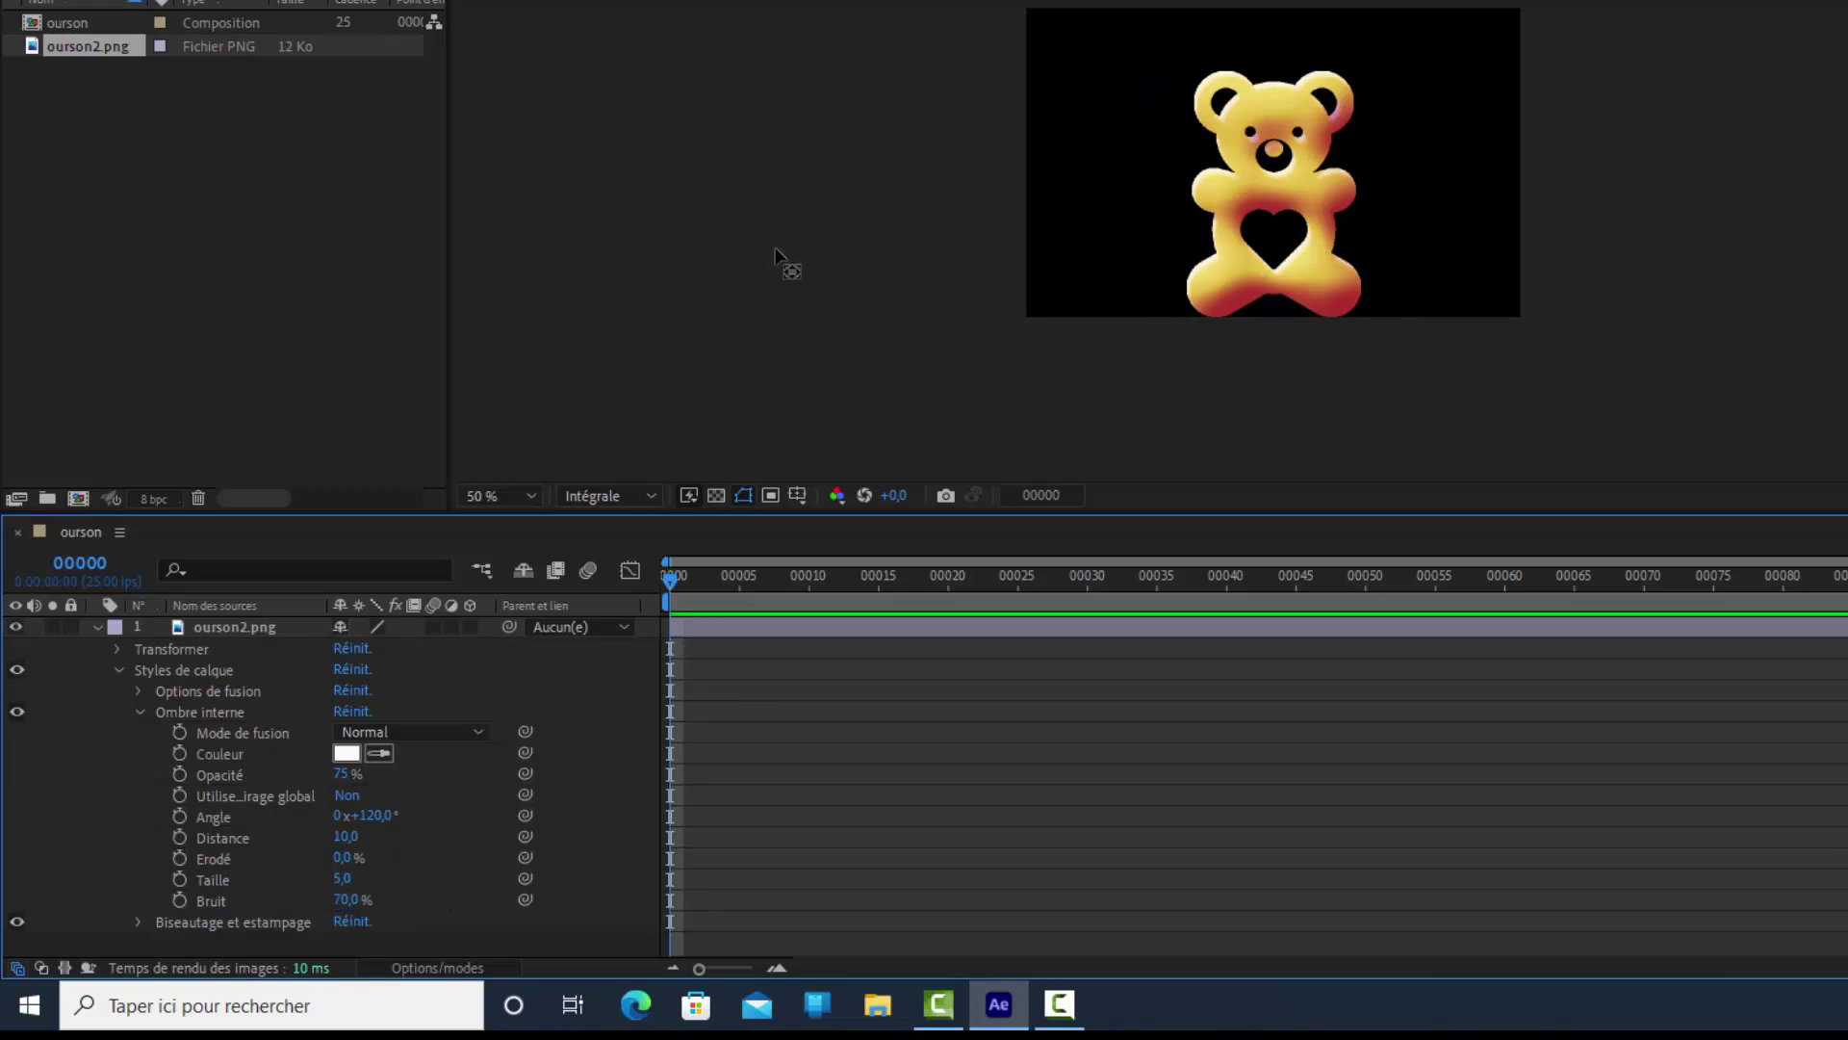
View the composition at 100 %, zoom briefly to 200 % and back, then collapse the bear layer.
left_click(404, 618)
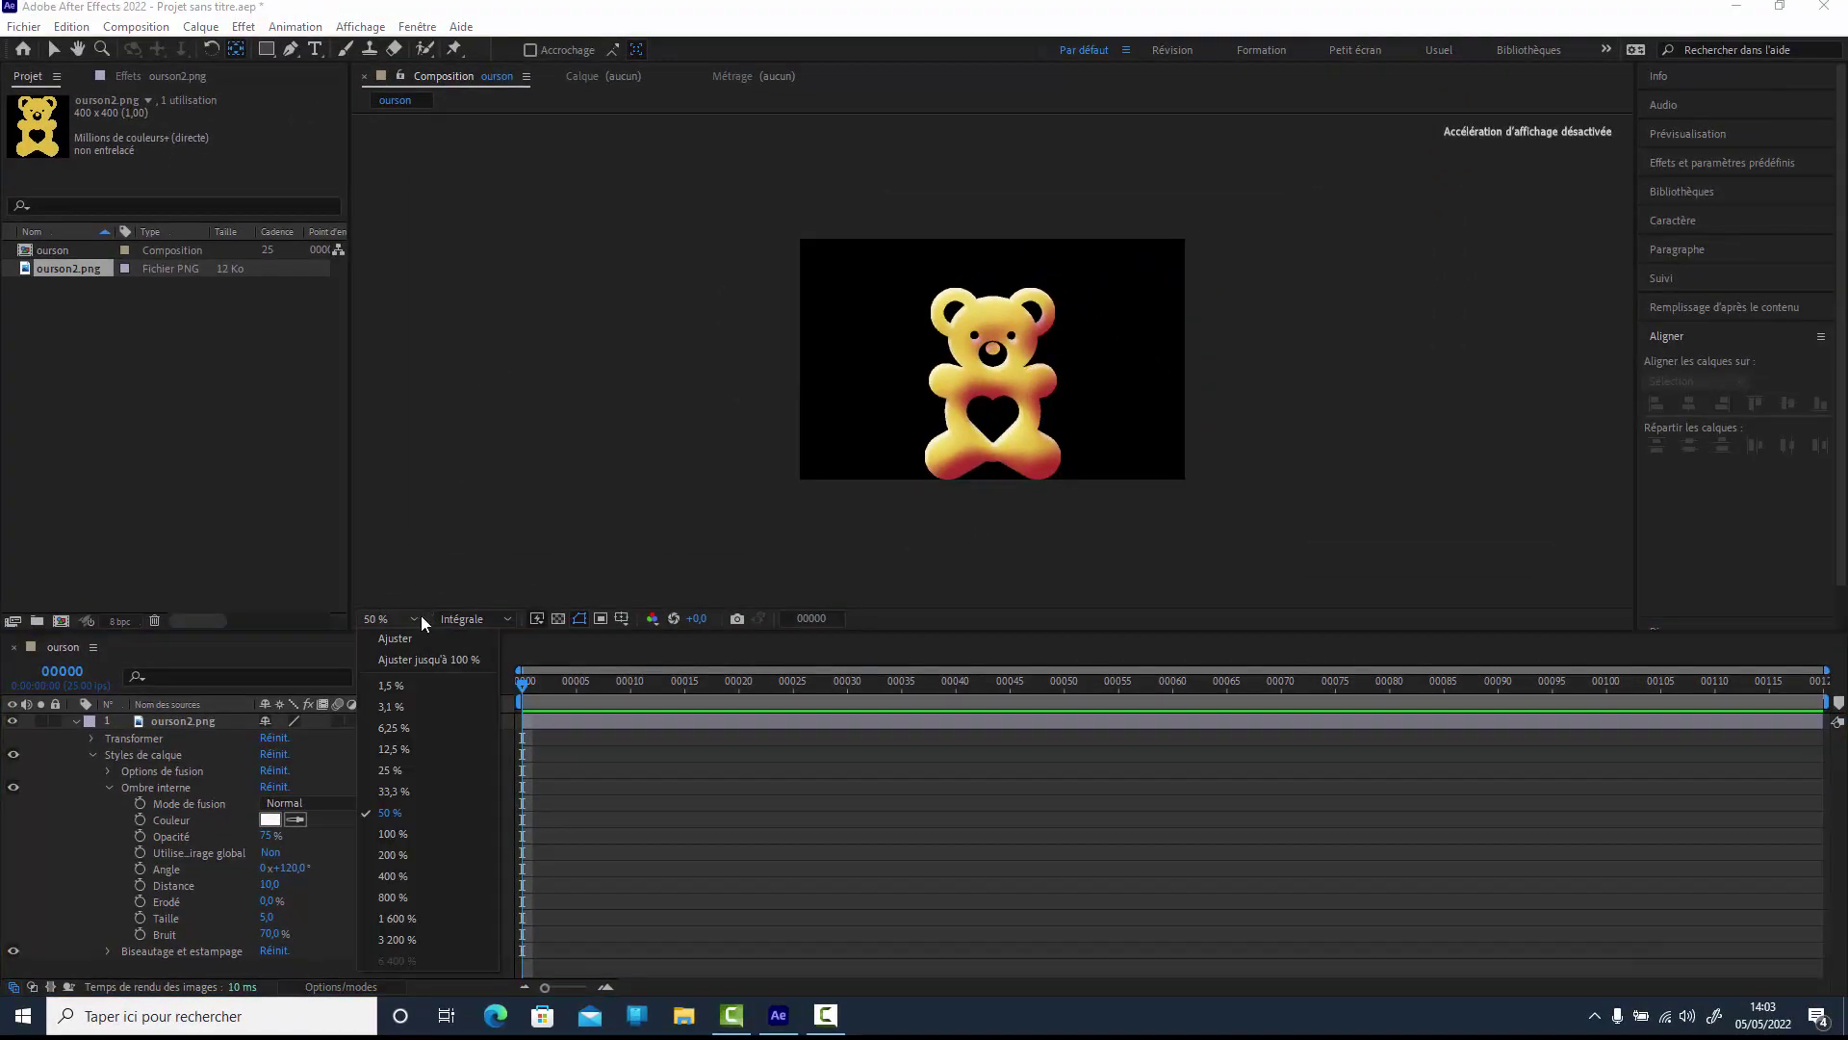
left_click(432, 660)
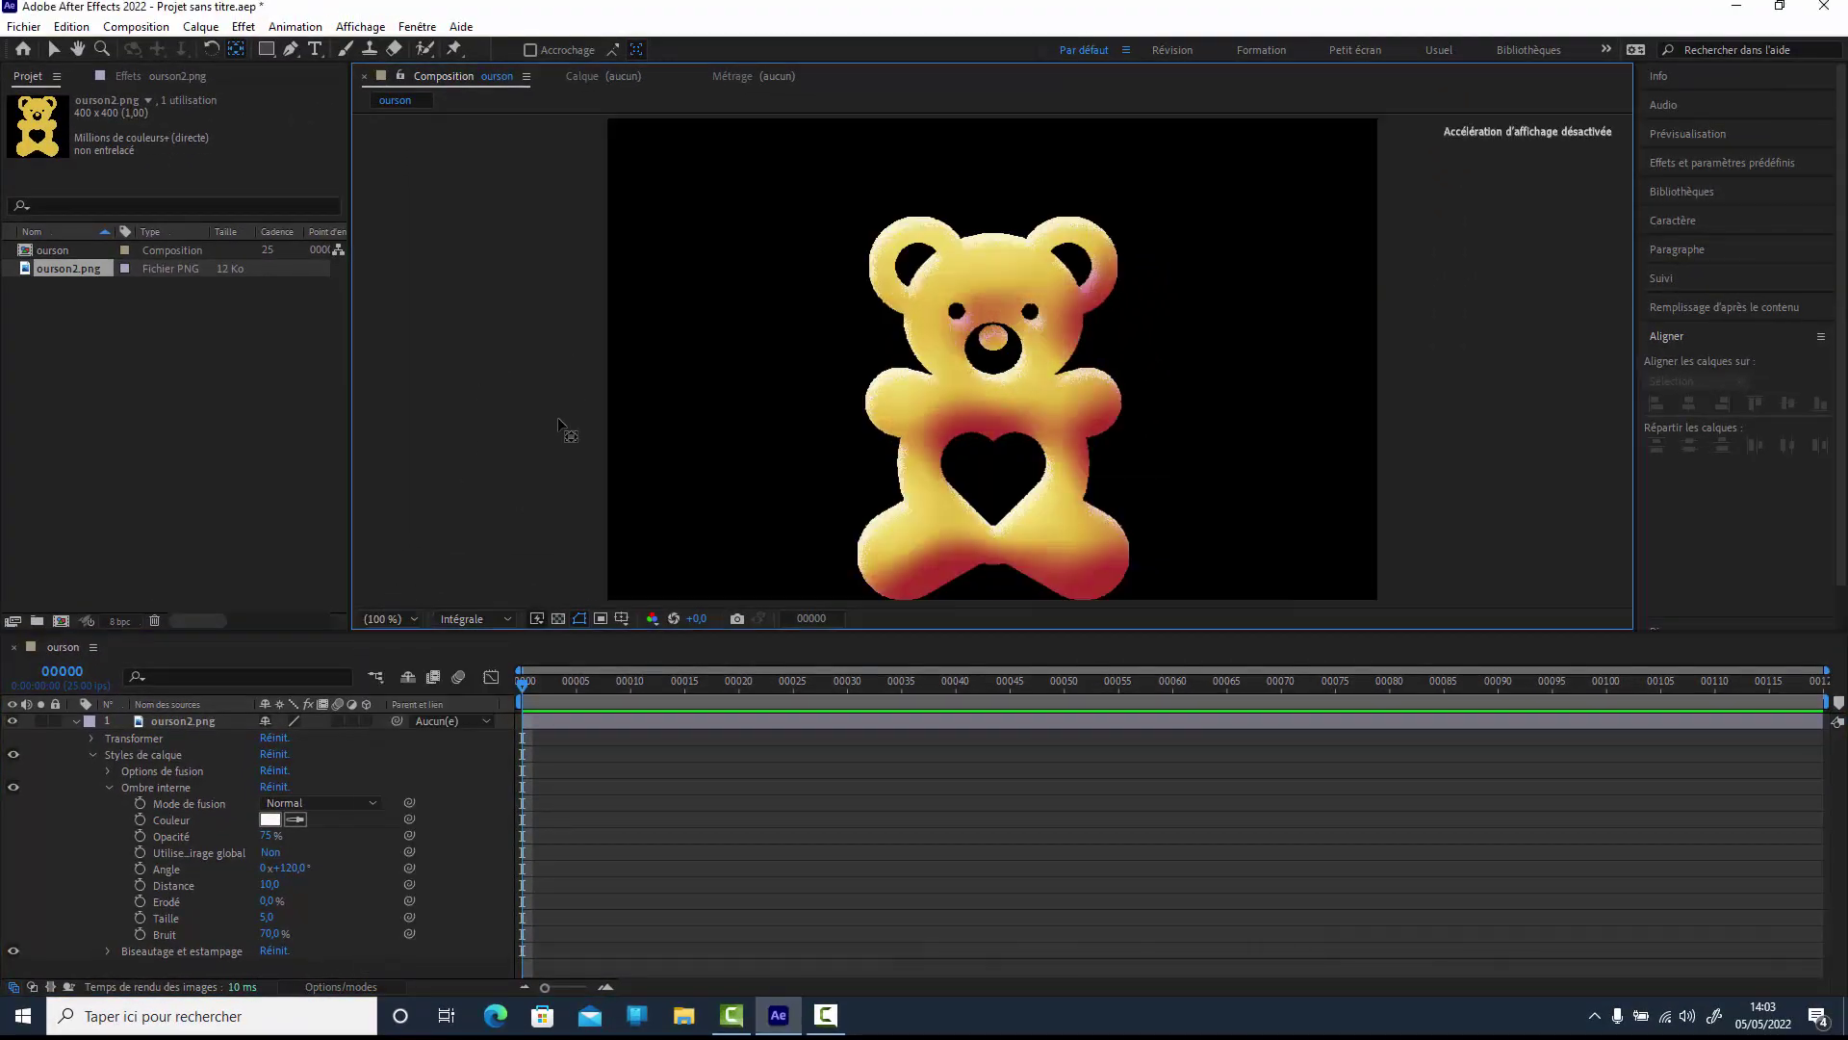
key("period")
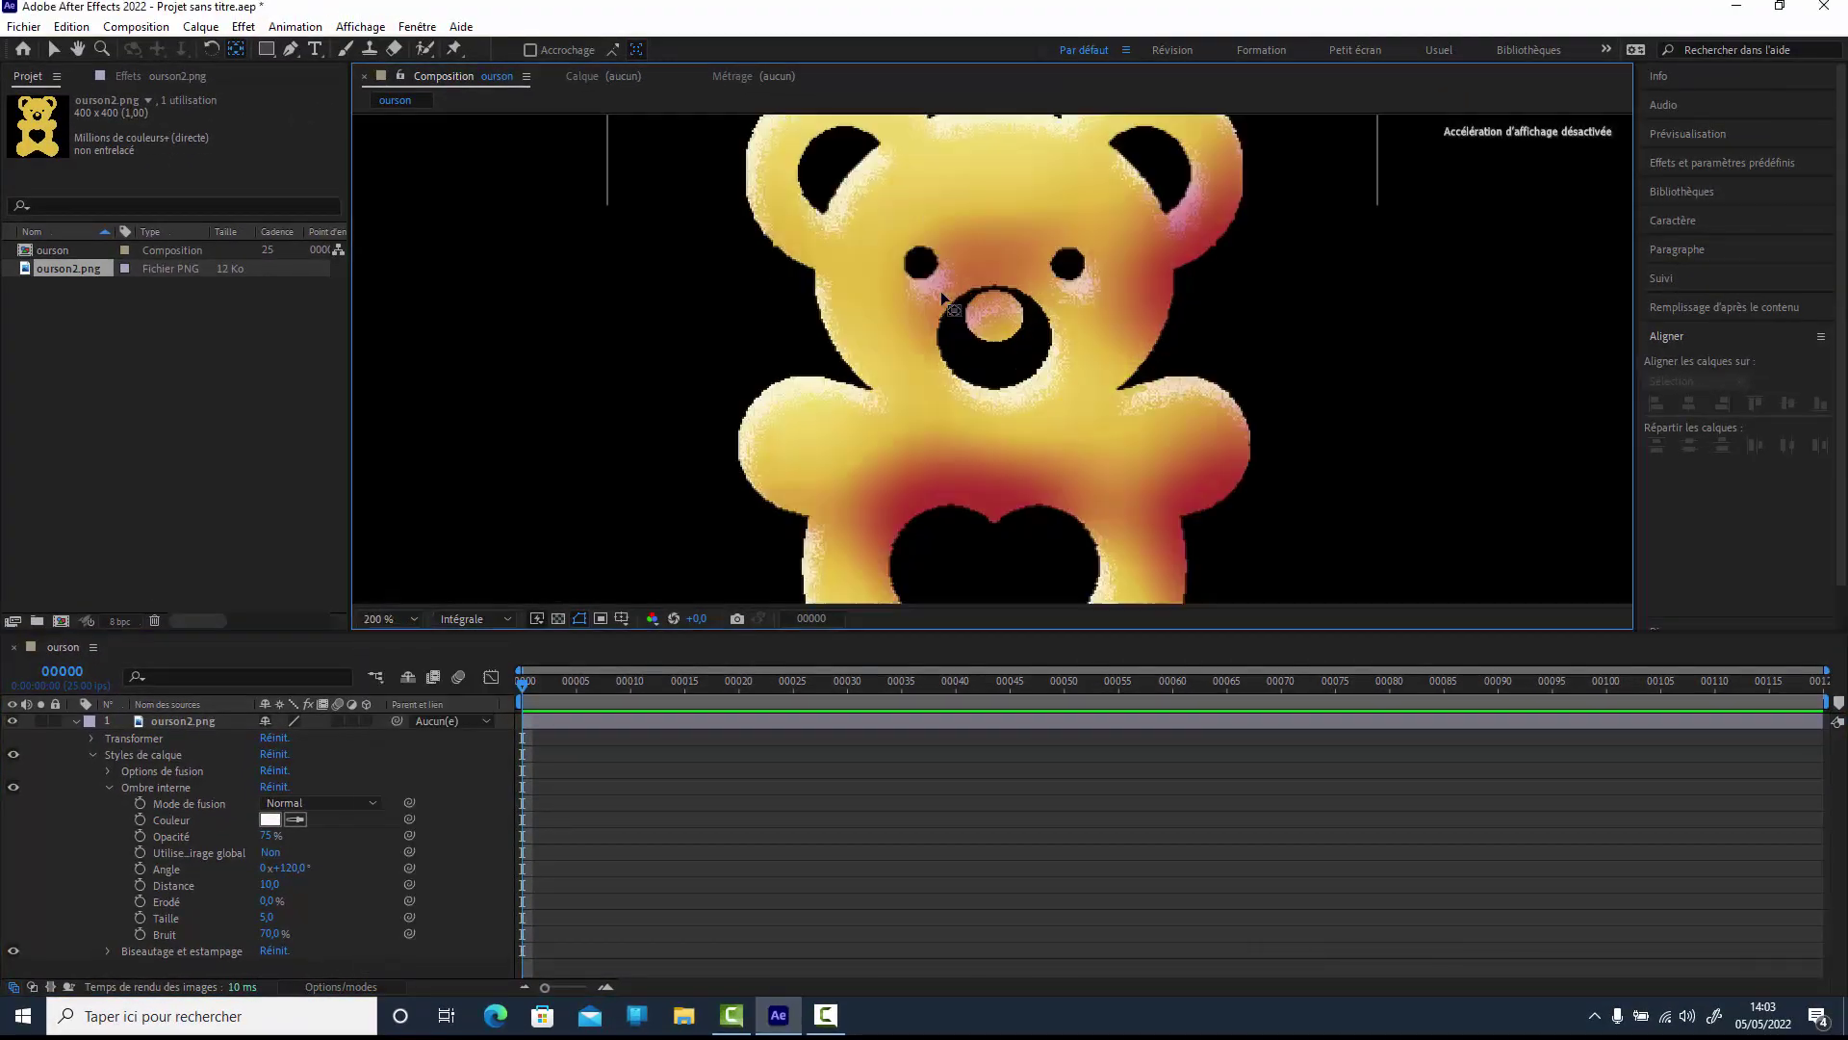
scroll(939, 296, "up", 3)
scroll(932, 298, "down", 3)
key("comma")
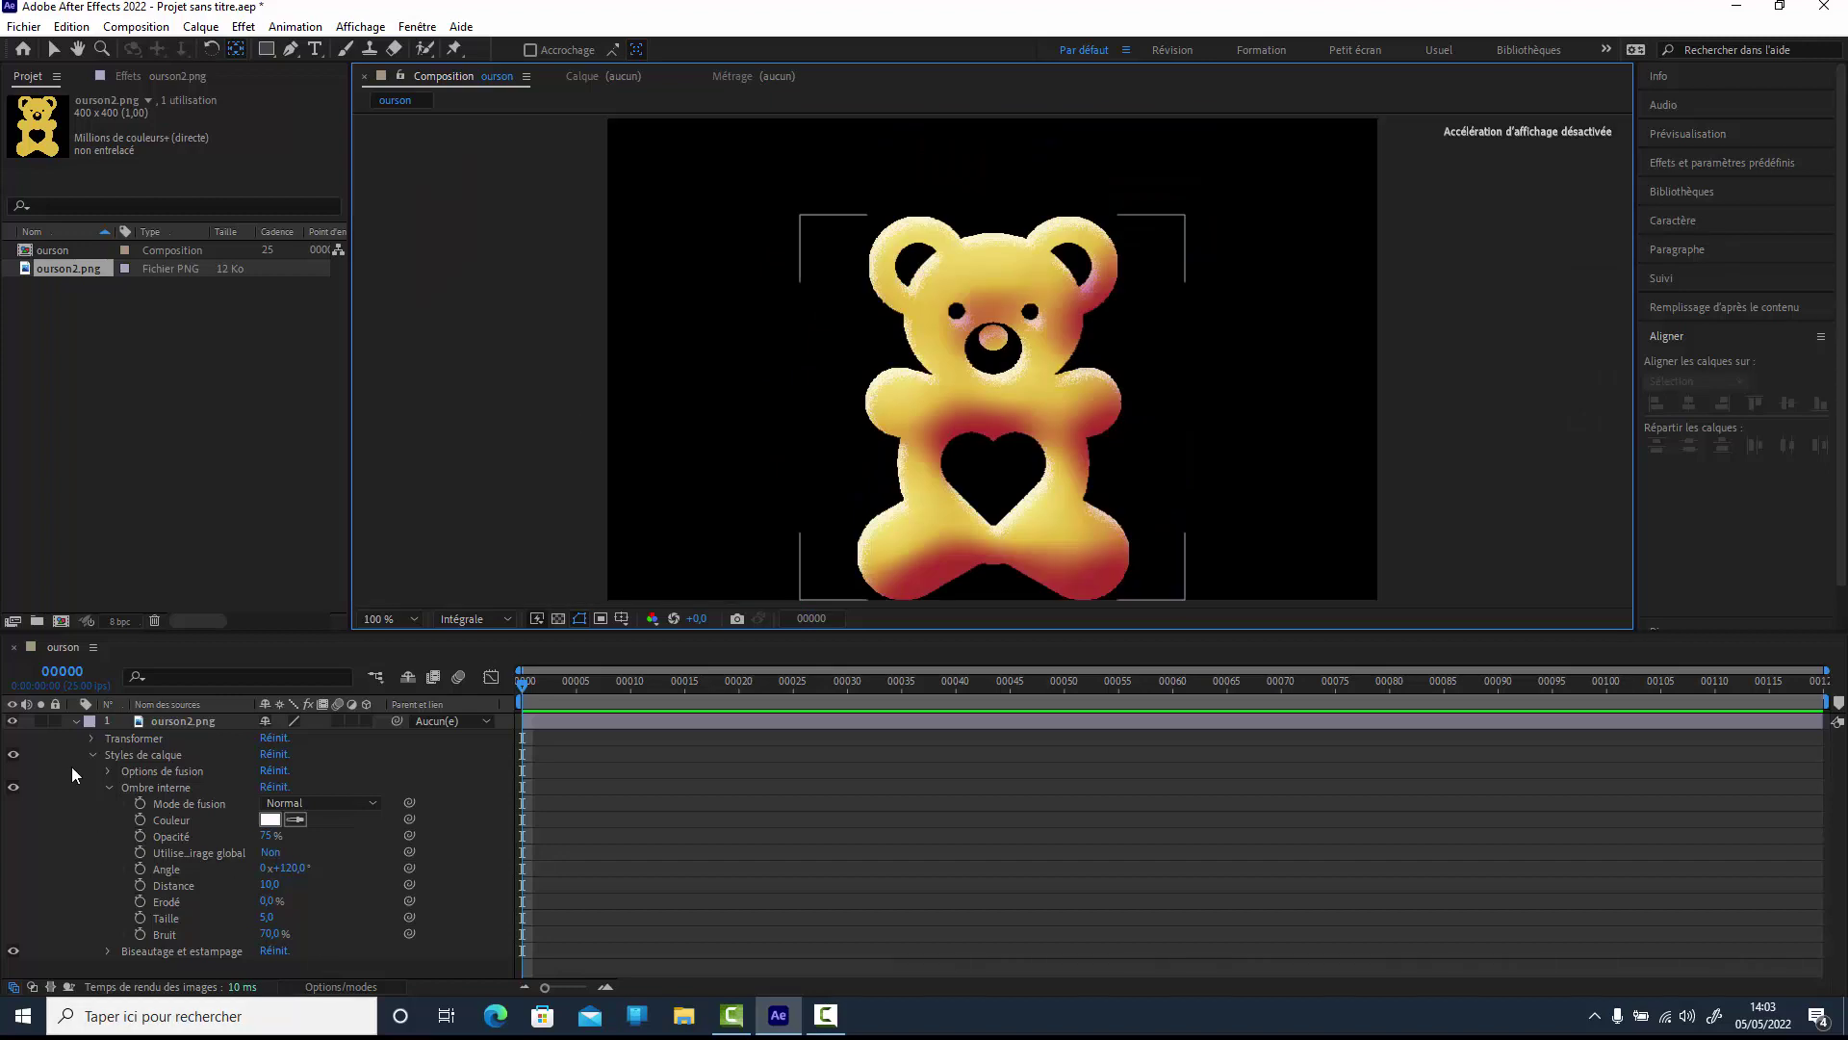
left_click(77, 724)
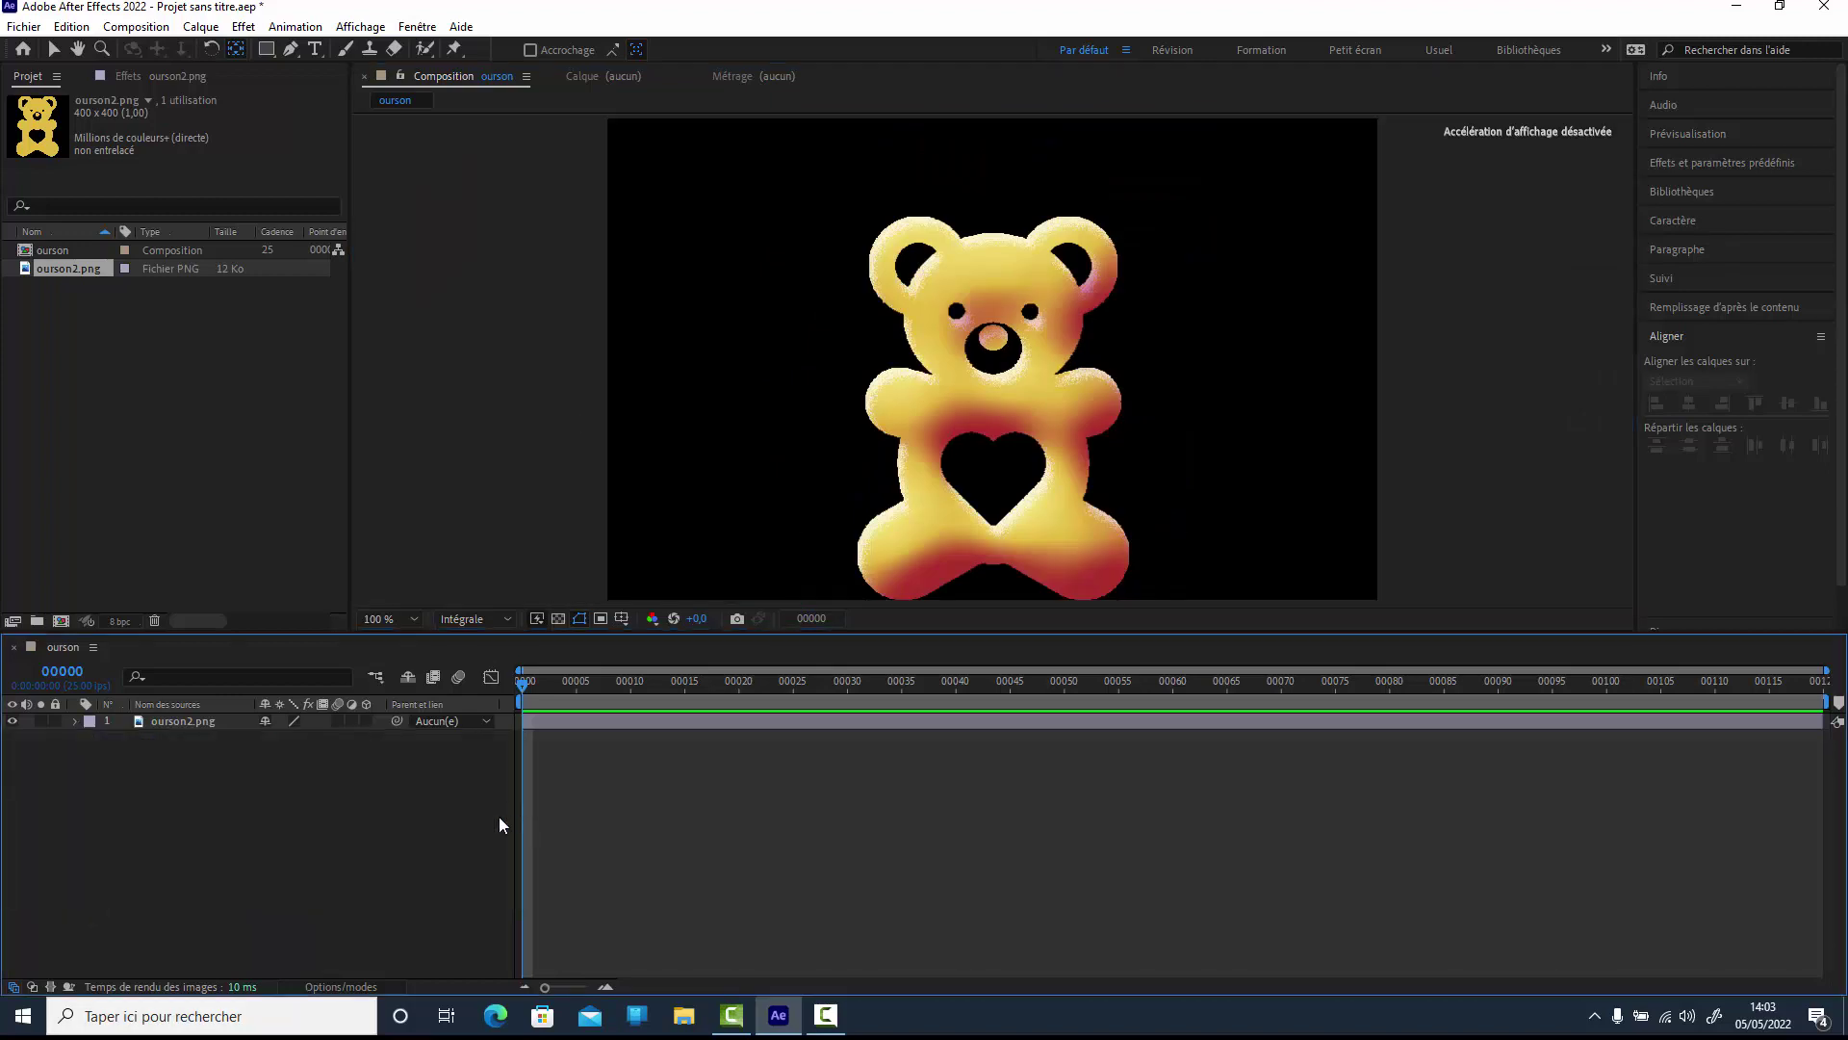
Unlink the bear's Echelle proportions and keyframe scale at 50 % width, 1 % height on frame 0.
left_click(182, 721)
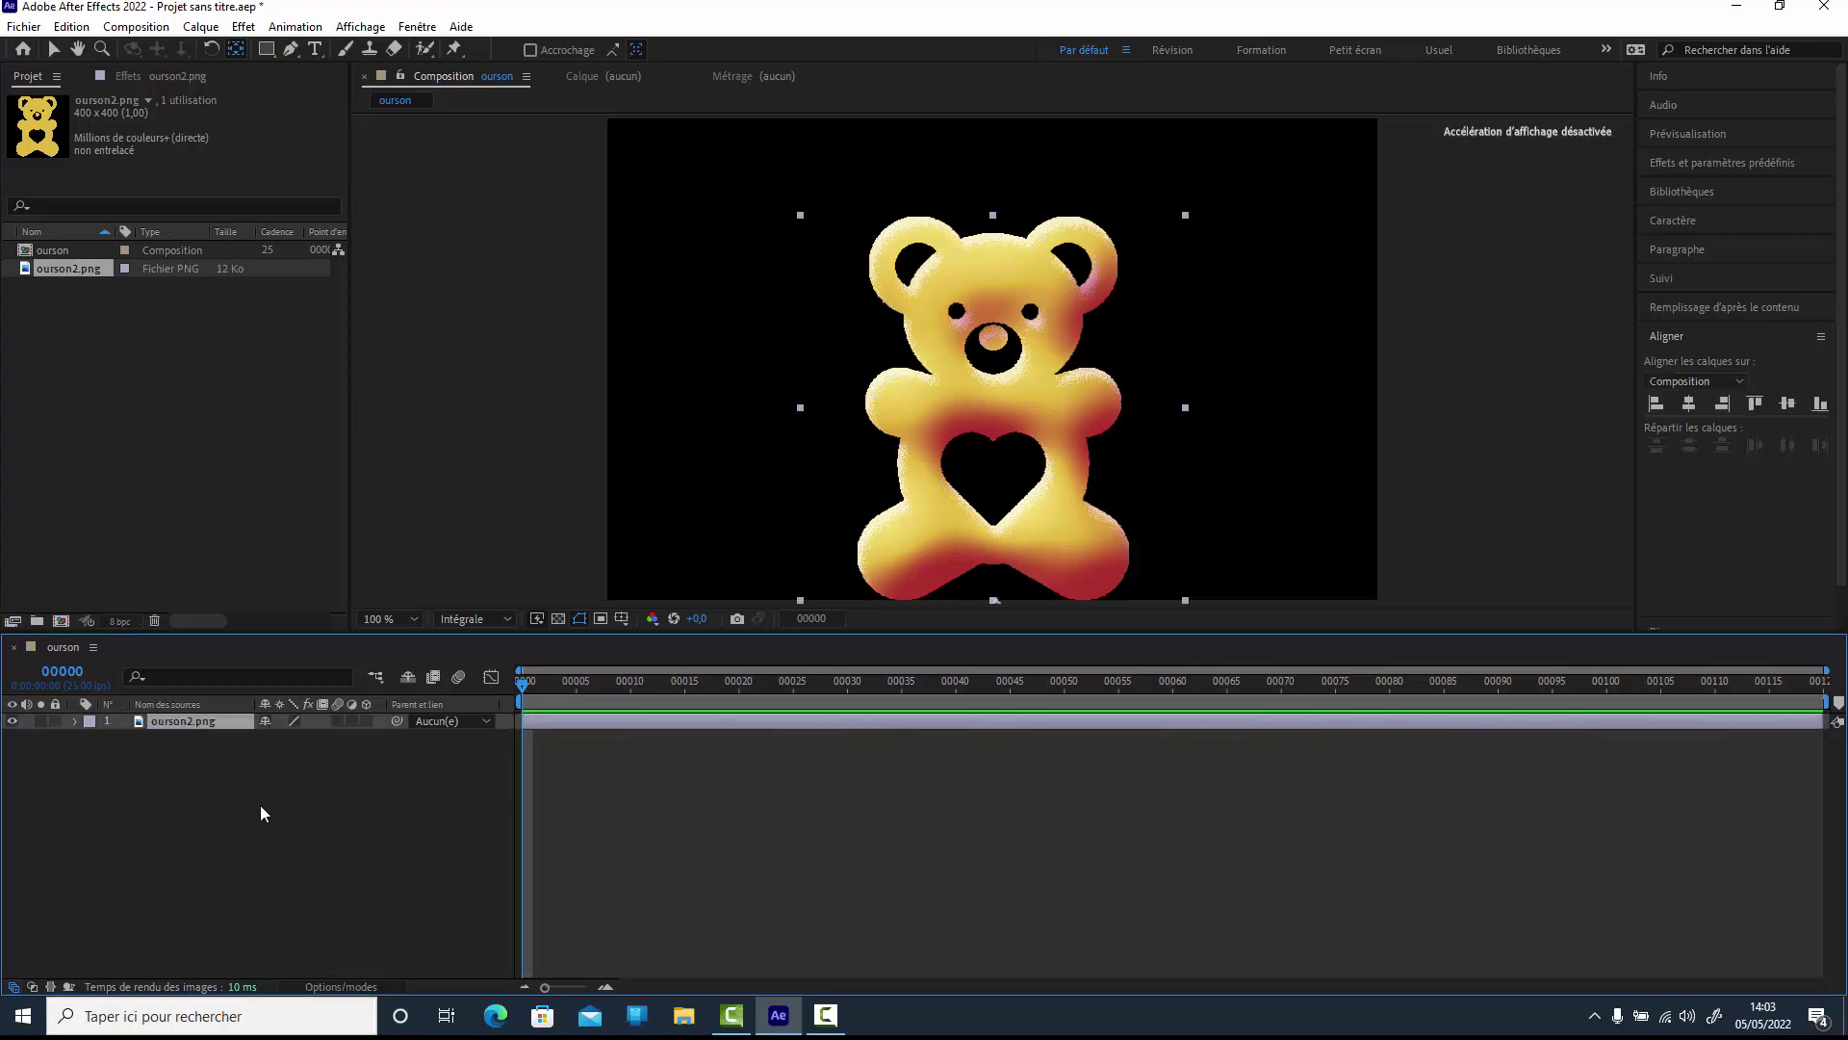
key("s")
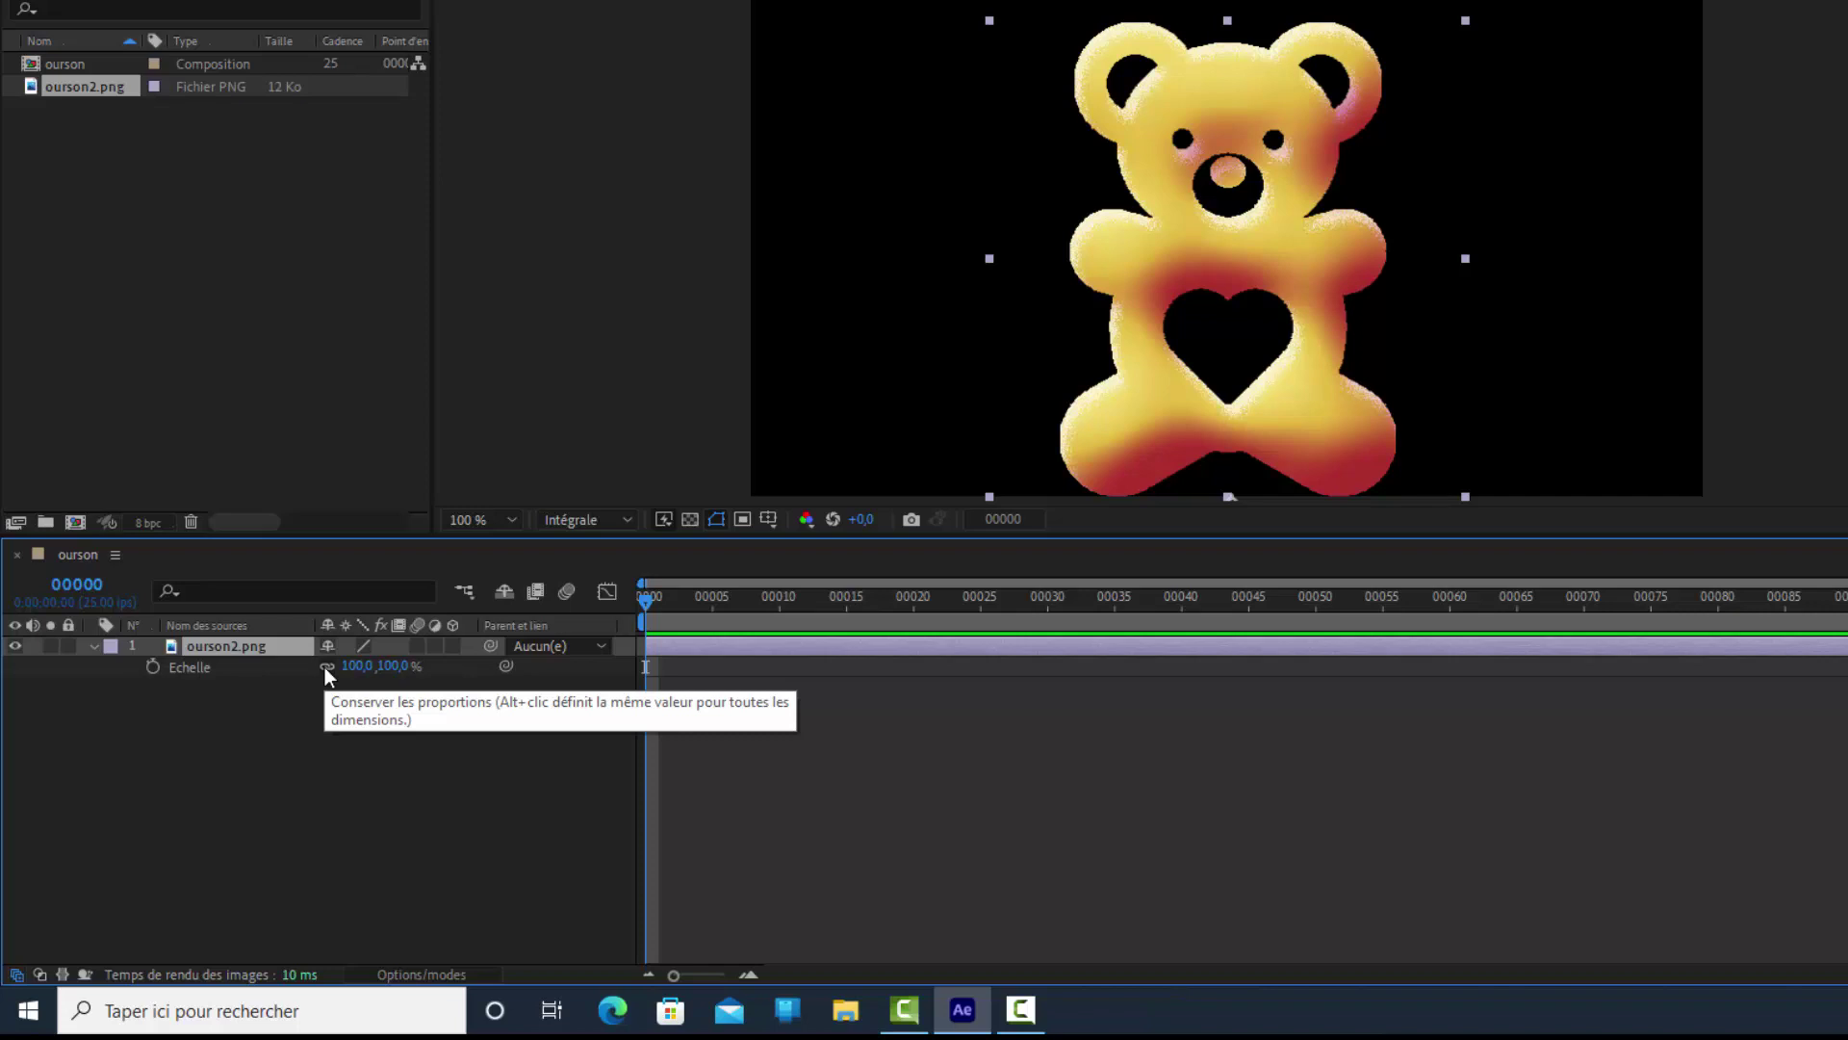
left_click(327, 666)
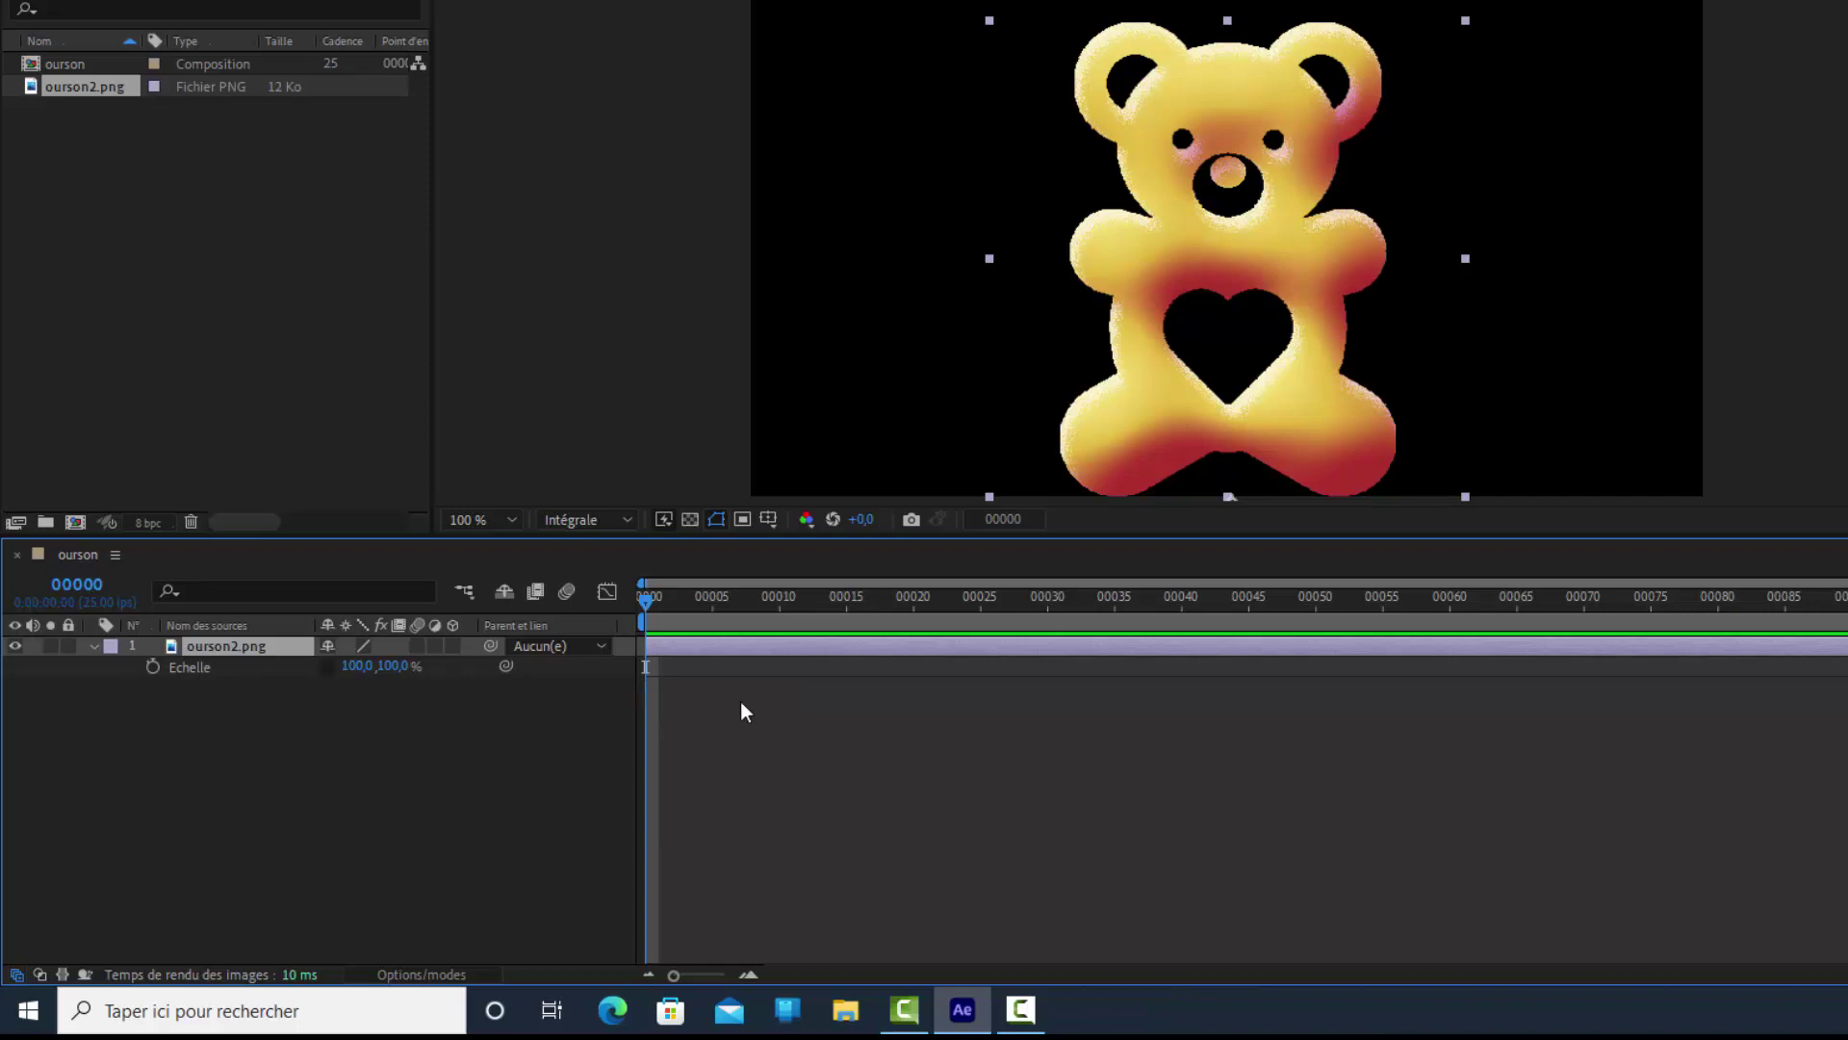
left_click(152, 667)
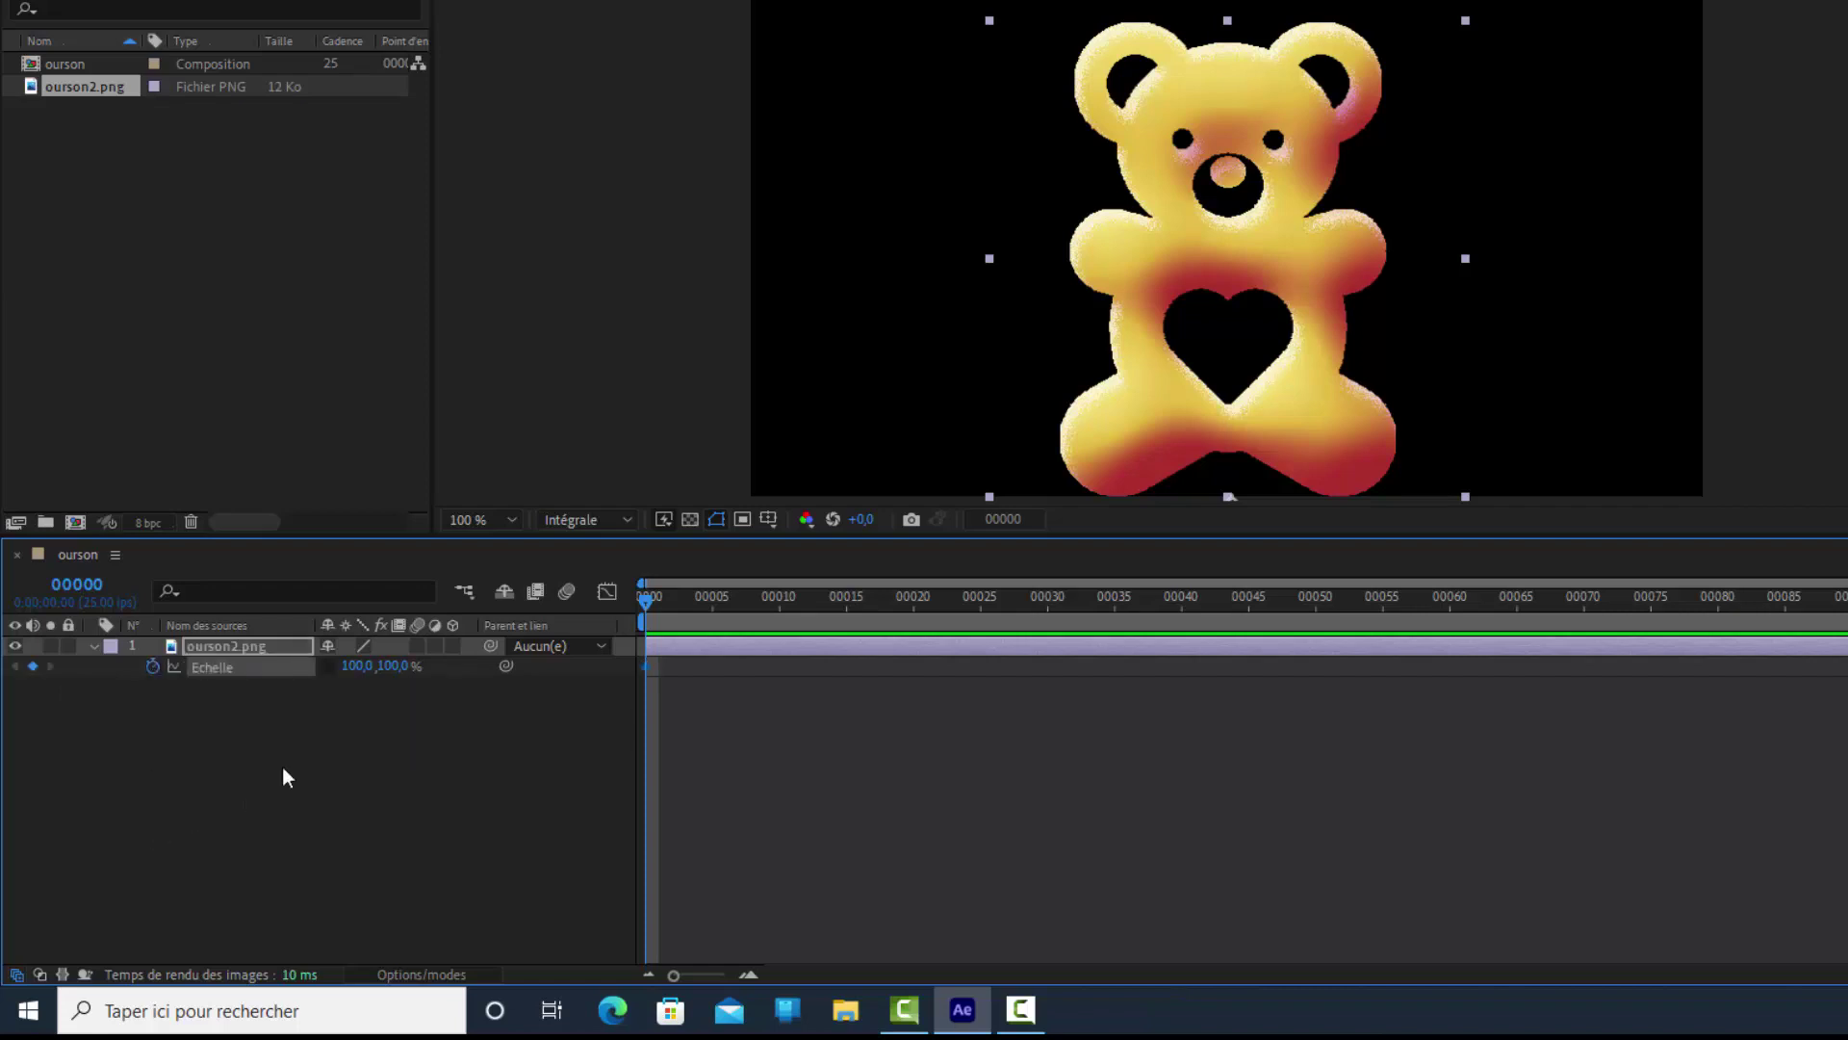
left_click(358, 668)
type("50")
key("Return")
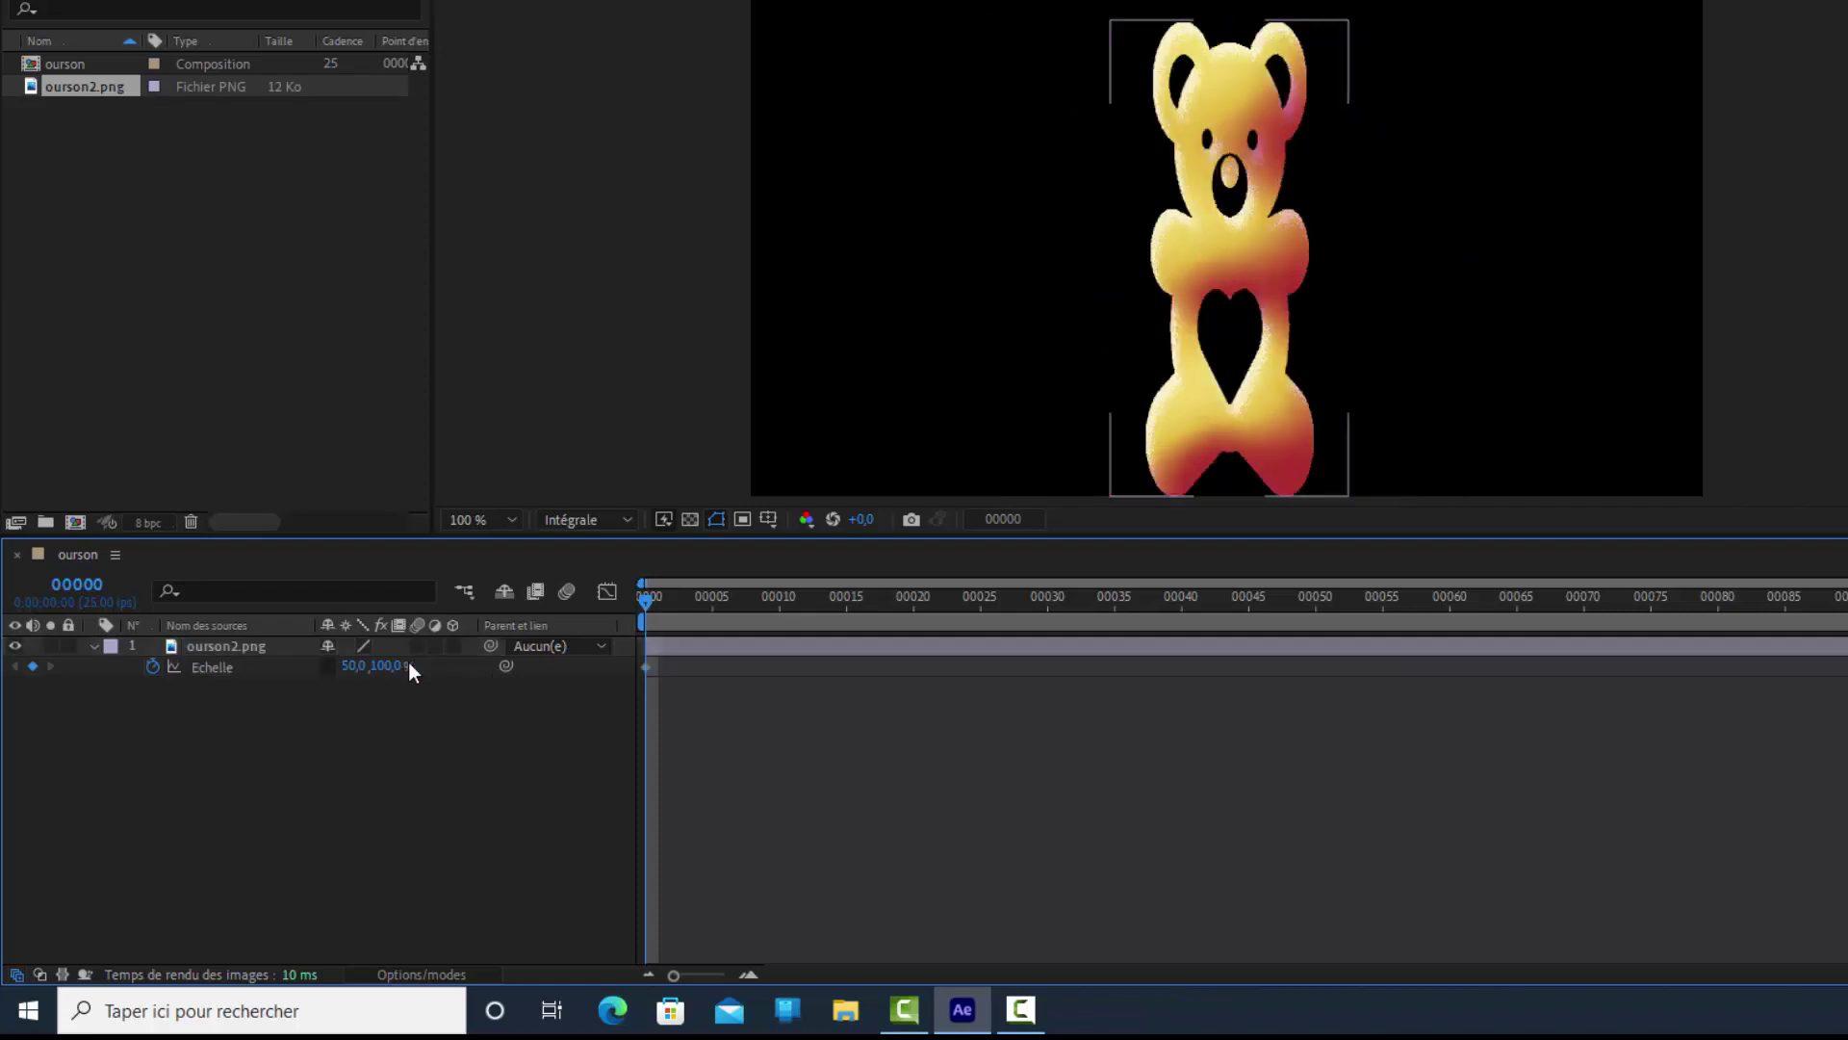
left_click(385, 665)
type("1")
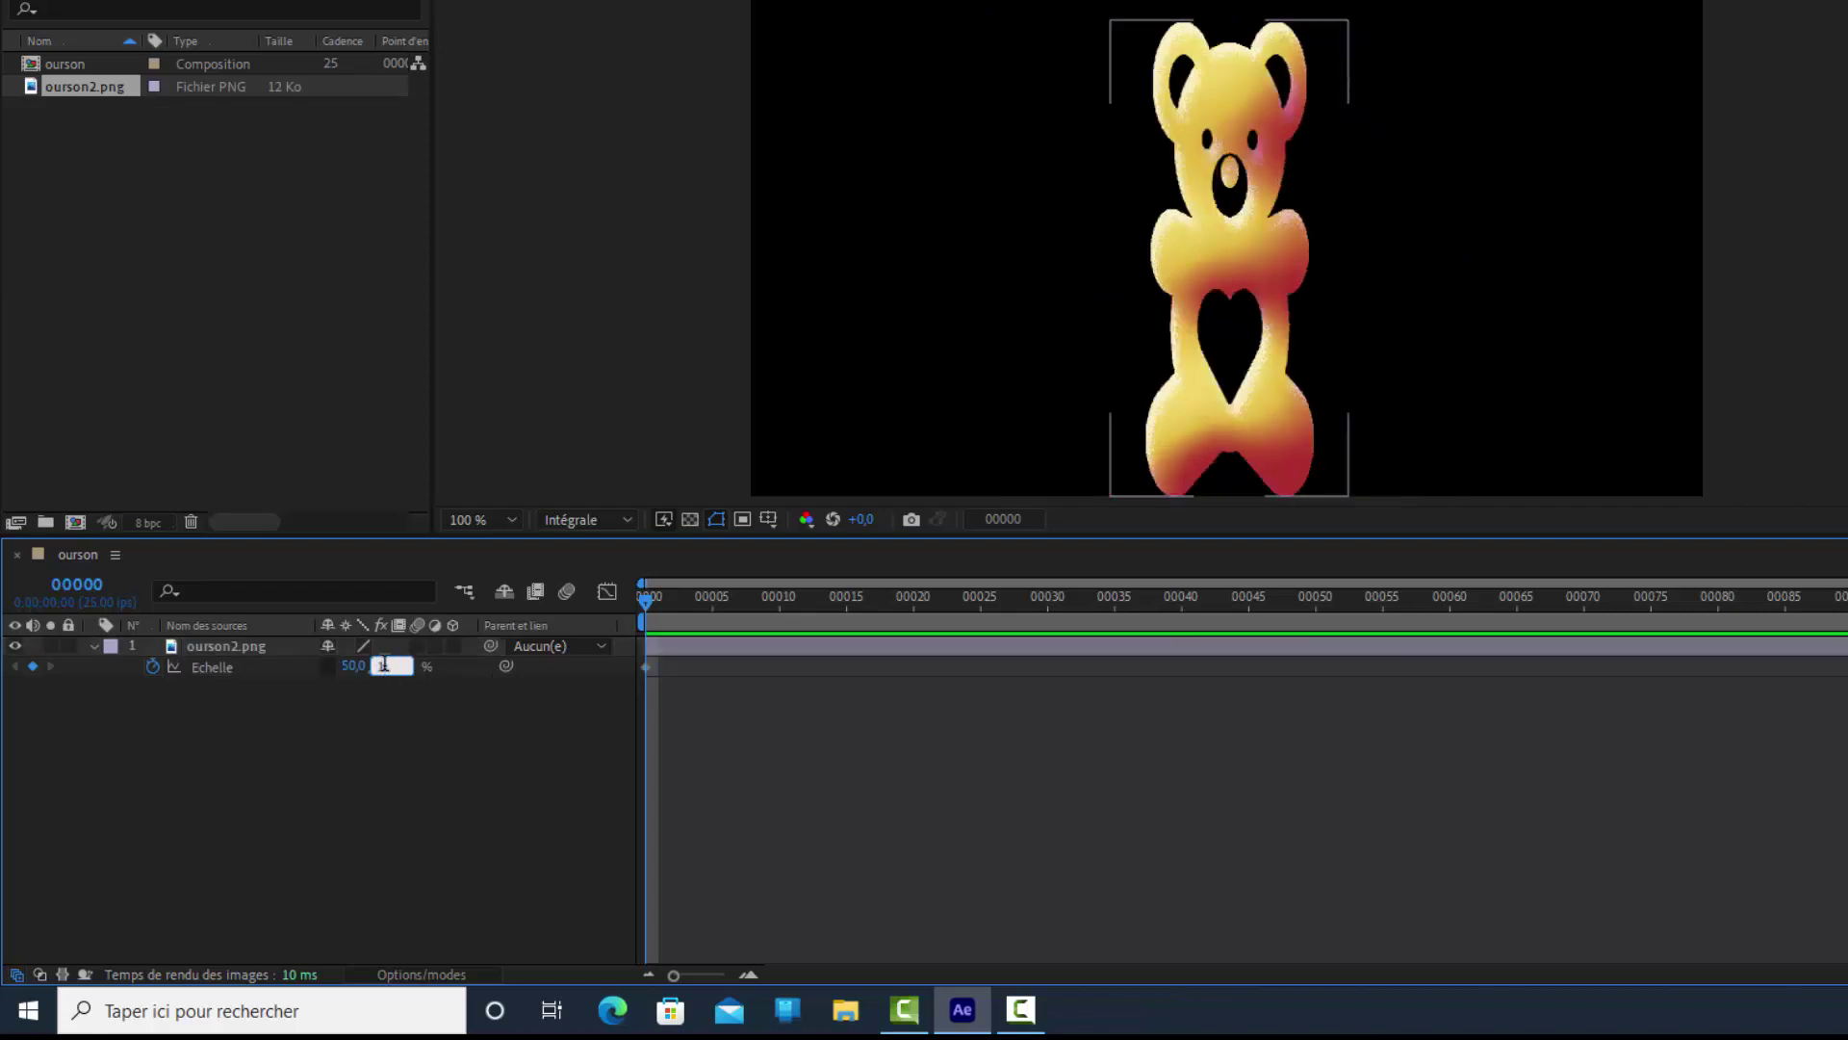
key("Return")
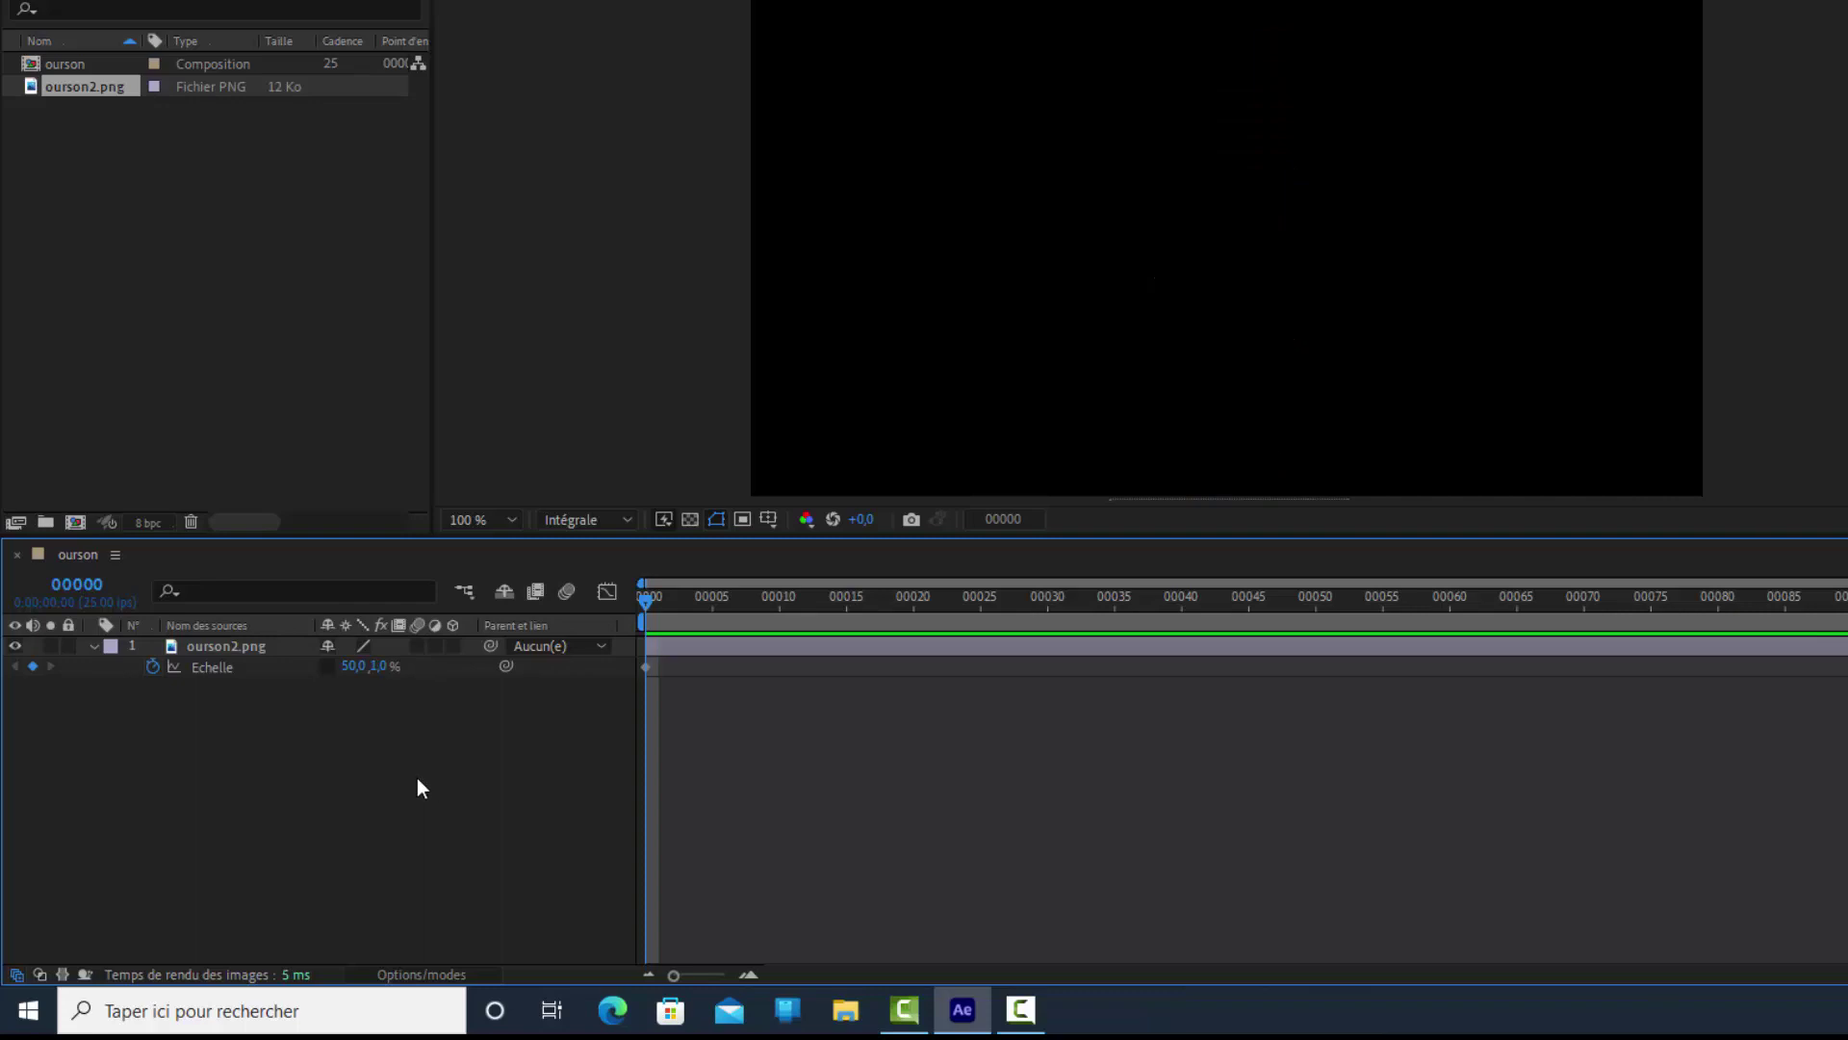
Keyframe the scale at 100 % width, 110 % height on frame 7 and preview the stretch.
left_click(97, 585)
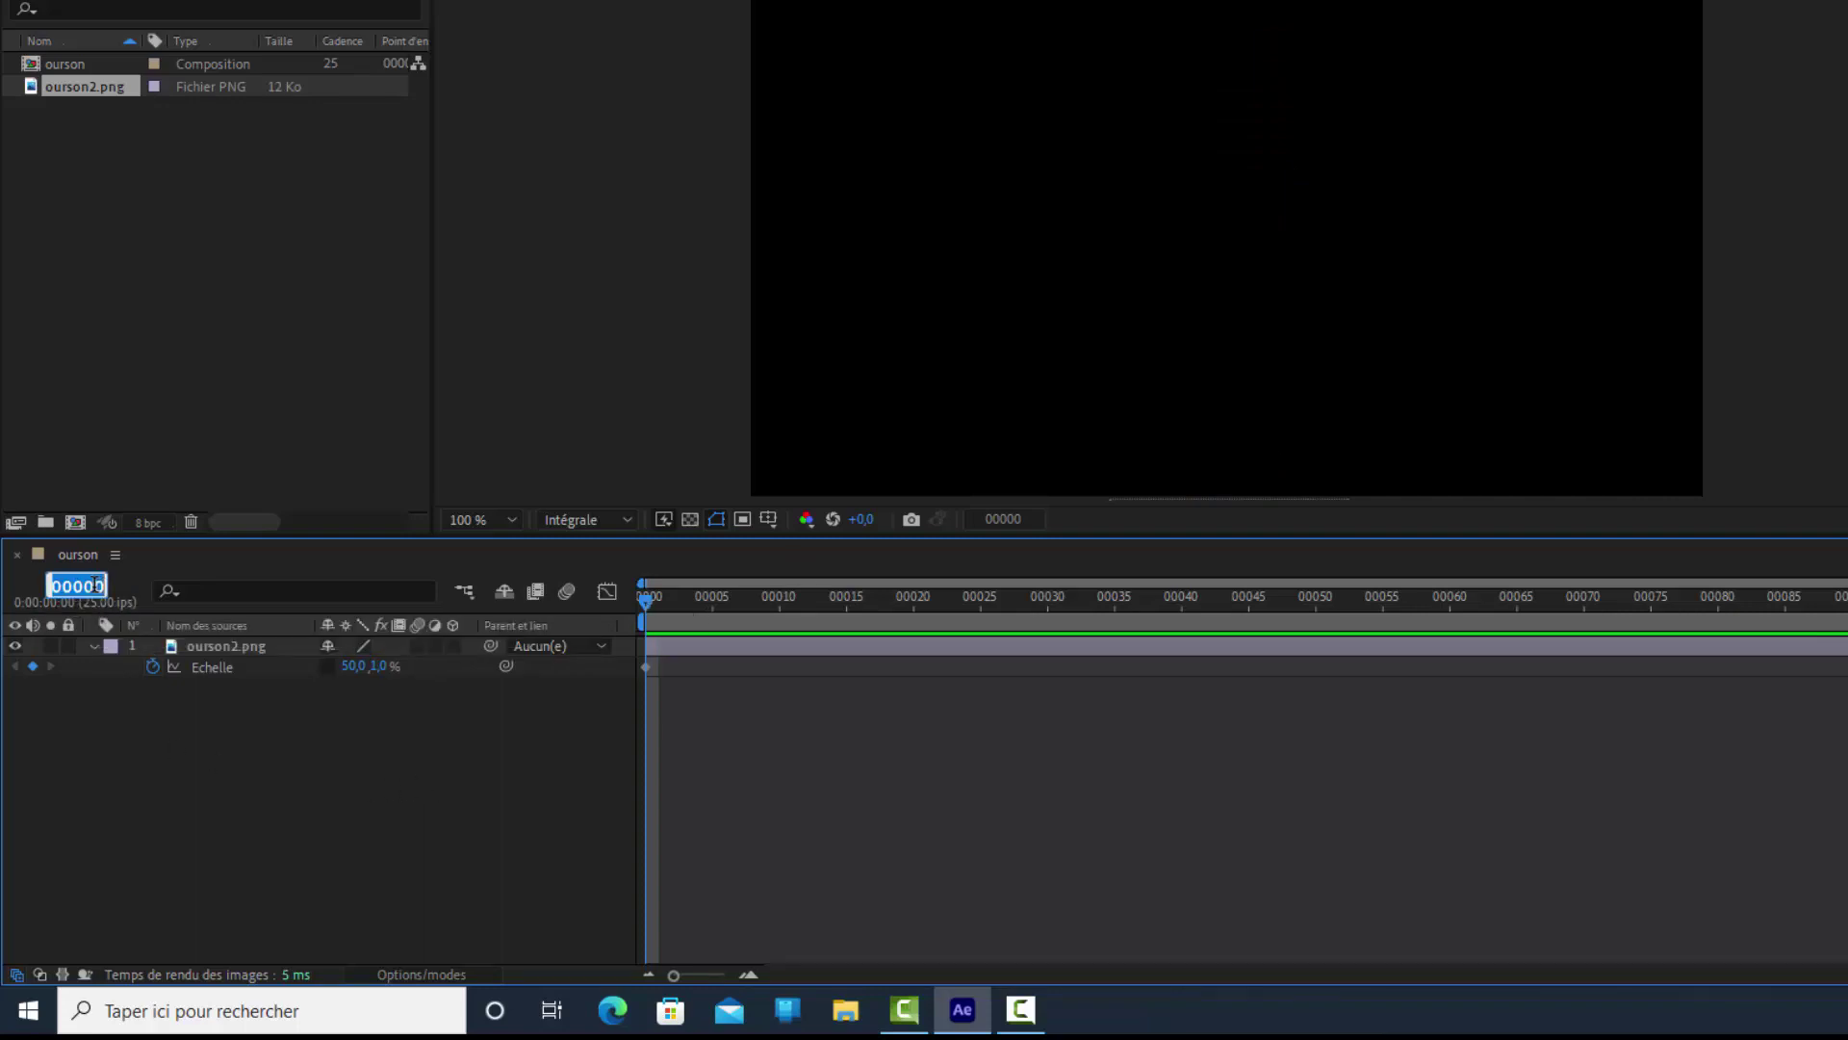
left_click_drag(98, 584, 114, 592)
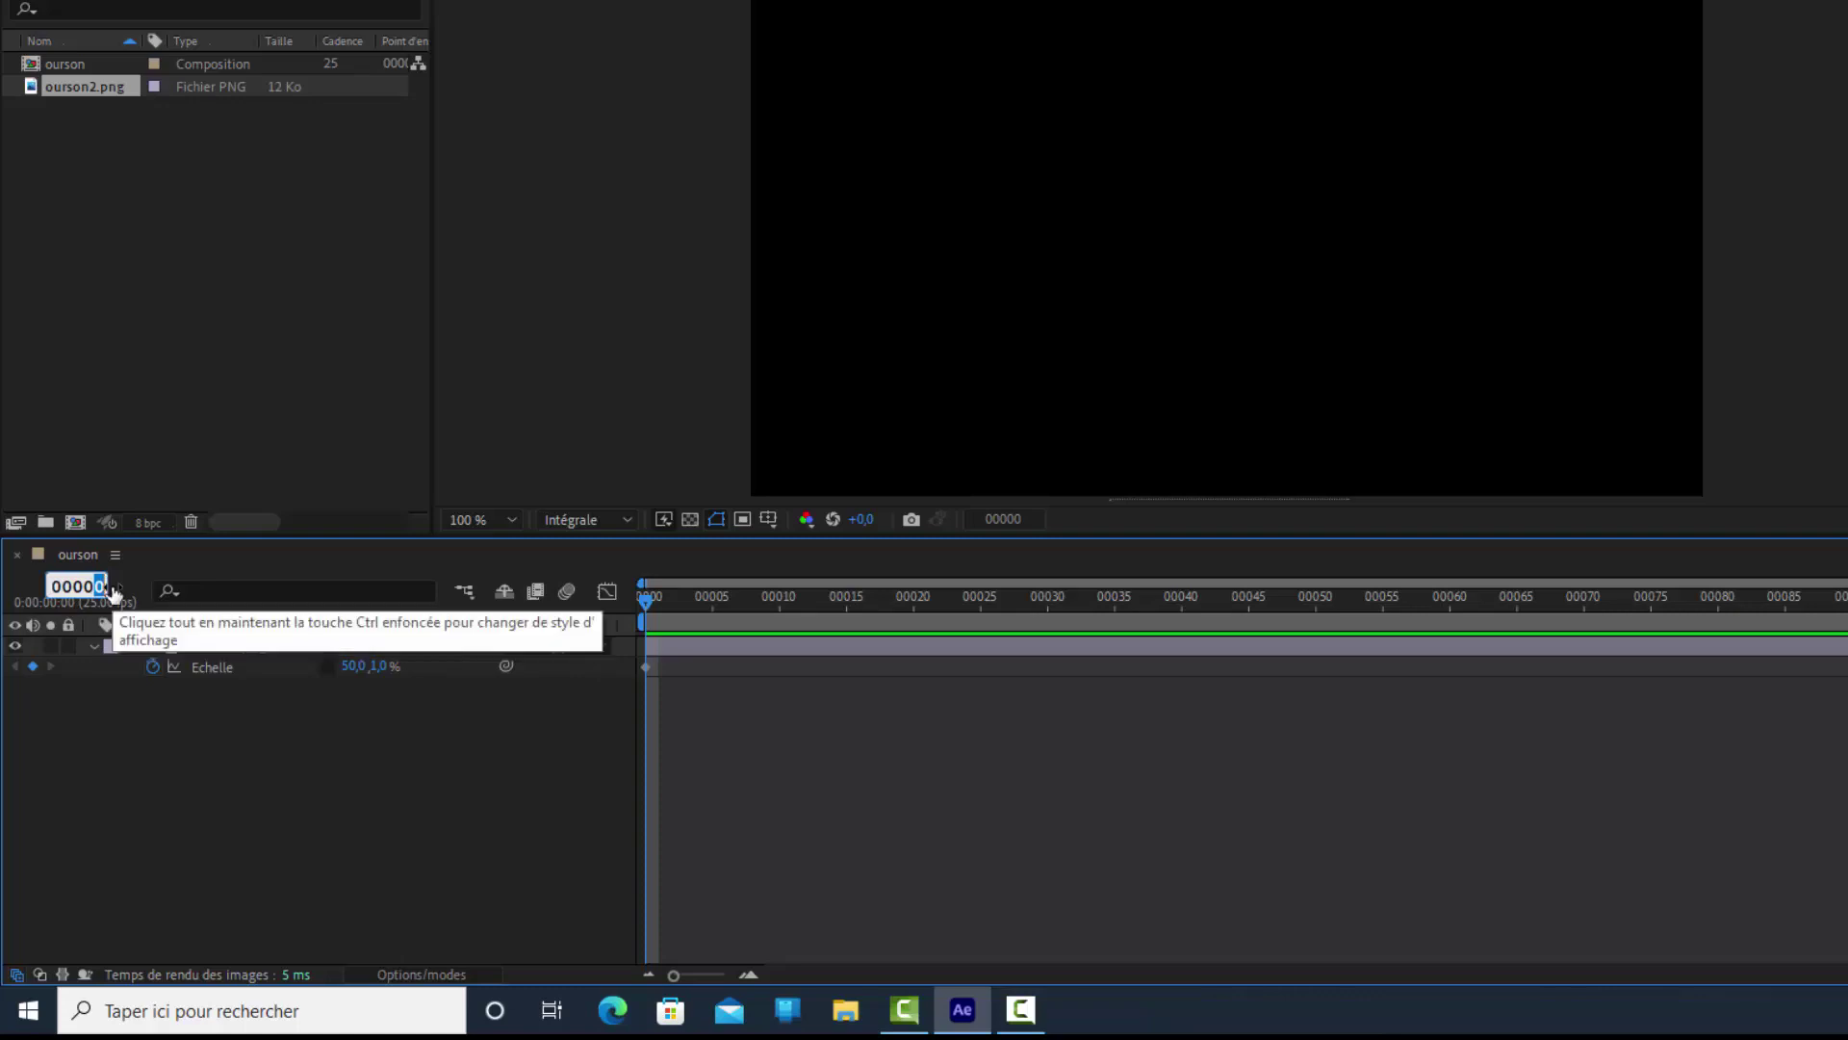
type("7")
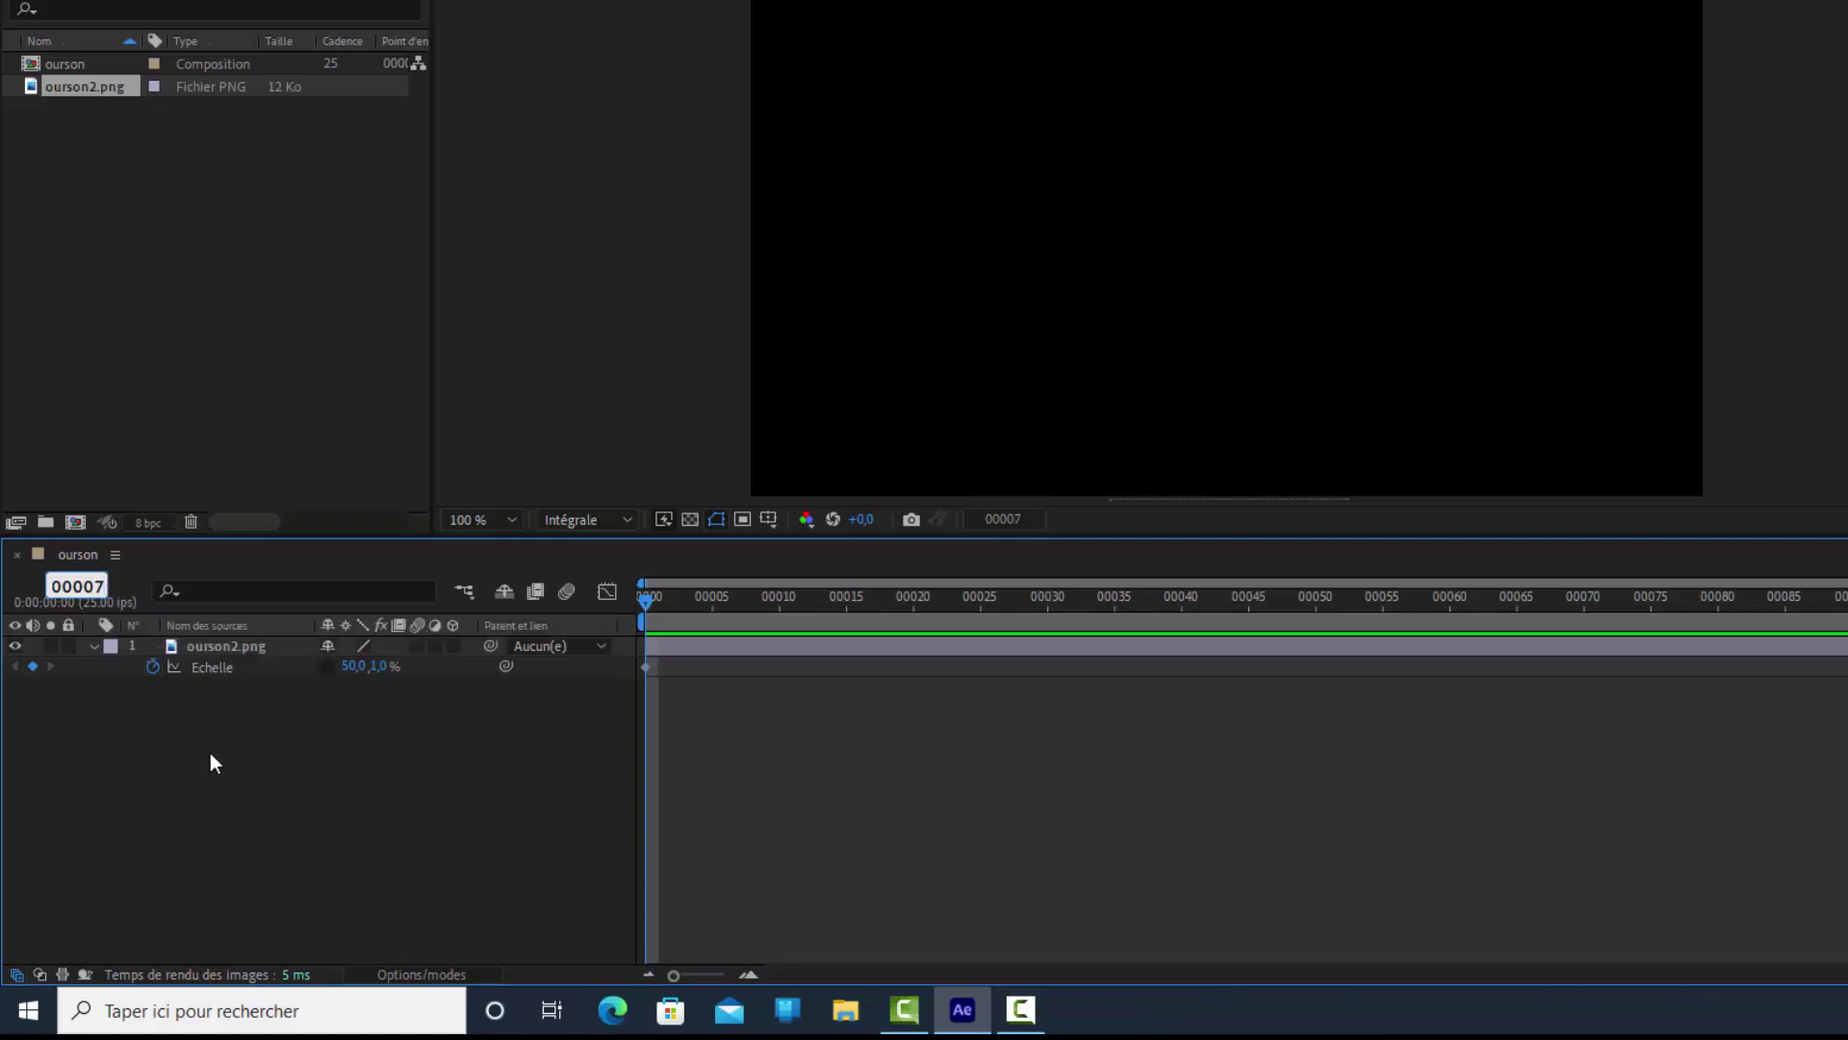
key("Return")
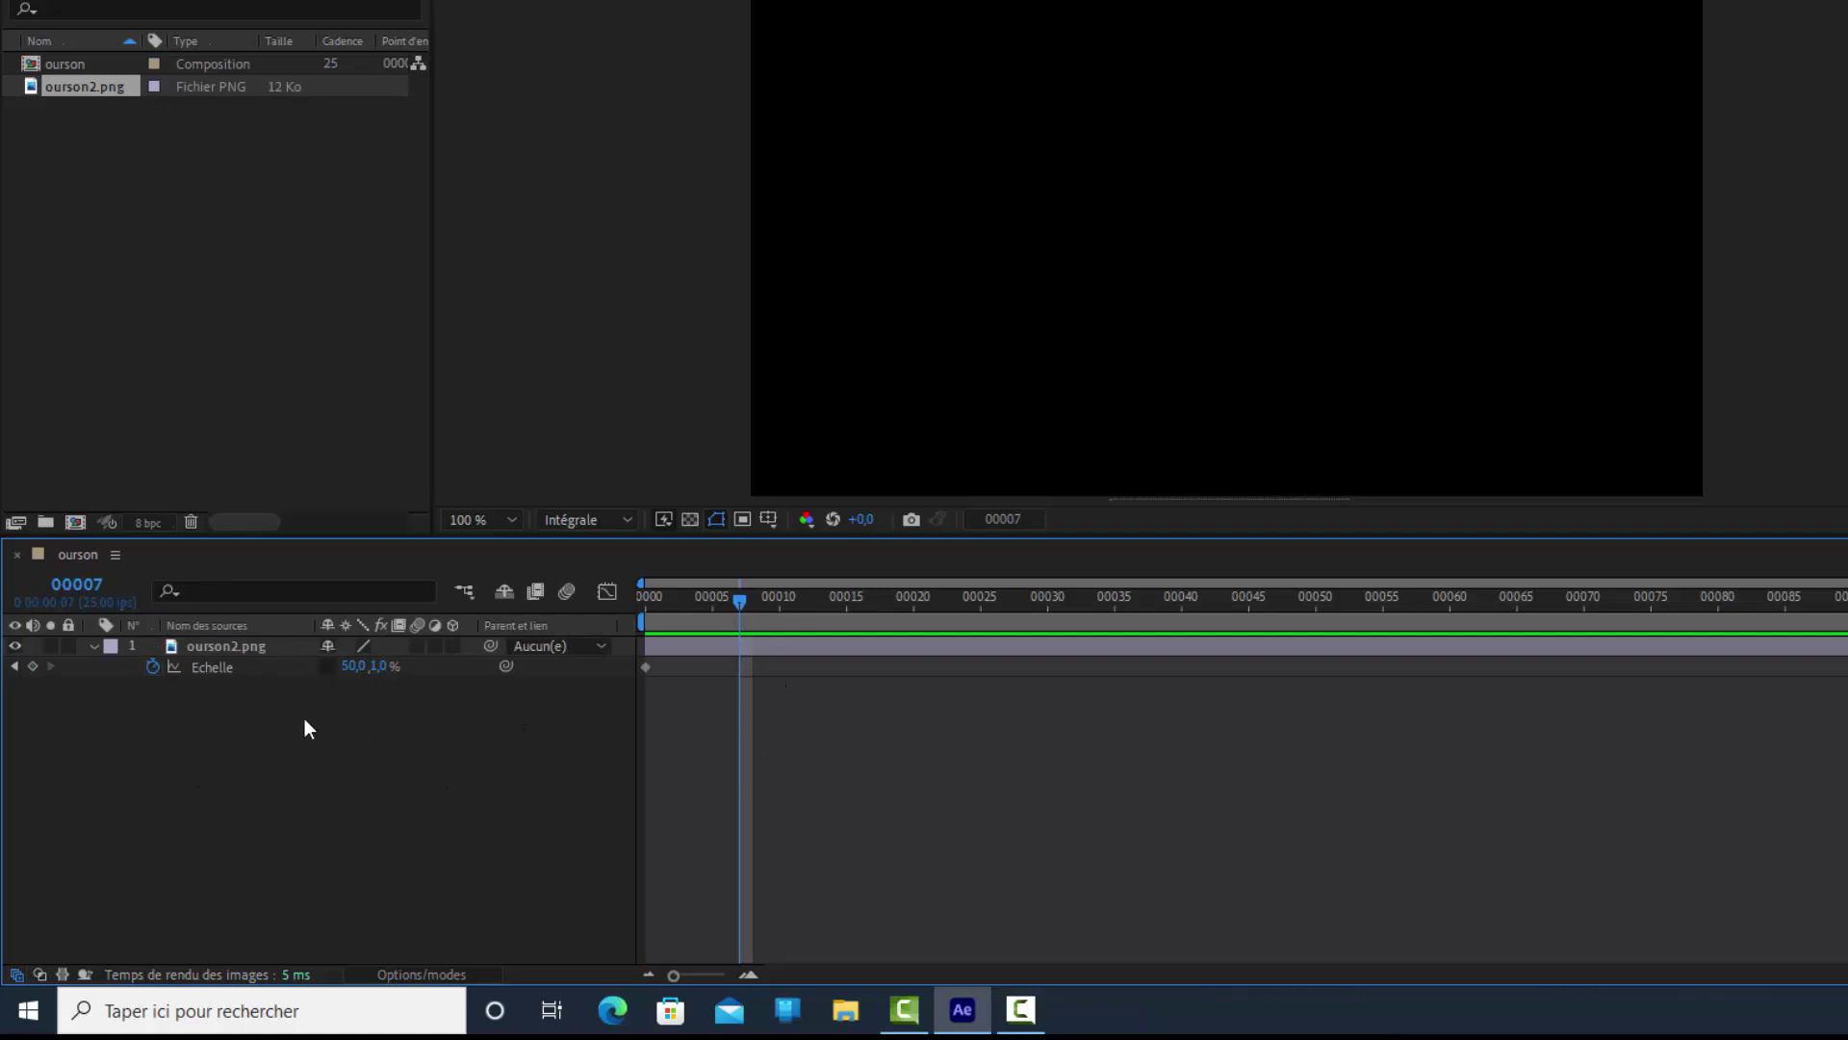
left_click(351, 666)
type("100")
key("Return")
left_click(386, 666)
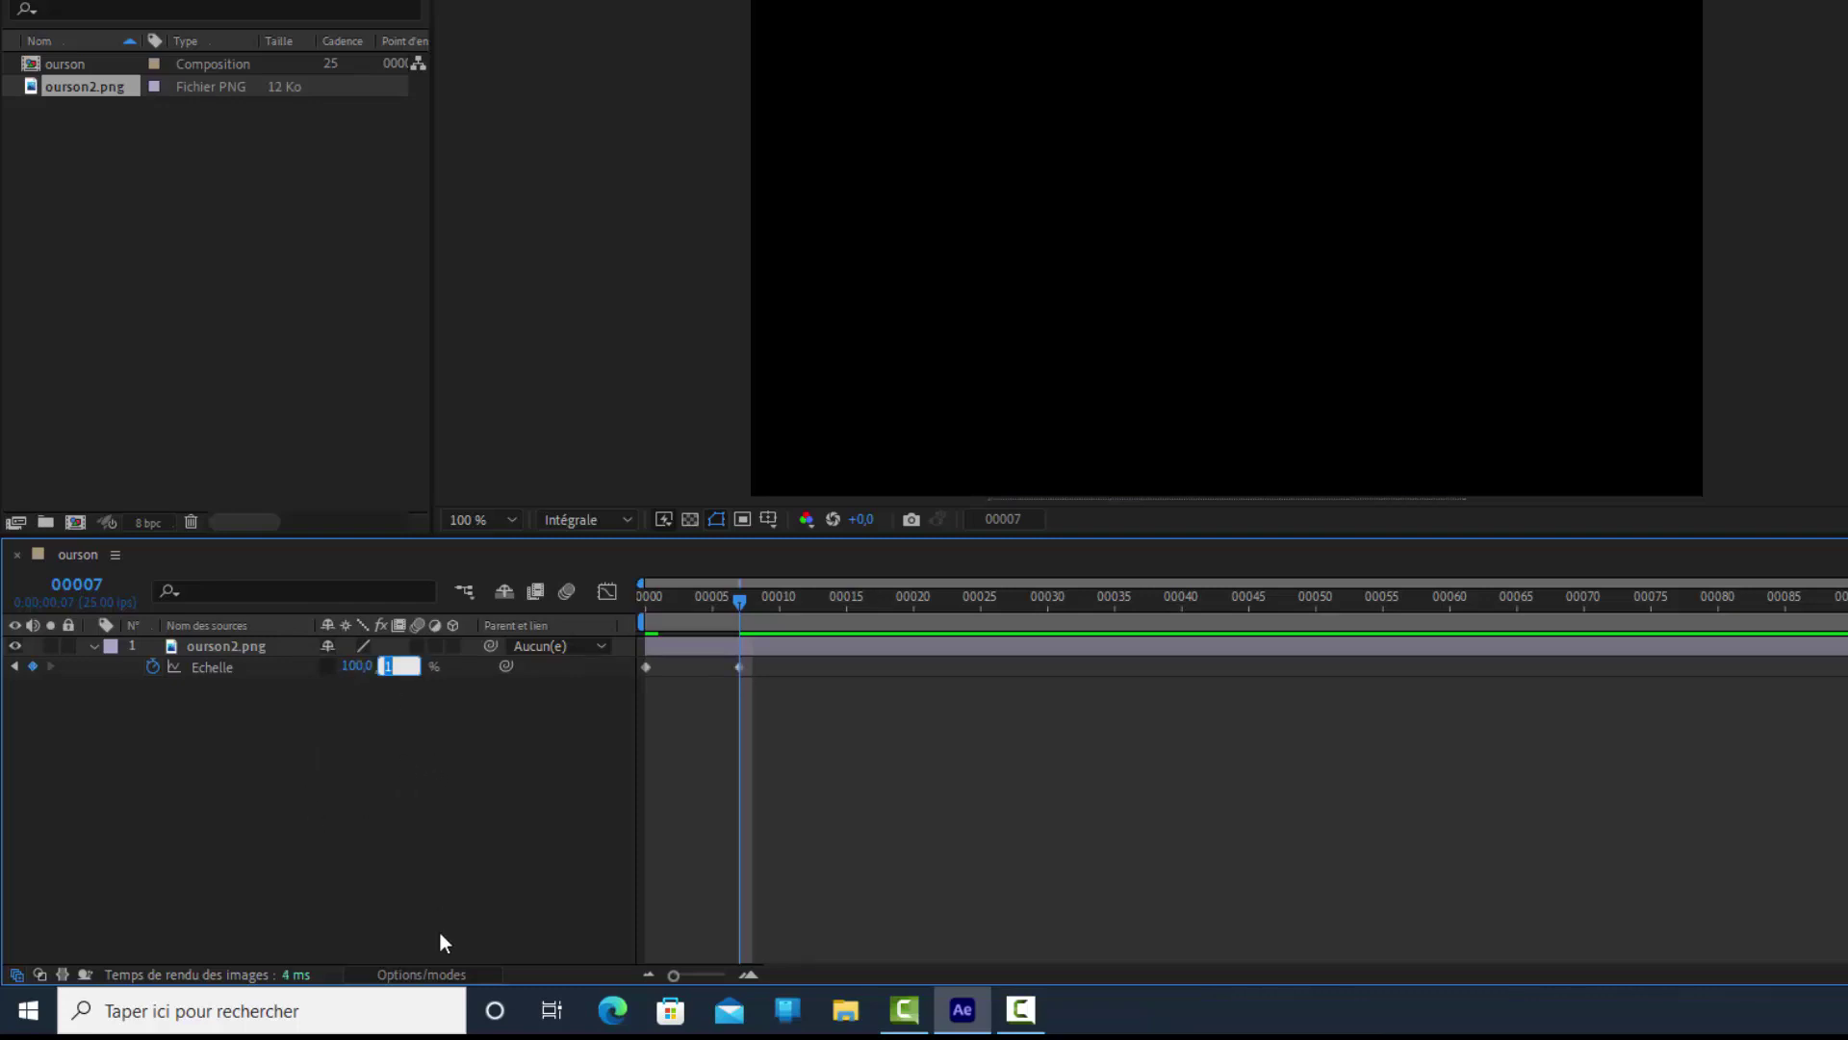
type("110")
key("Return")
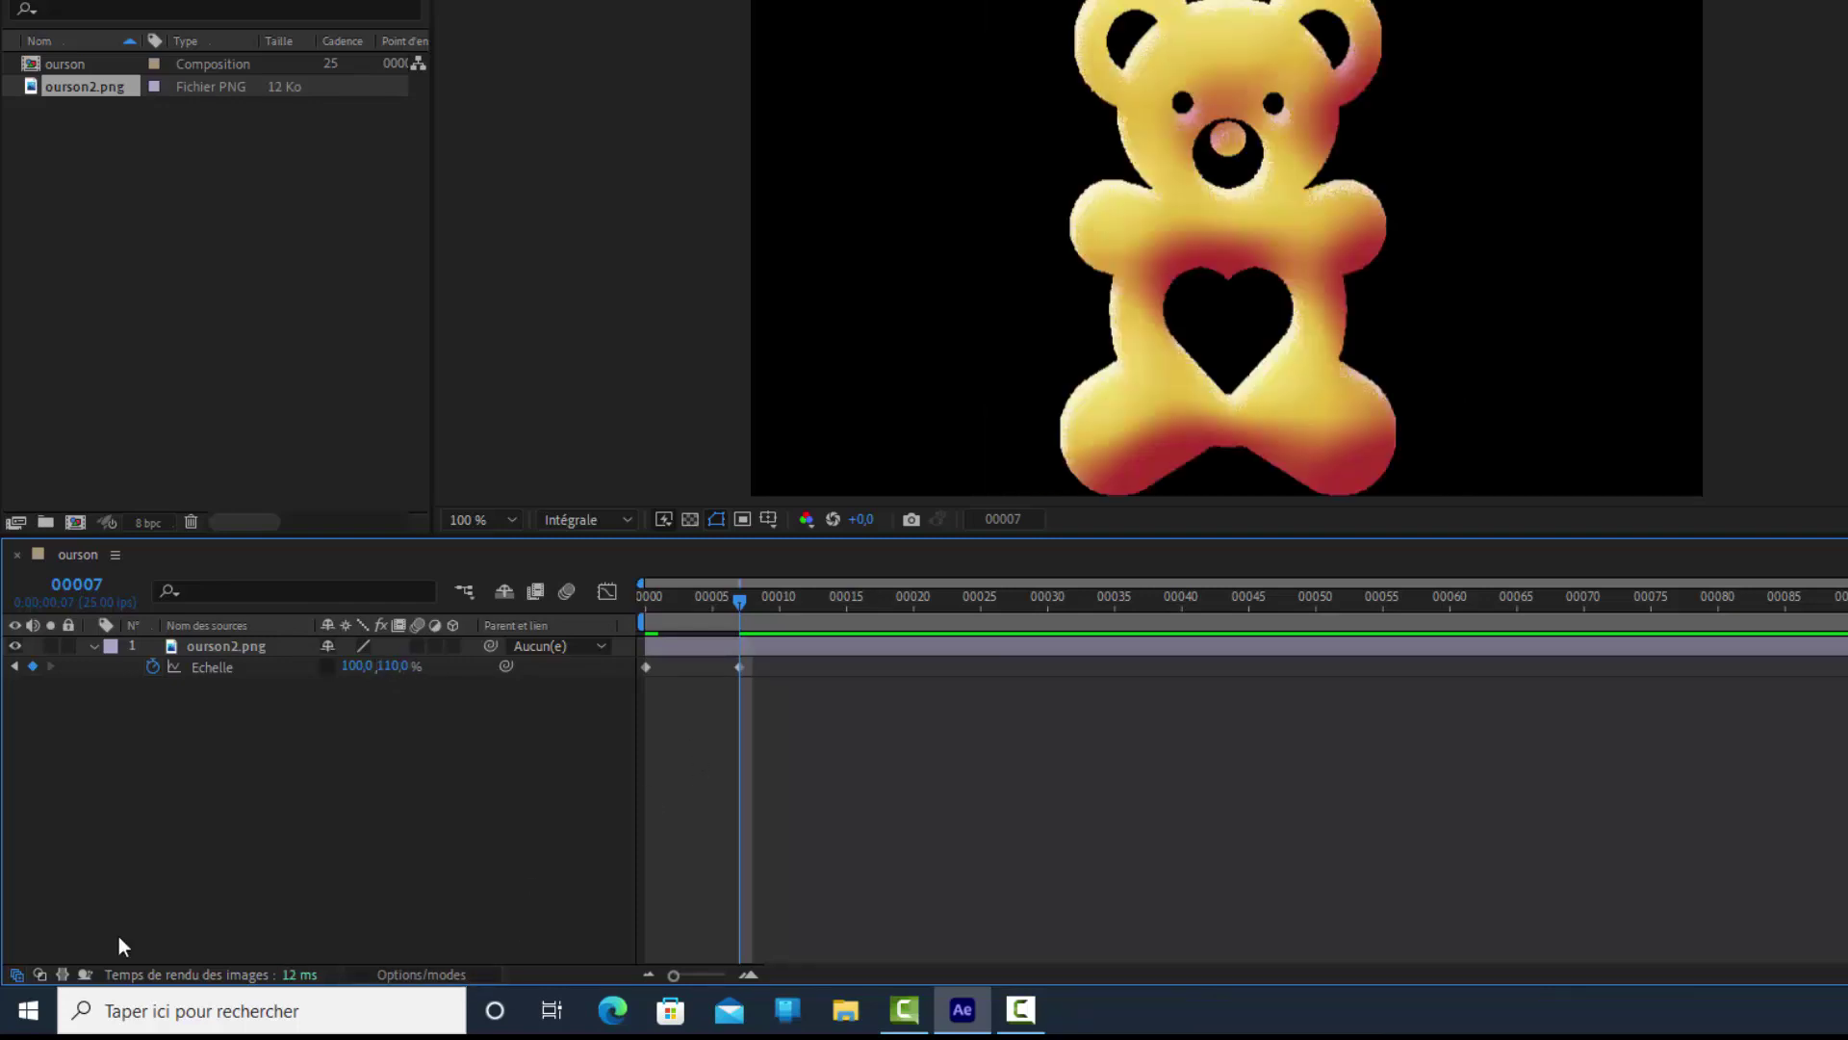
left_click_drag(729, 598, 742, 637)
Keyframe the scale height at 90 % on frame 13.
left_click(77, 584)
type("0000")
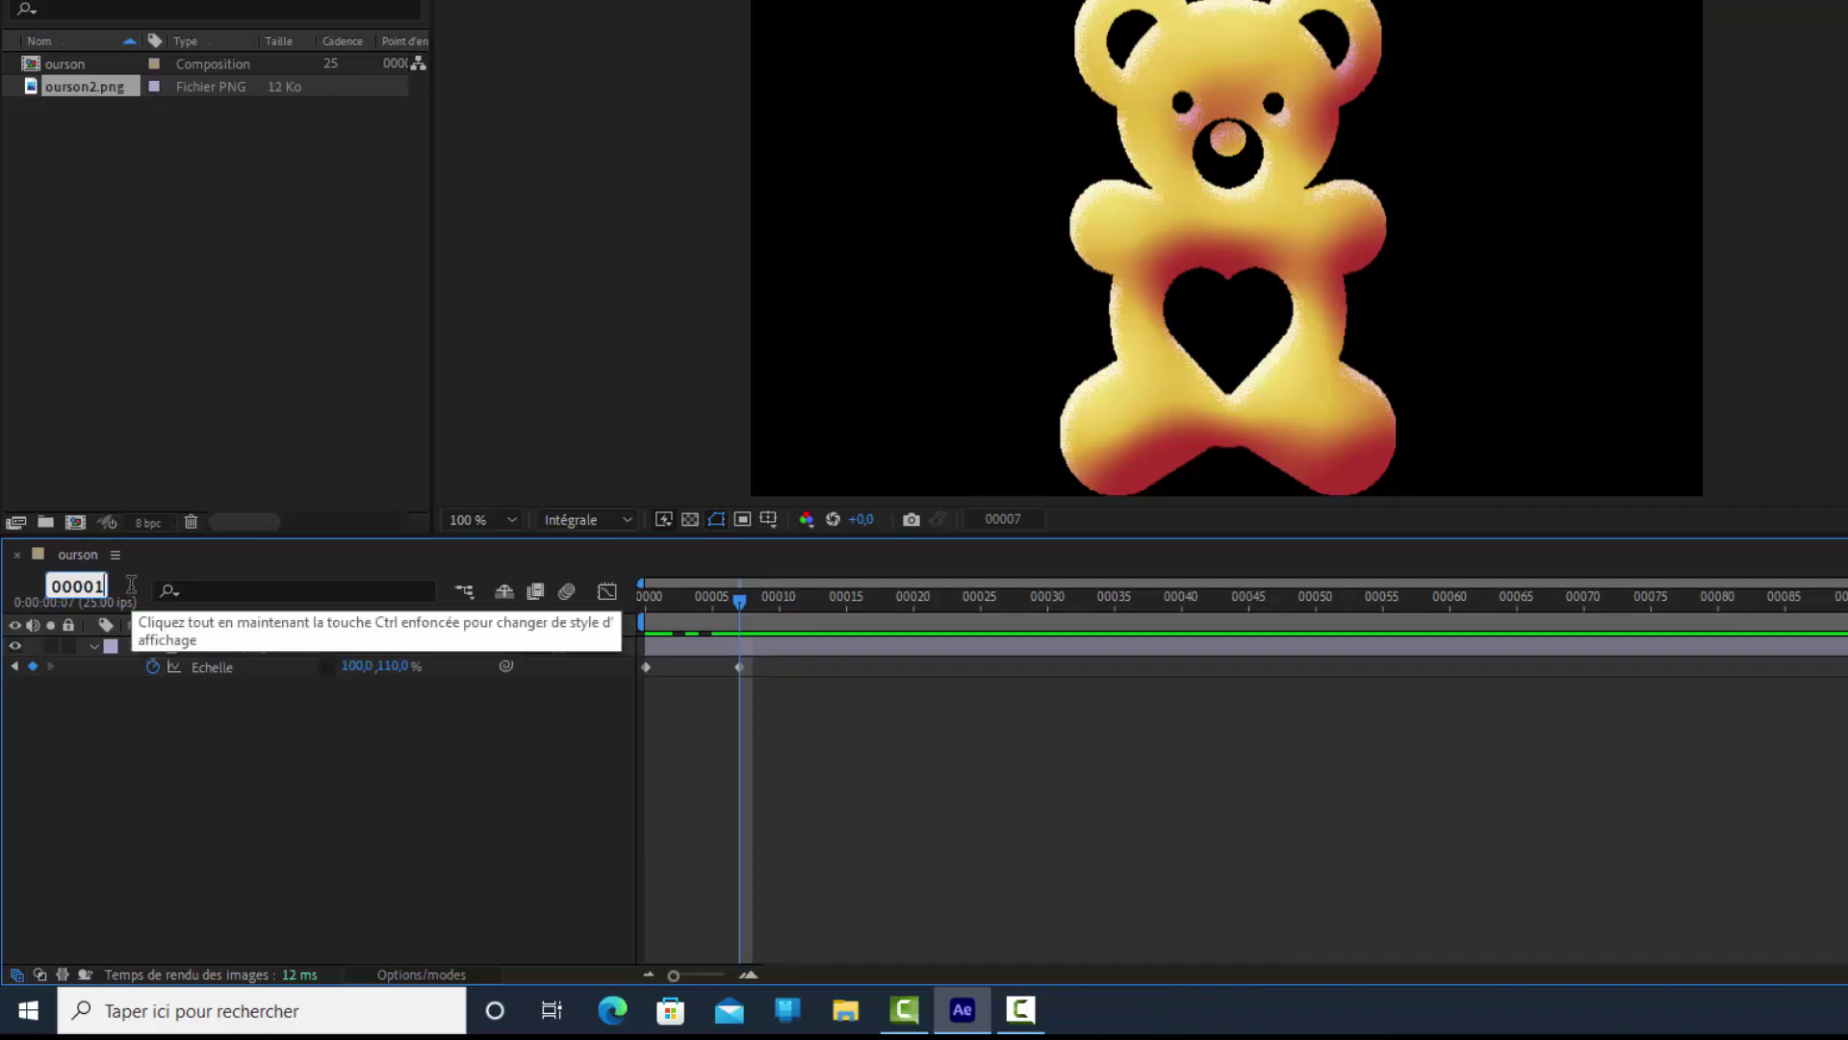
type("13")
key("Return")
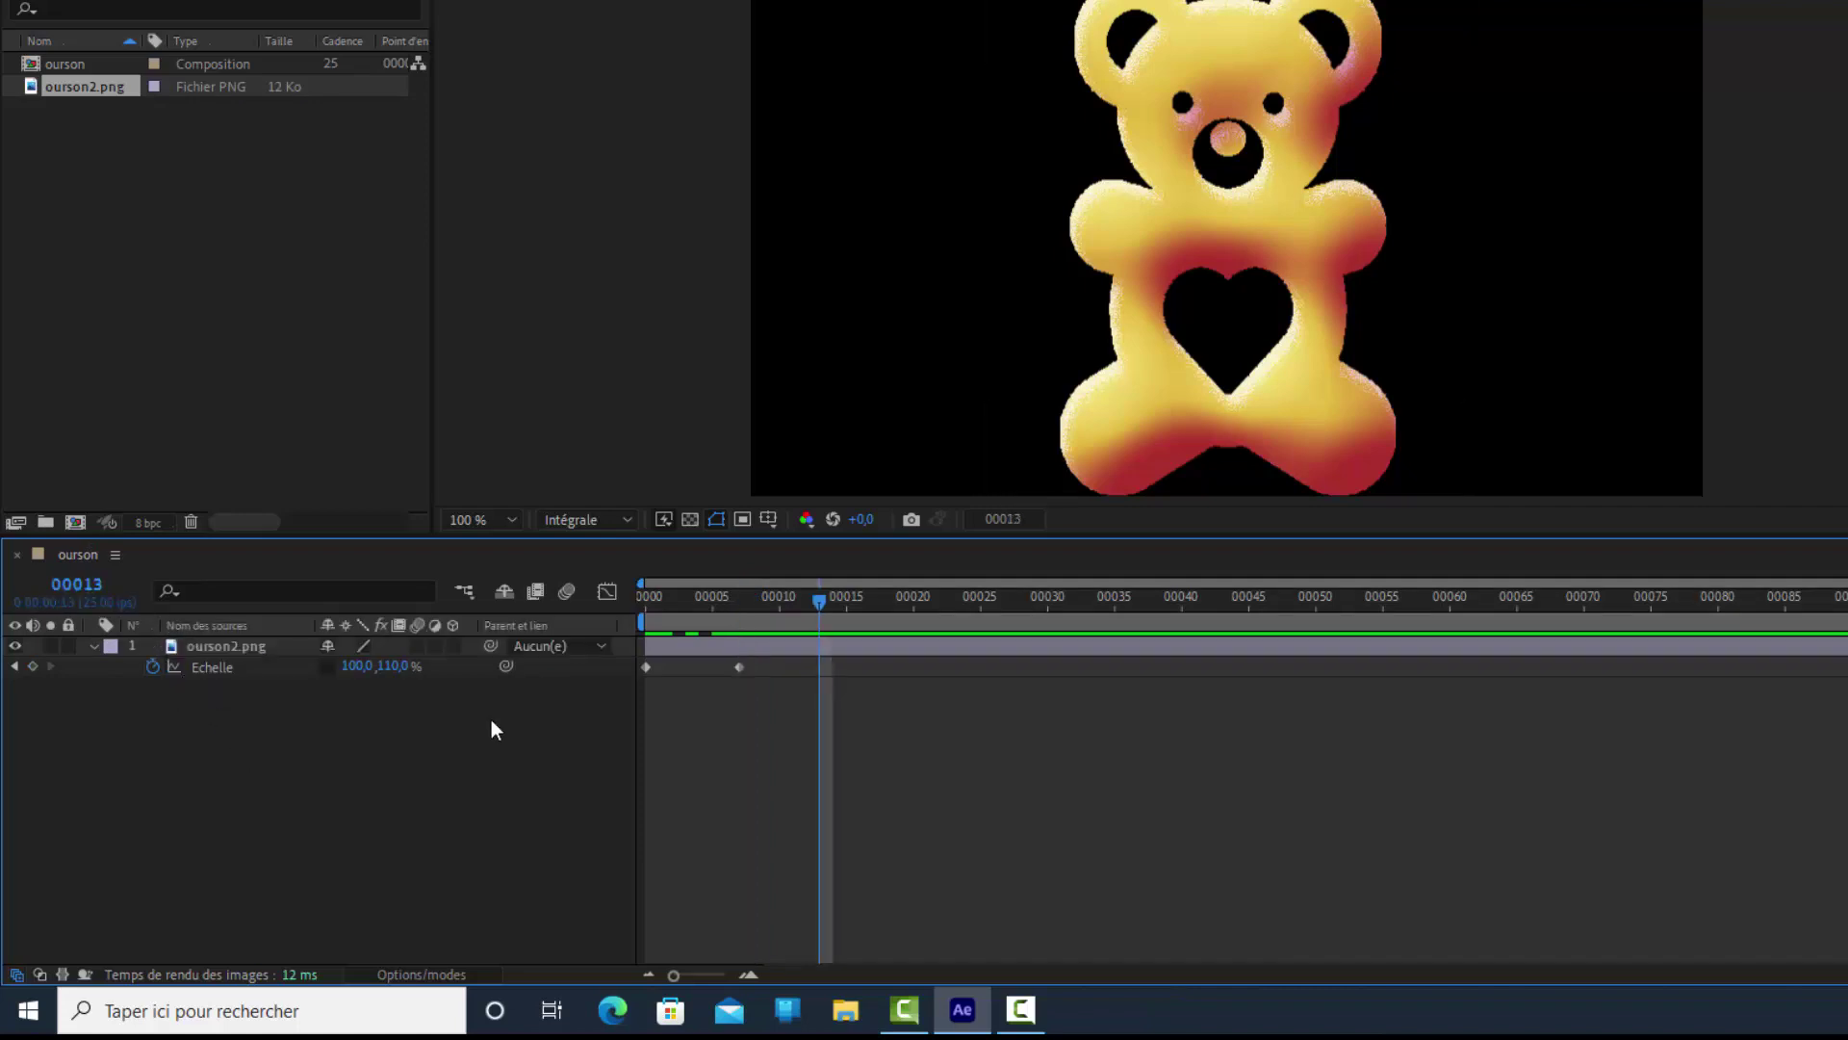
left_click(394, 666)
type("90")
key("Return")
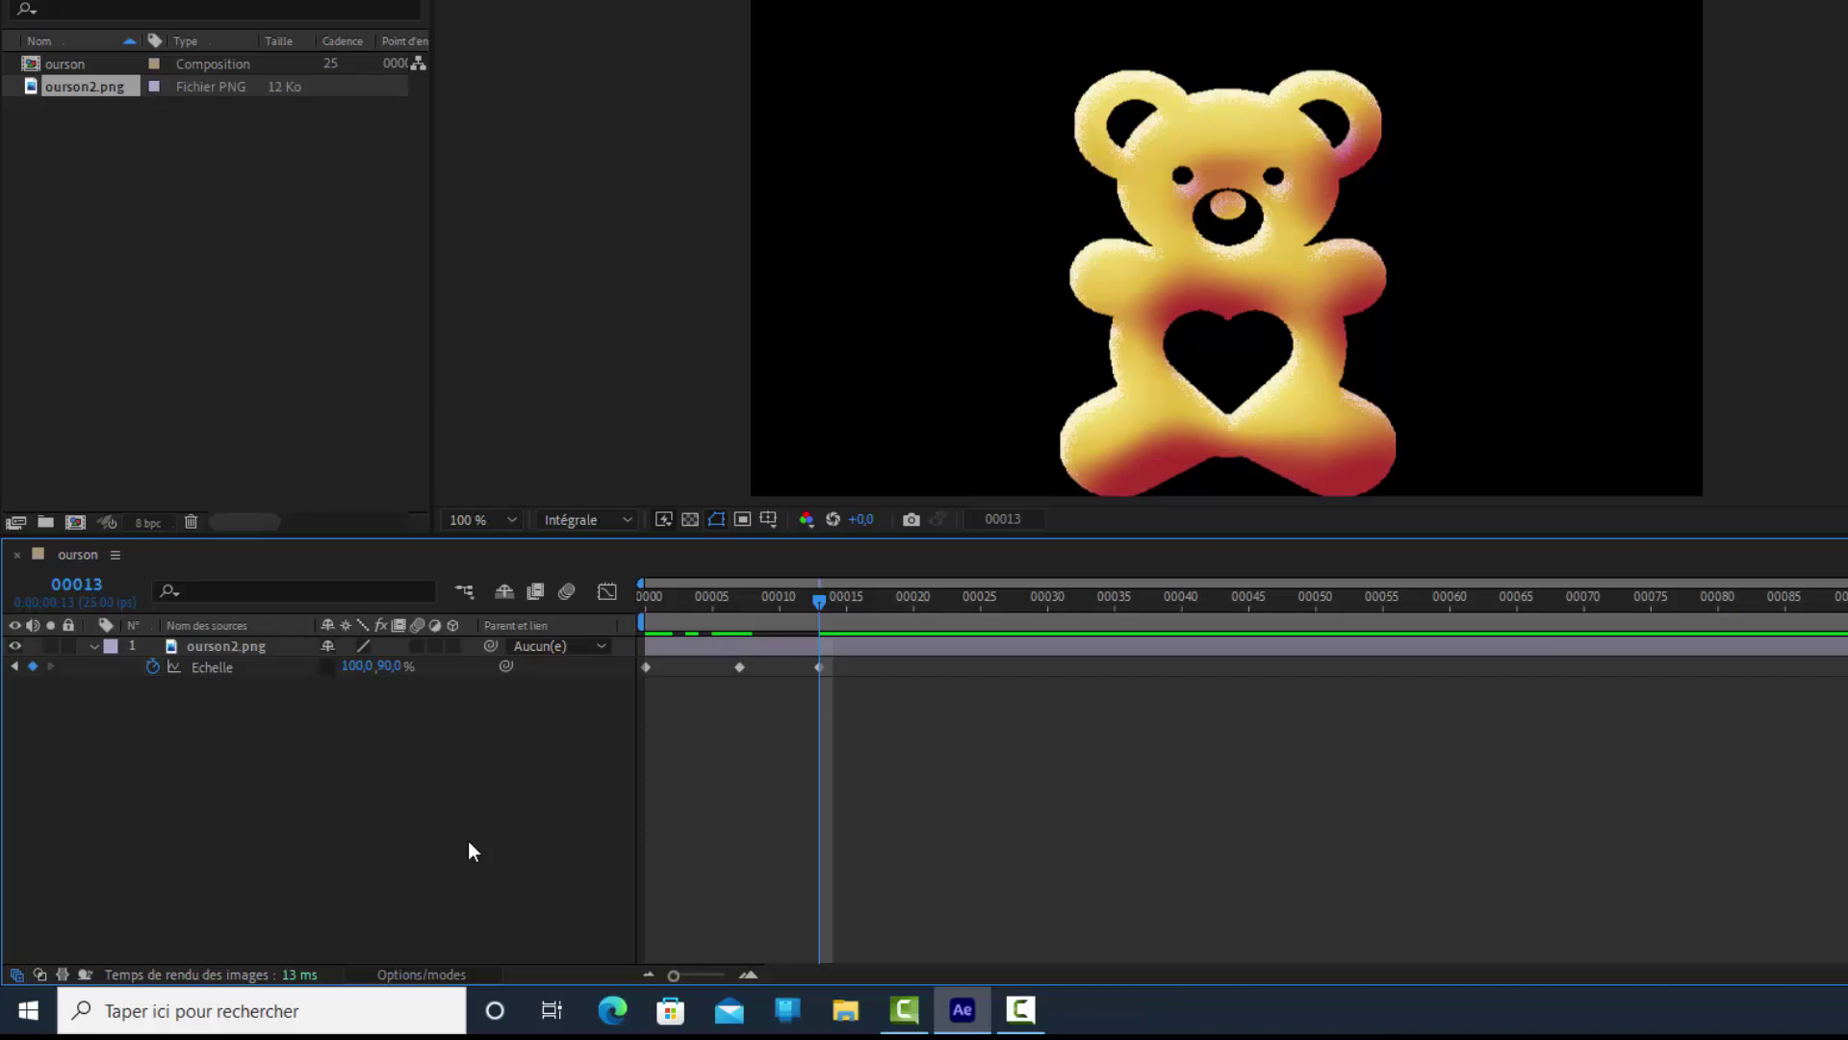
left_click(90, 584)
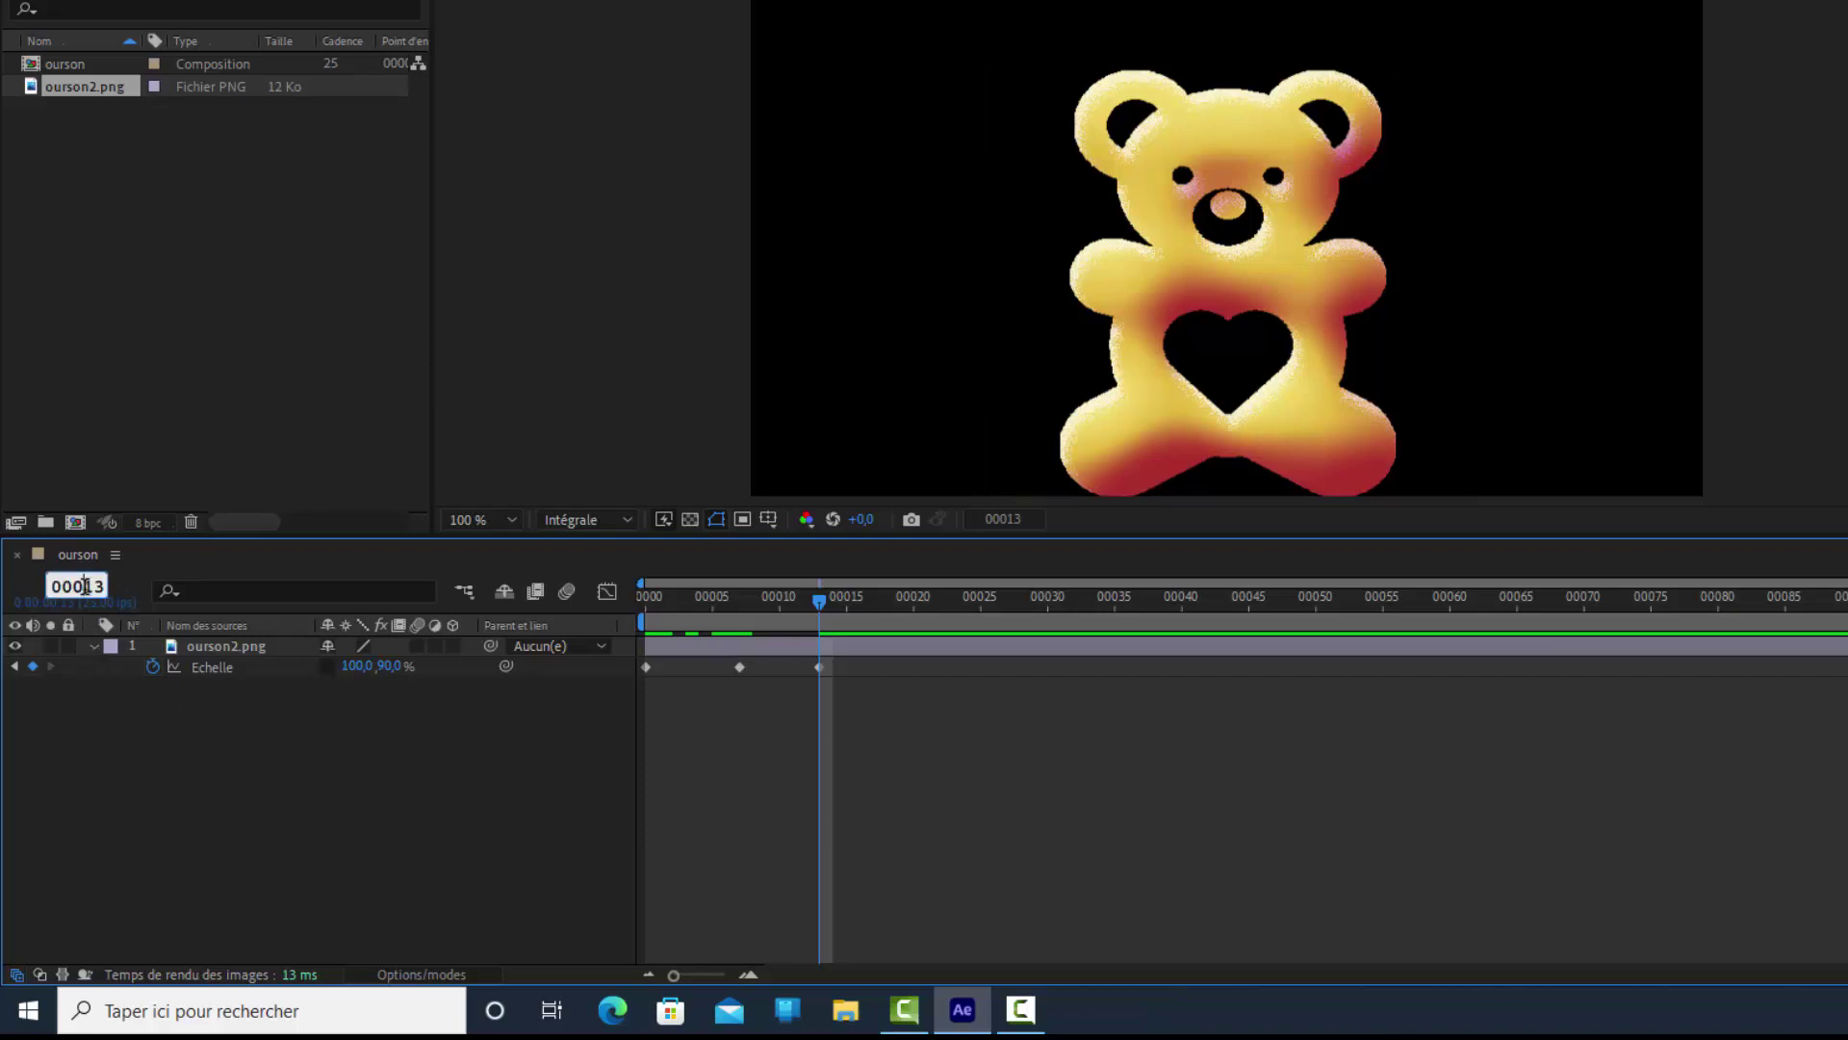
left_click_drag(85, 586, 119, 596)
Keyframe the scale height at 105 % on frame 18 and 95 % on frame 23.
type("1")
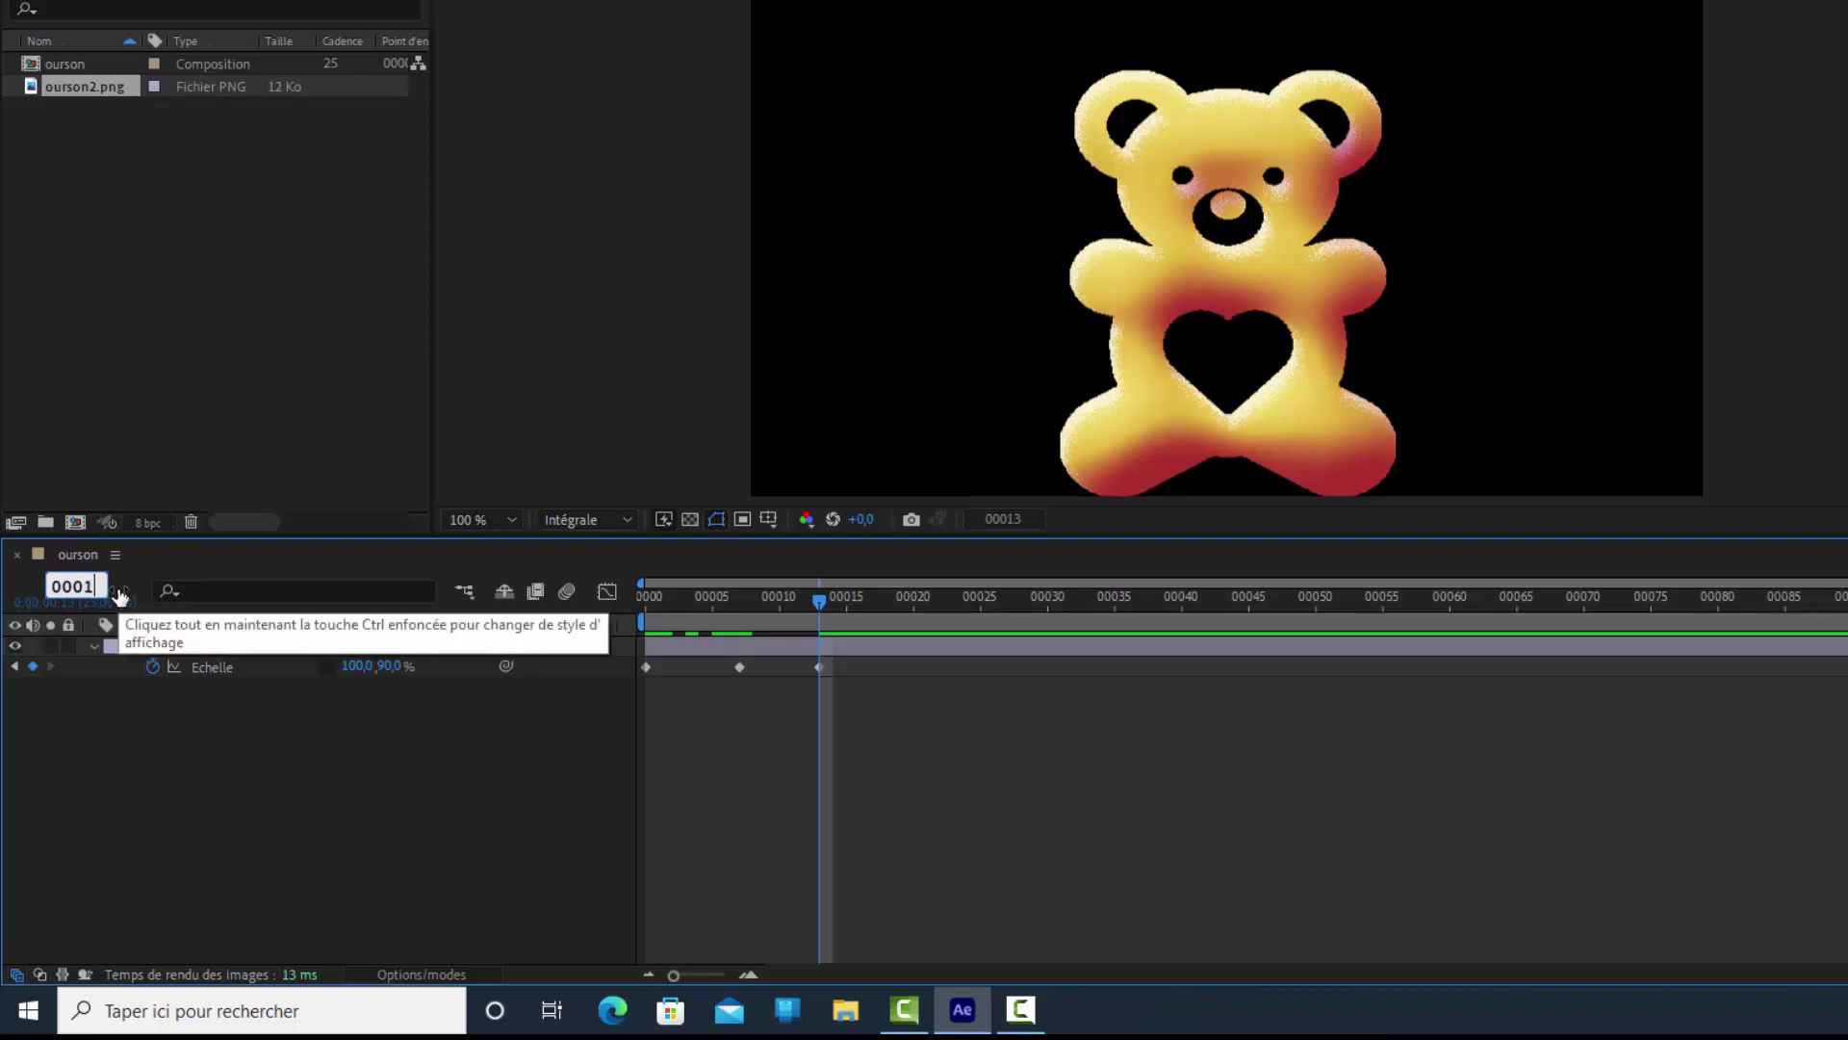
type("8")
key("Return")
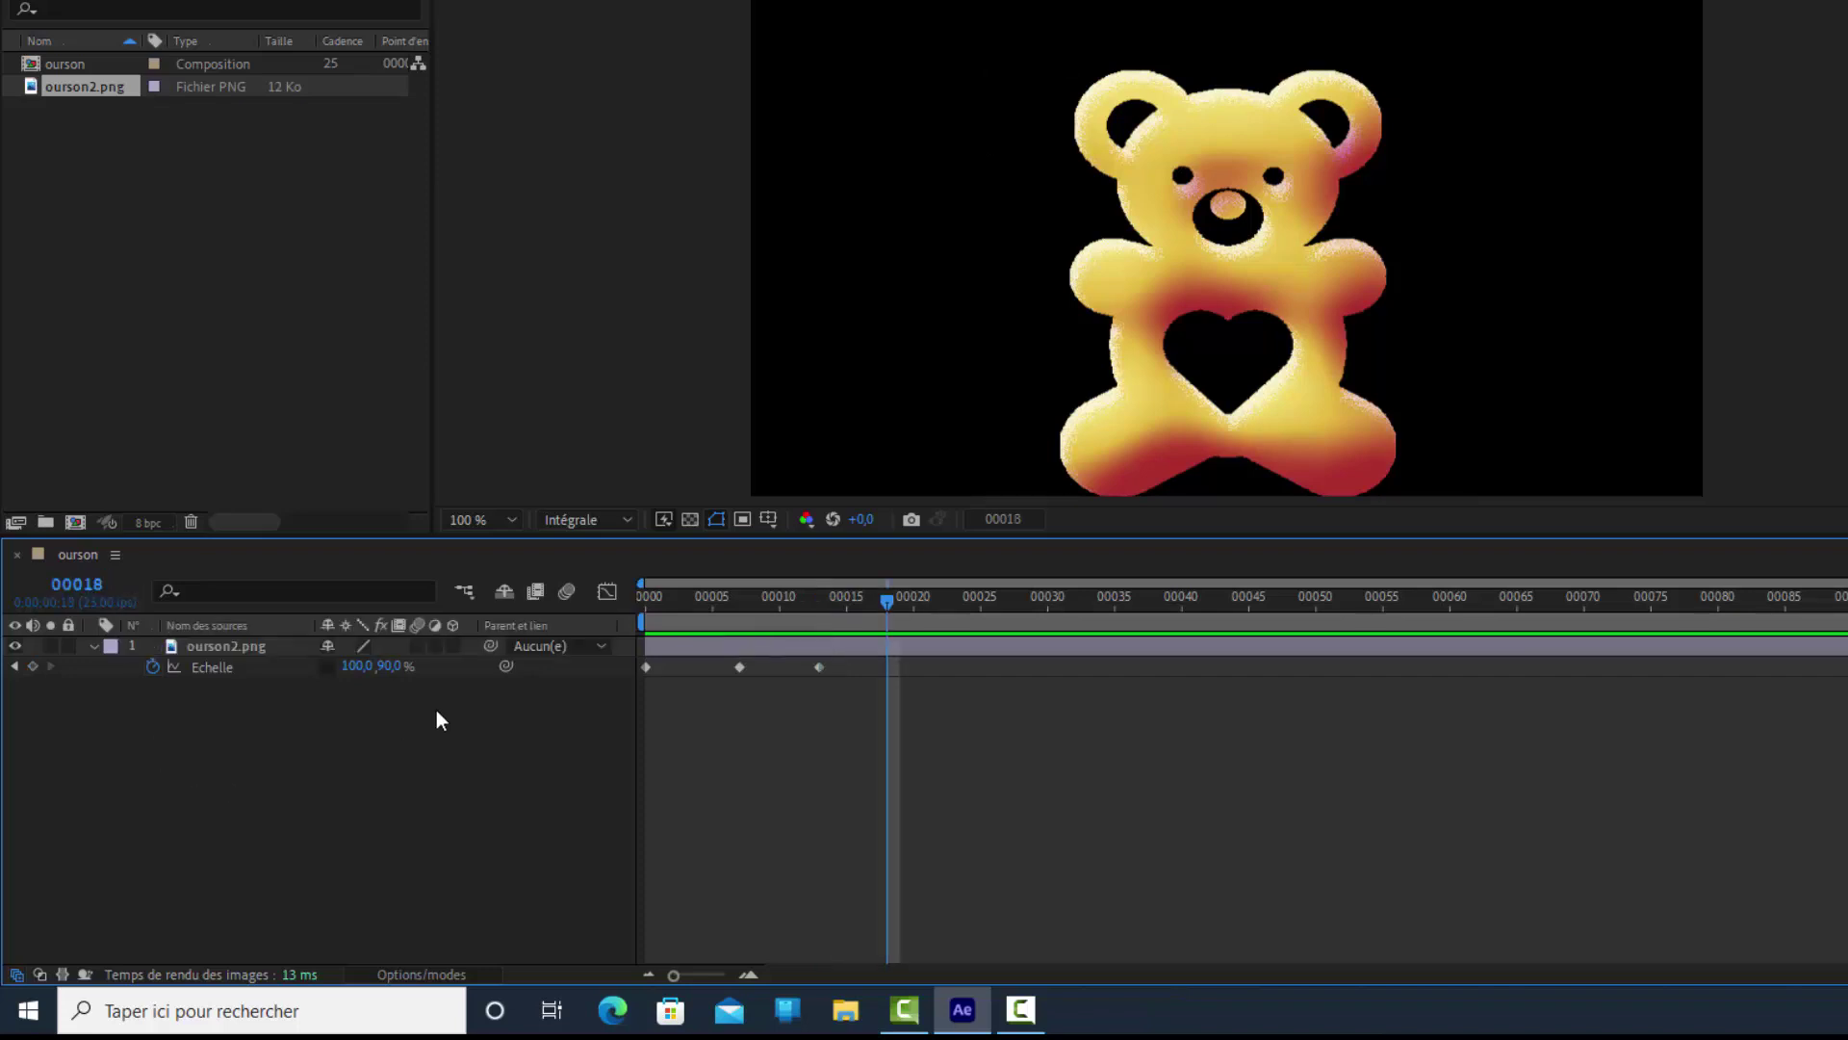
left_click(390, 665)
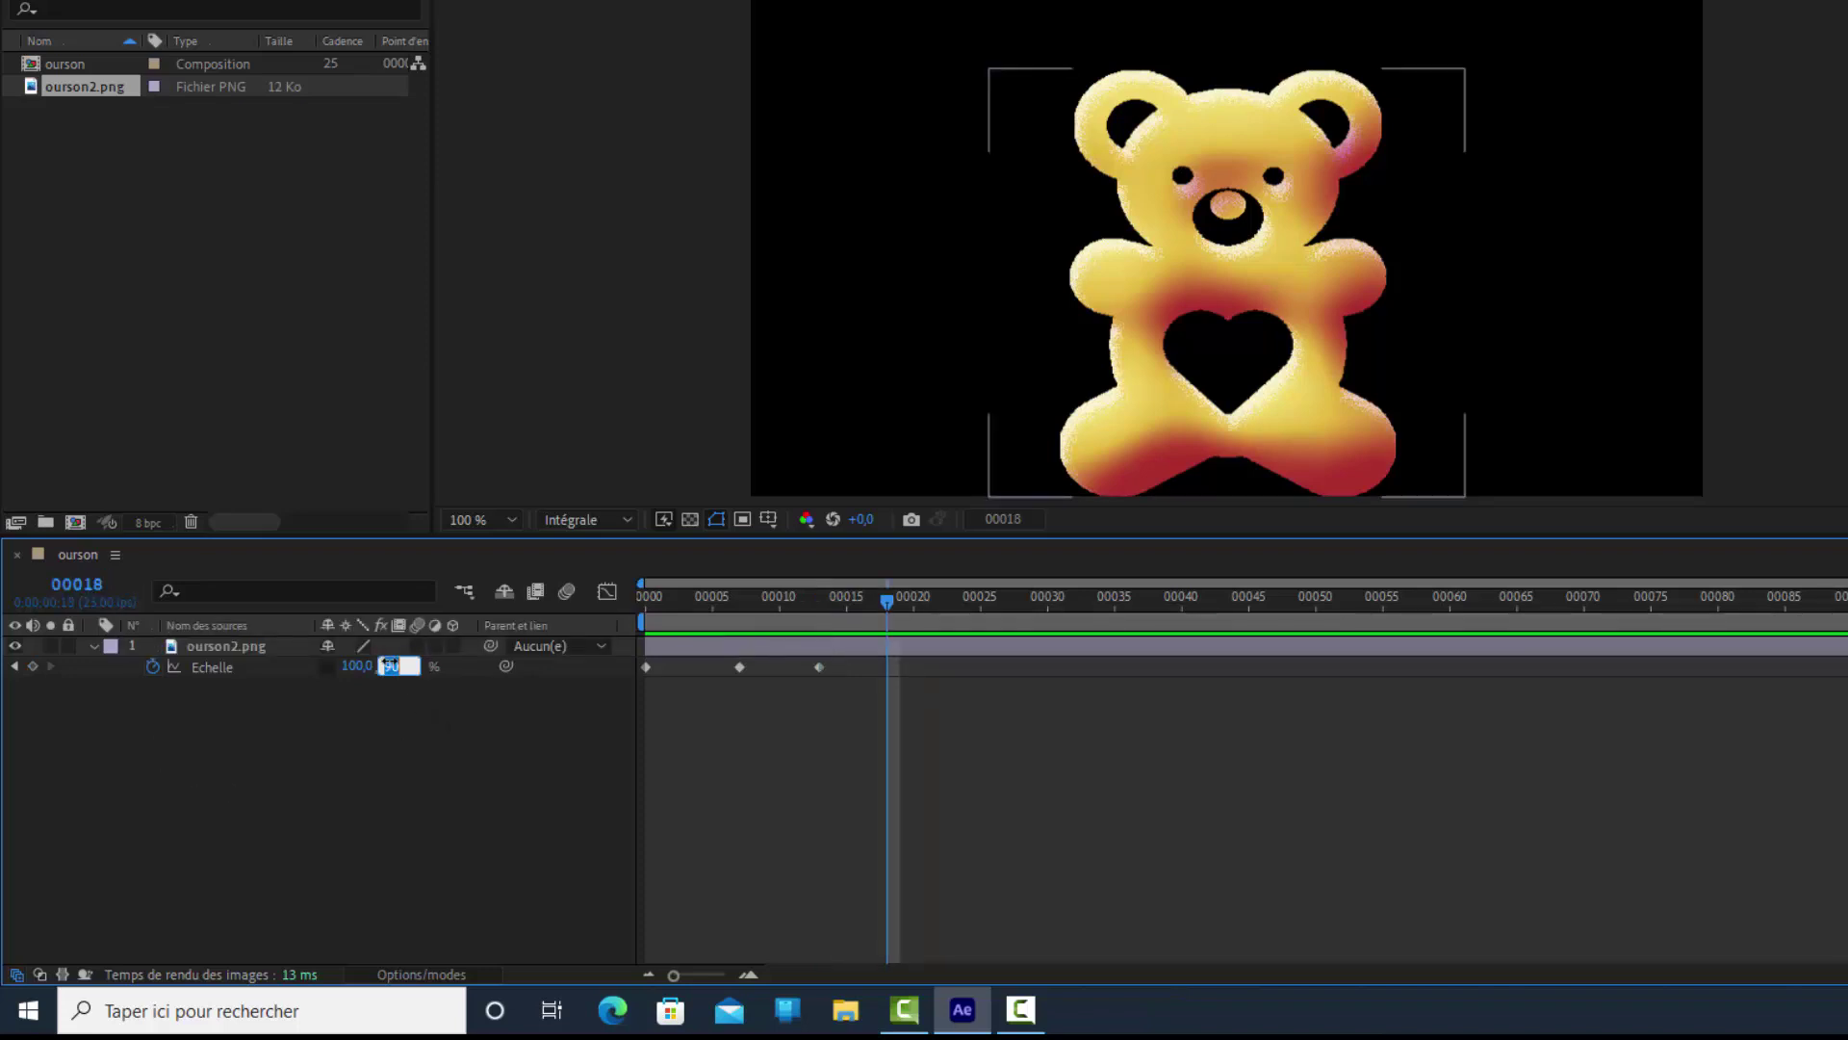
type("105")
left_click(391, 741)
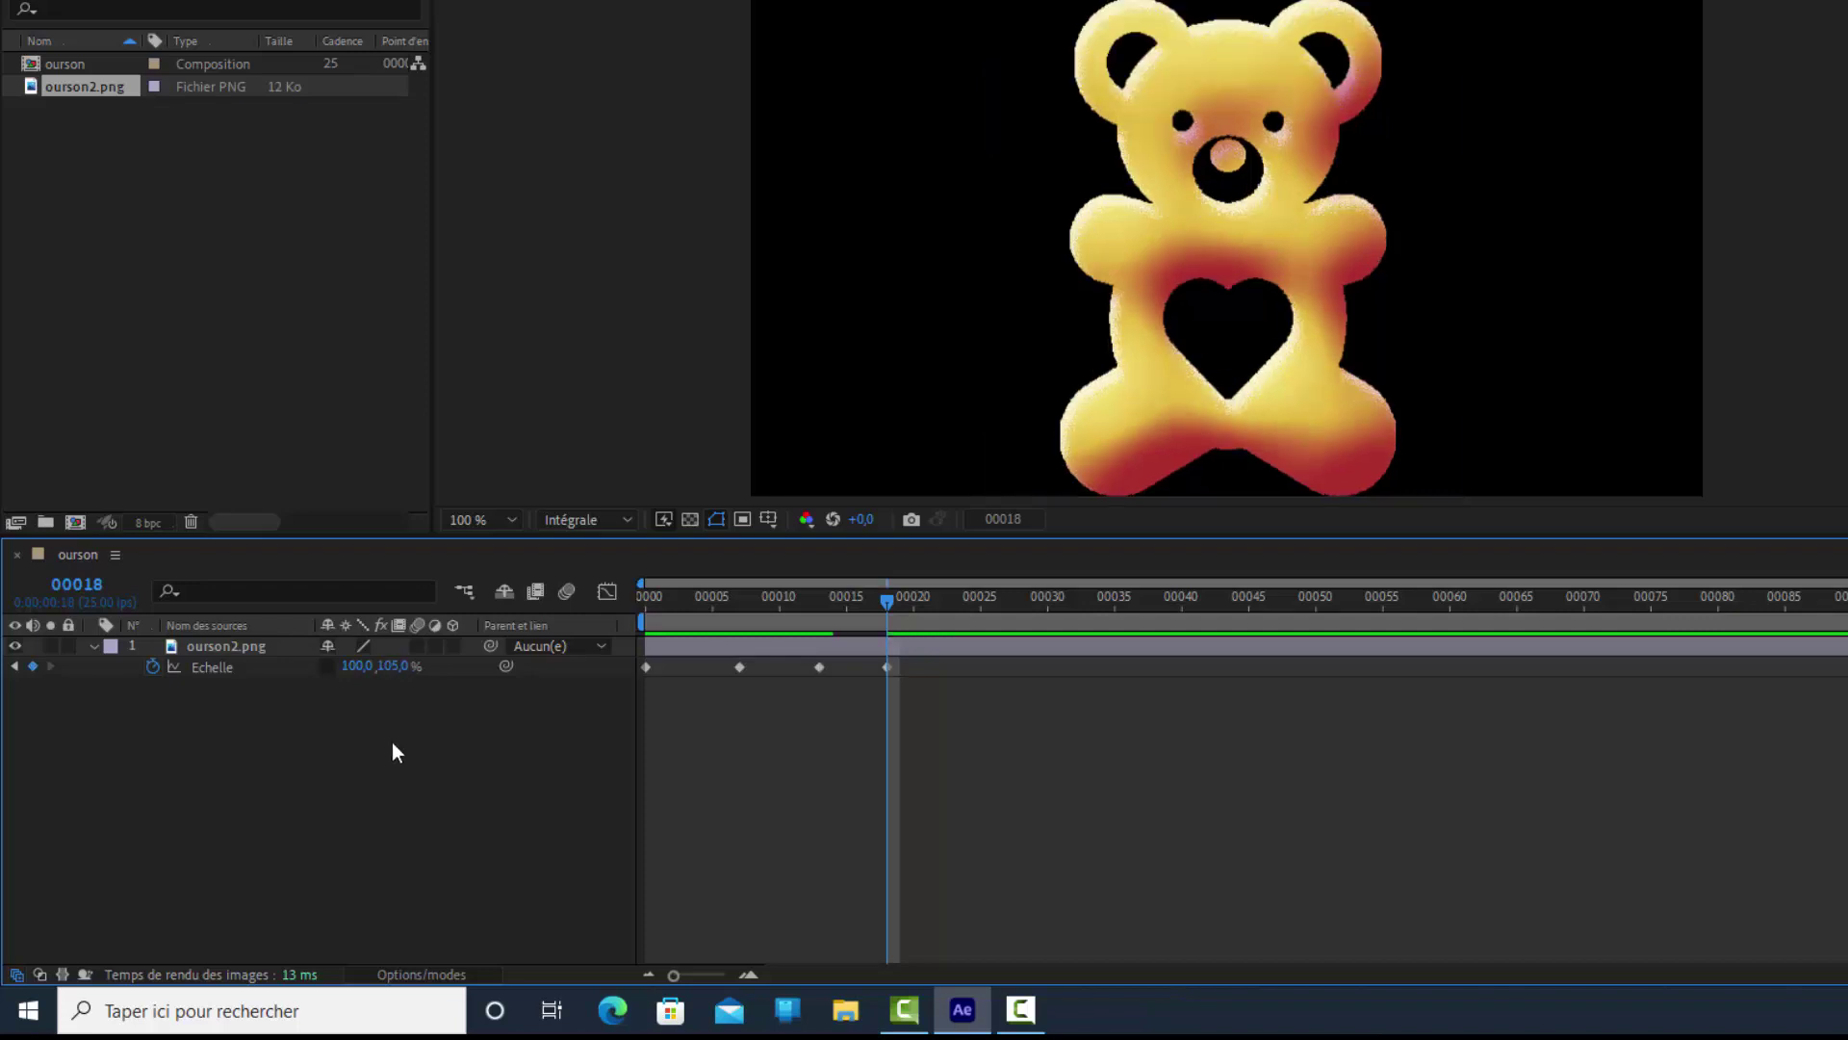
left_click(85, 584)
type("00023")
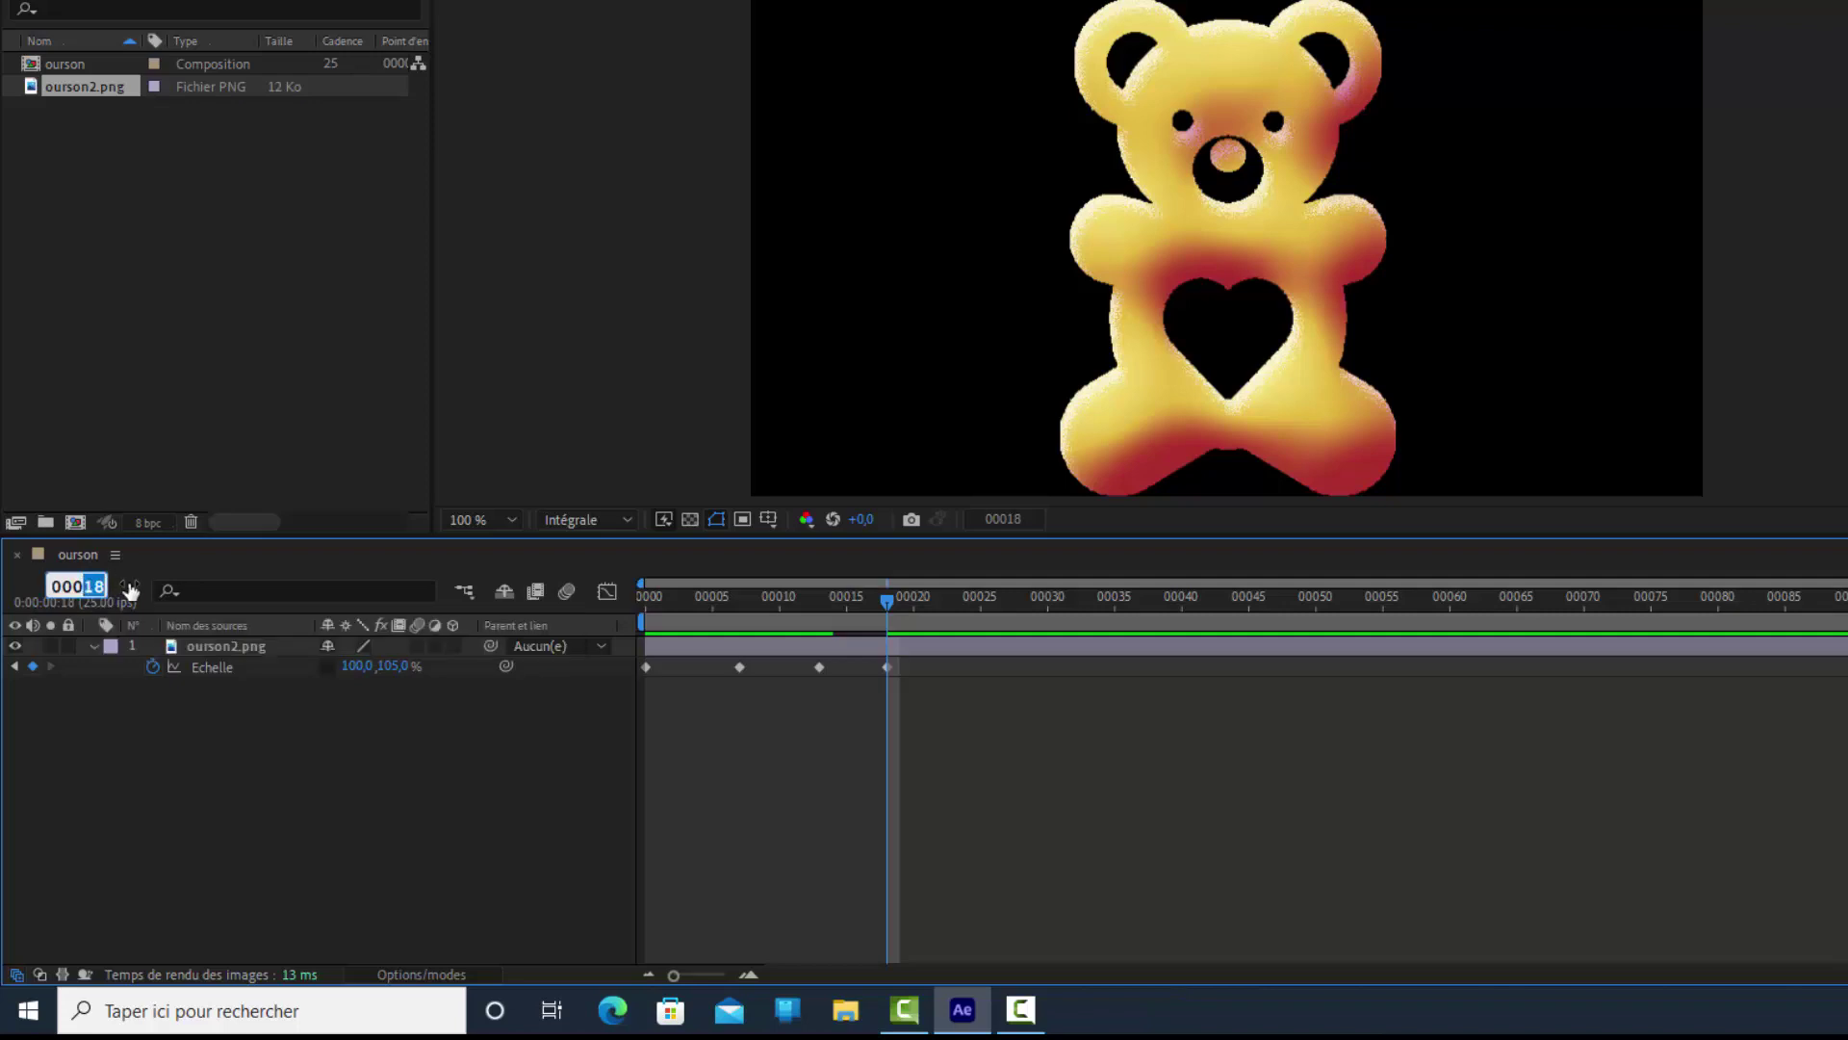
key("Return")
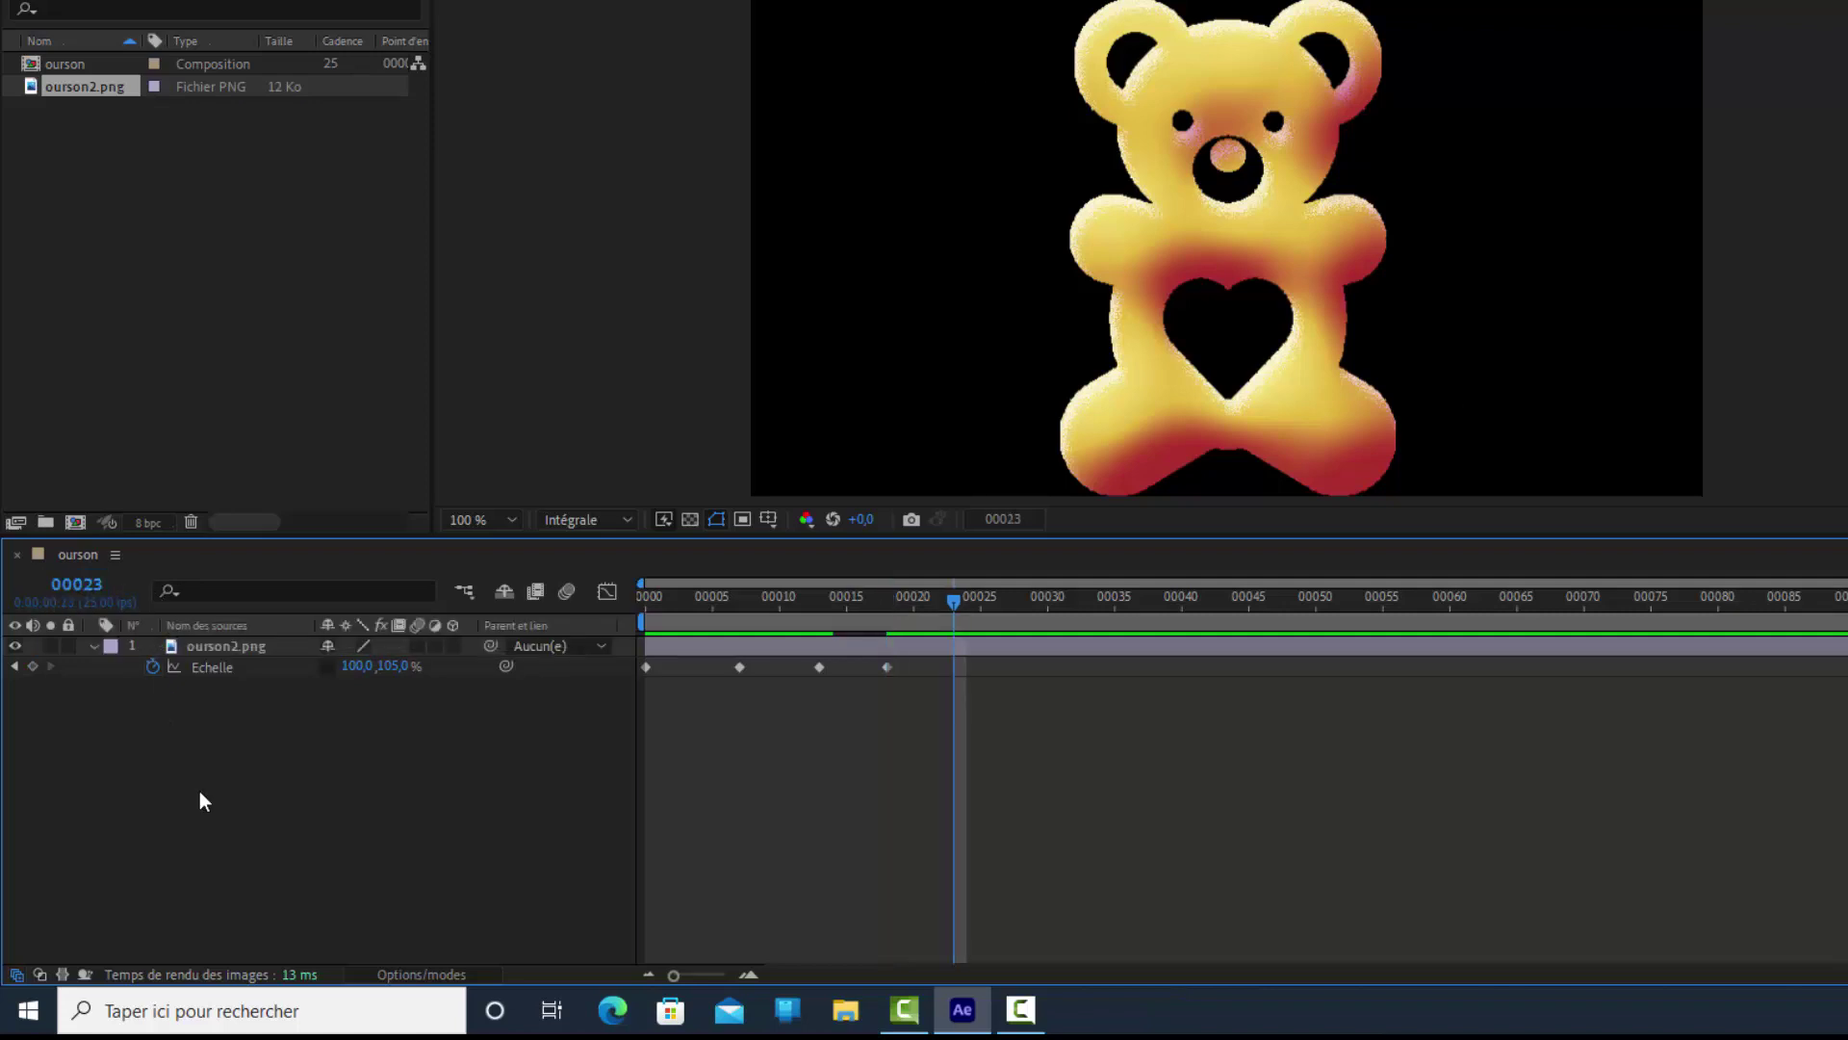
left_click(390, 666)
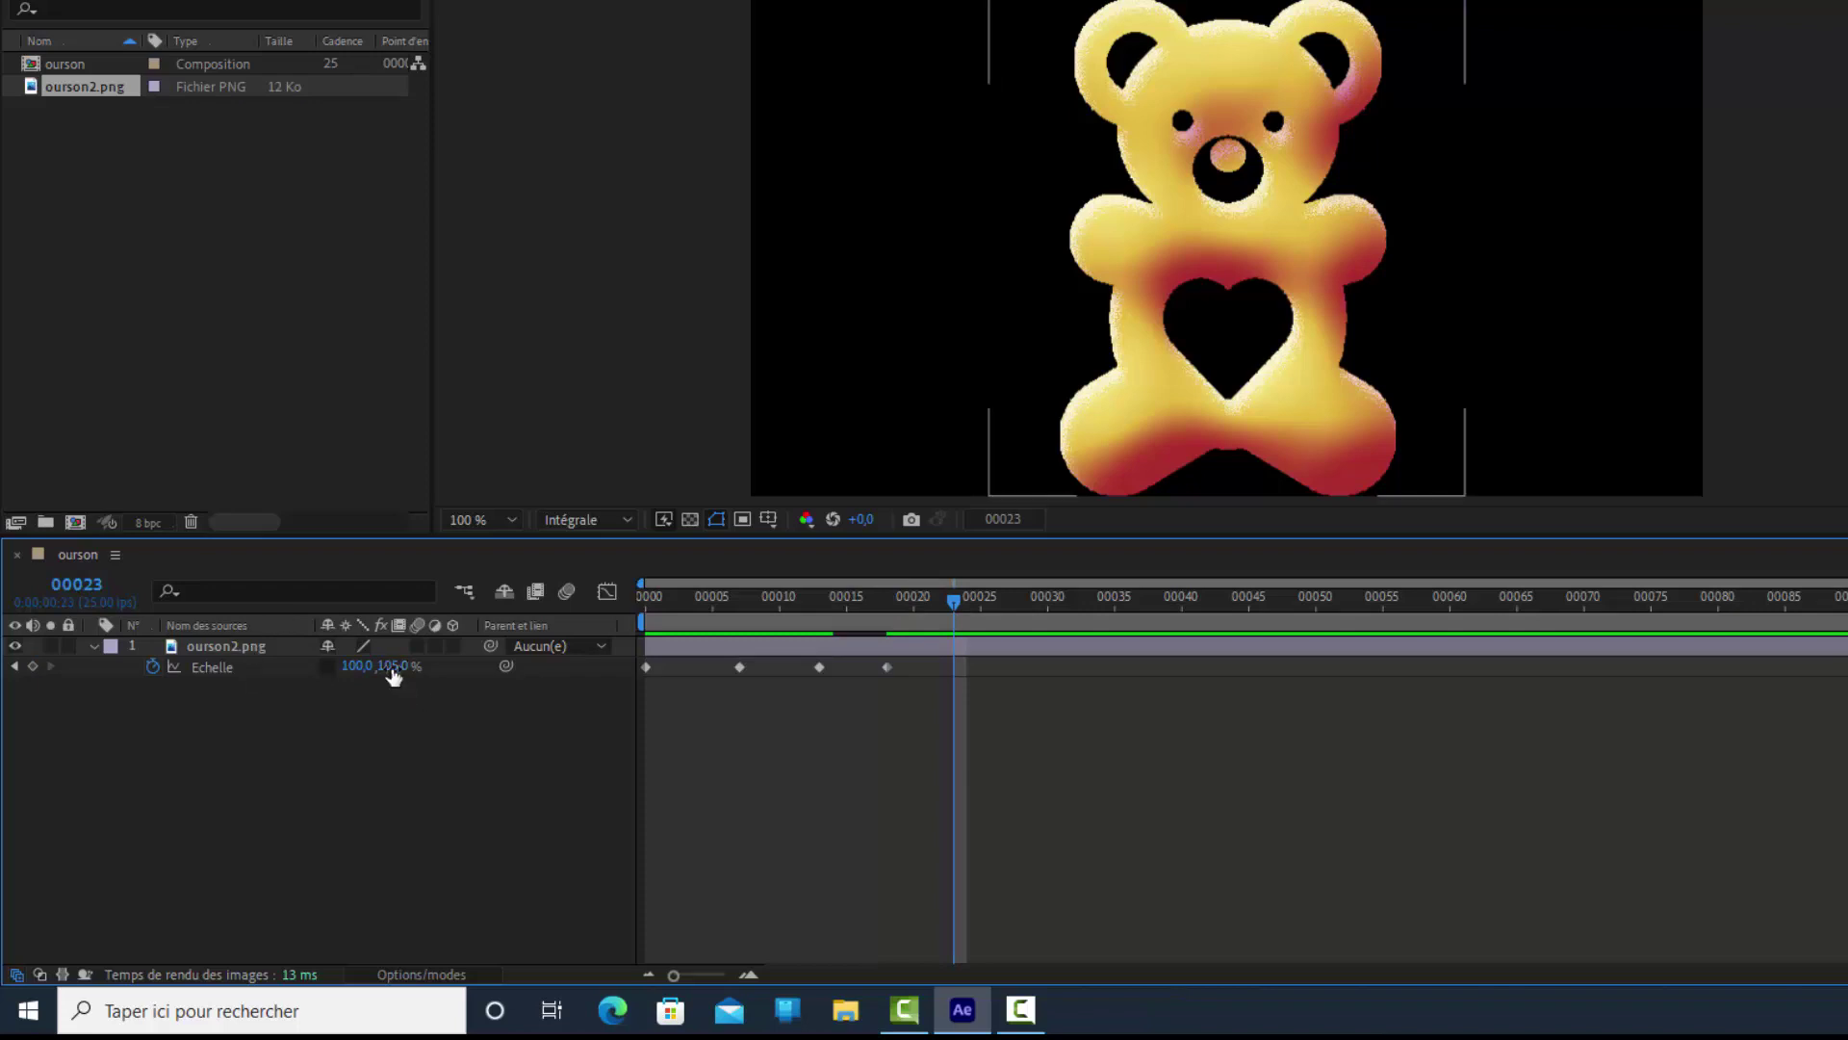
type("95")
left_click(418, 720)
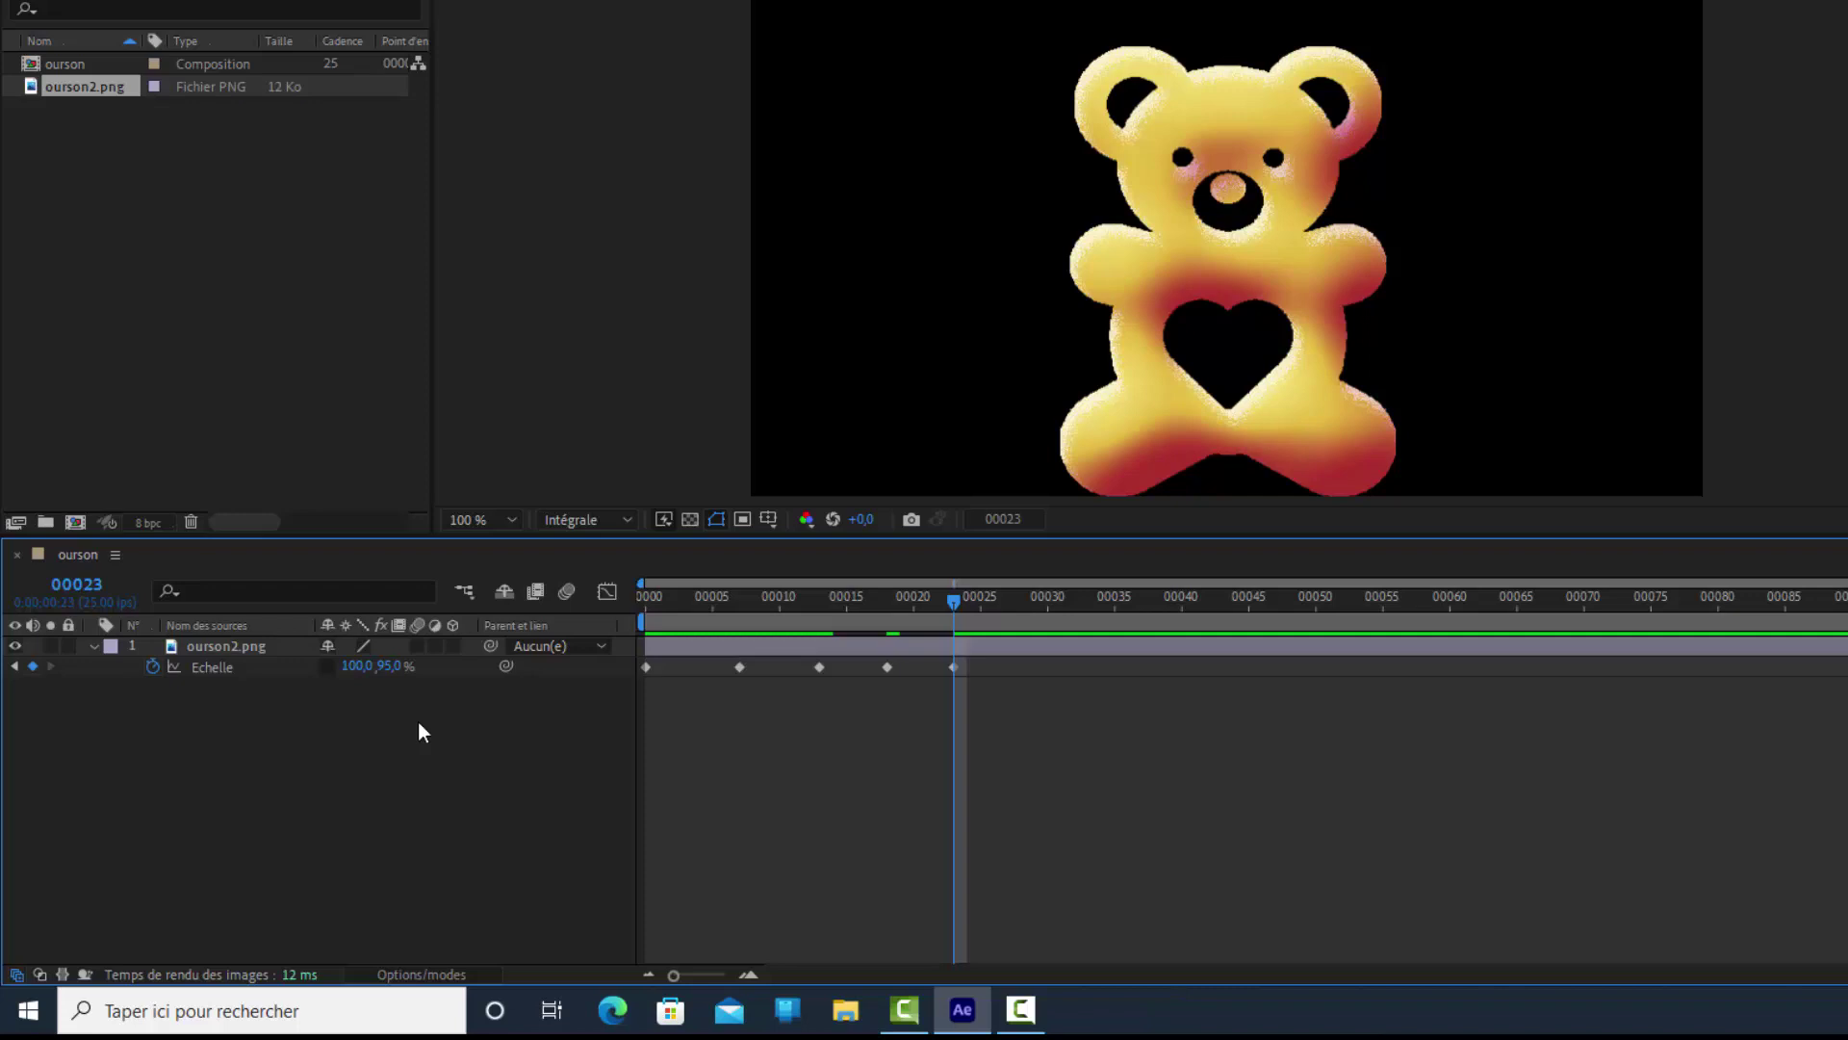
Keyframe the scale height back to 100 % on frame 28 and begin selecting the scale keyframes.
left_click(100, 588)
left_click_drag(100, 587, 183, 591)
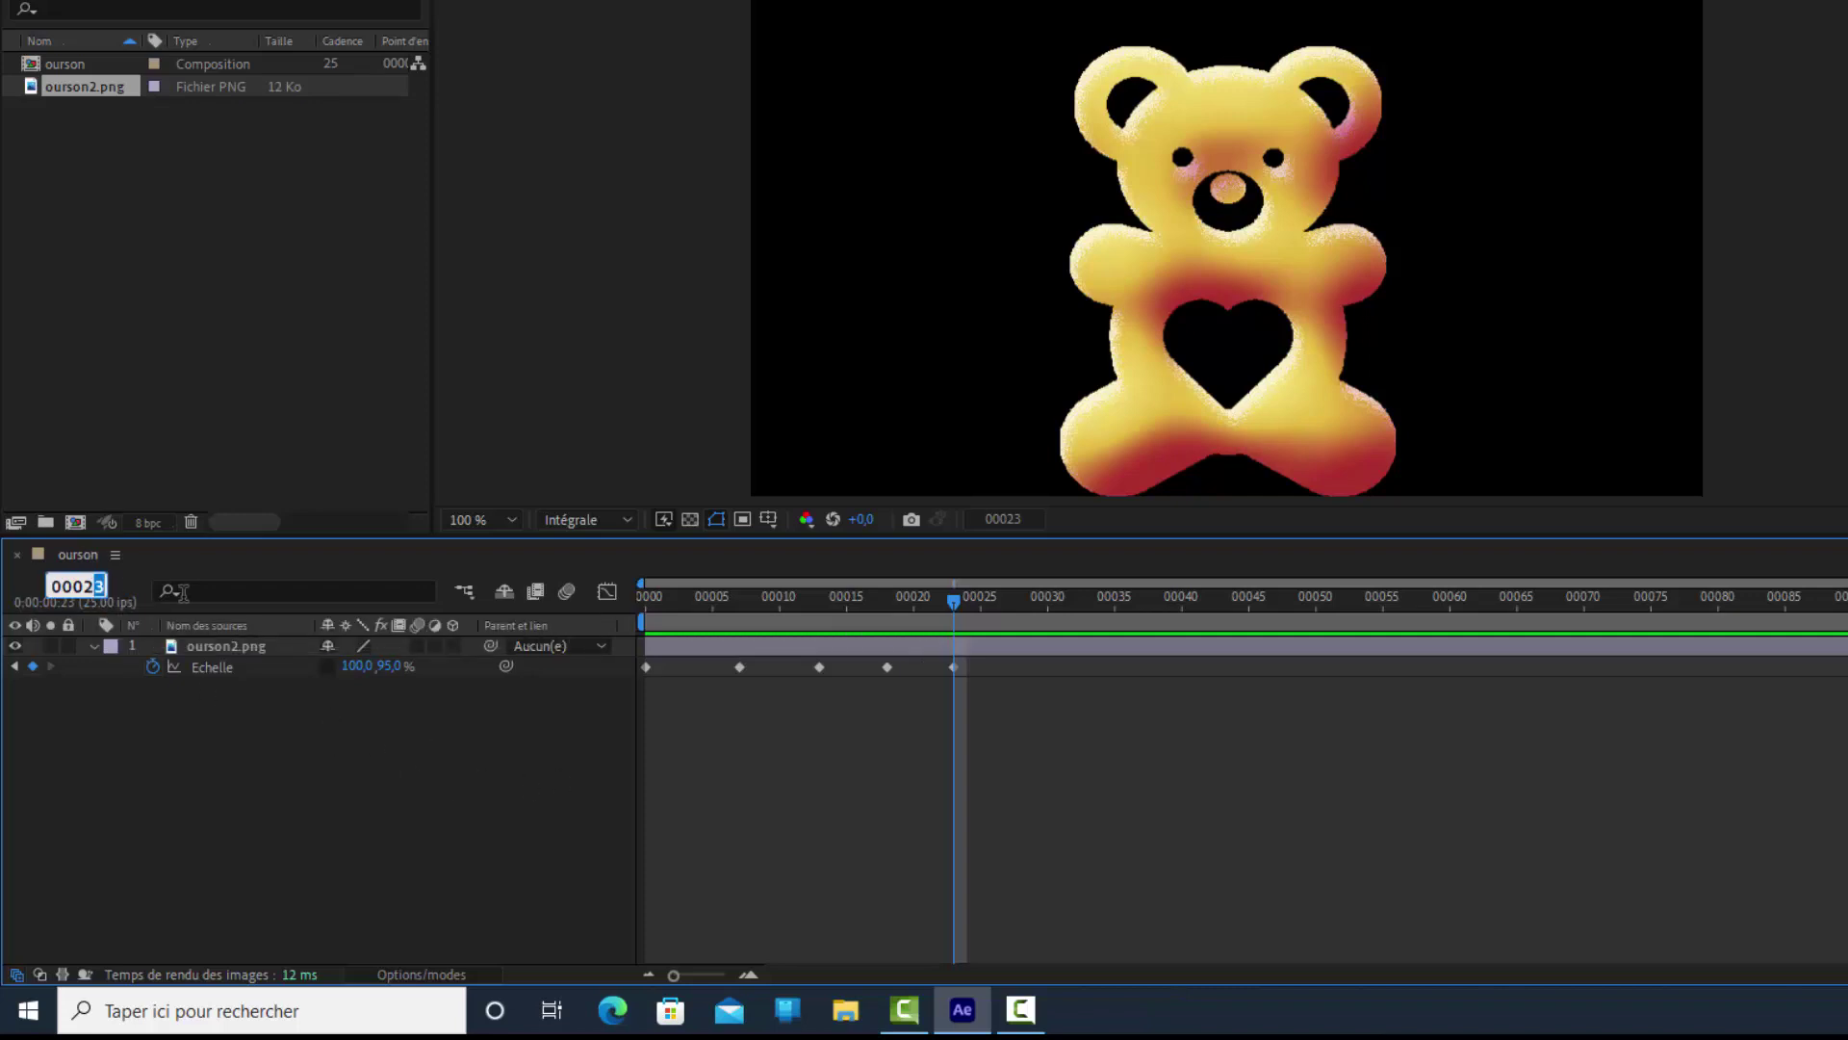
type("8")
key("Return")
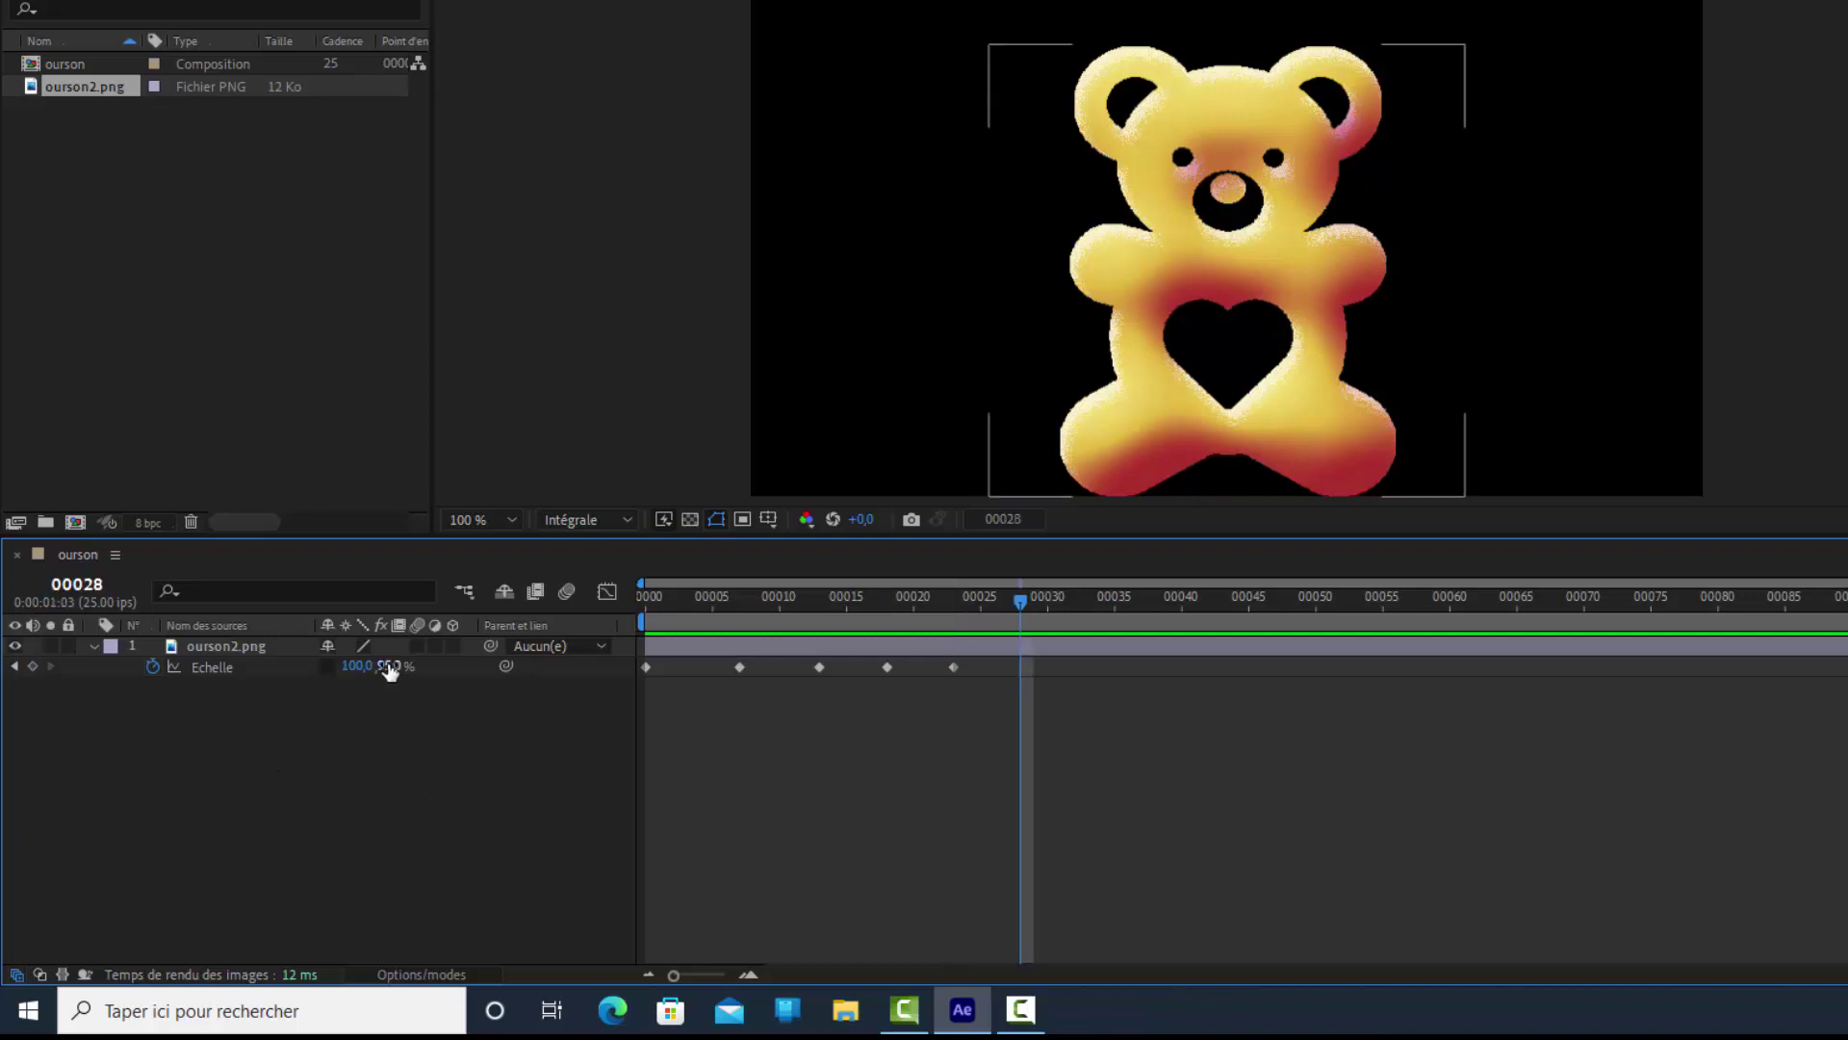
left_click(389, 666)
type("100")
left_click(384, 823)
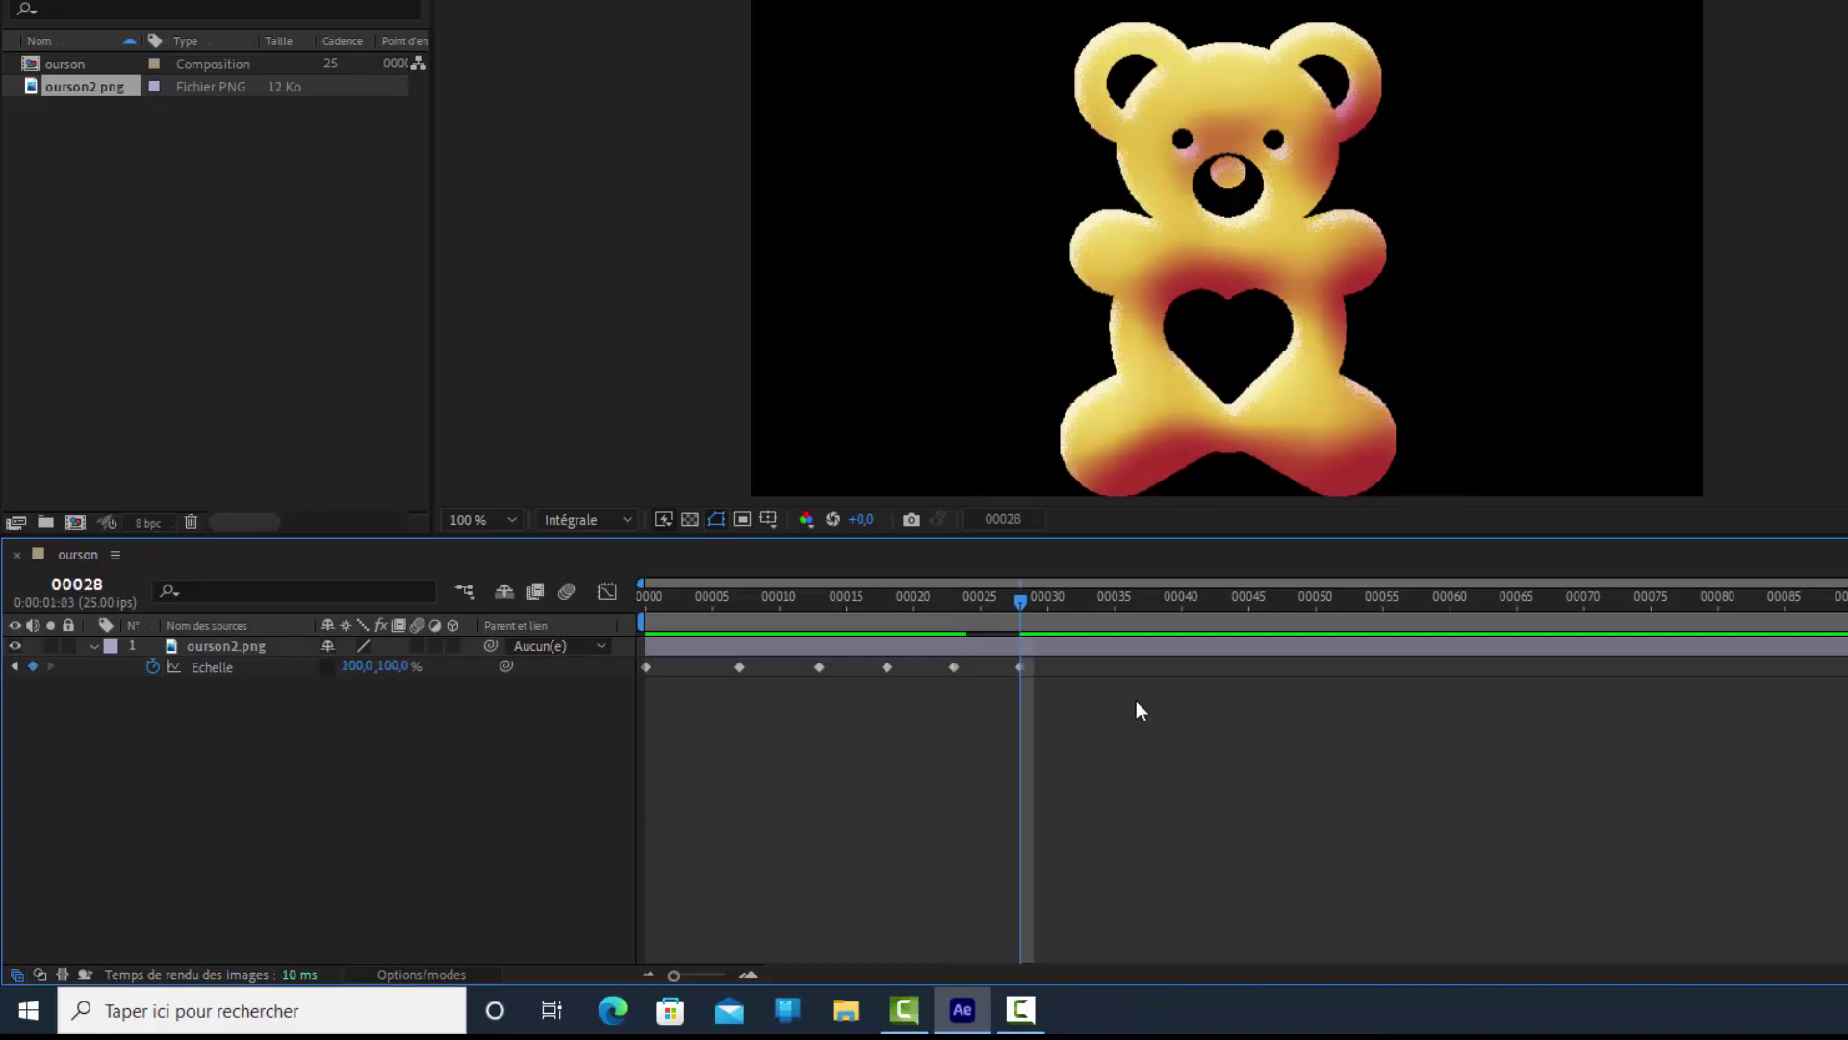
left_click_drag(1057, 662, 938, 680)
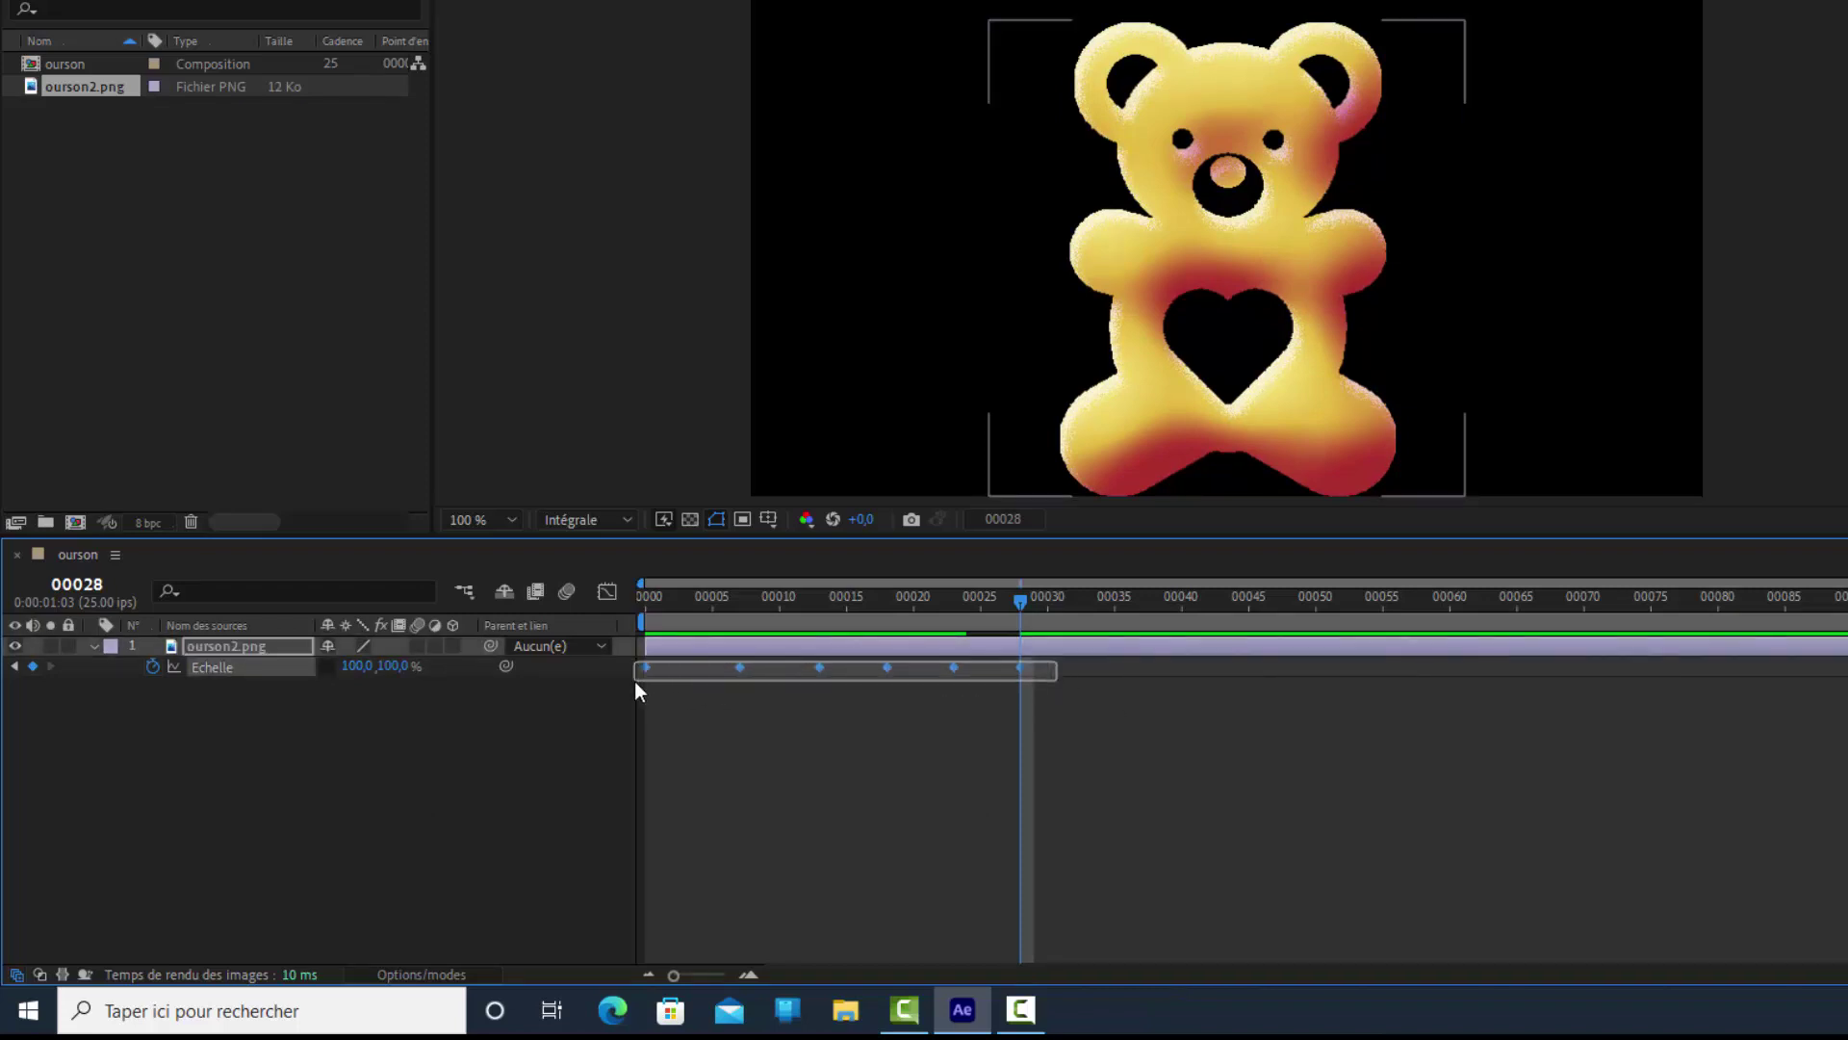
Select all six Echelle keyframes and apply Assistant d'image clé > Lissage de vitesse.
left_click_drag(936, 678, 634, 680)
right_click(740, 667)
mouse_move(838, 962)
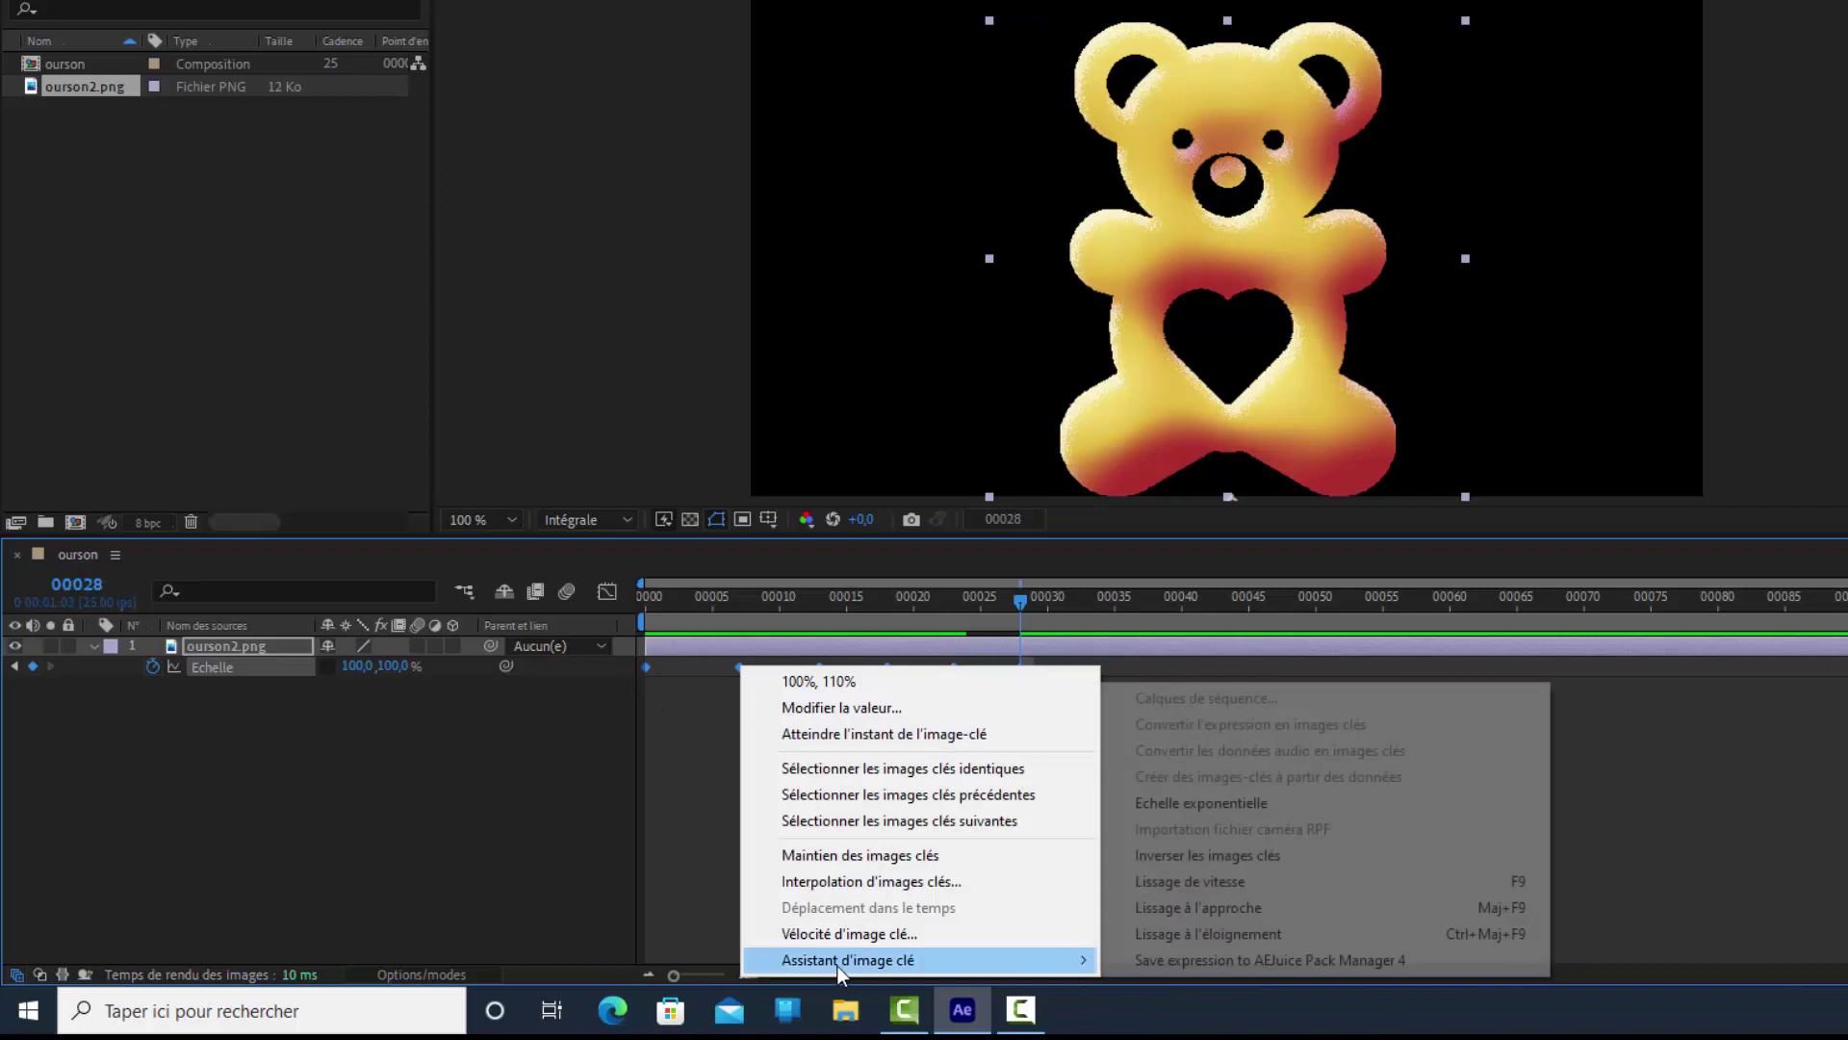
left_click(1202, 881)
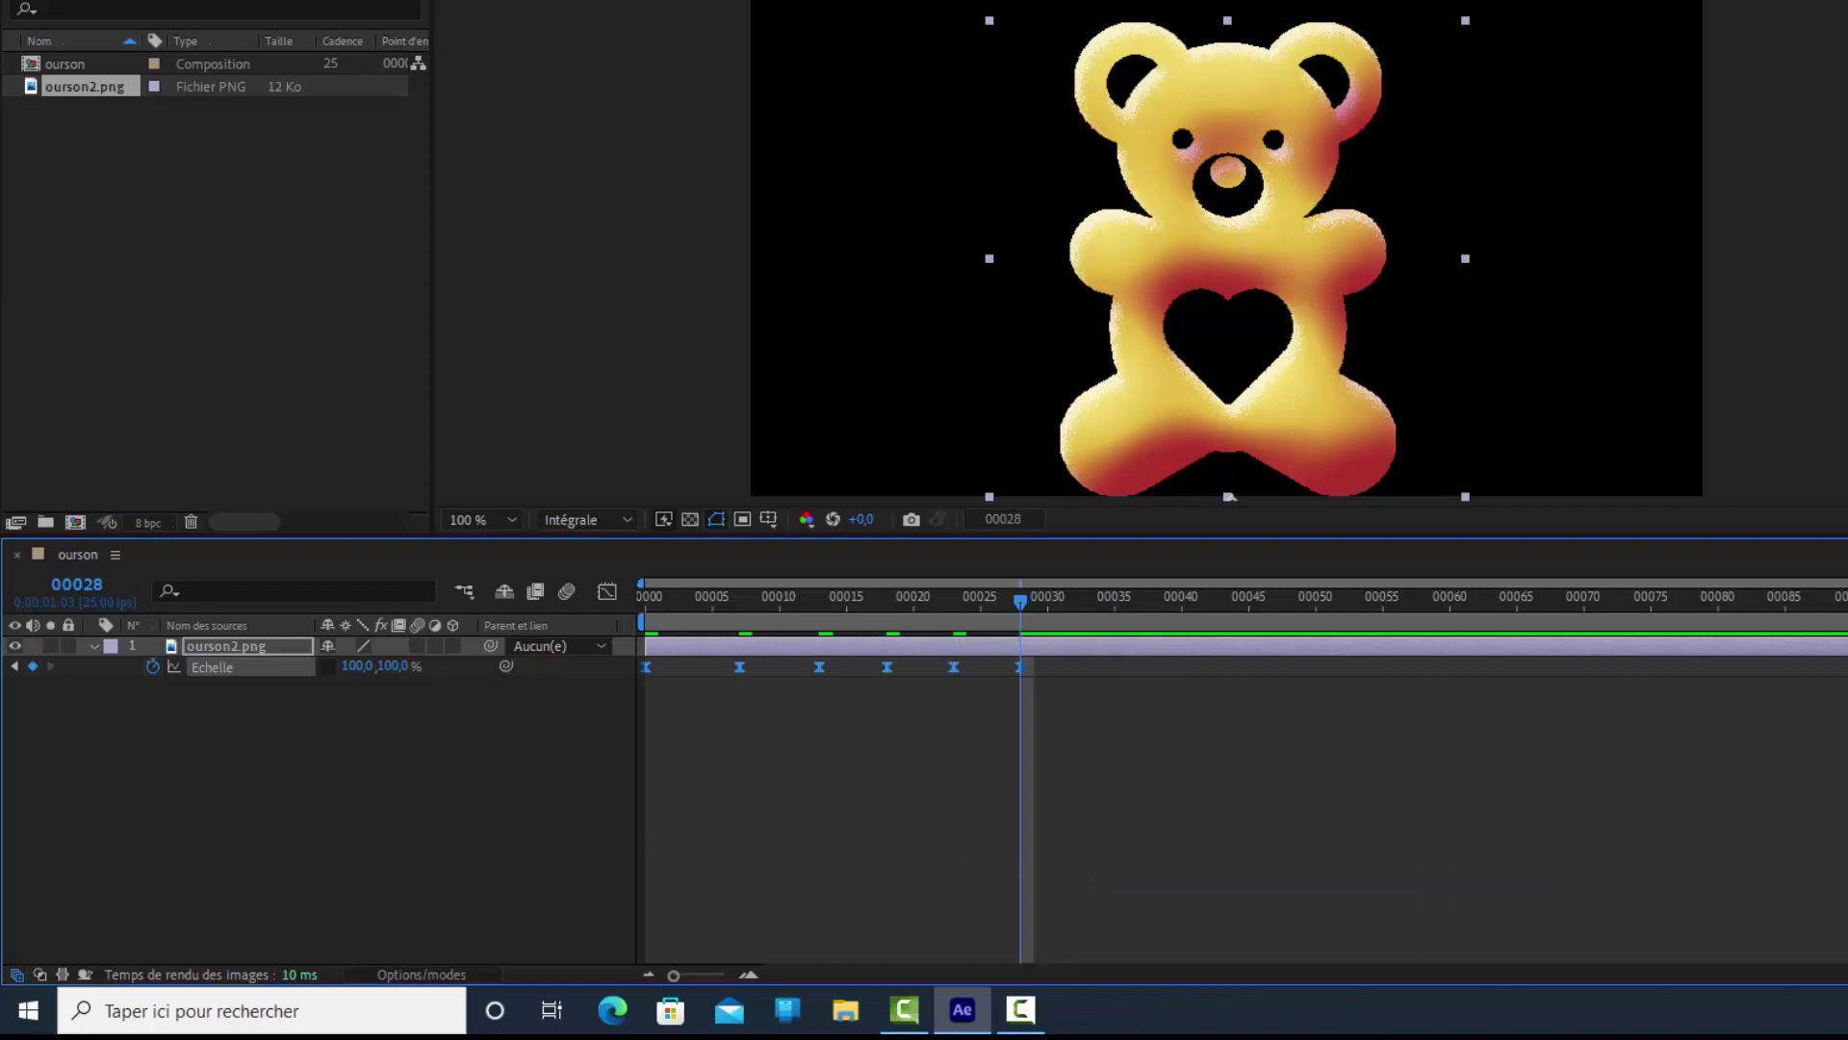
Apply a Déformation effect to the bear in Renflement style on the Vertical axis, curvature 50.
left_click(299, 0)
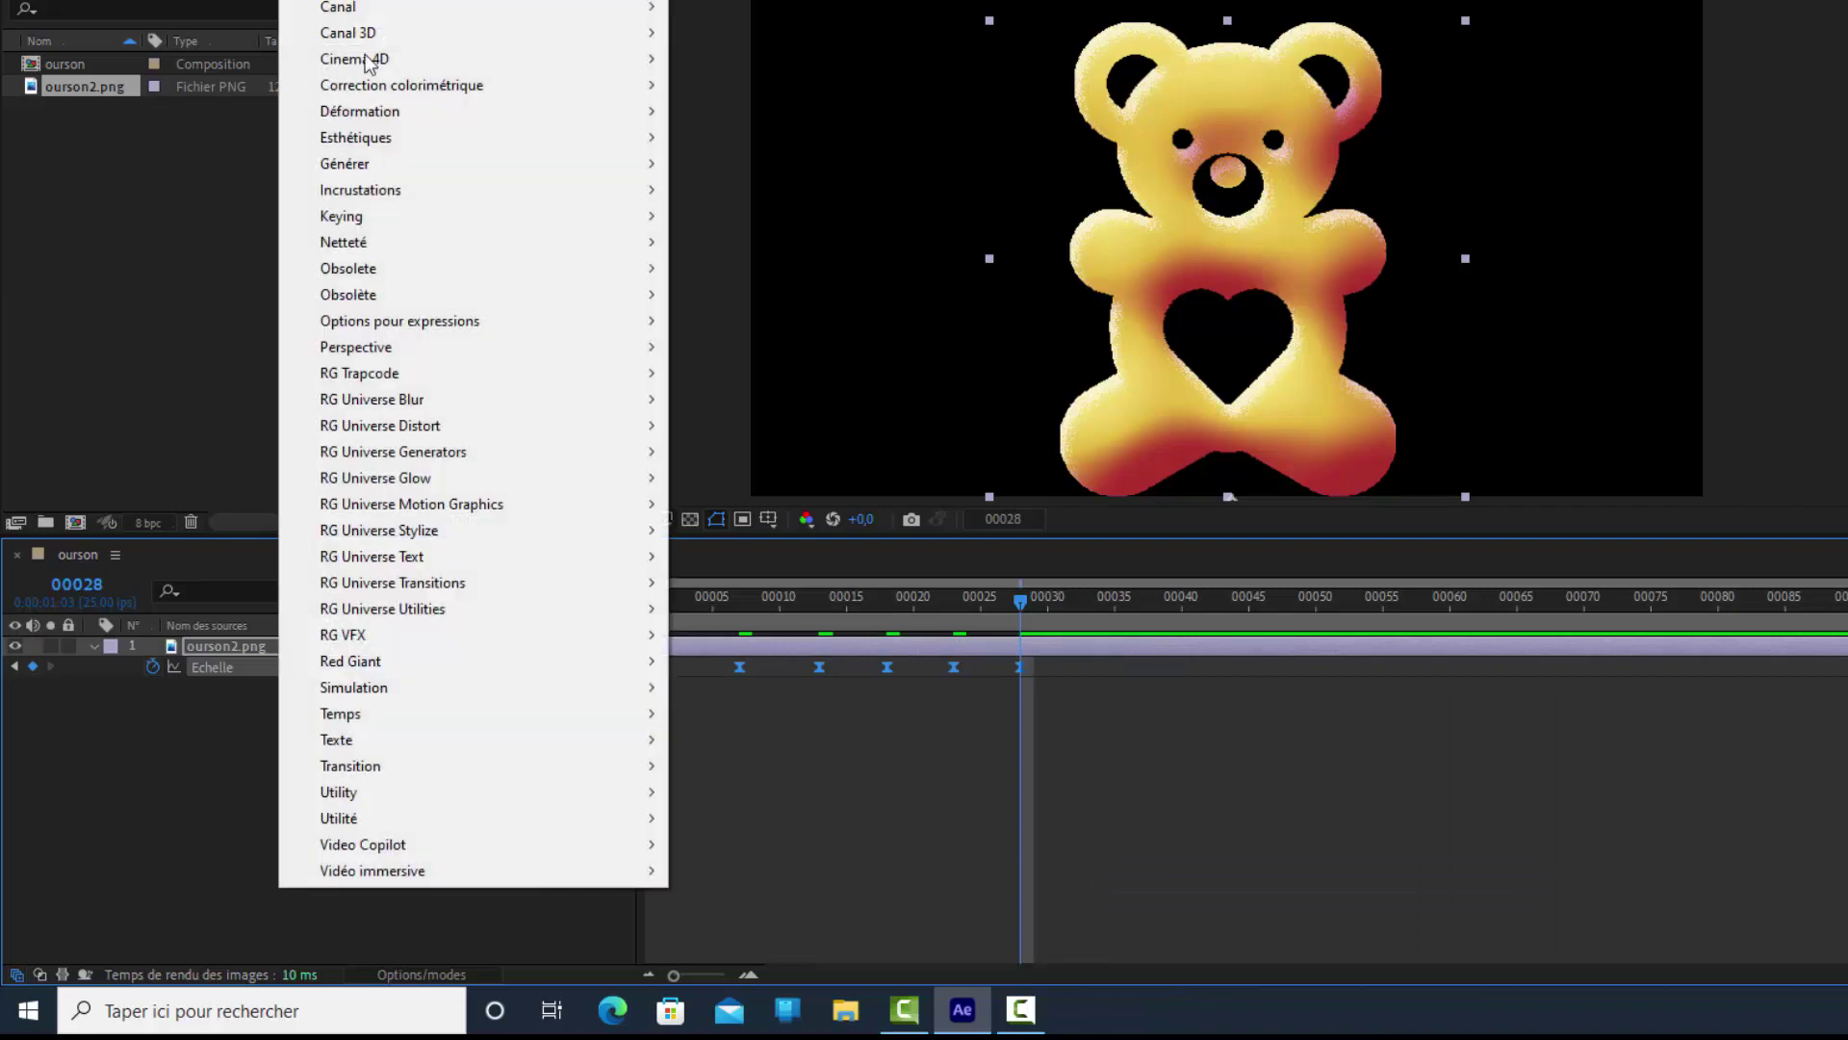
mouse_move(370, 115)
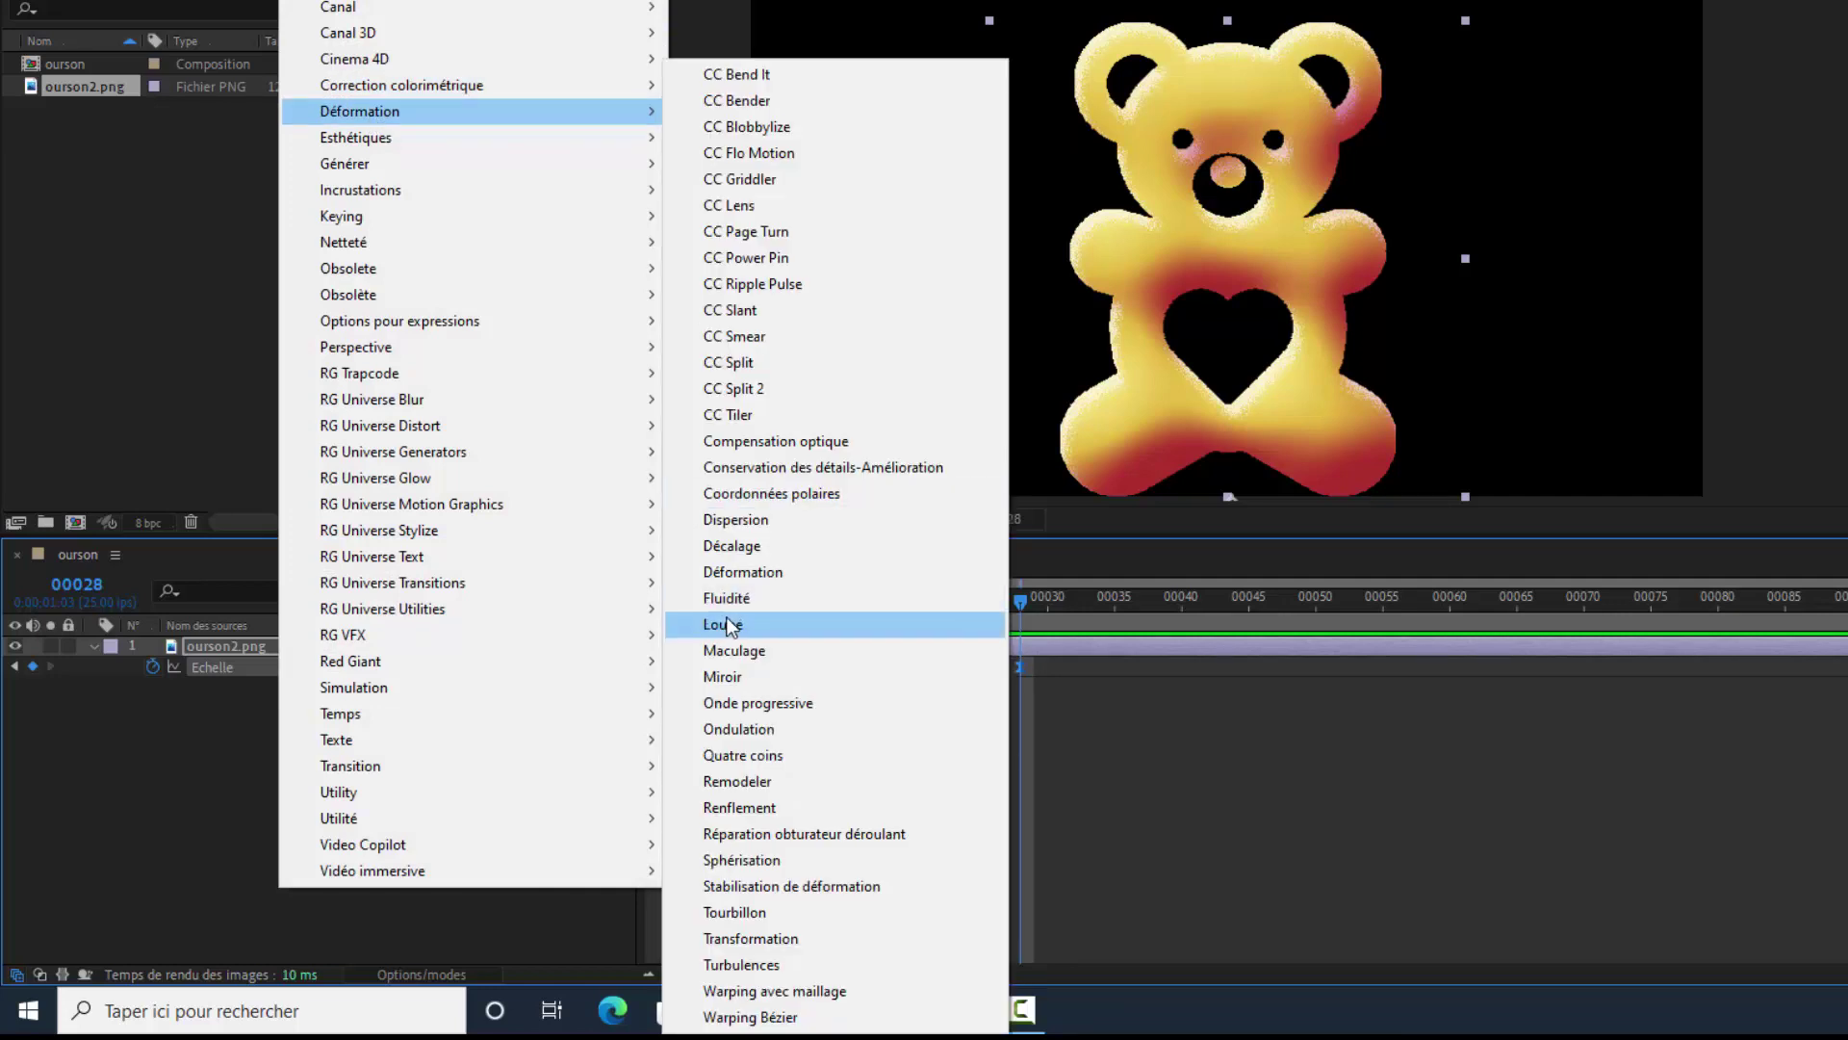
left_click(741, 576)
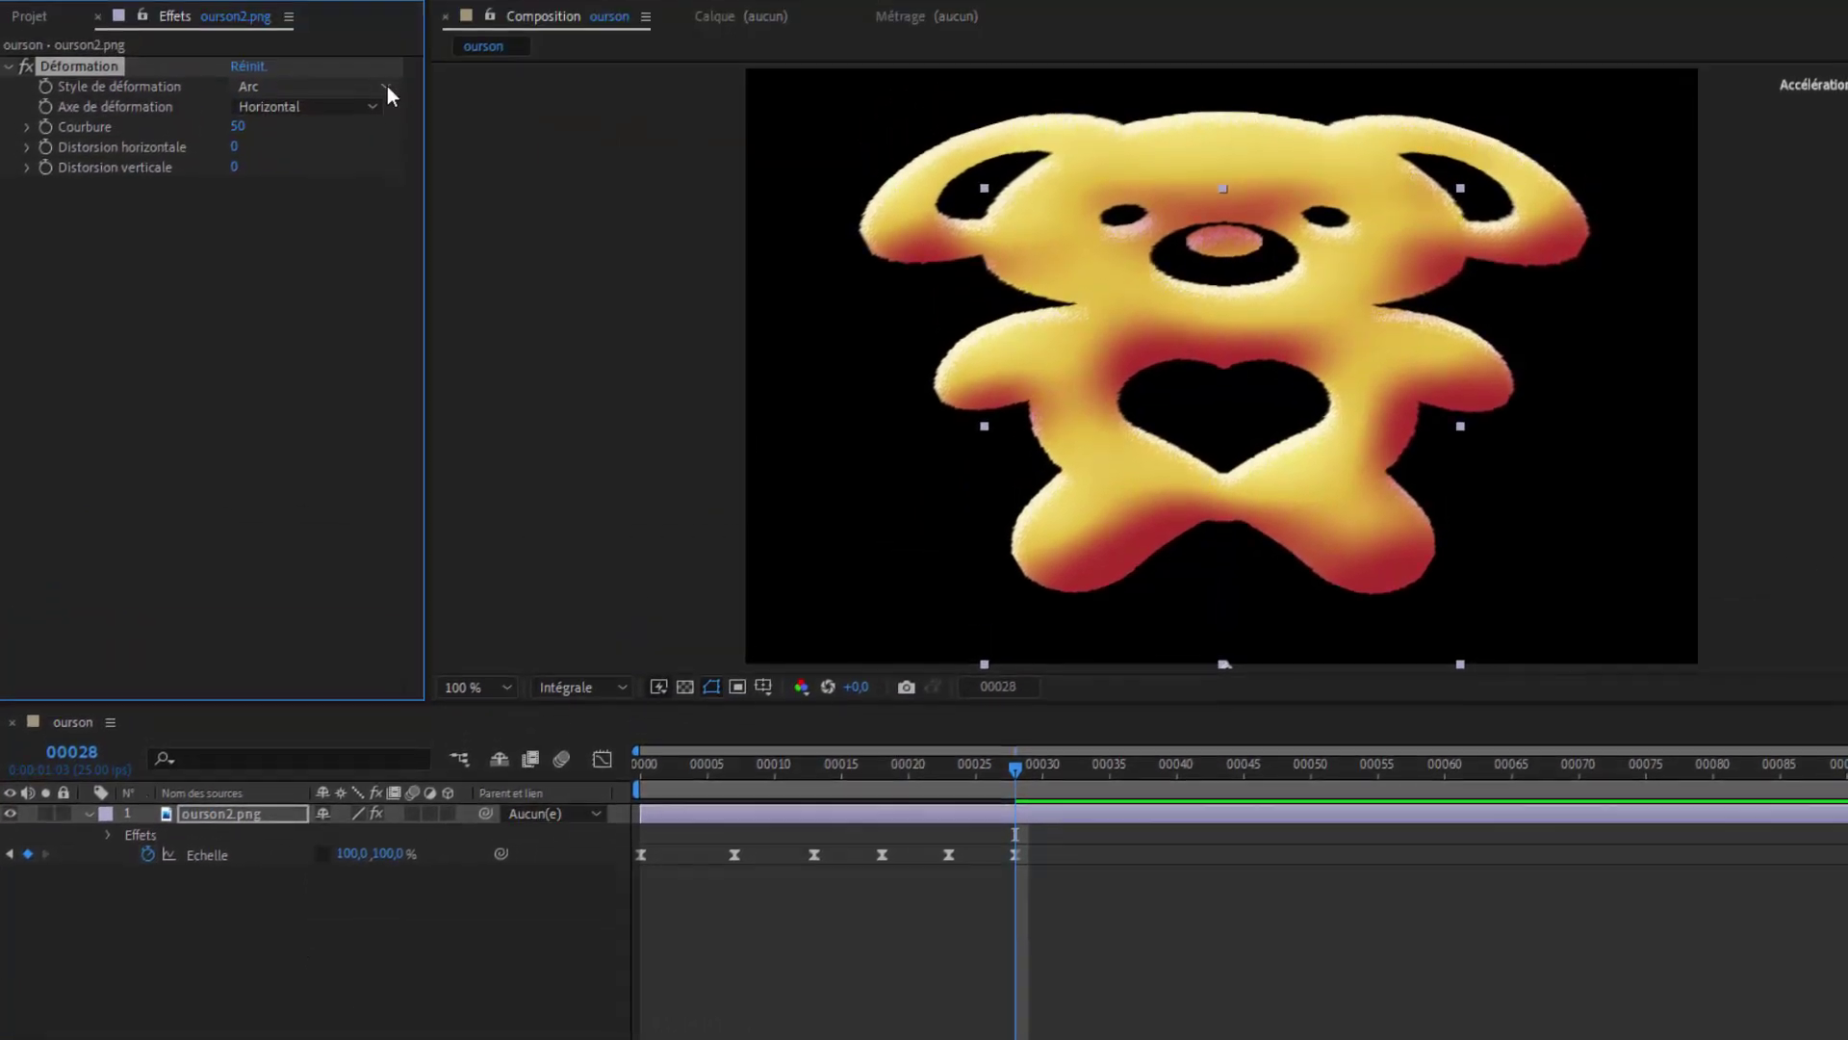
left_click(317, 169)
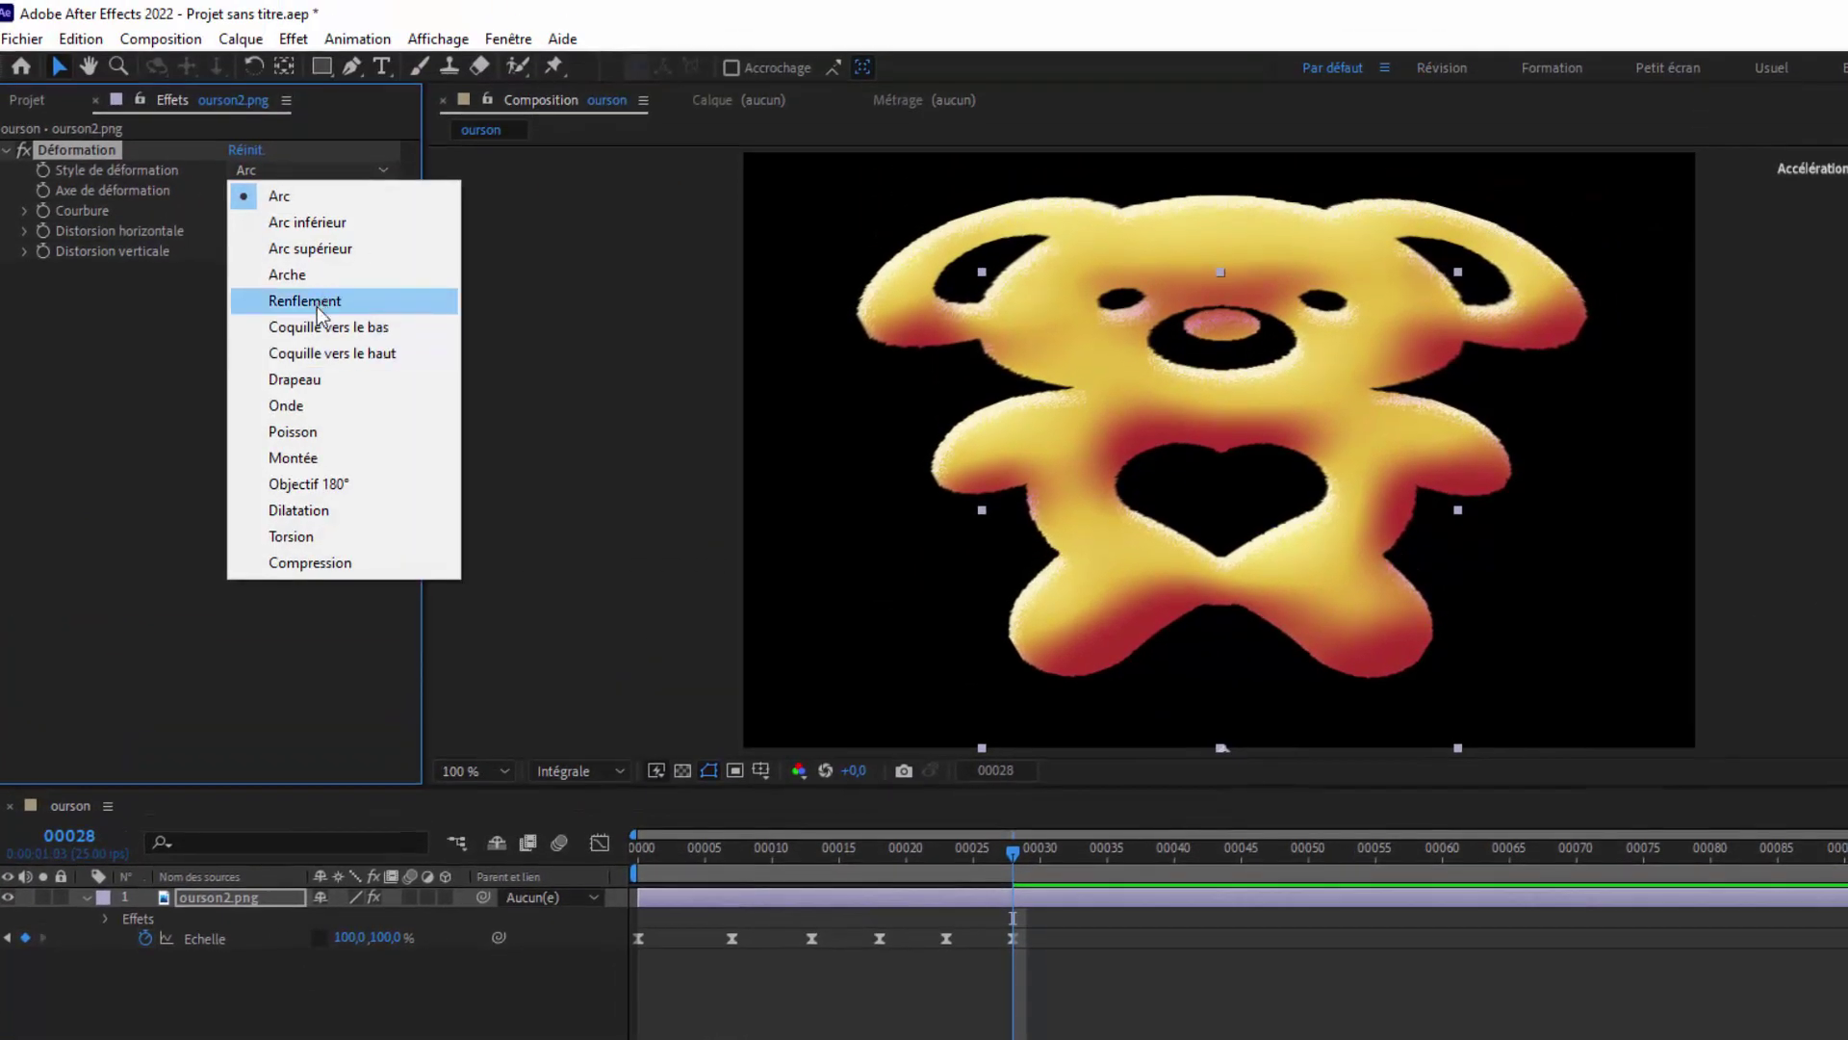
left_click(318, 301)
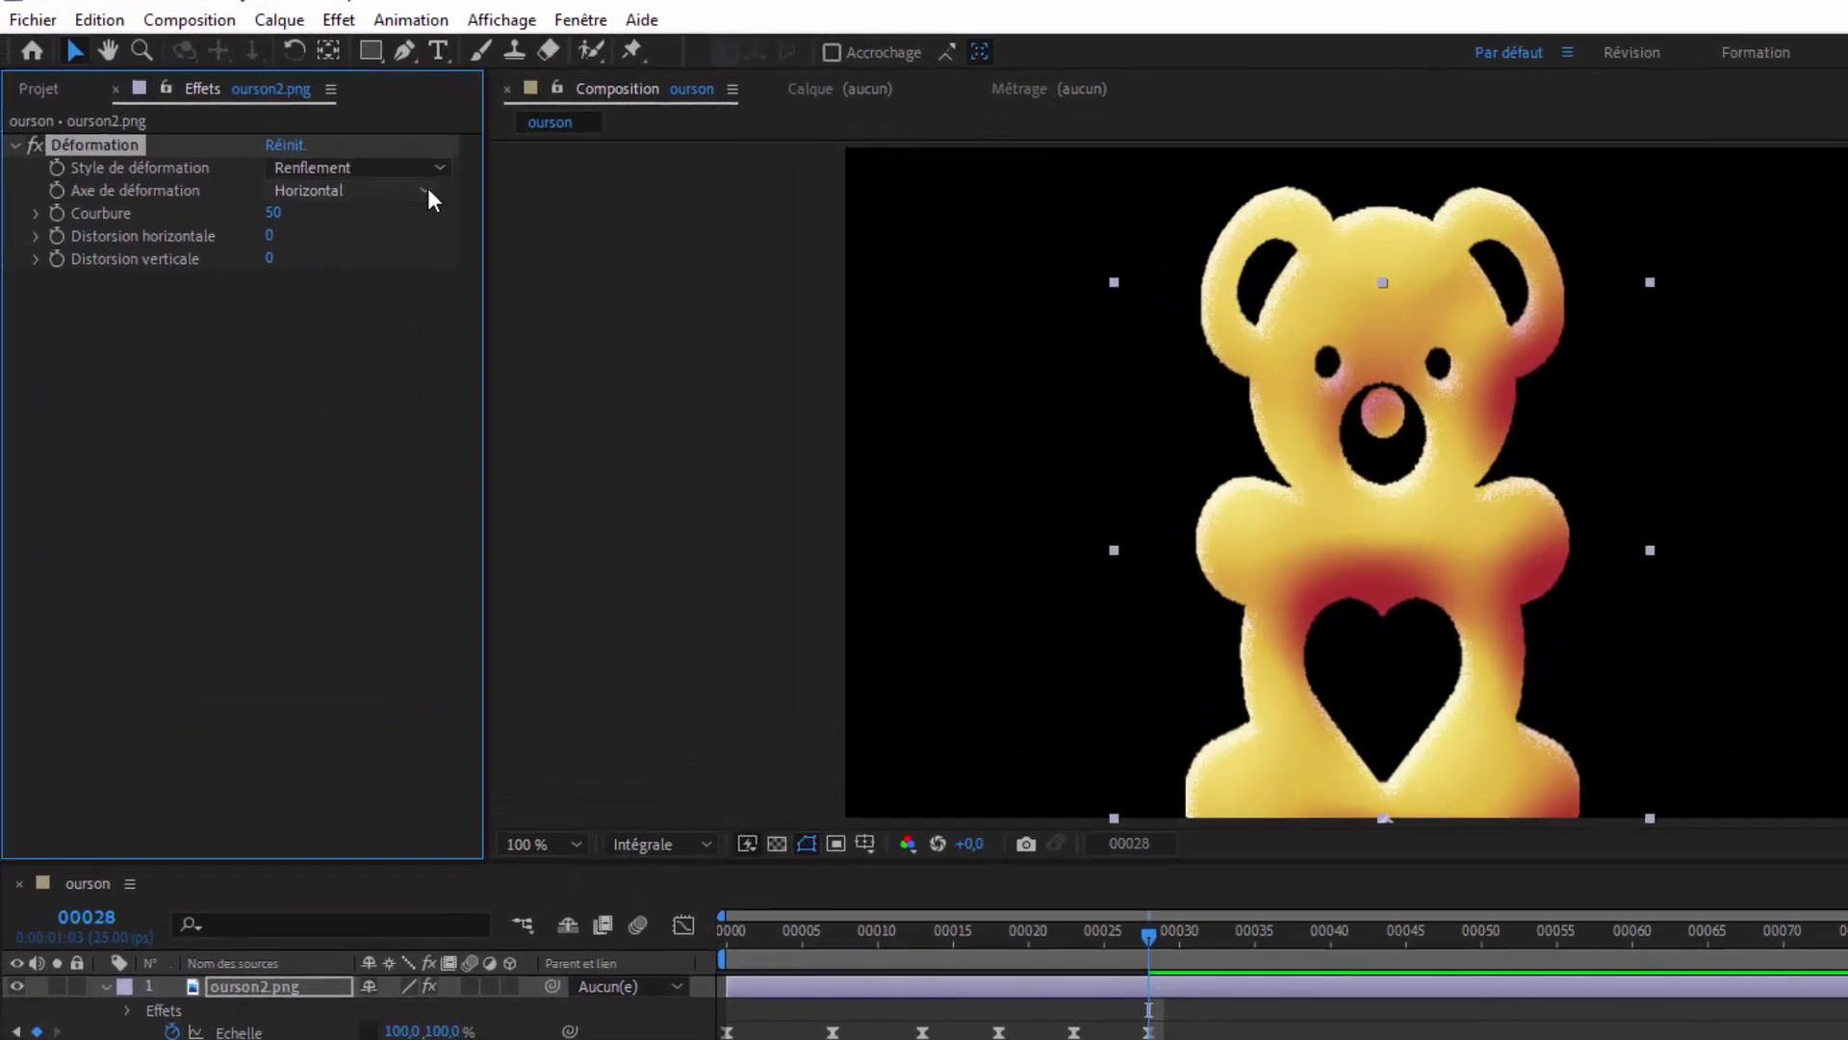
left_click(427, 190)
left_click(308, 383)
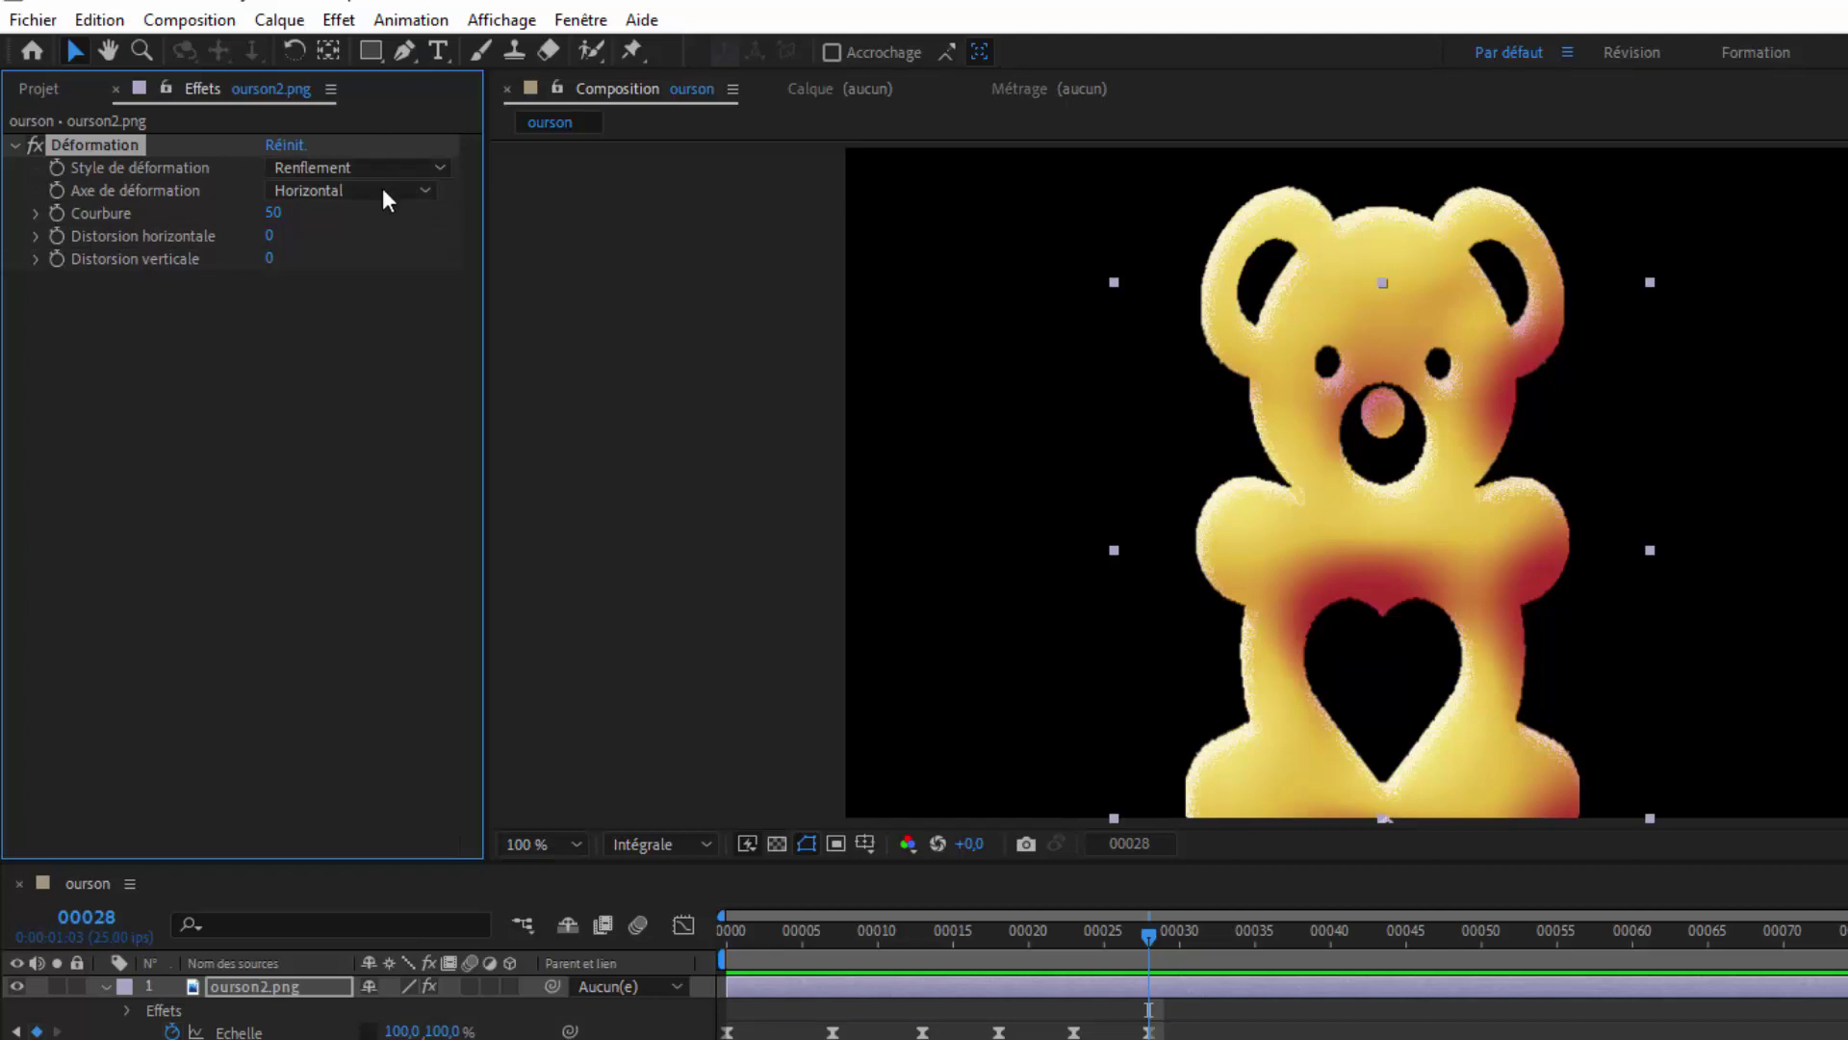
left_click(425, 192)
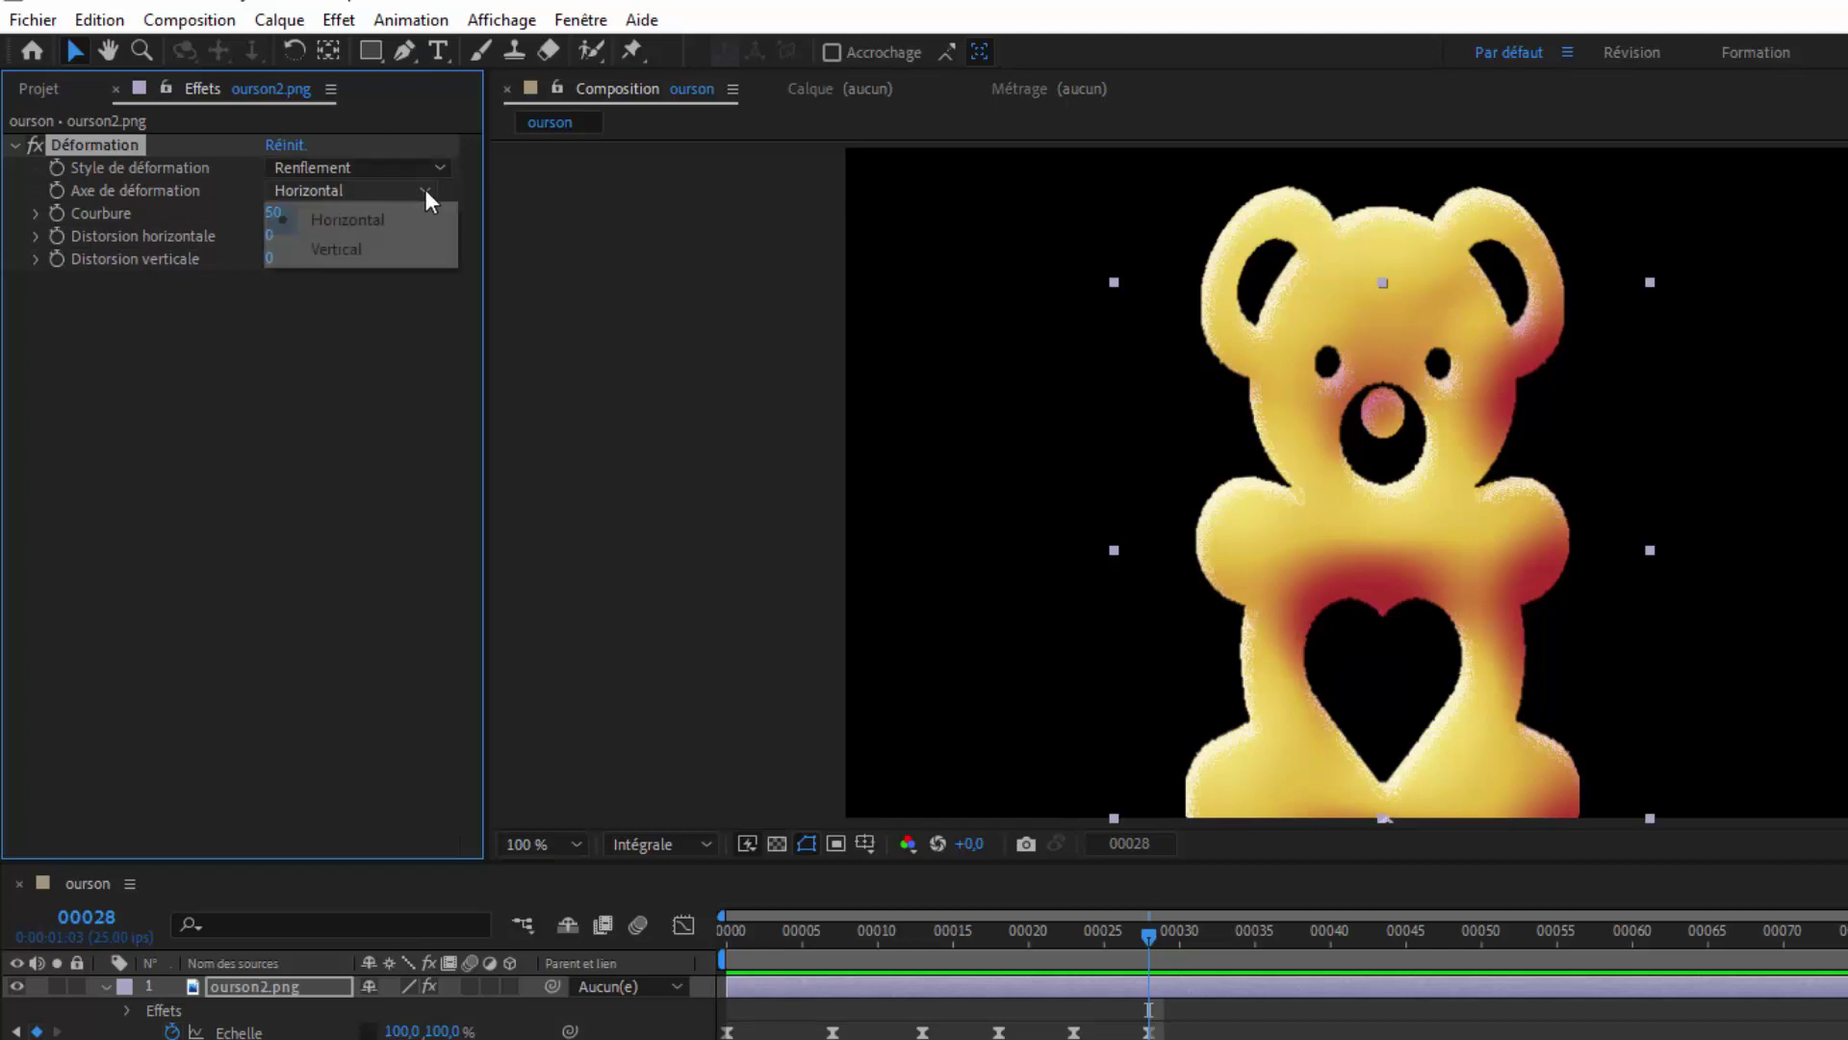
left_click(343, 247)
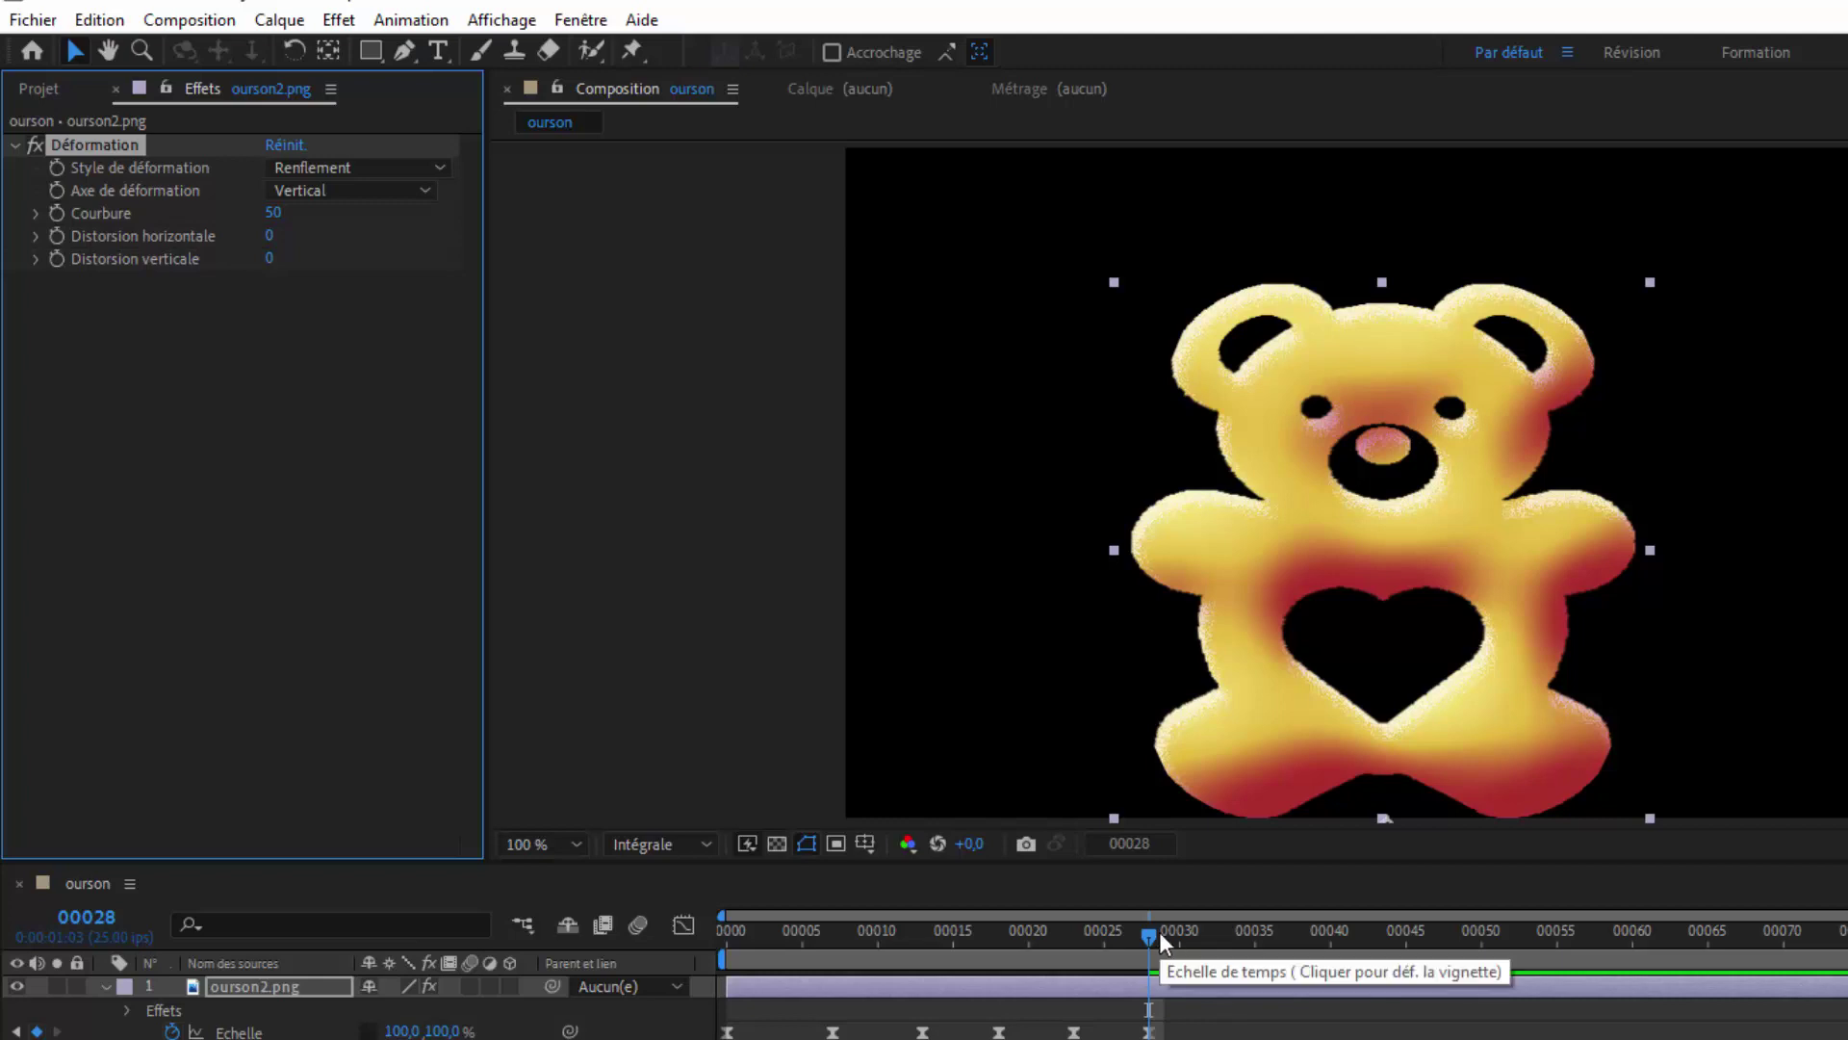
key("Home")
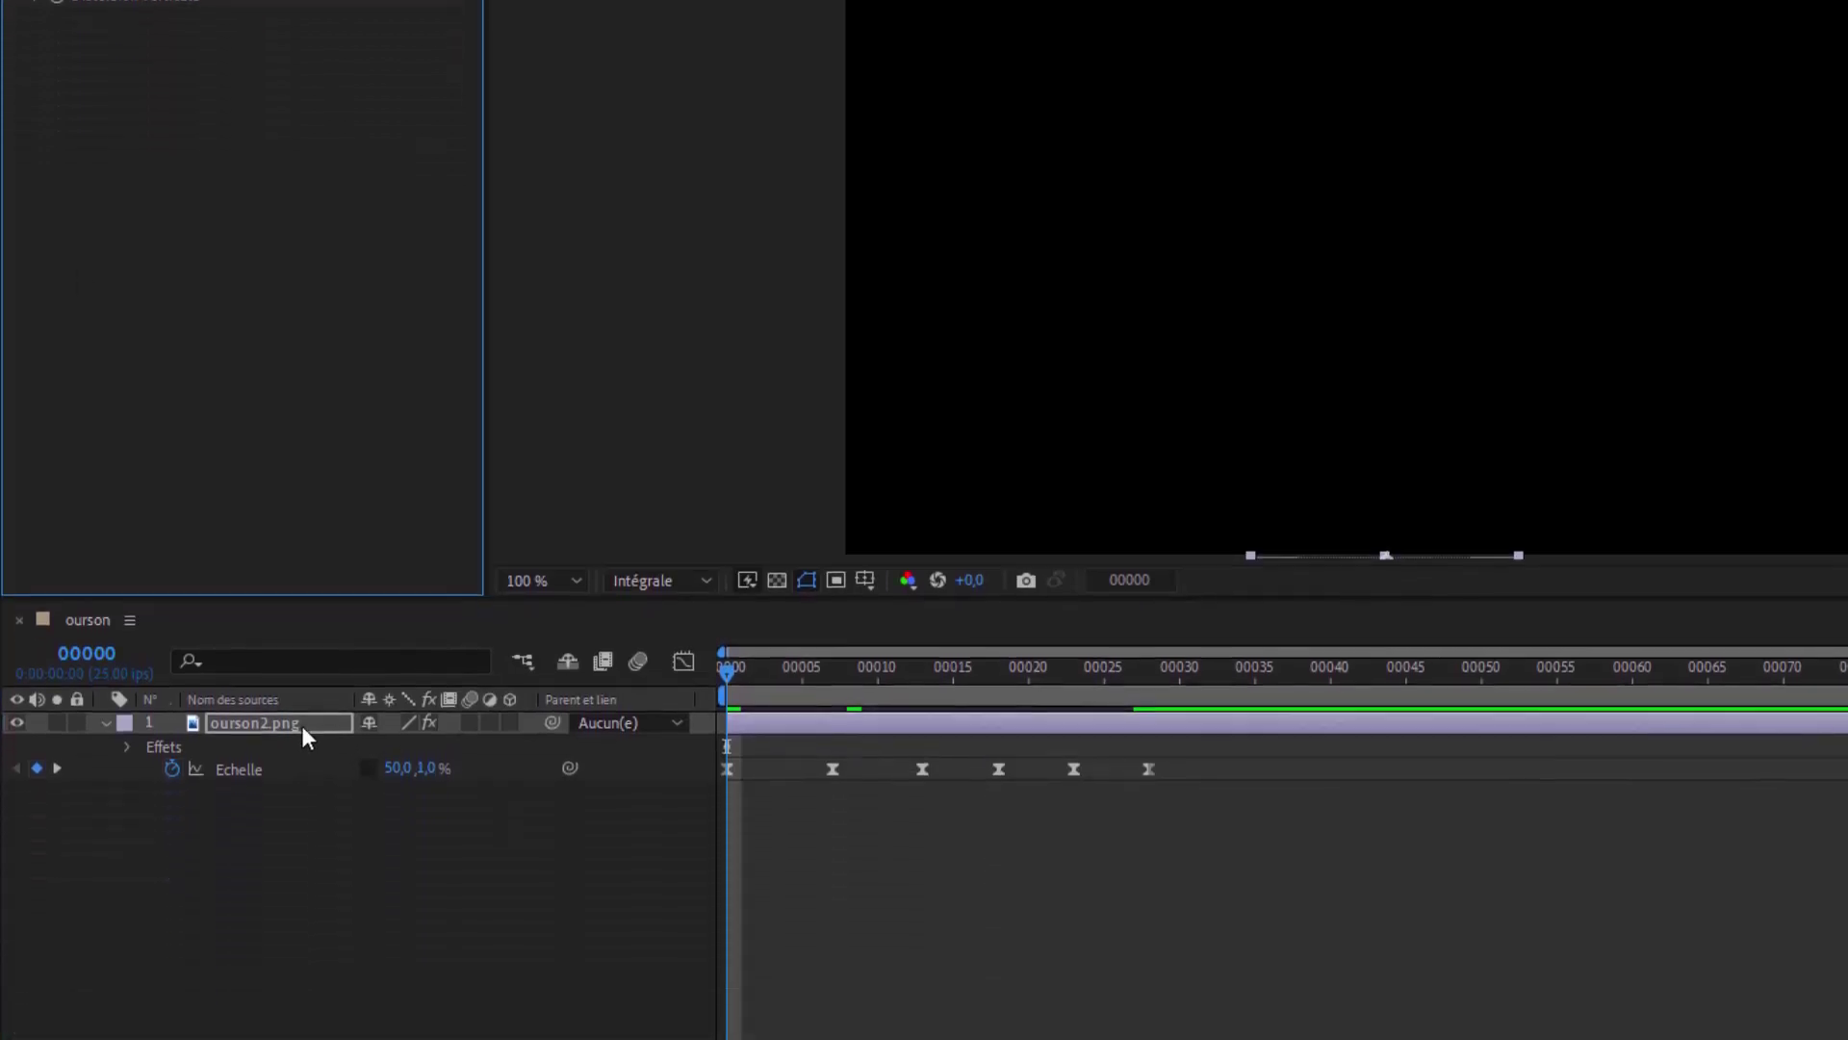
Show the bear layer's animated properties with U and move the playhead to frame 7.
left_click(302, 725)
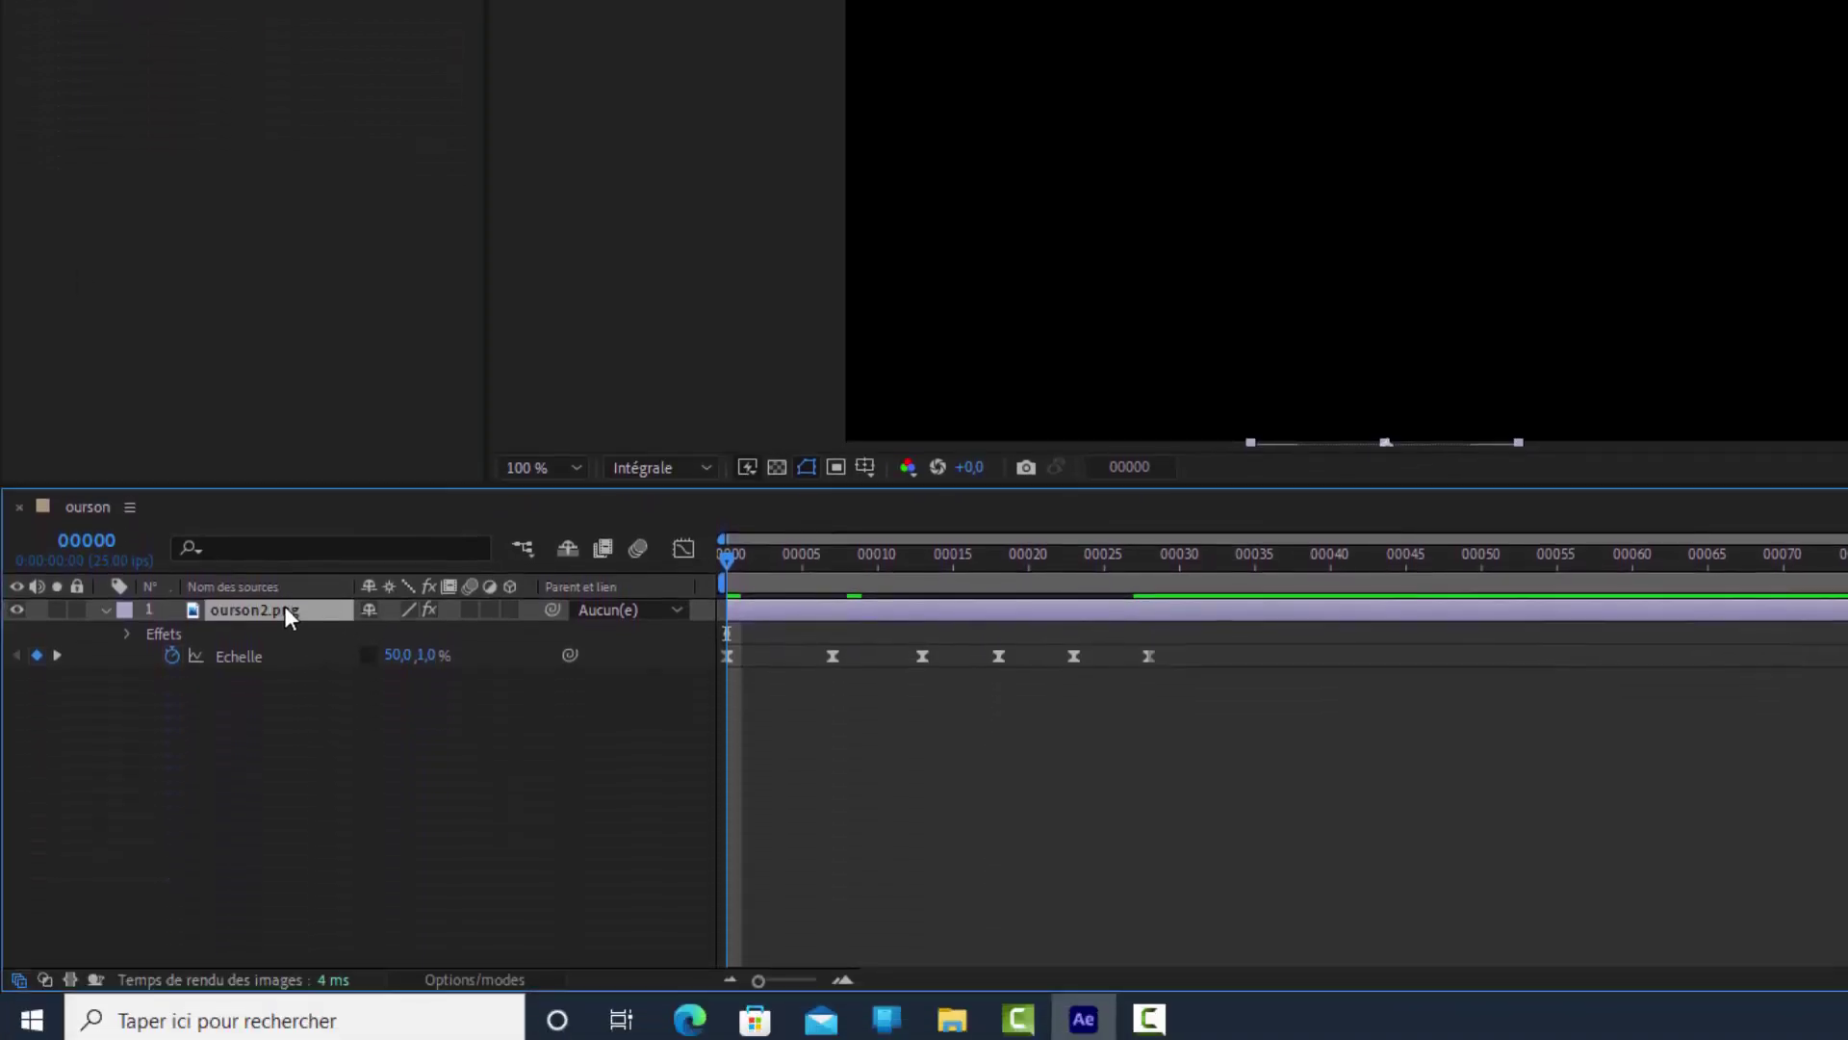
key("u")
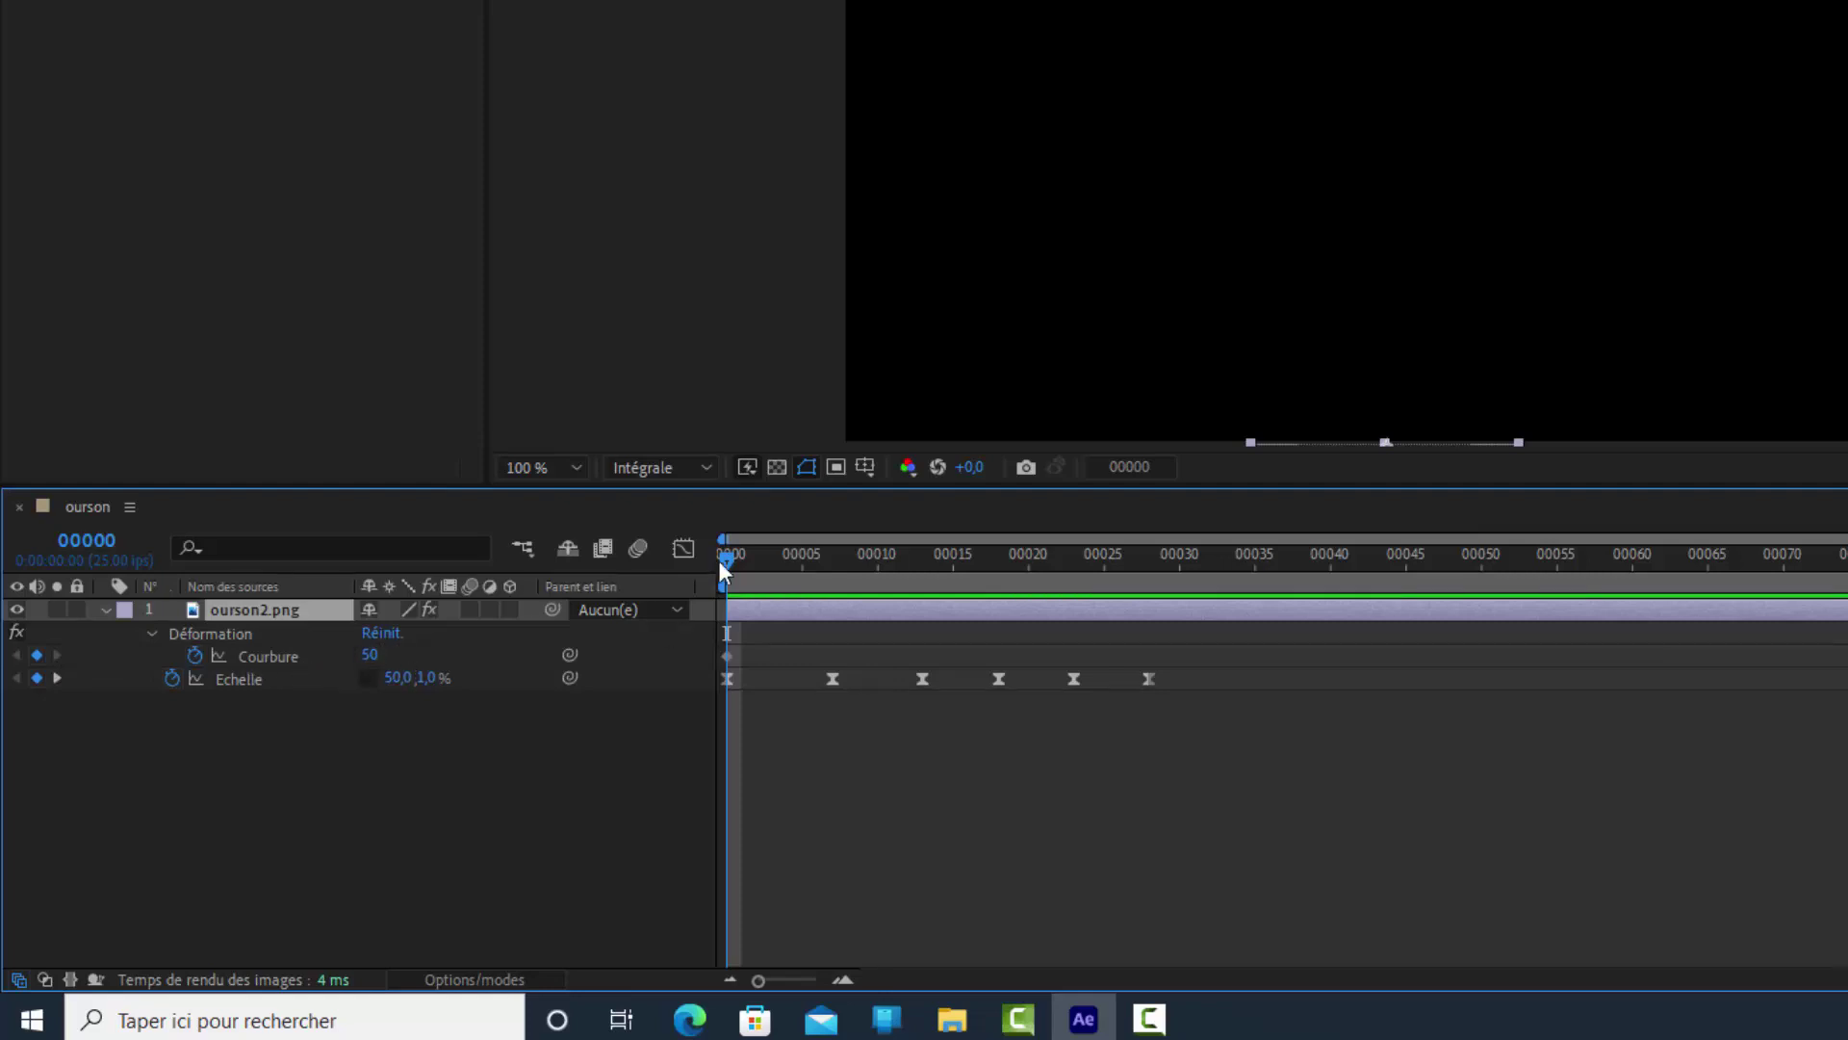
left_click_drag(724, 558, 833, 559)
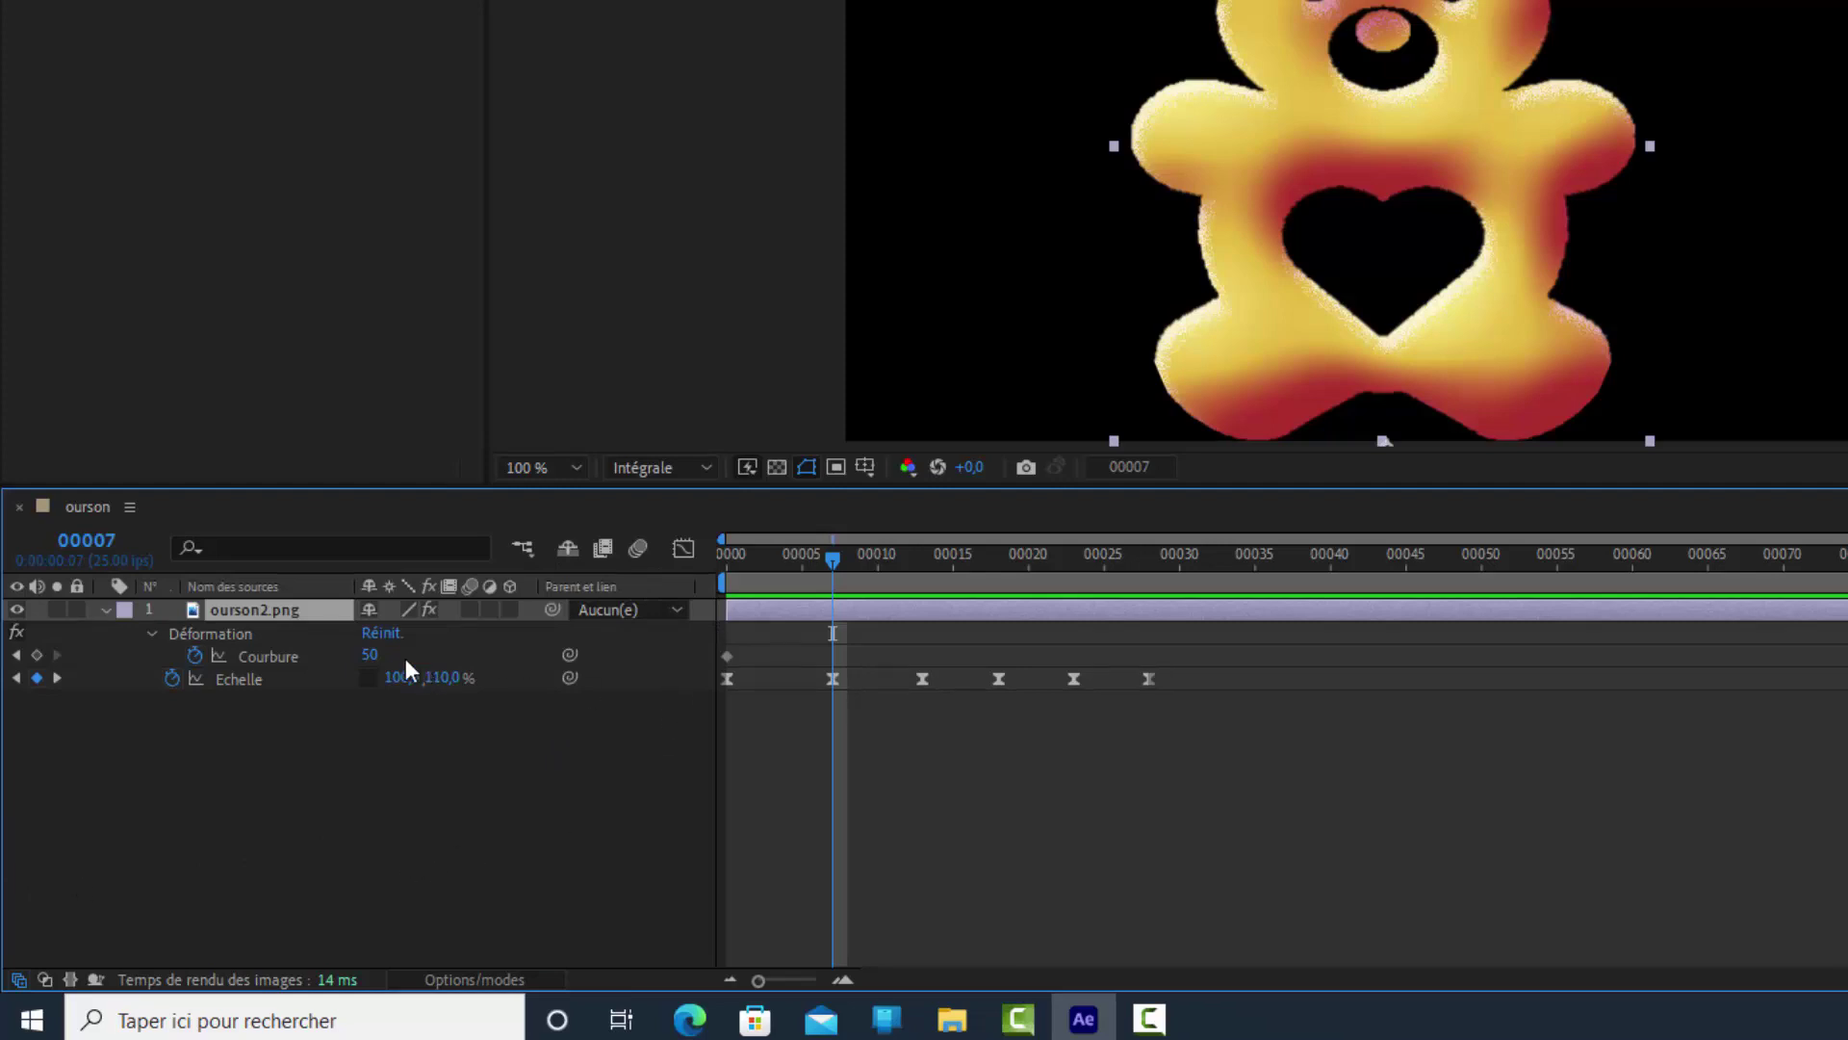
Add Courbure keyframes of -35 at frame 7 and 30 at frame 13.
left_click(370, 654)
type("-35")
left_click(768, 645)
left_click(923, 556)
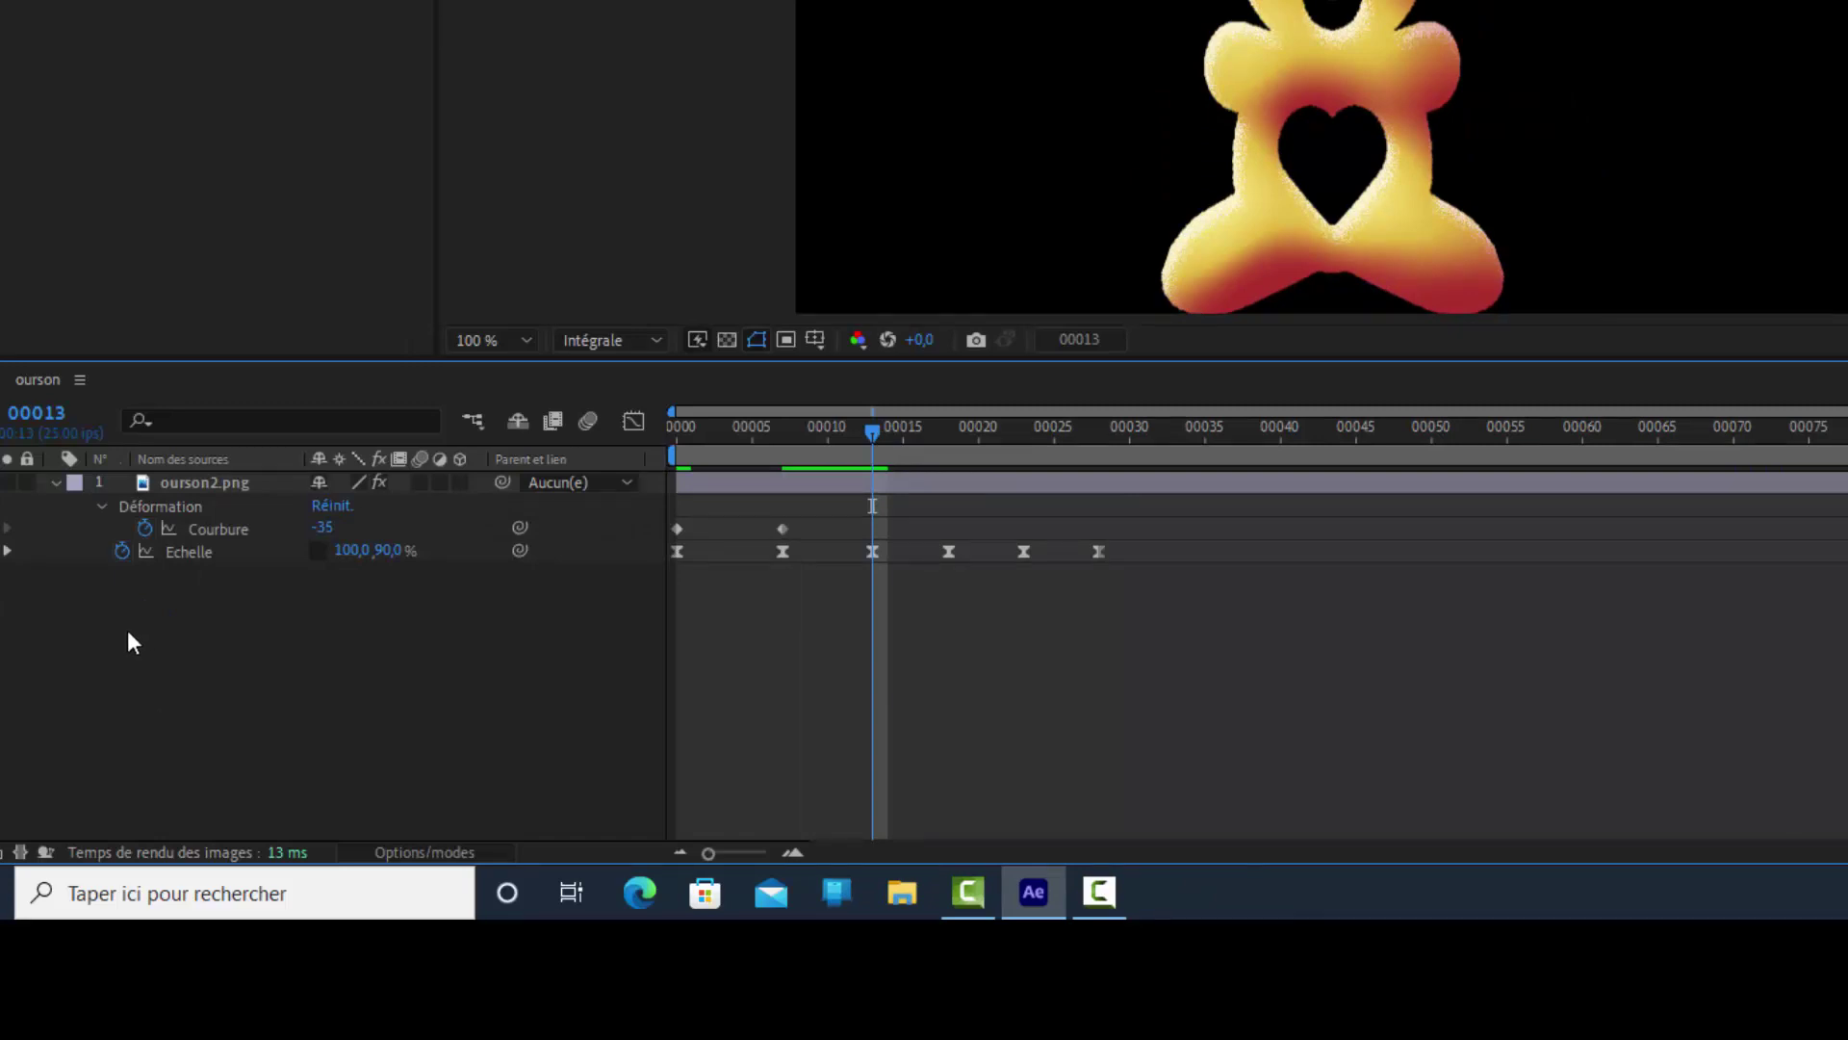
left_click(375, 546)
left_click(323, 530)
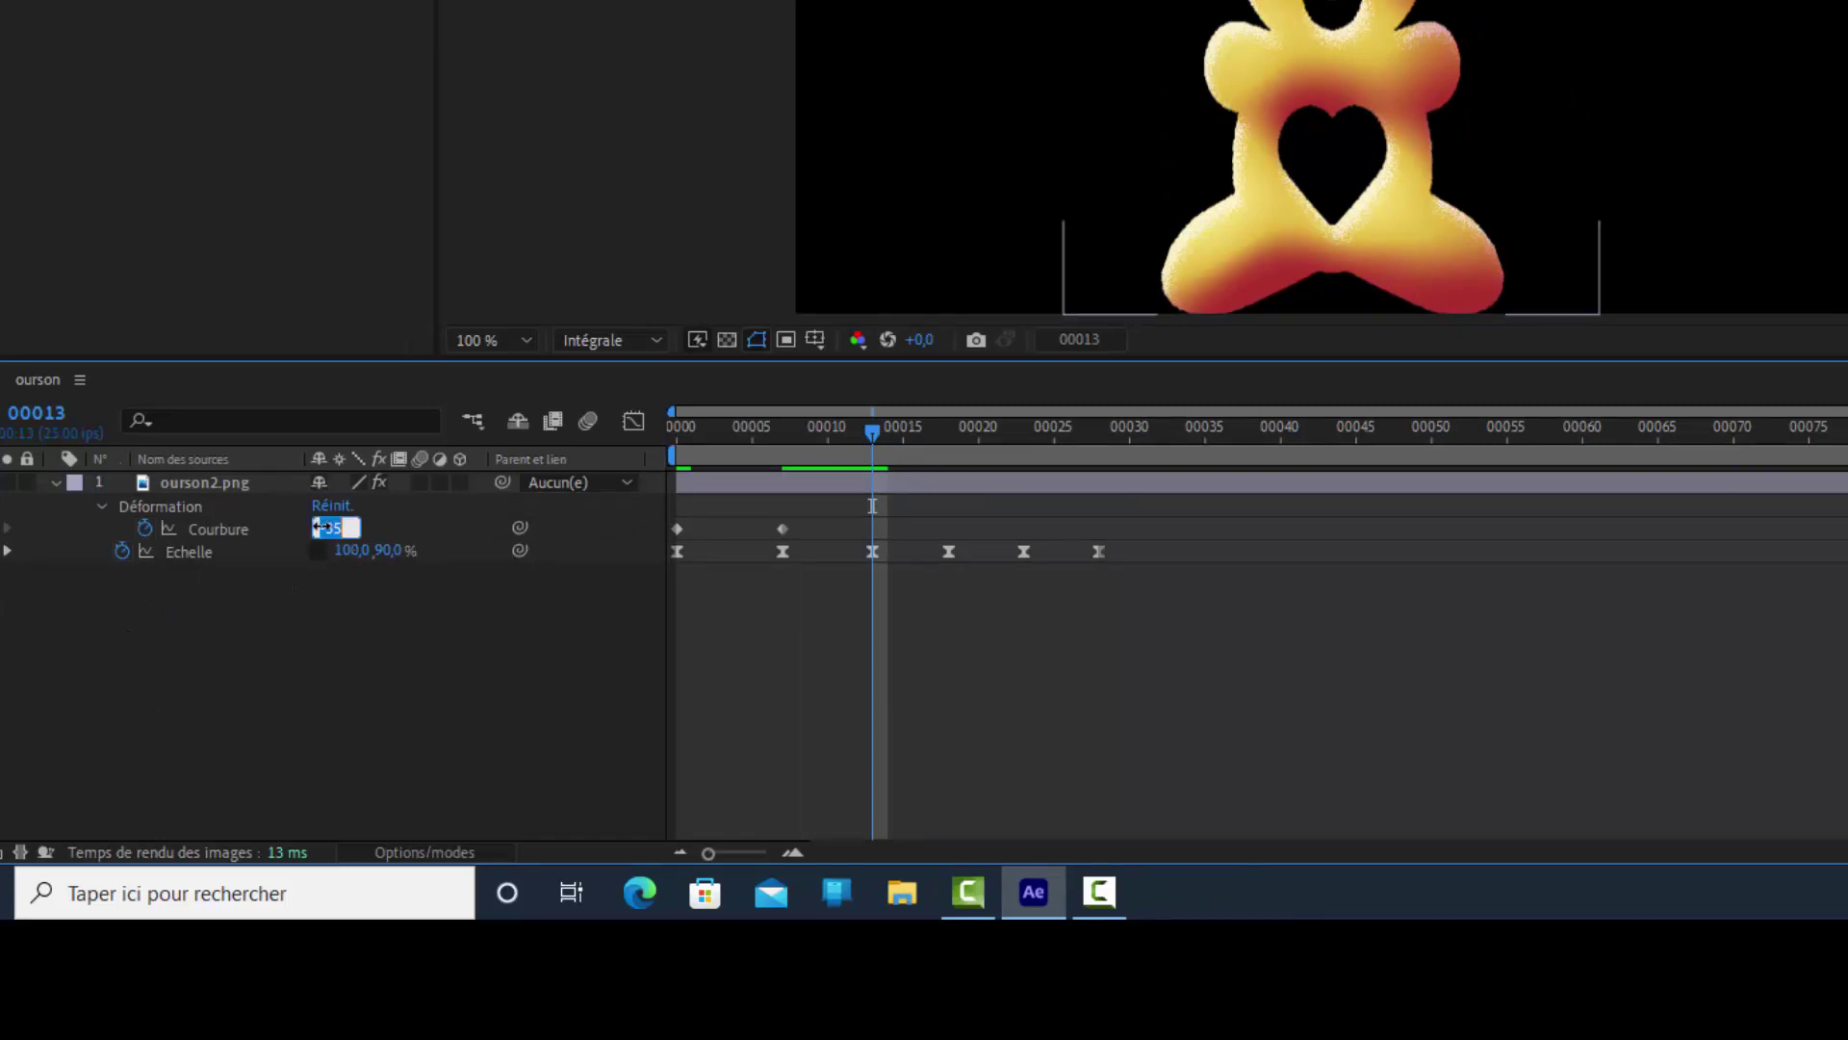
type("-90")
left_click(462, 679)
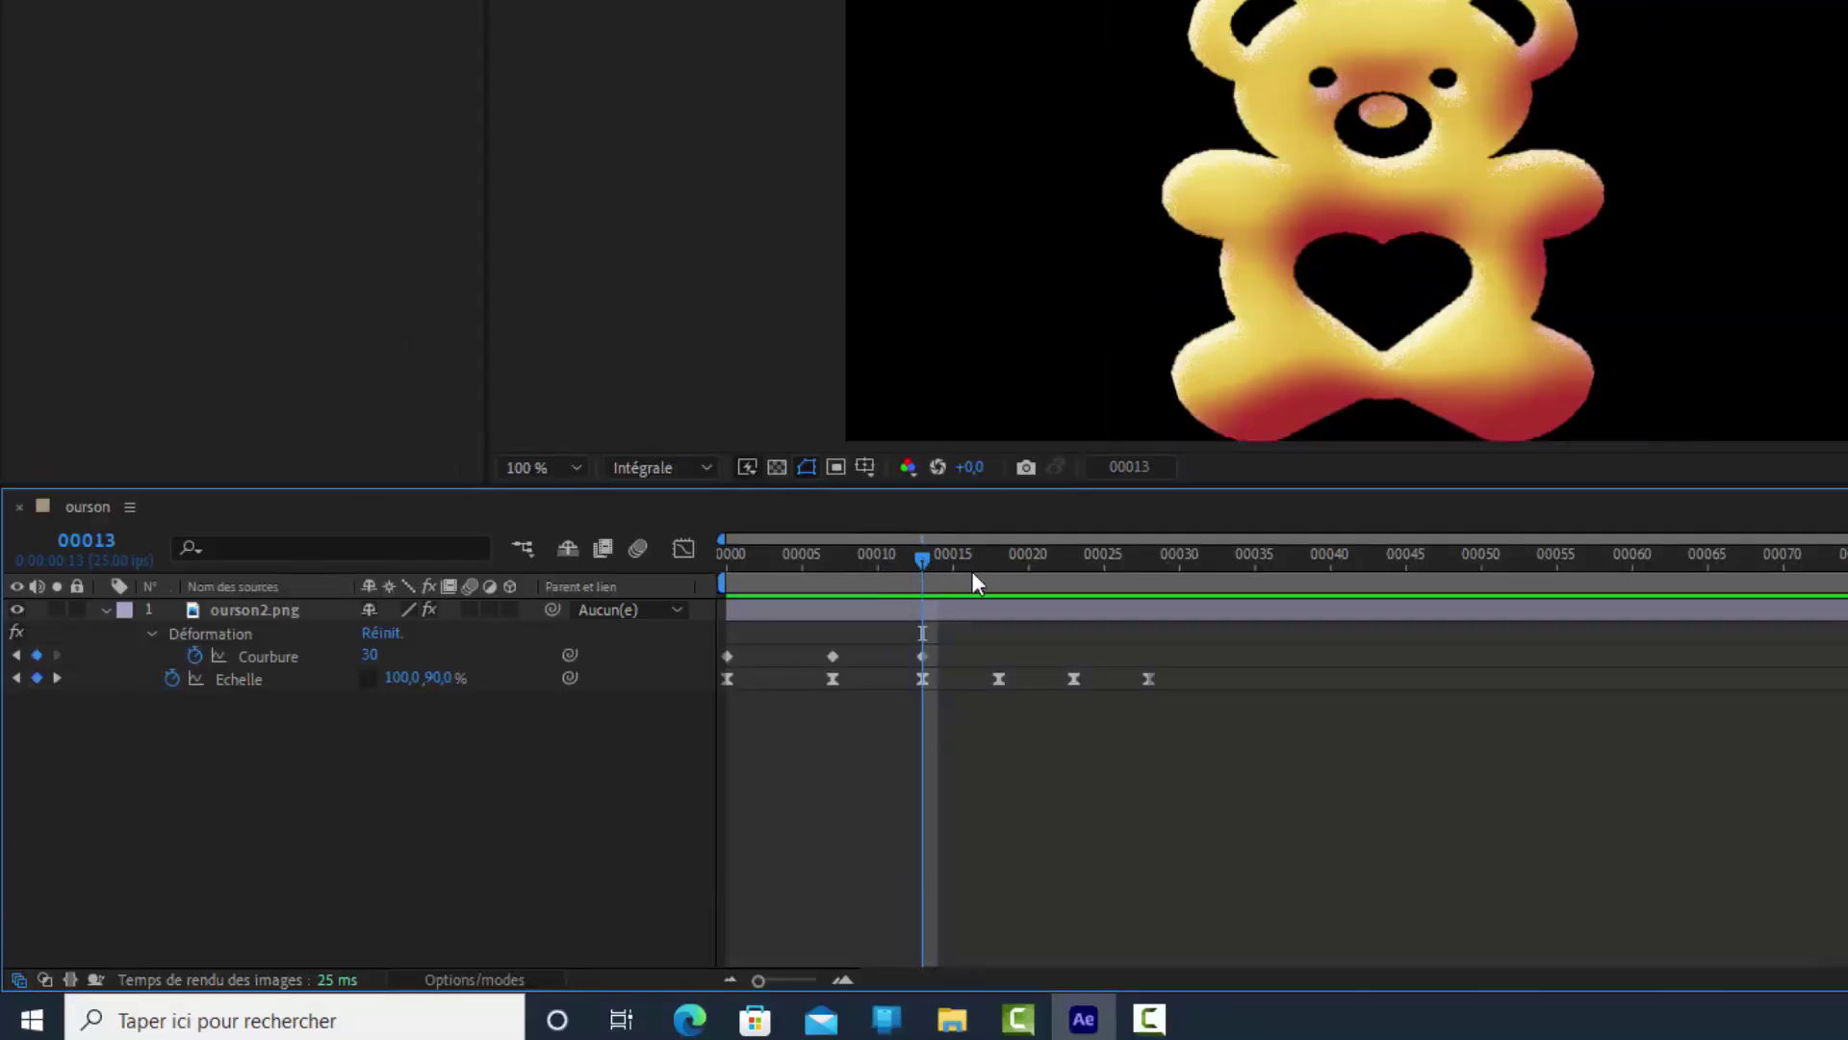
Add Courbure keyframes of -15 at frame 18 and 10 at frame 23.
left_click(999, 572)
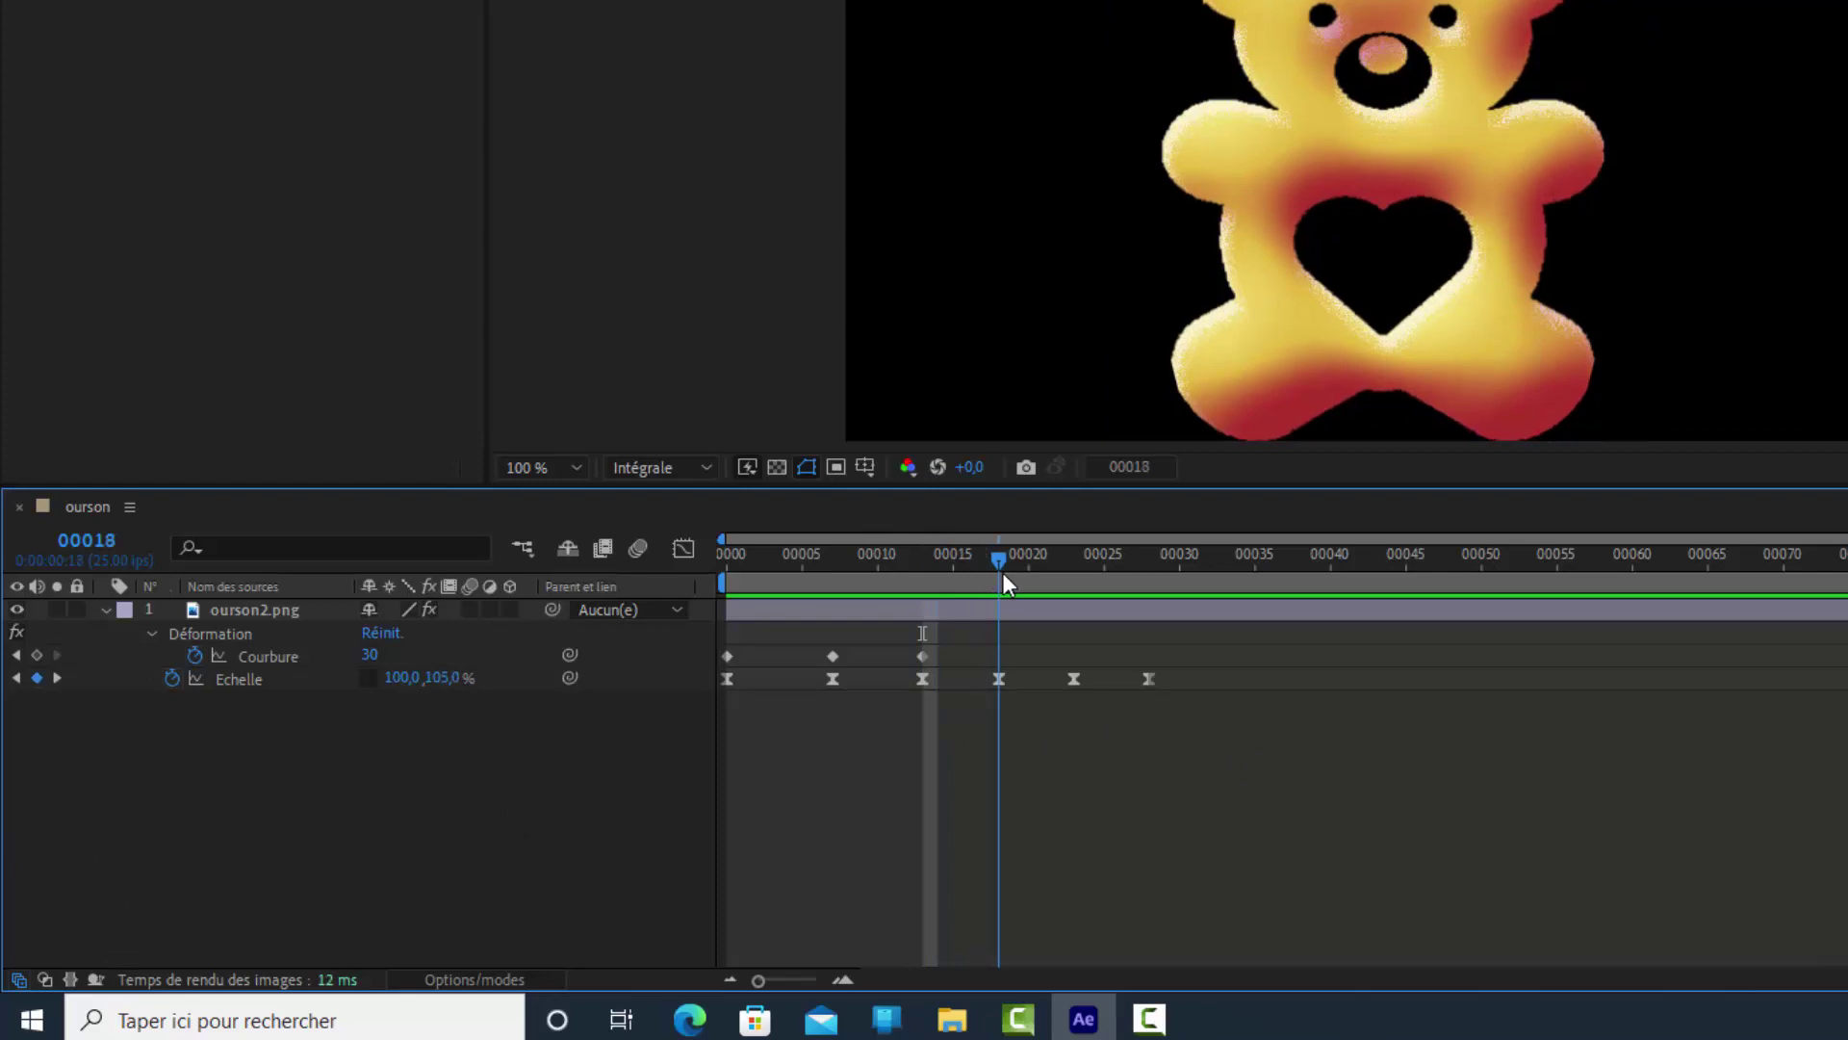
type("50")
left_click(374, 656)
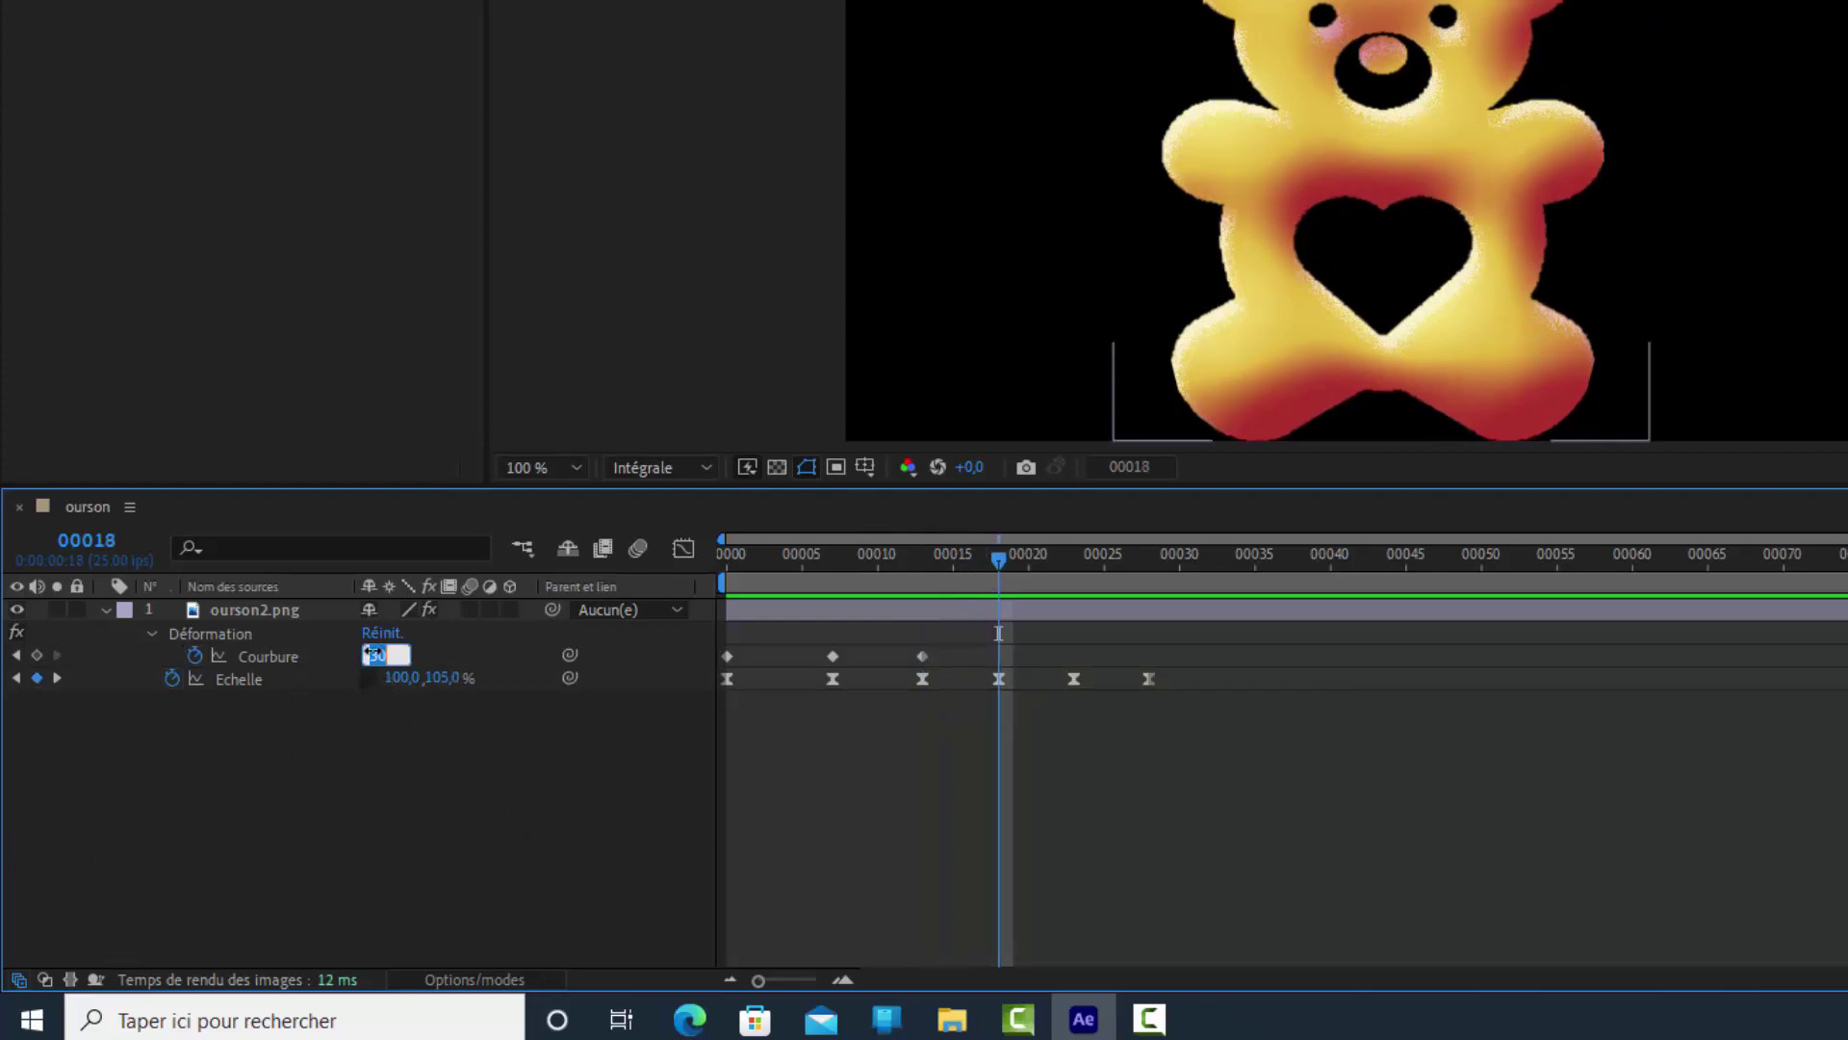
type("-15")
key("Return")
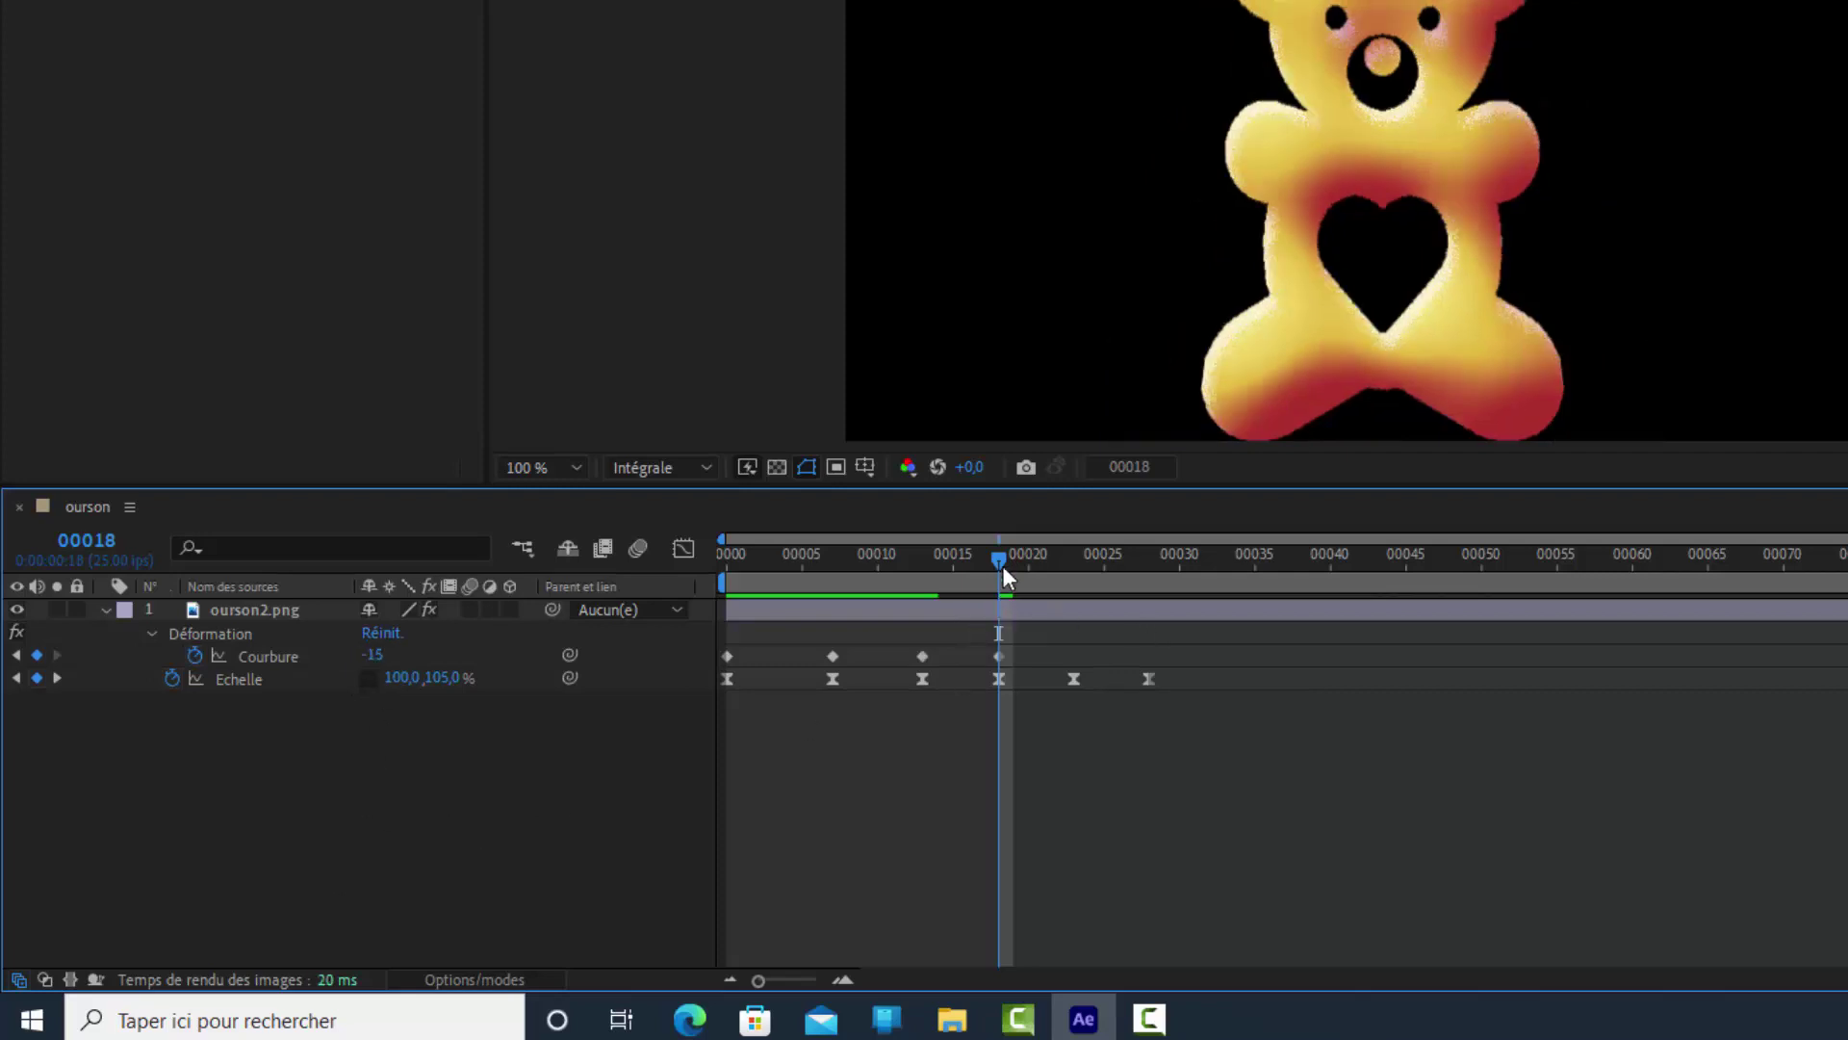
left_click_drag(999, 557, 1078, 572)
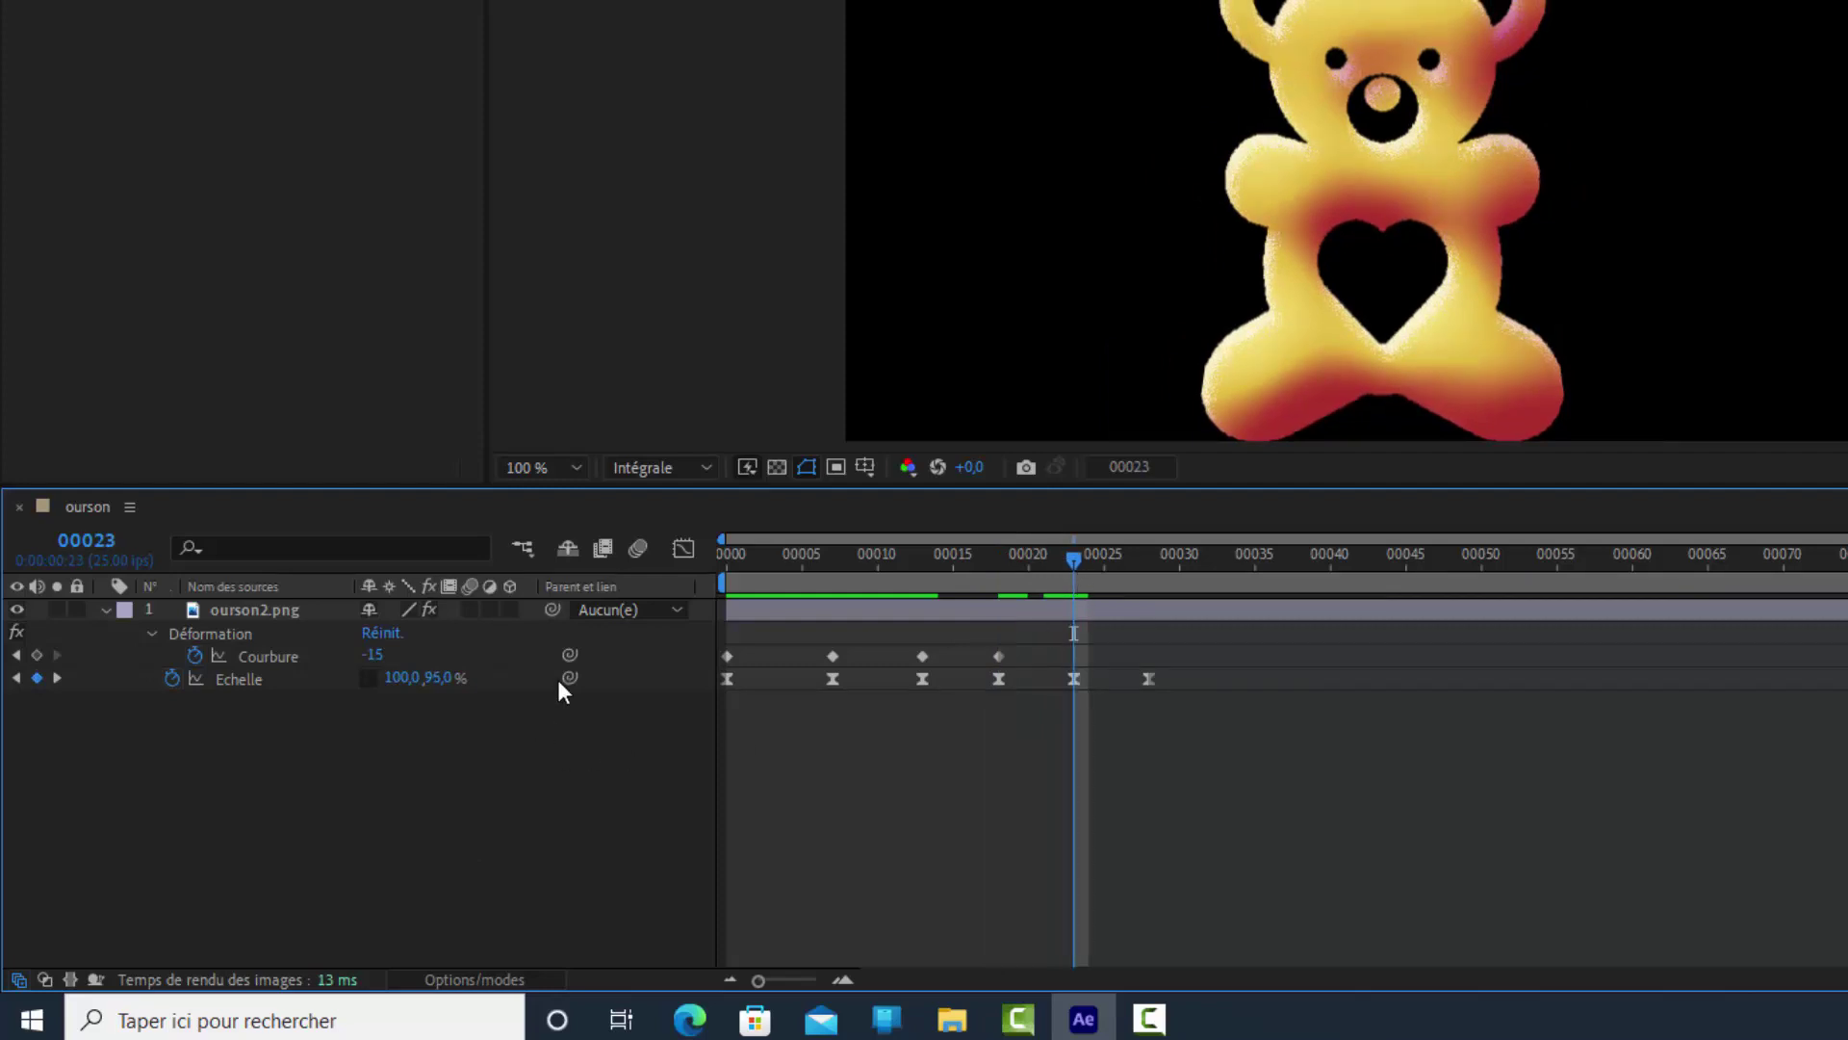
left_click(376, 655)
type("10")
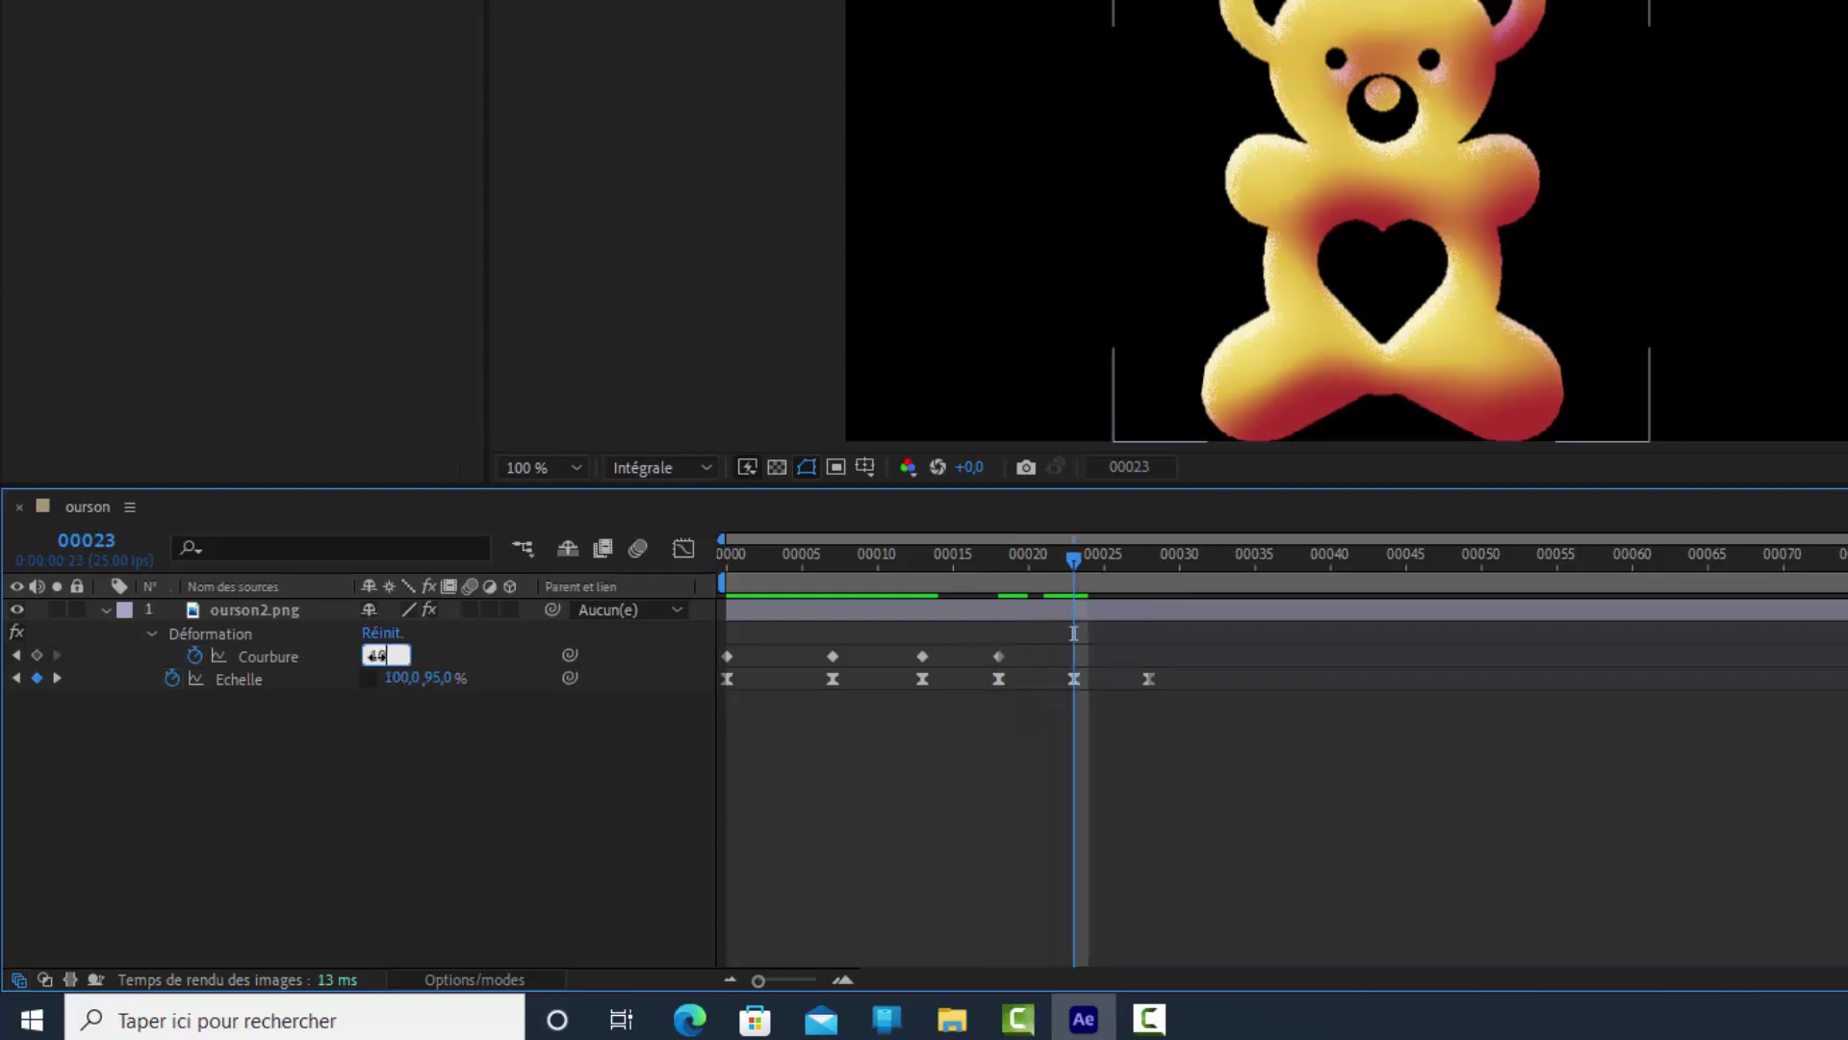
key("Return")
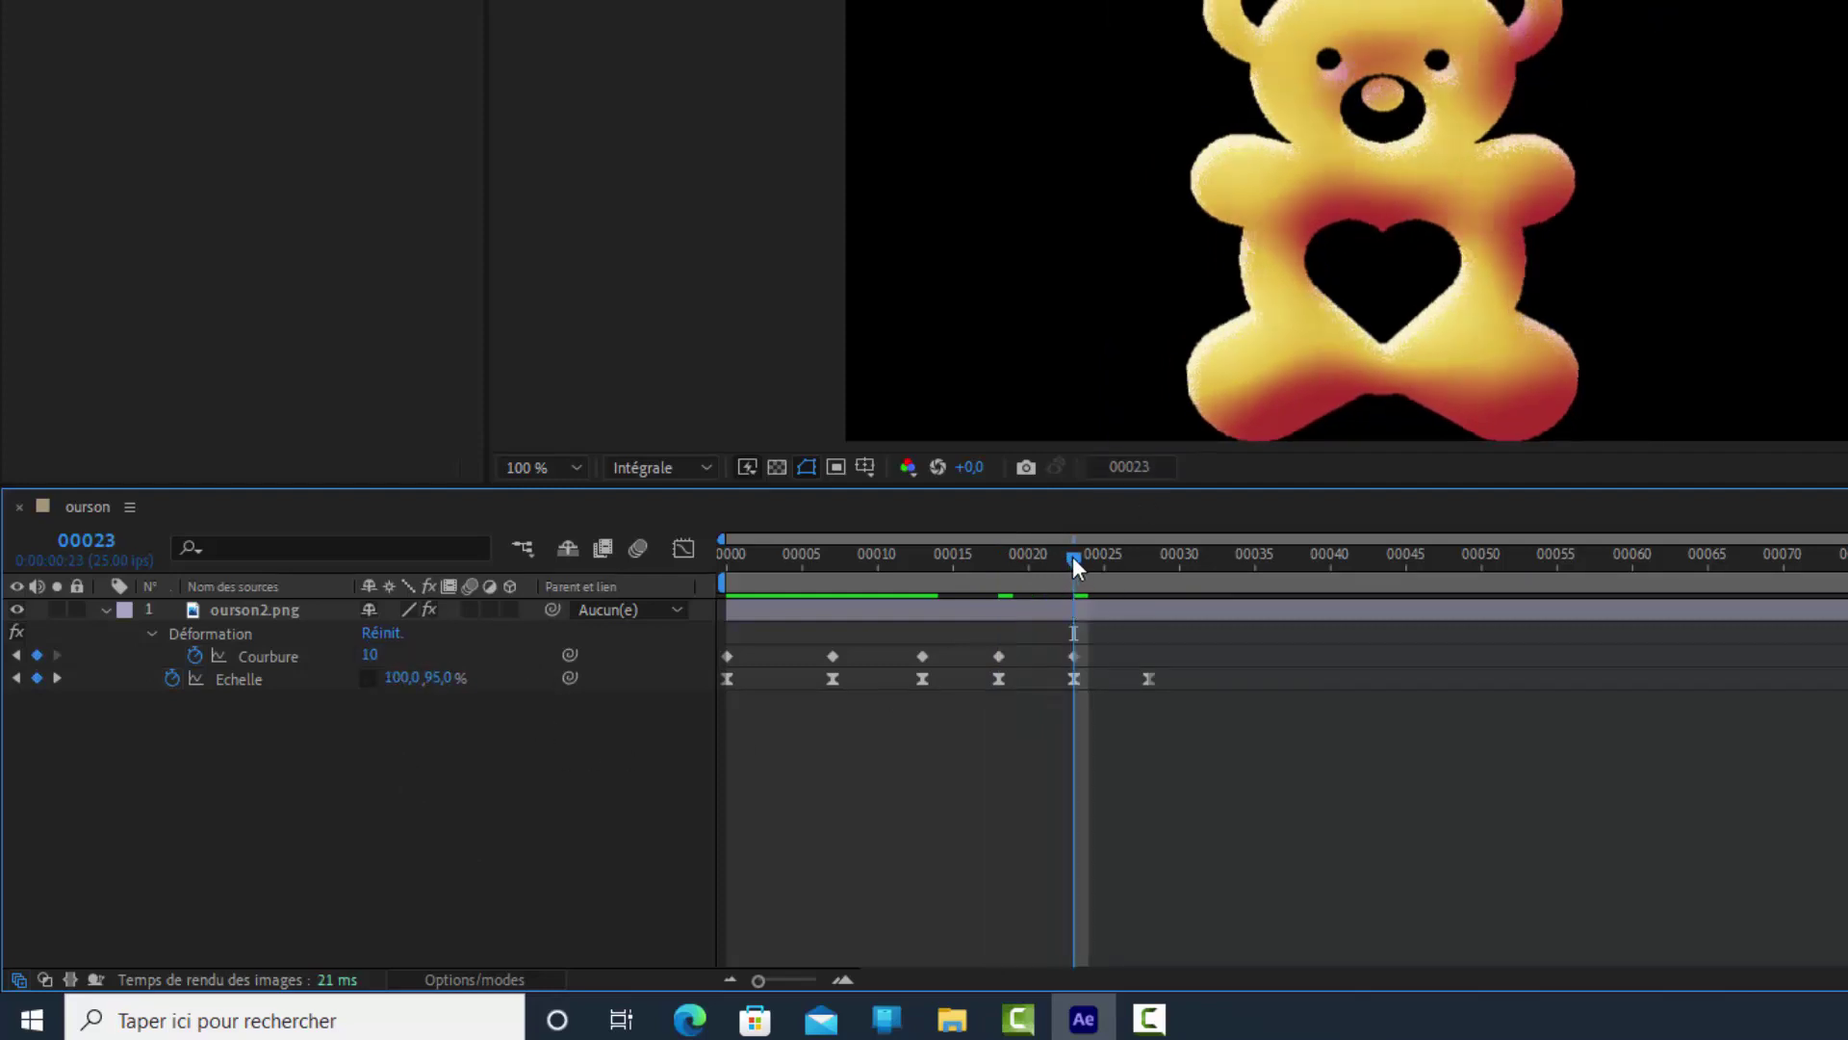
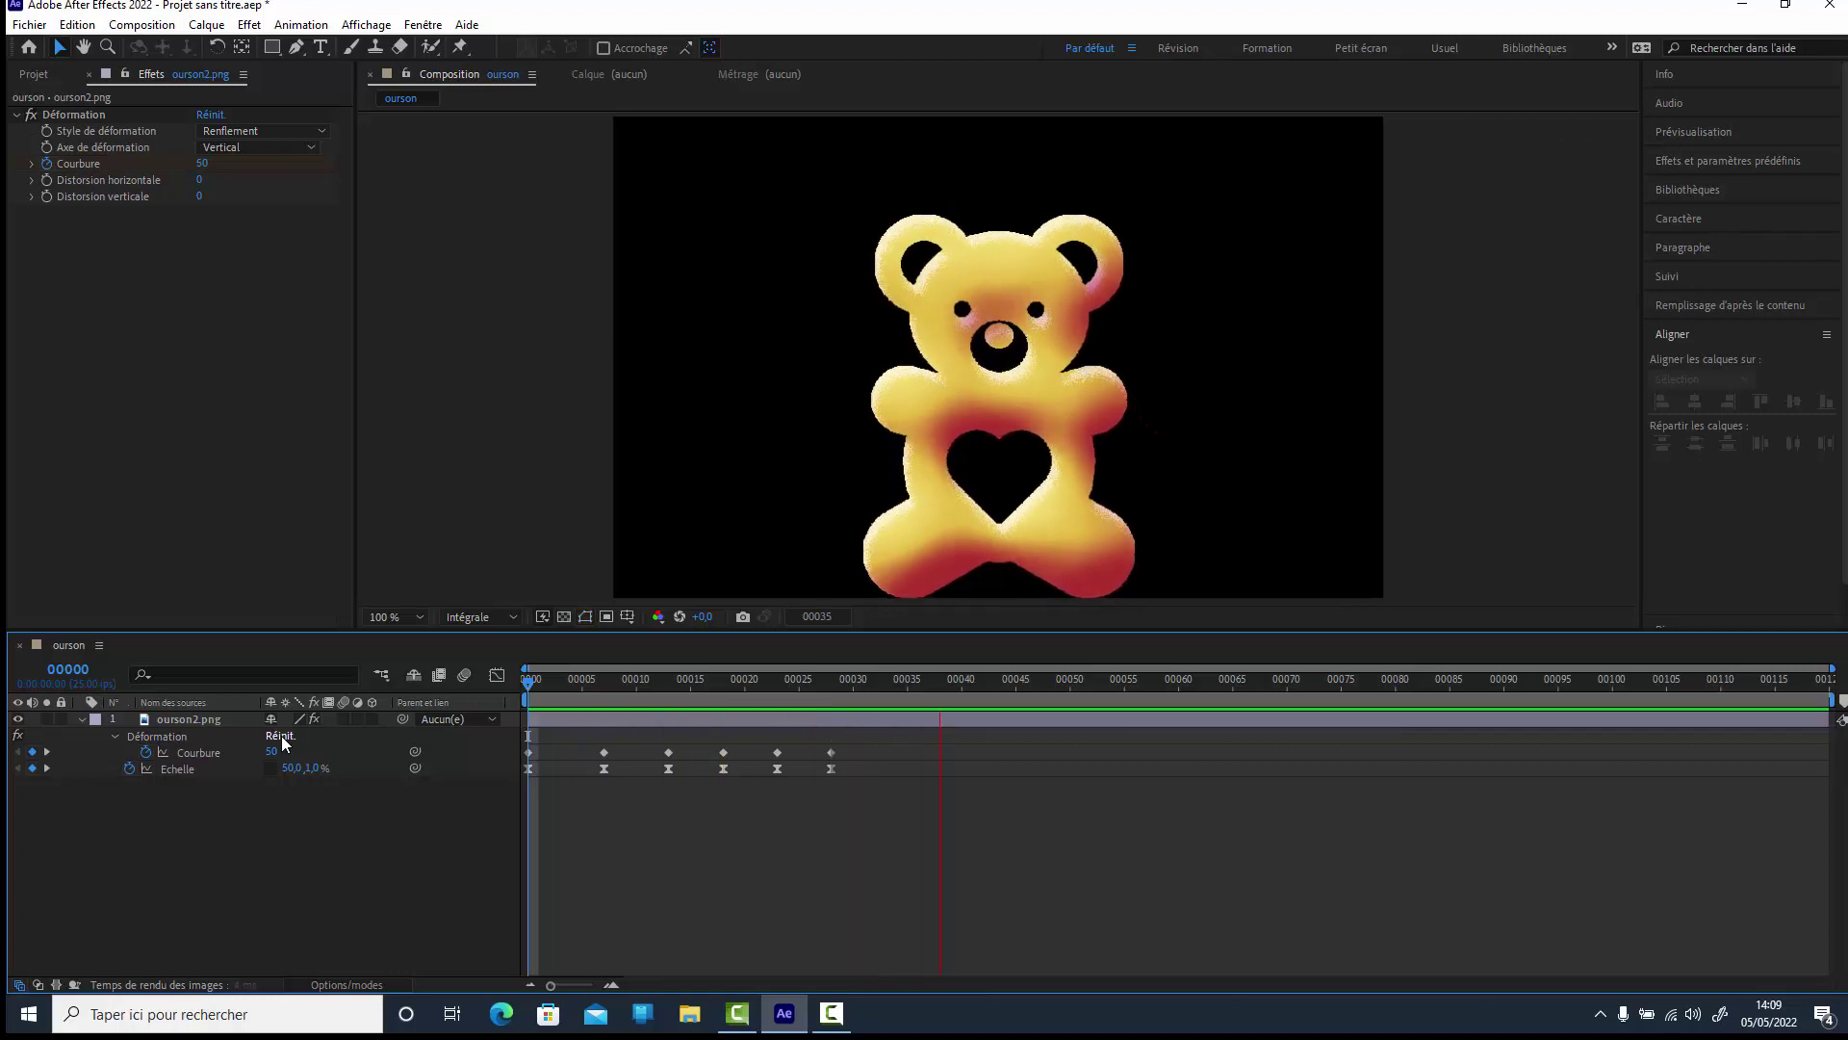
Stop the preview and apply Lissage de vitesse easing to all Courbure keyframes on ourson2.png.
key("space")
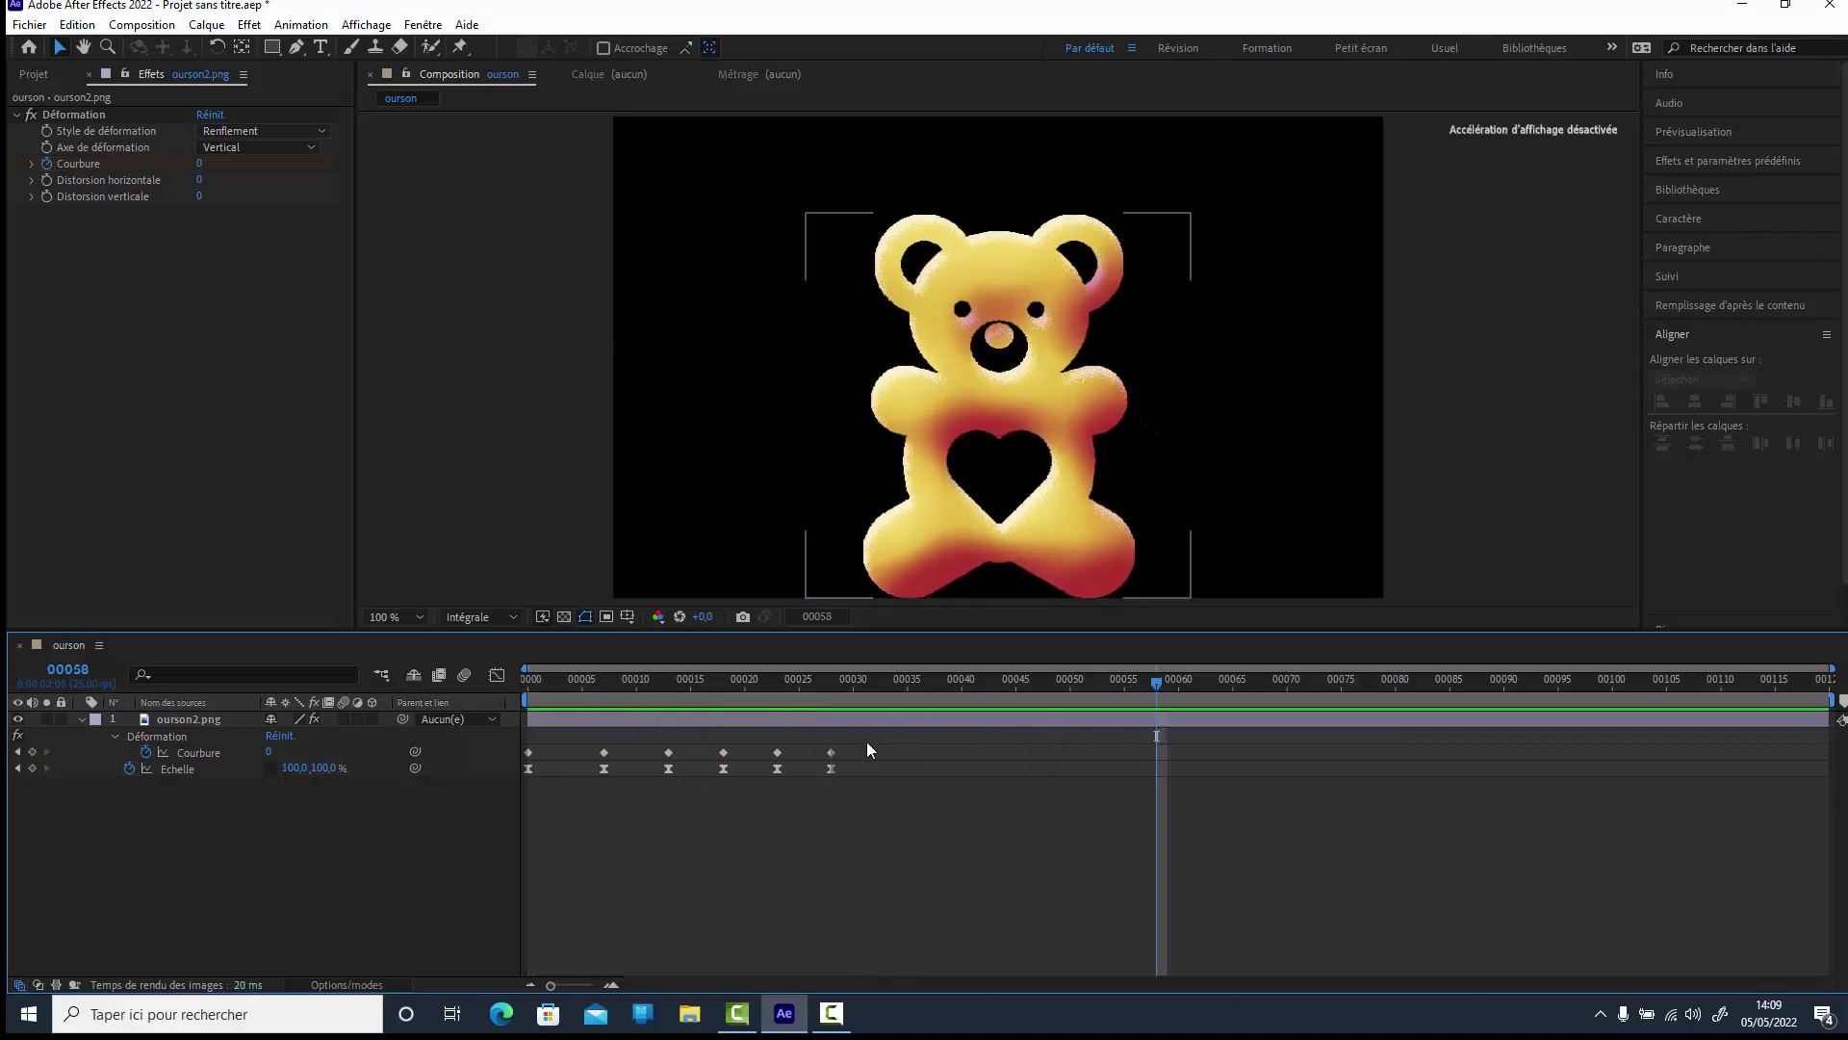
left_click_drag(833, 754, 526, 758)
right_click(525, 751)
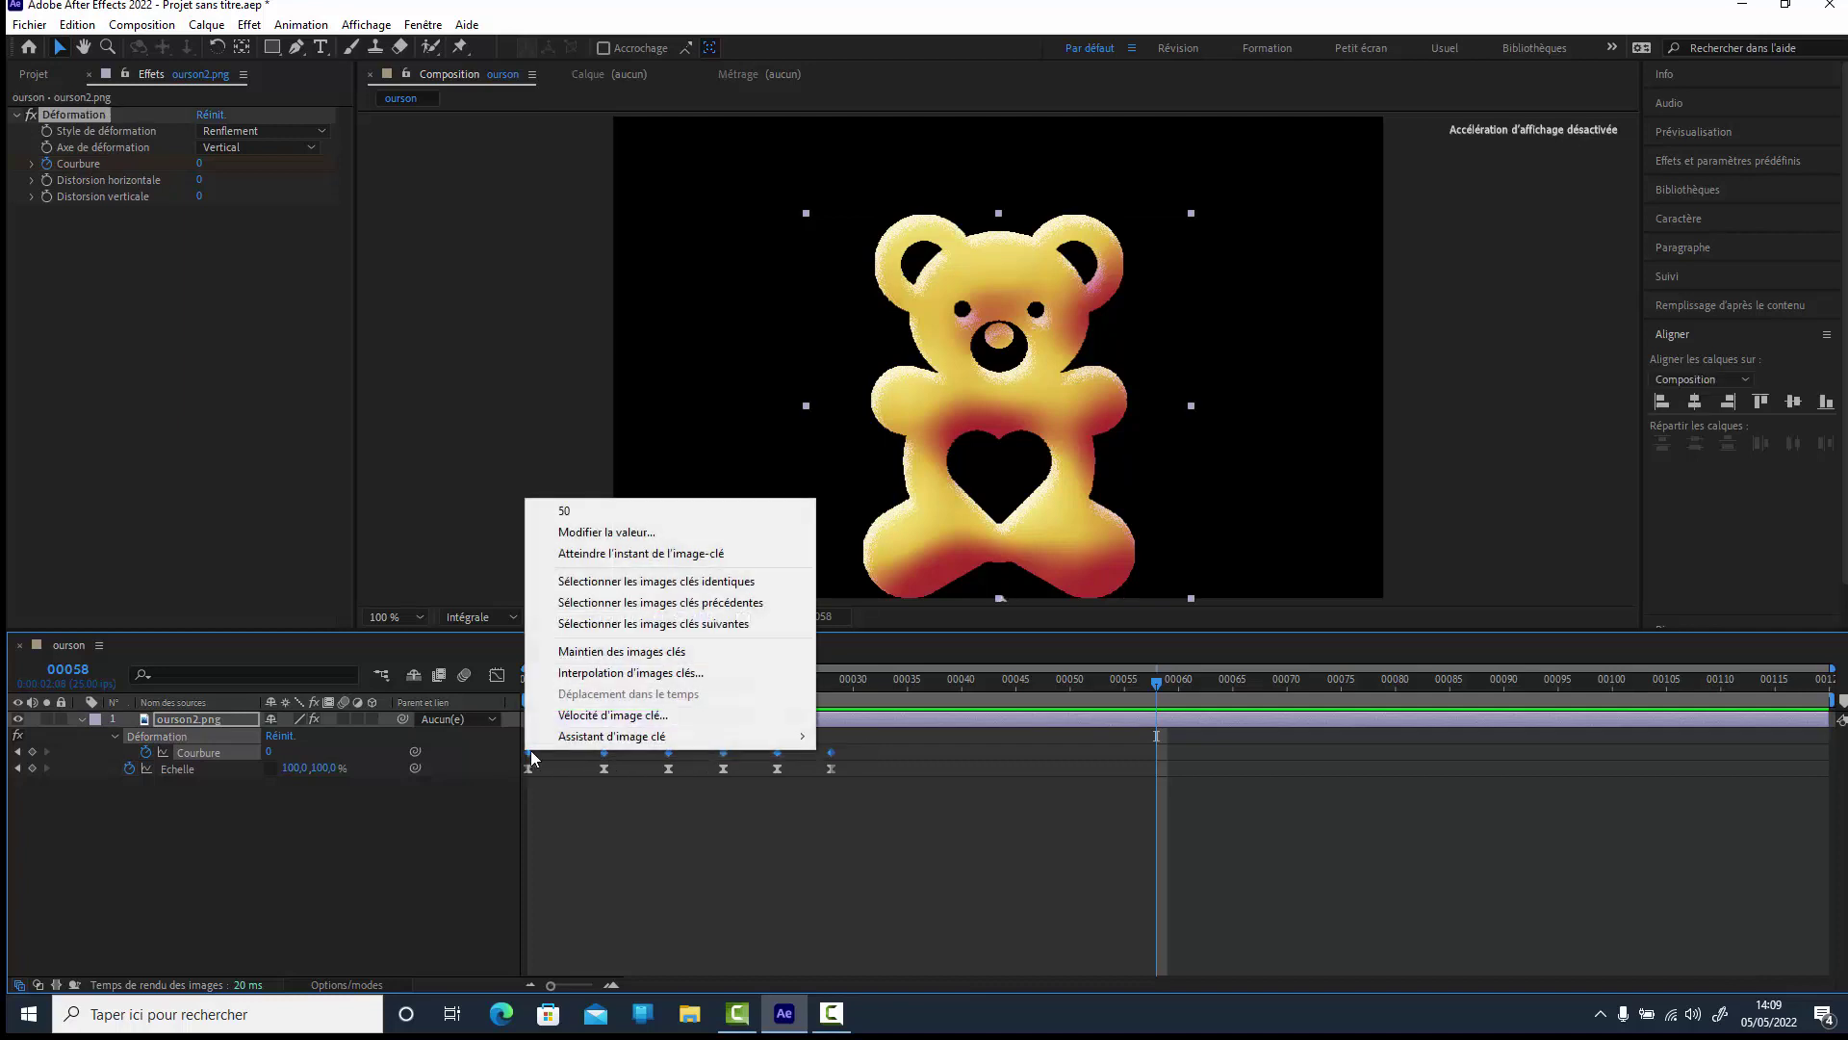
mouse_move(674, 736)
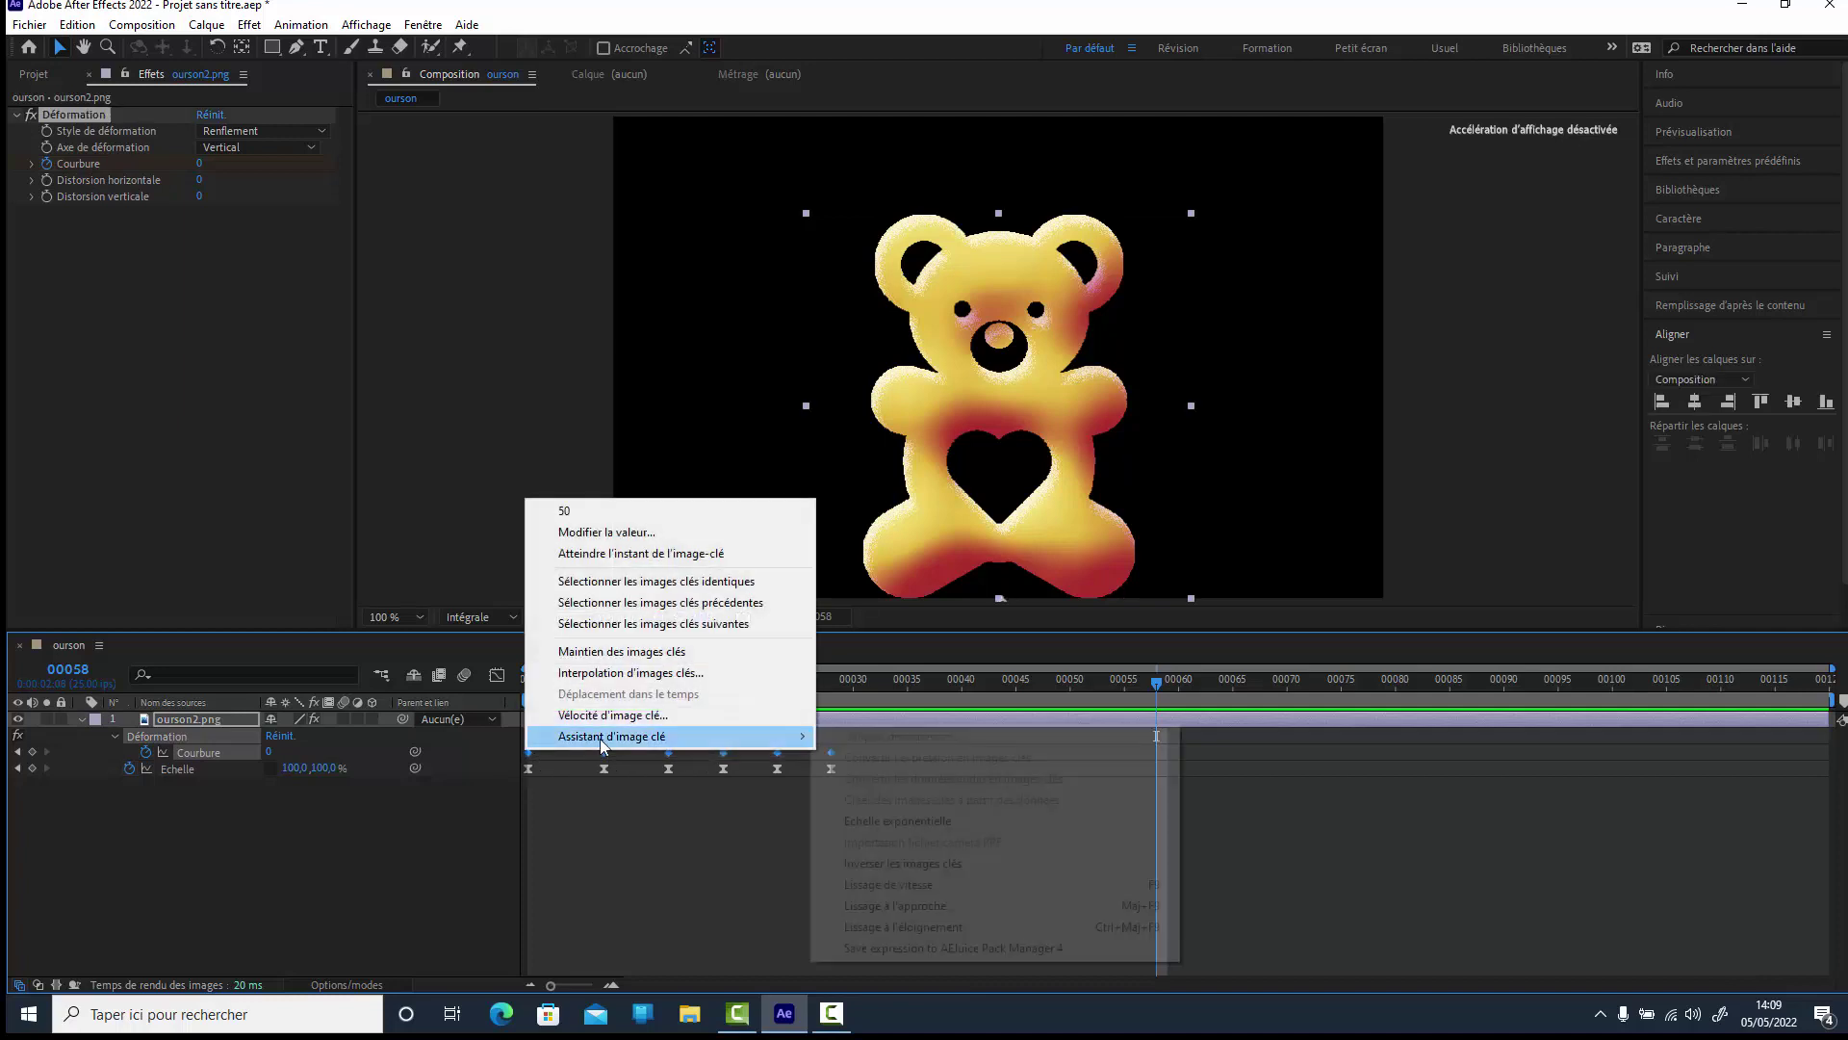
left_click(904, 884)
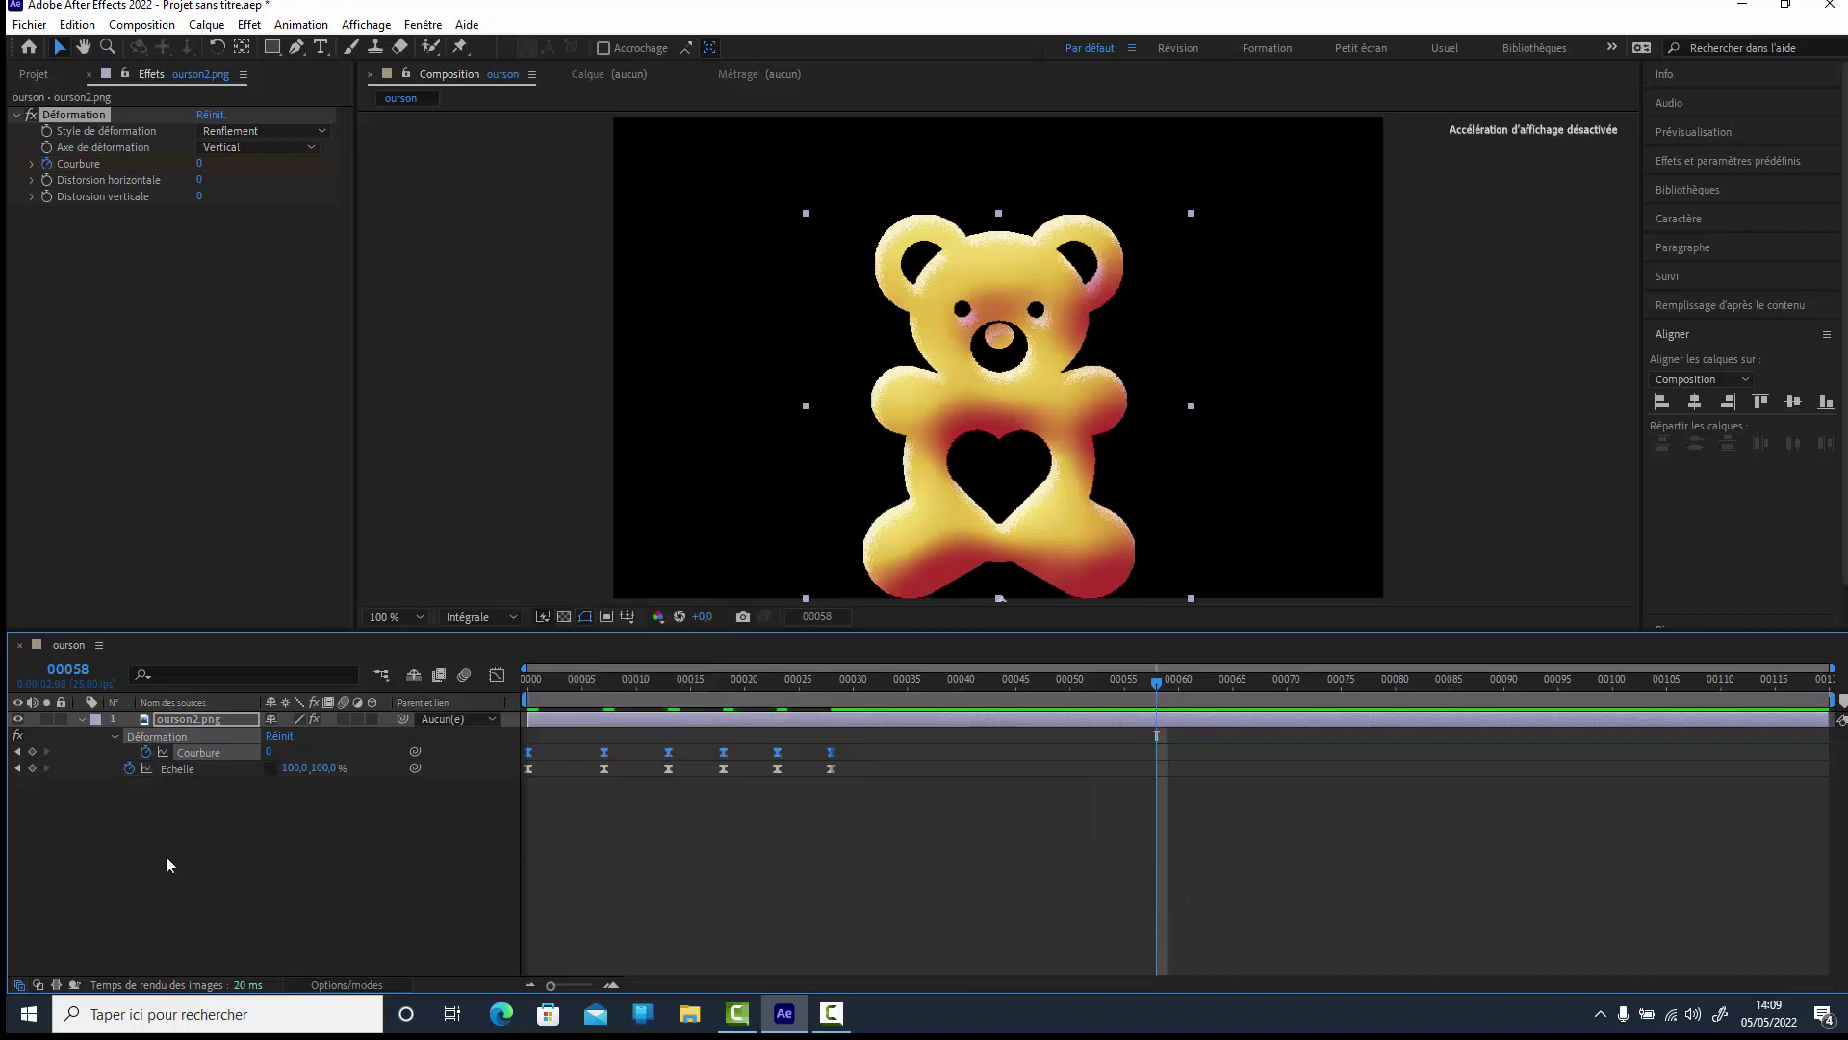
left_click(222, 828)
Apply the CC Bend It distortion effect to the ourson2.png layer.
key("u")
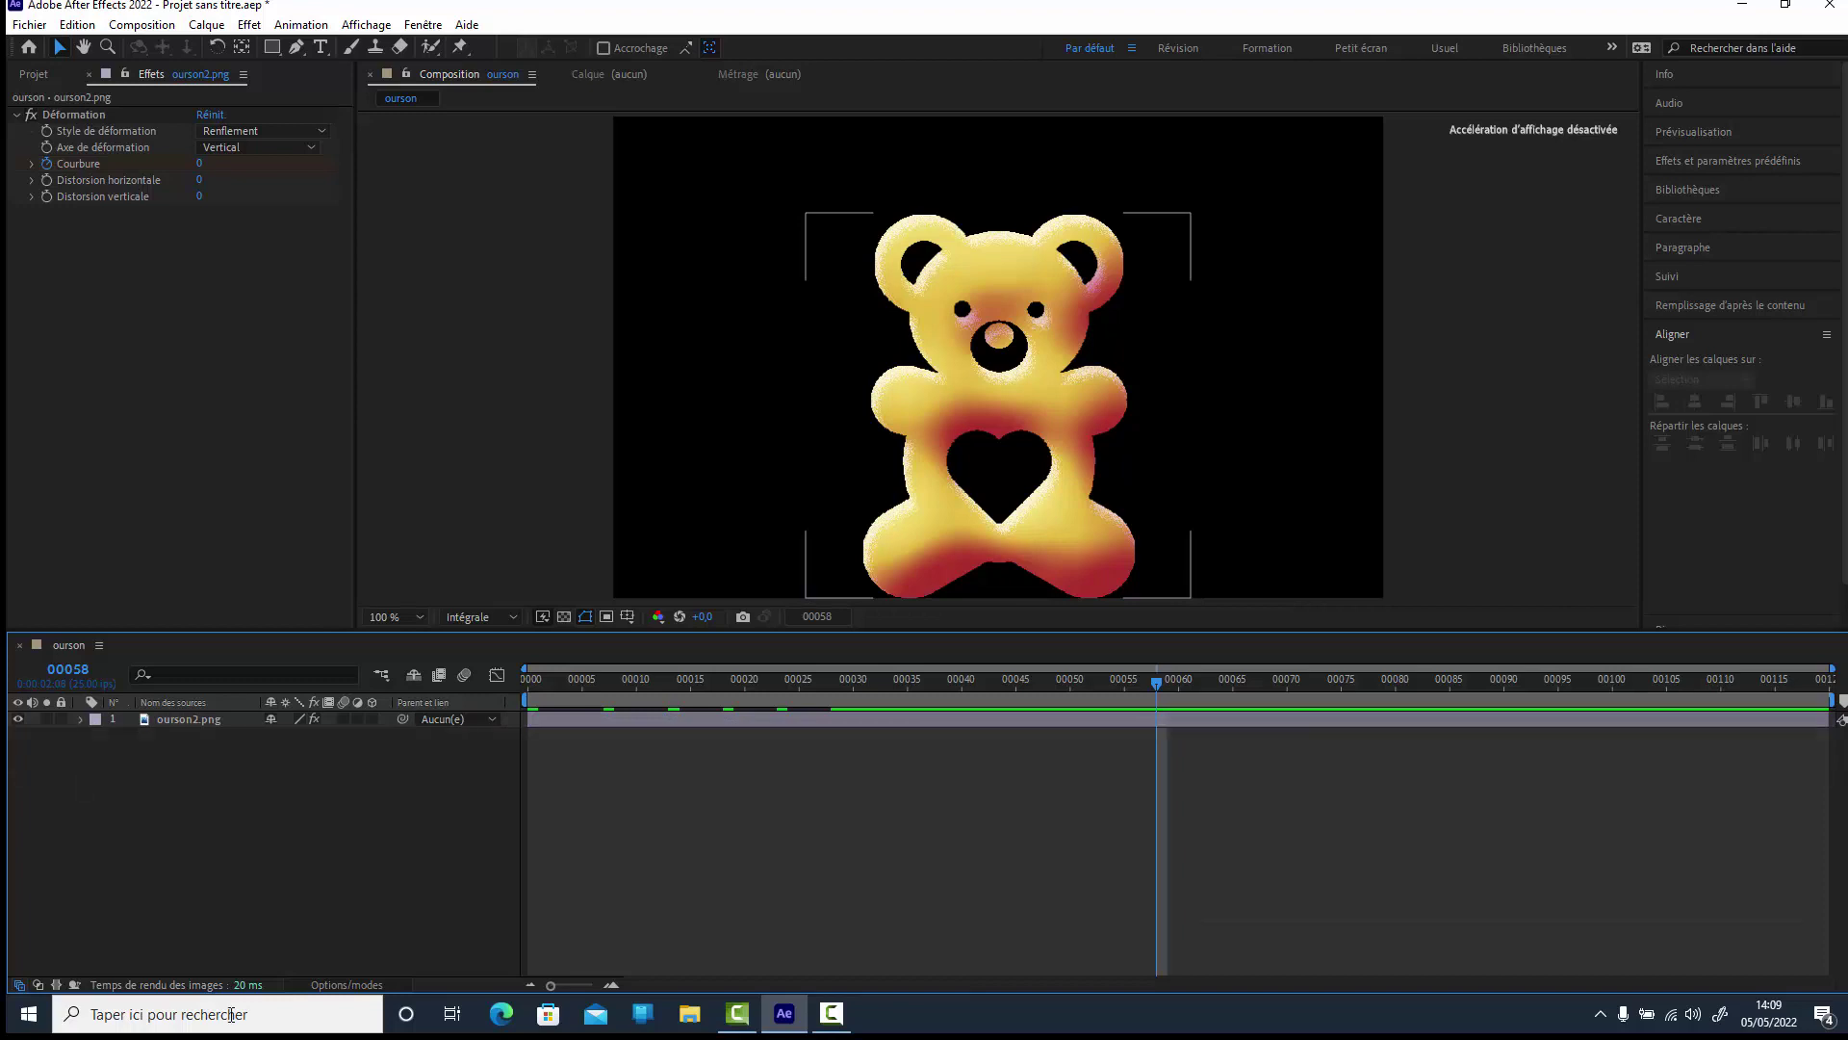
left_click(256, 28)
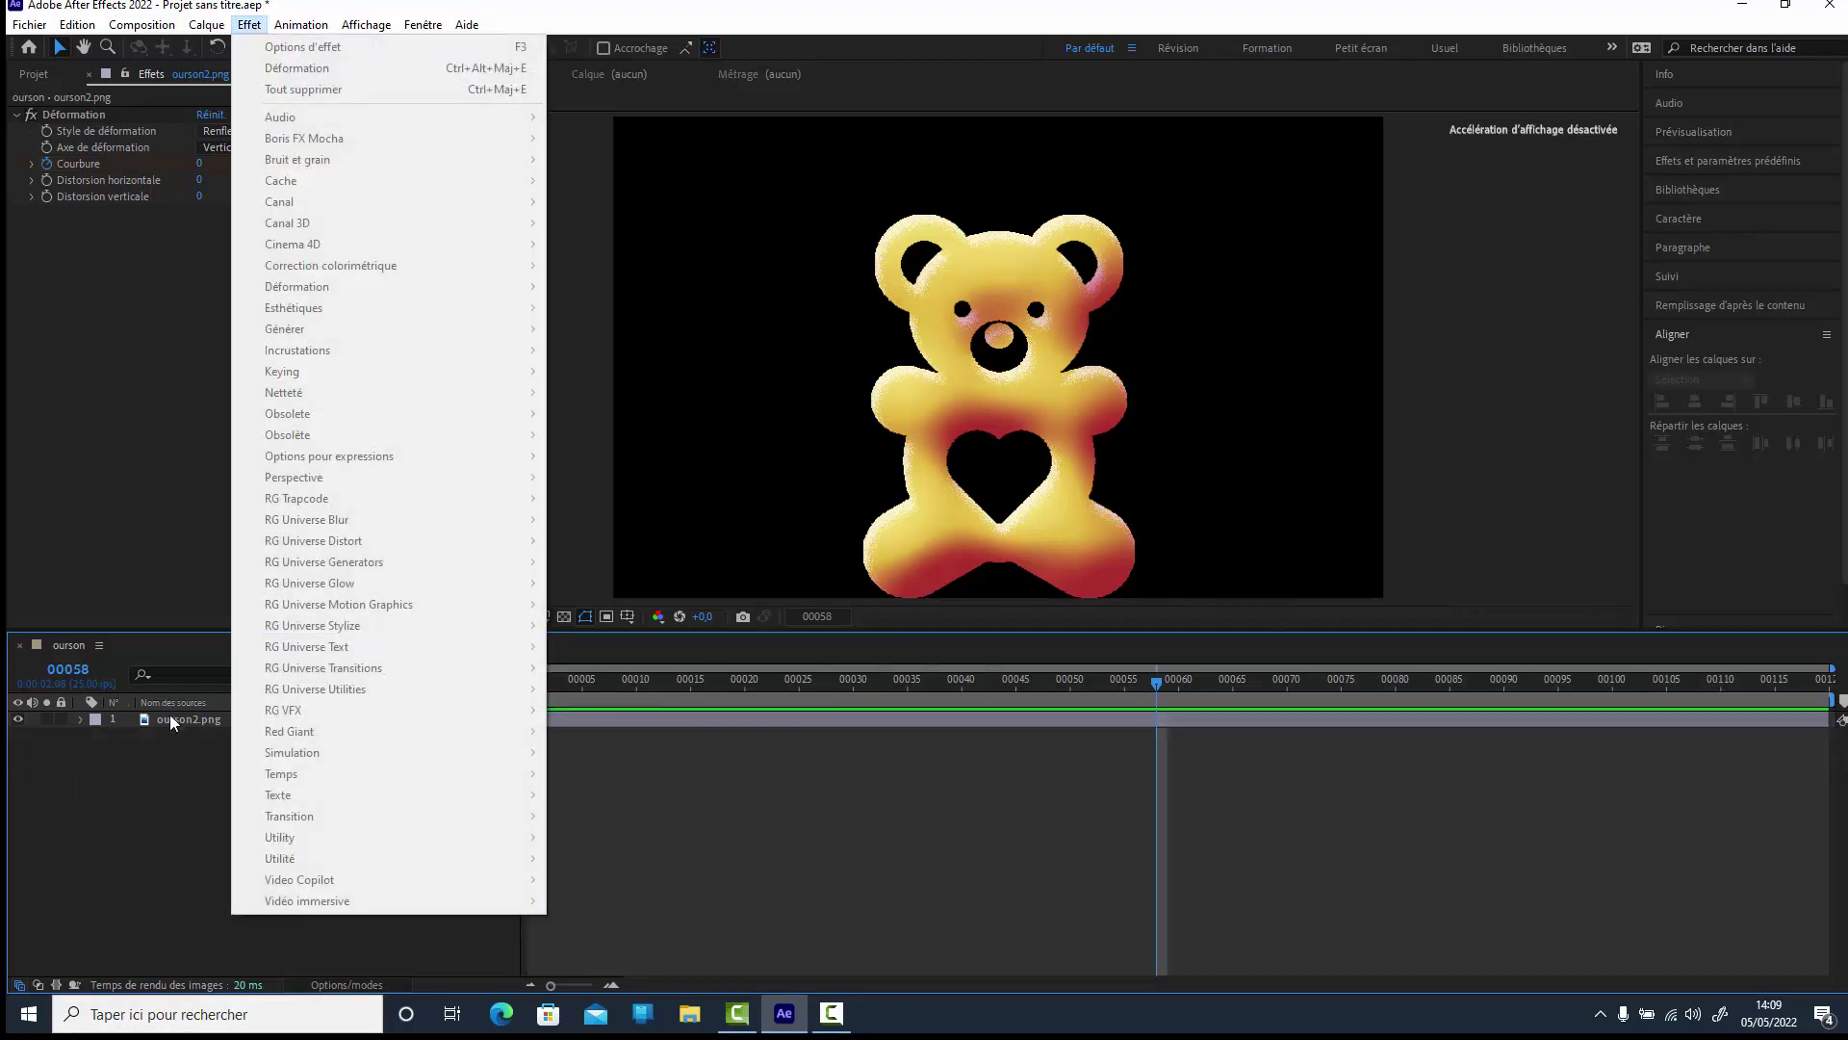
left_click(169, 714)
left_click(249, 26)
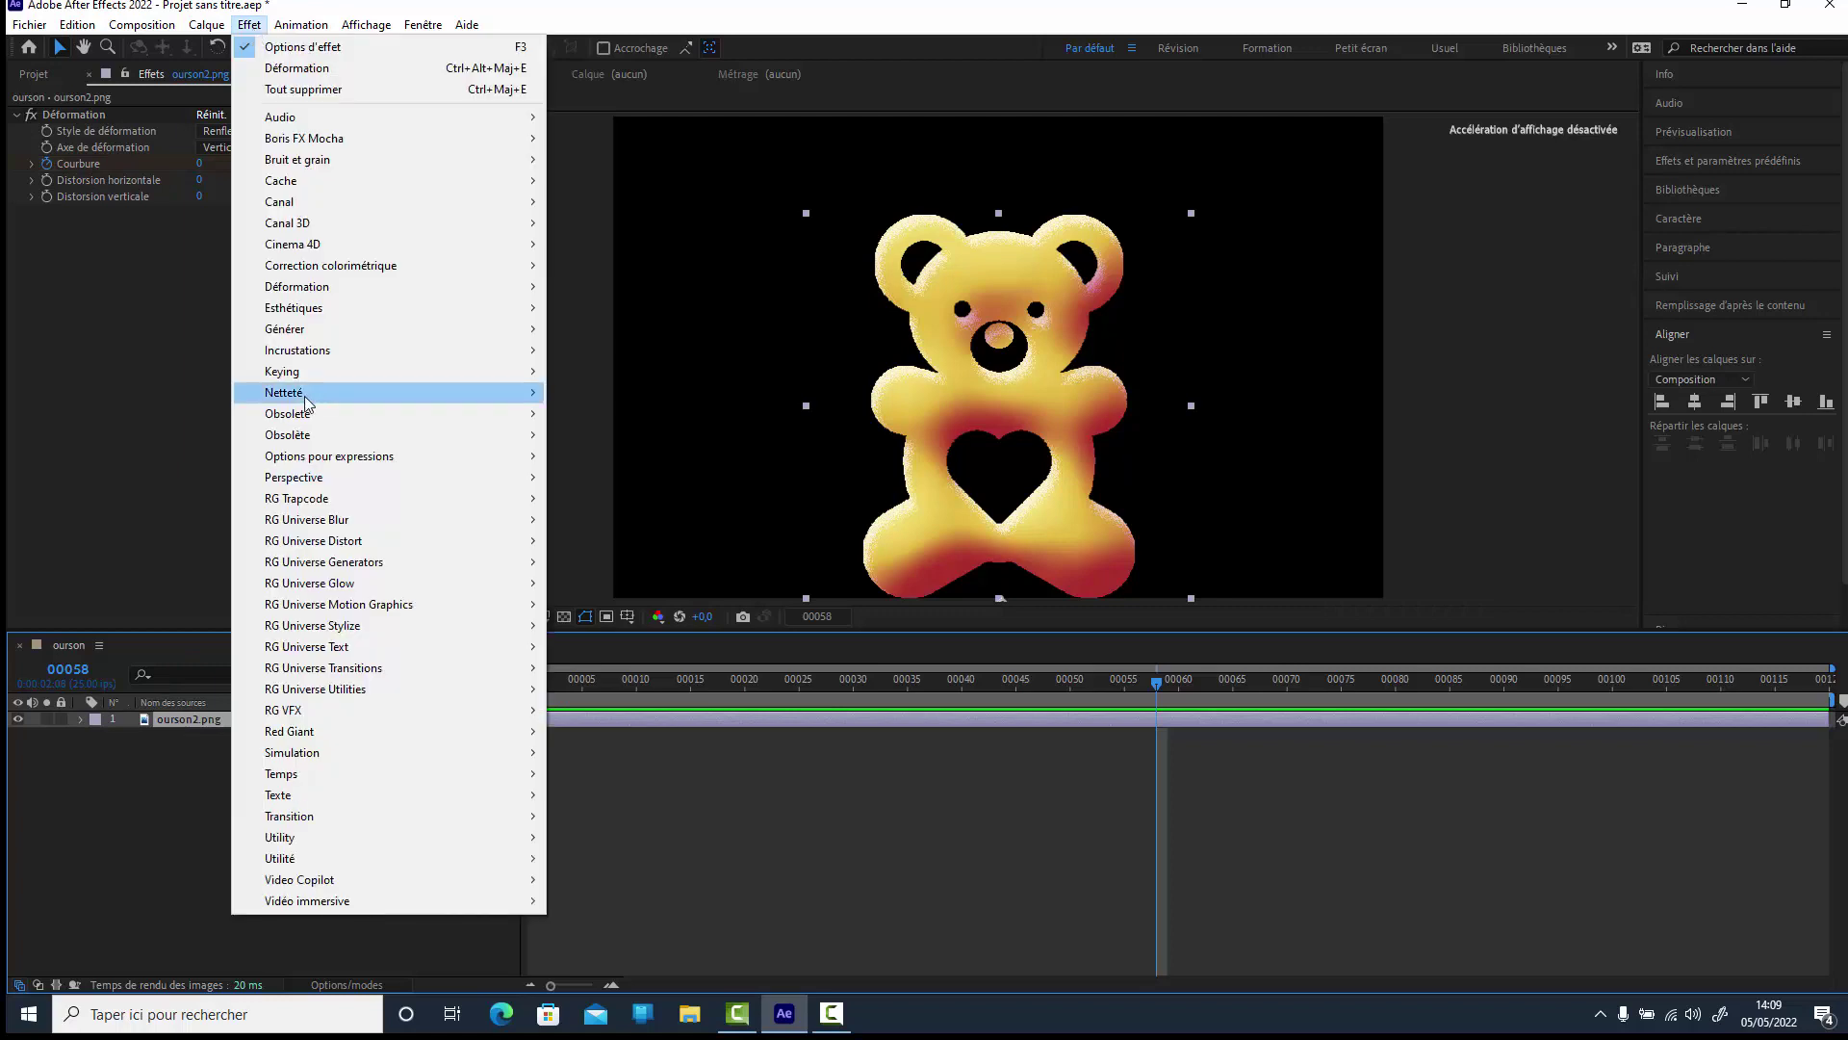
mouse_move(318, 289)
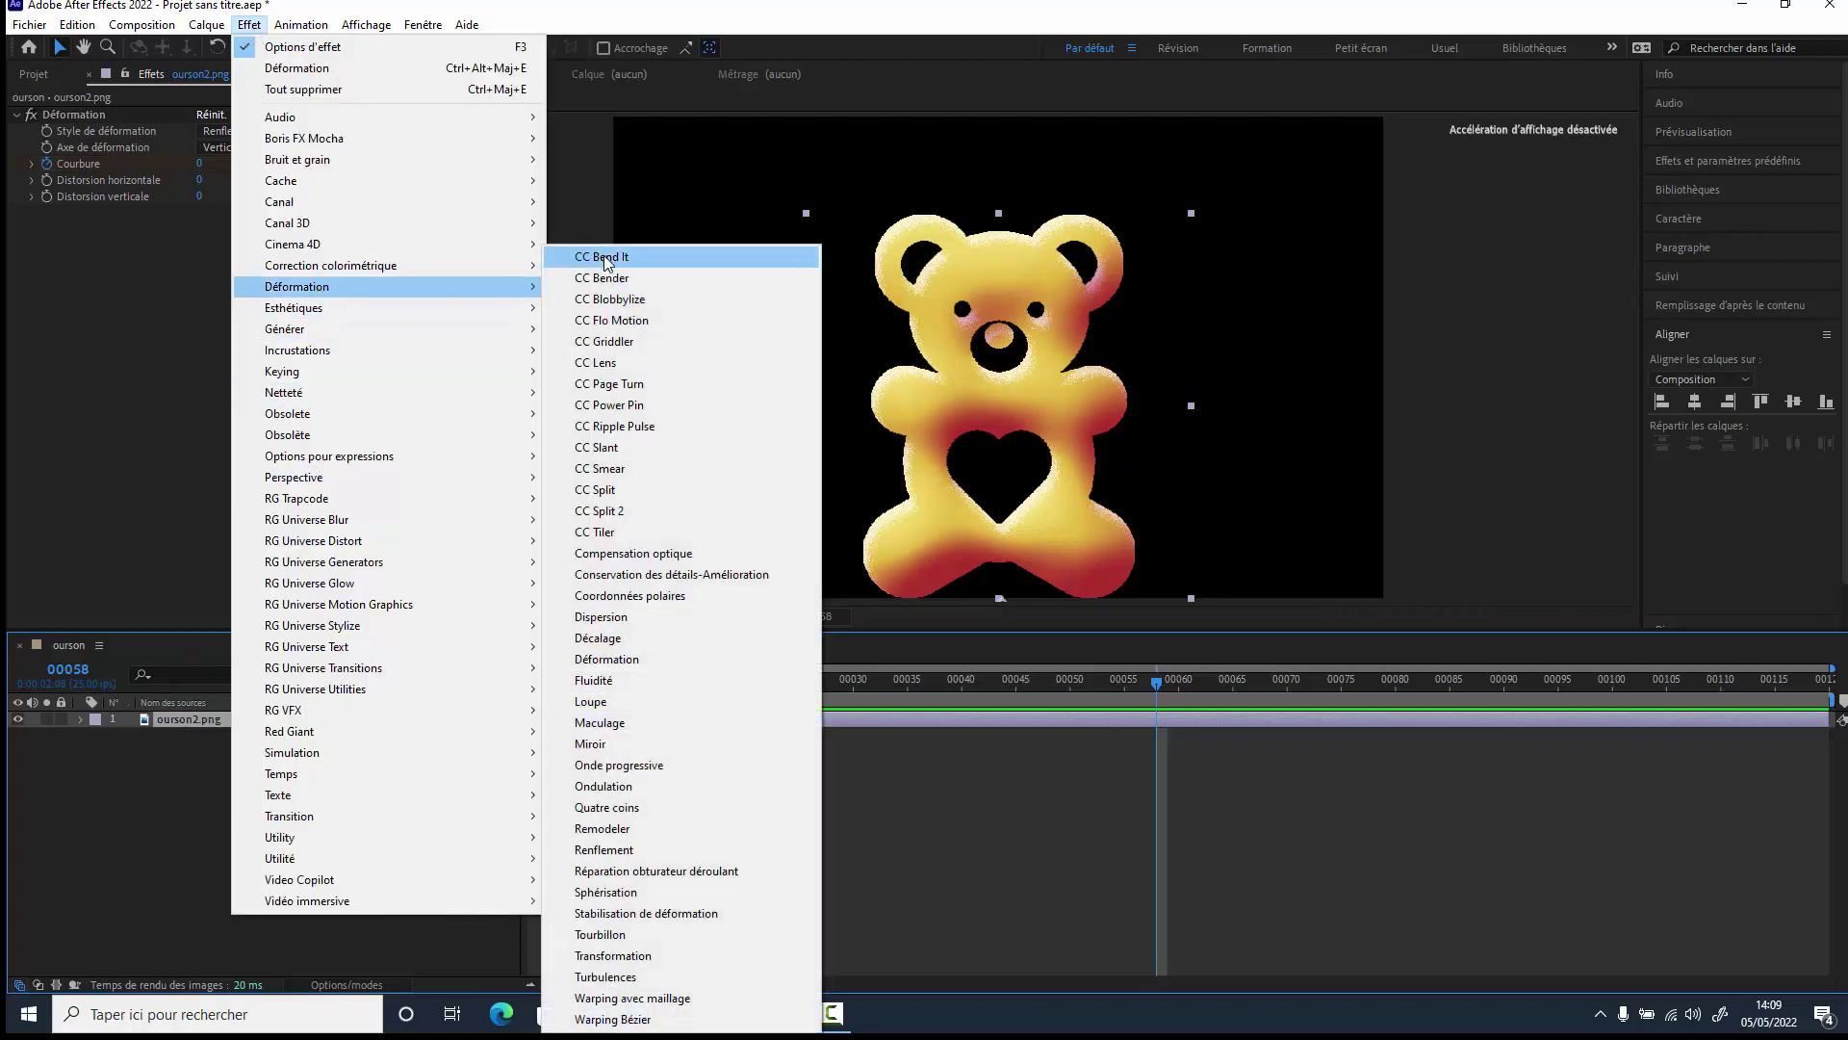
left_click(606, 258)
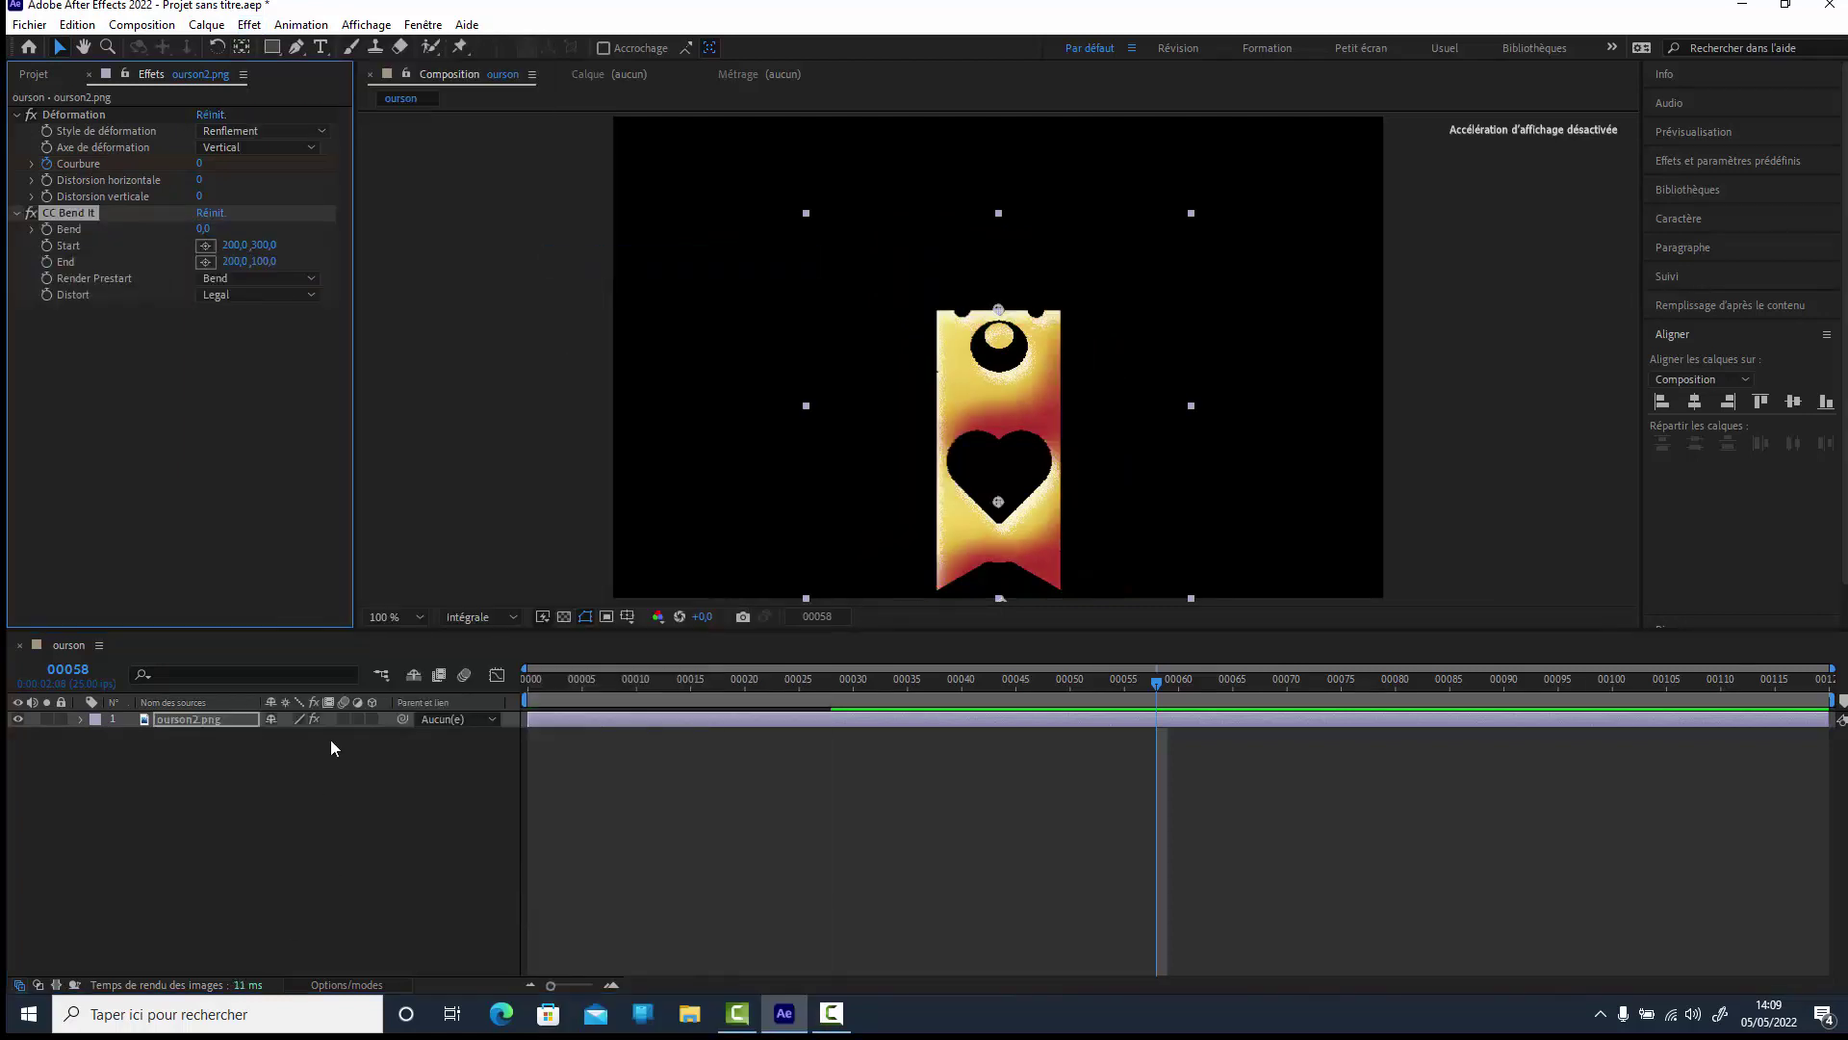
Set CC Bend It Start to 204,0,408,0 at the bear's base and End to 196,0,-202,0.
key("comma")
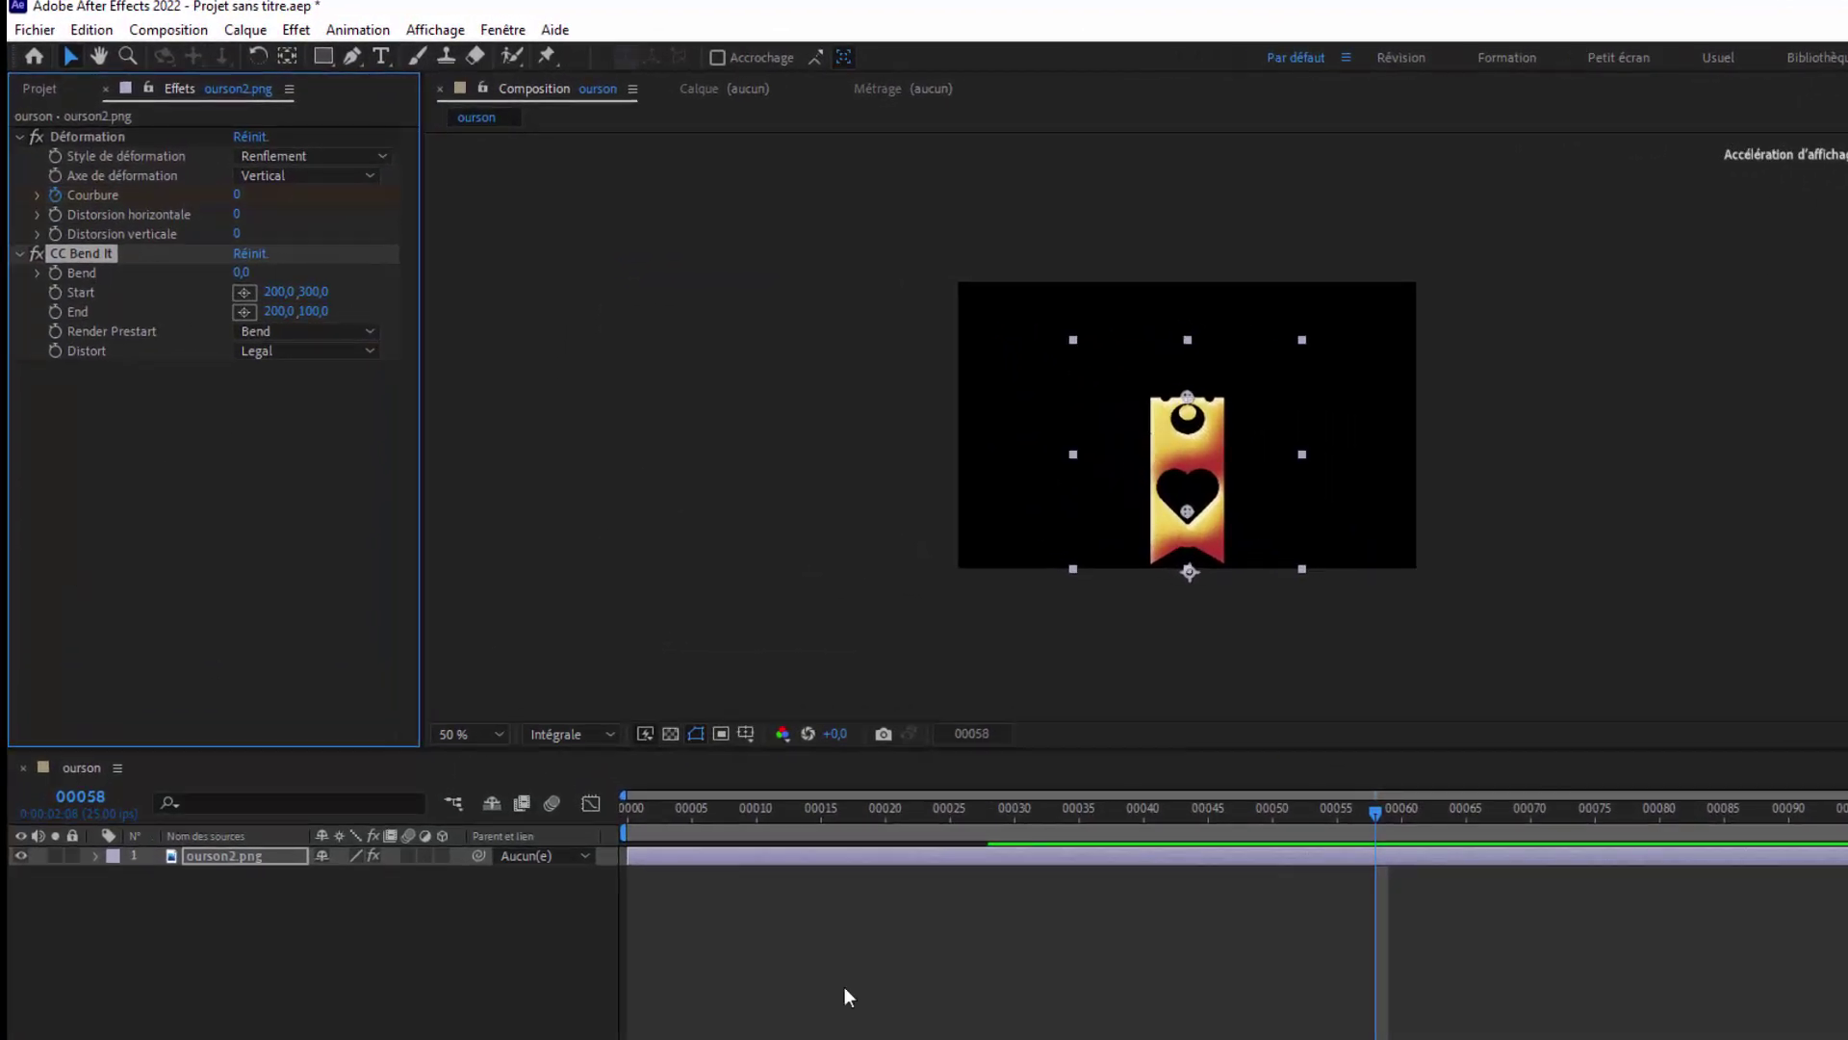
left_click_drag(1385, 811, 1002, 821)
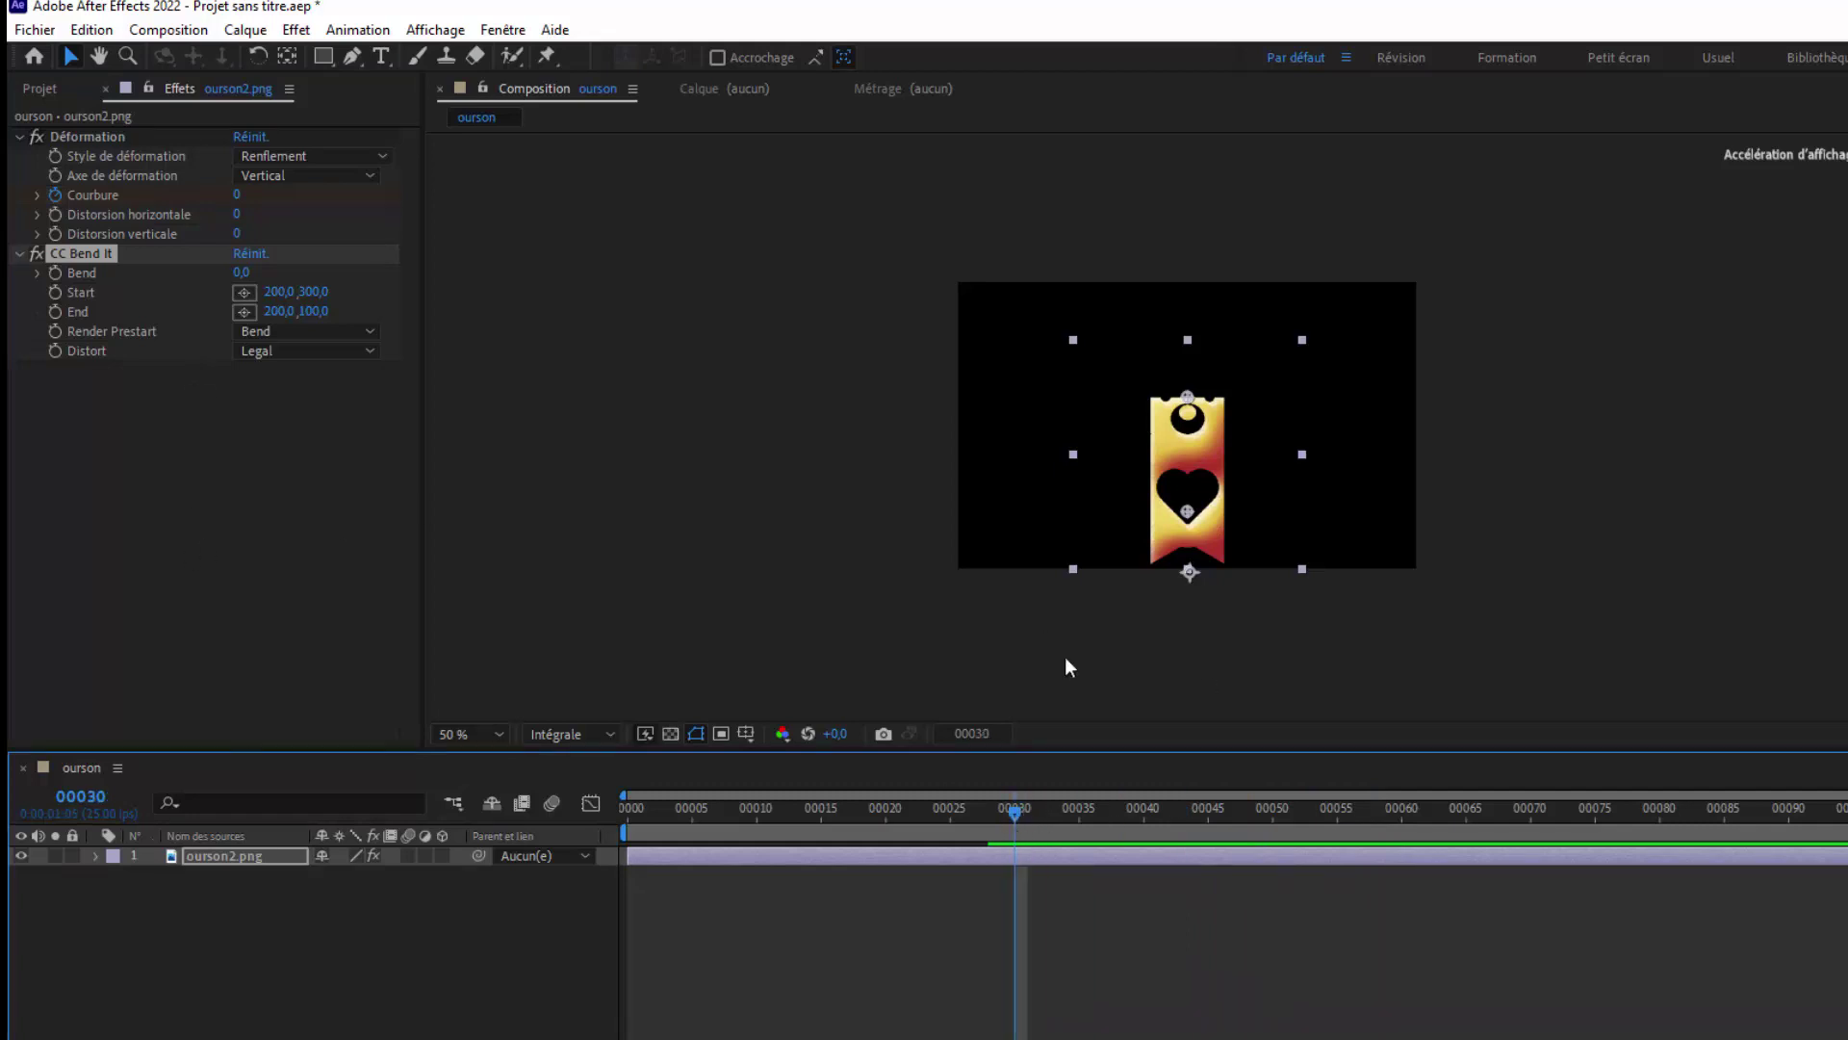
left_click(247, 292)
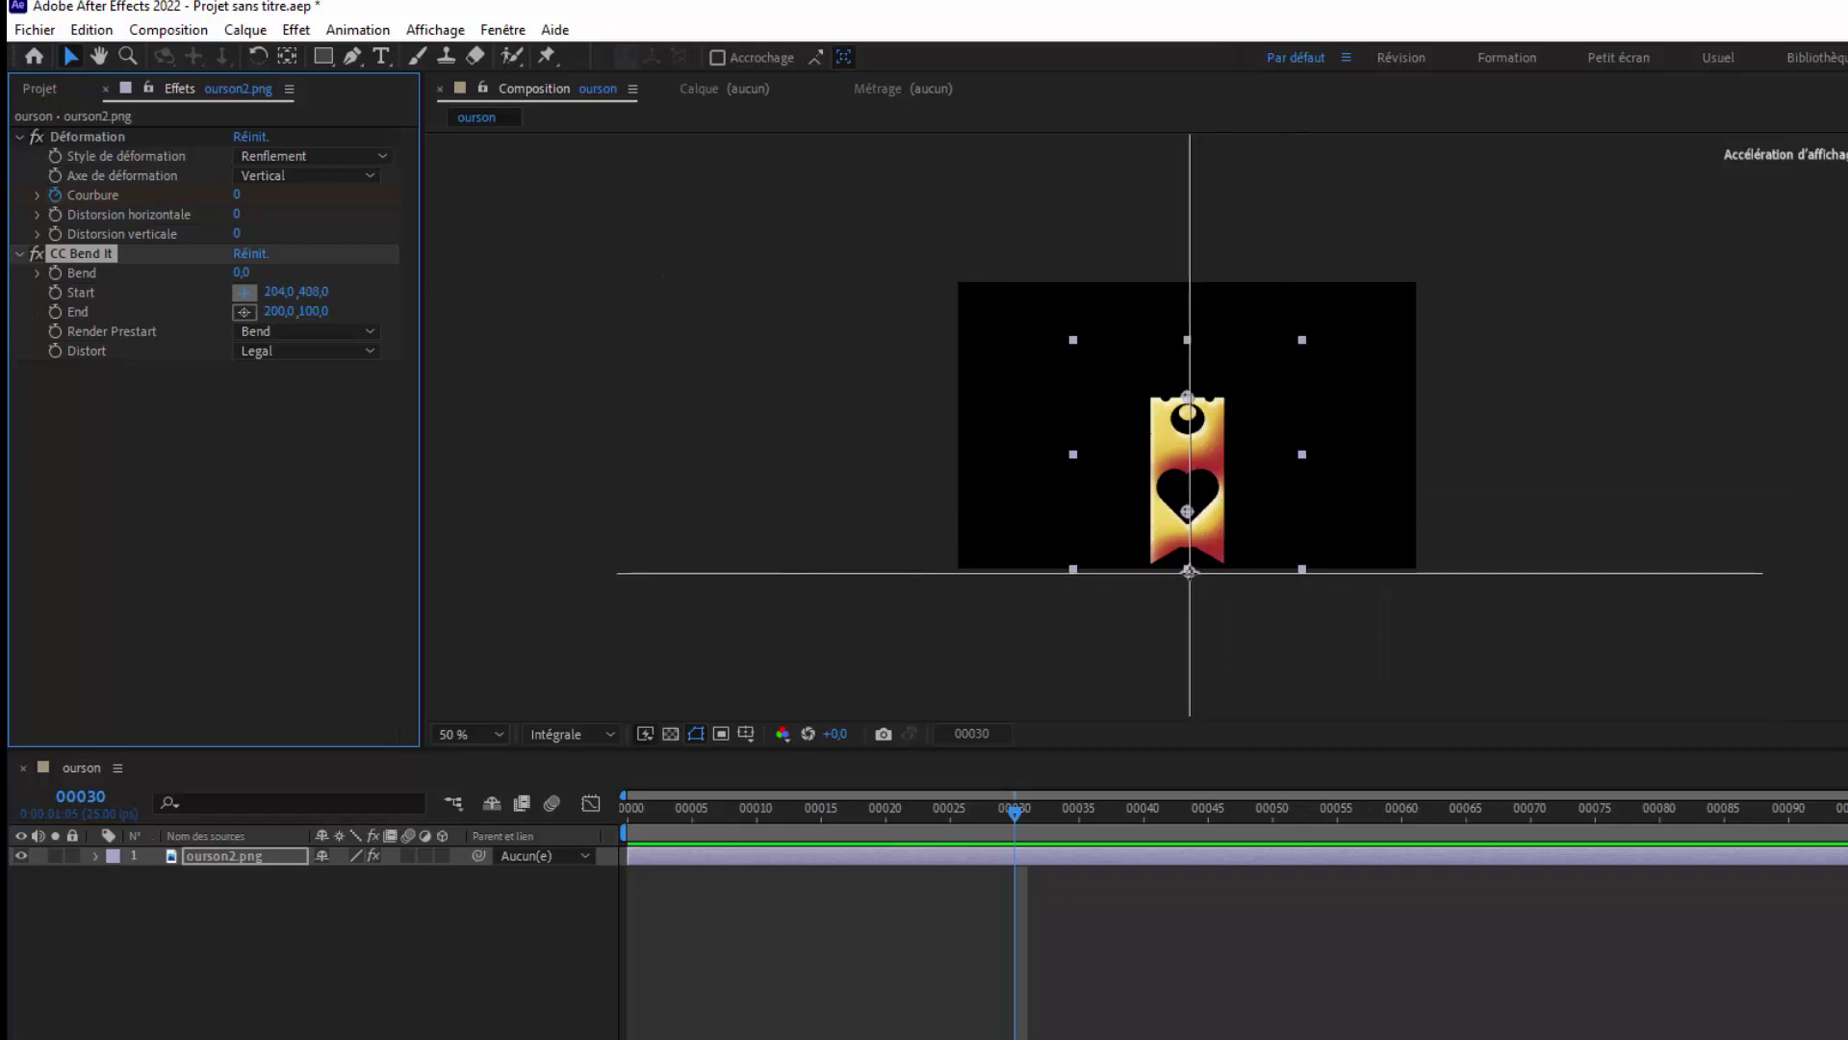
left_click(1190, 572)
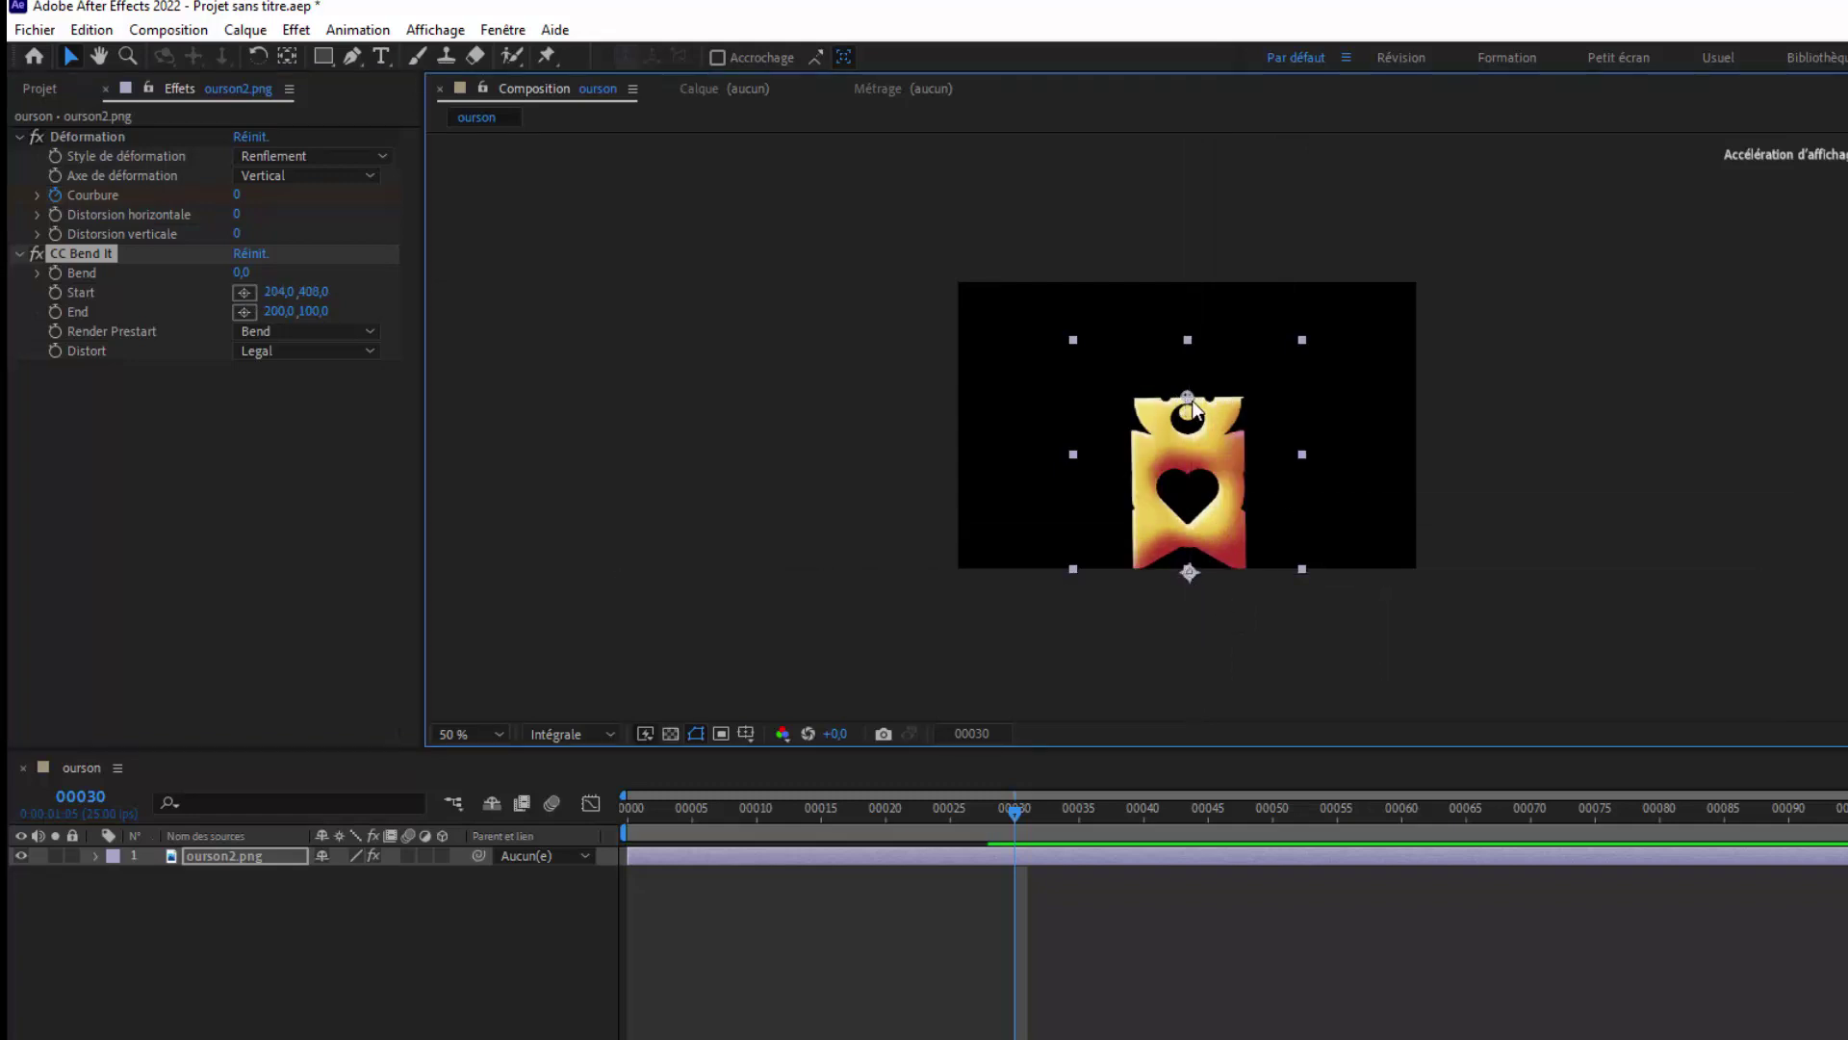
left_click_drag(1189, 408, 1180, 253)
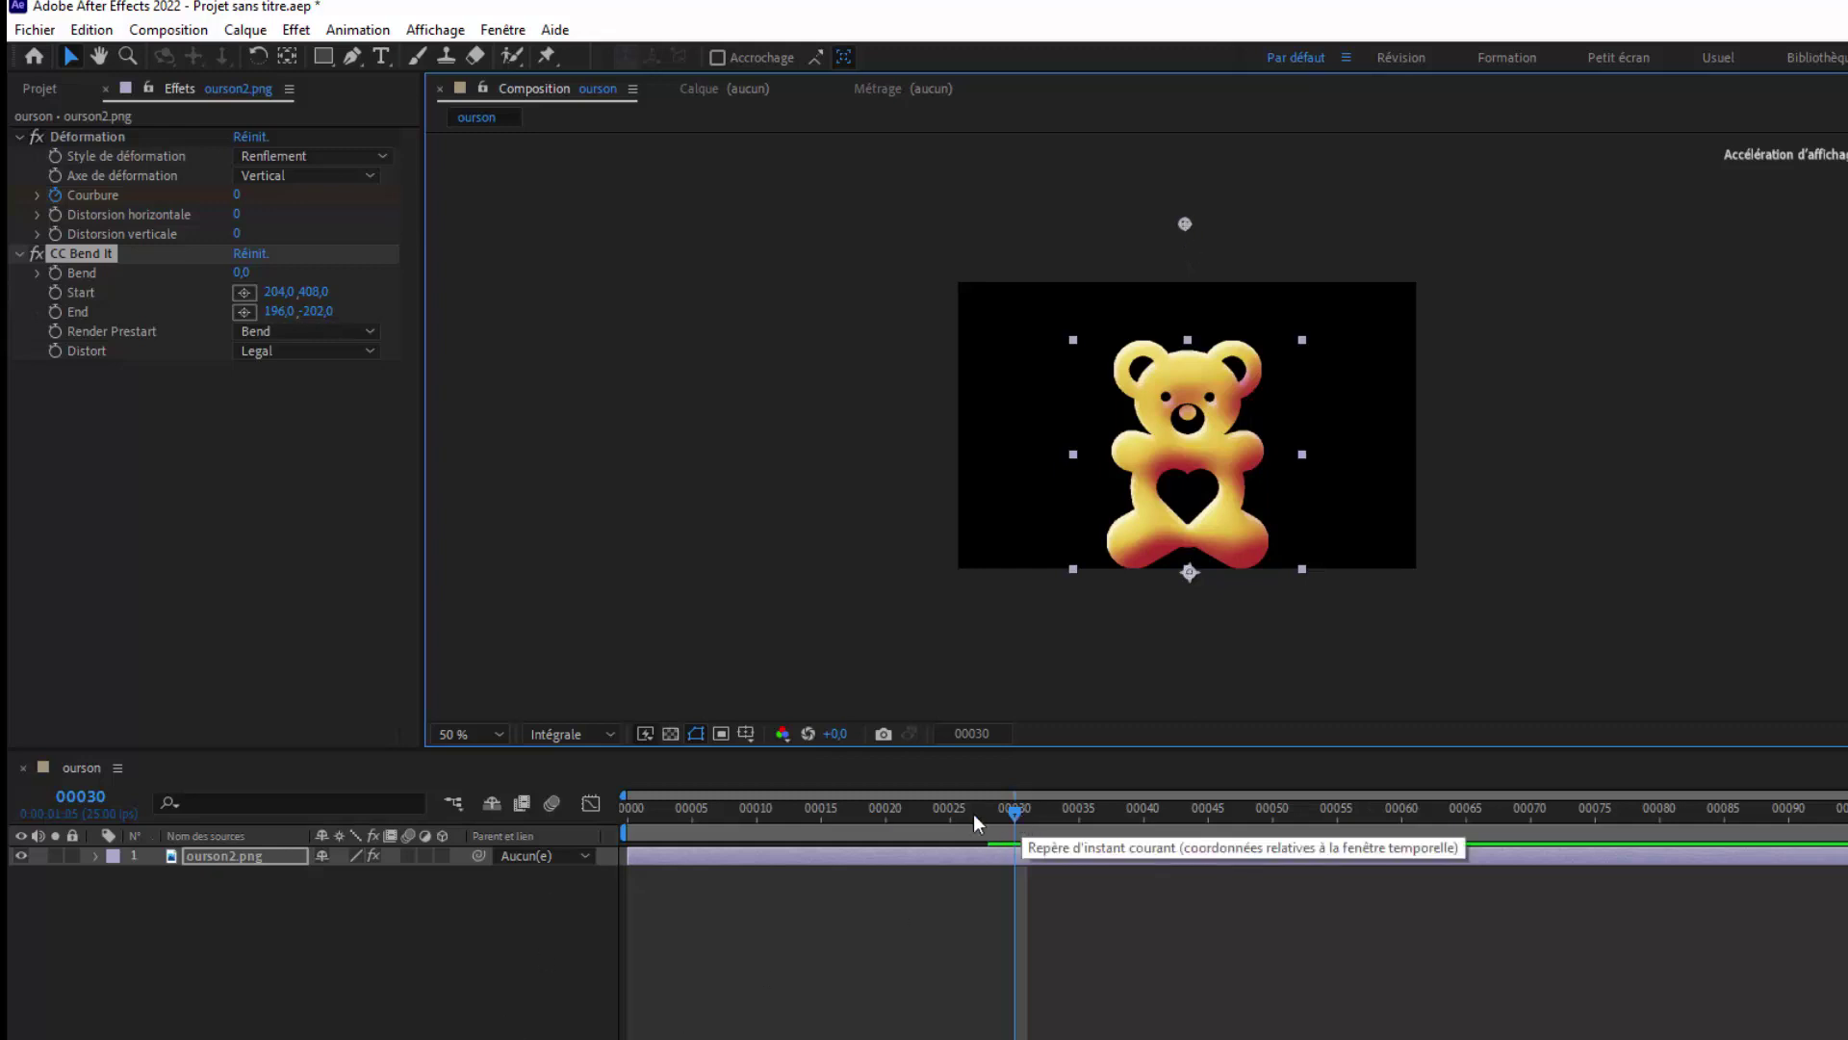
left_click_drag(973, 813, 460, 877)
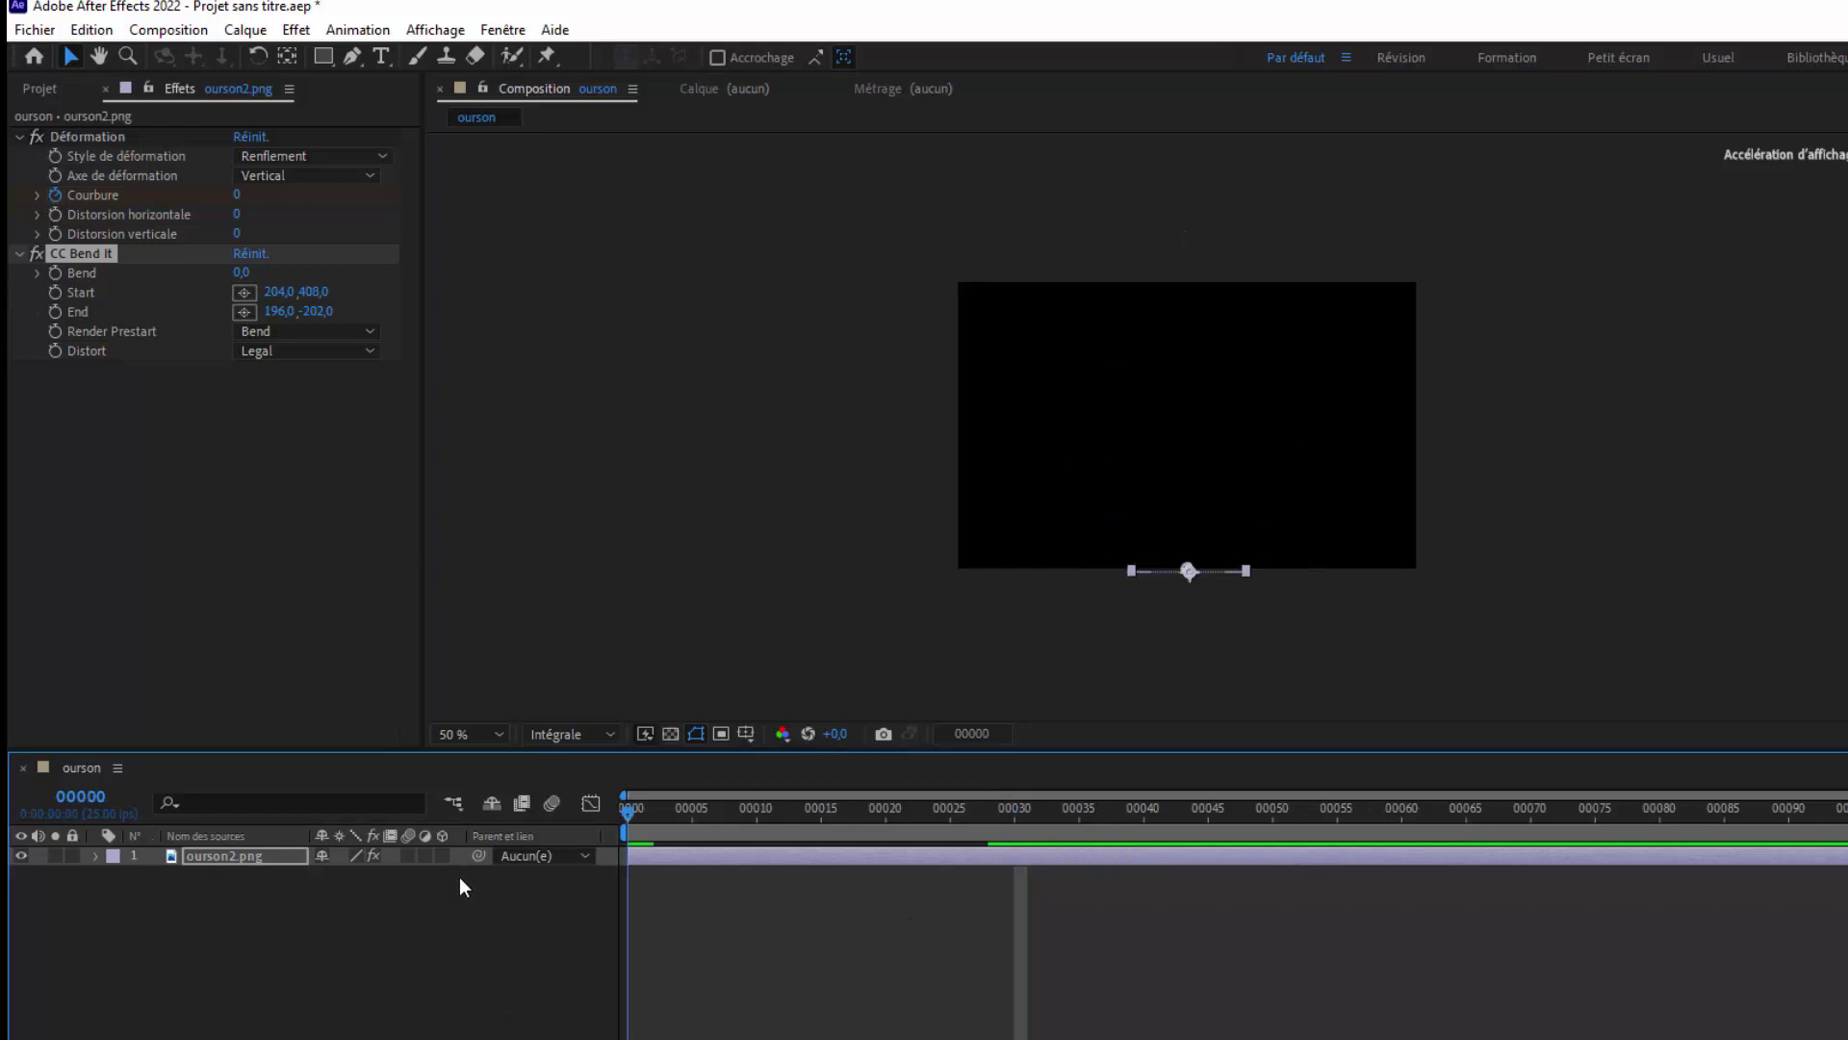
Set a Bend keyframe of 1 at frame 4.
left_click(96, 795)
left_click(96, 795)
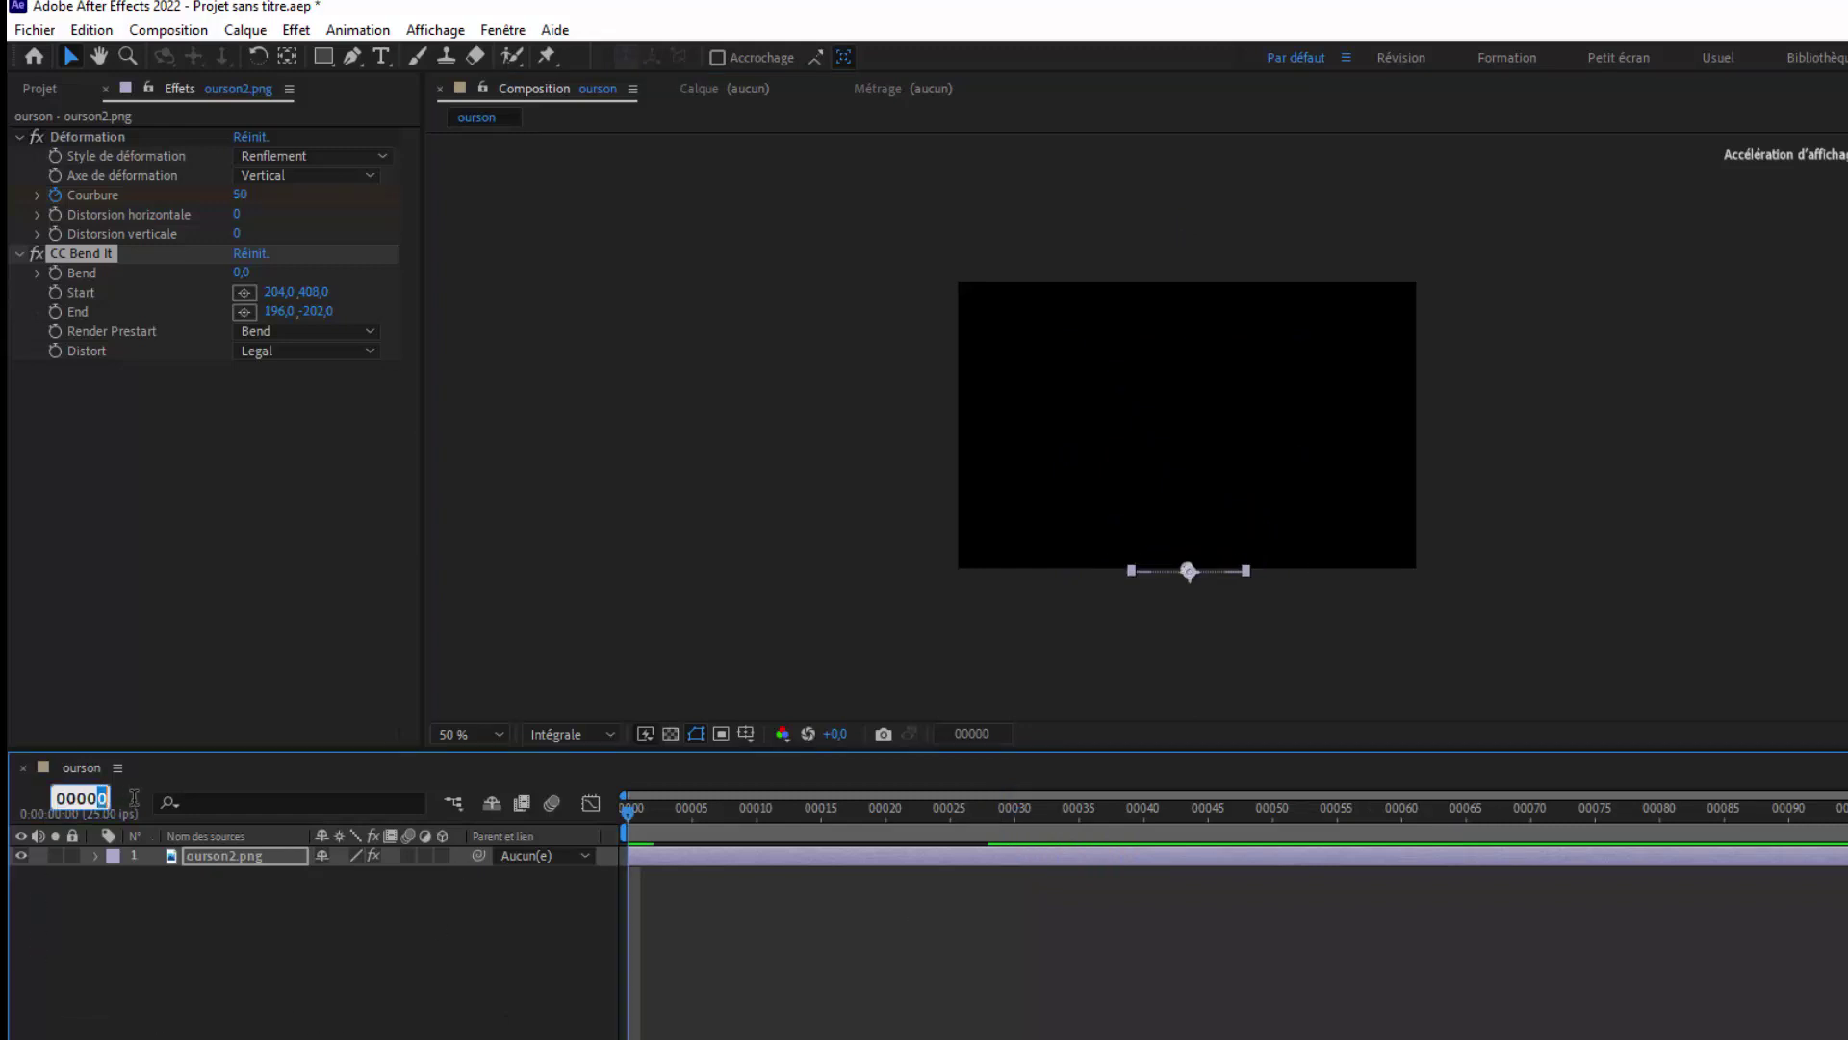
type("4")
left_click(56, 273)
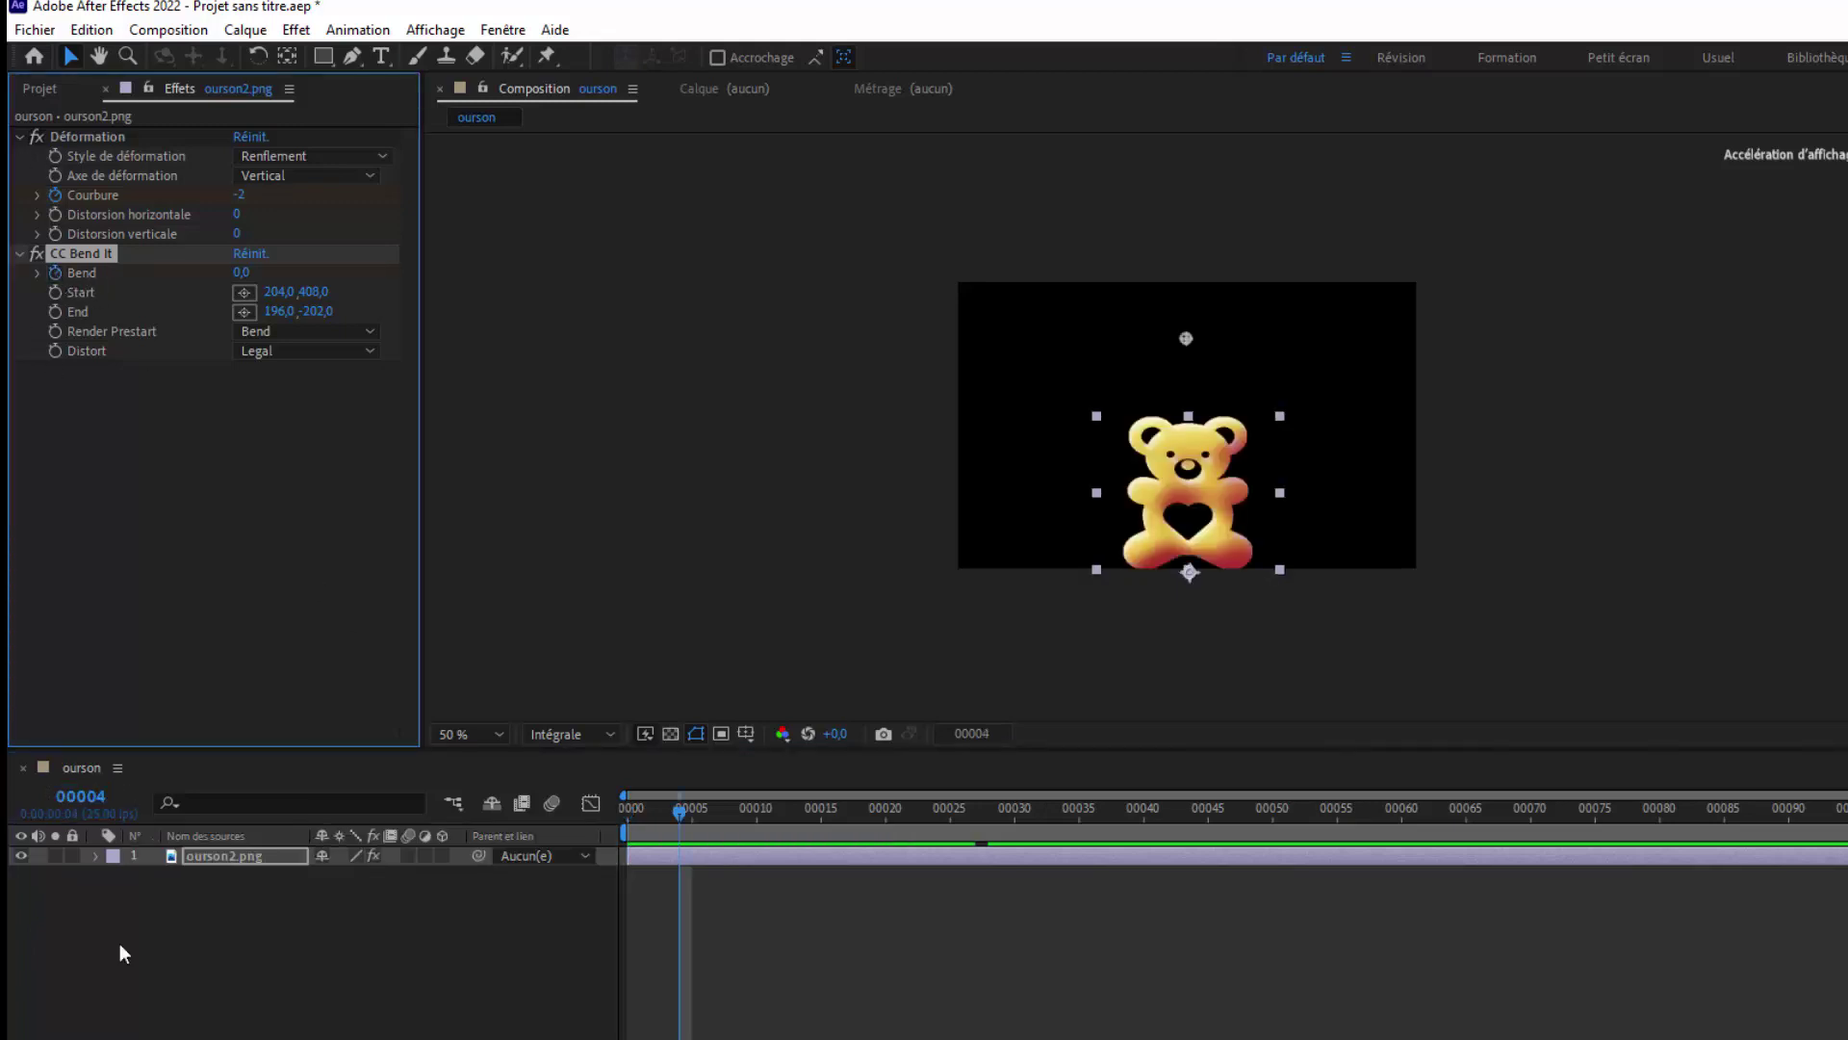
key("u")
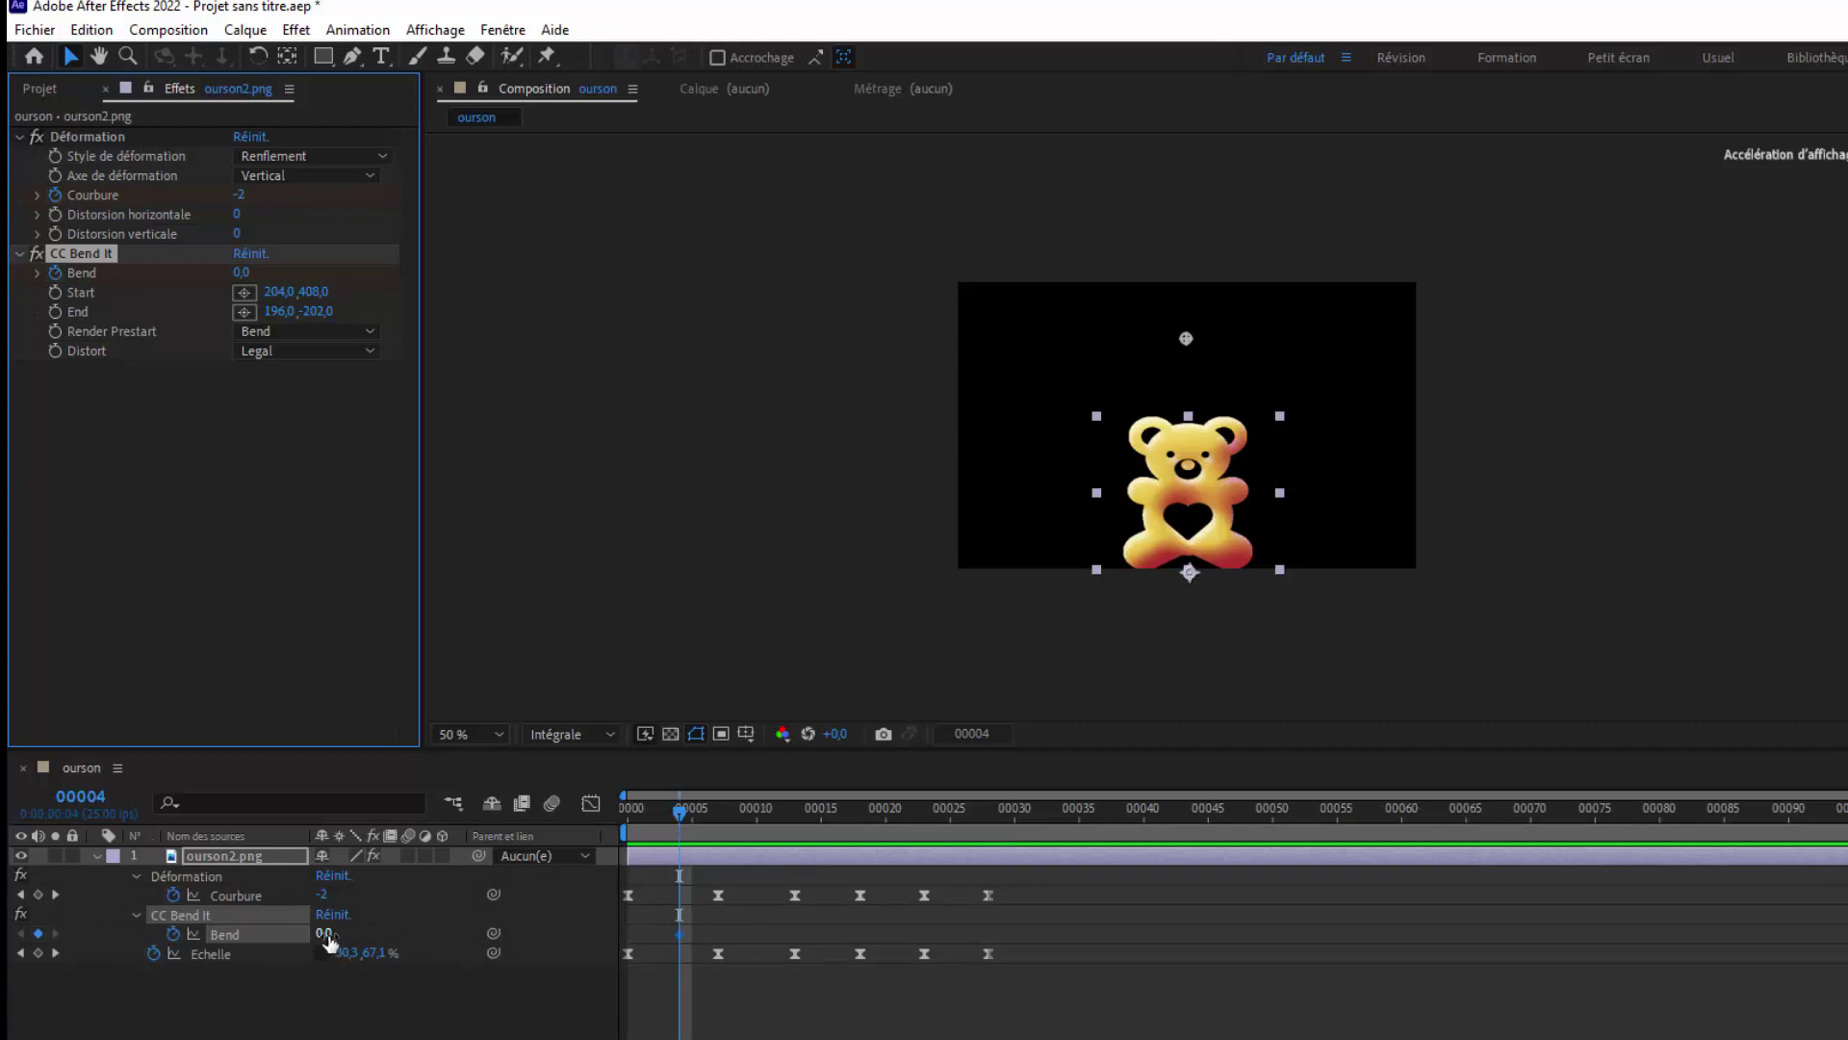
left_click(326, 934)
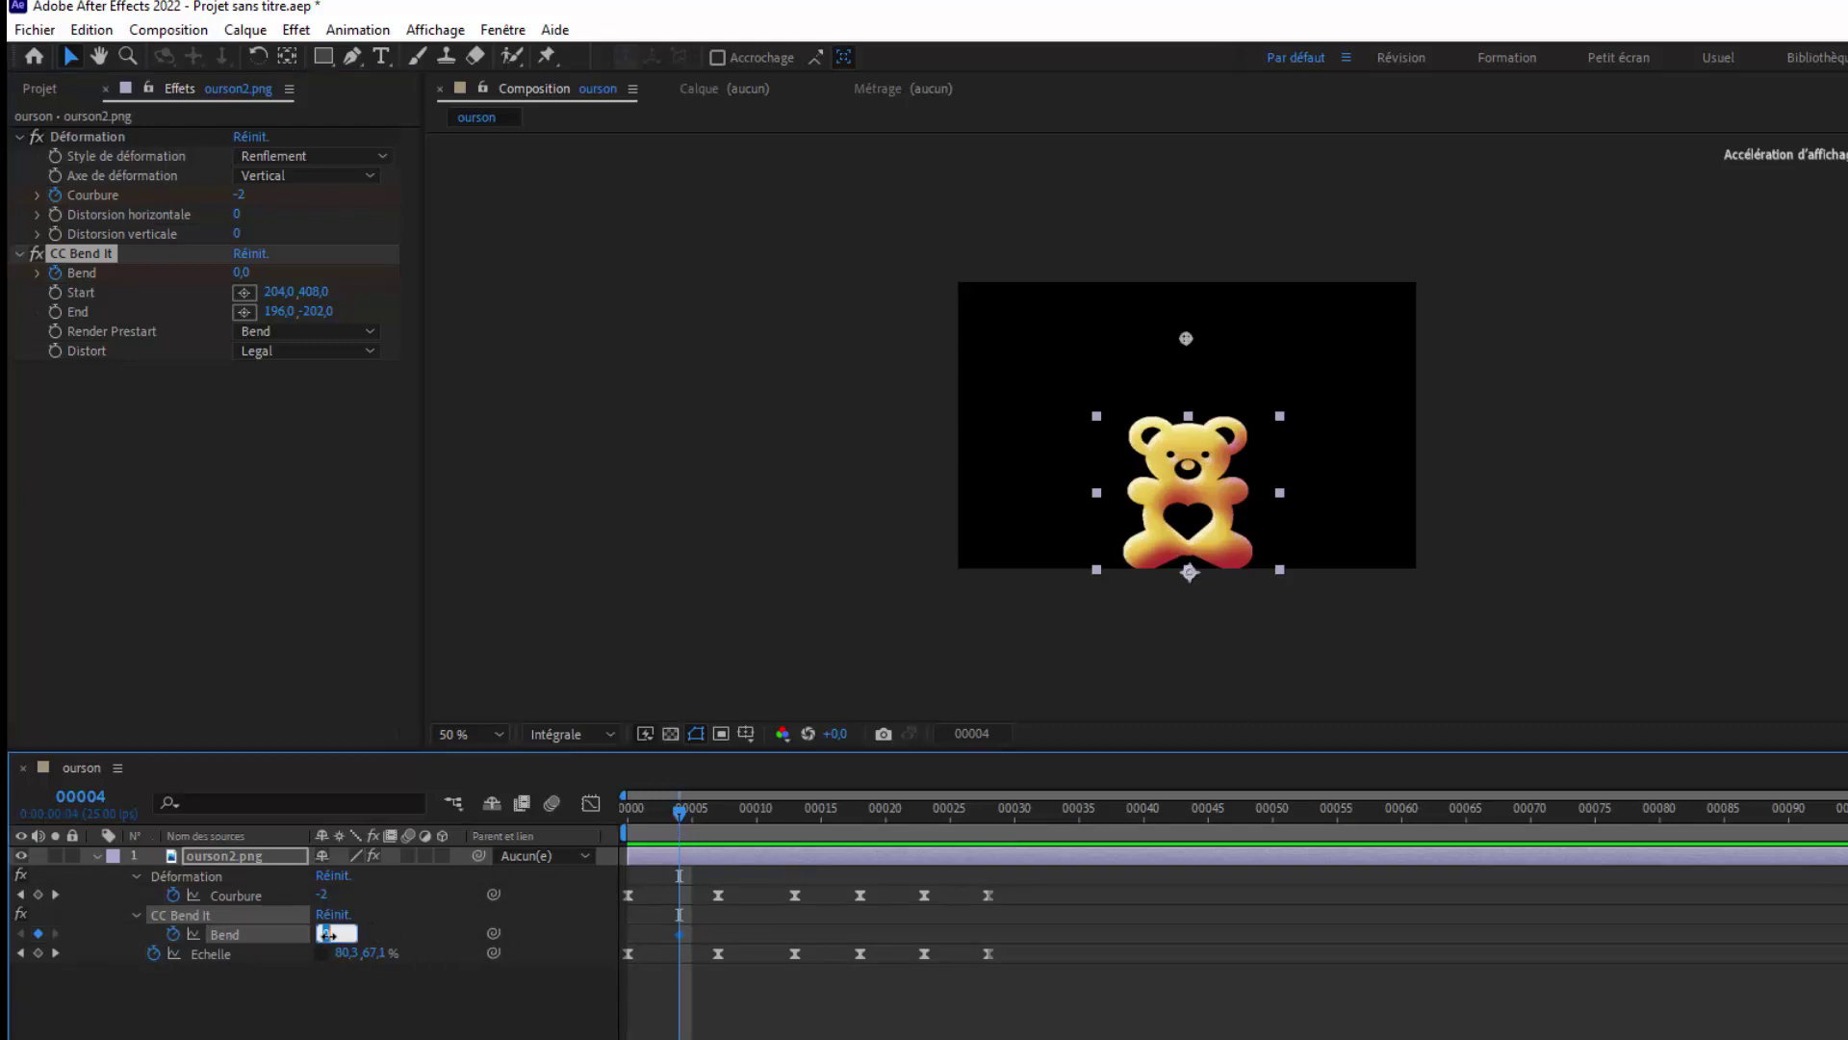
type("1")
key("Return")
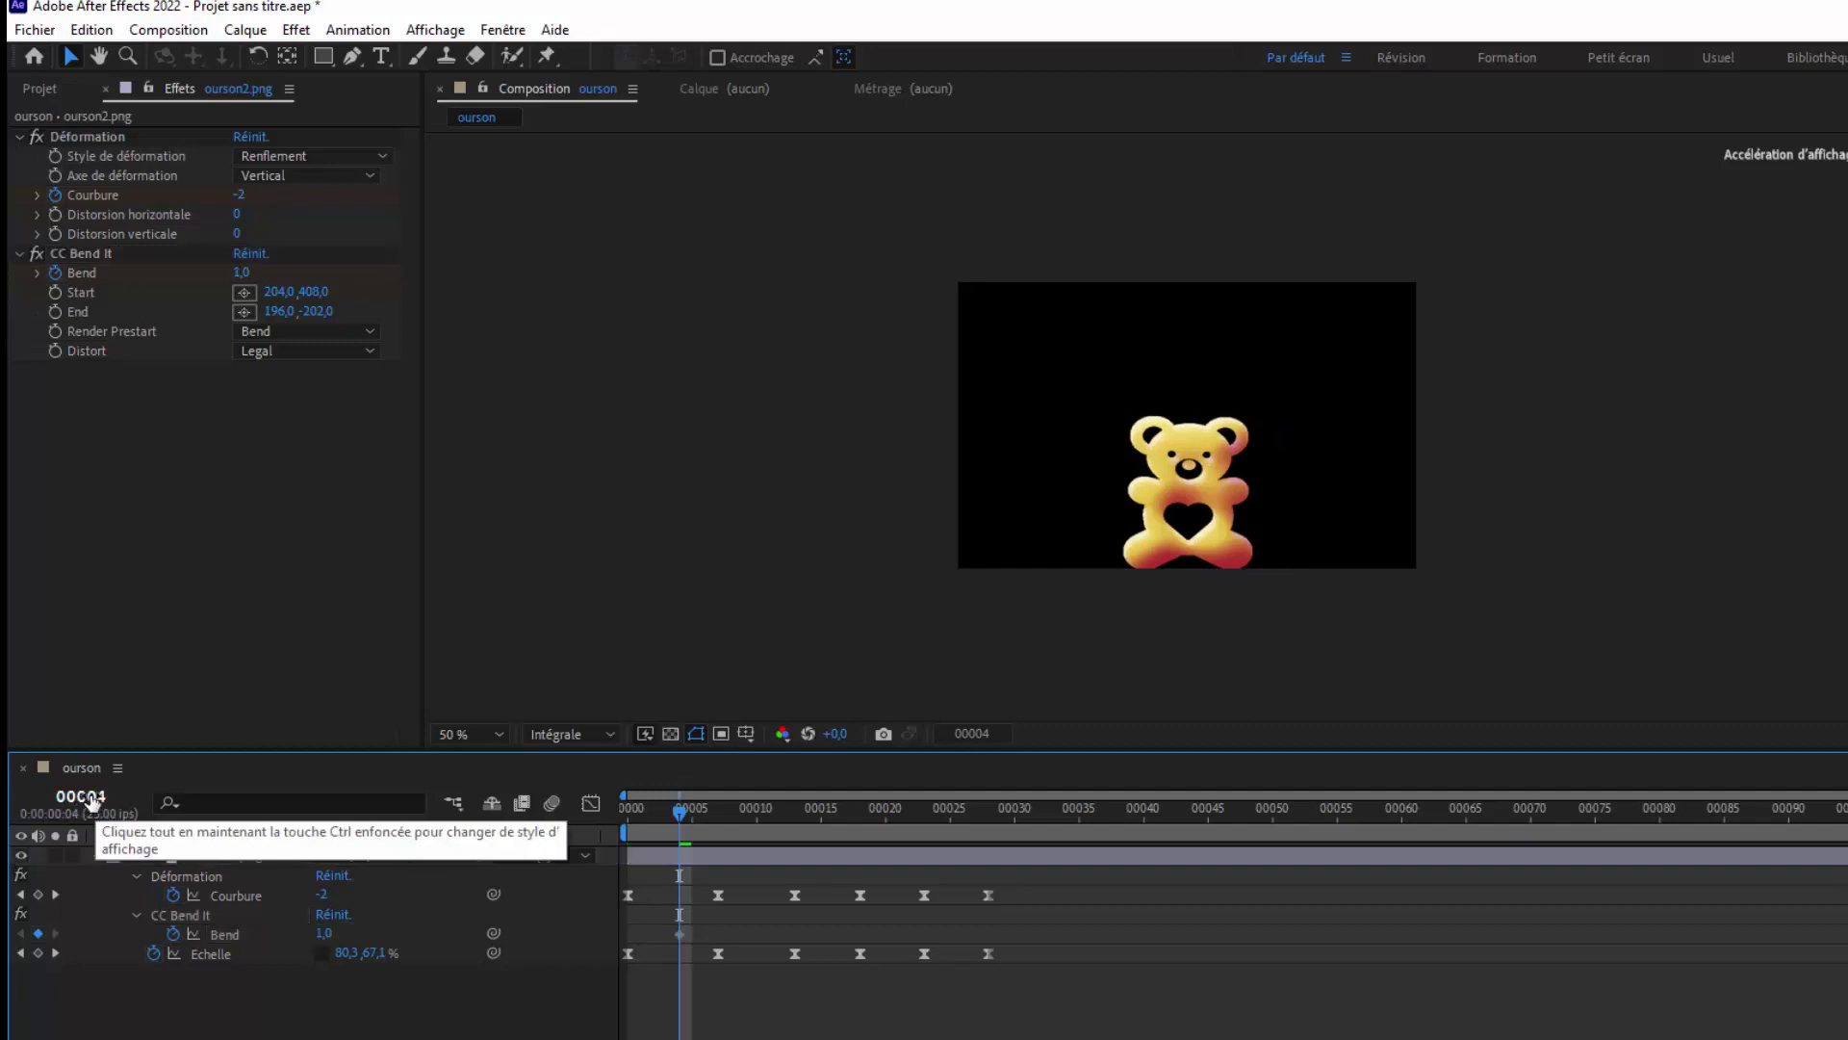
Set a Bend keyframe of -12 at frame 10.
left_click(92, 800)
type("0001")
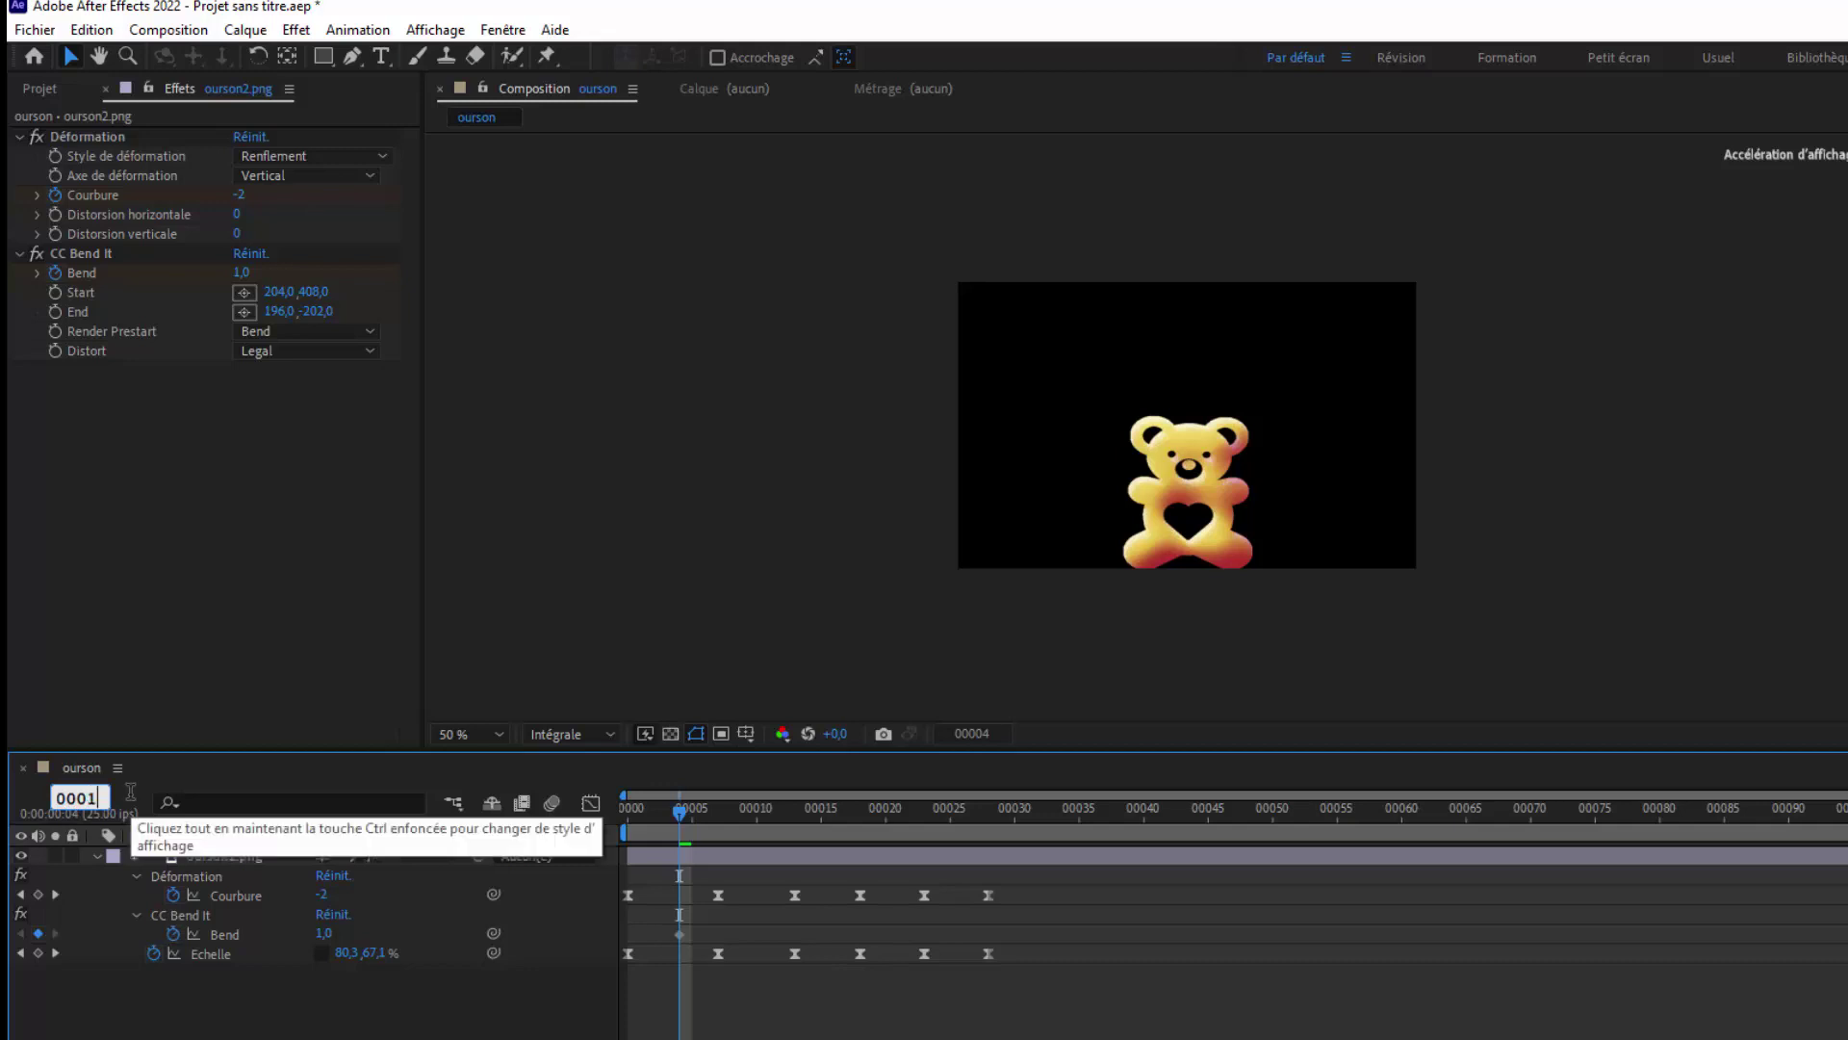
type("0")
key("Return")
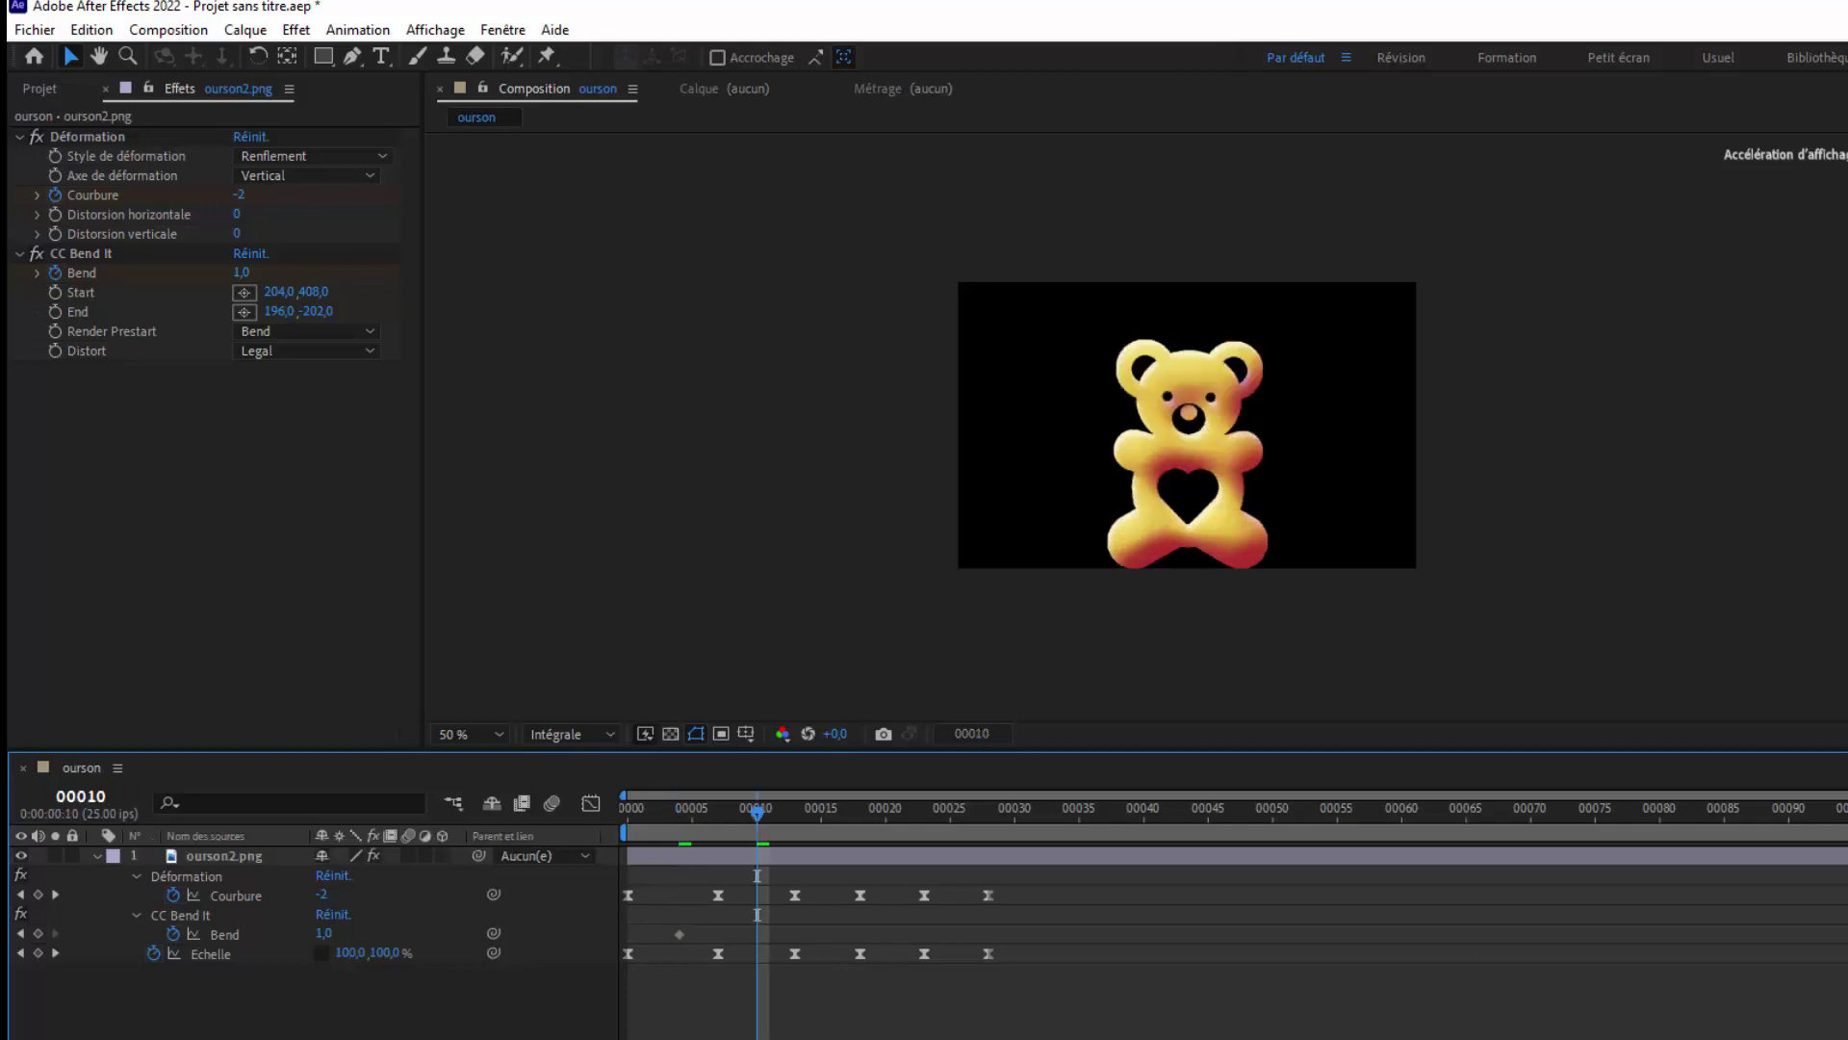
left_click(363, 910)
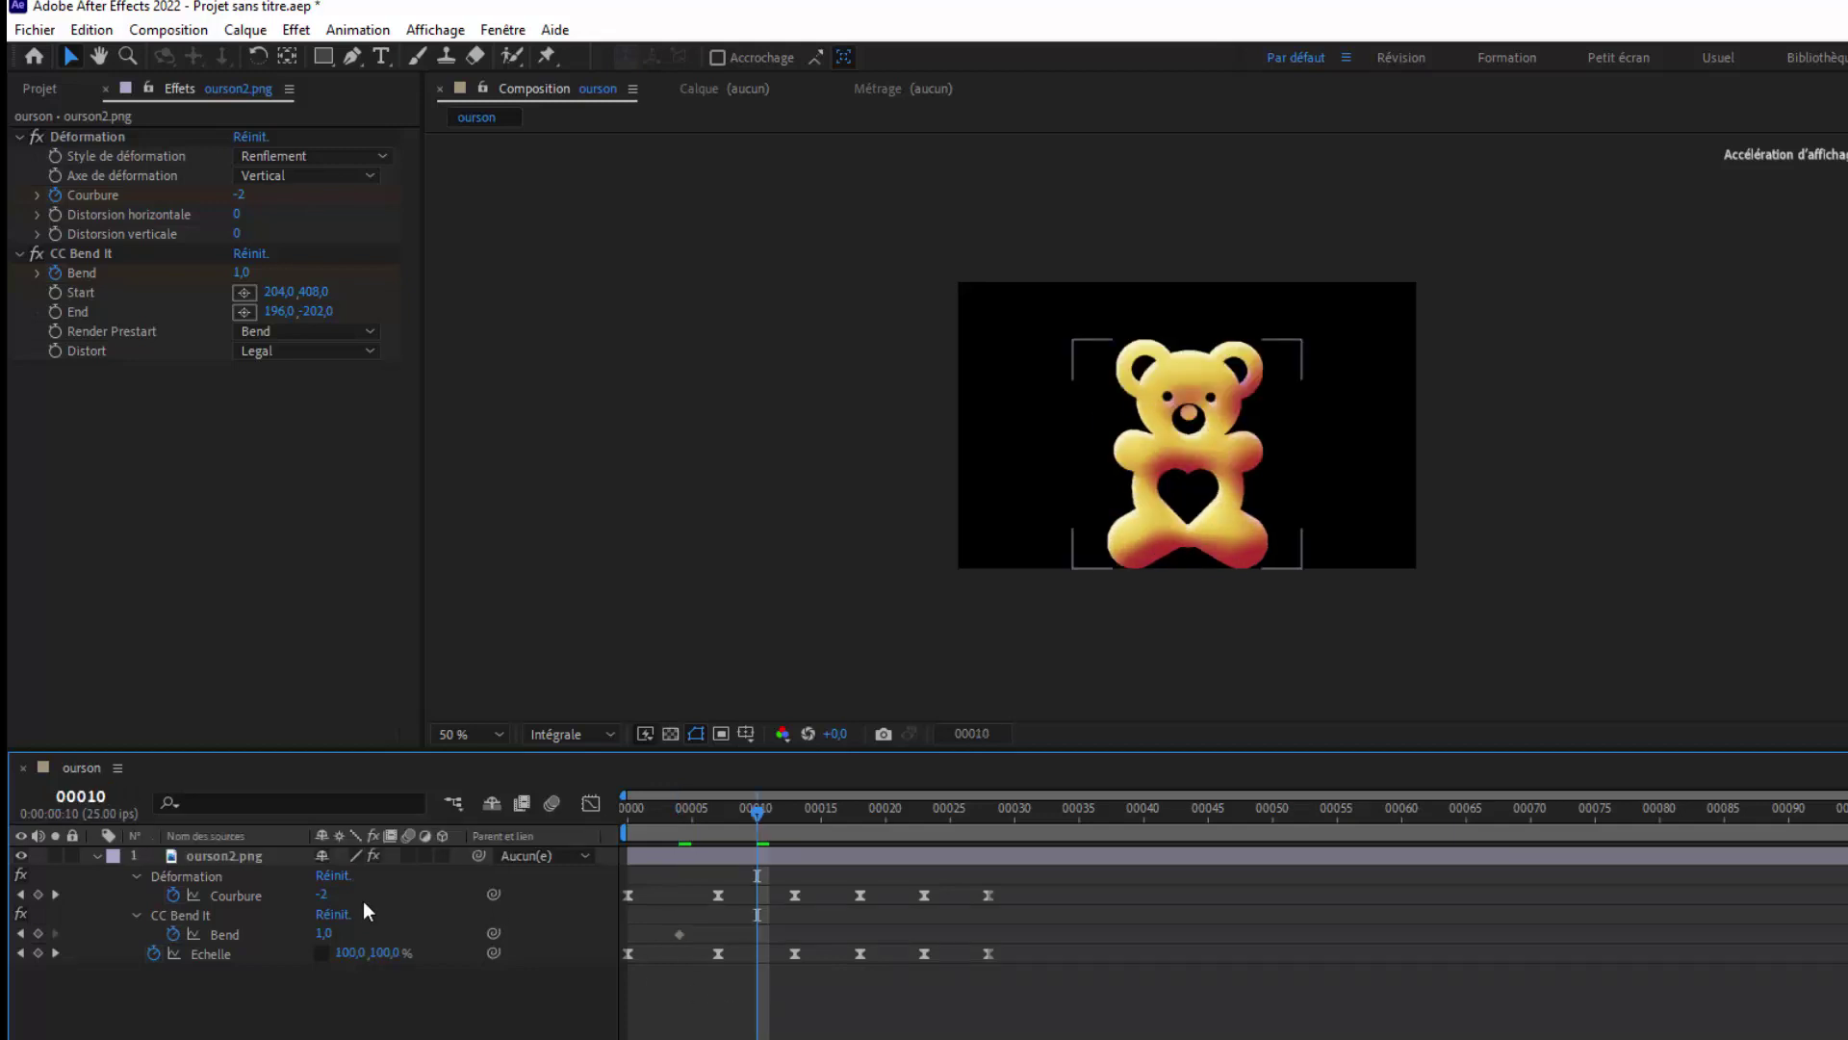
left_click(325, 935)
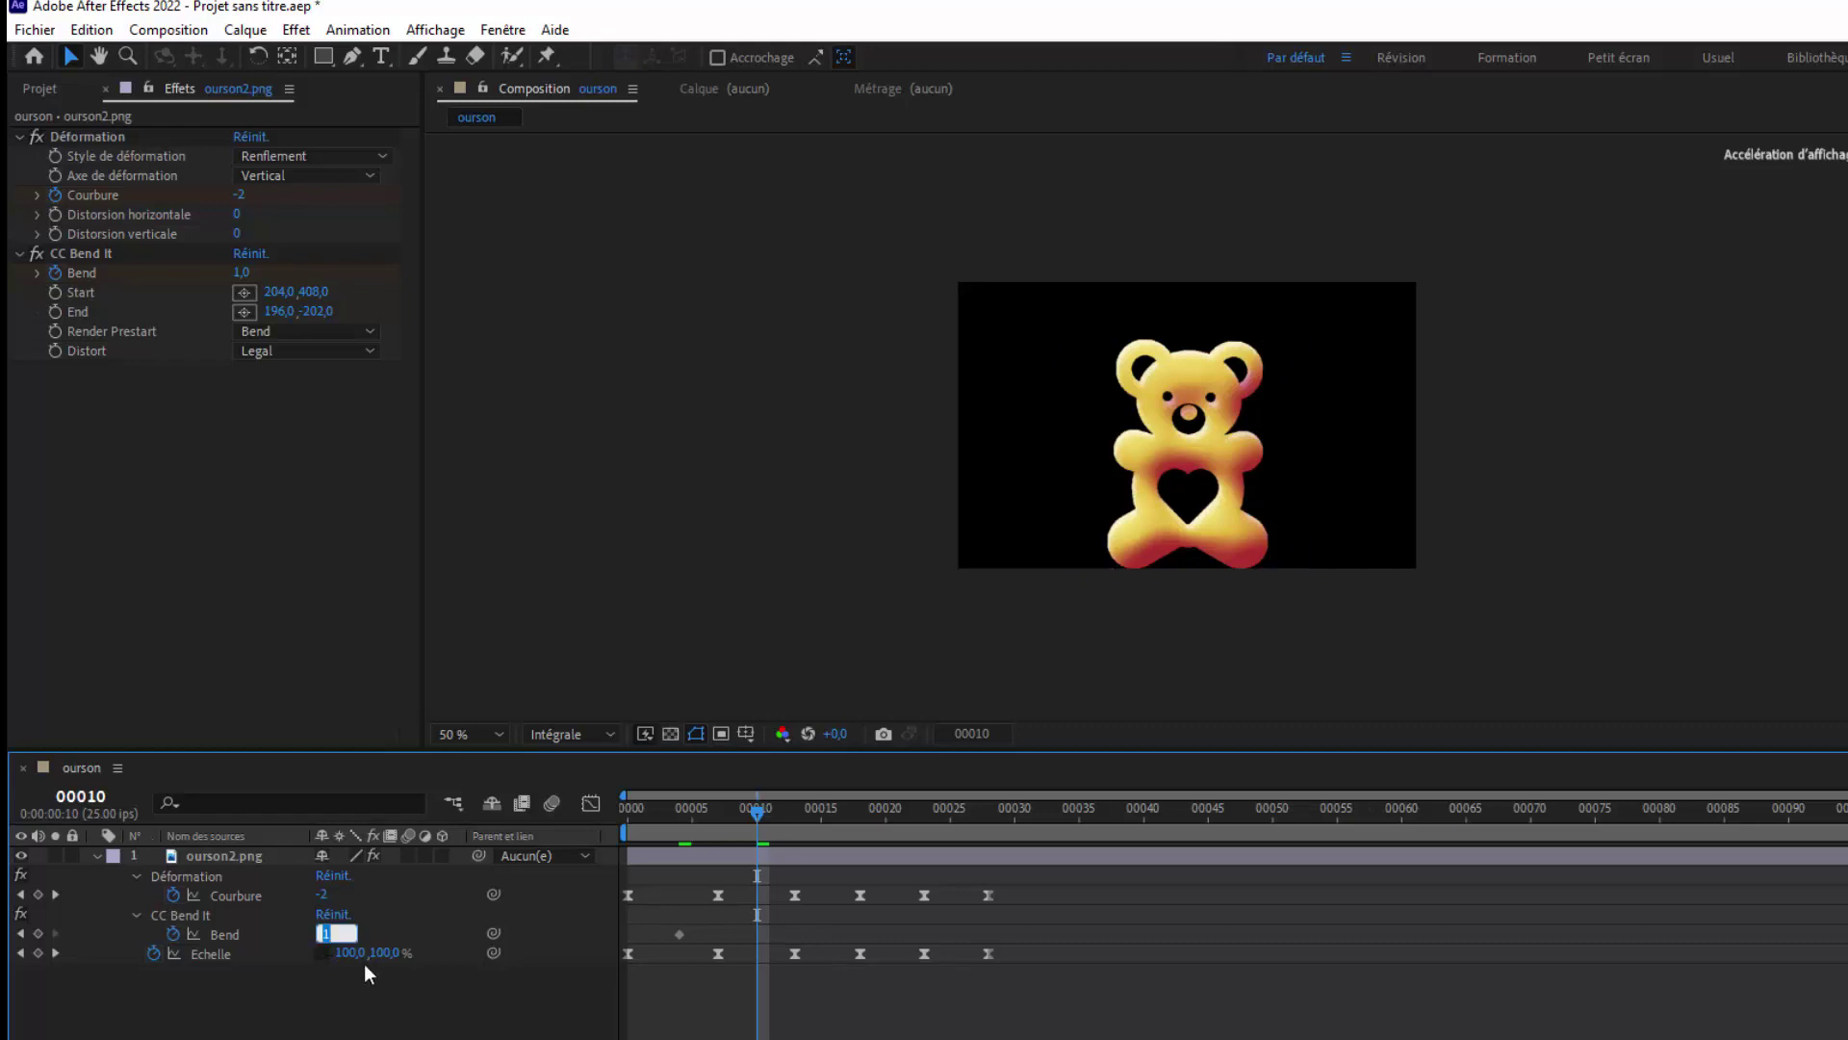
type("-12")
key("Return")
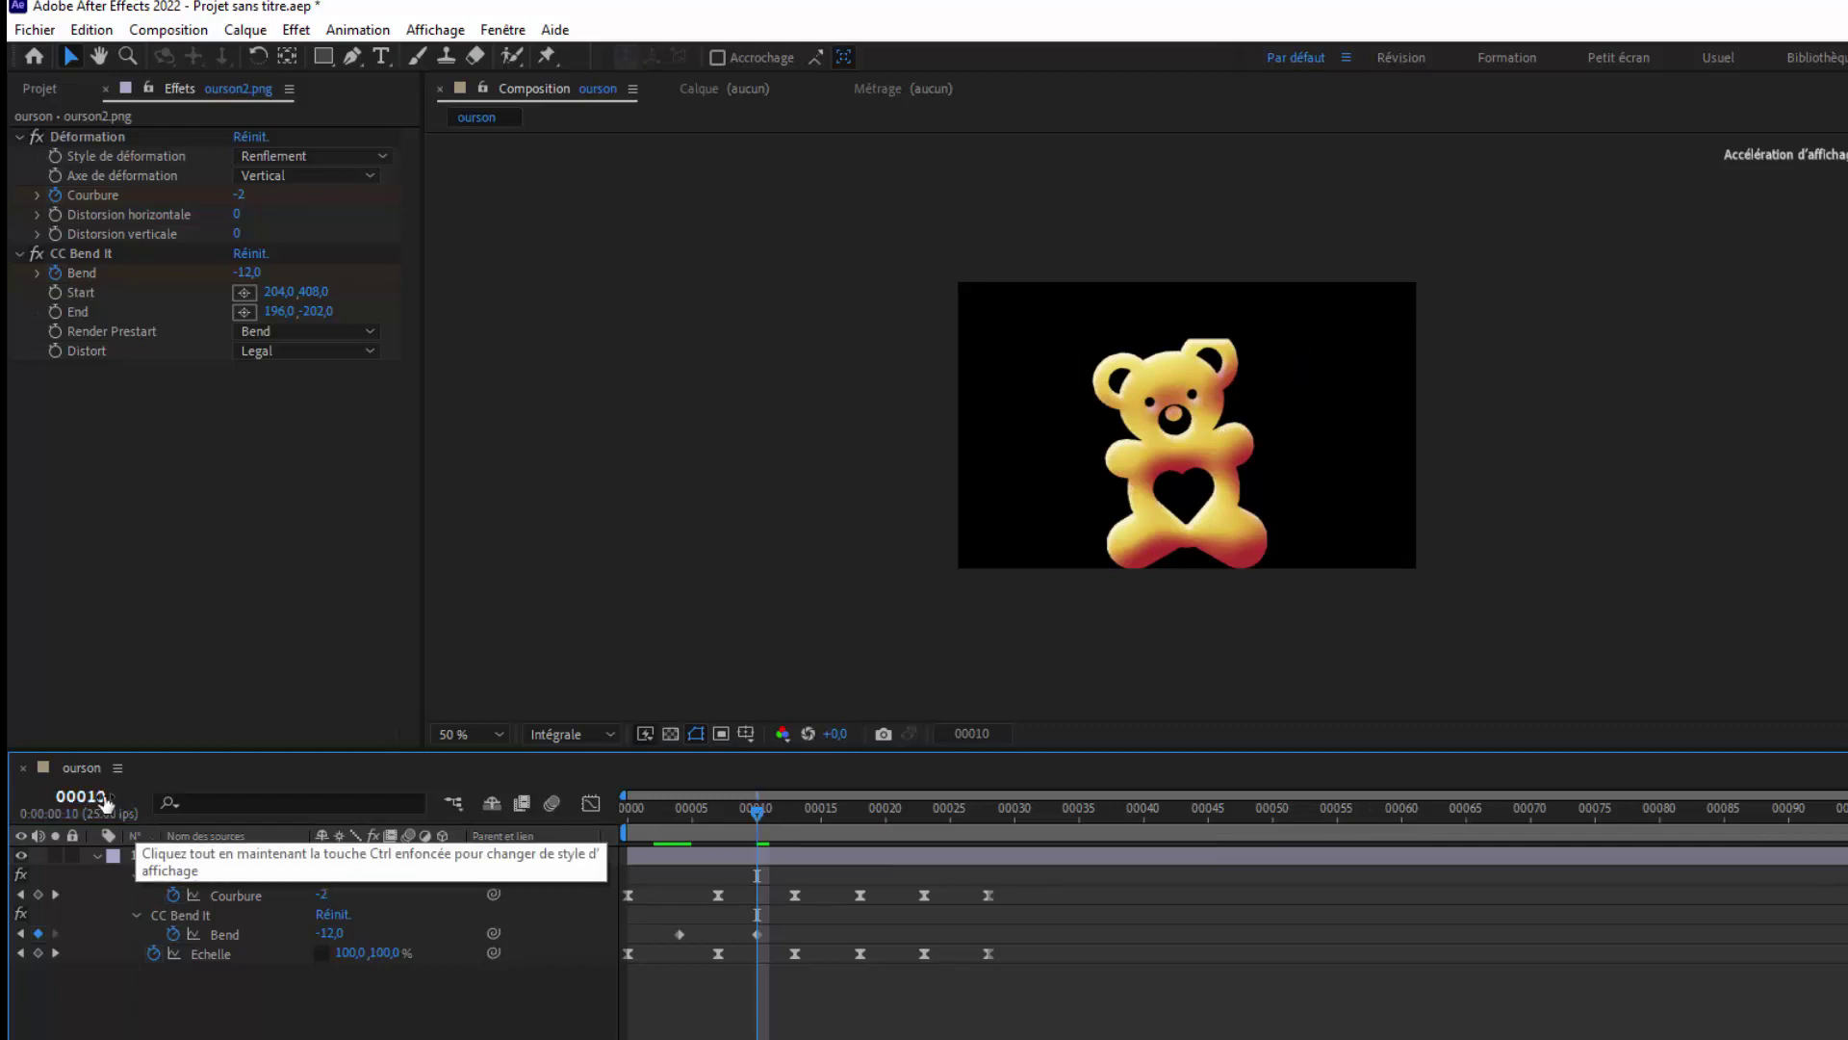
Set a Bend keyframe of 8 at frame 15.
left_click(101, 799)
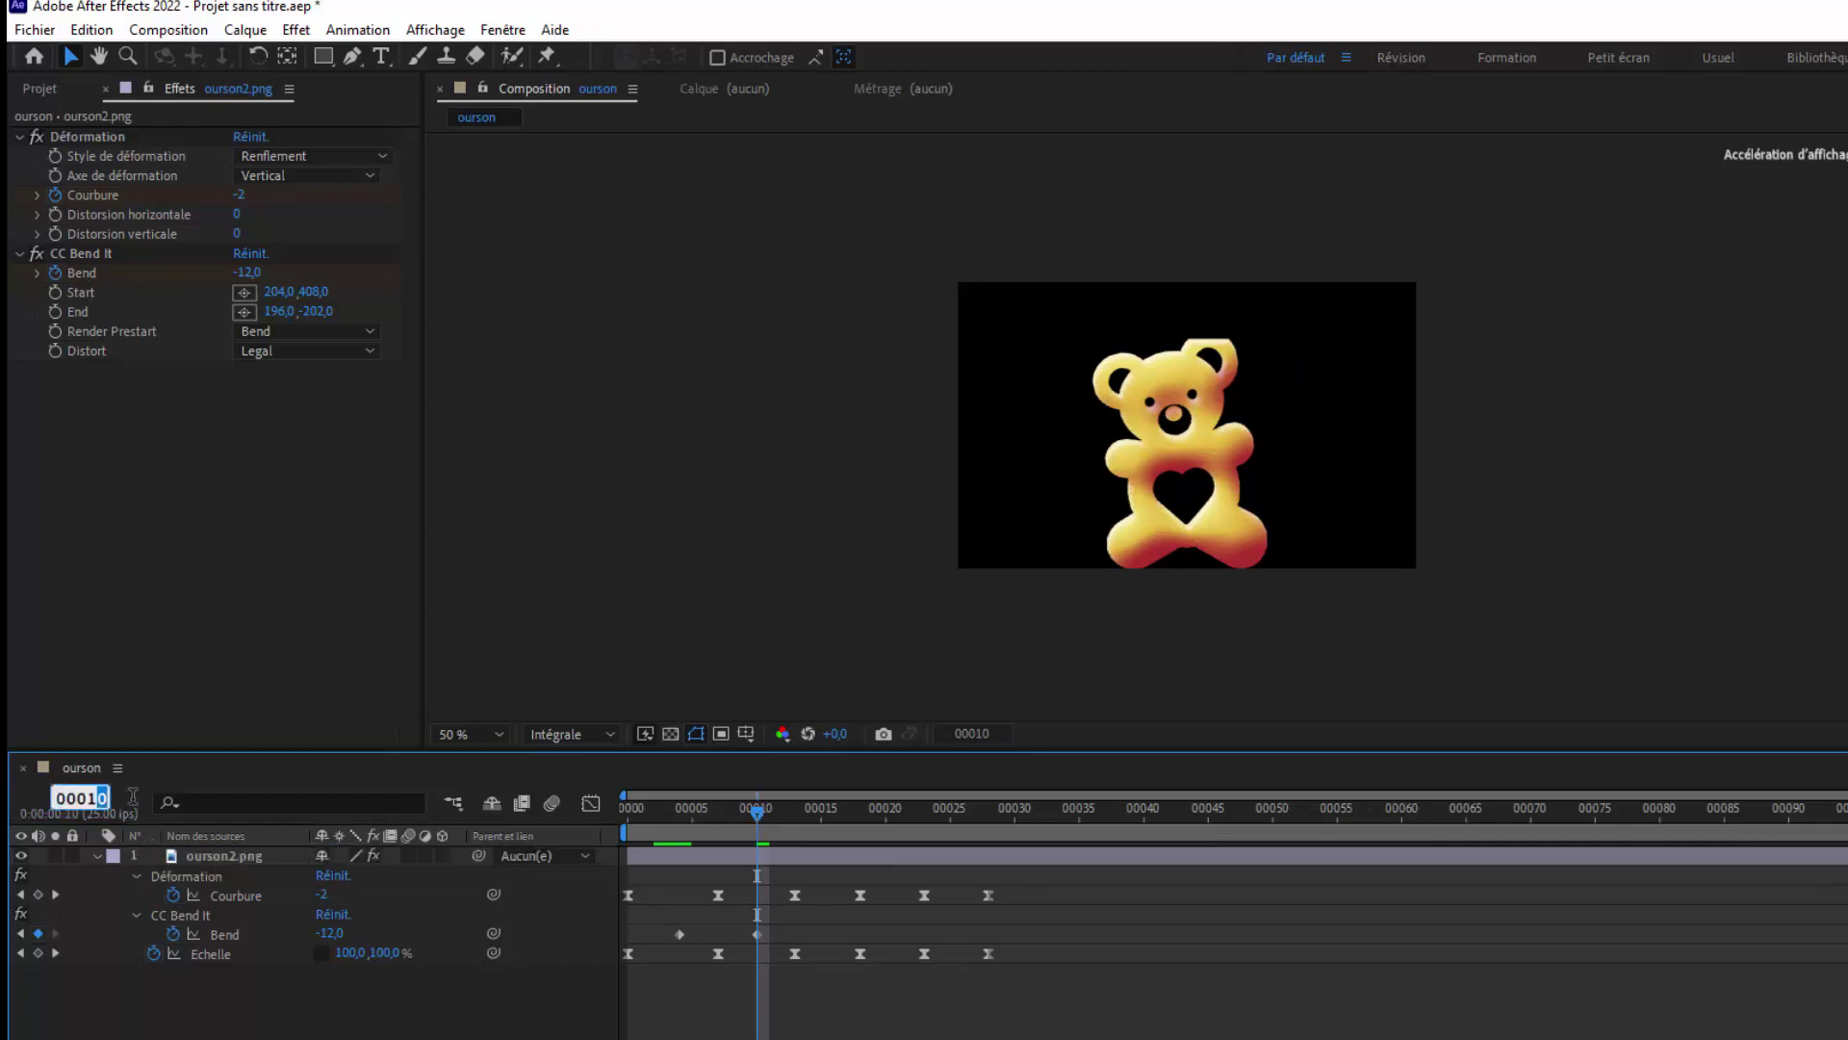
type("5")
key("Return")
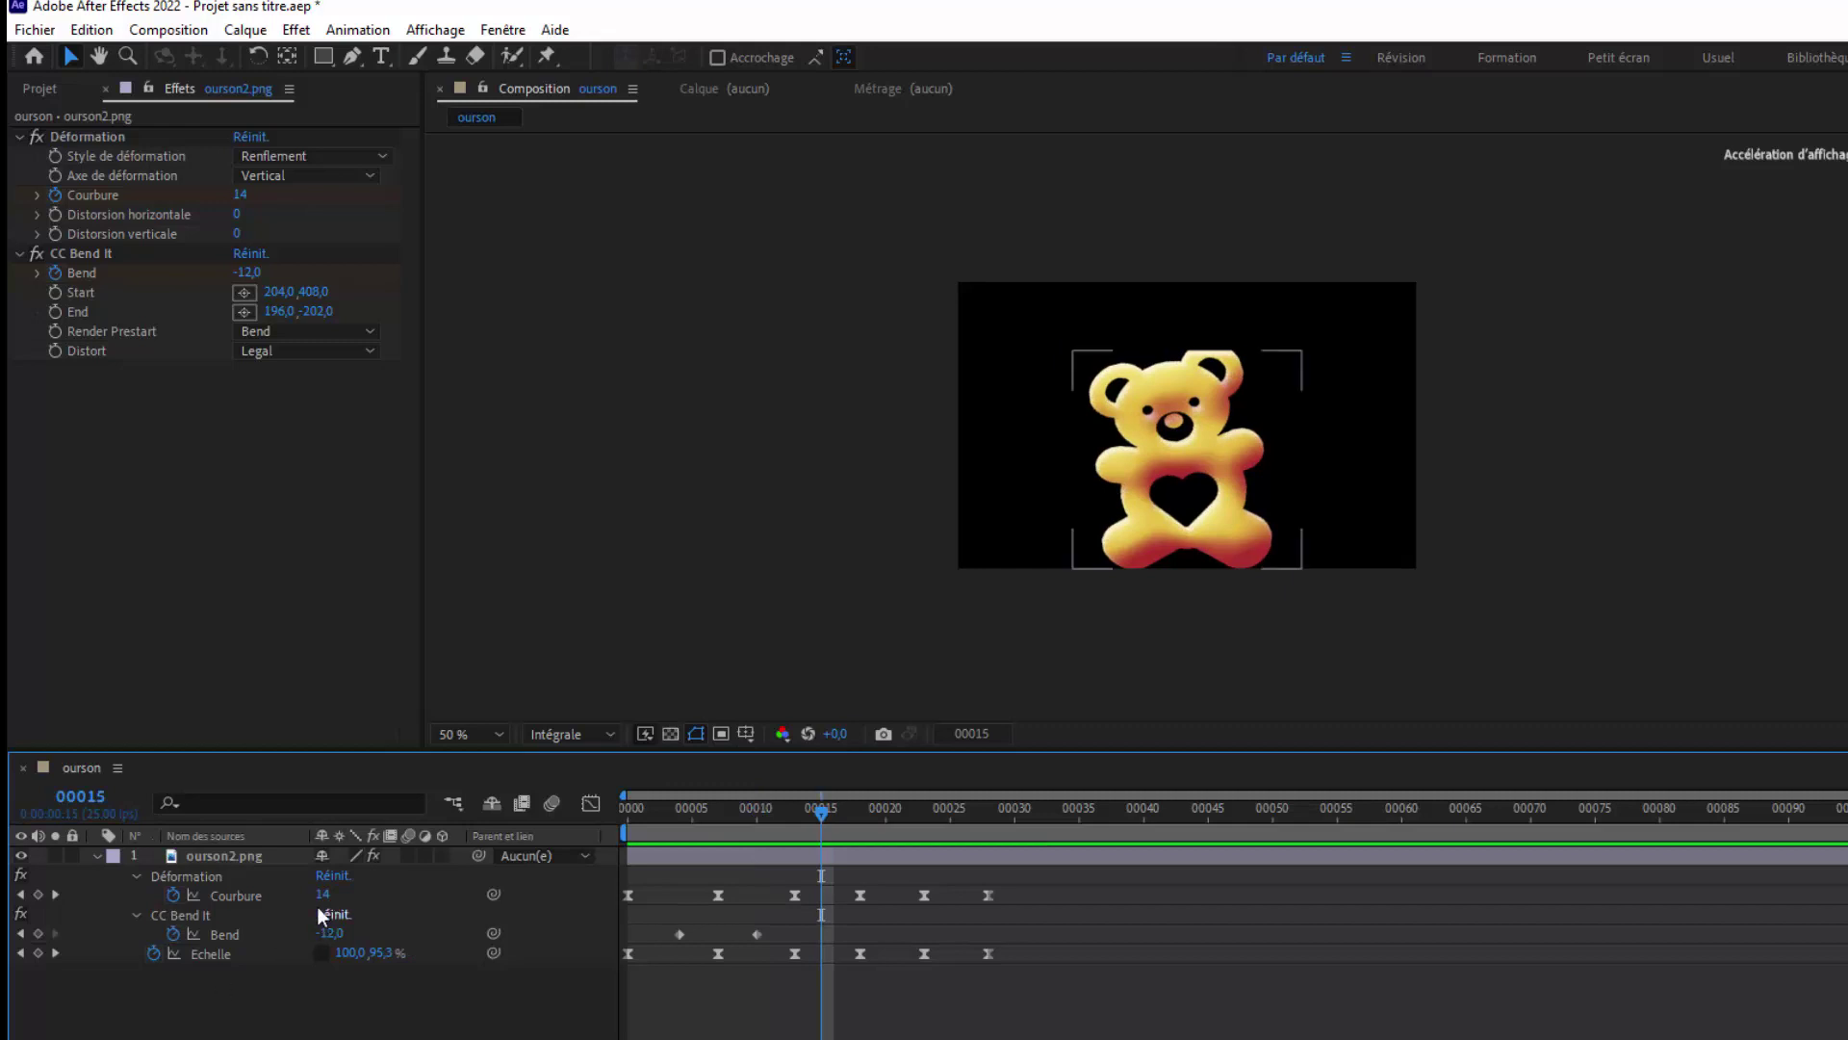
left_click(327, 934)
type("8")
key("Return")
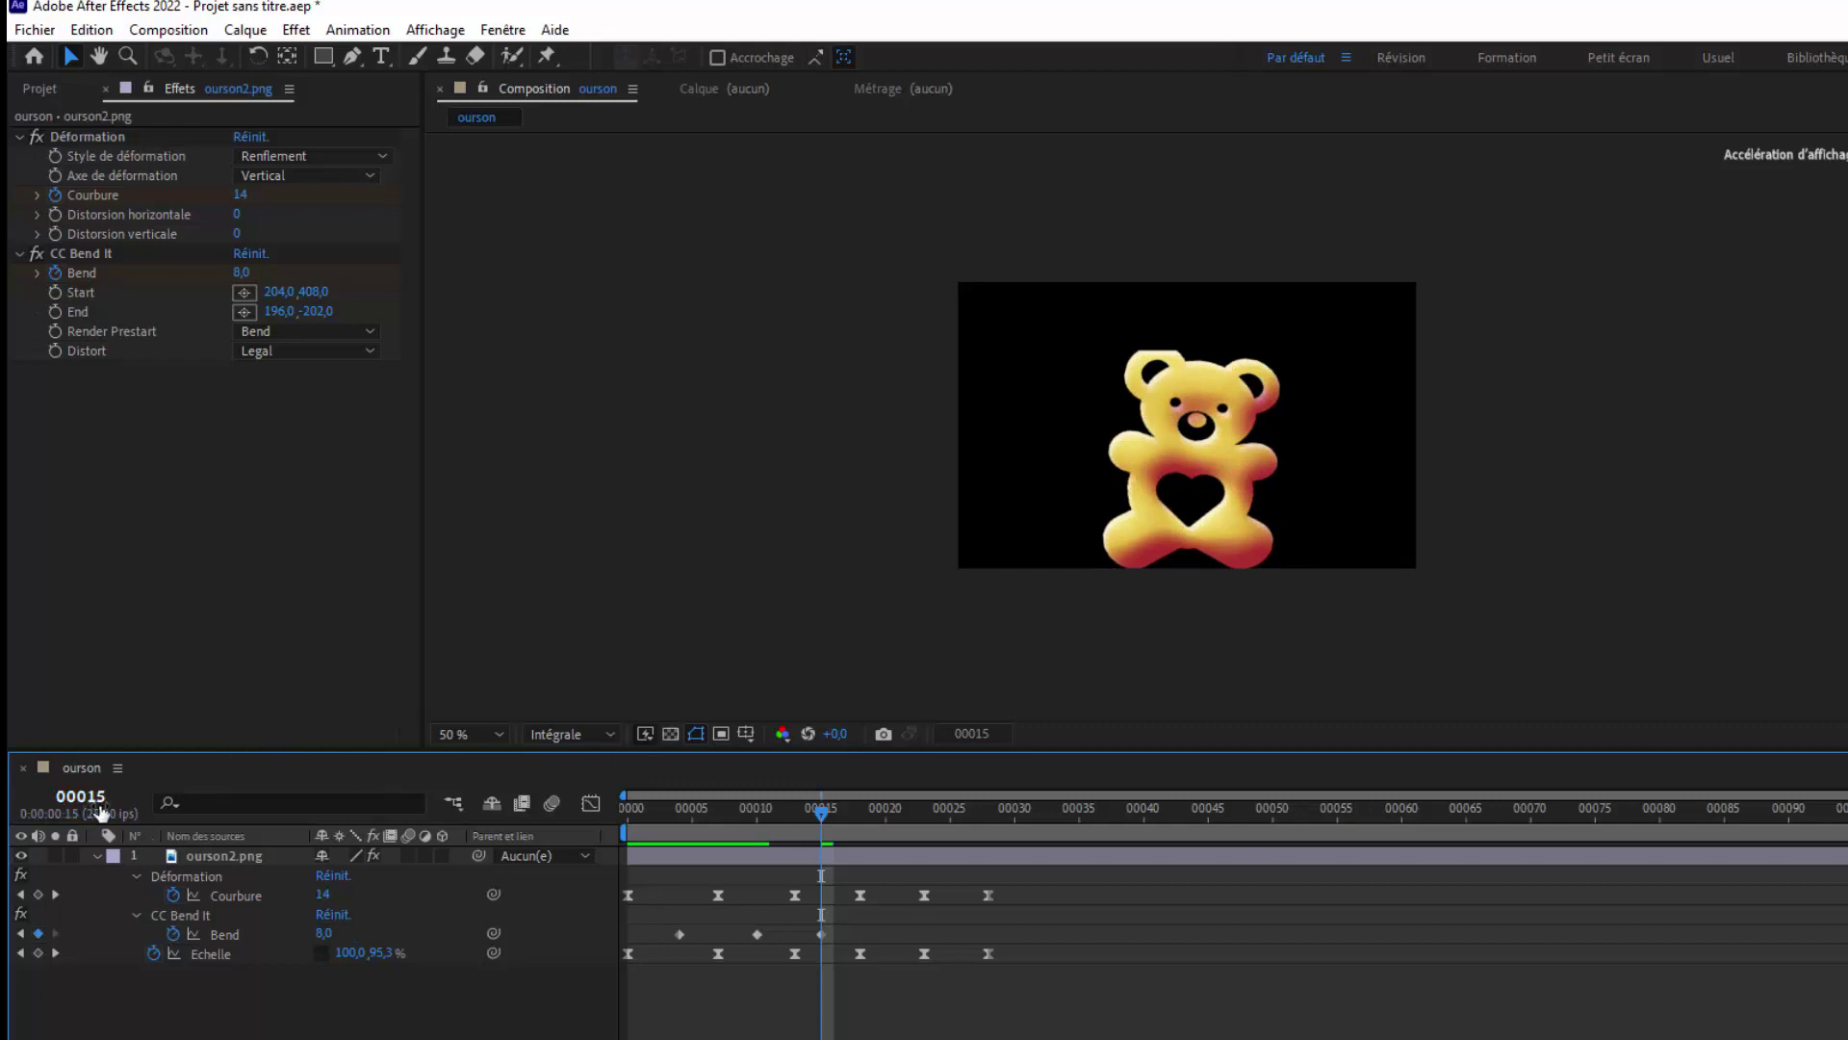
Set a Bend keyframe of -4 at frame 21 and select all Bend keyframes.
left_click(101, 797)
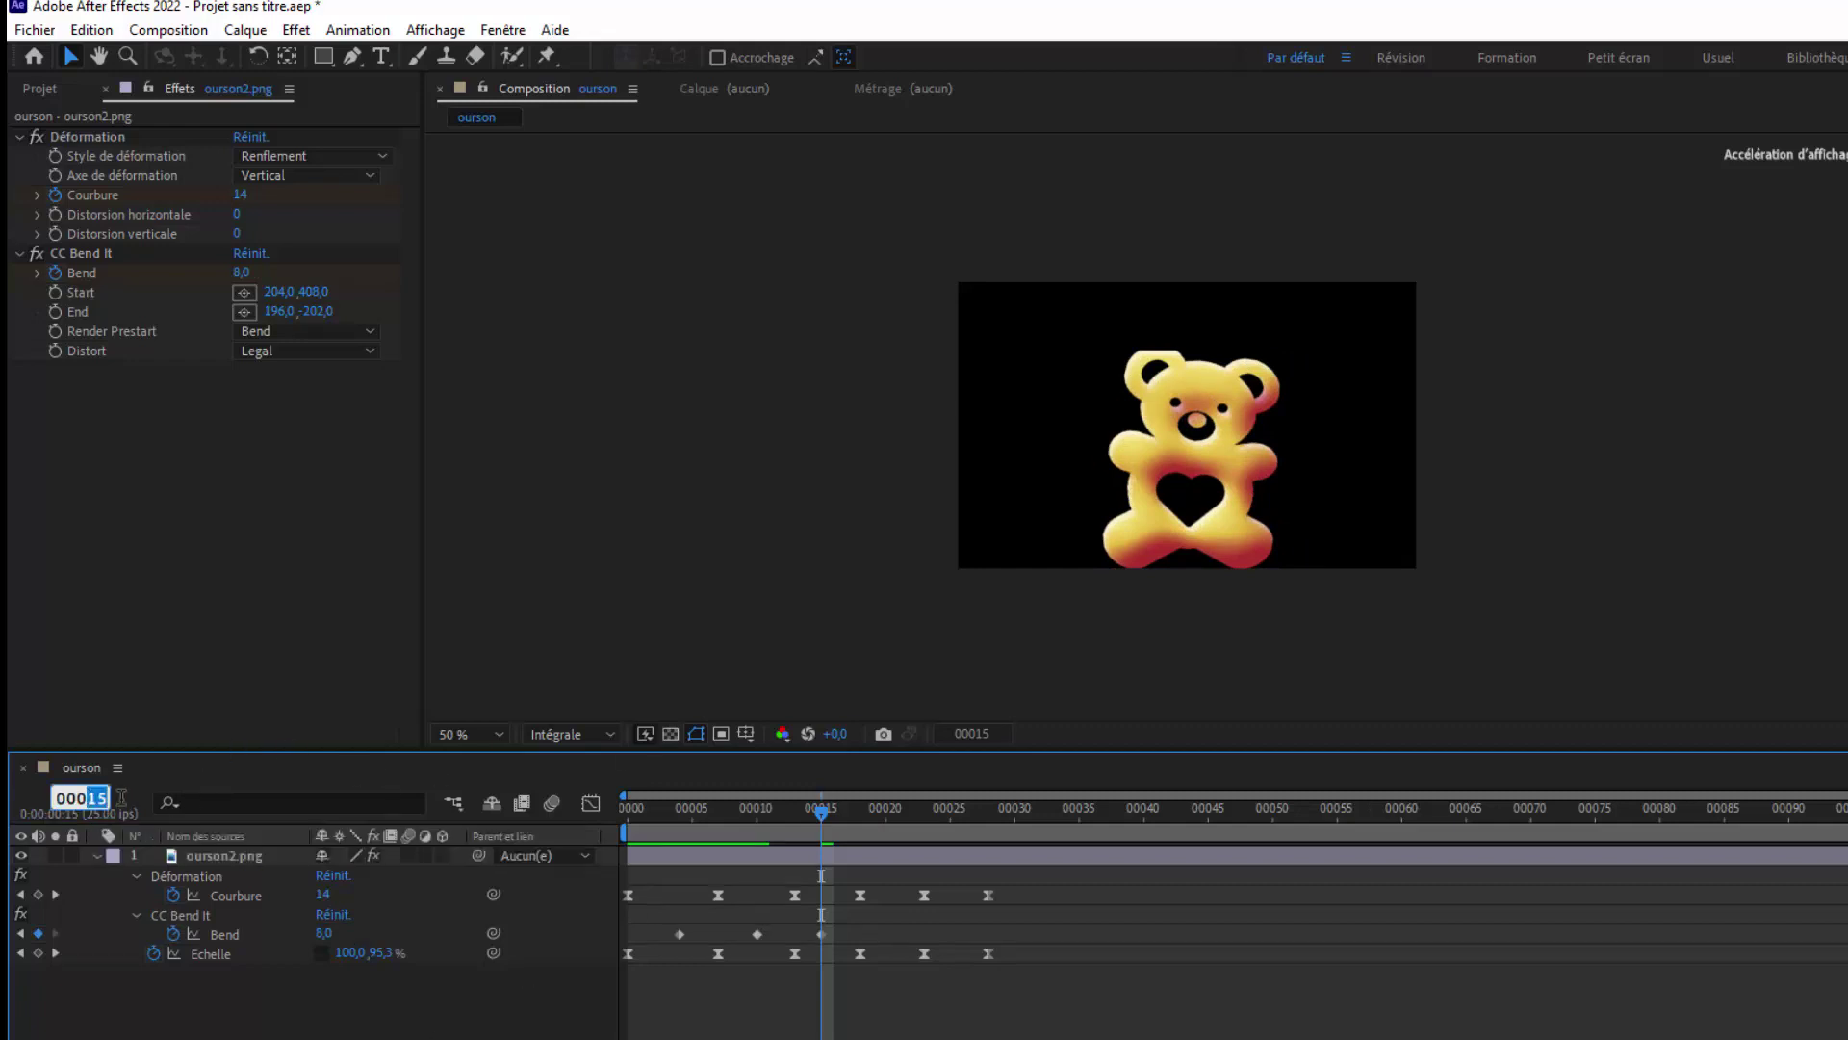
type("21")
key("Return")
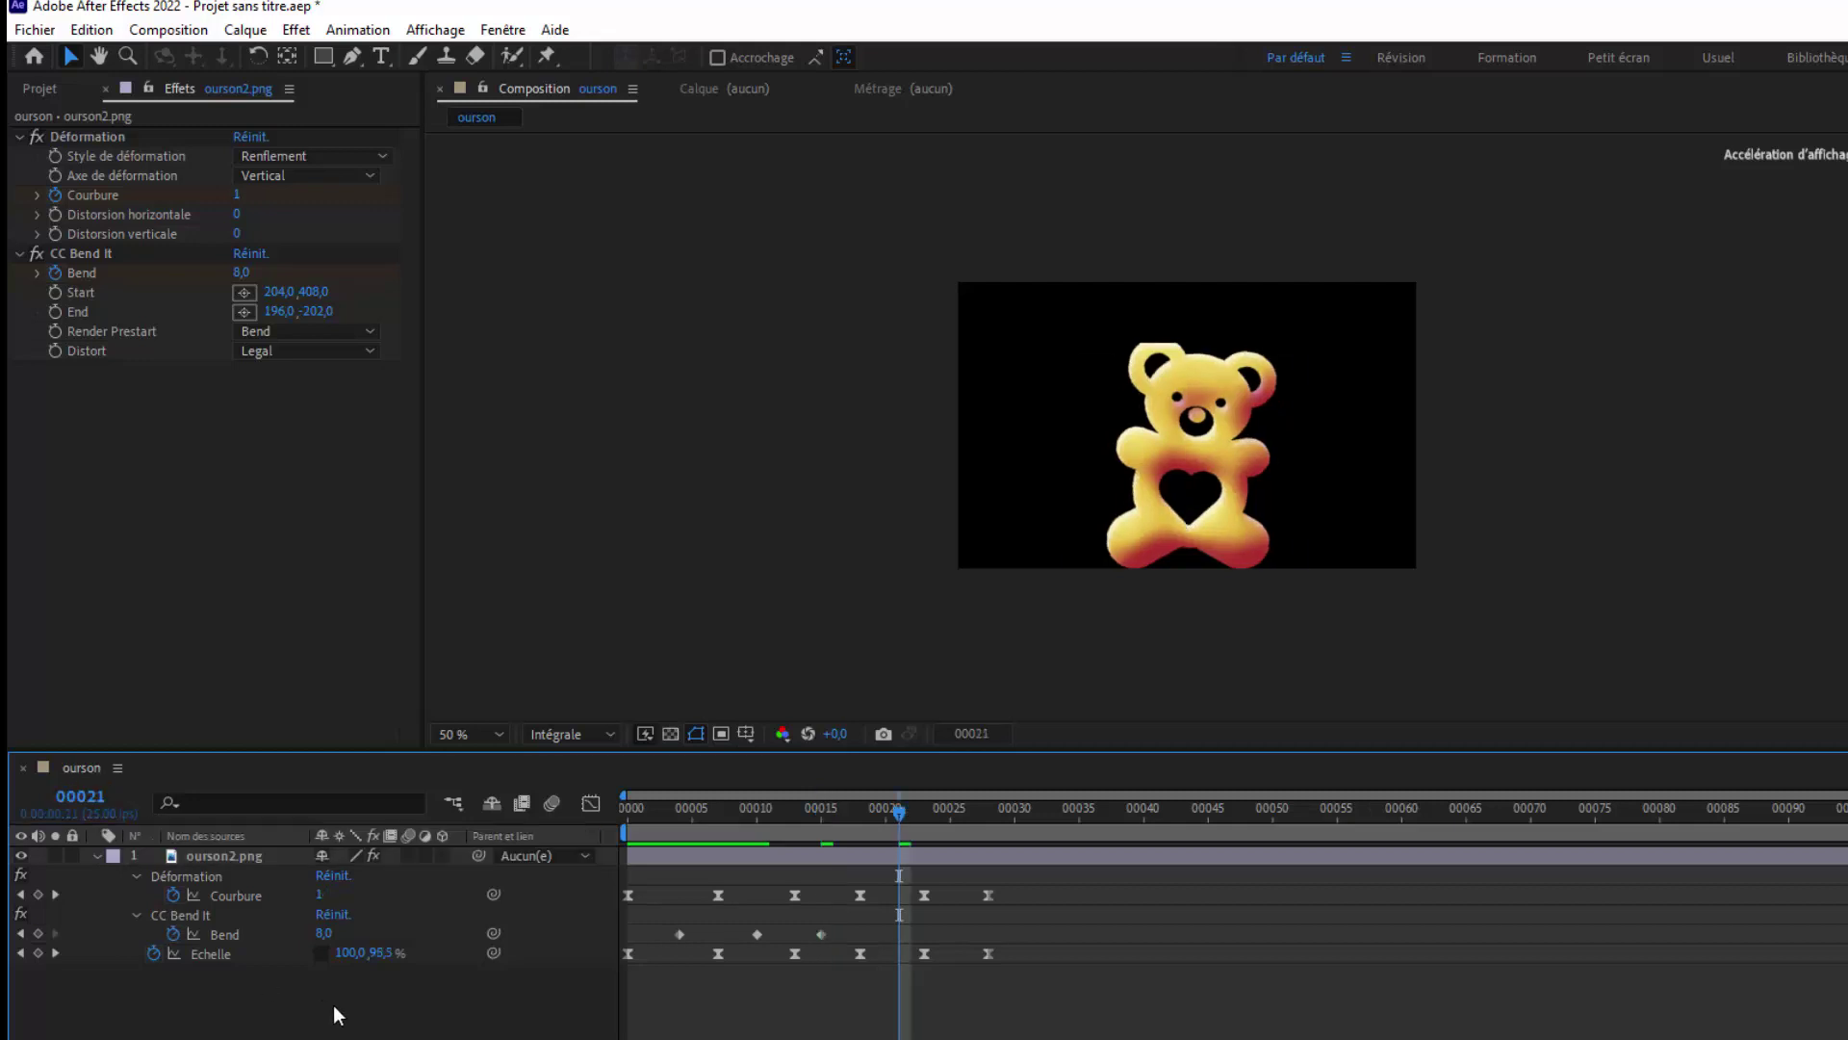
left_click(324, 933)
type("-")
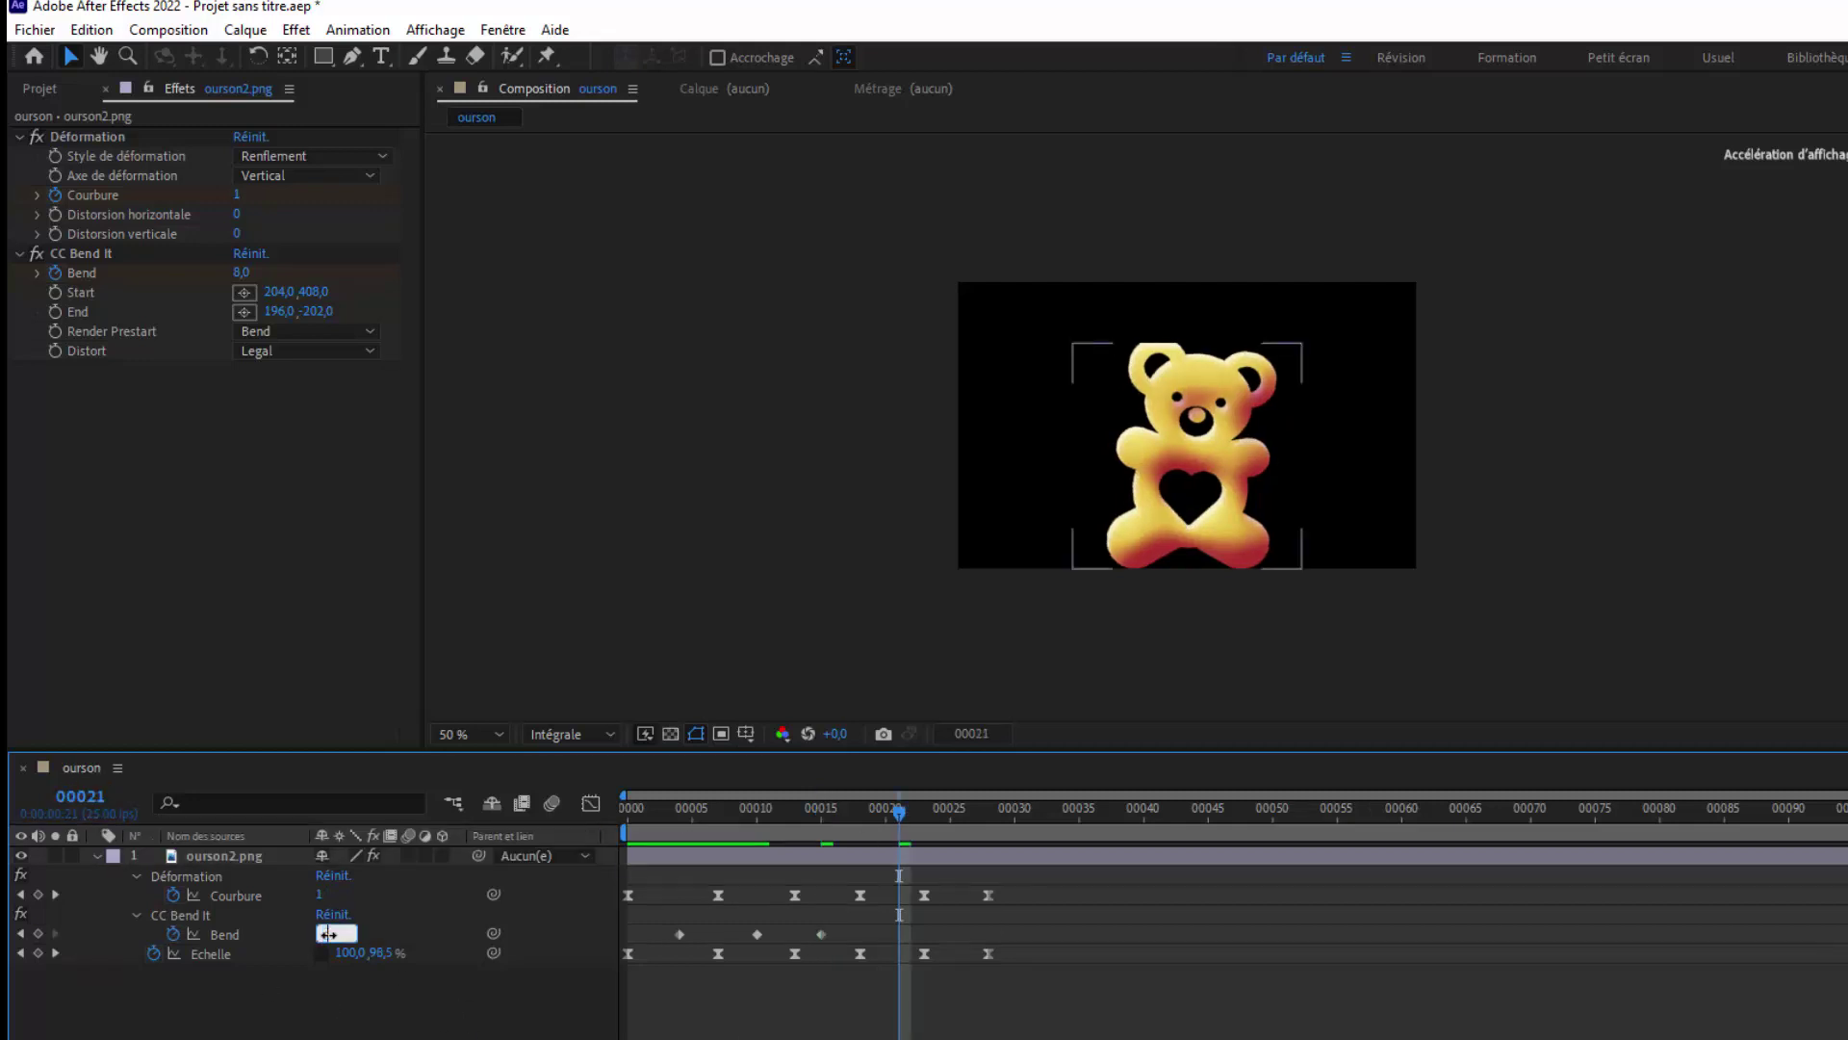
type("4")
key("Return")
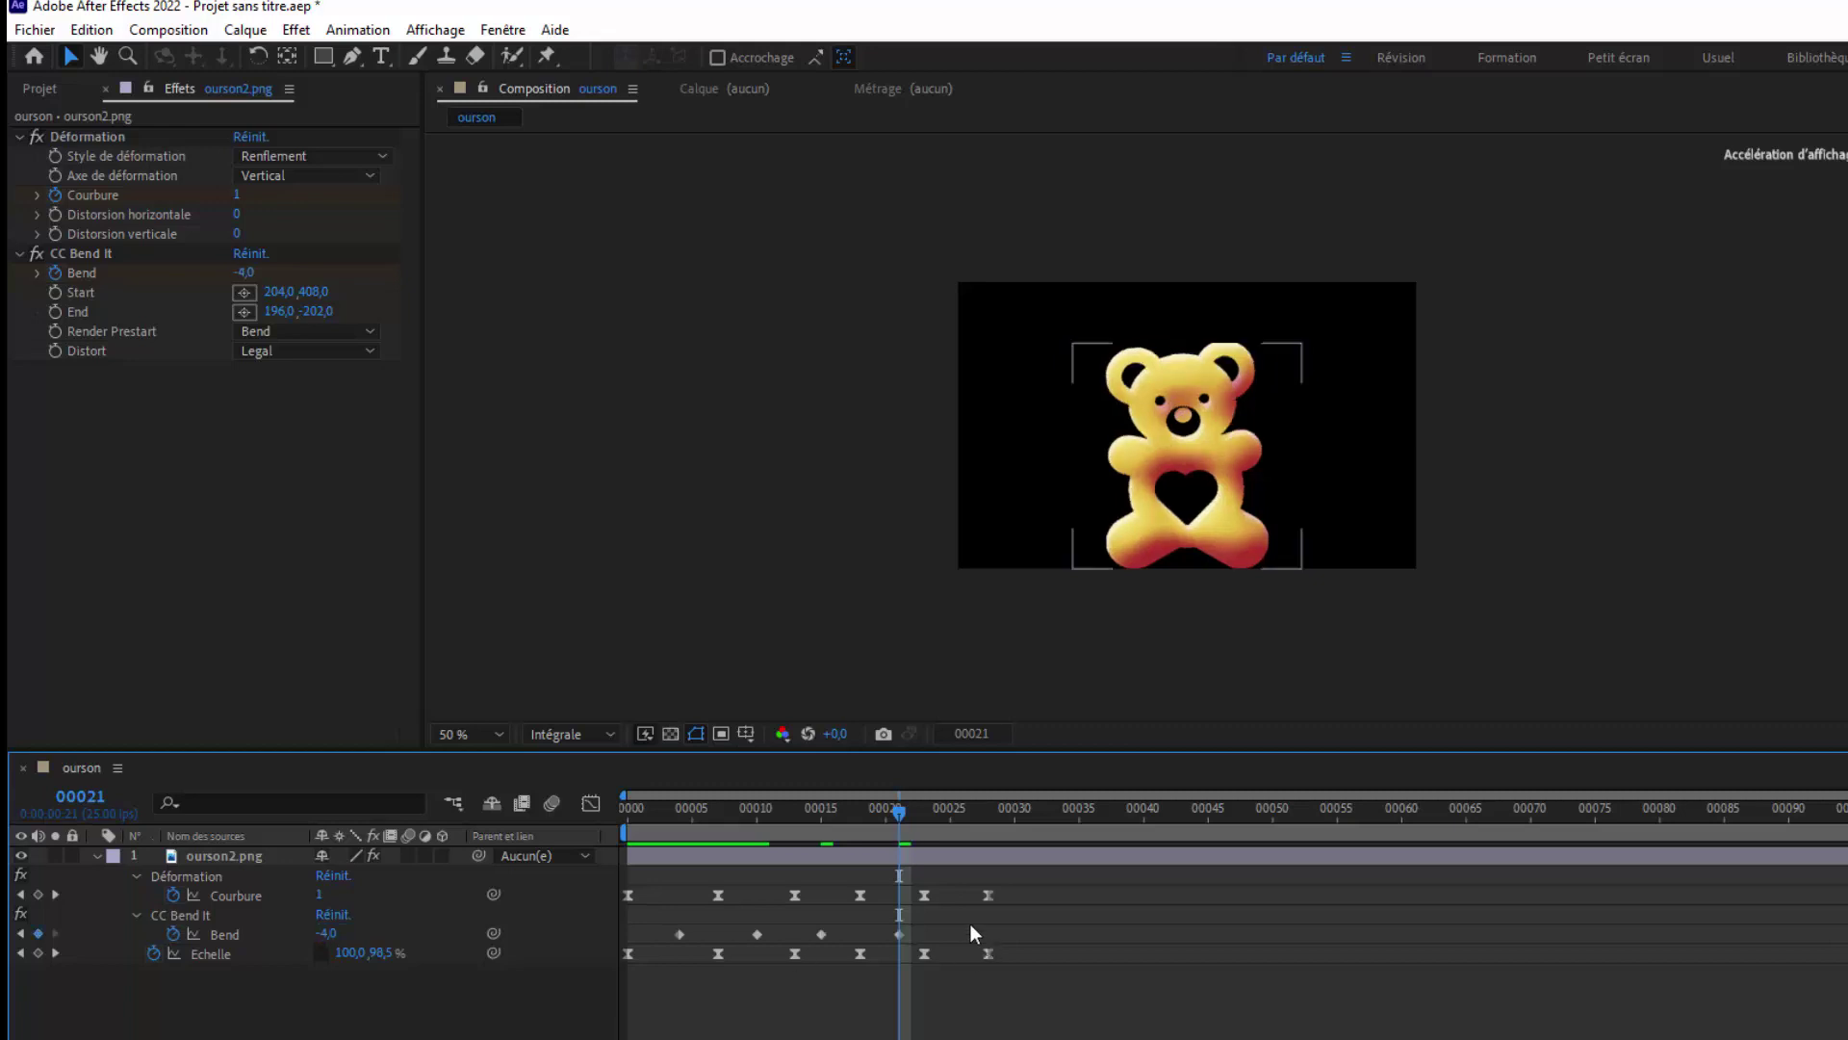
left_click_drag(951, 924, 677, 940)
Apply Lissage de vitesse easing to the selected Bend keyframes.
right_click(679, 939)
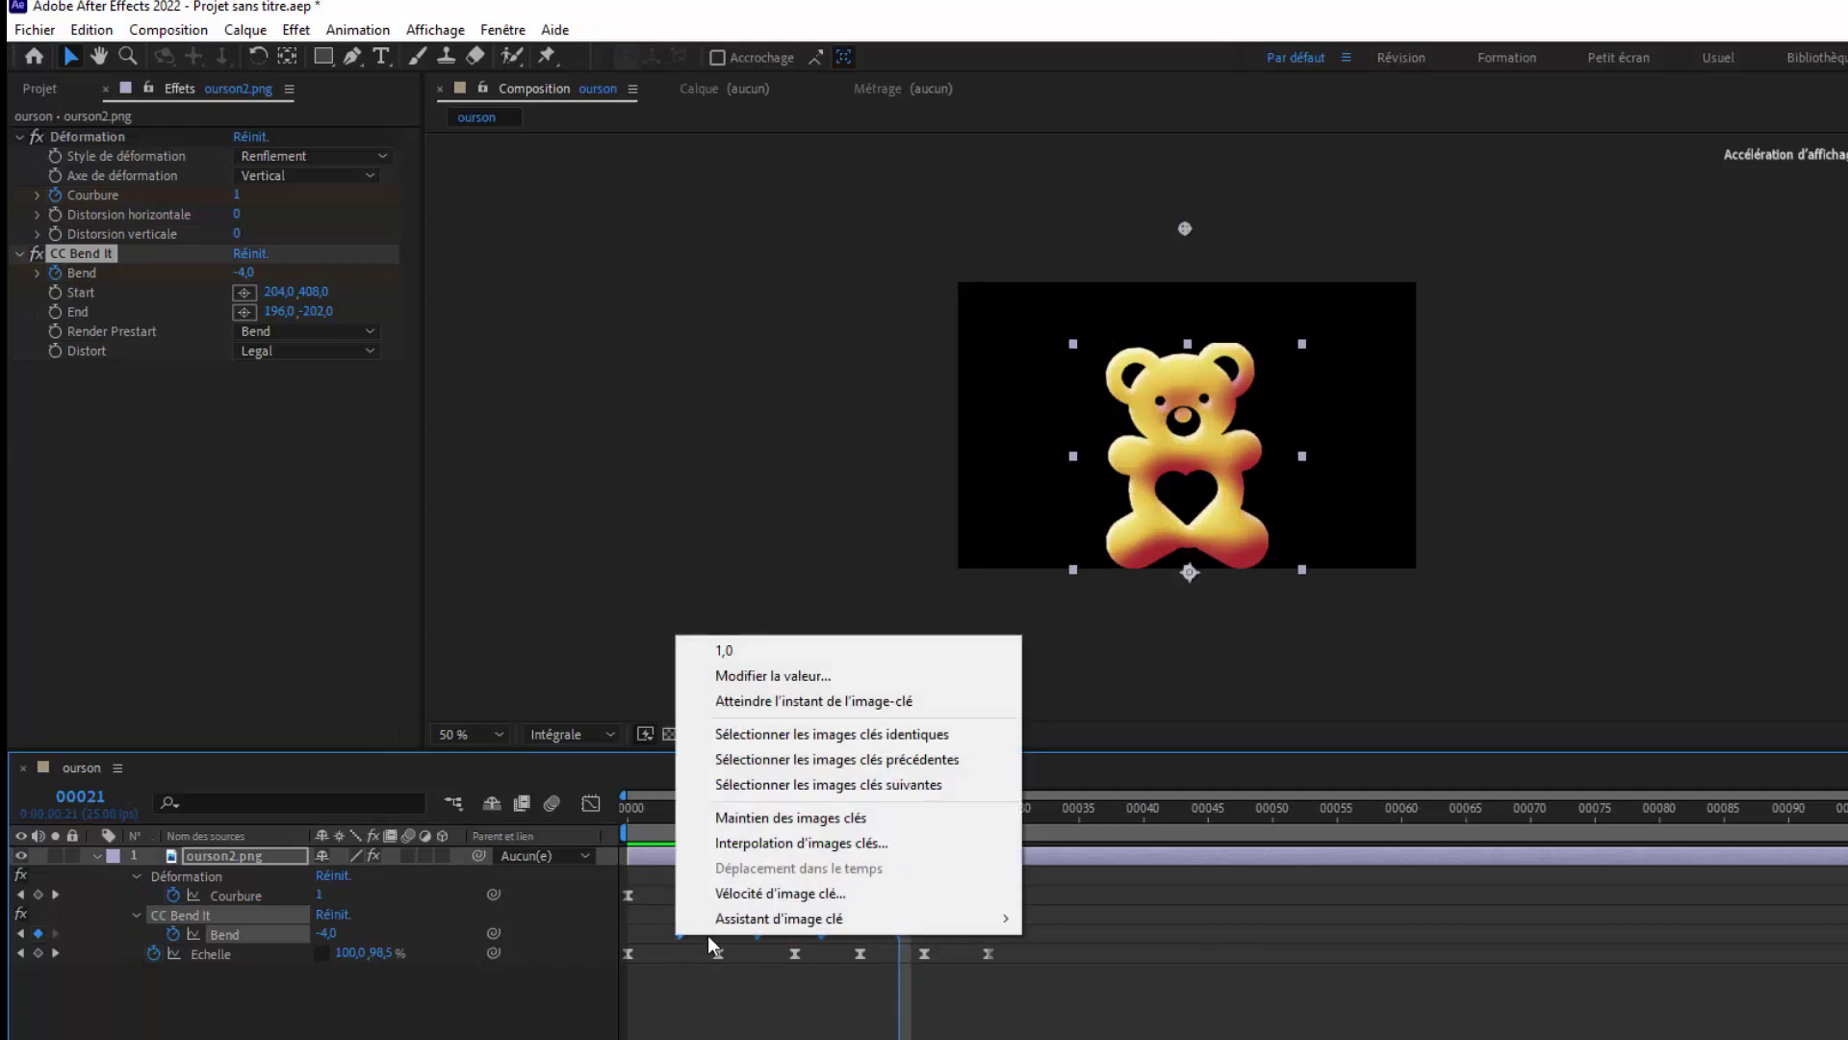
mouse_move(766, 919)
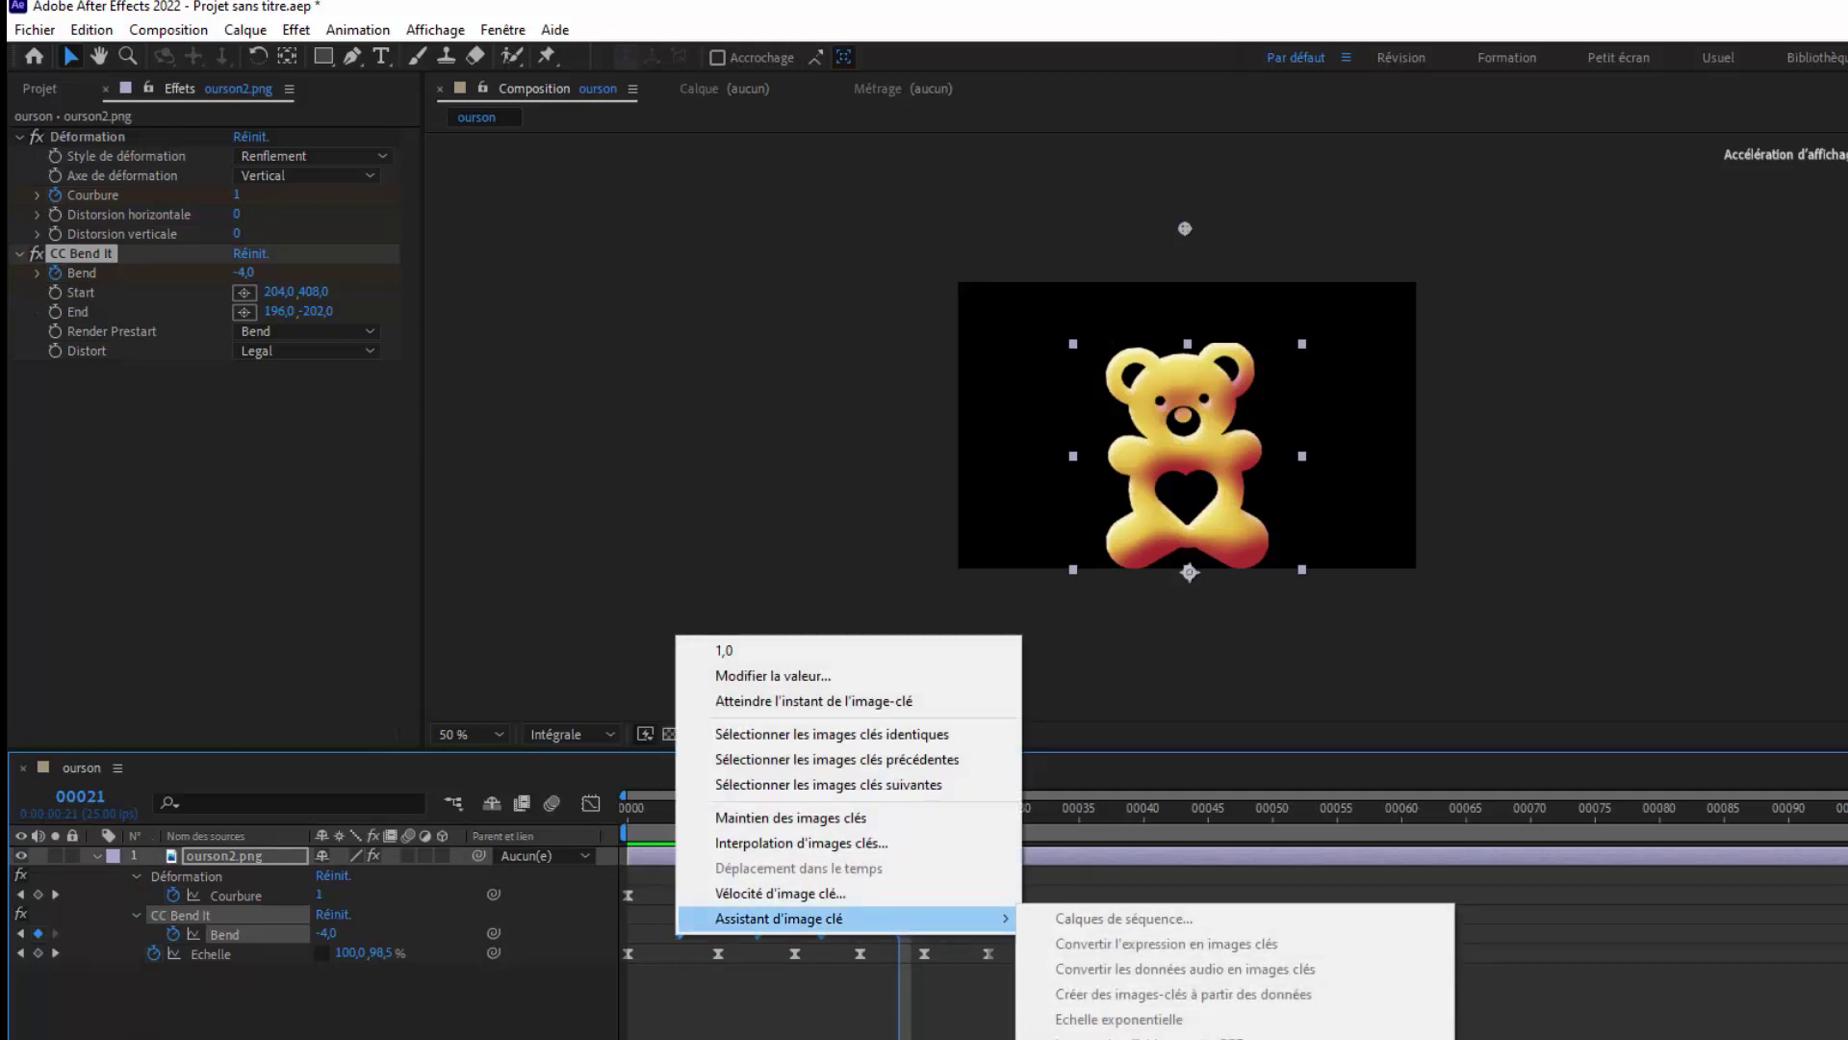
left_click(1127, 1037)
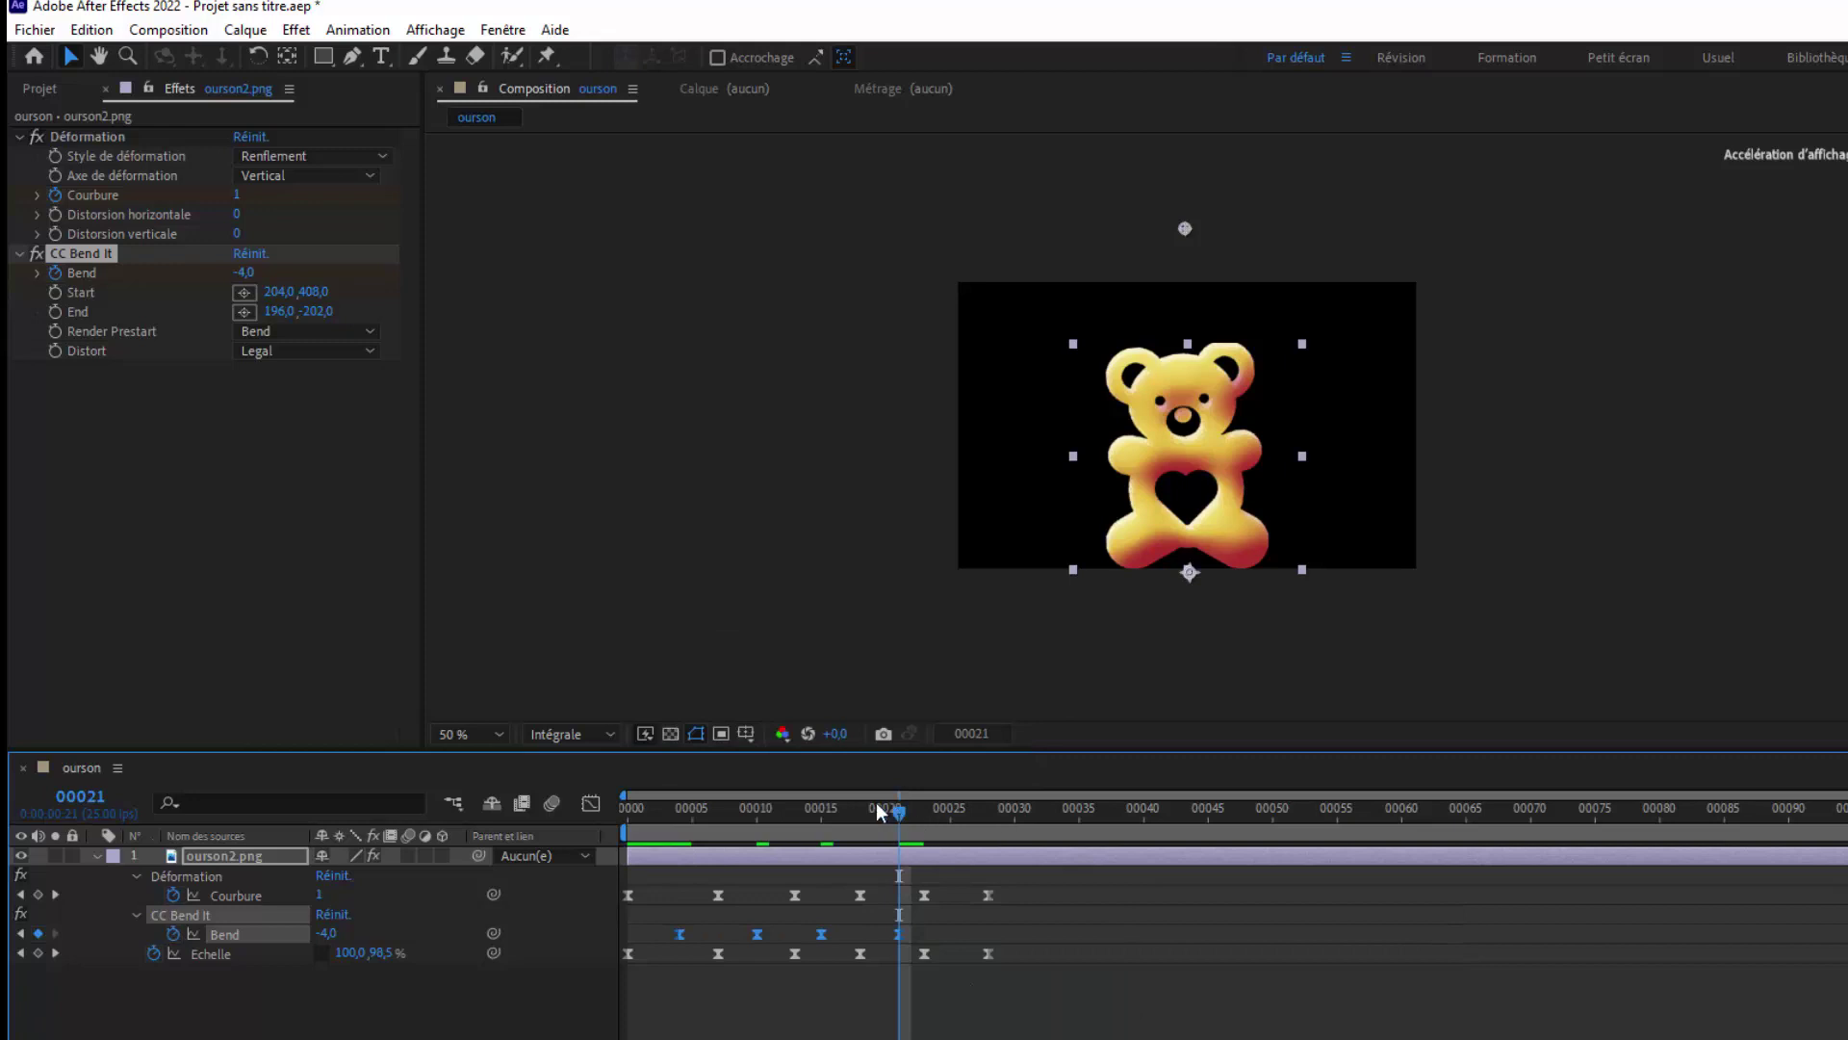
left_click_drag(899, 811, 629, 811)
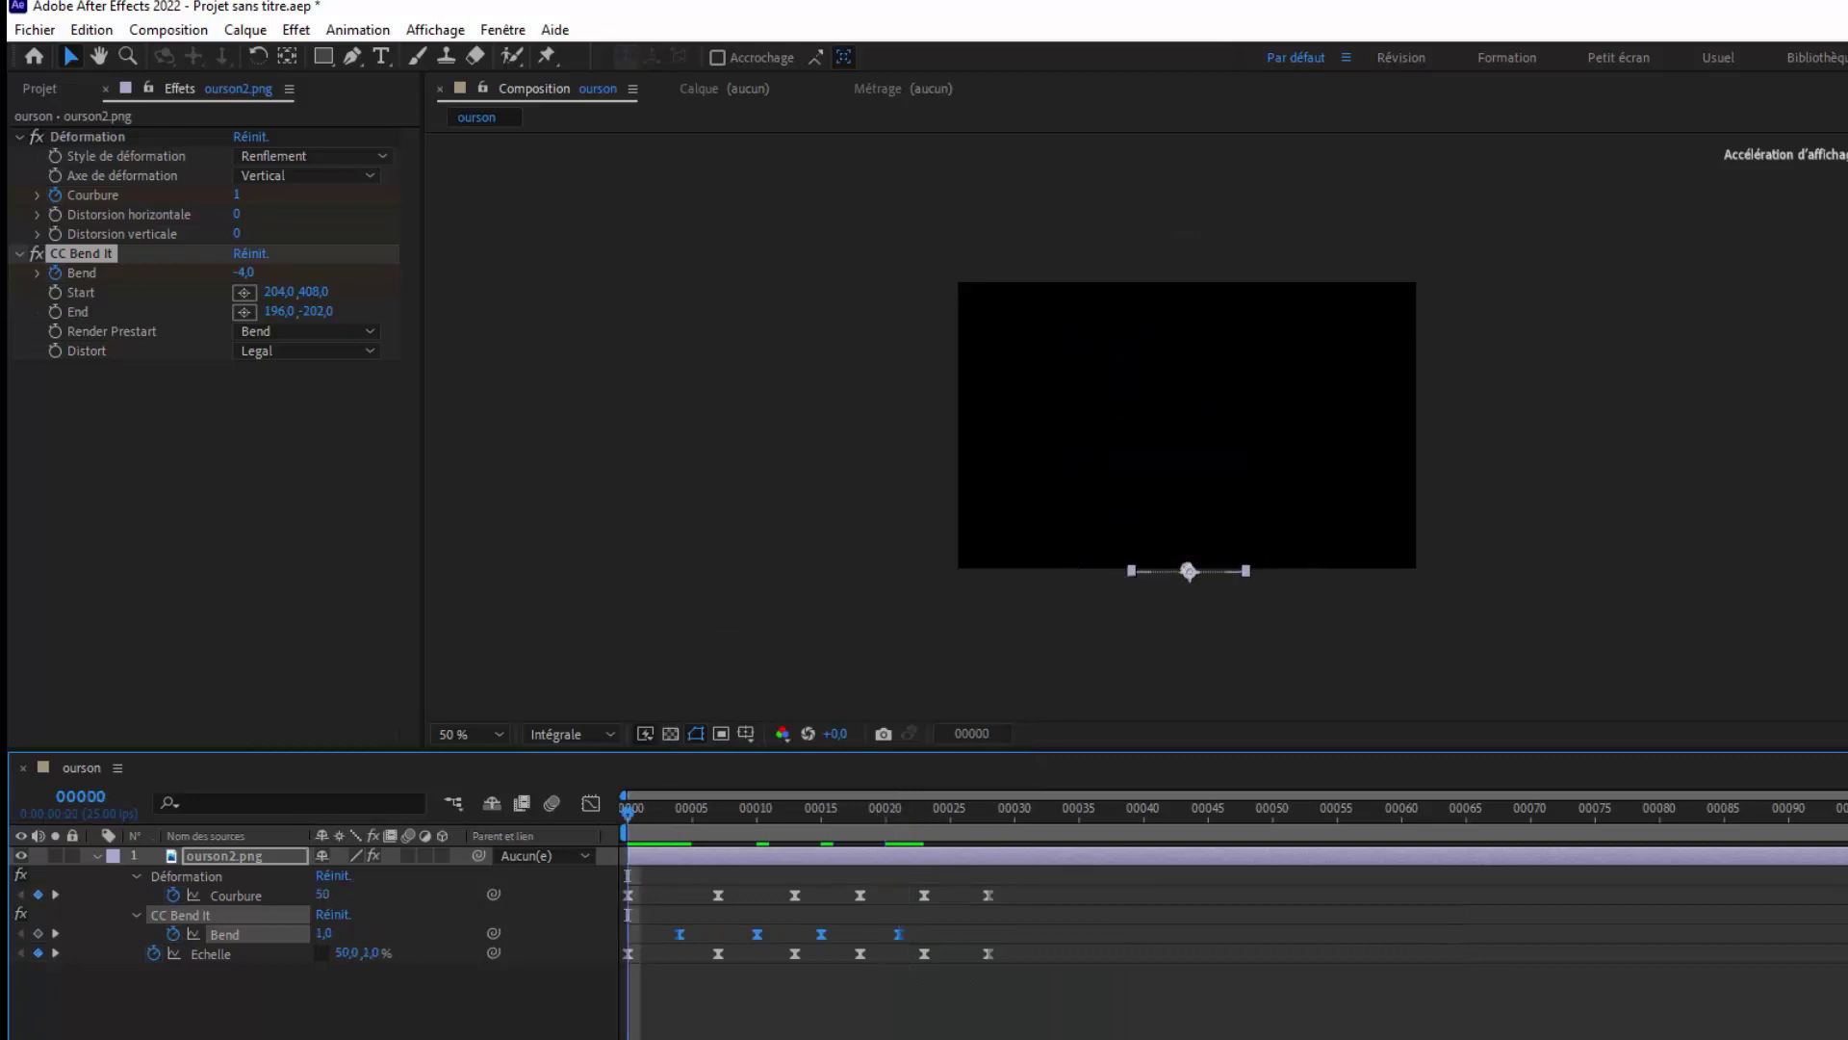
End the work area near frame 44, fit the view and preview the bear animation.
left_click_drag(1843, 827, 1196, 828)
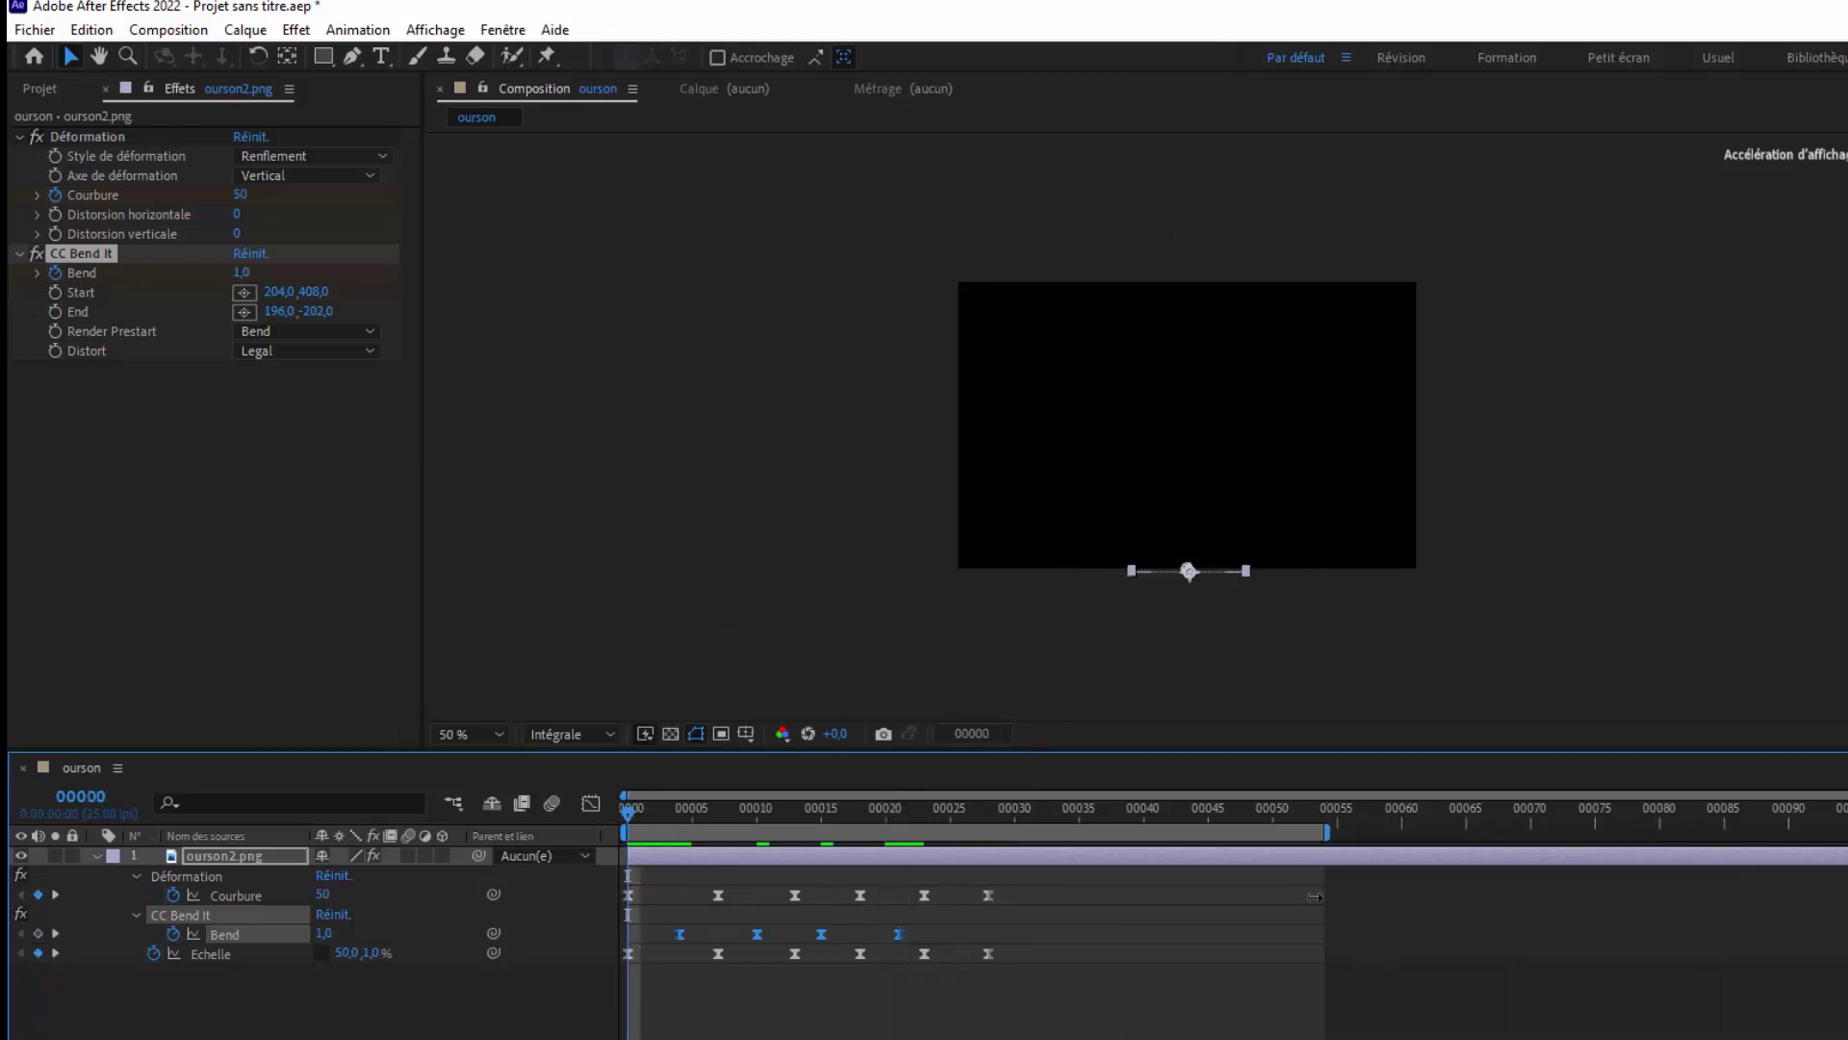
left_click(498, 733)
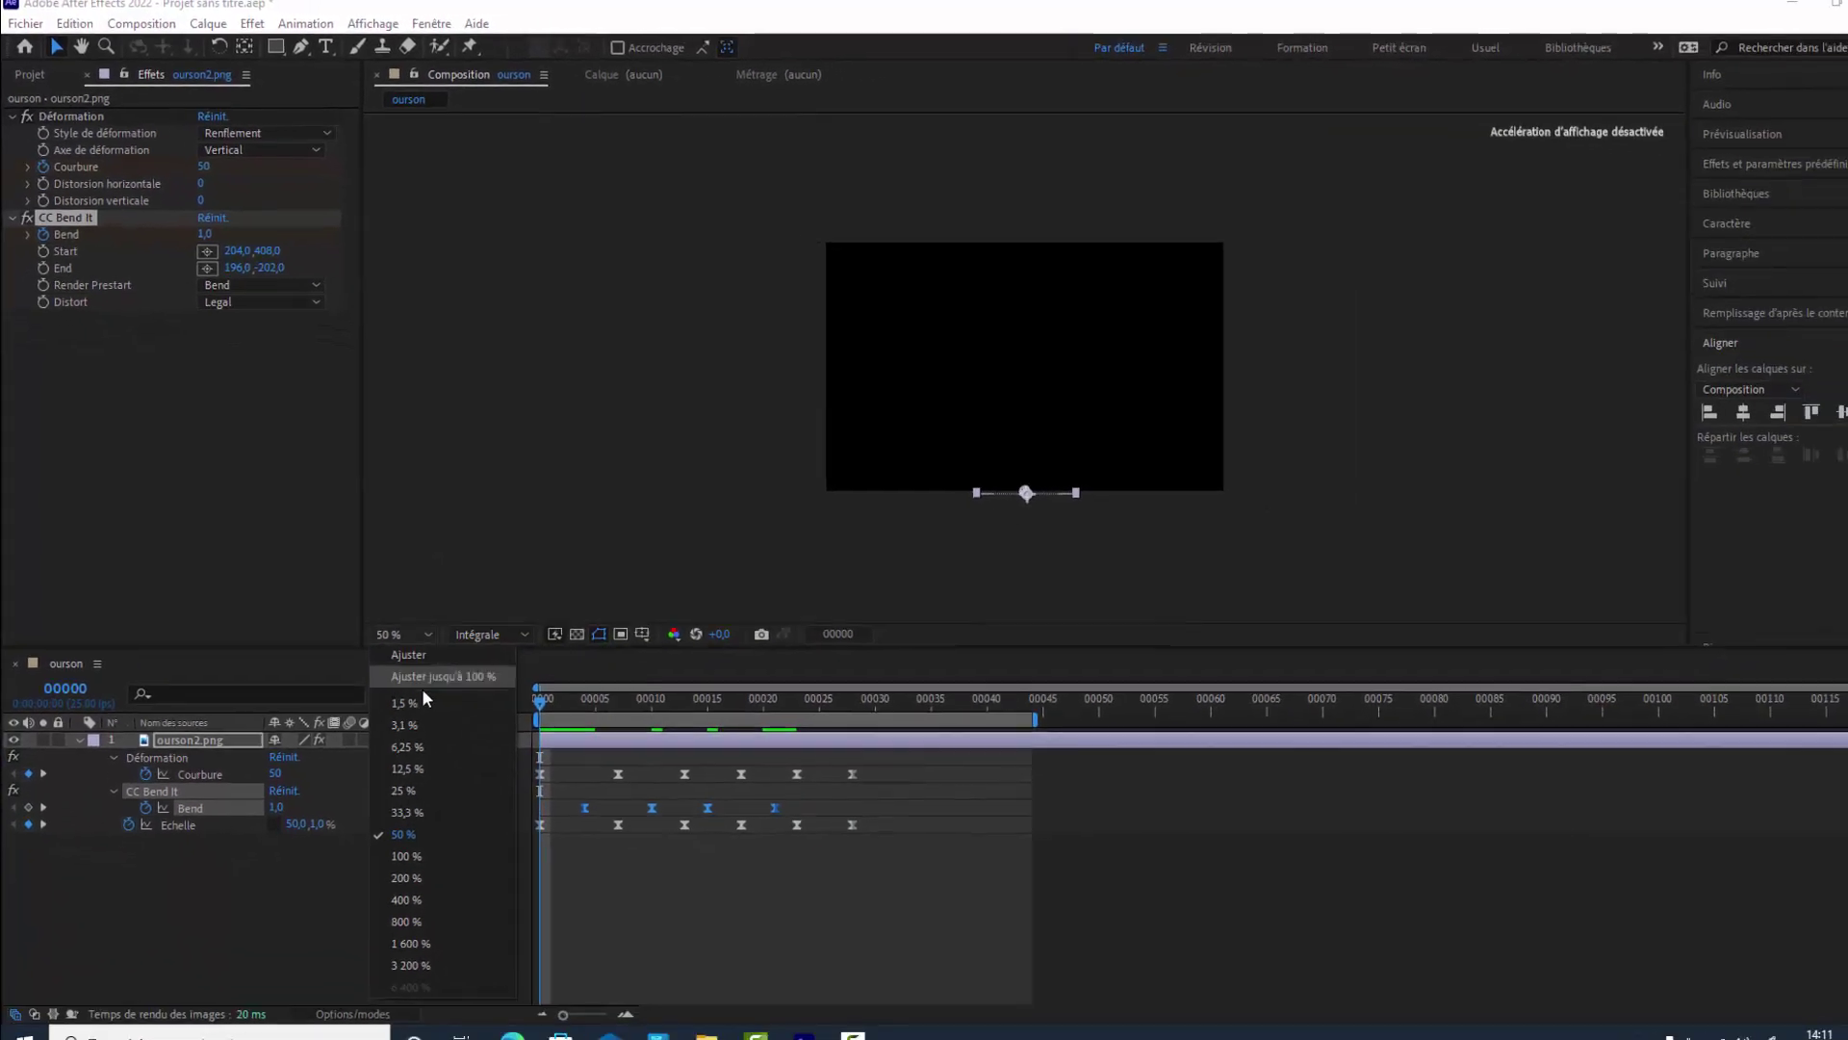
left_click(472, 739)
key("space")
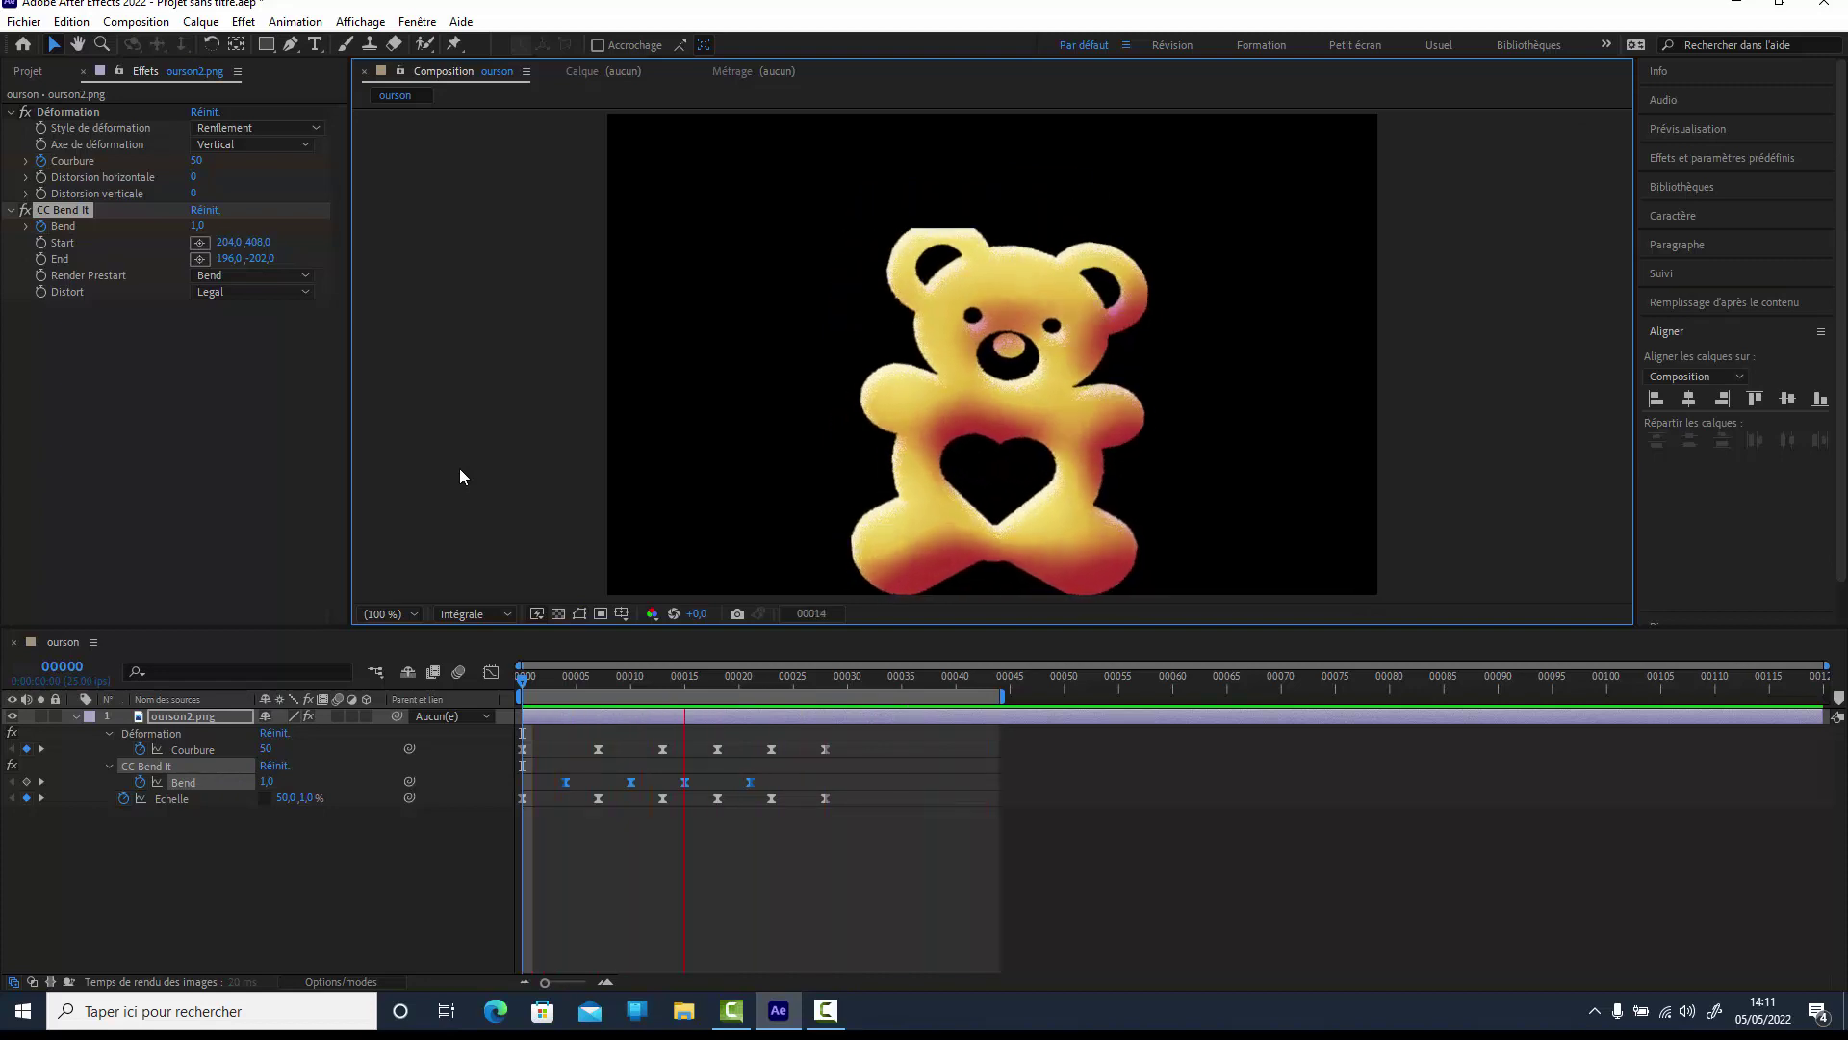
key("space")
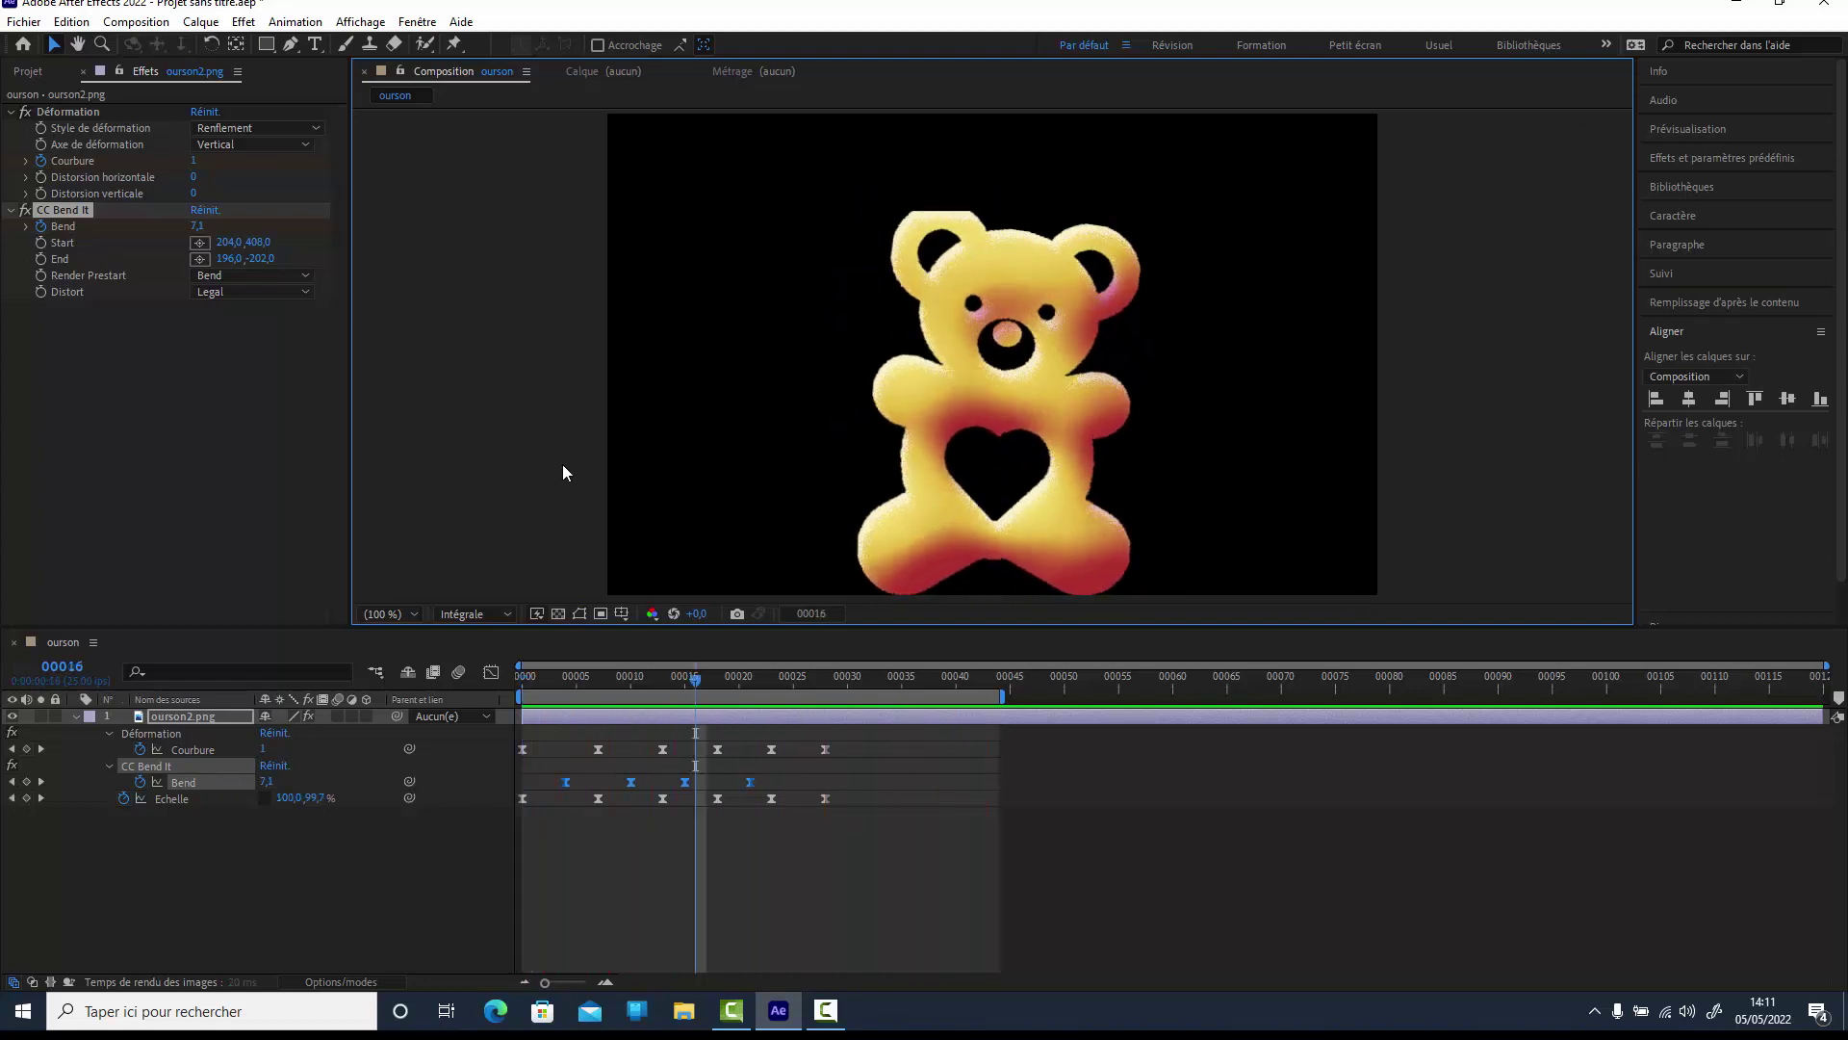
left_click(76, 717)
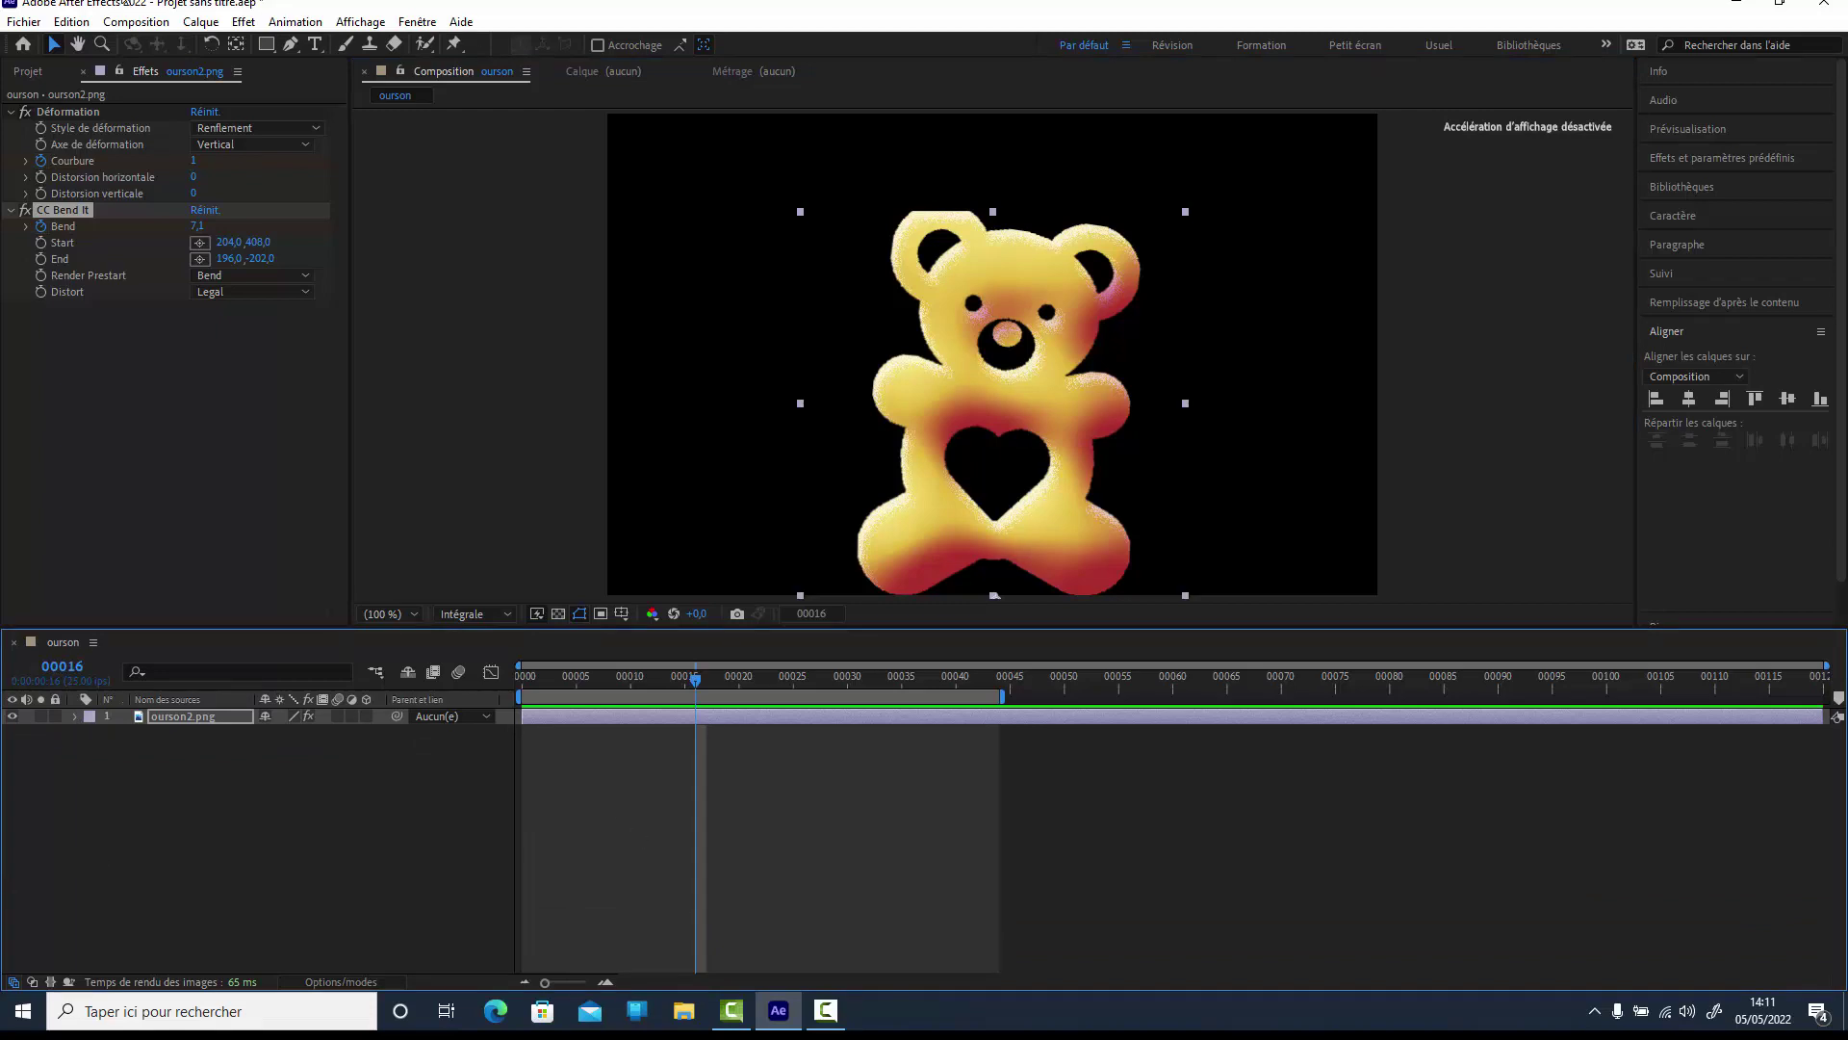
Hide ourson2.png, type a yellow 'O' text layer, and centre it horizontally in the composition.
left_click(315, 45)
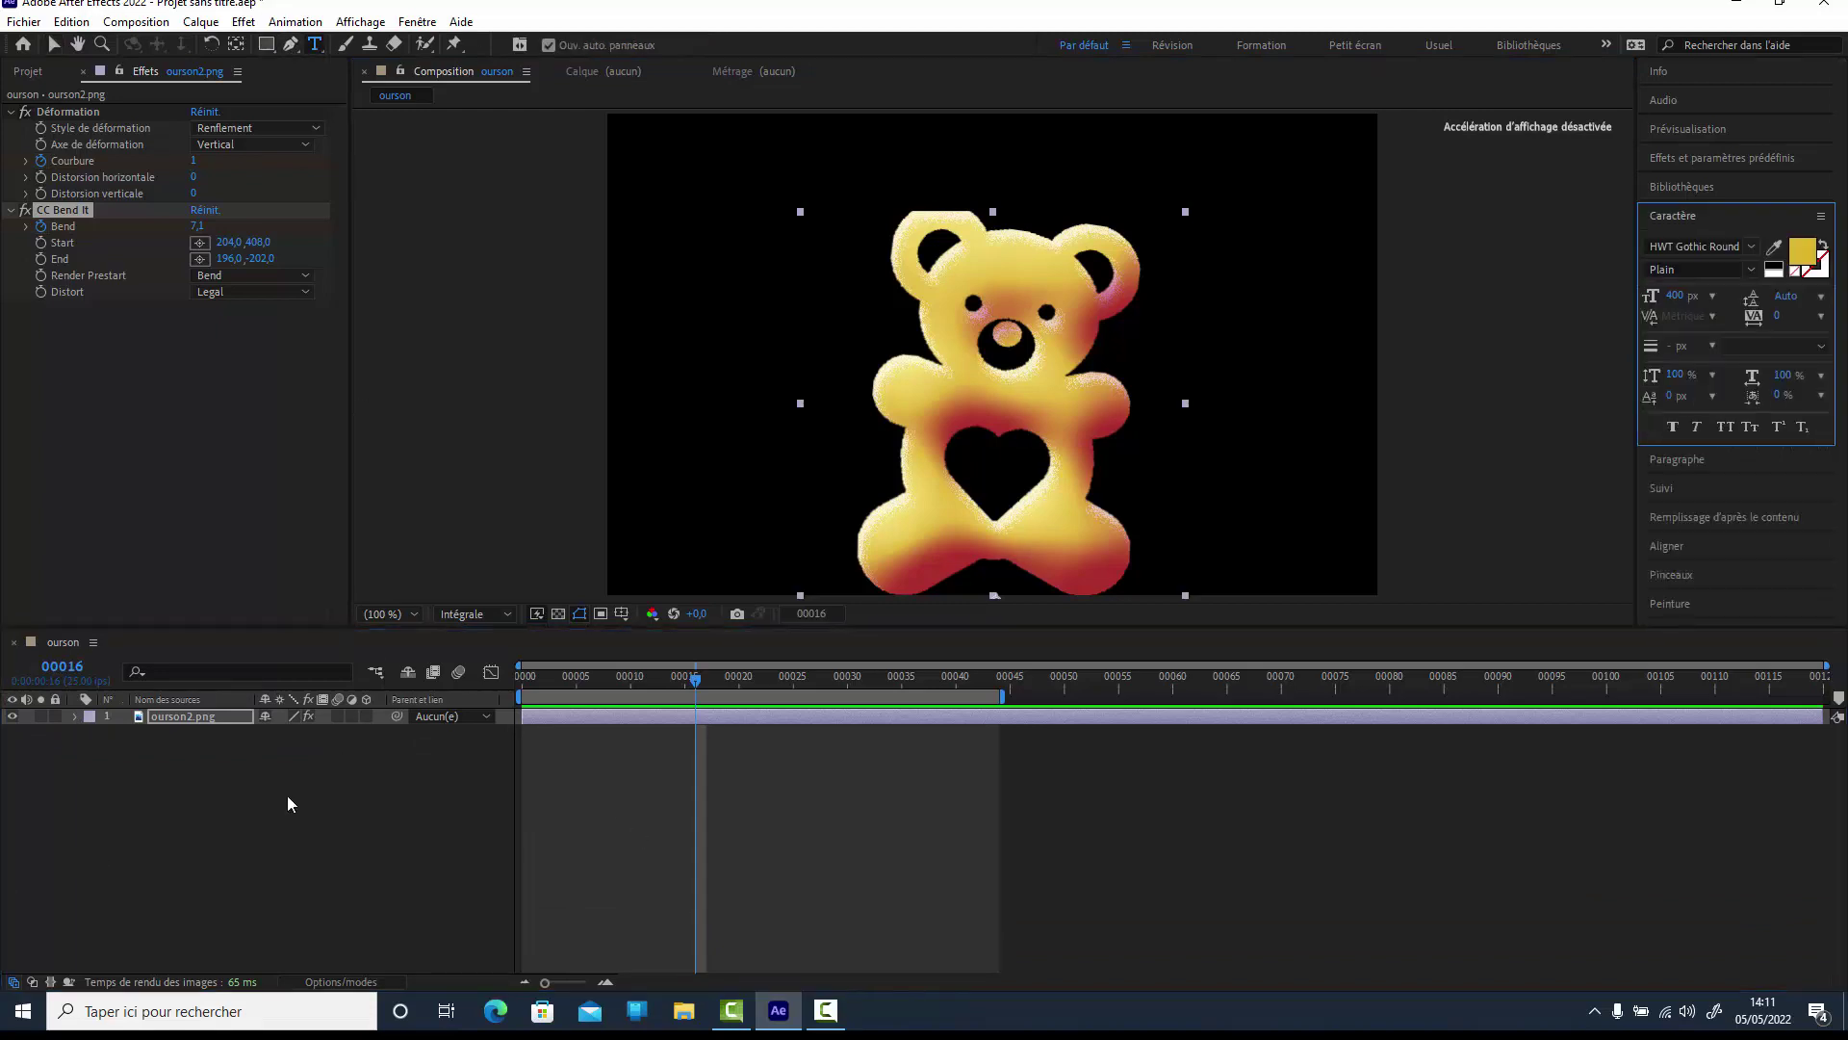
left_click(15, 717)
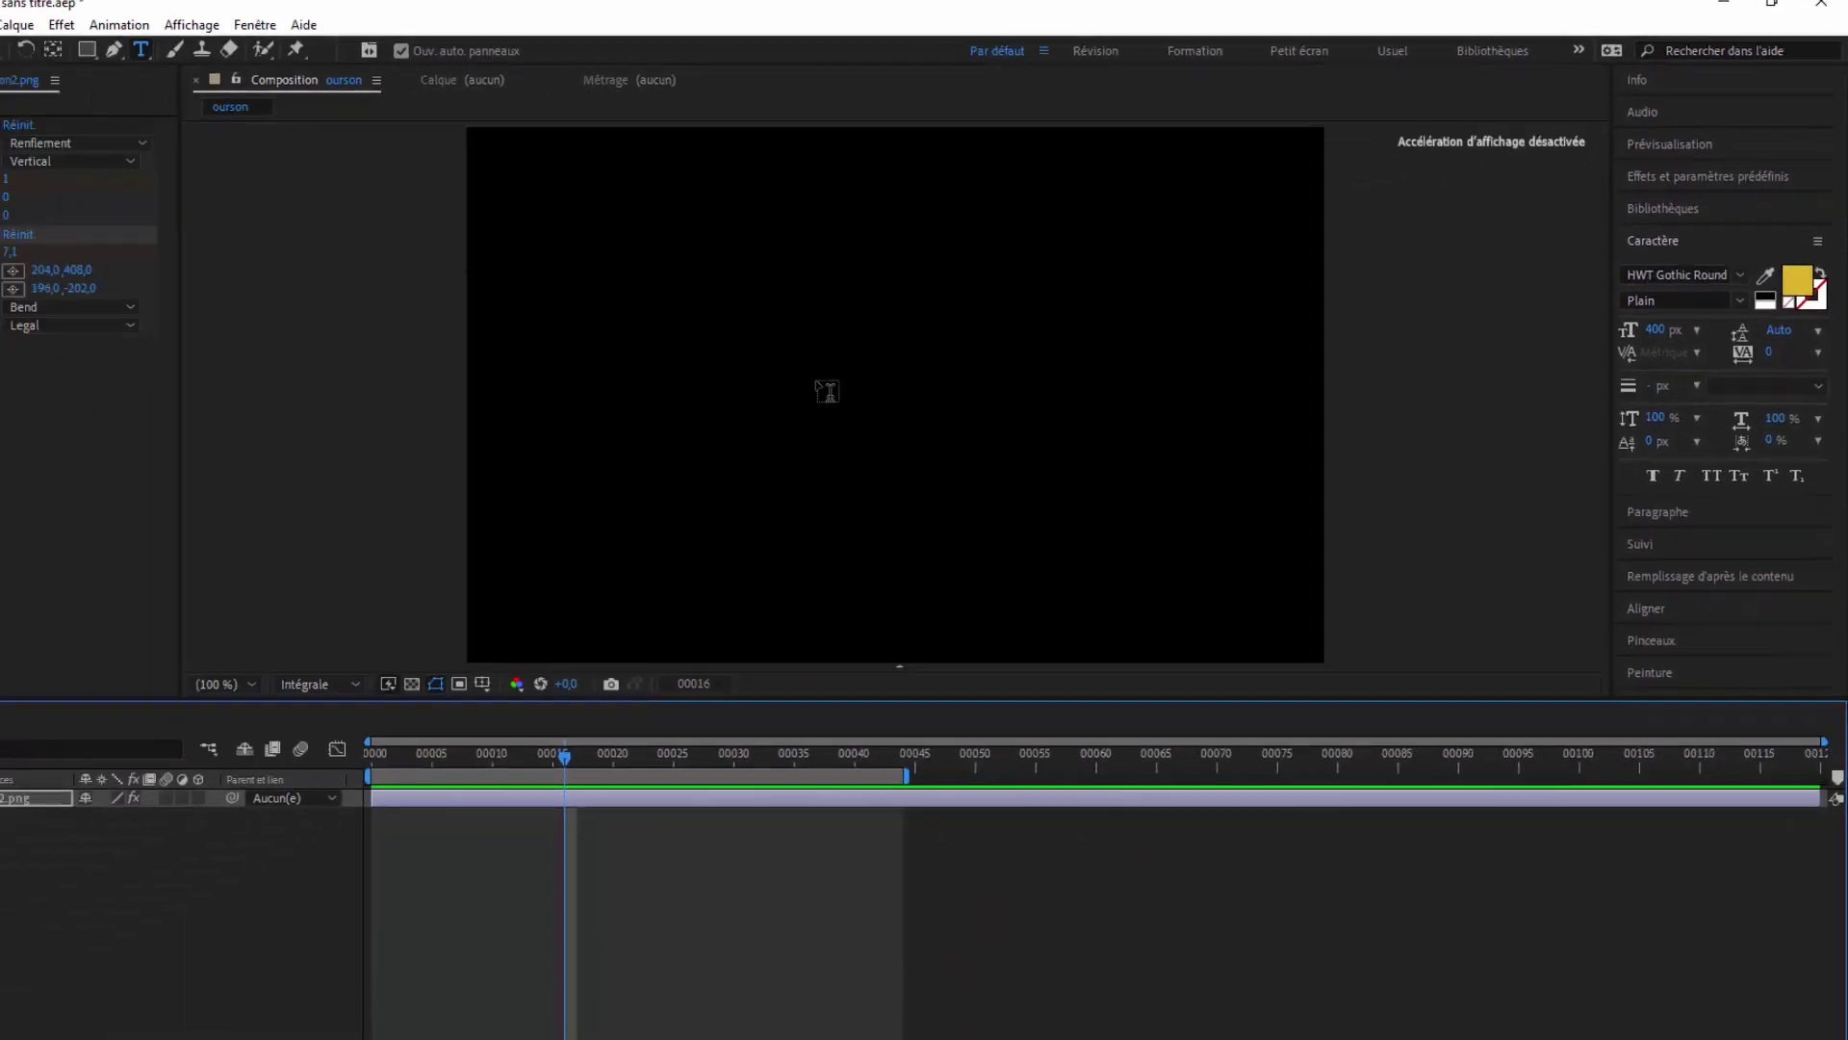
left_click(828, 391)
type("O")
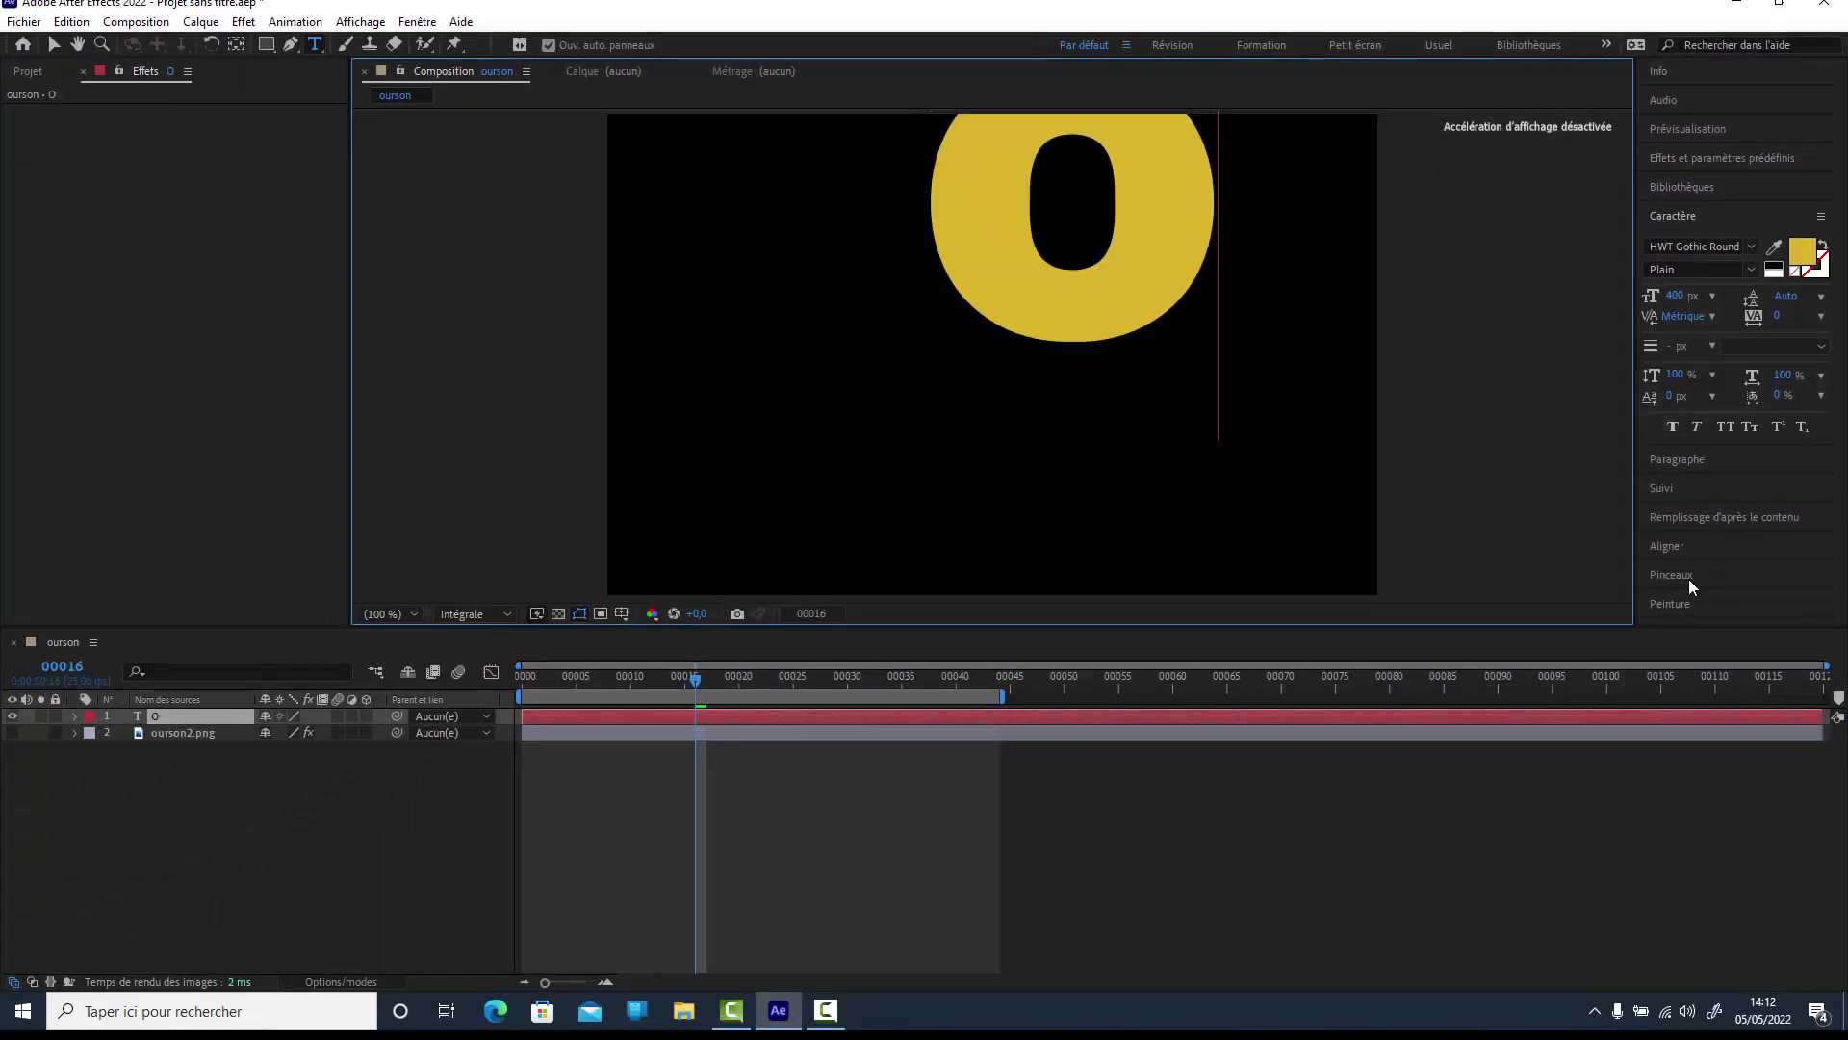
left_click(1679, 547)
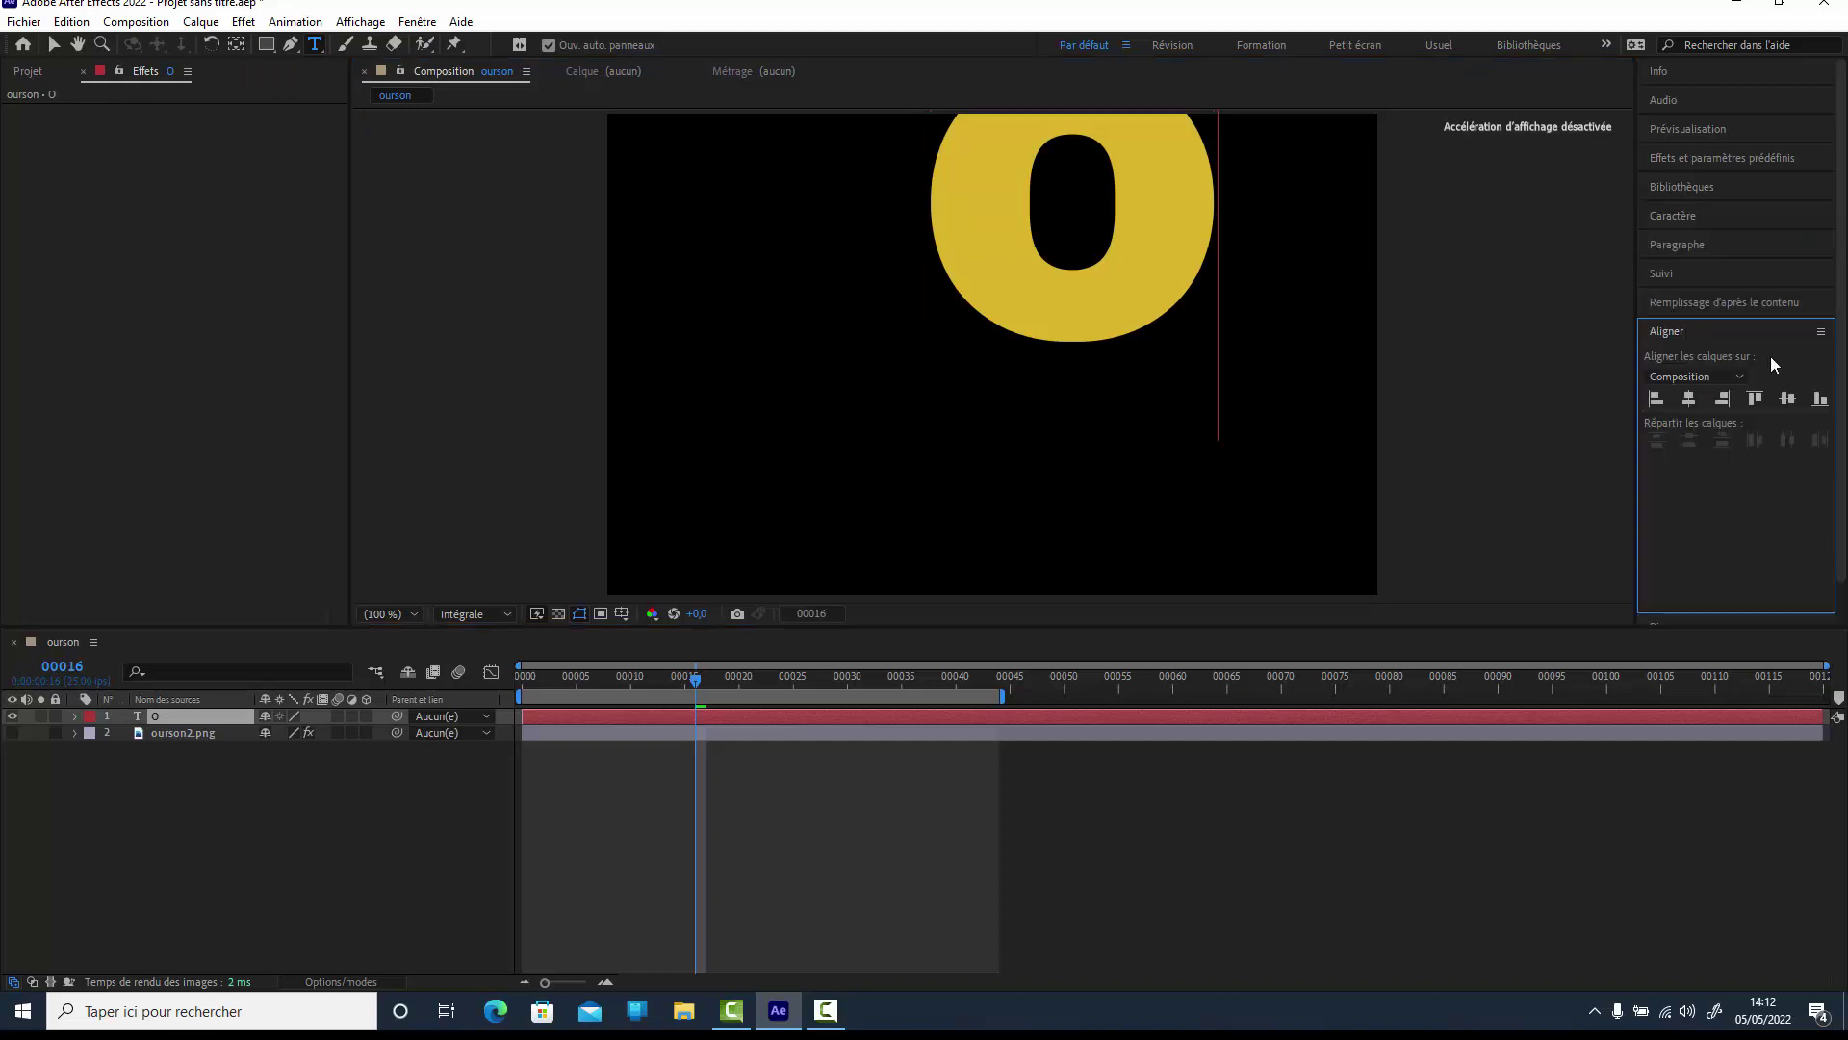
left_click(1689, 398)
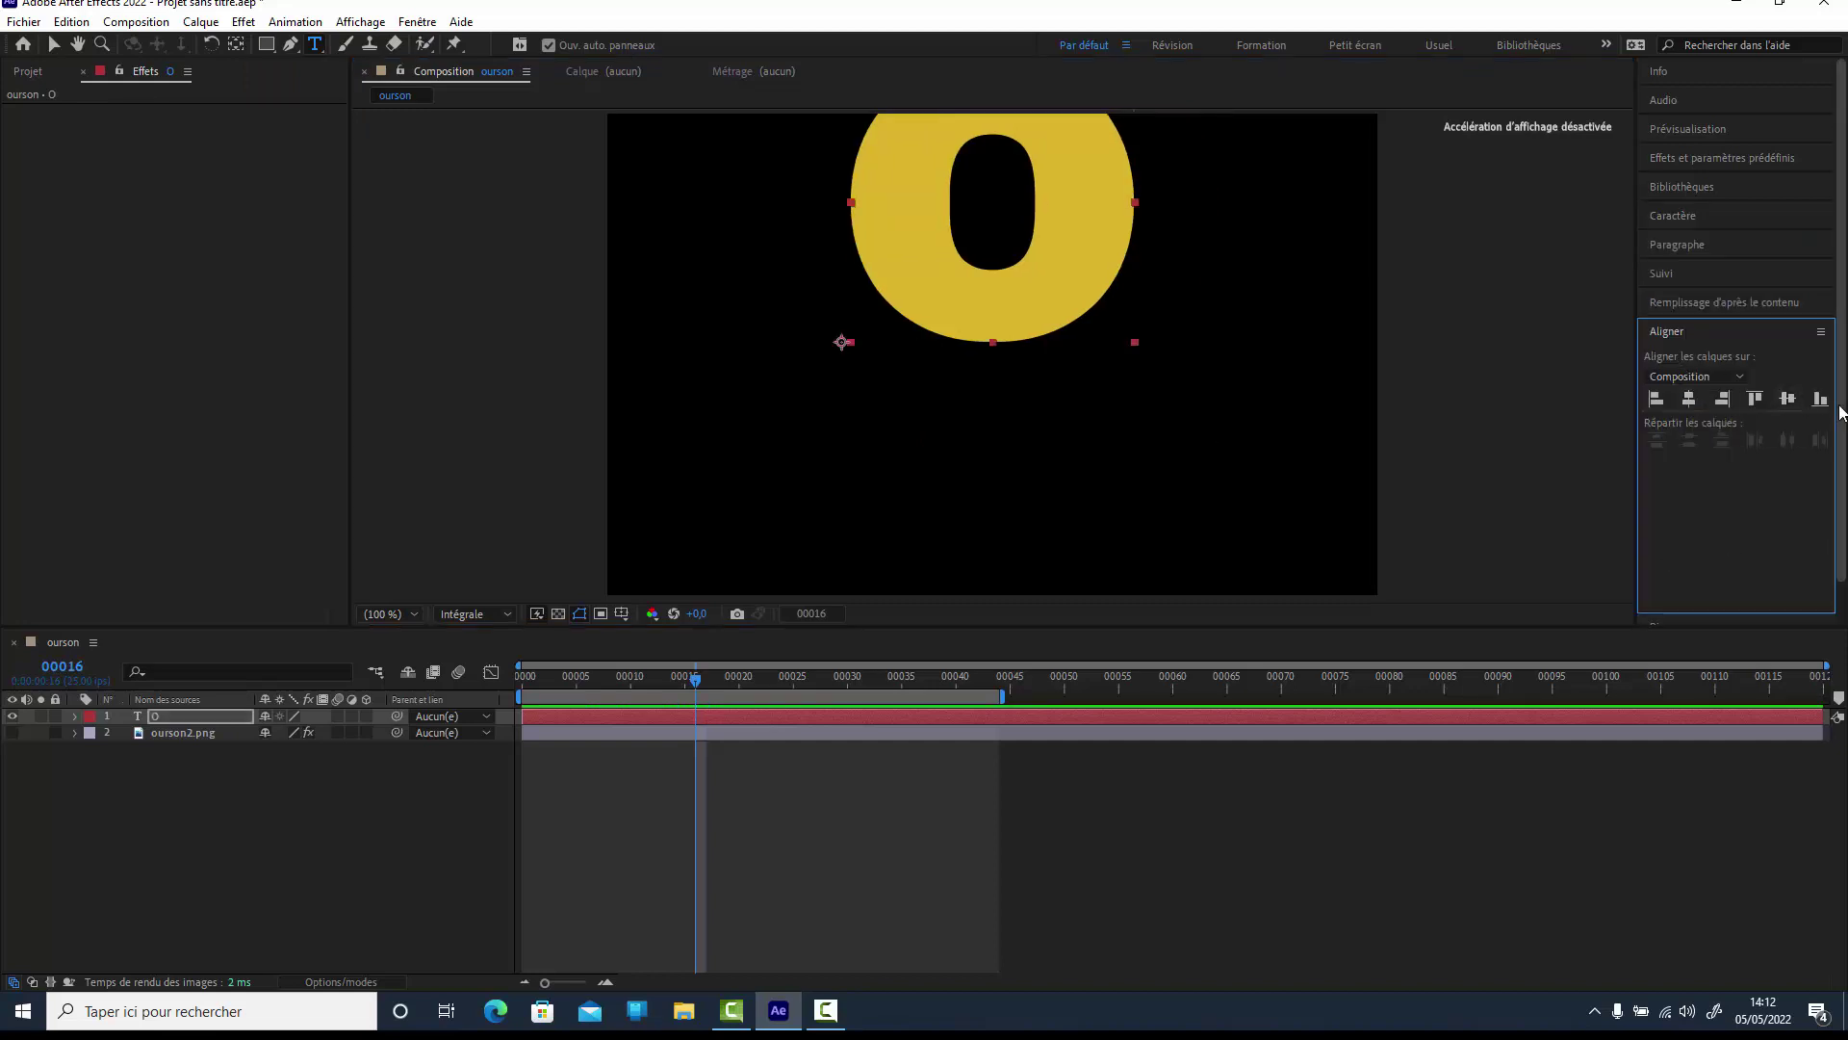
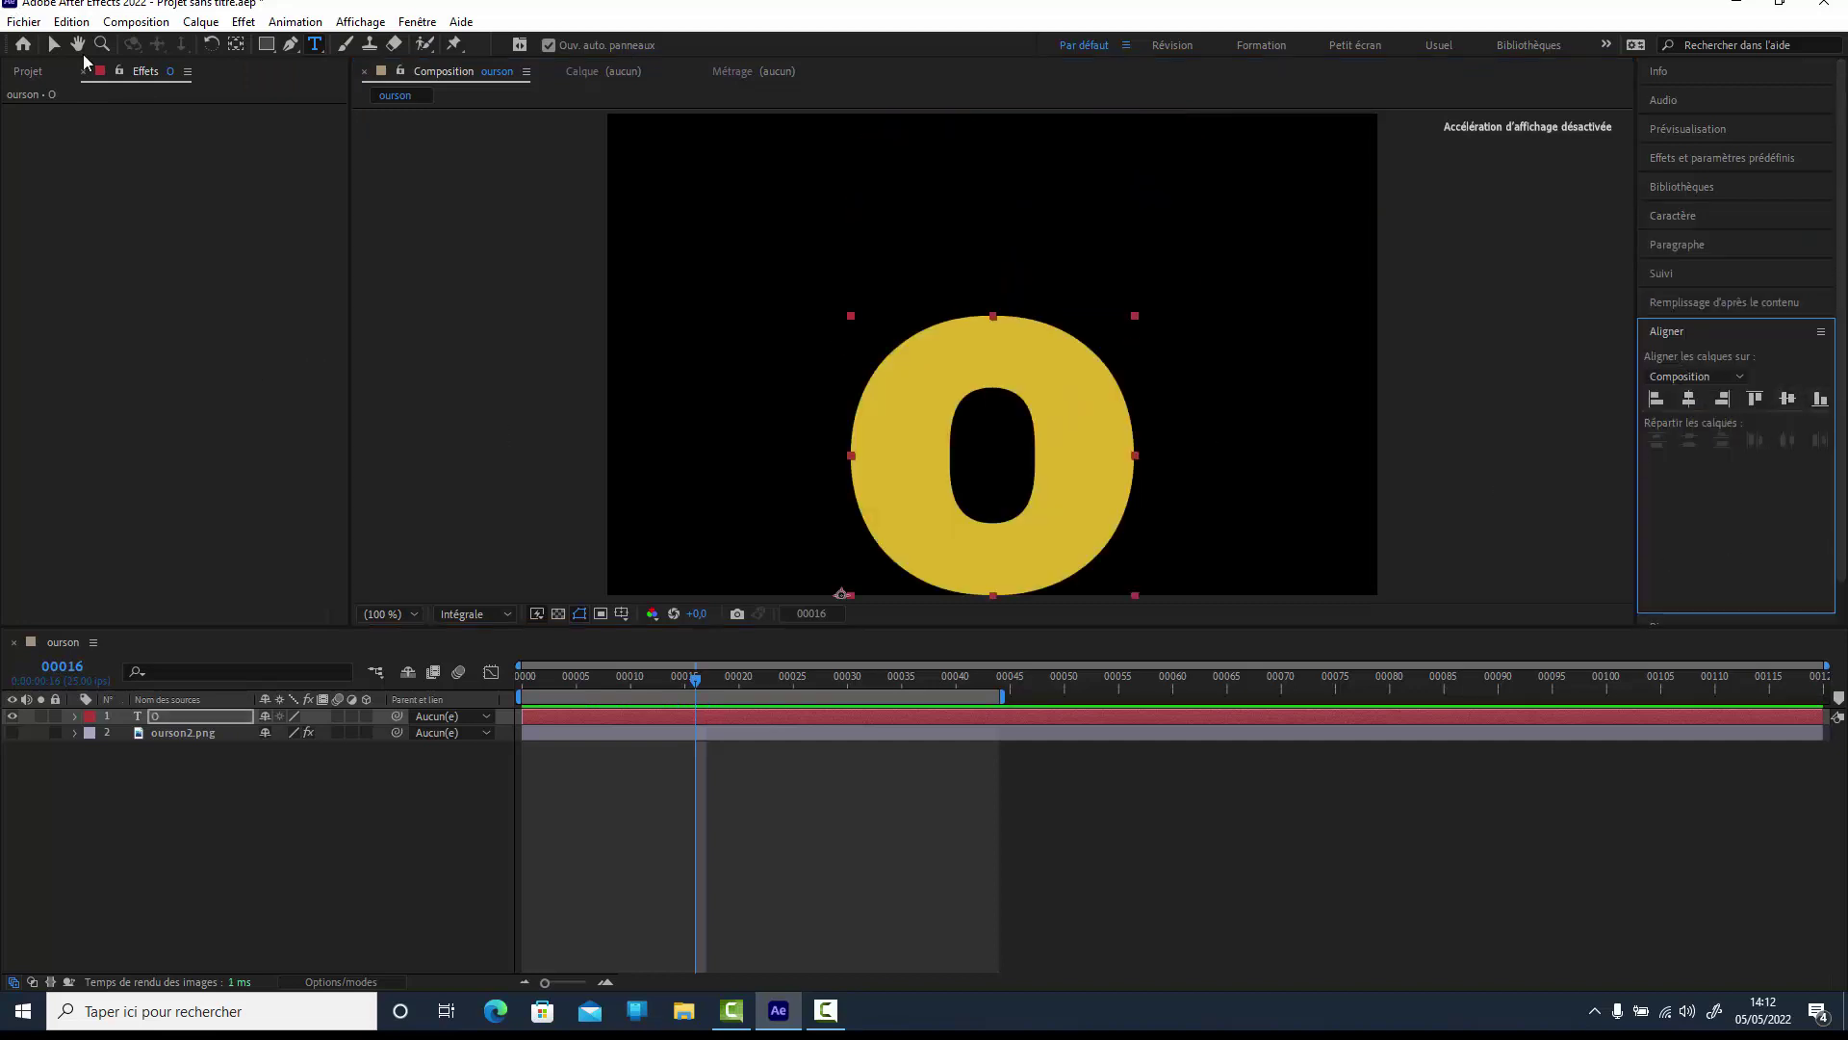
Move the O layer's anchor point to its bottom centre and select ourson2.png's layer styles.
left_click(236, 45)
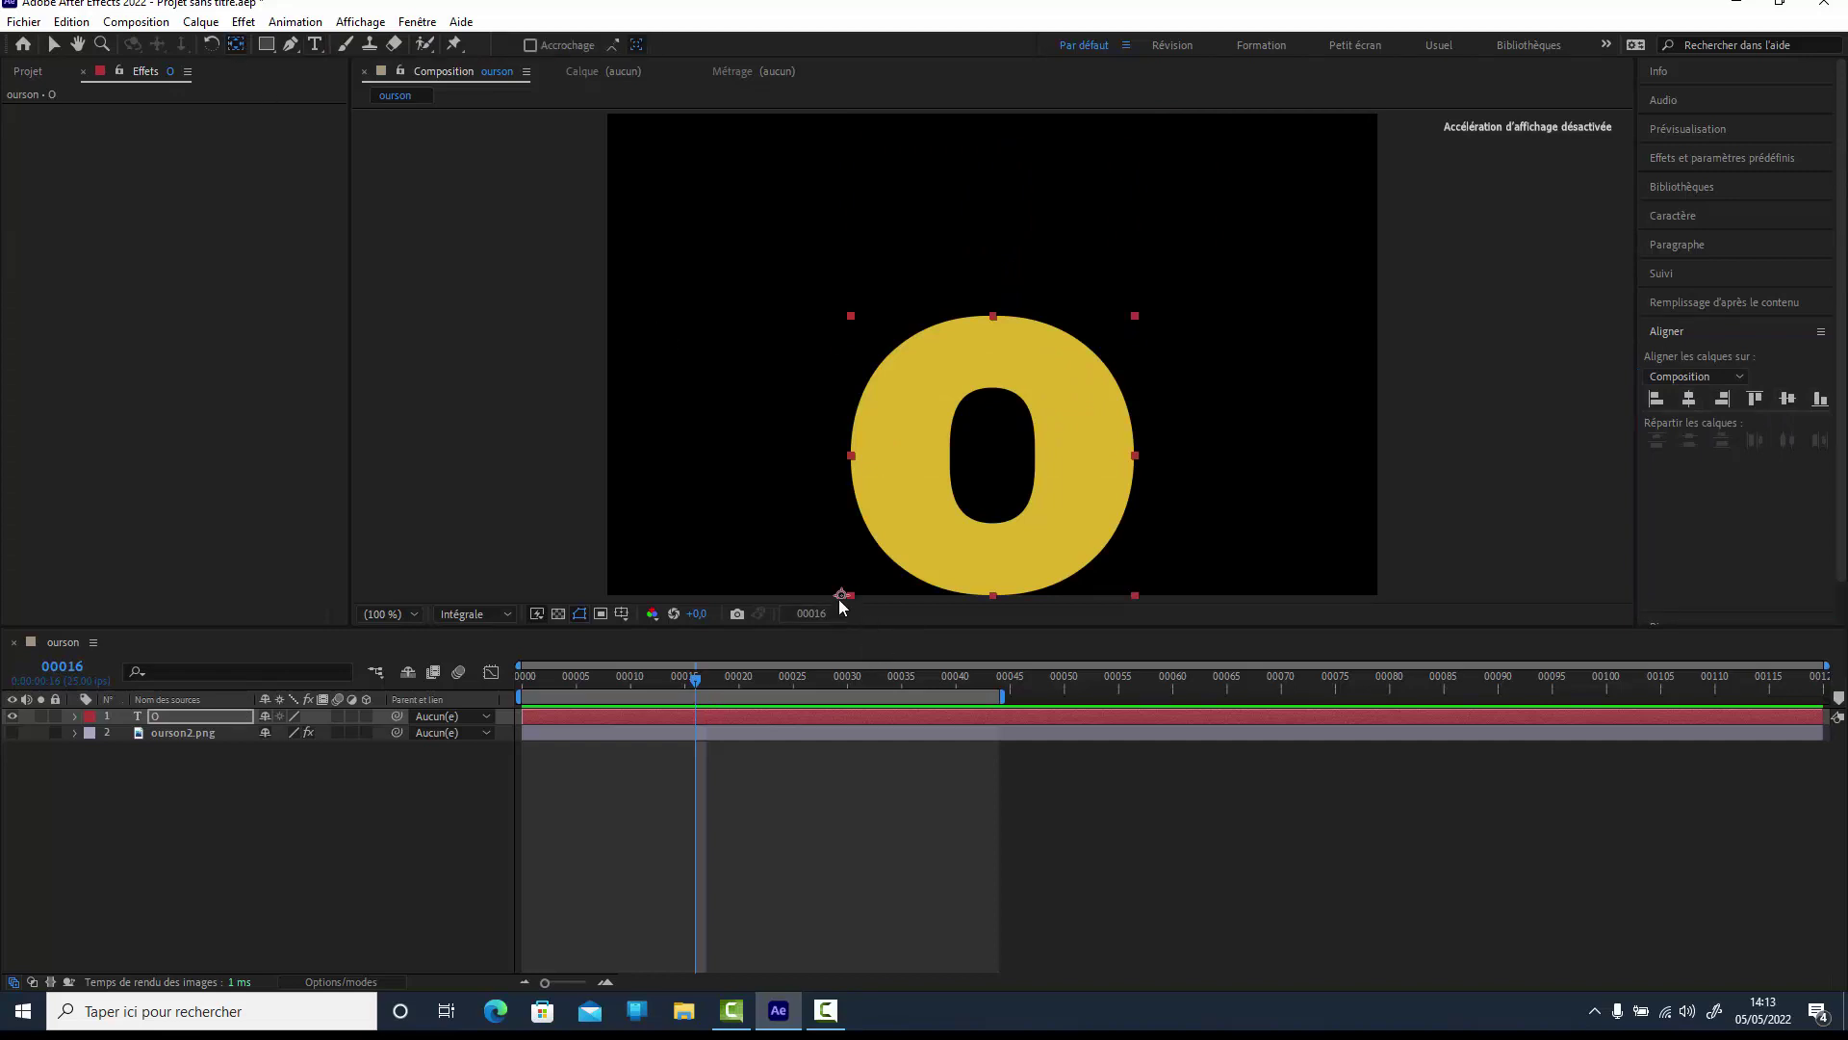
left_click_drag(841, 596, 993, 595)
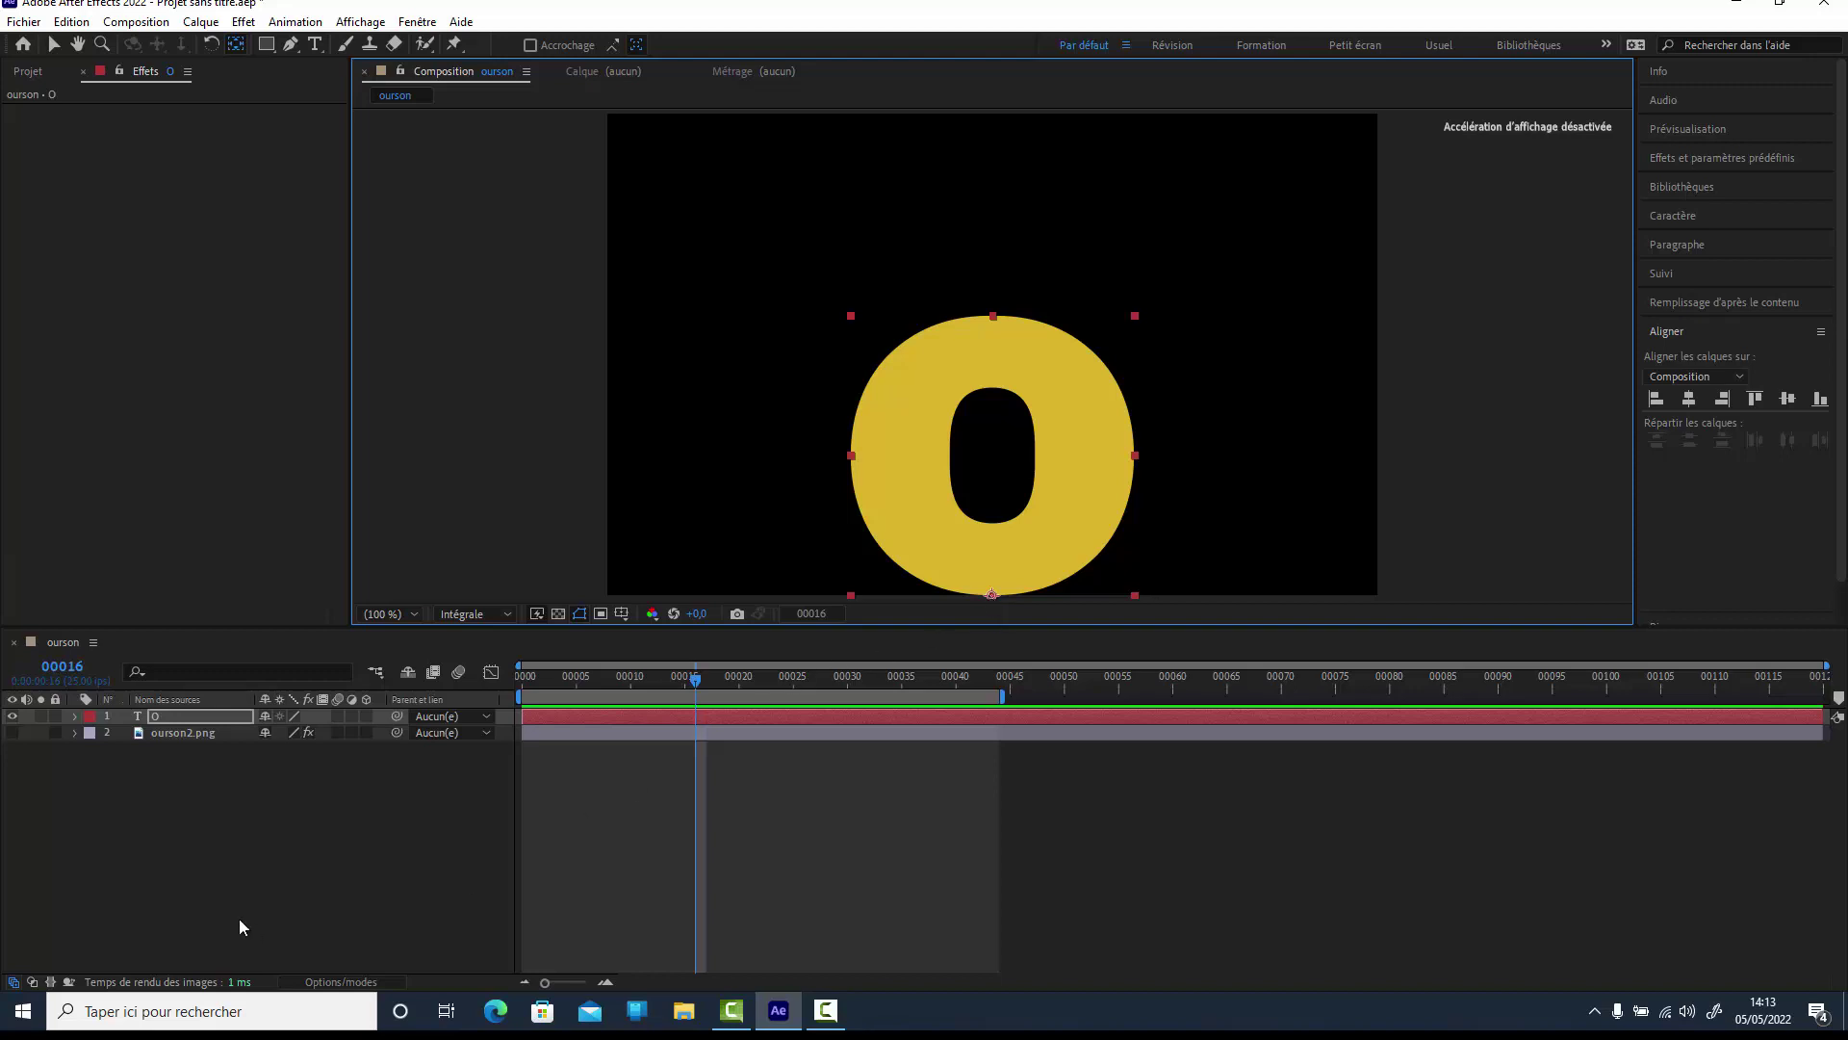
left_click(74, 733)
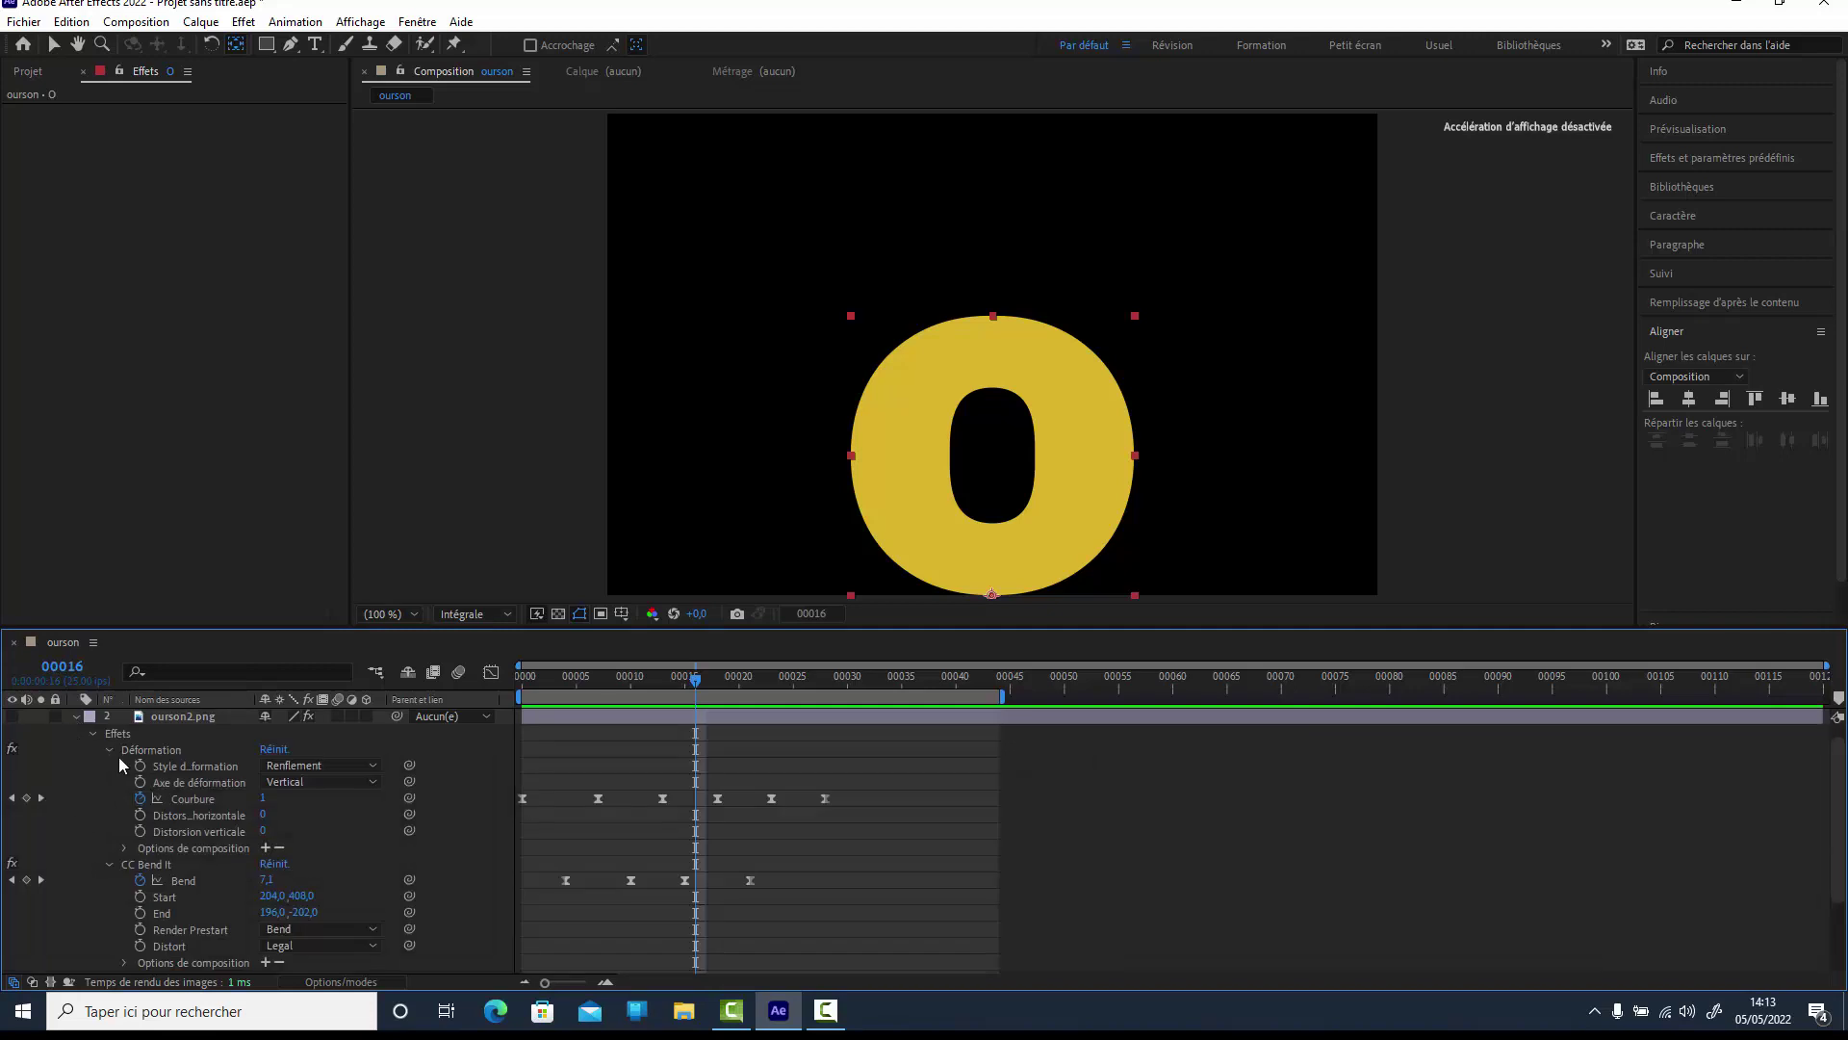
left_click(94, 735)
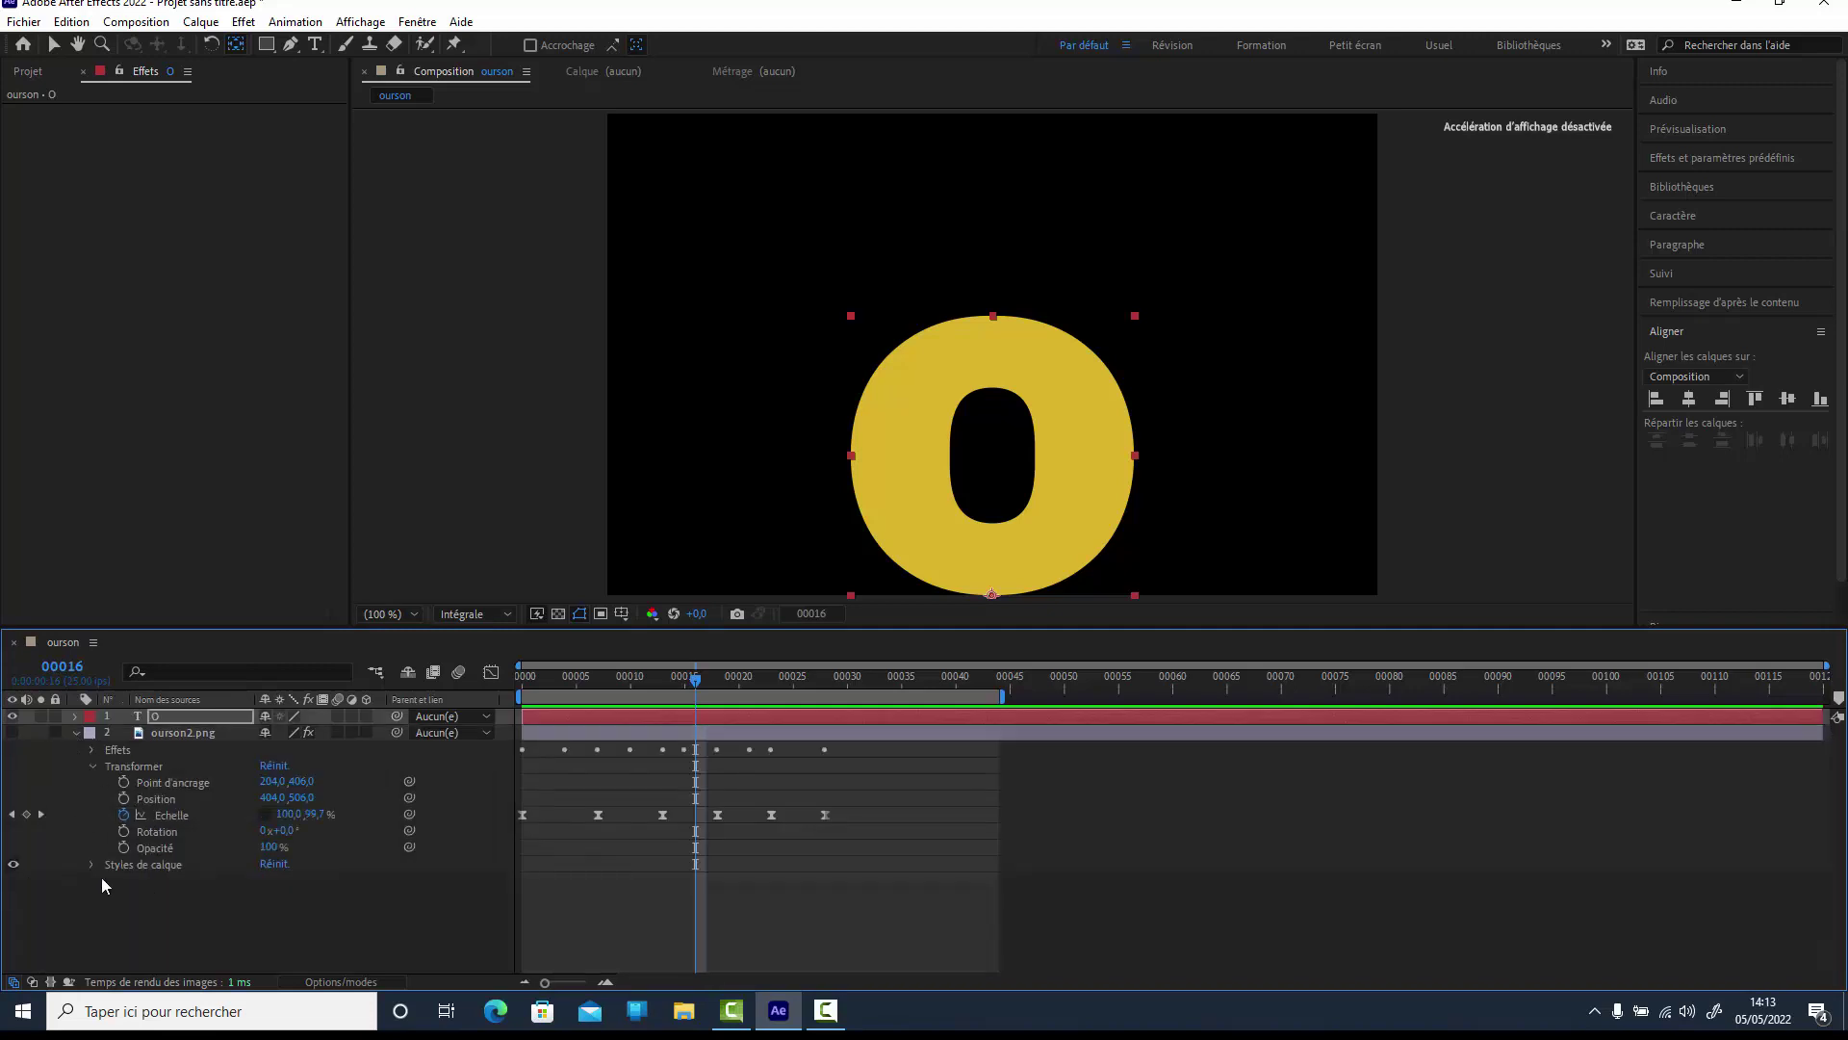
left_click(125, 865)
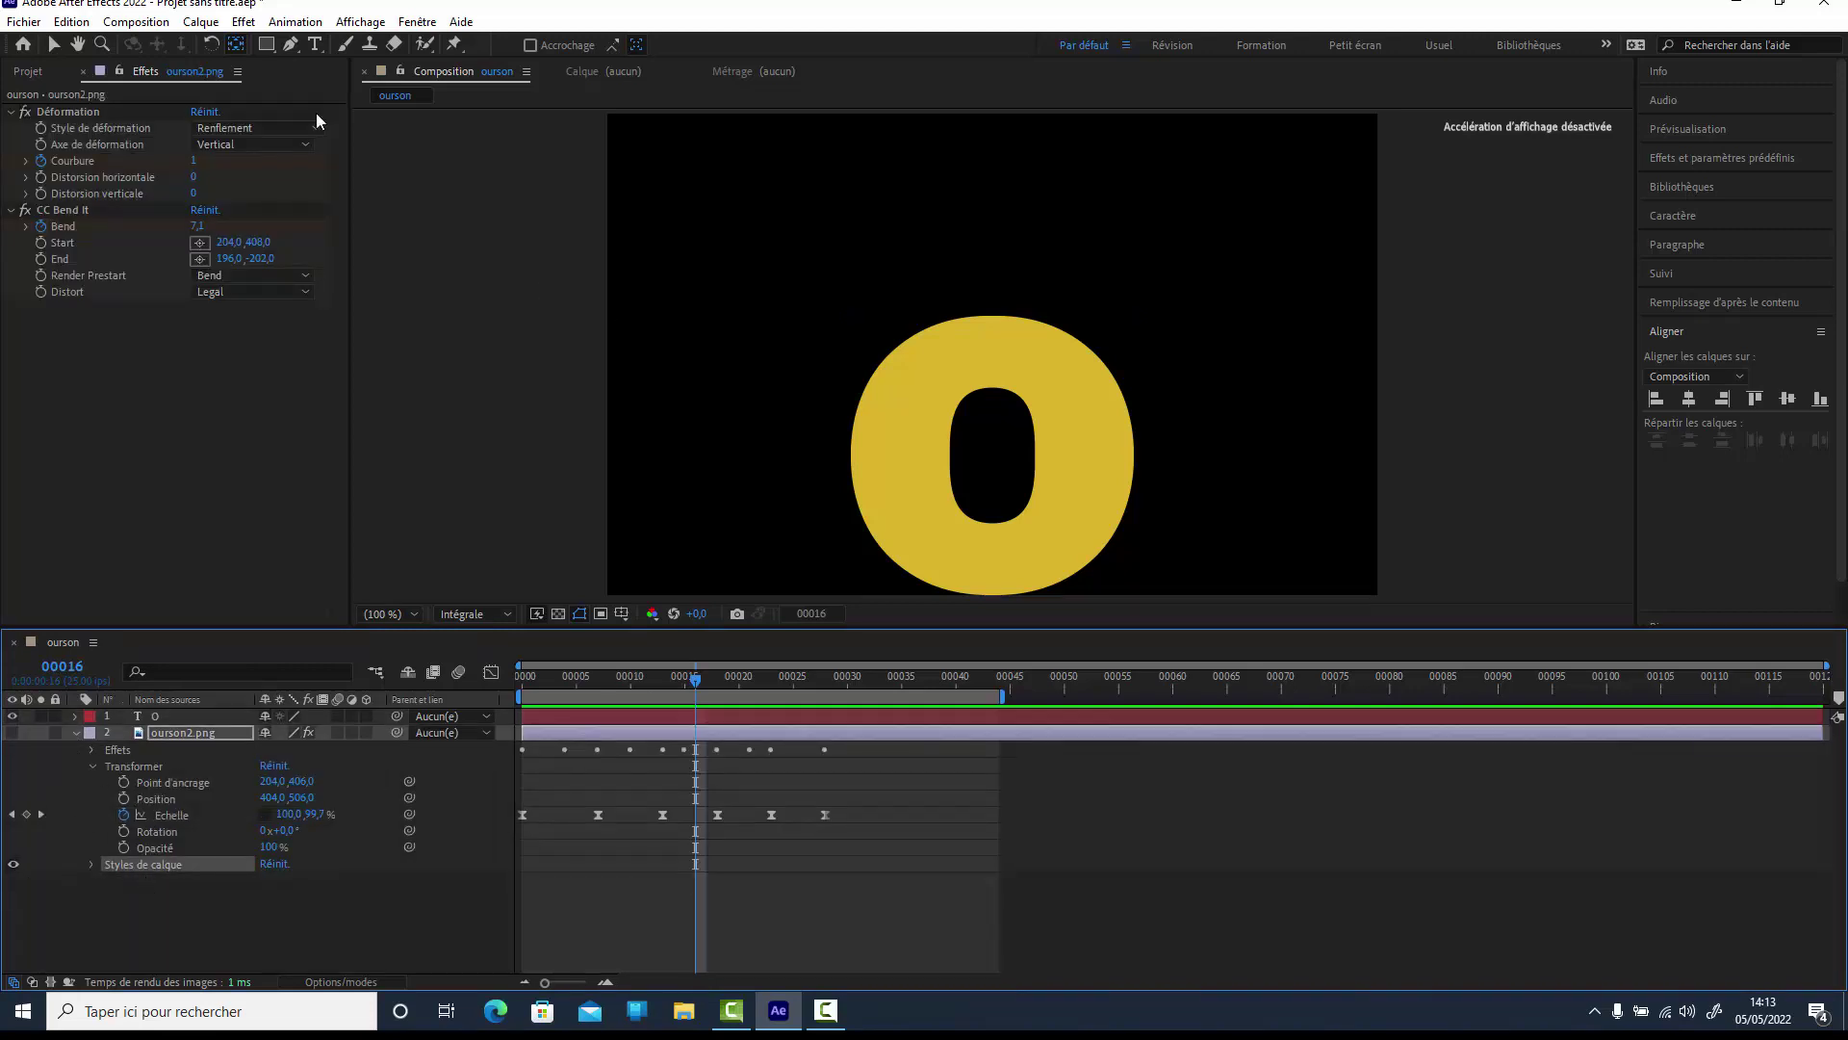
Copy ourson2.png's layer styles and paste them onto the O text layer.
left_click(71, 21)
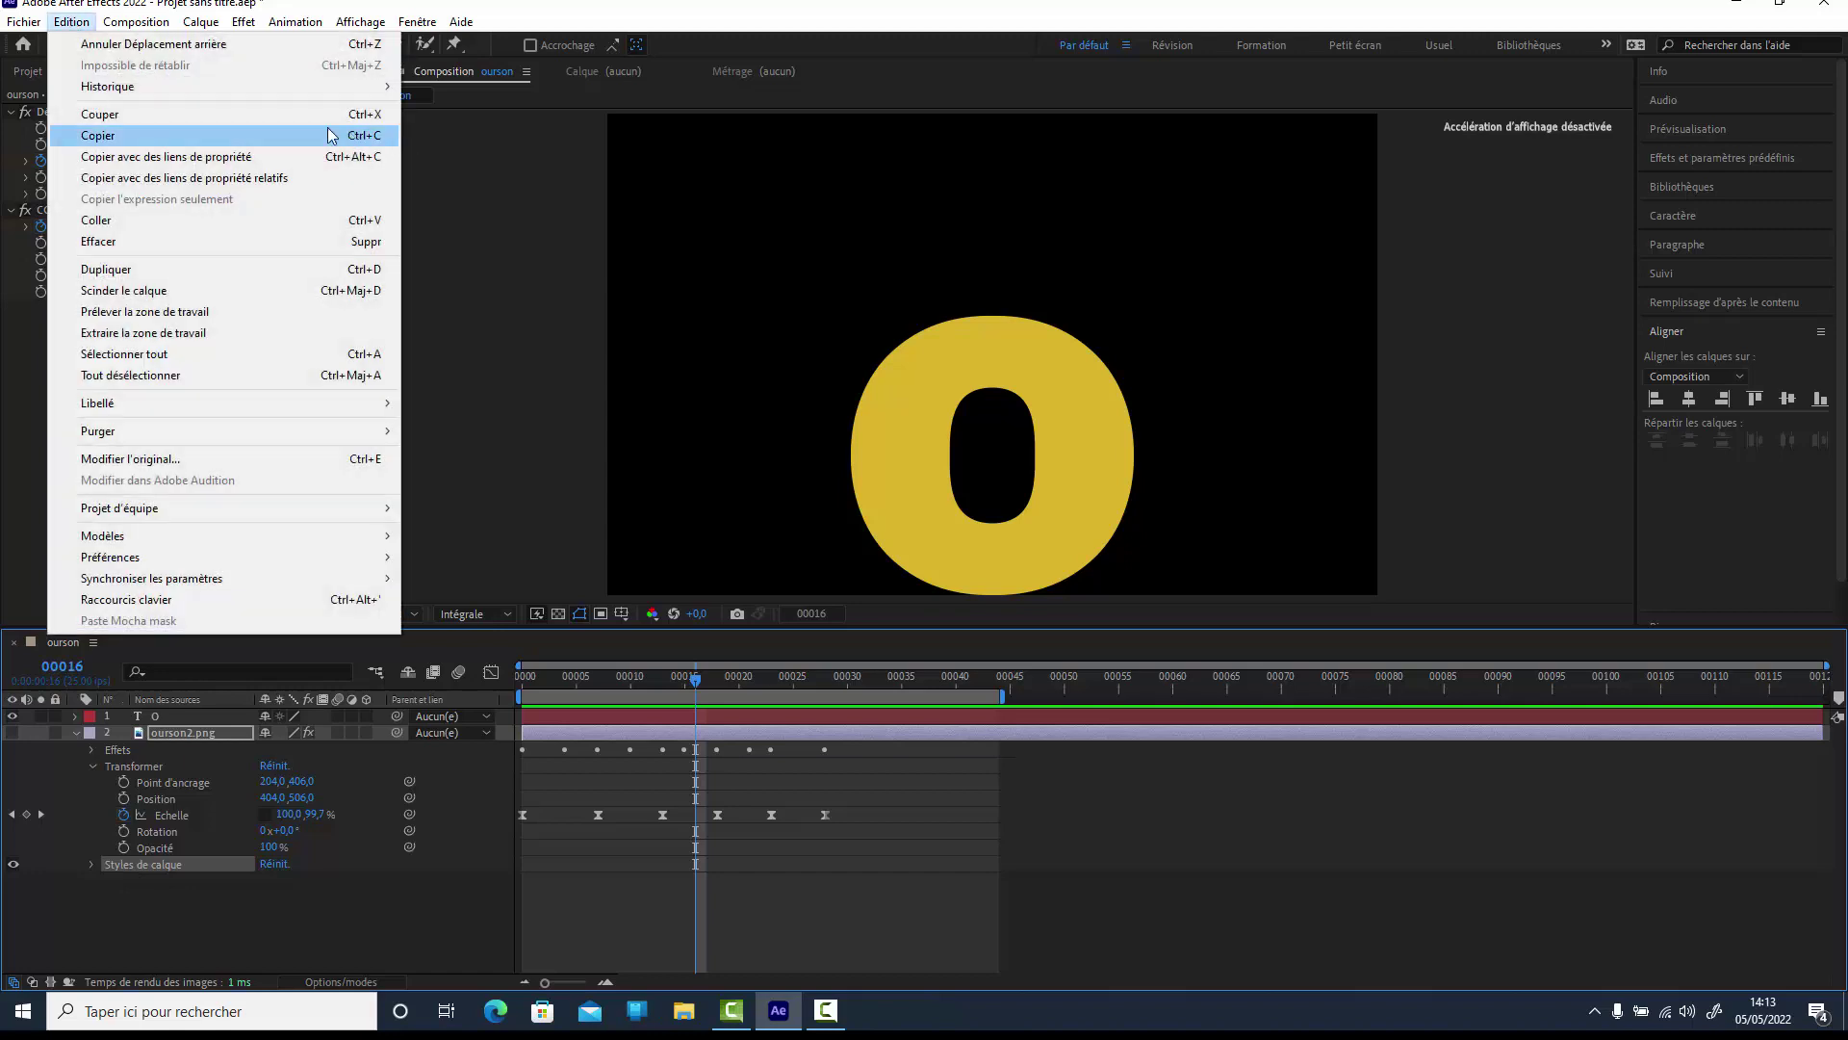
left_click(108, 136)
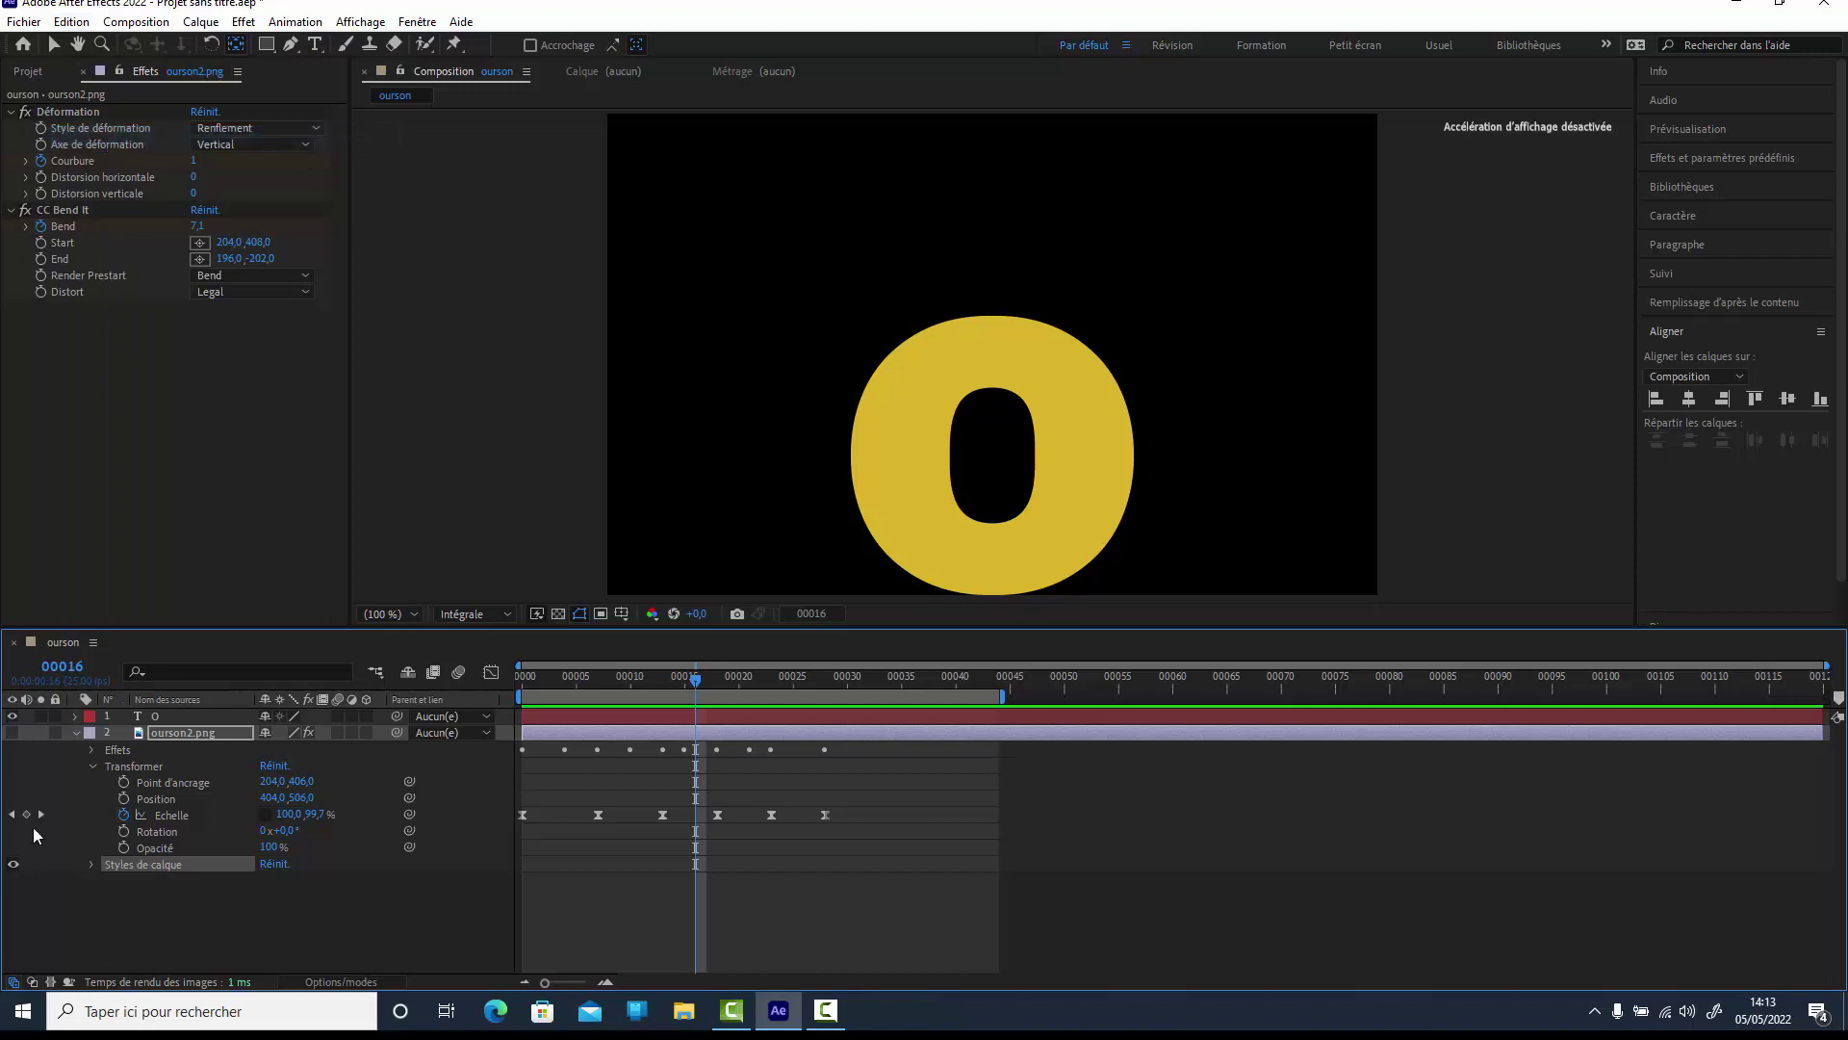
left_click(142, 716)
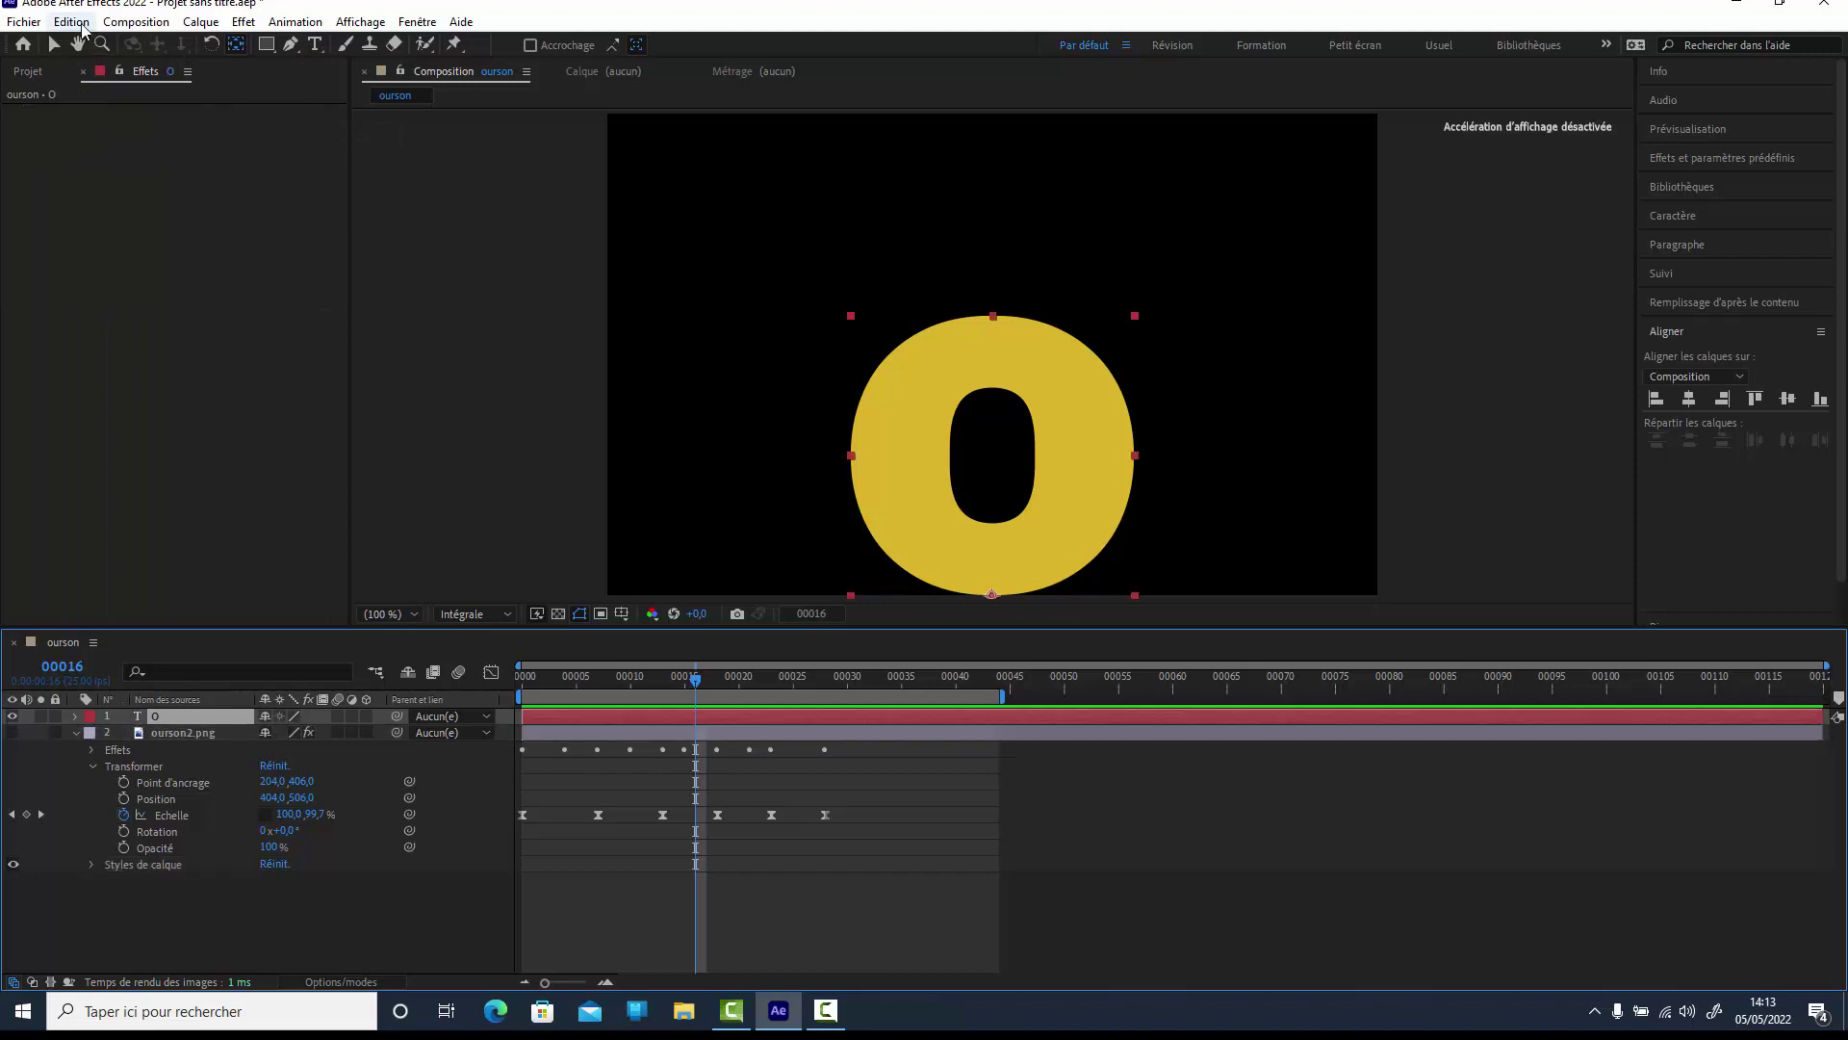
left_click(71, 21)
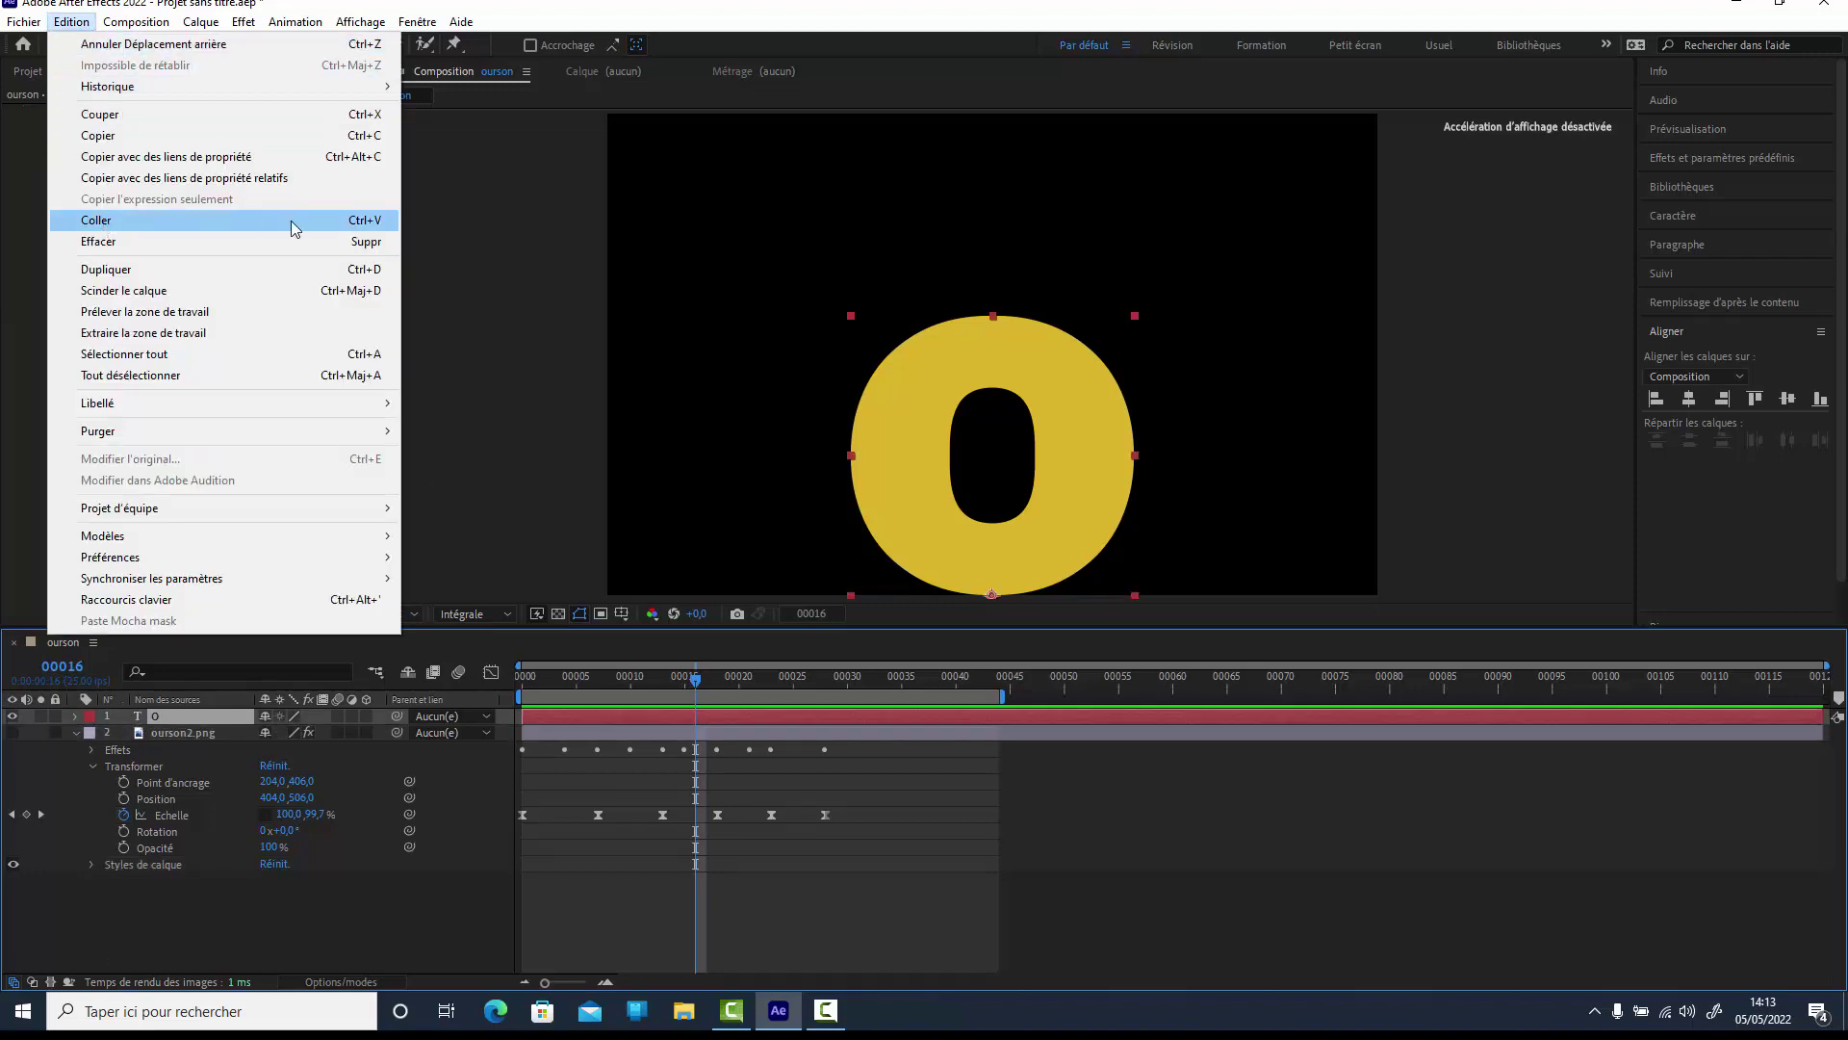
left_click(95, 220)
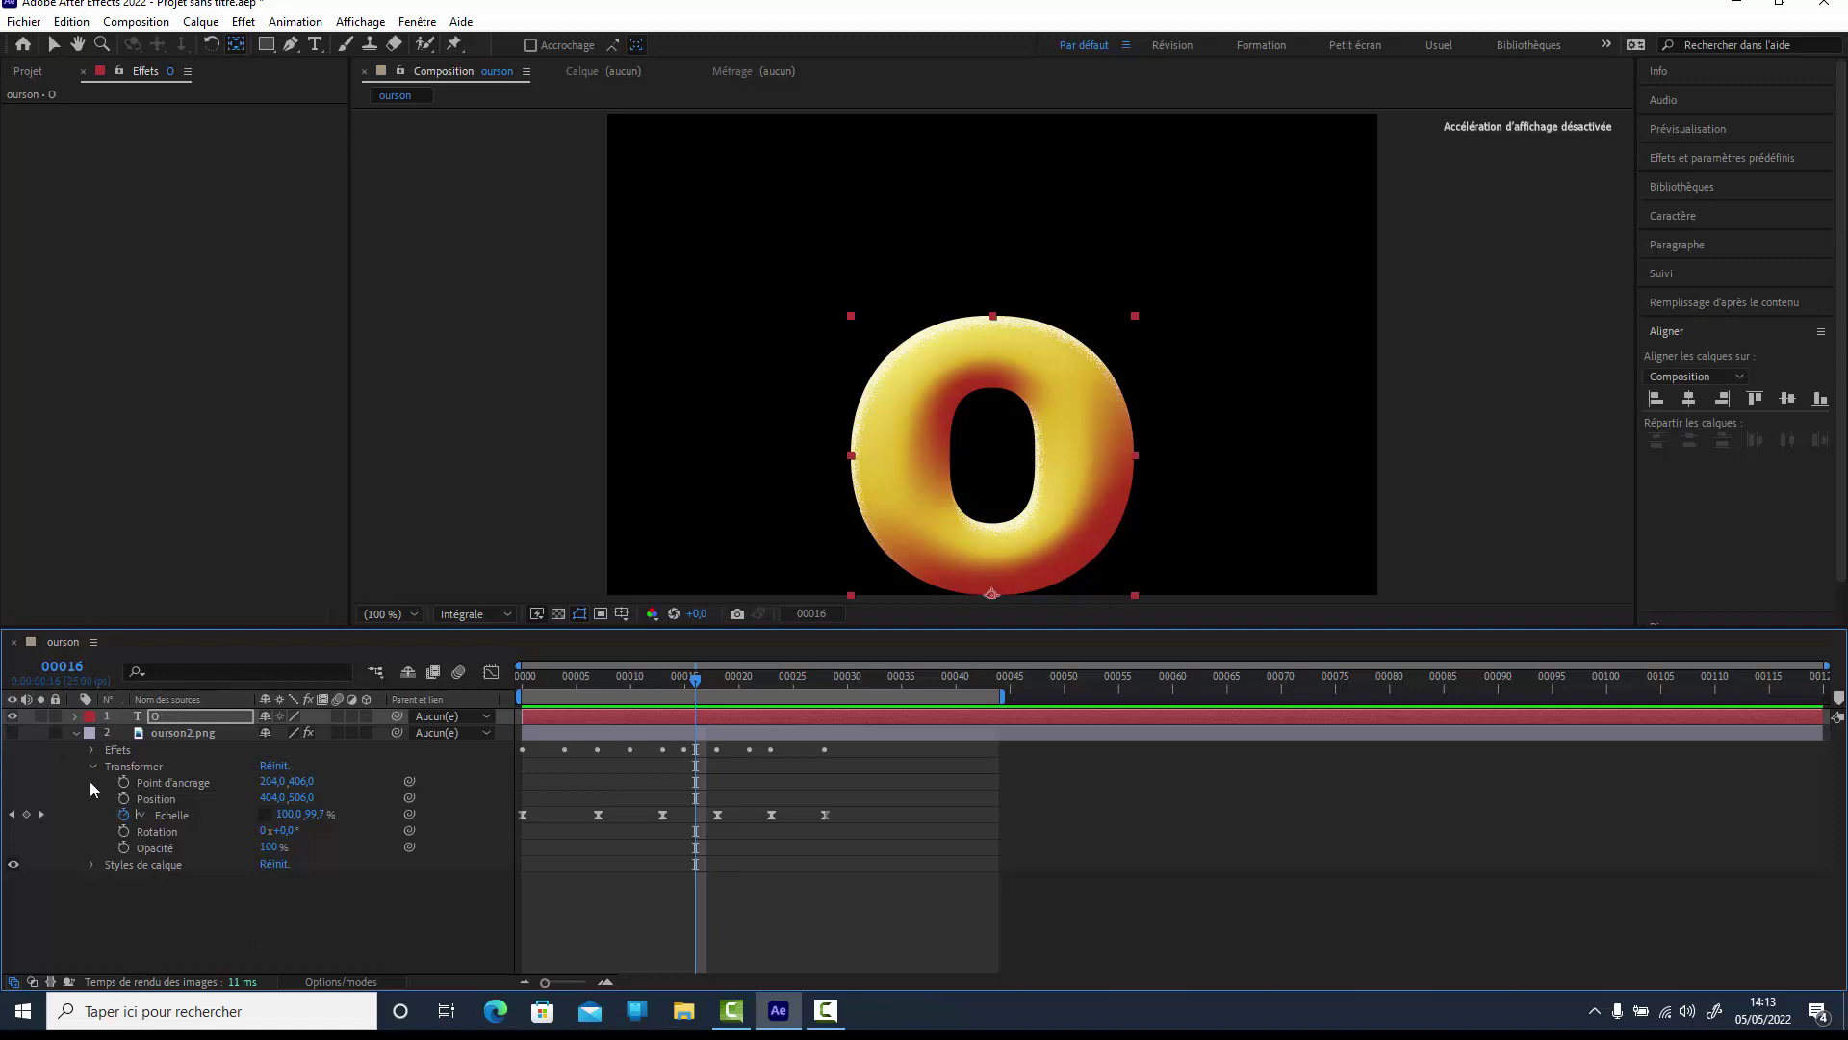
left_click(181, 817)
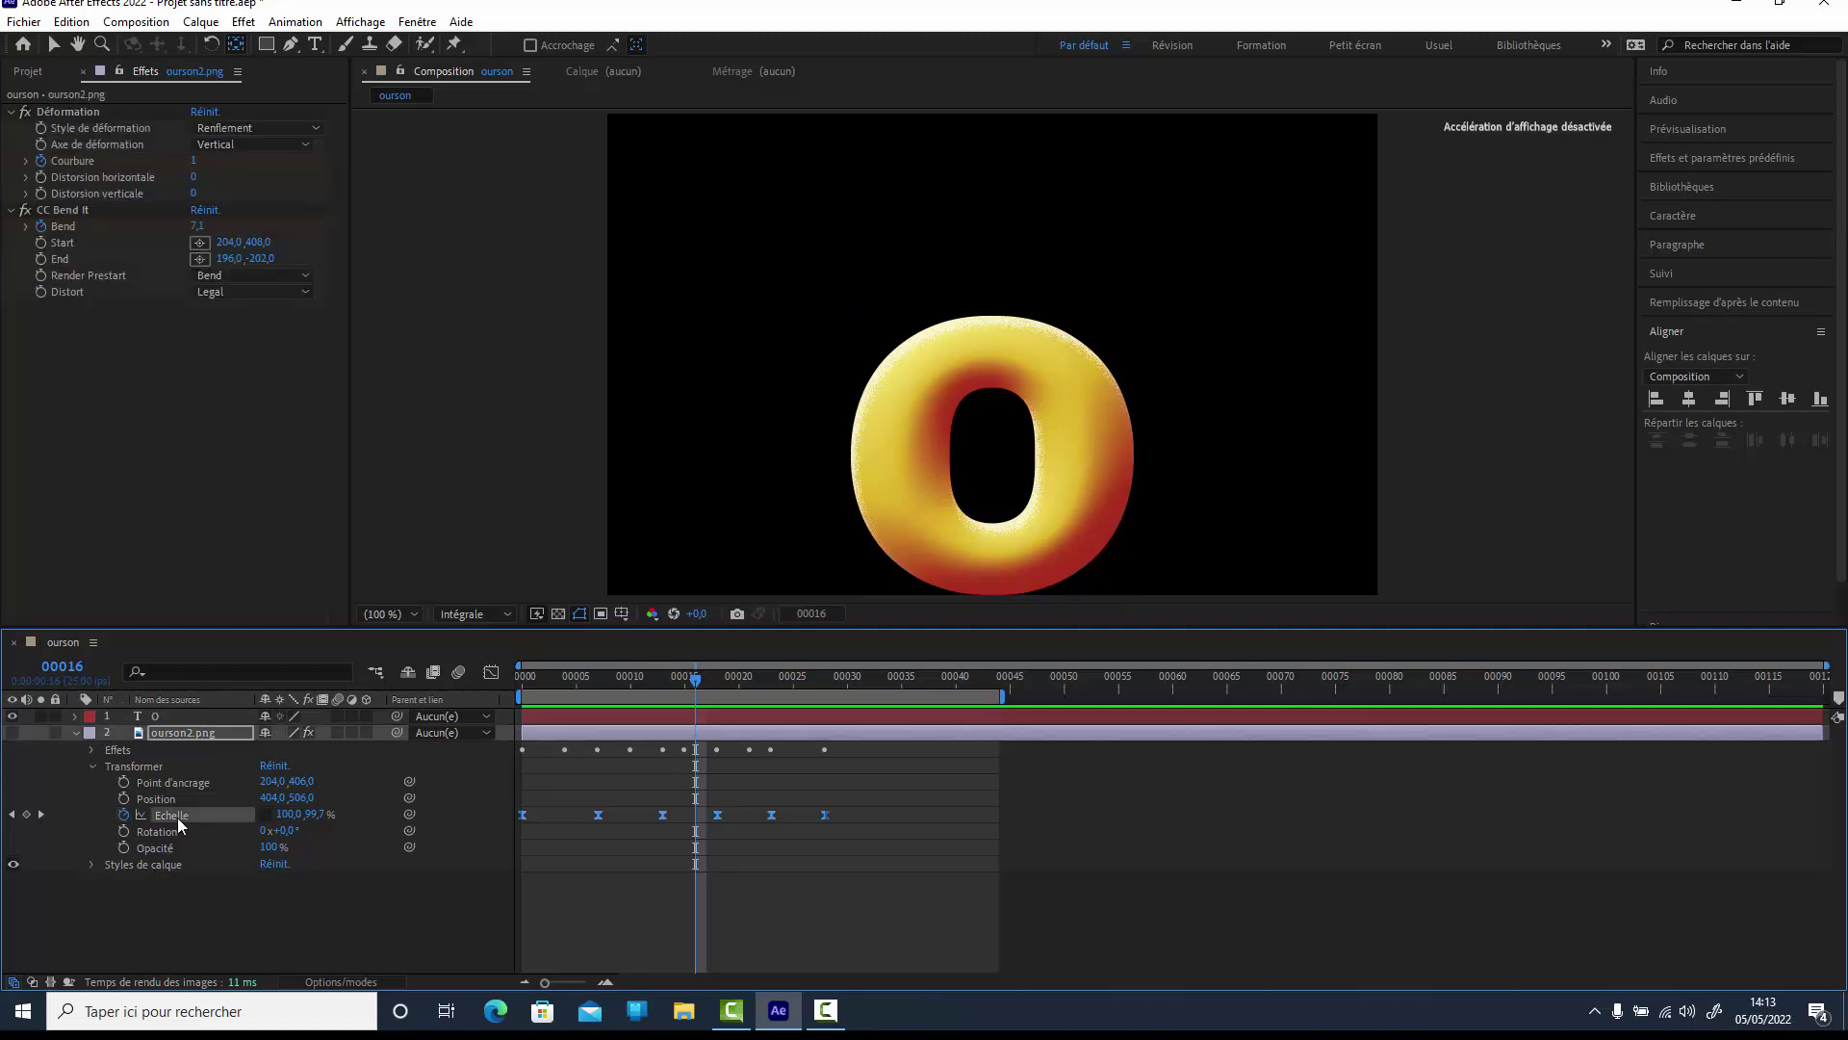
Paste ourson2.png's Échelle keyframes onto the O at frame 0 and preview the growth.
left_click(685, 678)
left_click_drag(644, 690, 510, 707)
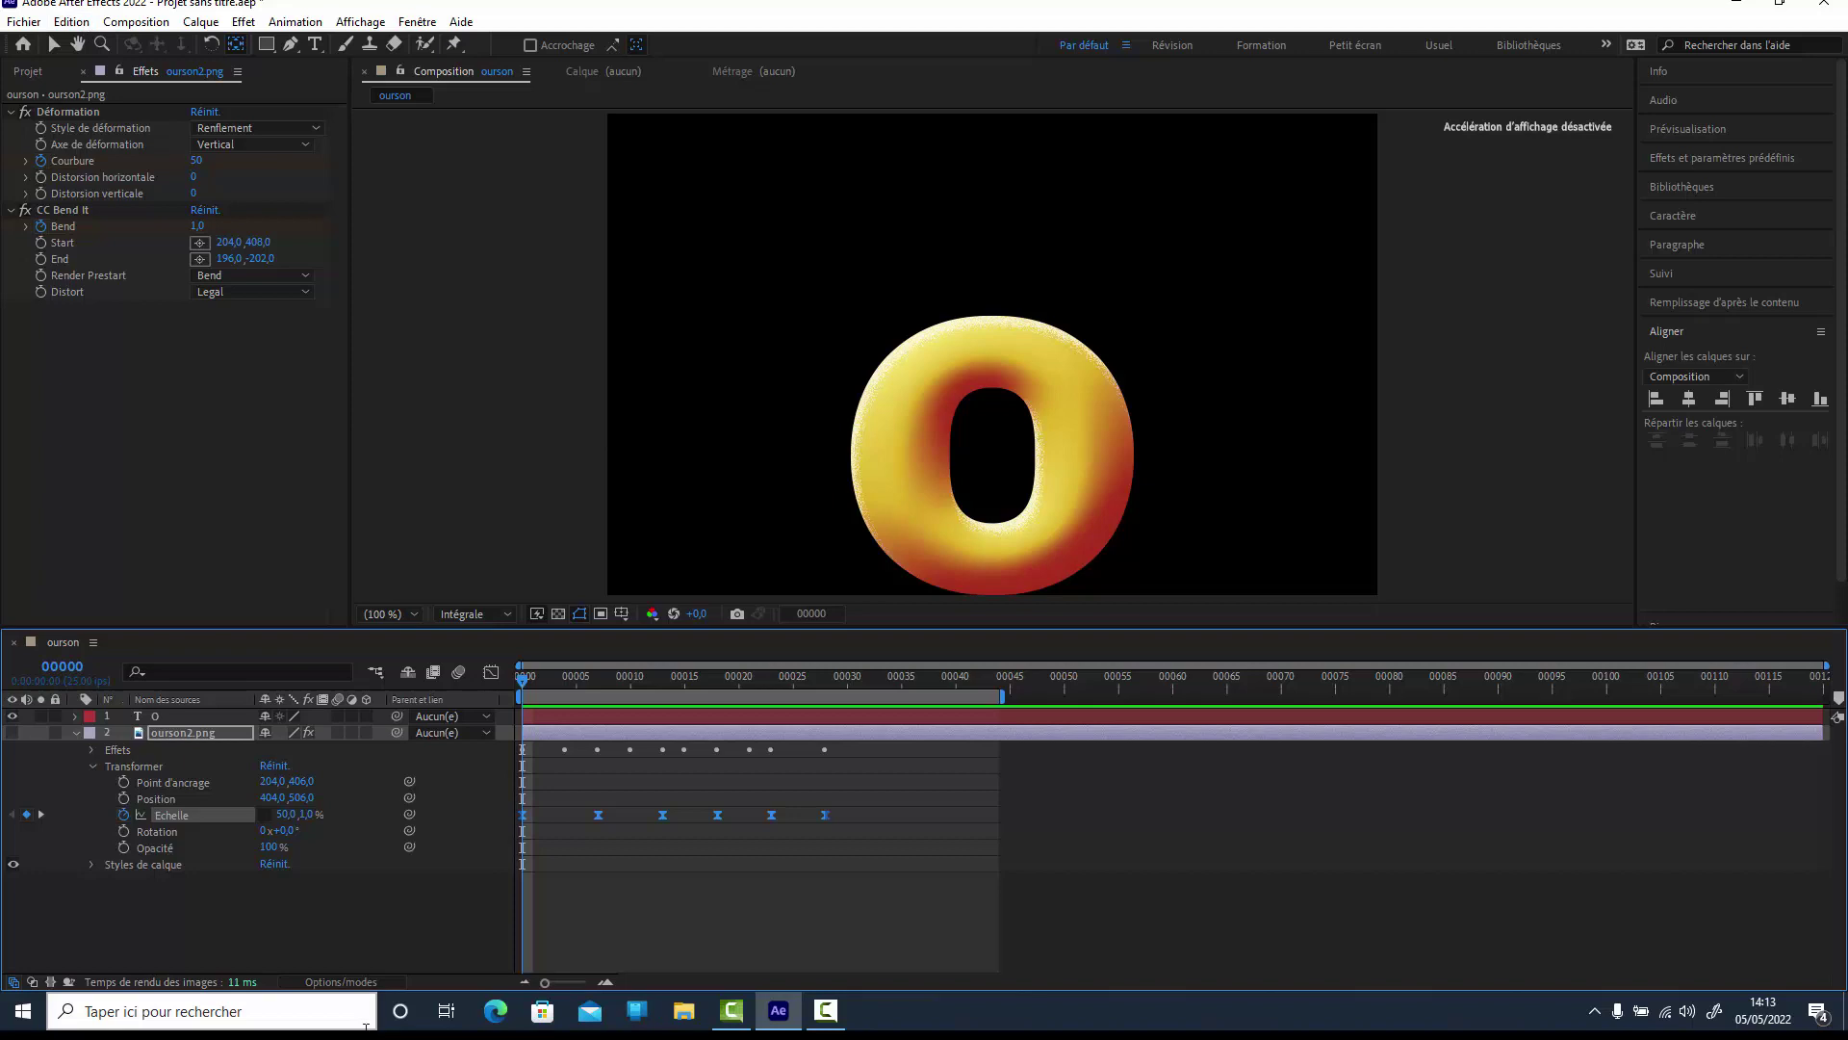
left_click(138, 715)
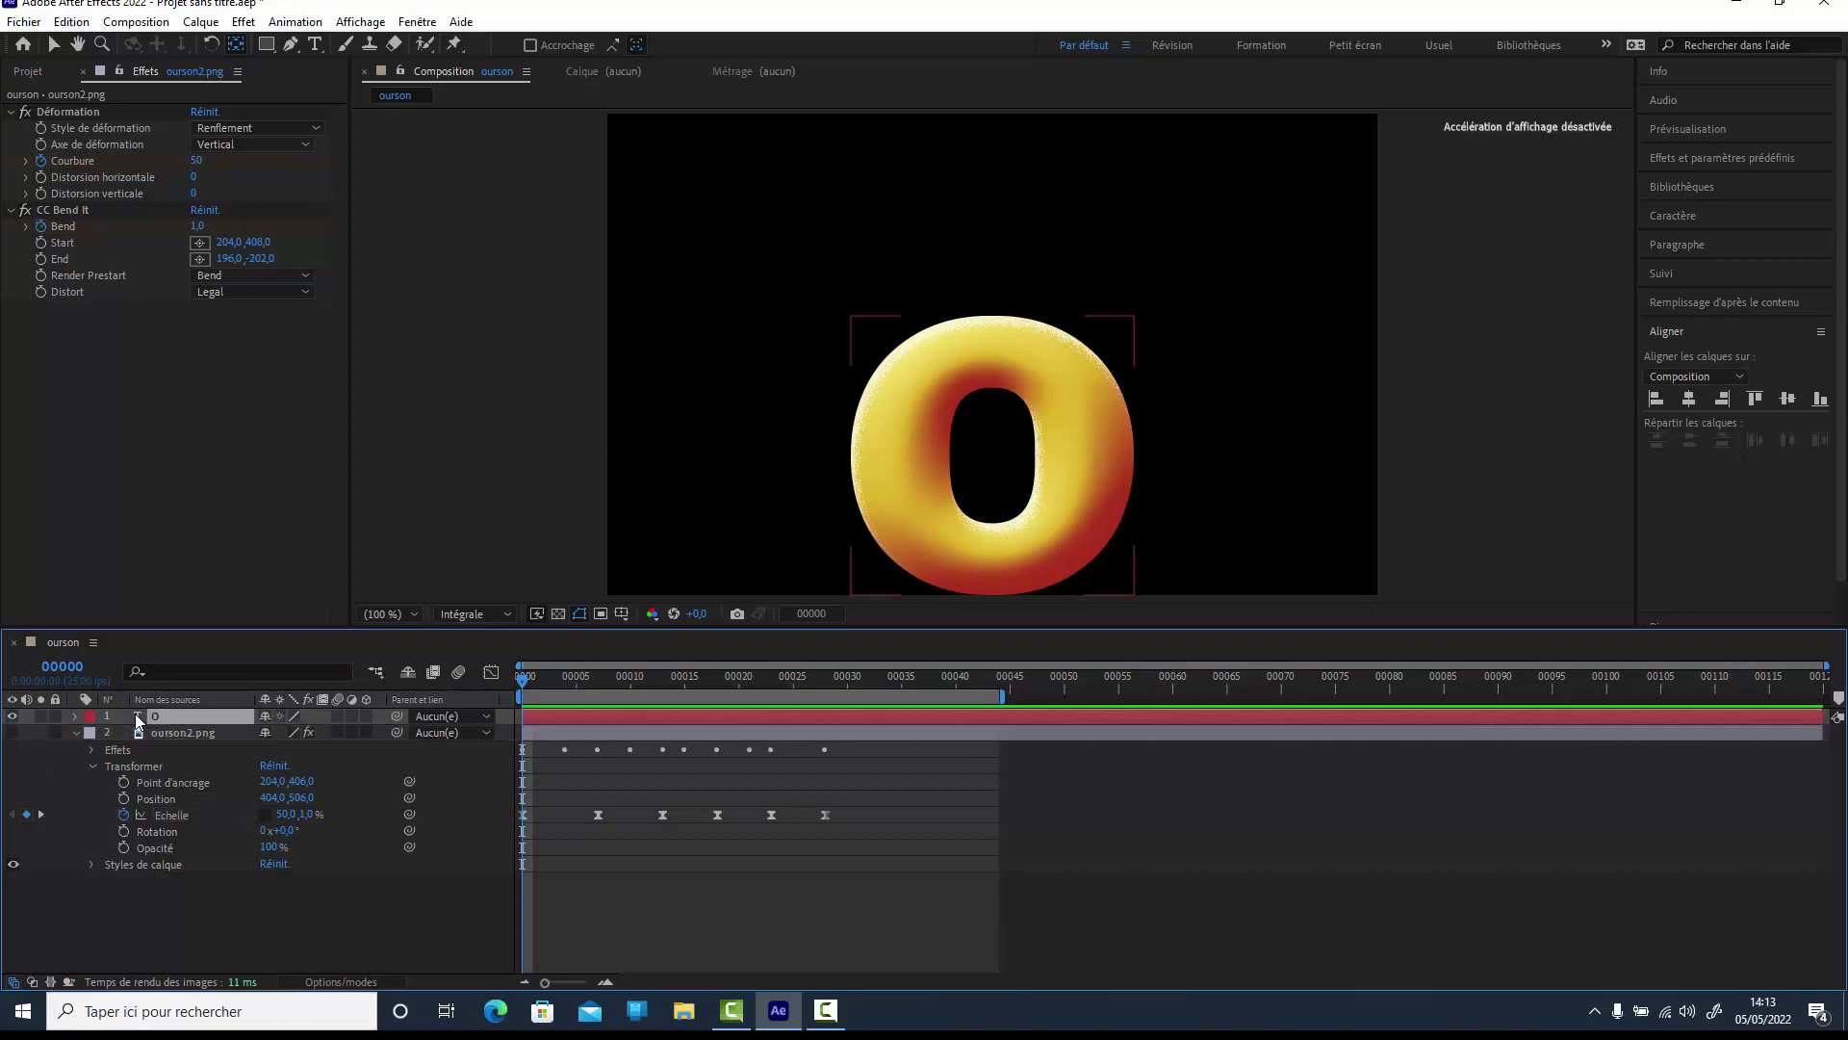
key("ctrl+v")
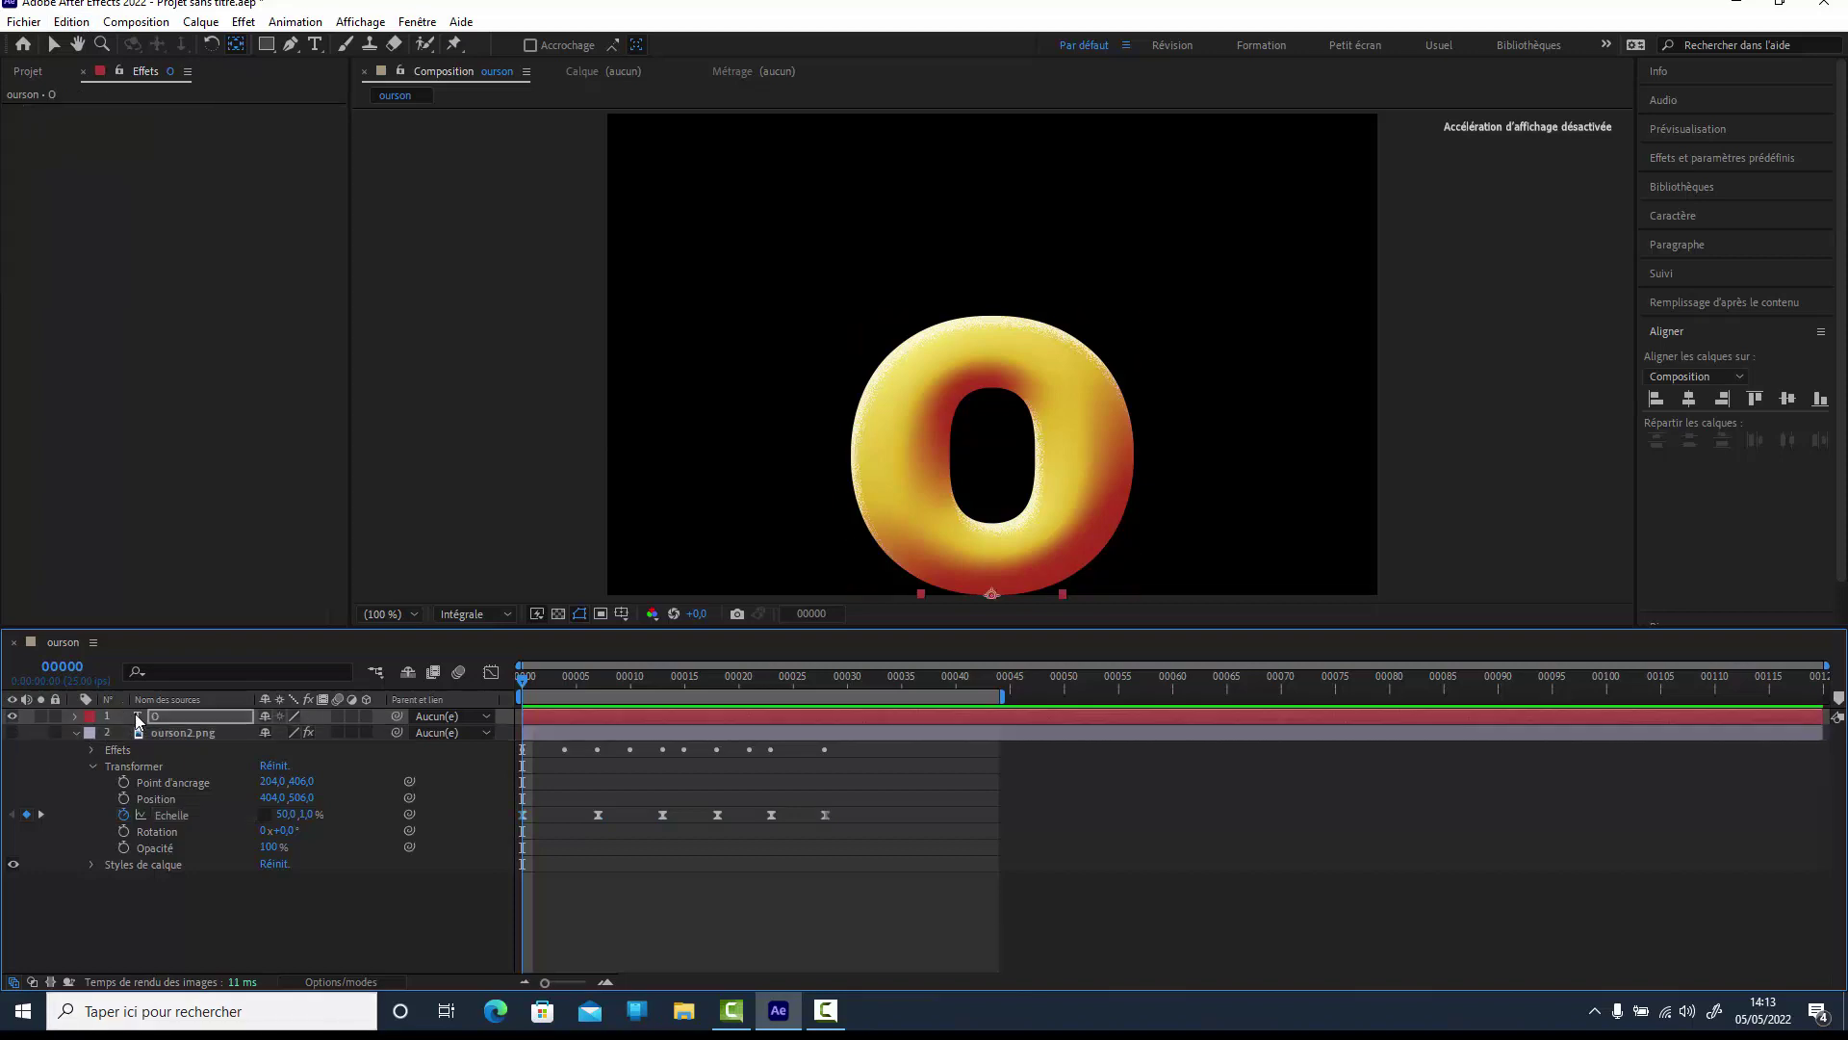
key("space")
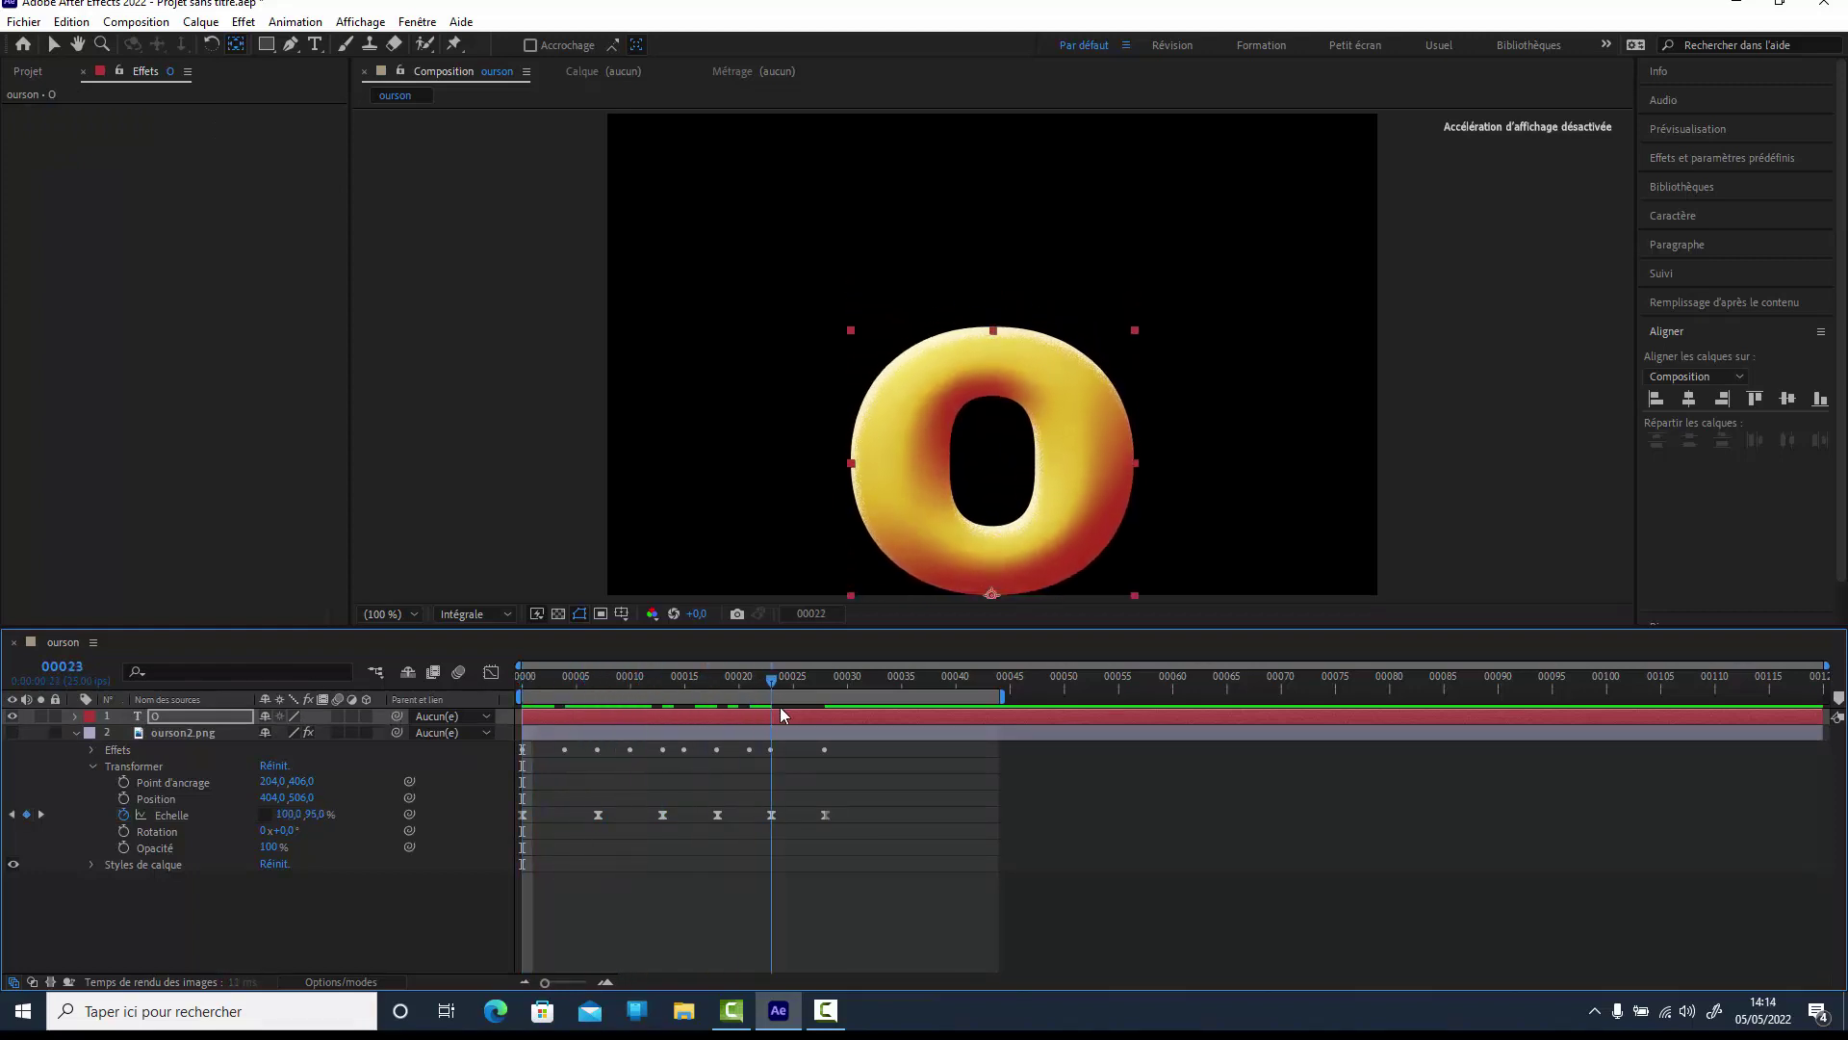
left_click_drag(727, 710, 778, 749)
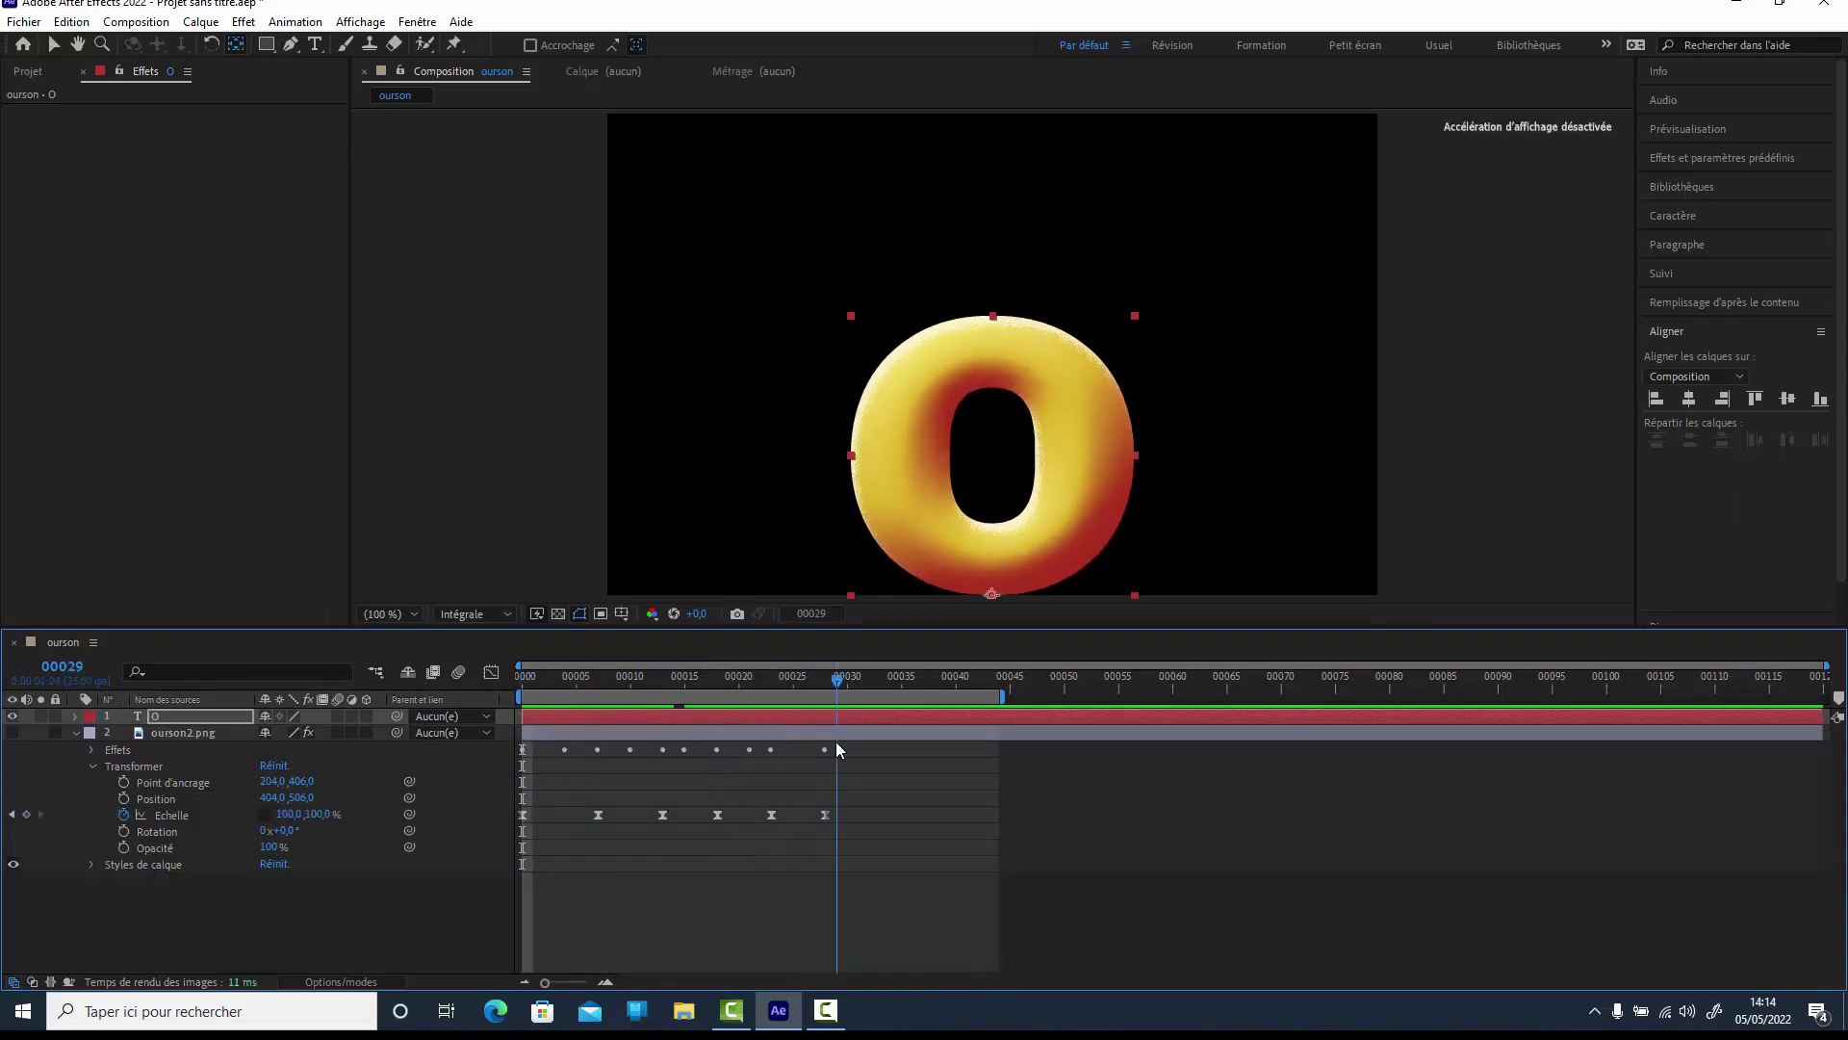
left_click_drag(778, 749, 506, 760)
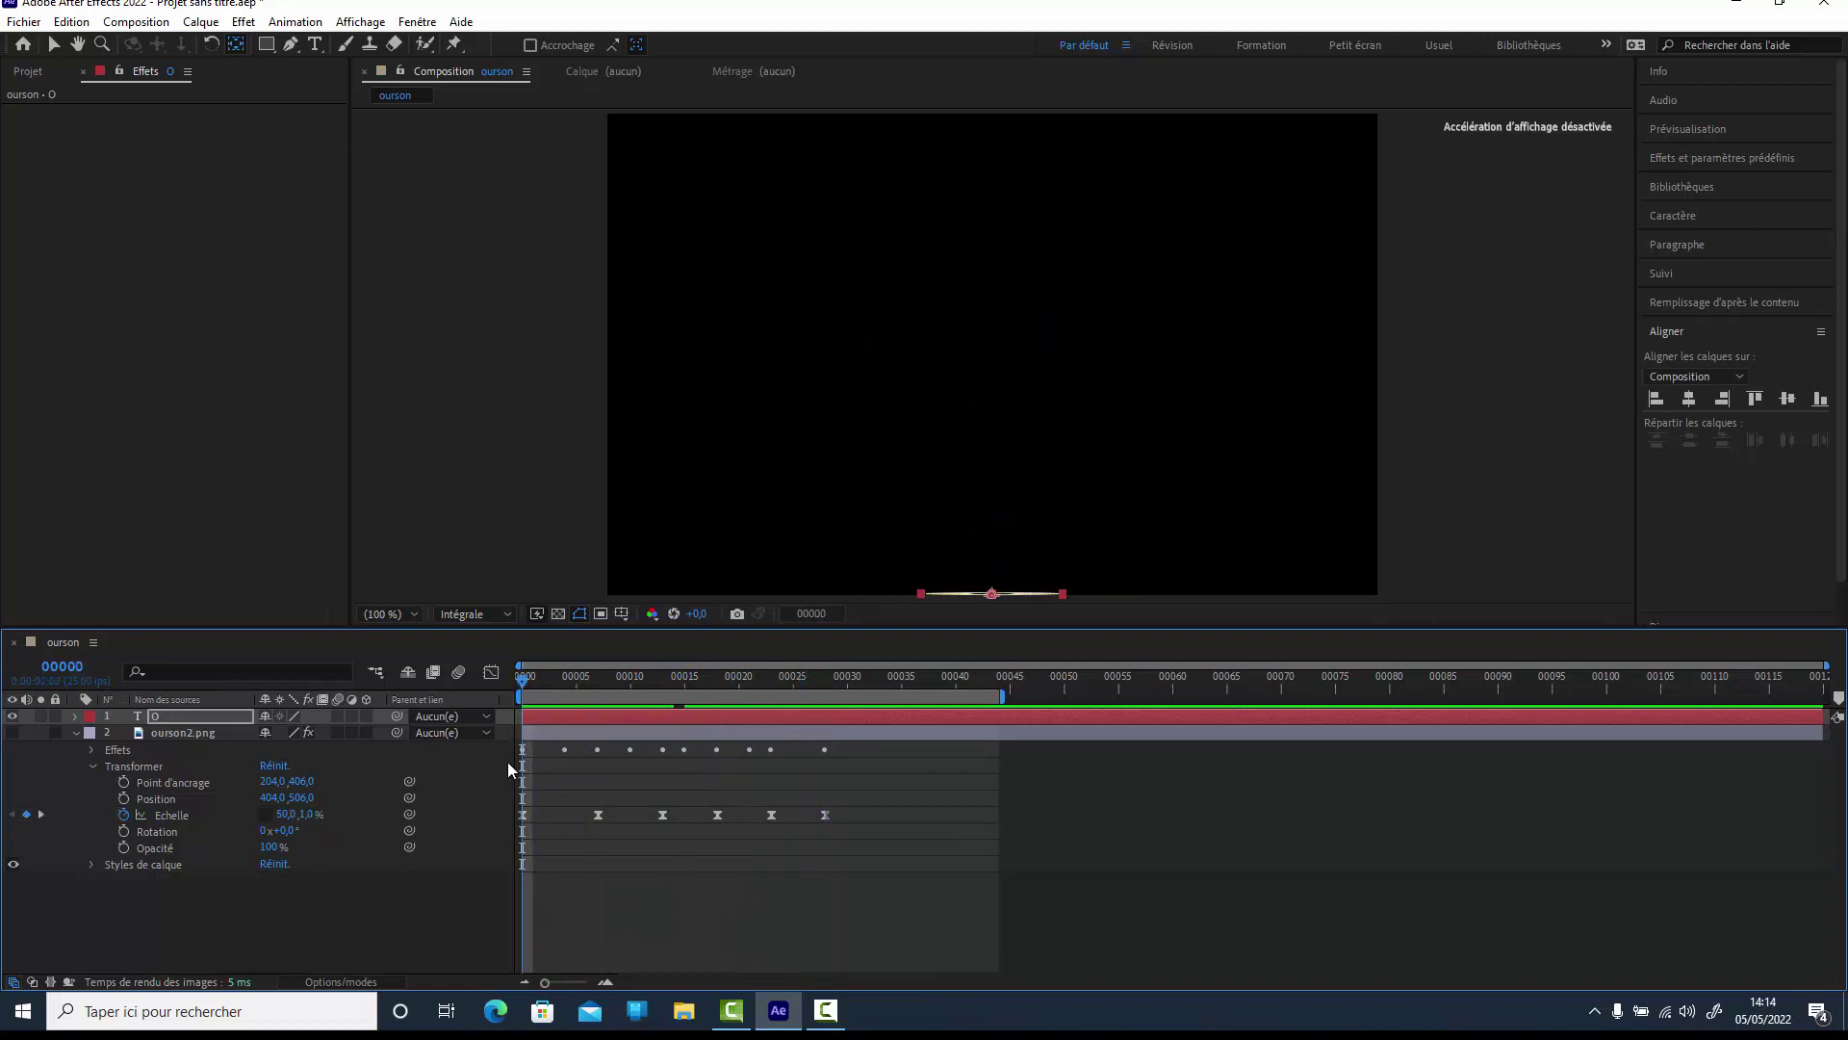
Paste ourson2.png's Déformation and CC Bend It effects onto the O and check frame 8.
left_click(92, 766)
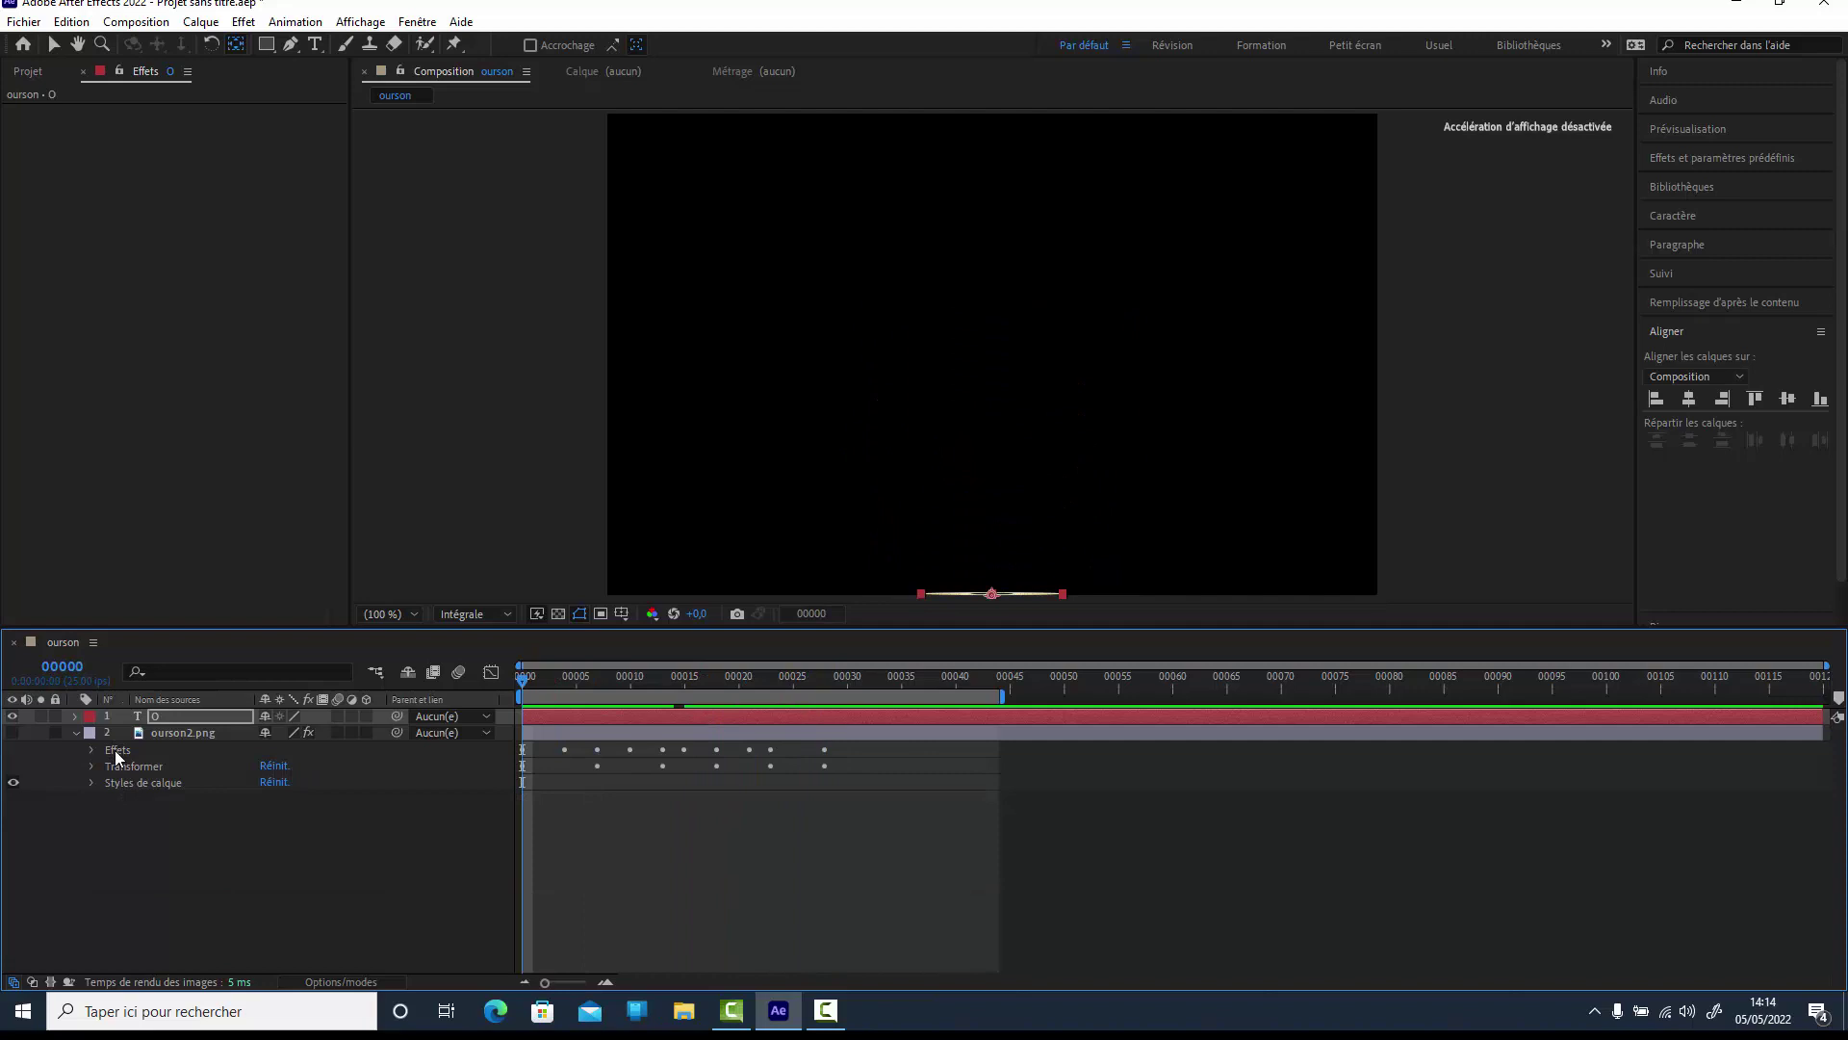
left_click(116, 753)
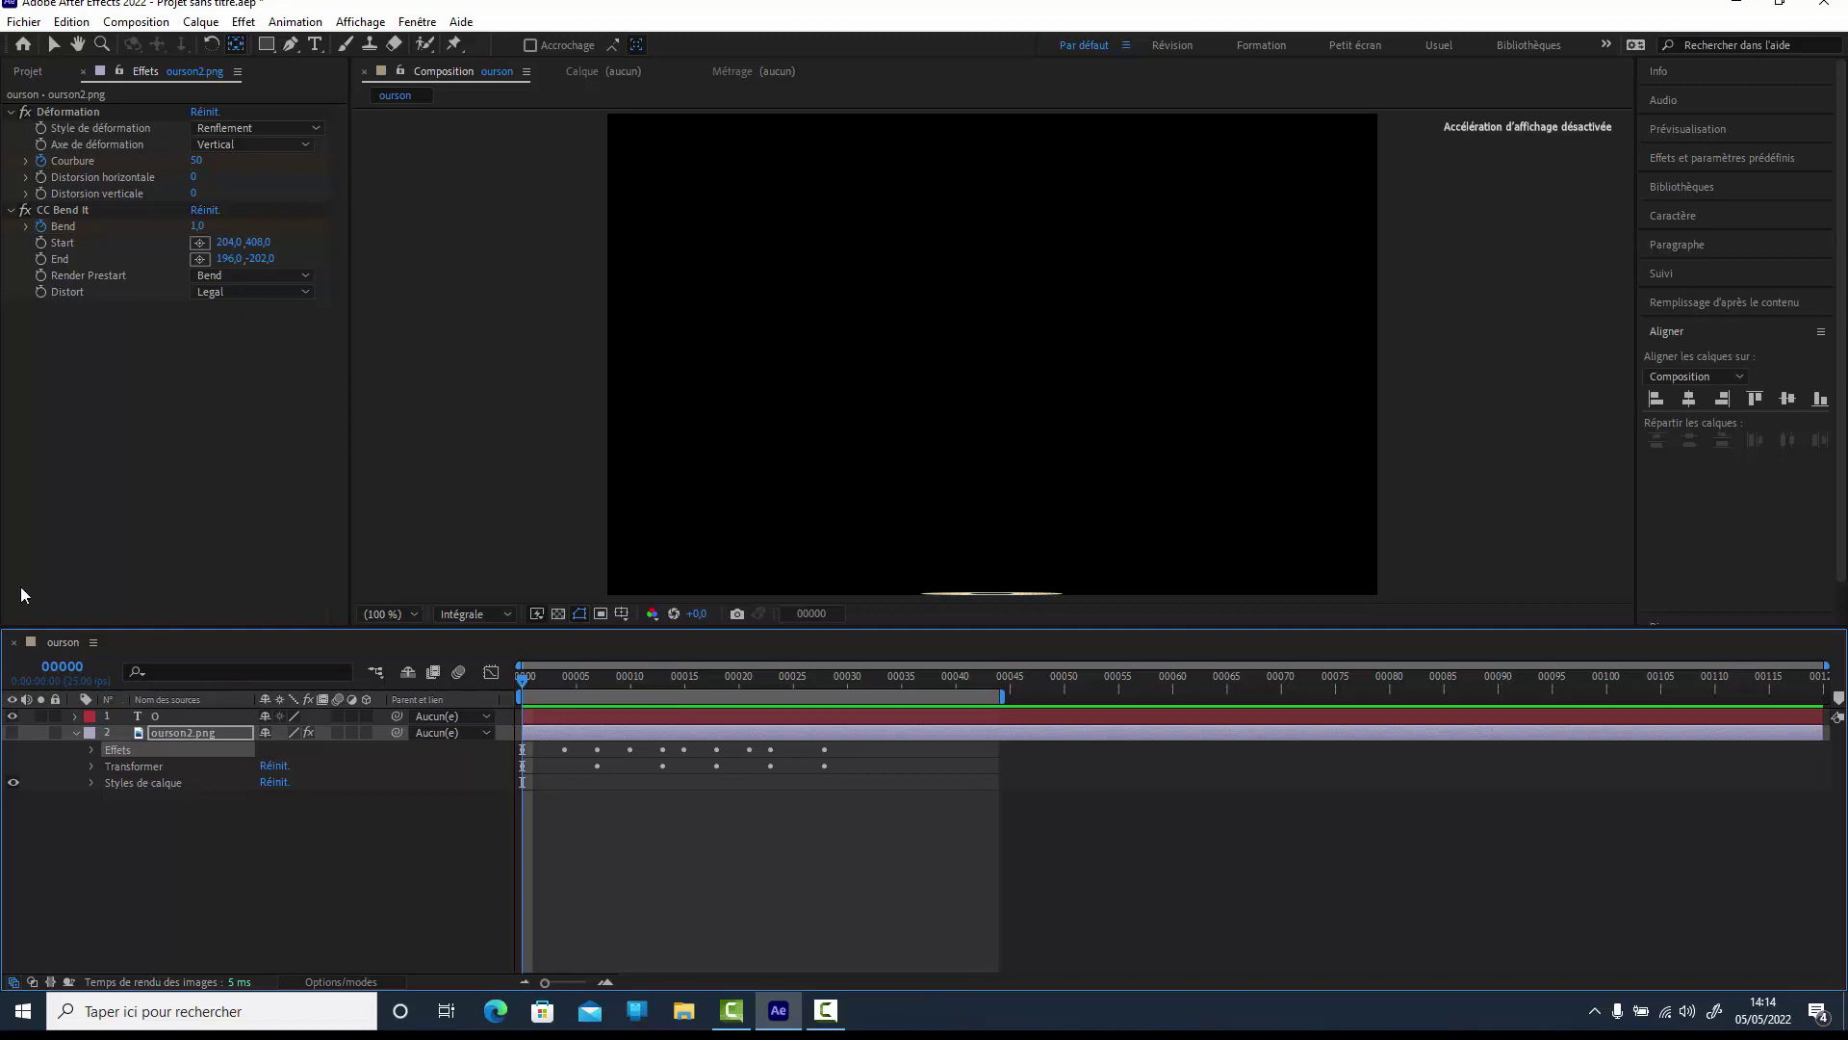
left_click(139, 715)
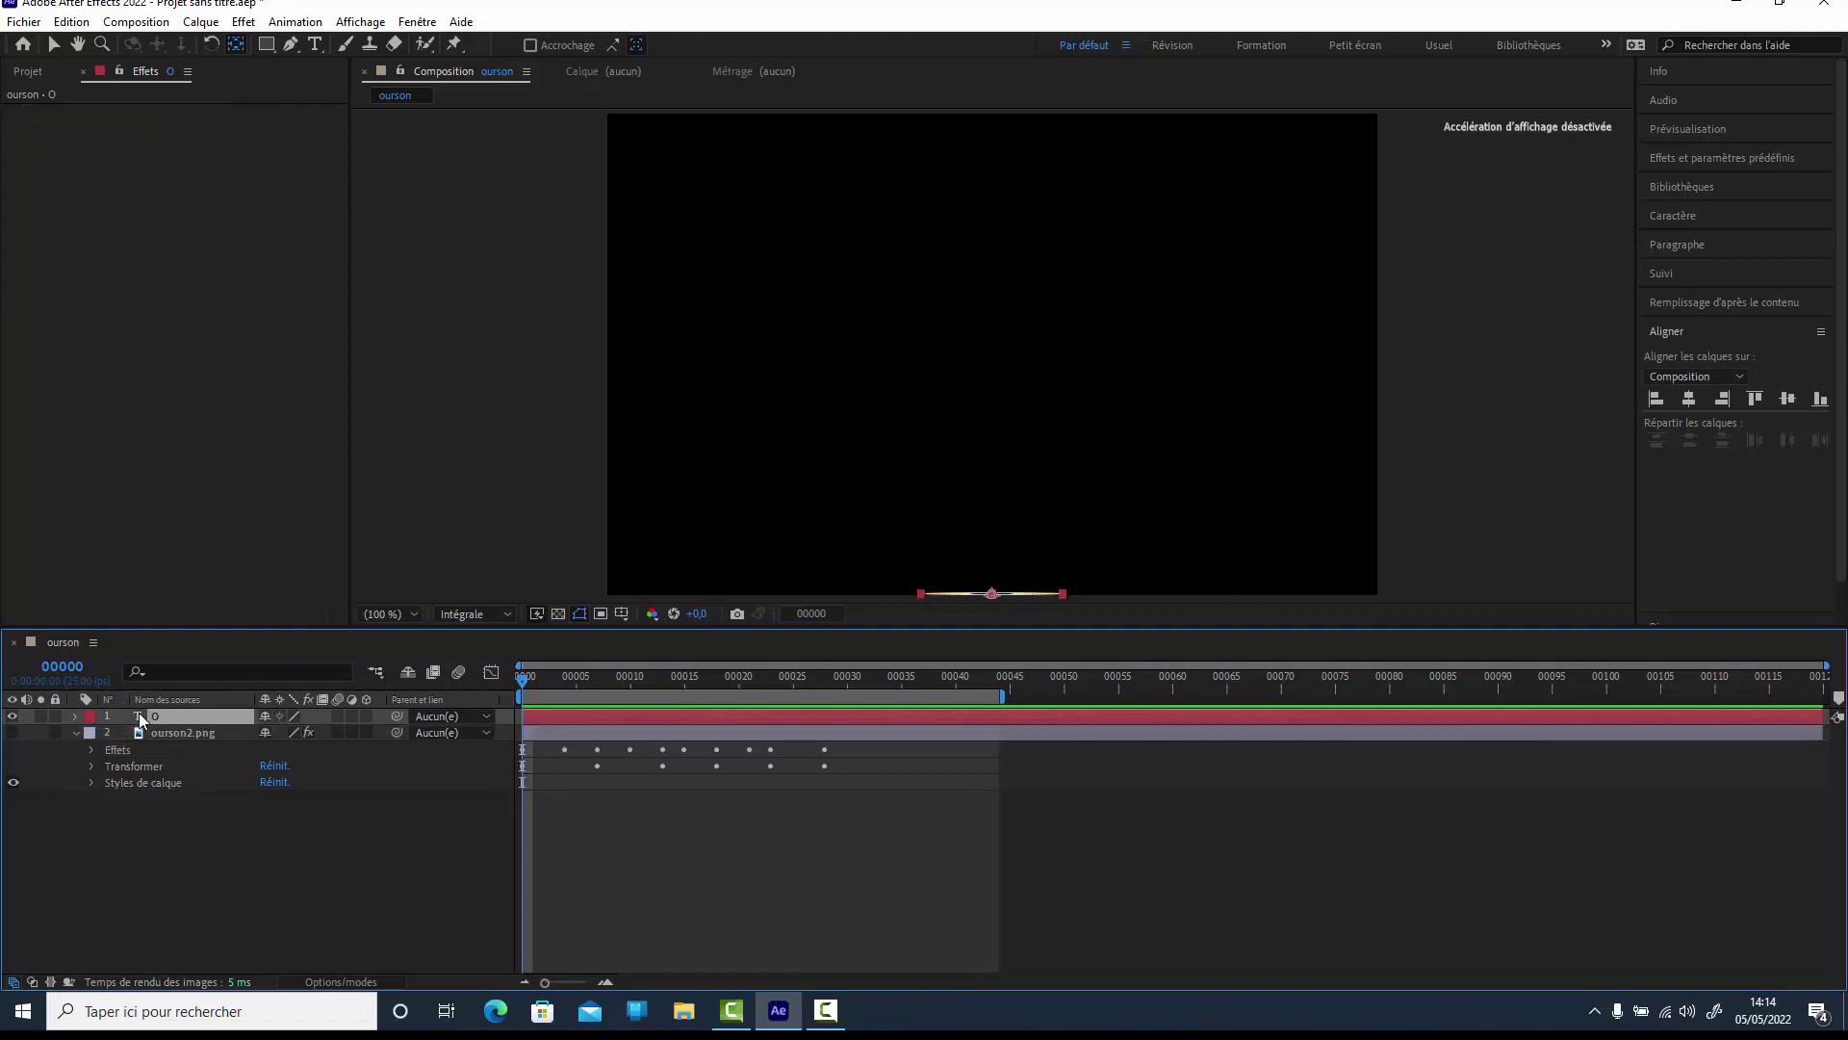
key("ctrl+v")
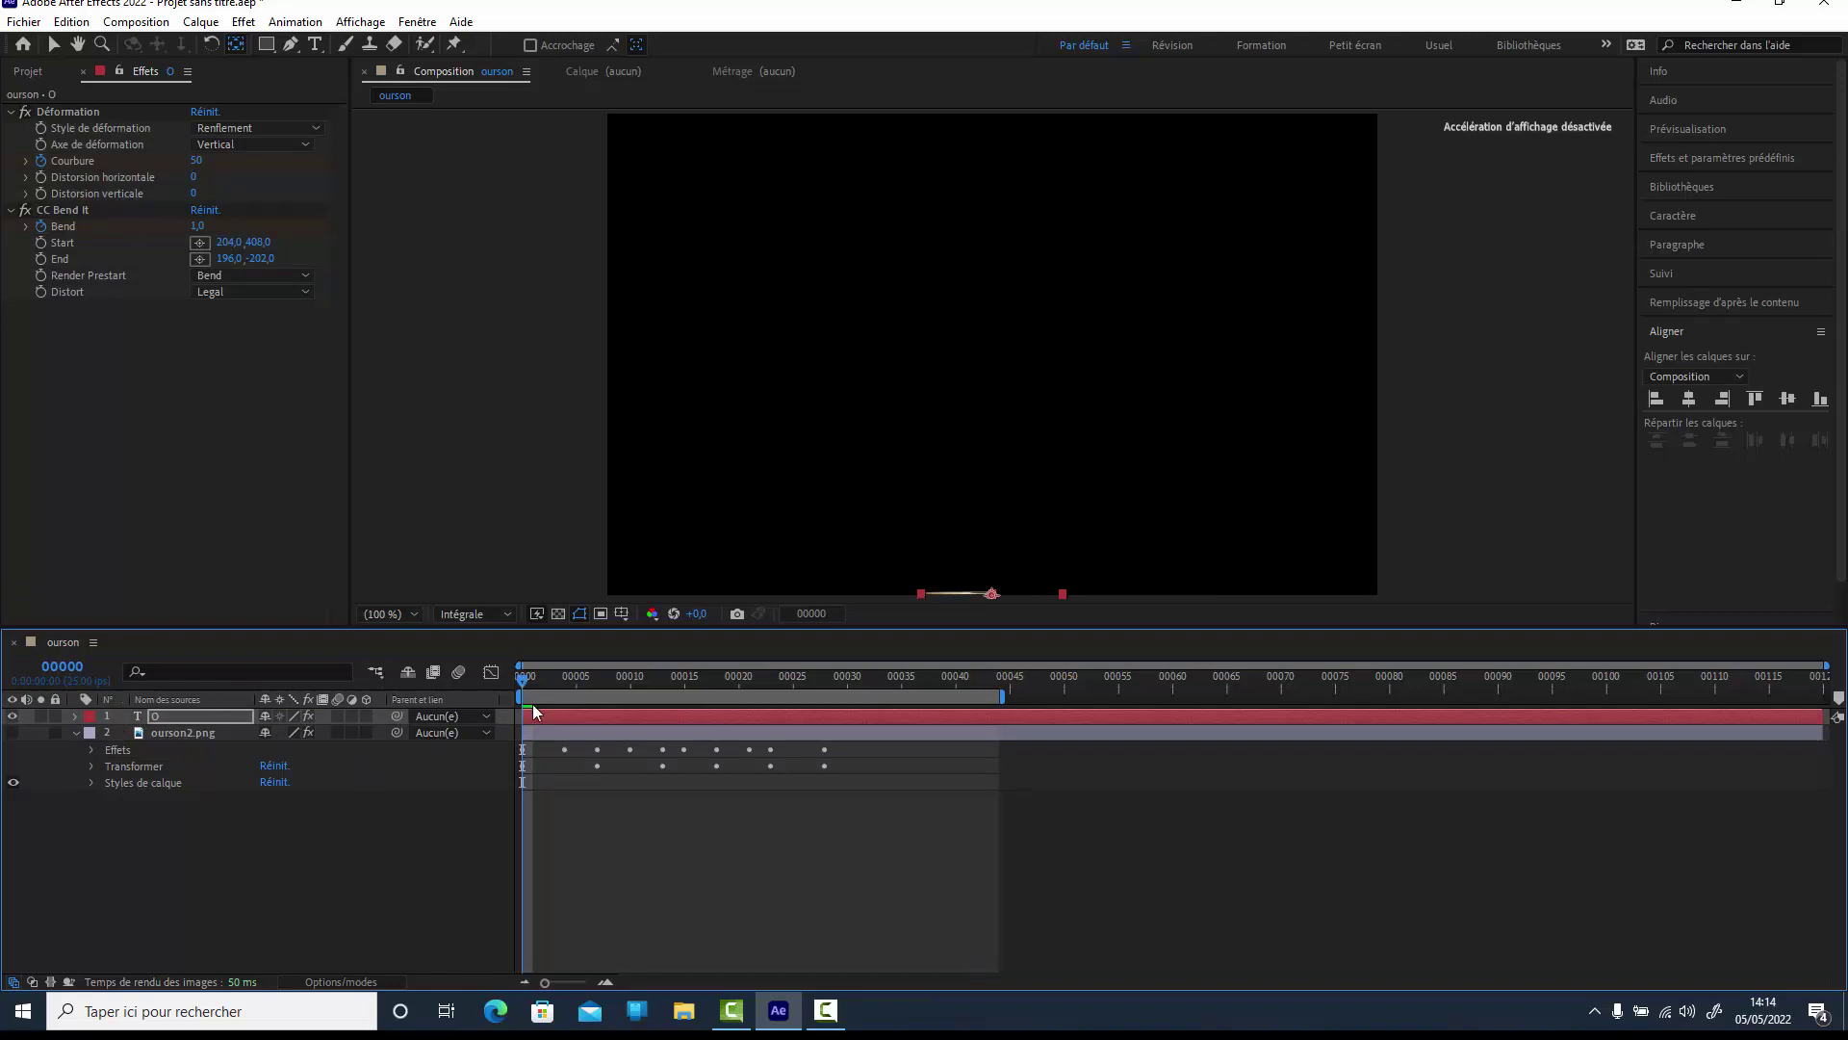
left_click_drag(520, 681, 608, 682)
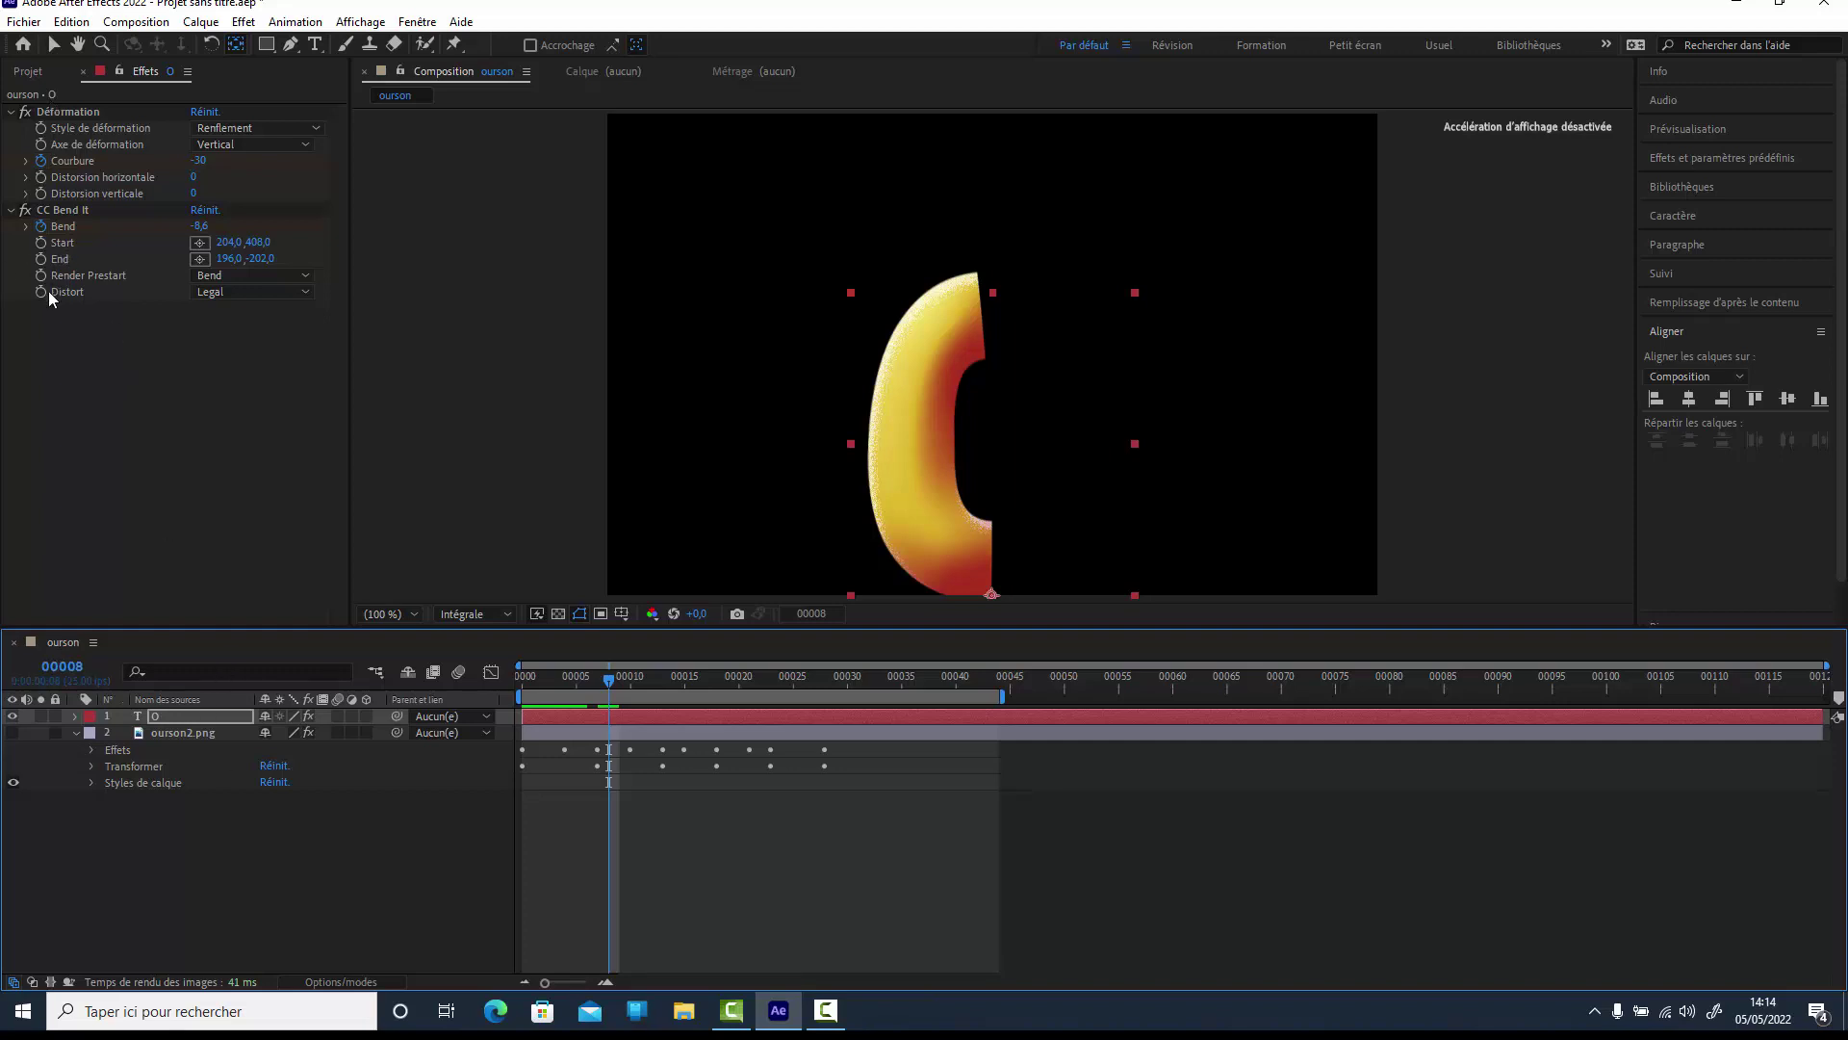
Reposition the CC Bend It Start point at the letter's base and adjust the End point.
left_click(194, 242)
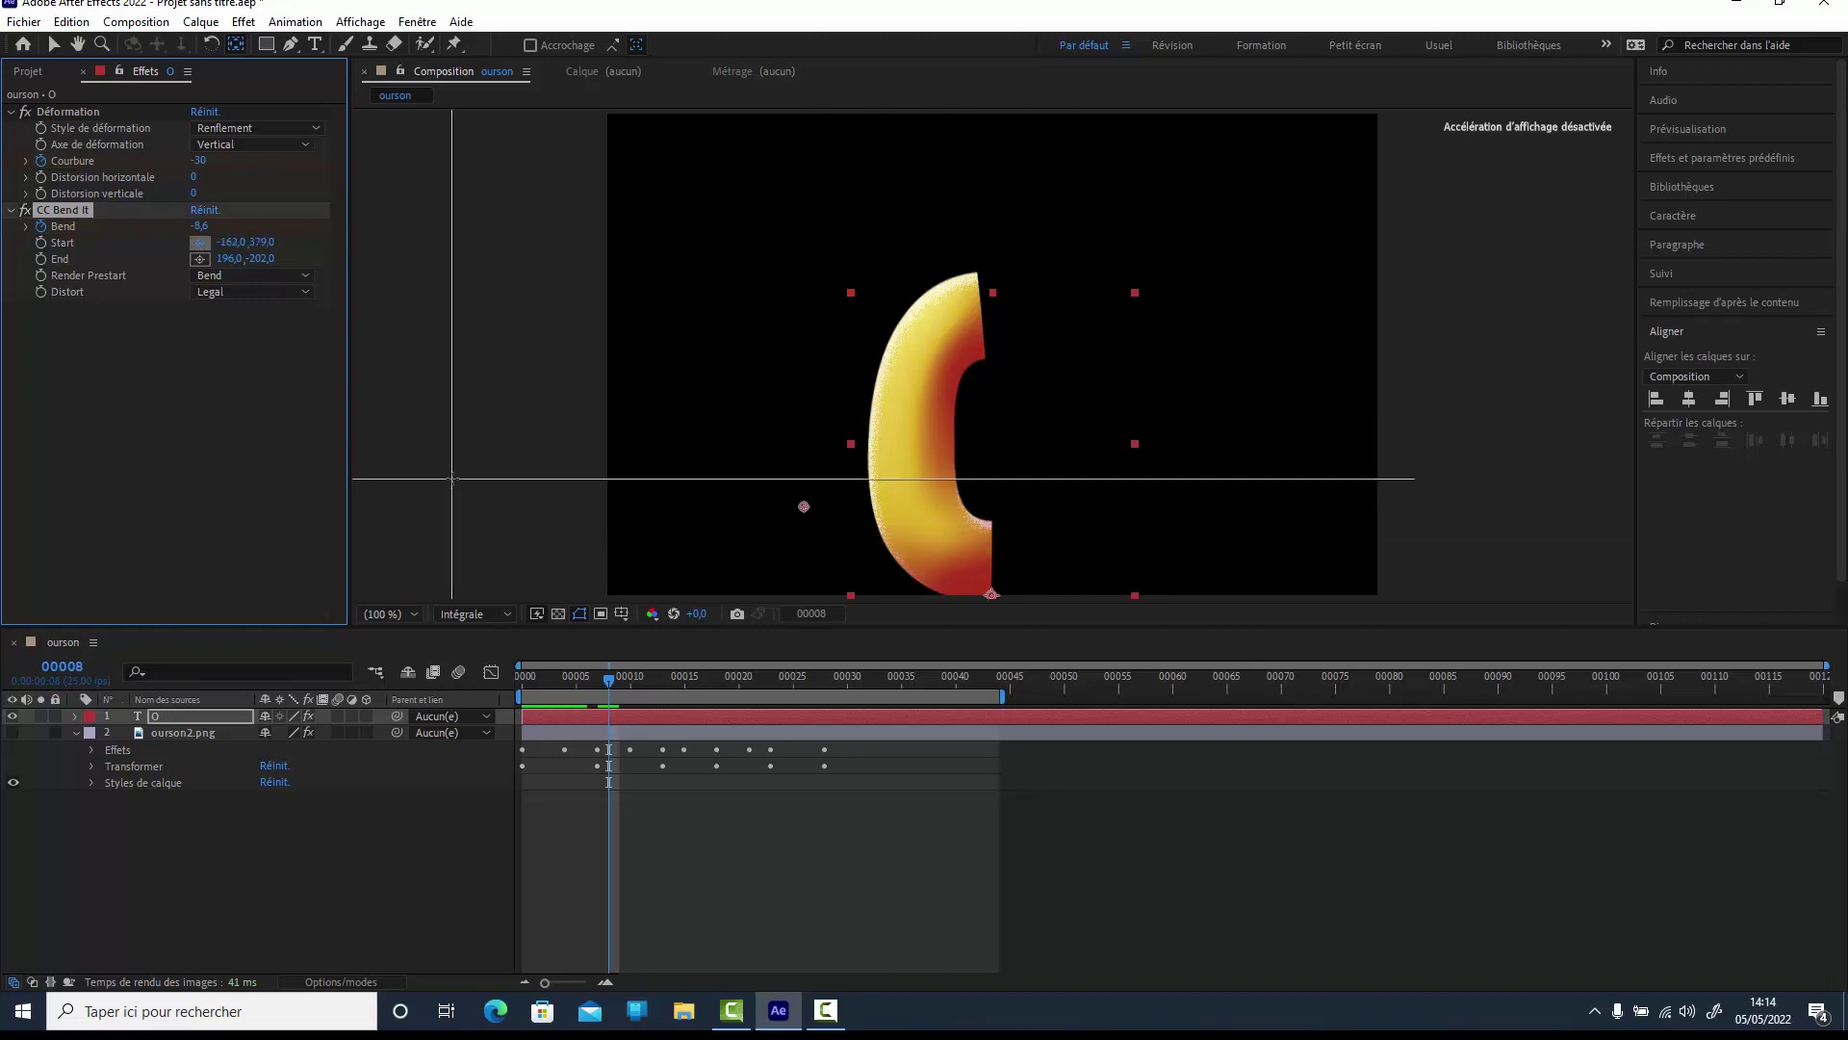
left_click(803, 506)
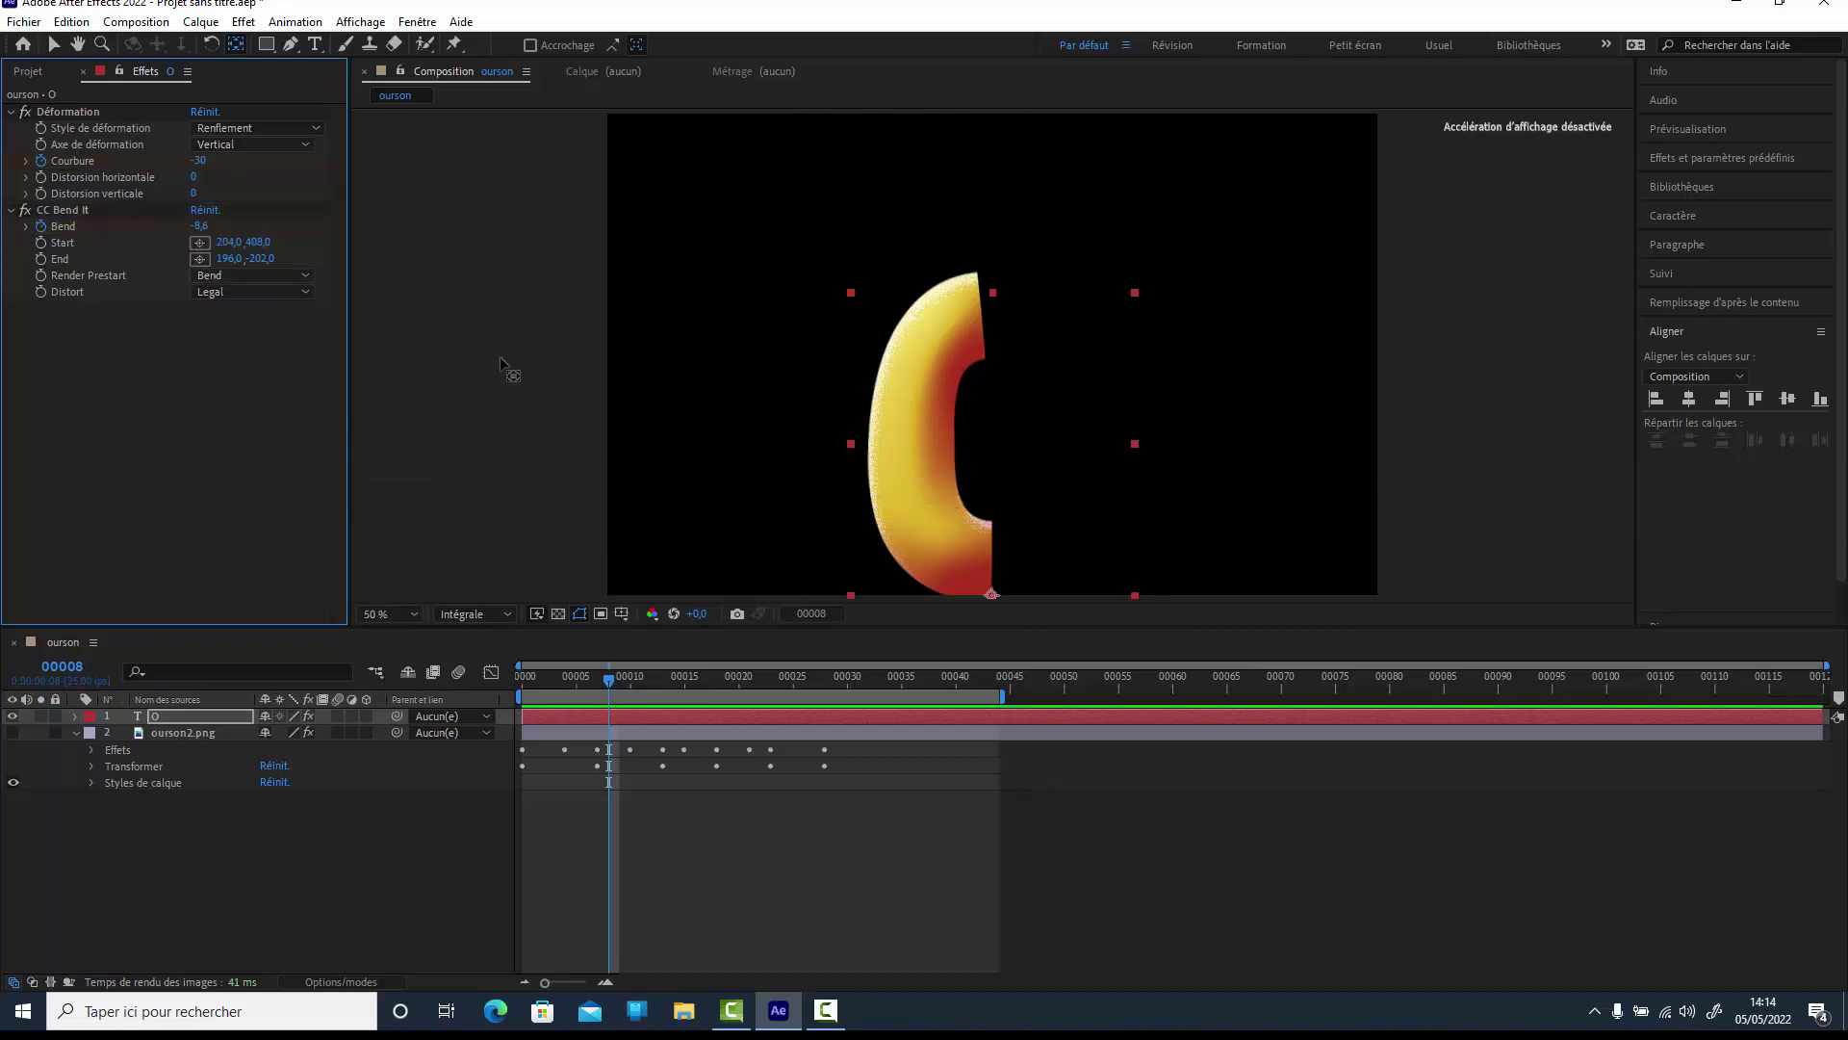
key("comma")
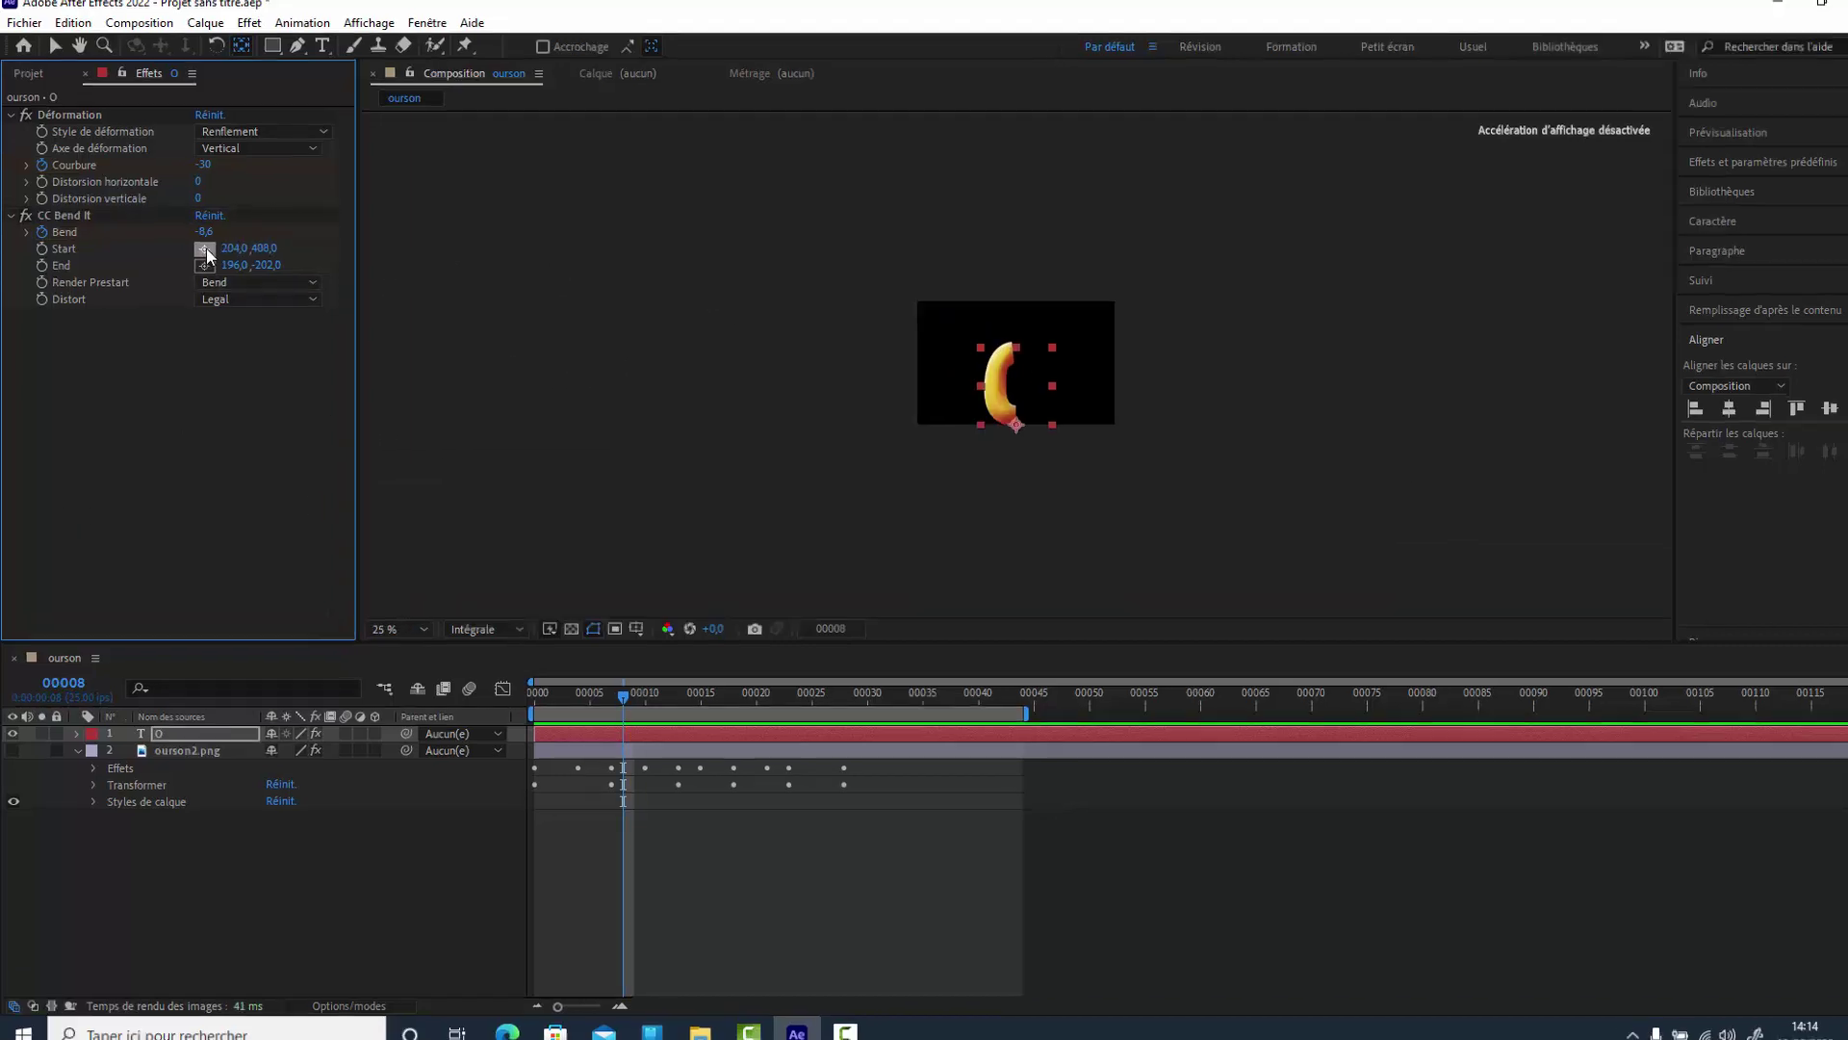
left_click(204, 248)
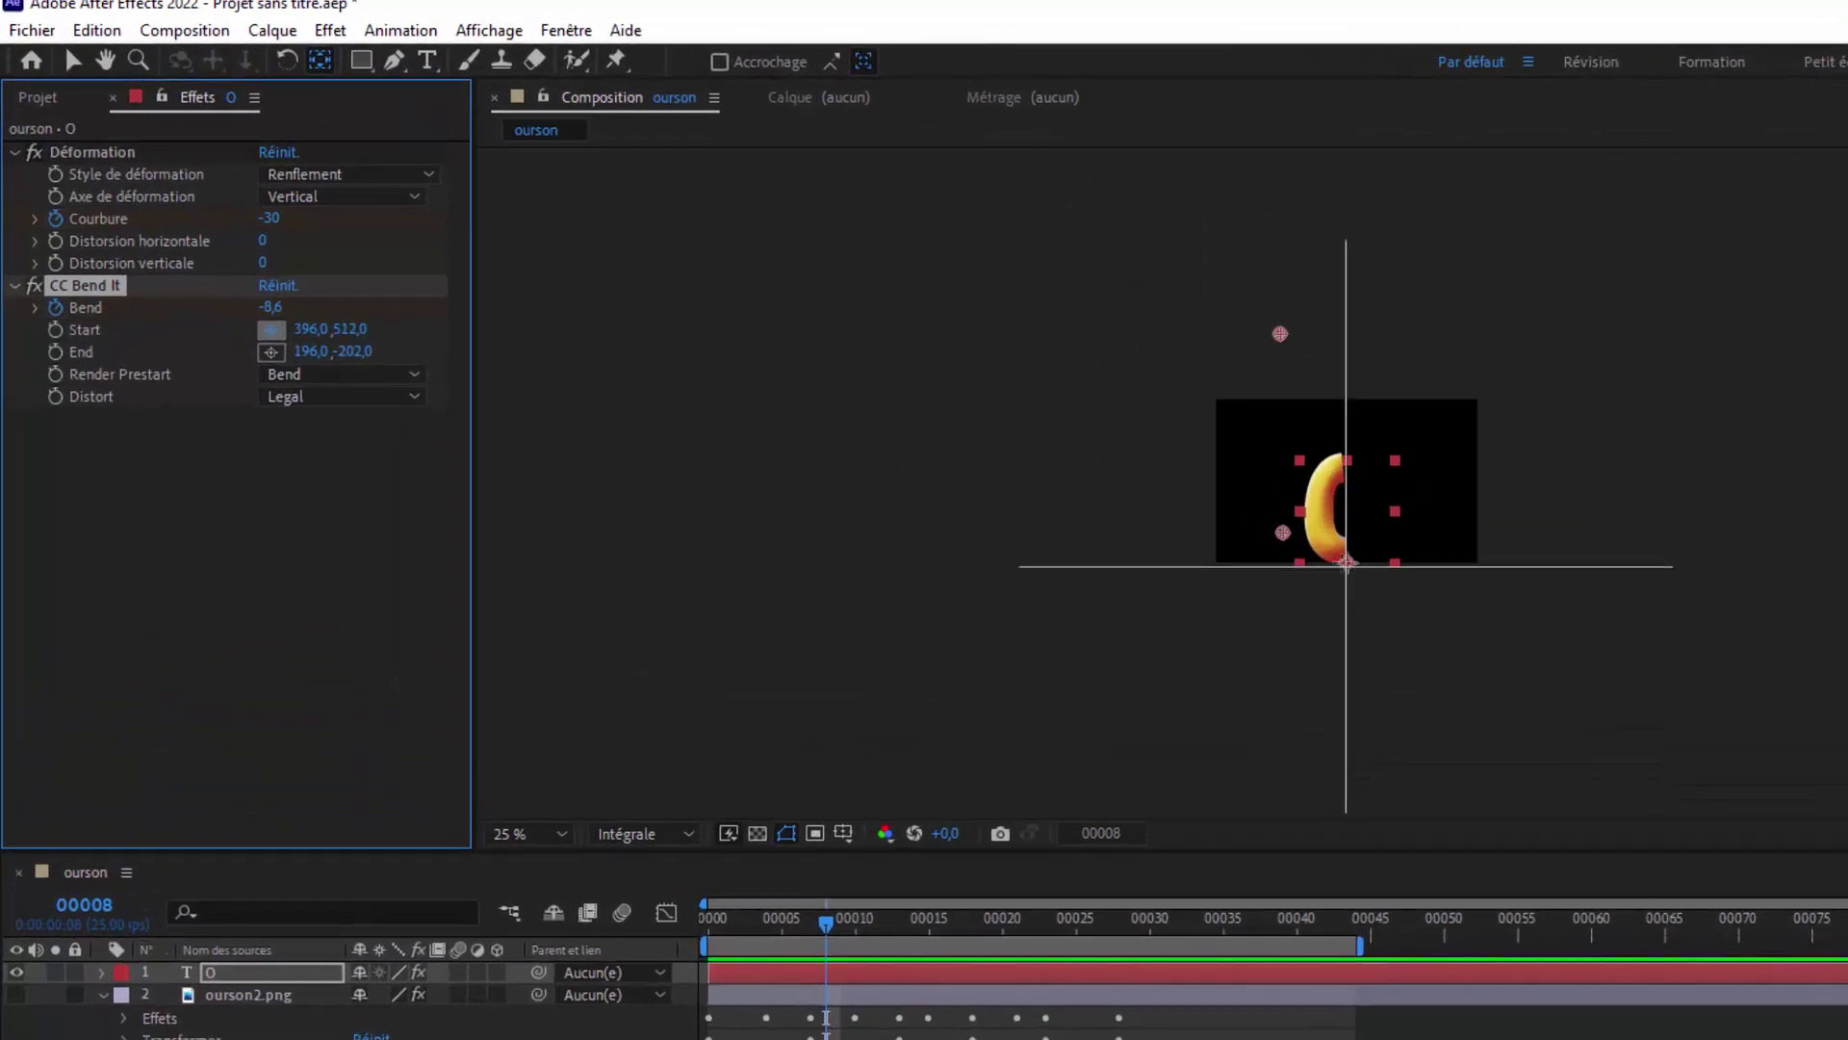
left_click(1345, 562)
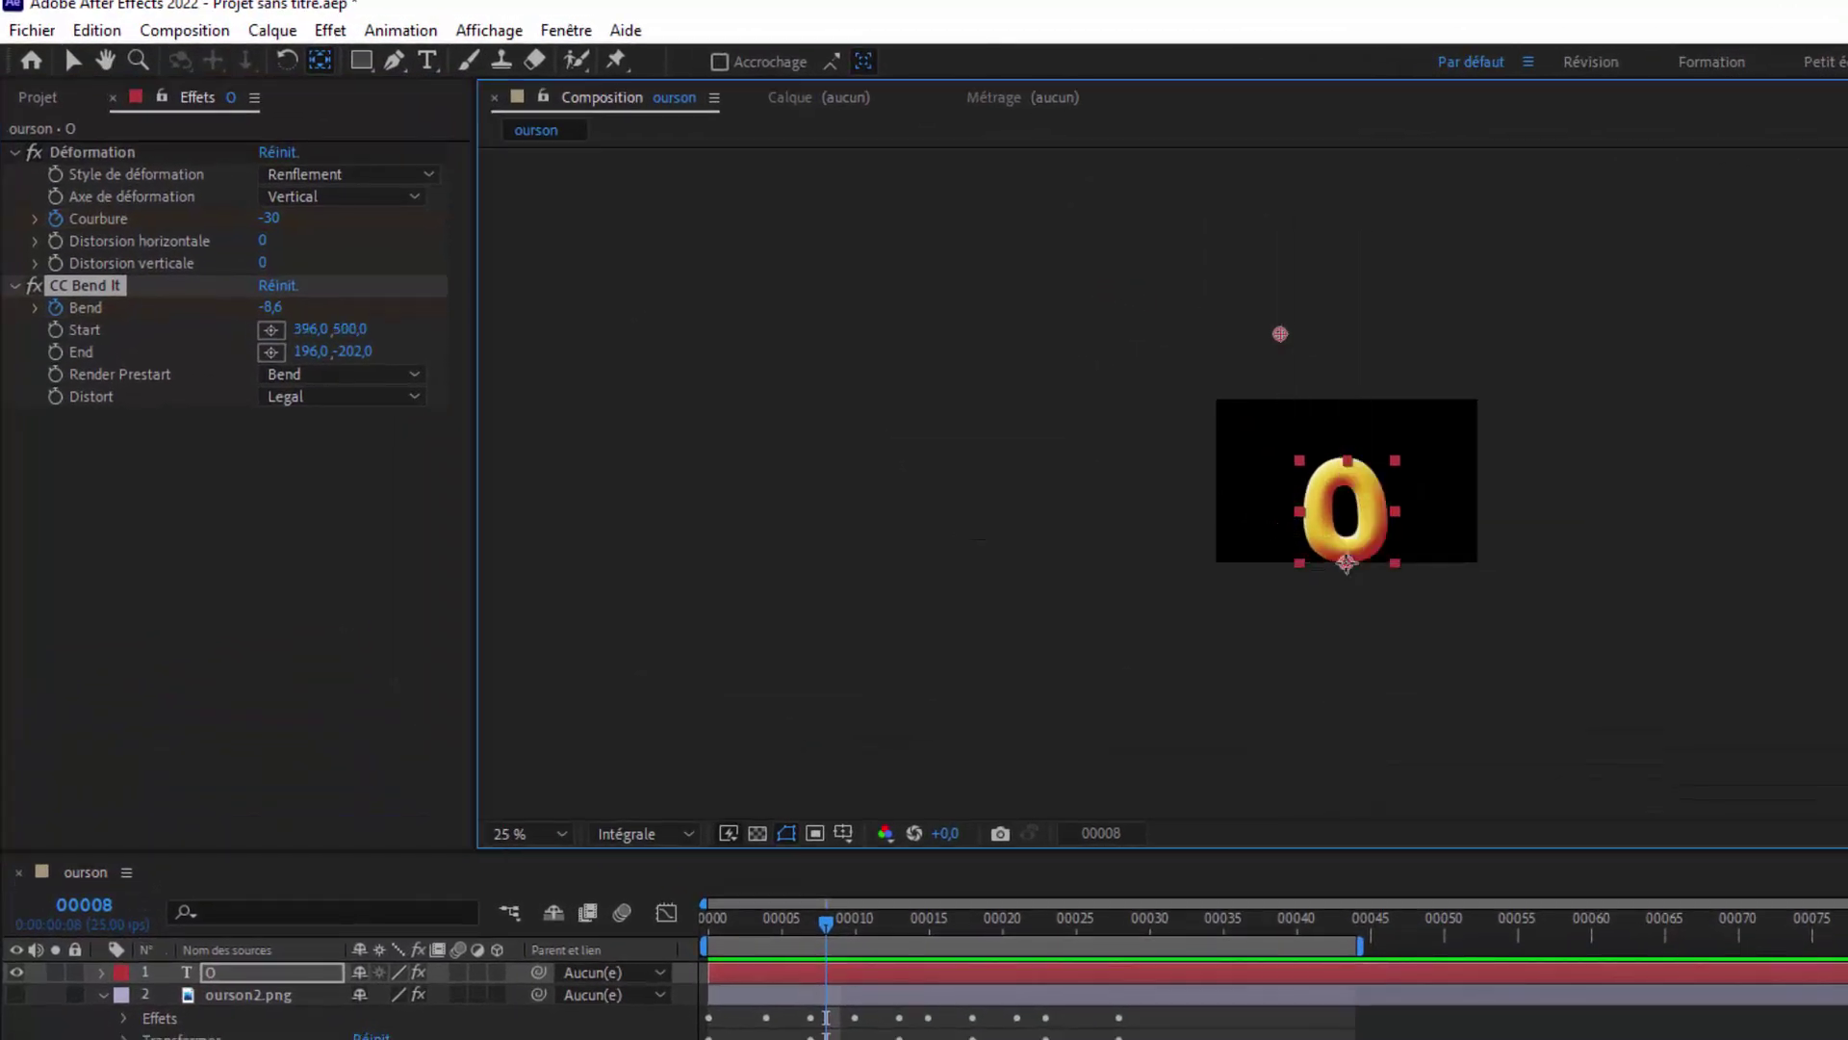
left_click_drag(1281, 333, 1329, 323)
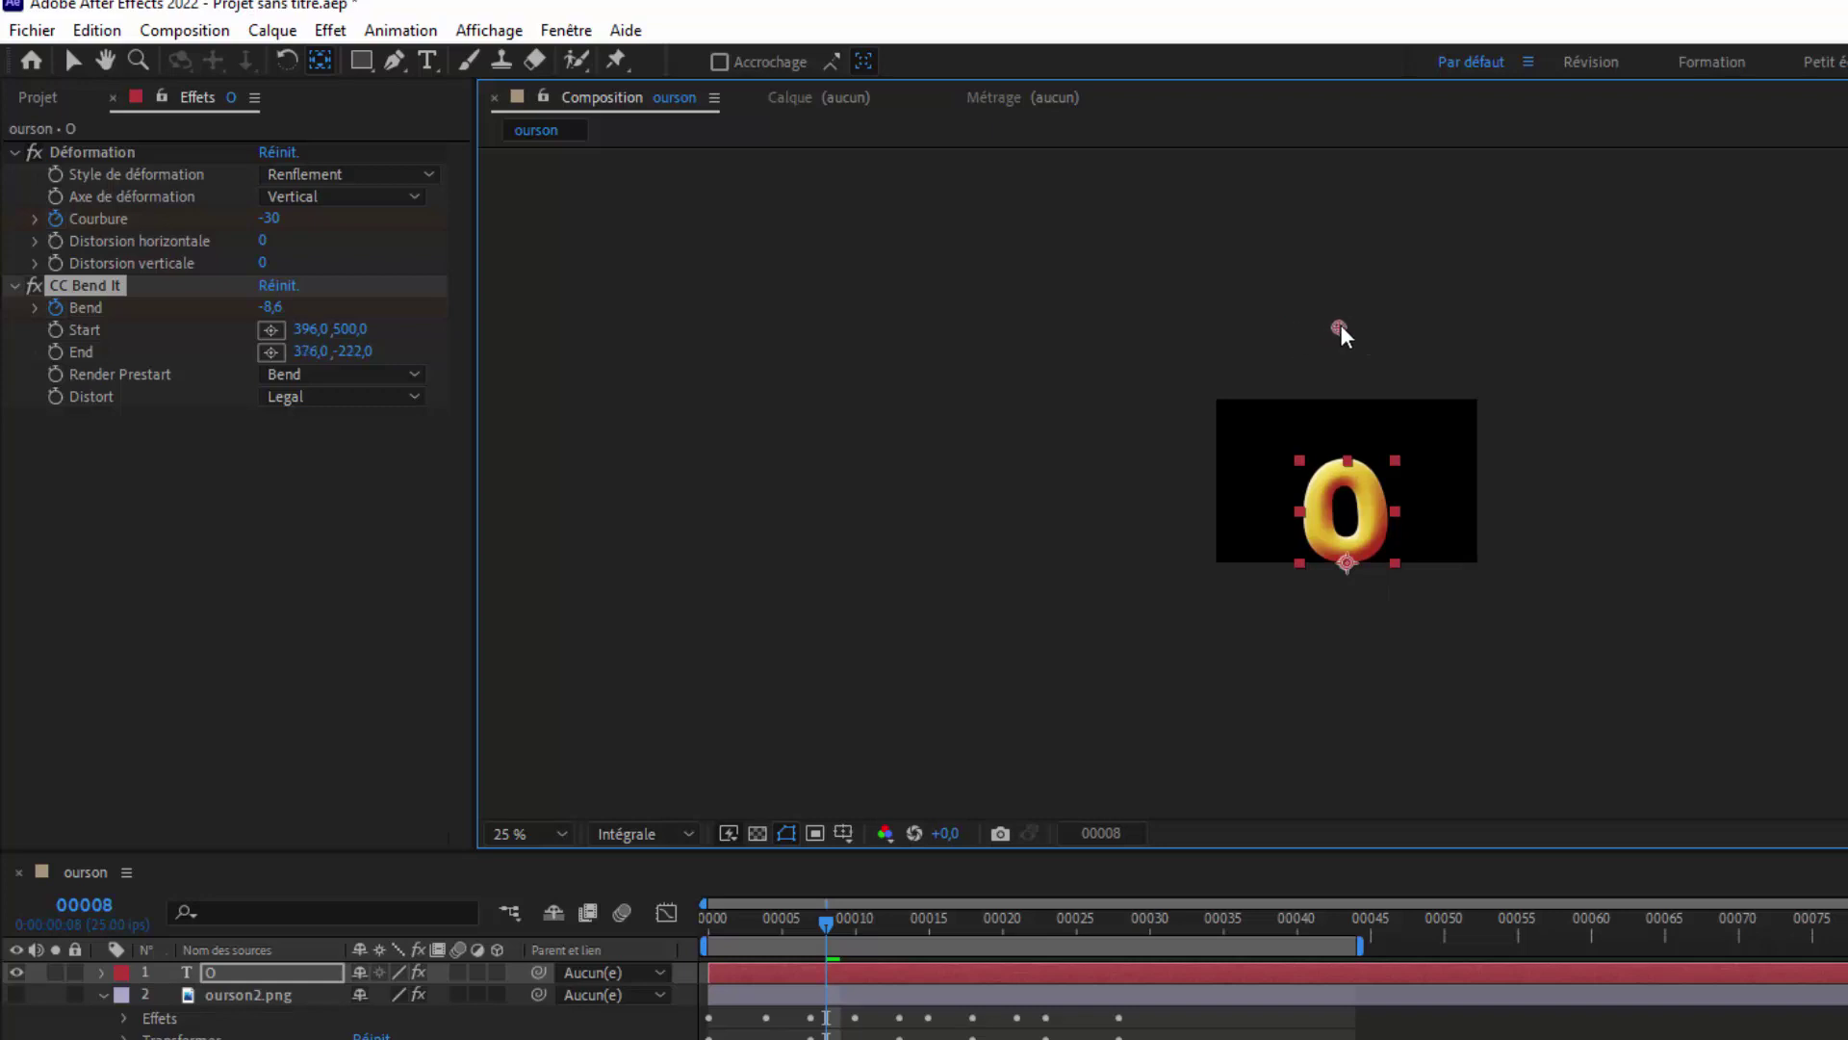
key("period")
key("period")
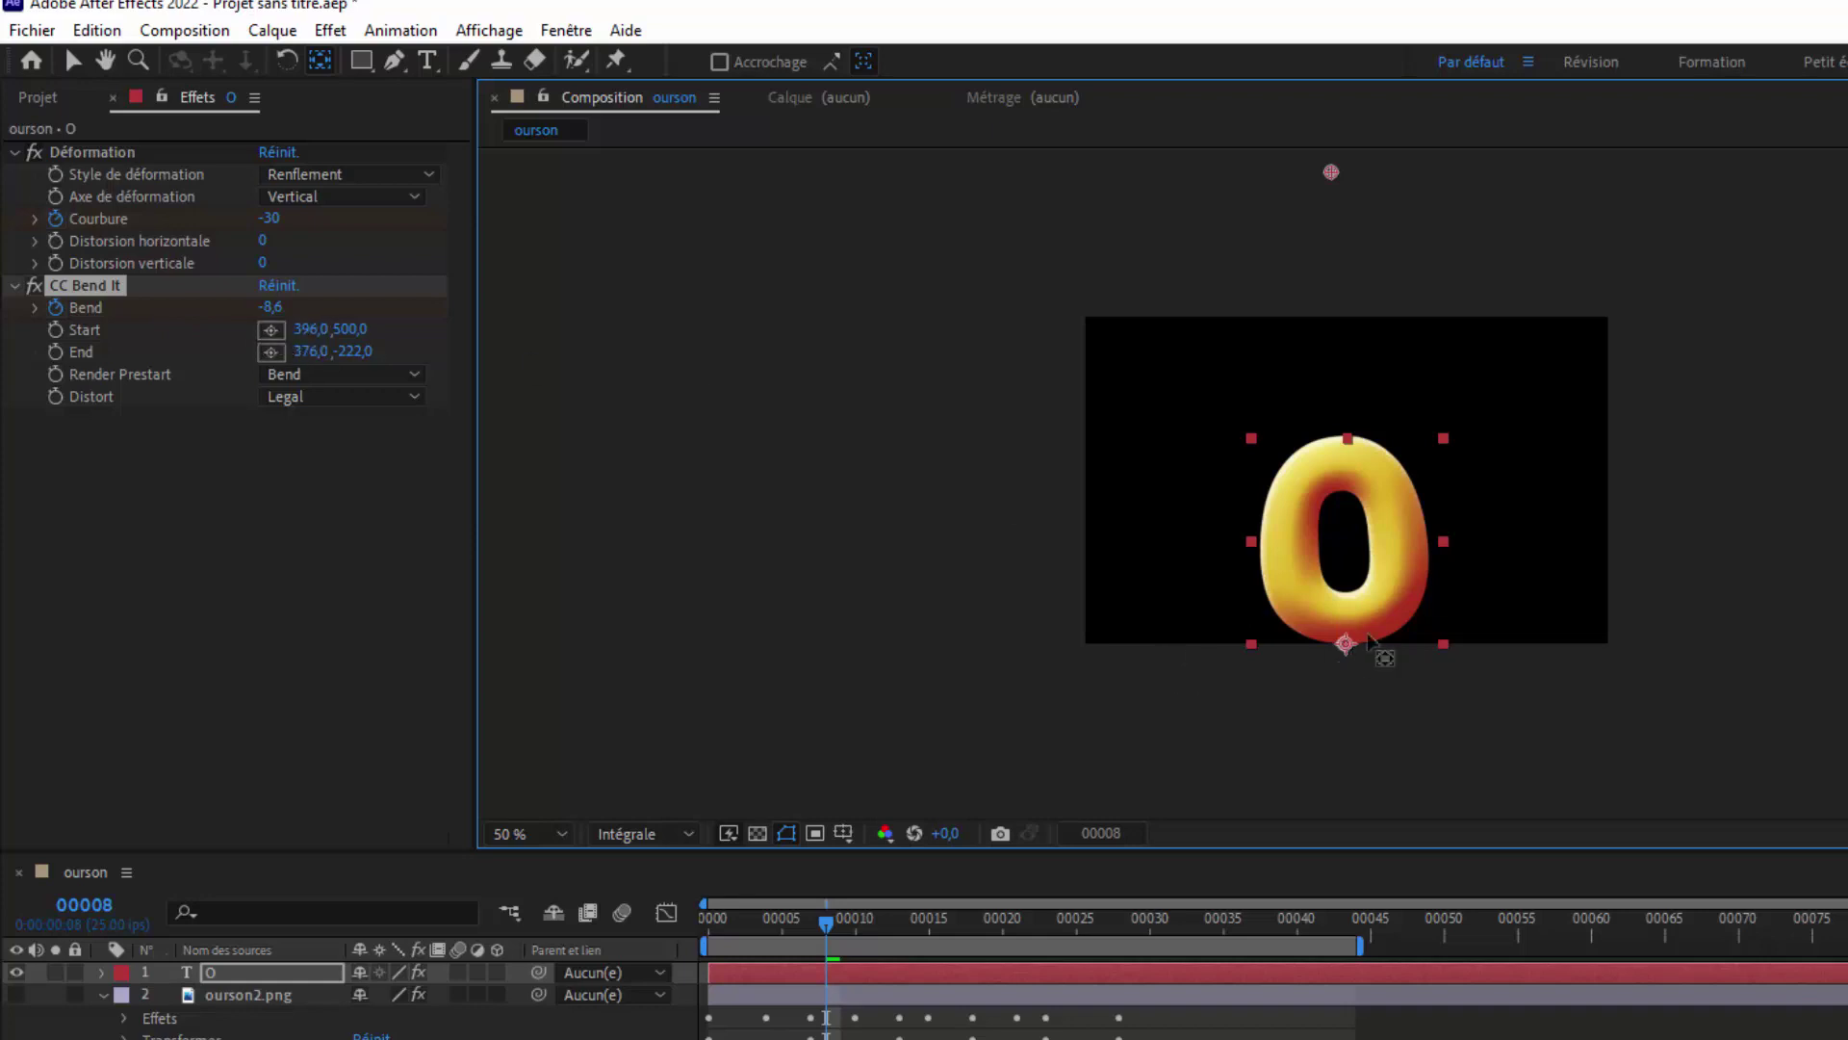
left_click_drag(1336, 175, 1345, 235)
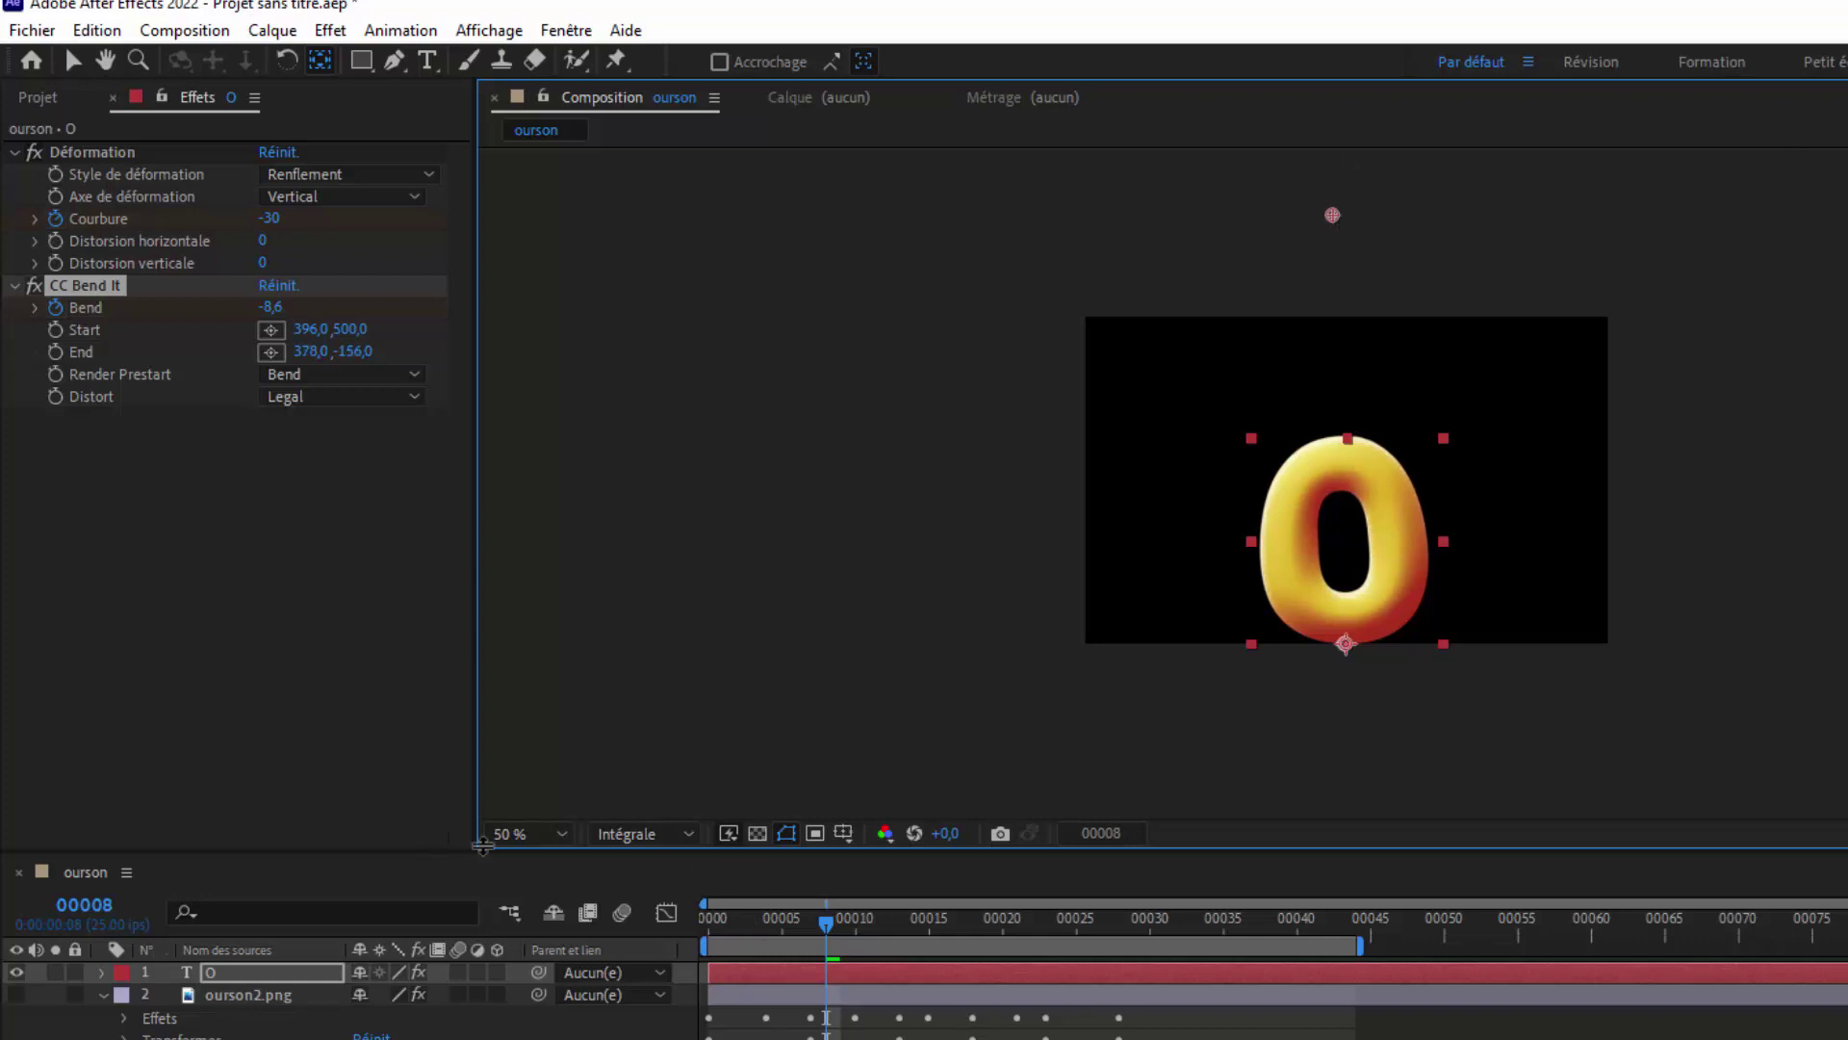
Set the viewer to 100% and preview the O animation from the first frame.
left_click(568, 835)
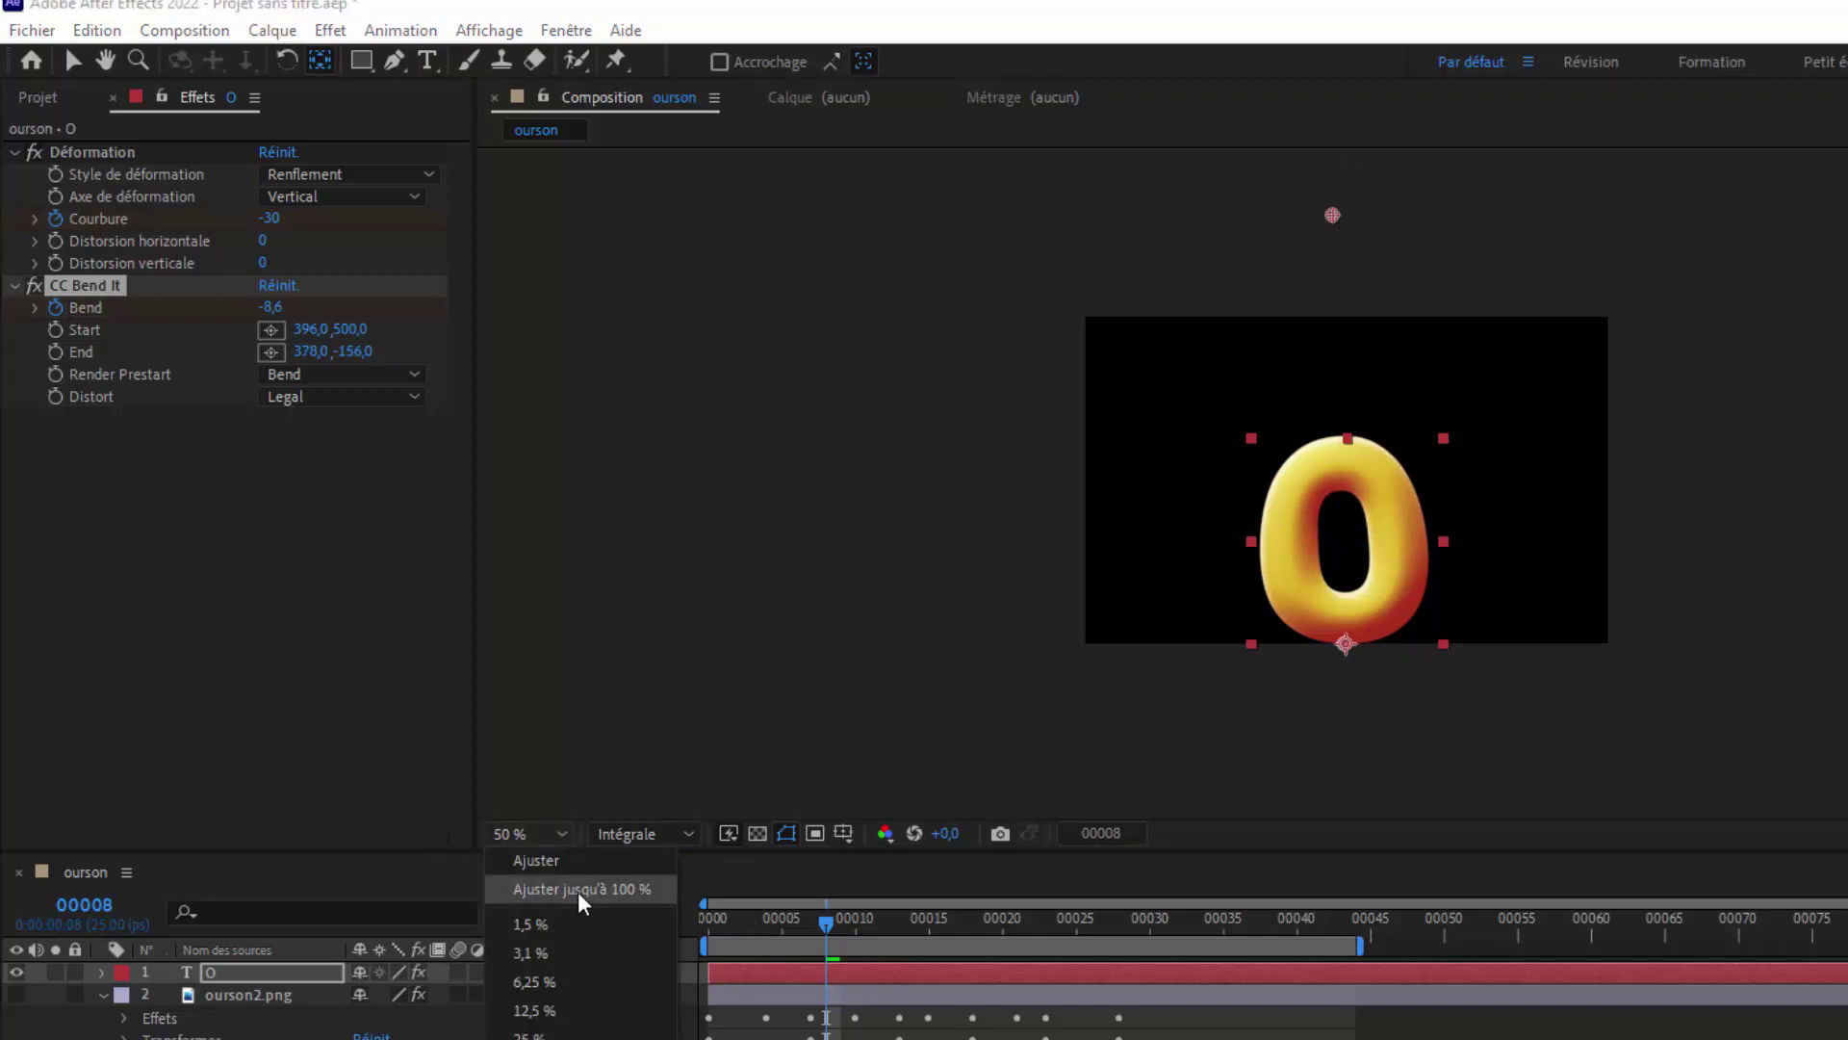
left_click(579, 889)
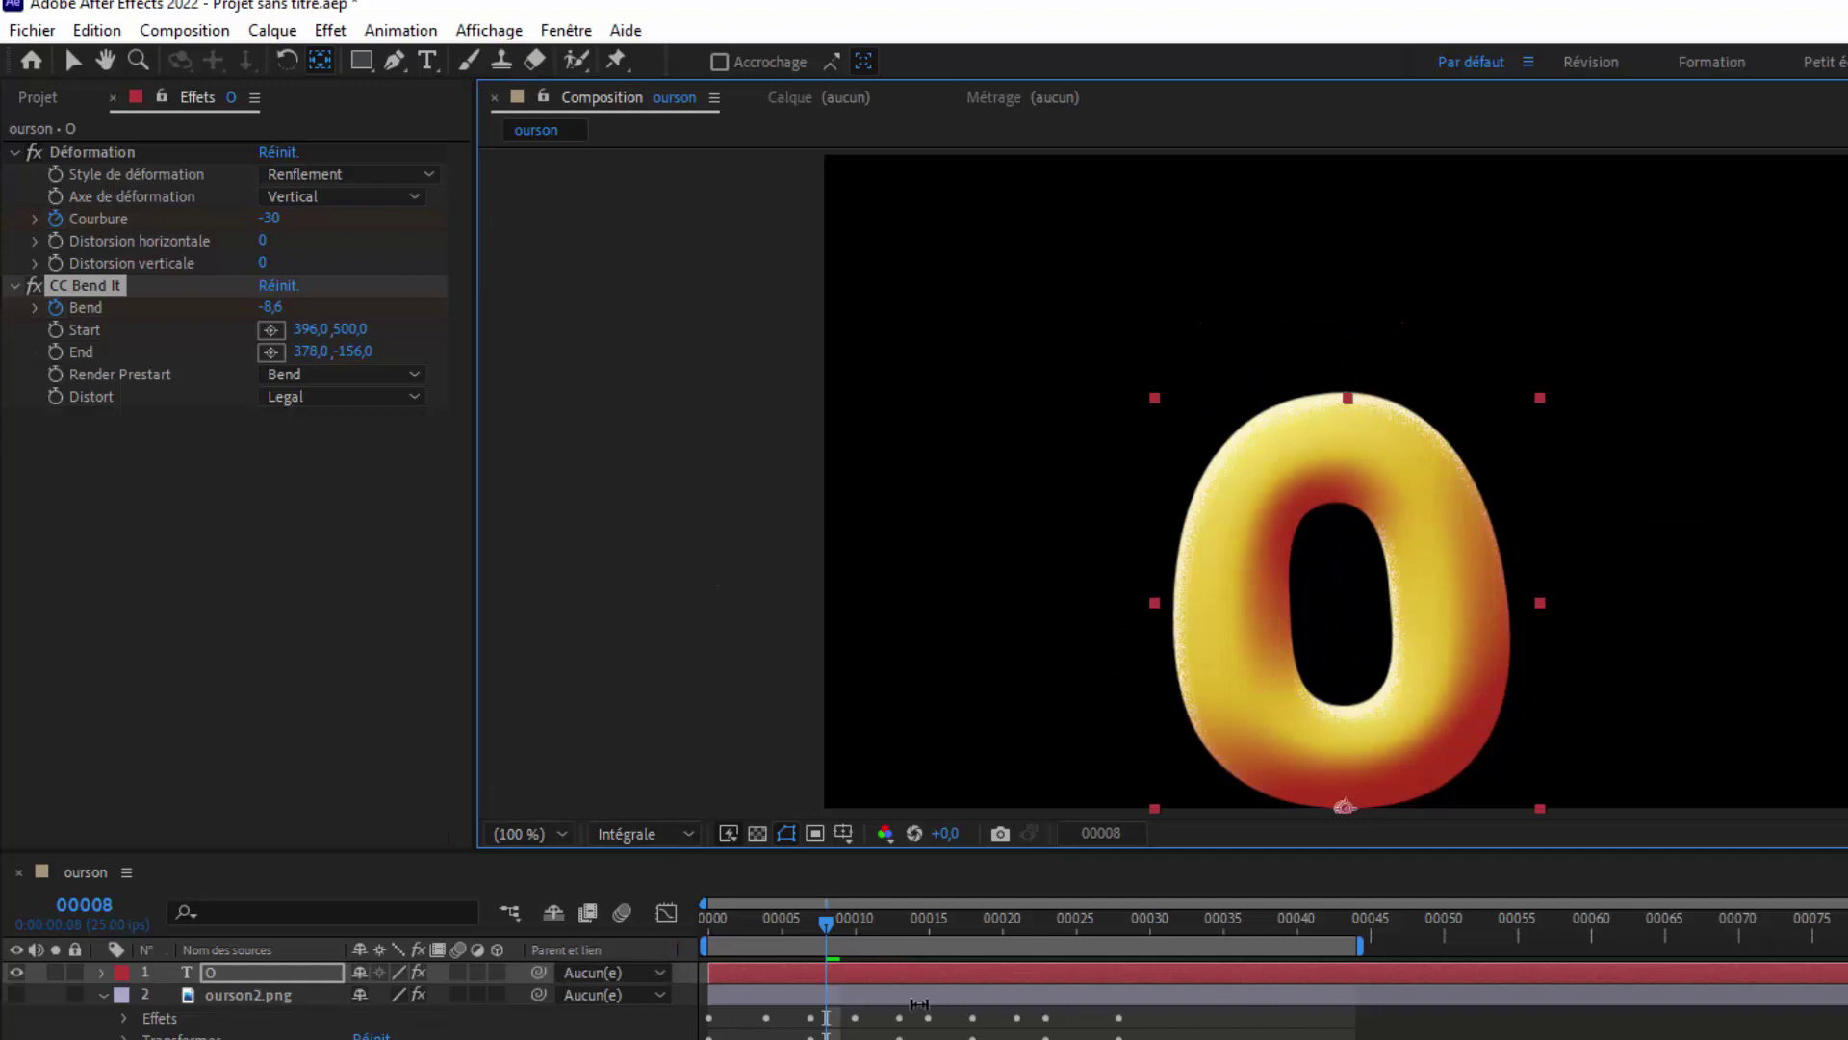
left_click_drag(826, 924, 708, 925)
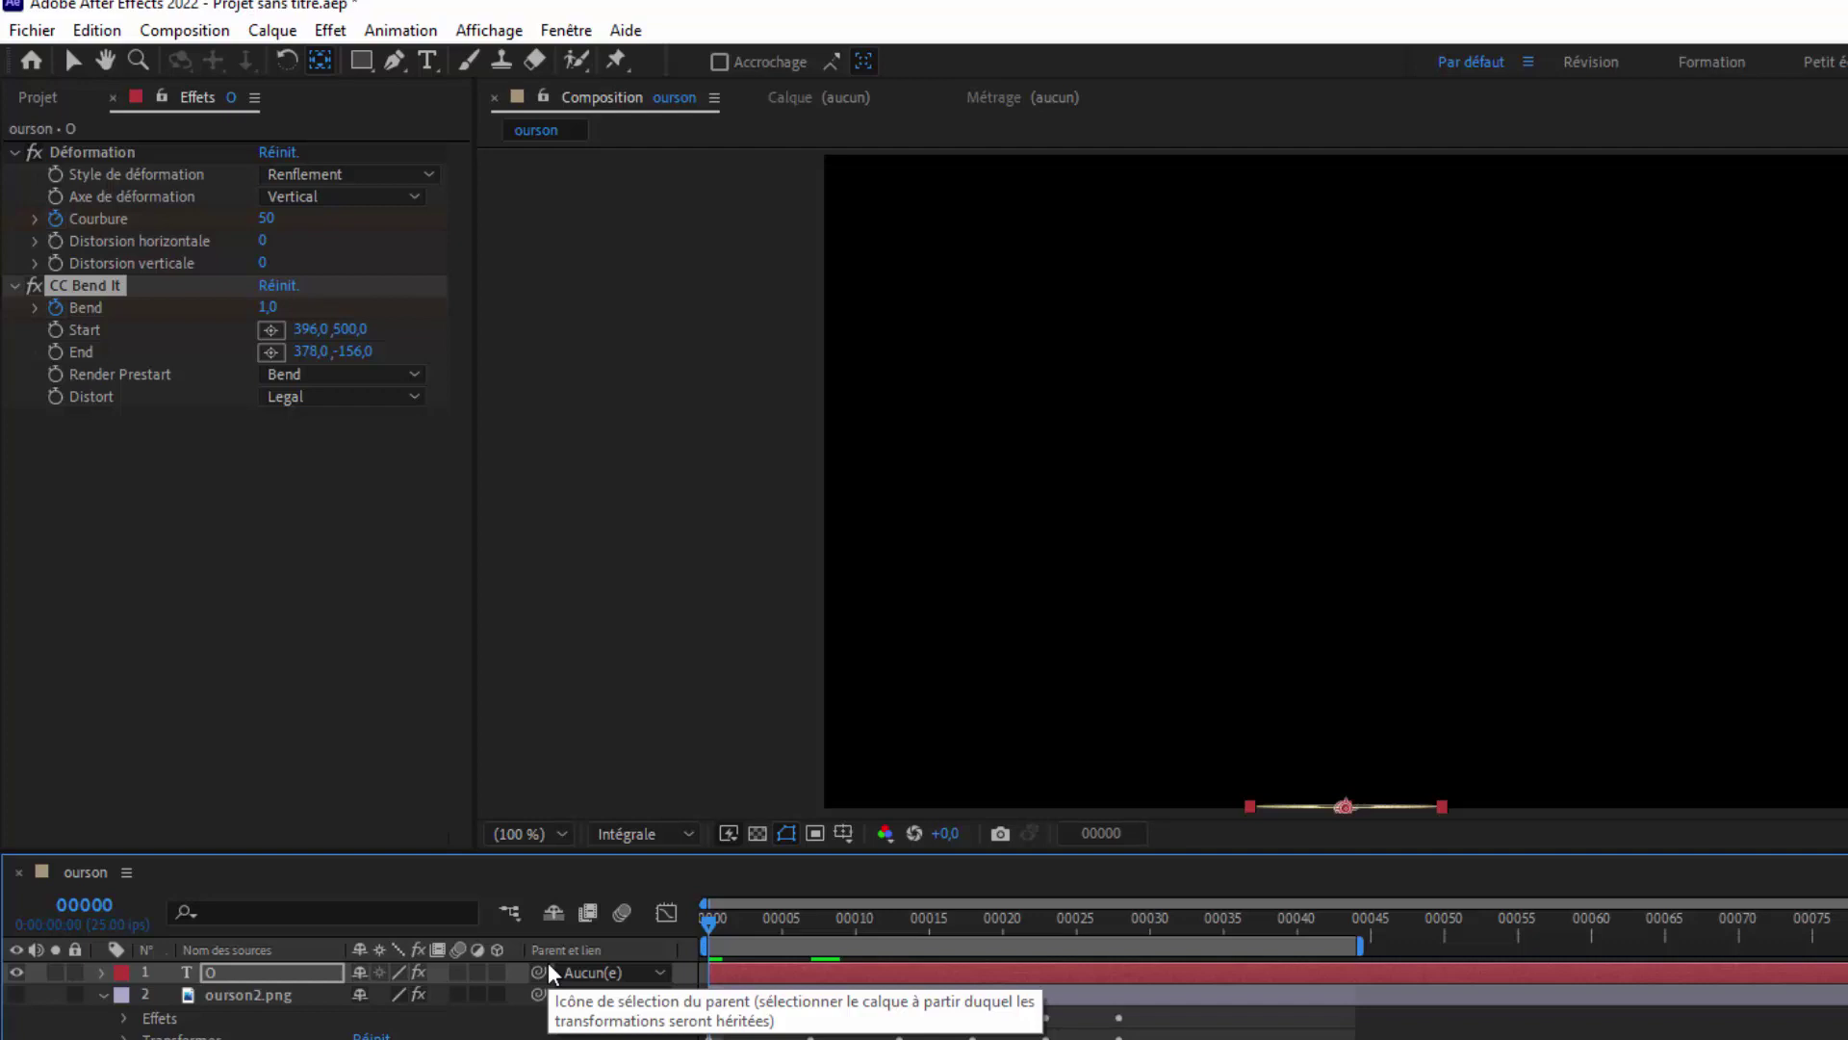
key("space")
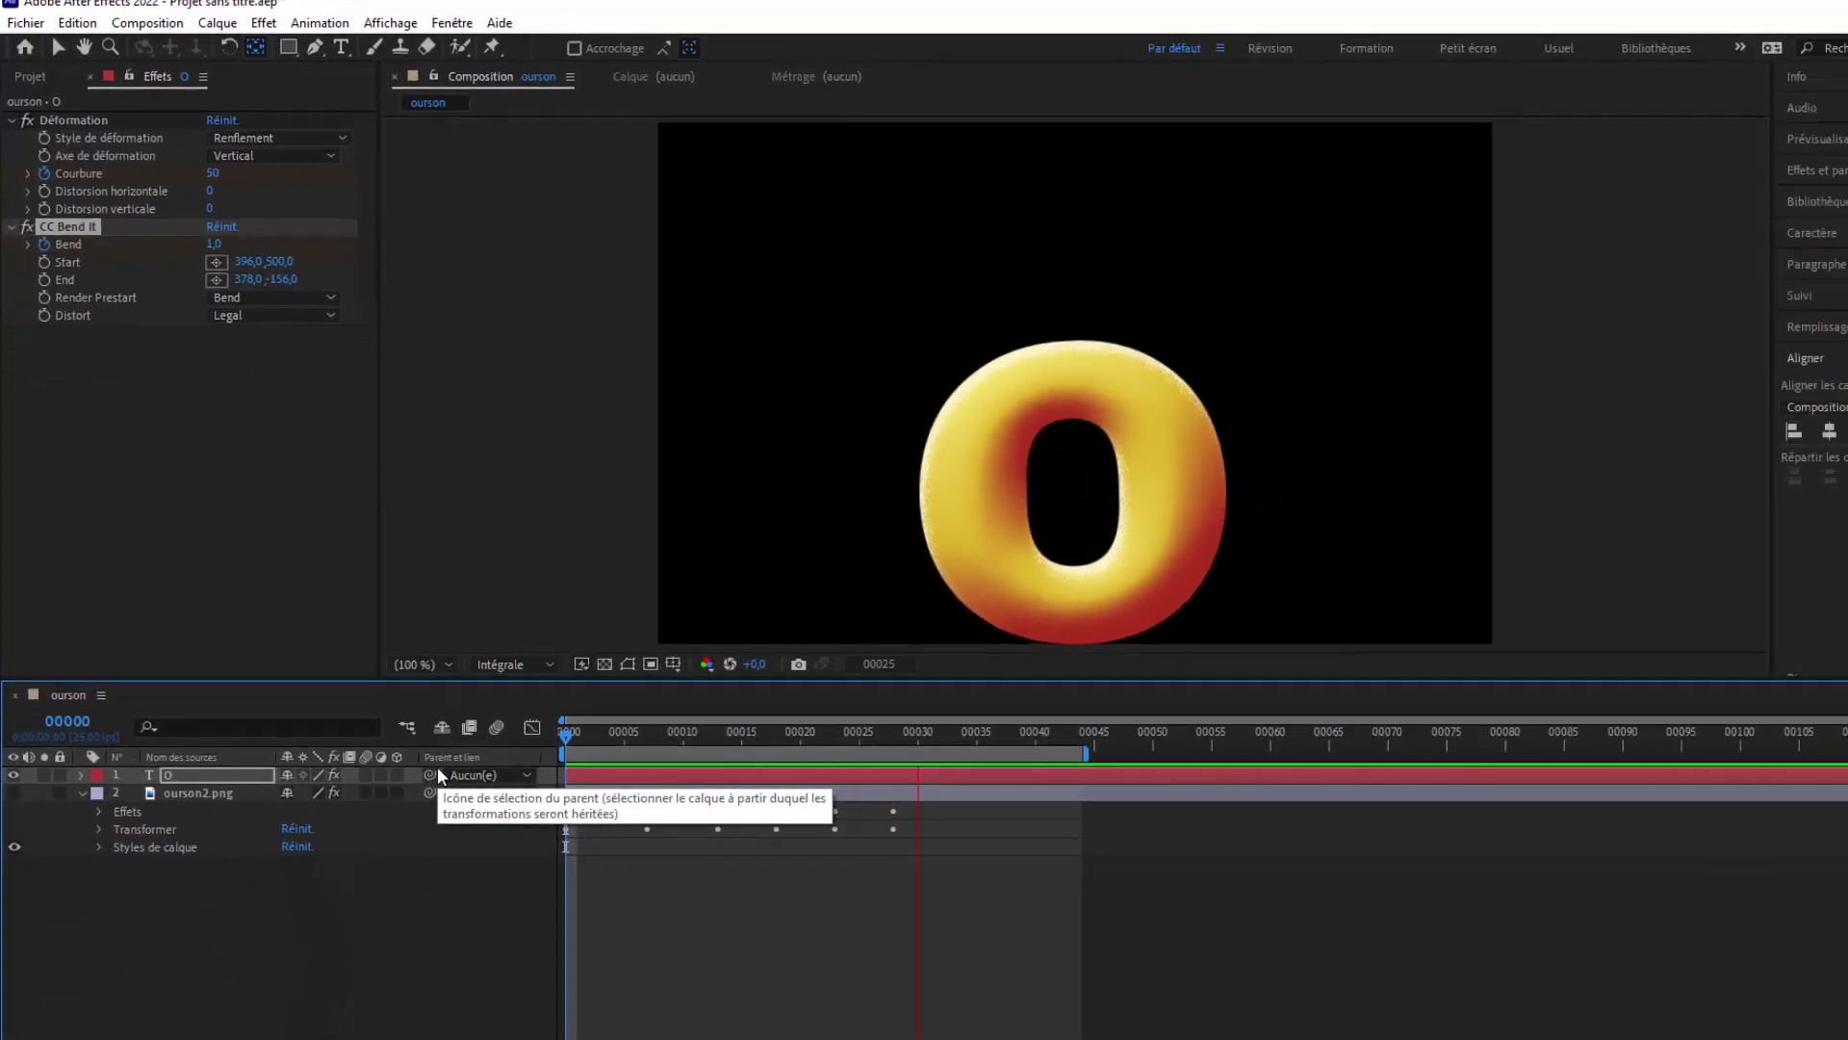
key("space")
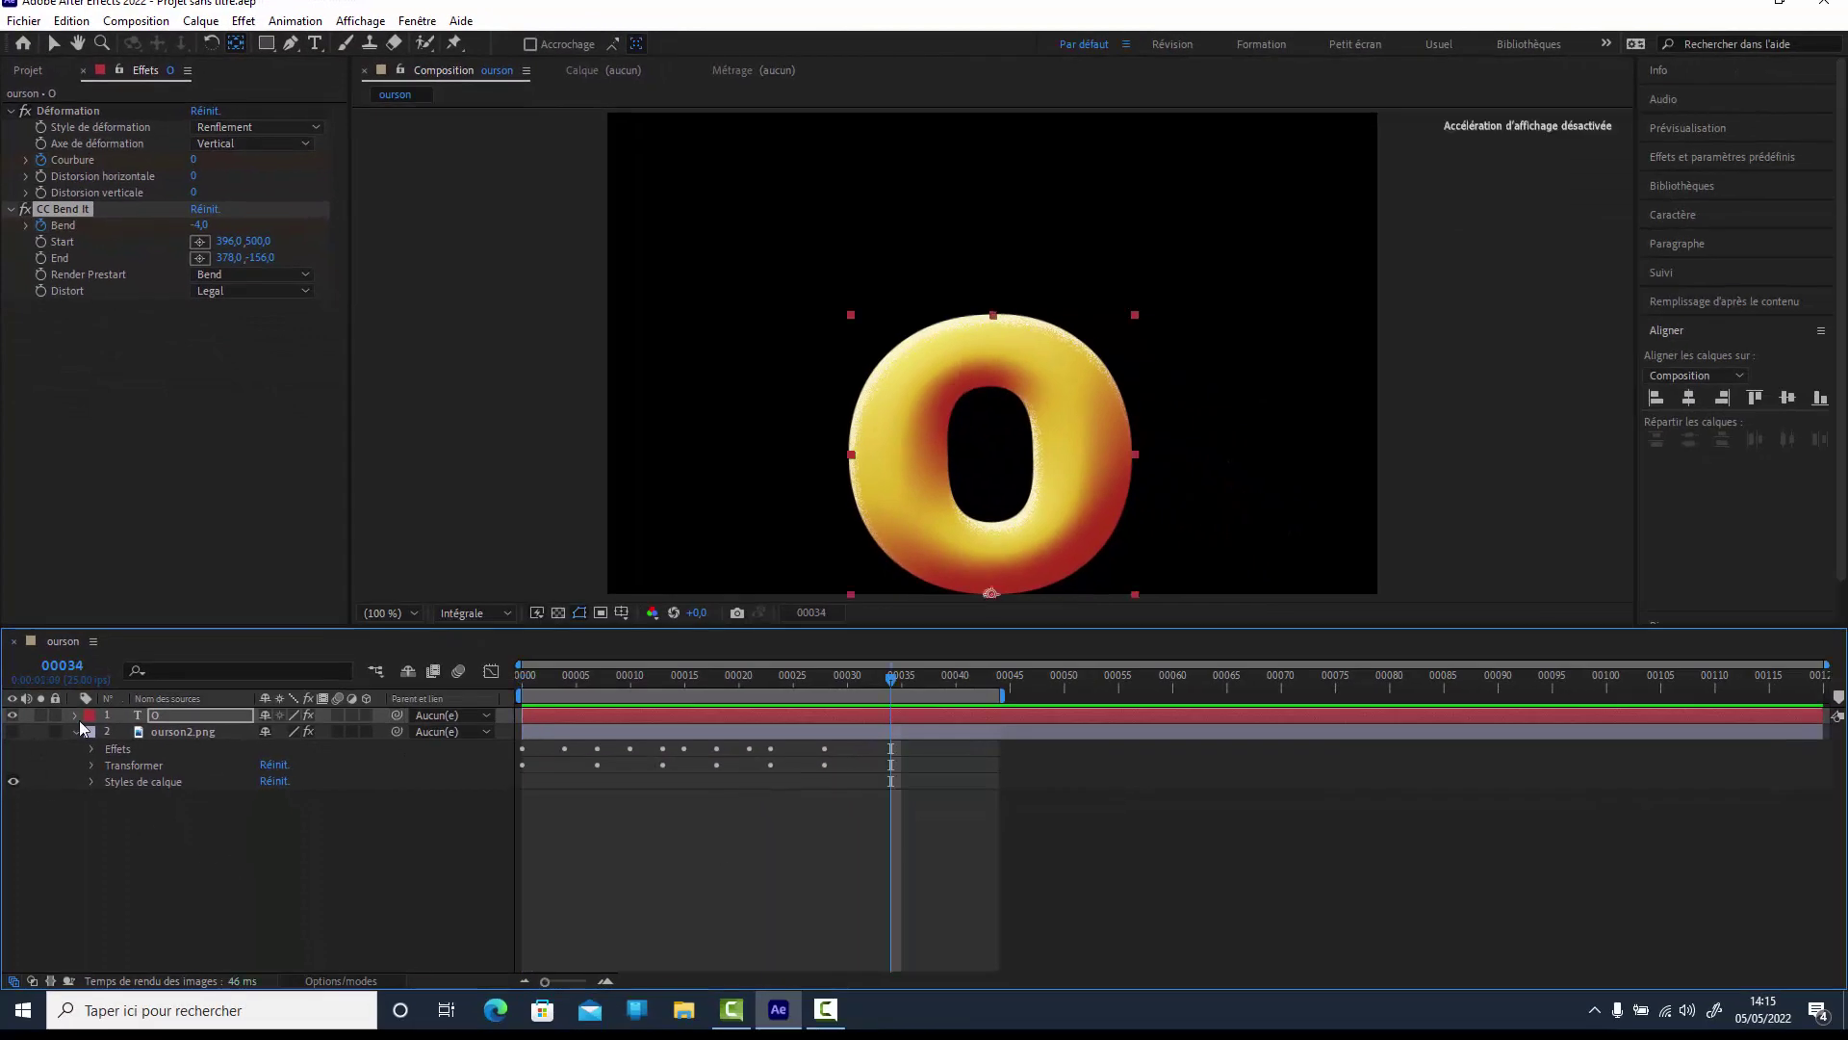
Make the ourson2.png bear image visible again behind the O.
left_click(75, 732)
left_click(7, 736)
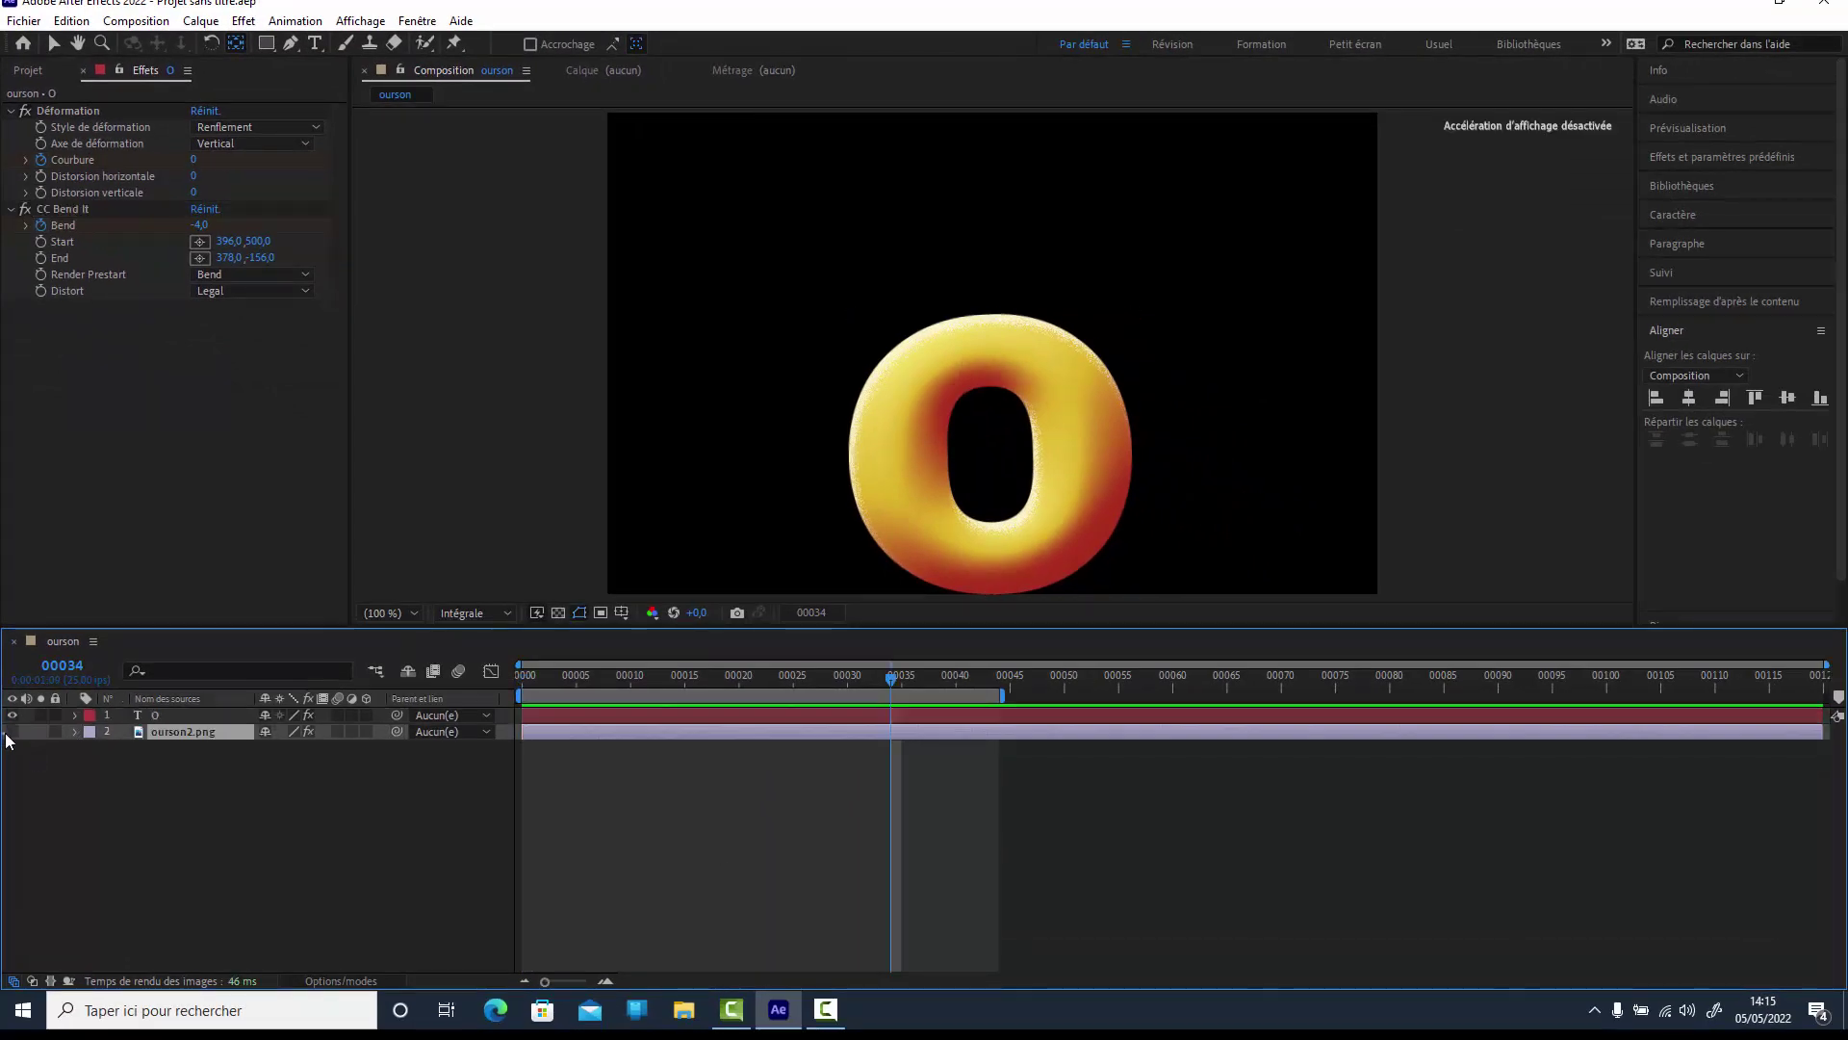
left_click(12, 731)
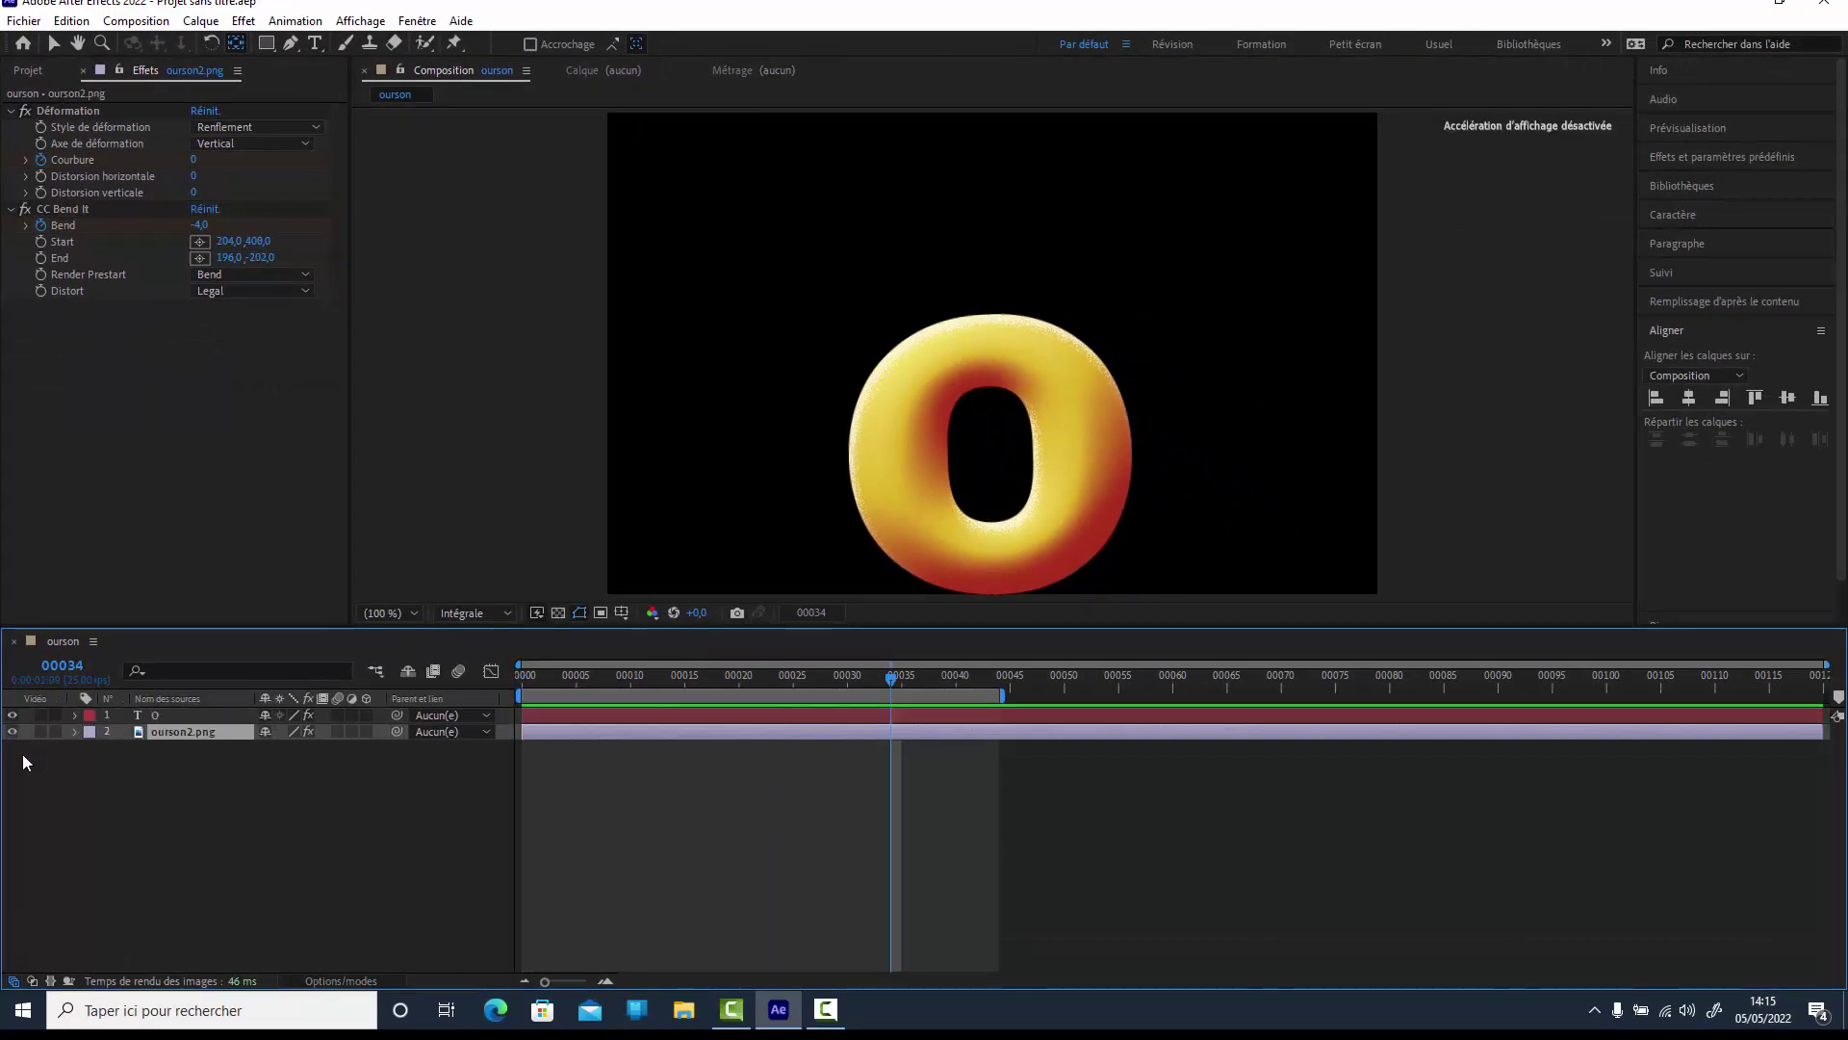
left_click(158, 718)
Precompose the O layer into a composition named O and delete it from ourson.
right_click(157, 718)
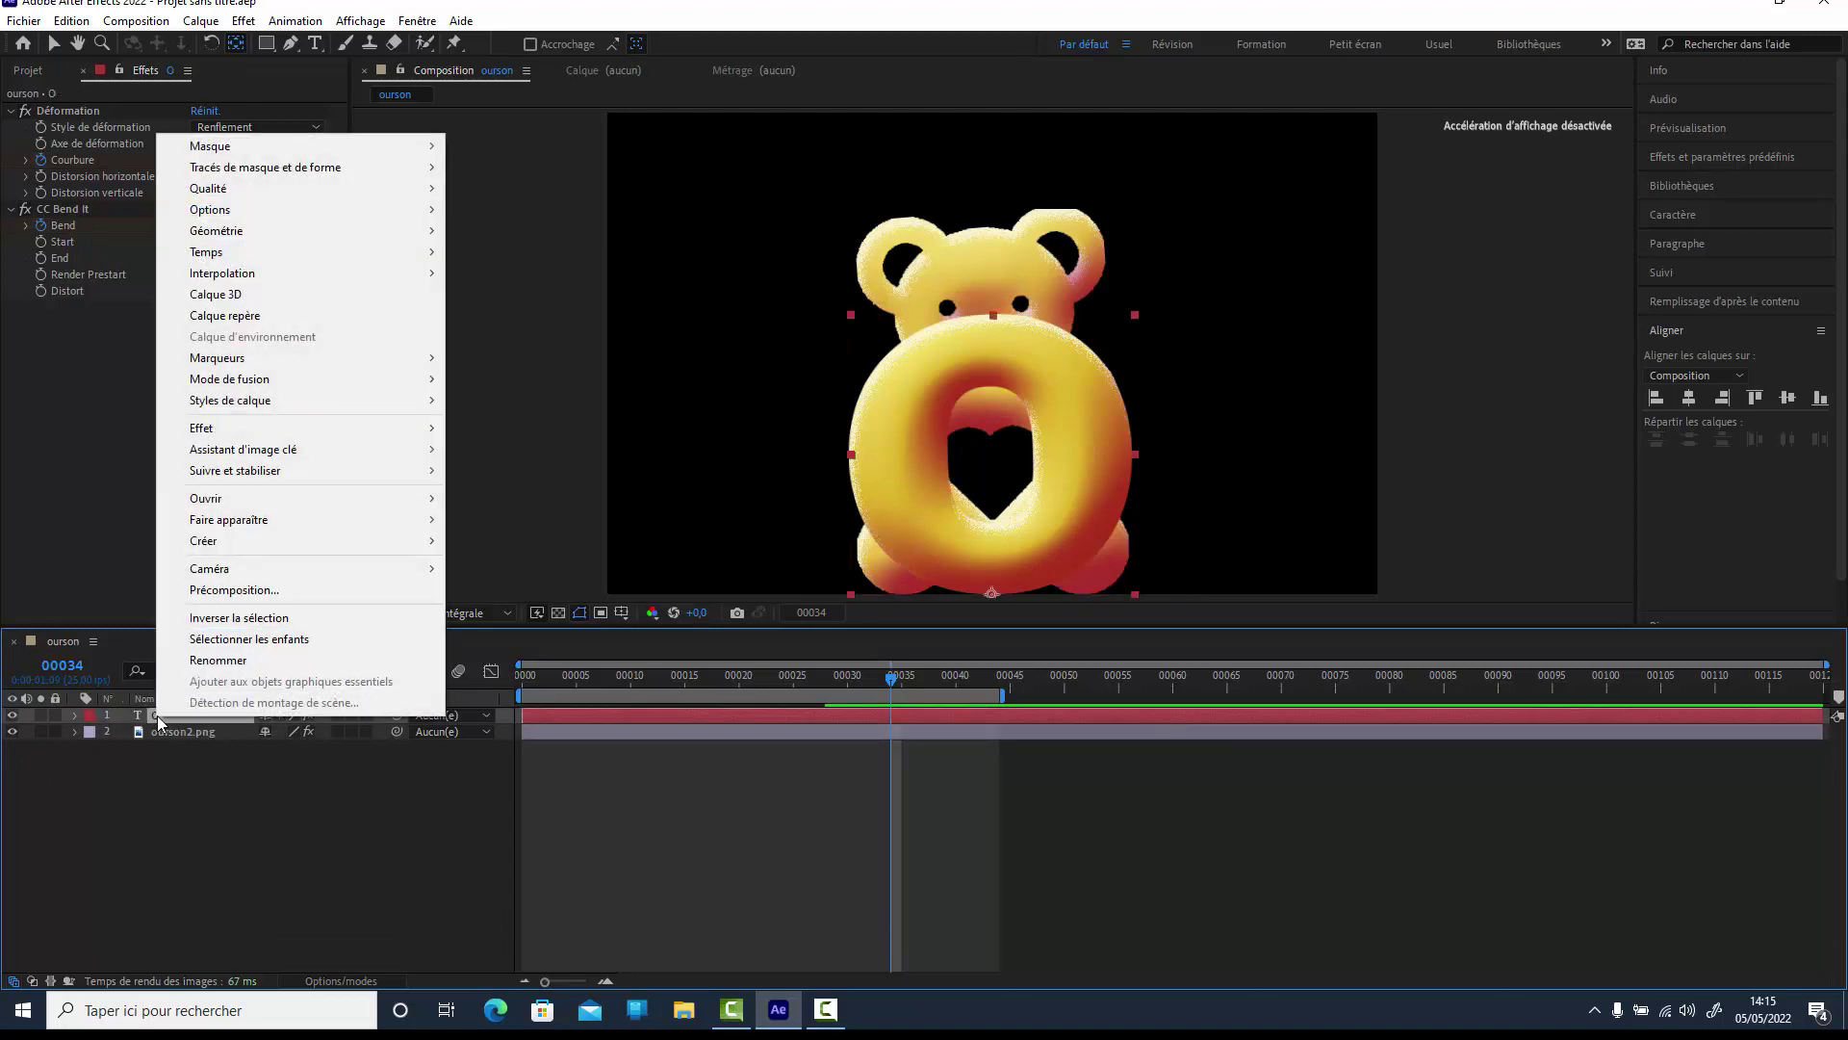
left_click(236, 590)
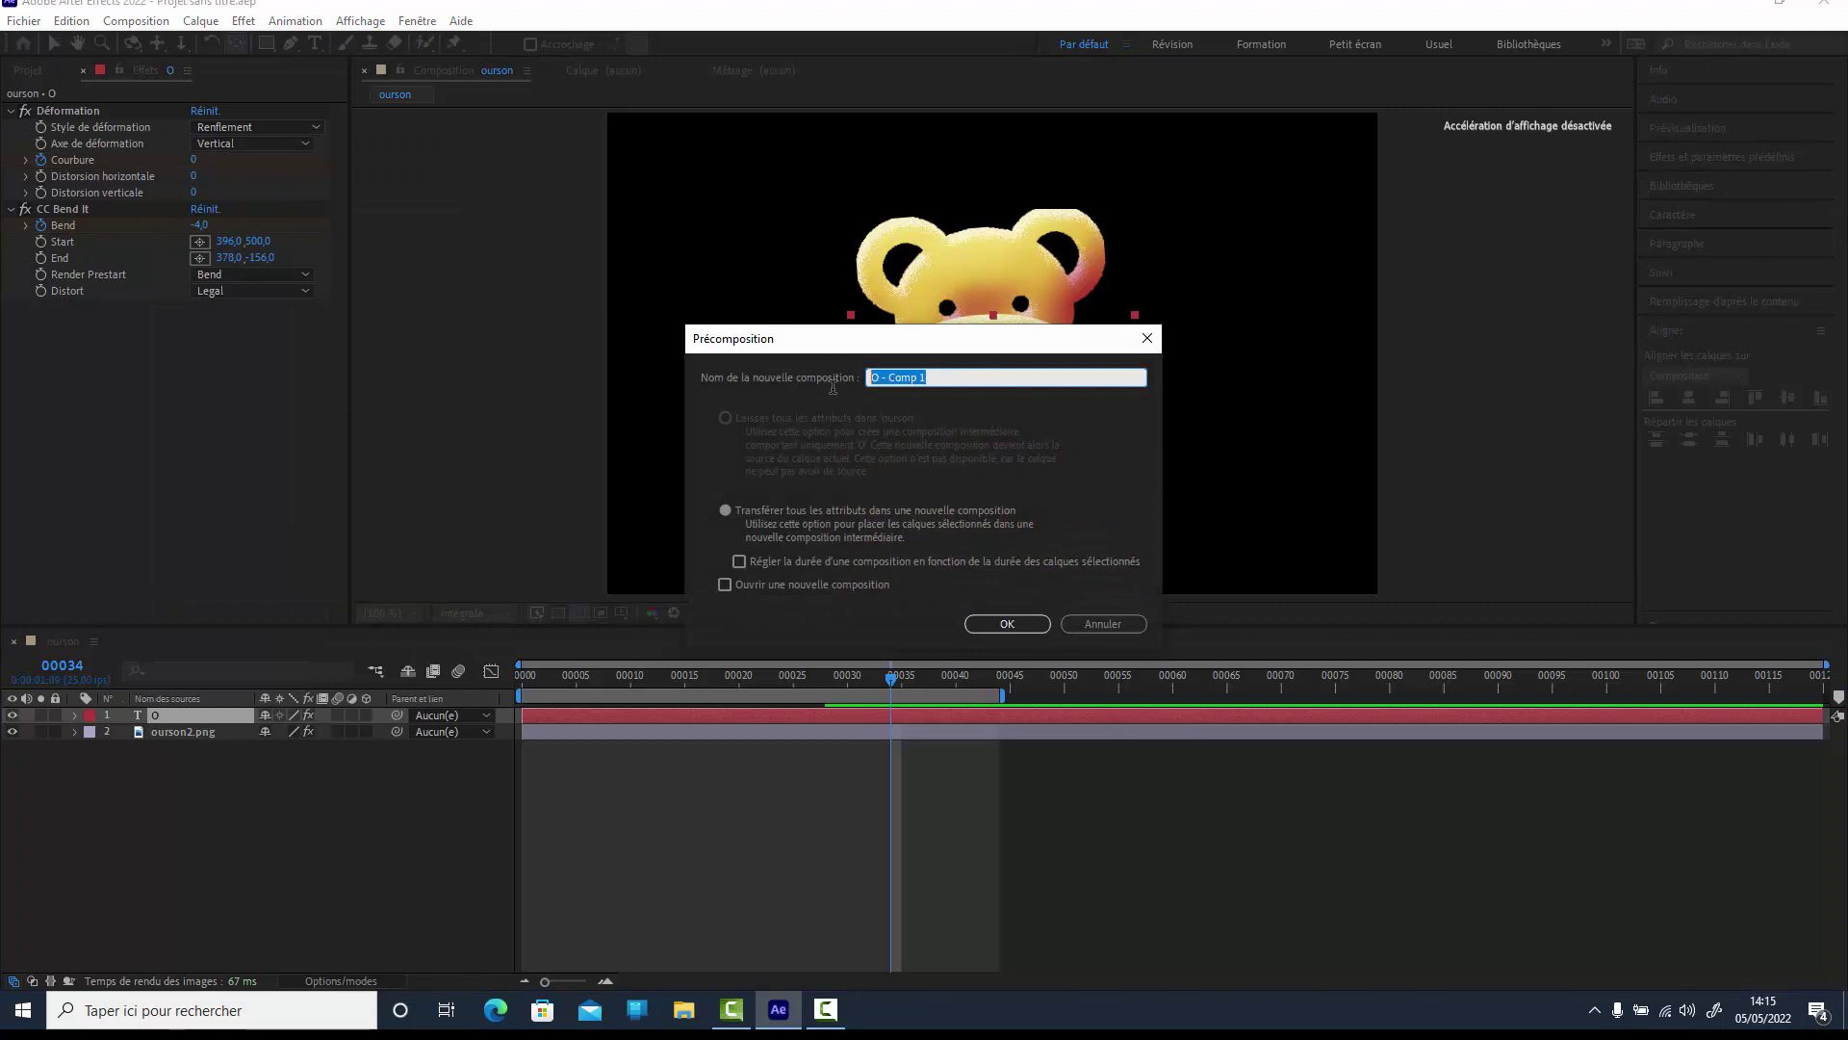
type("O")
left_click(1025, 627)
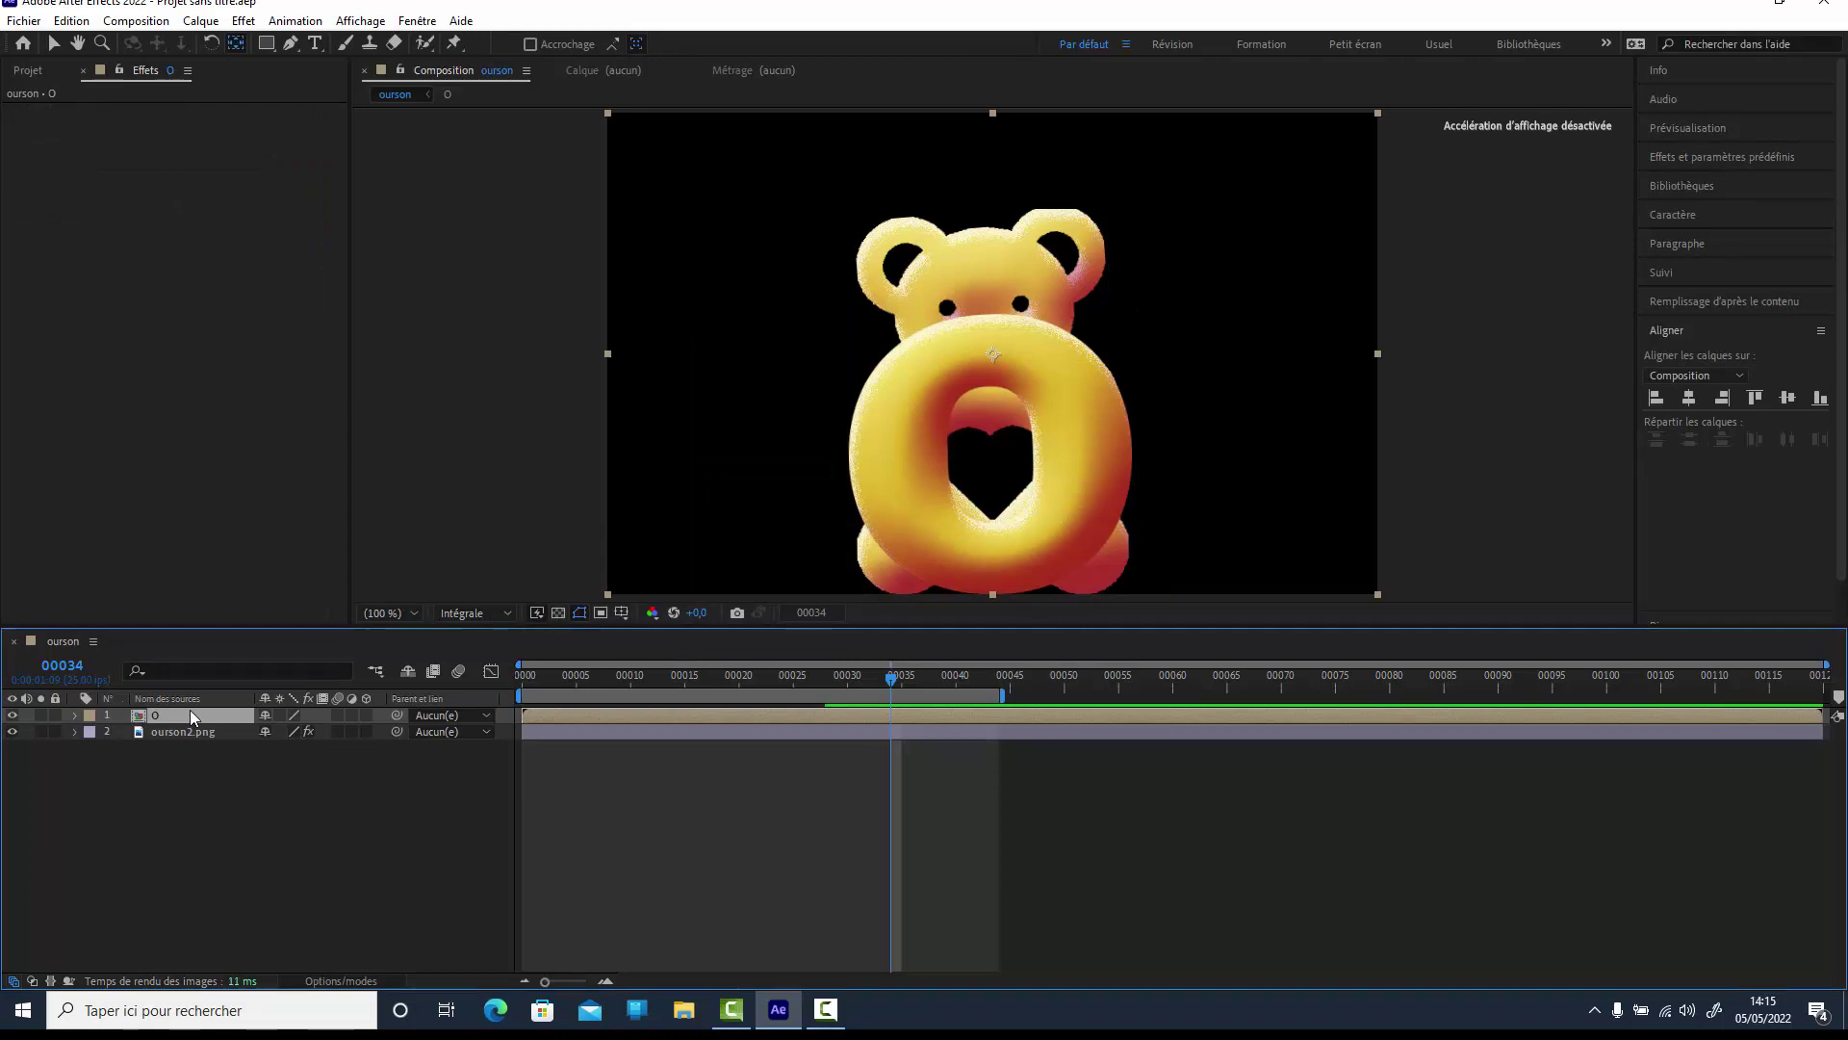
key("Delete")
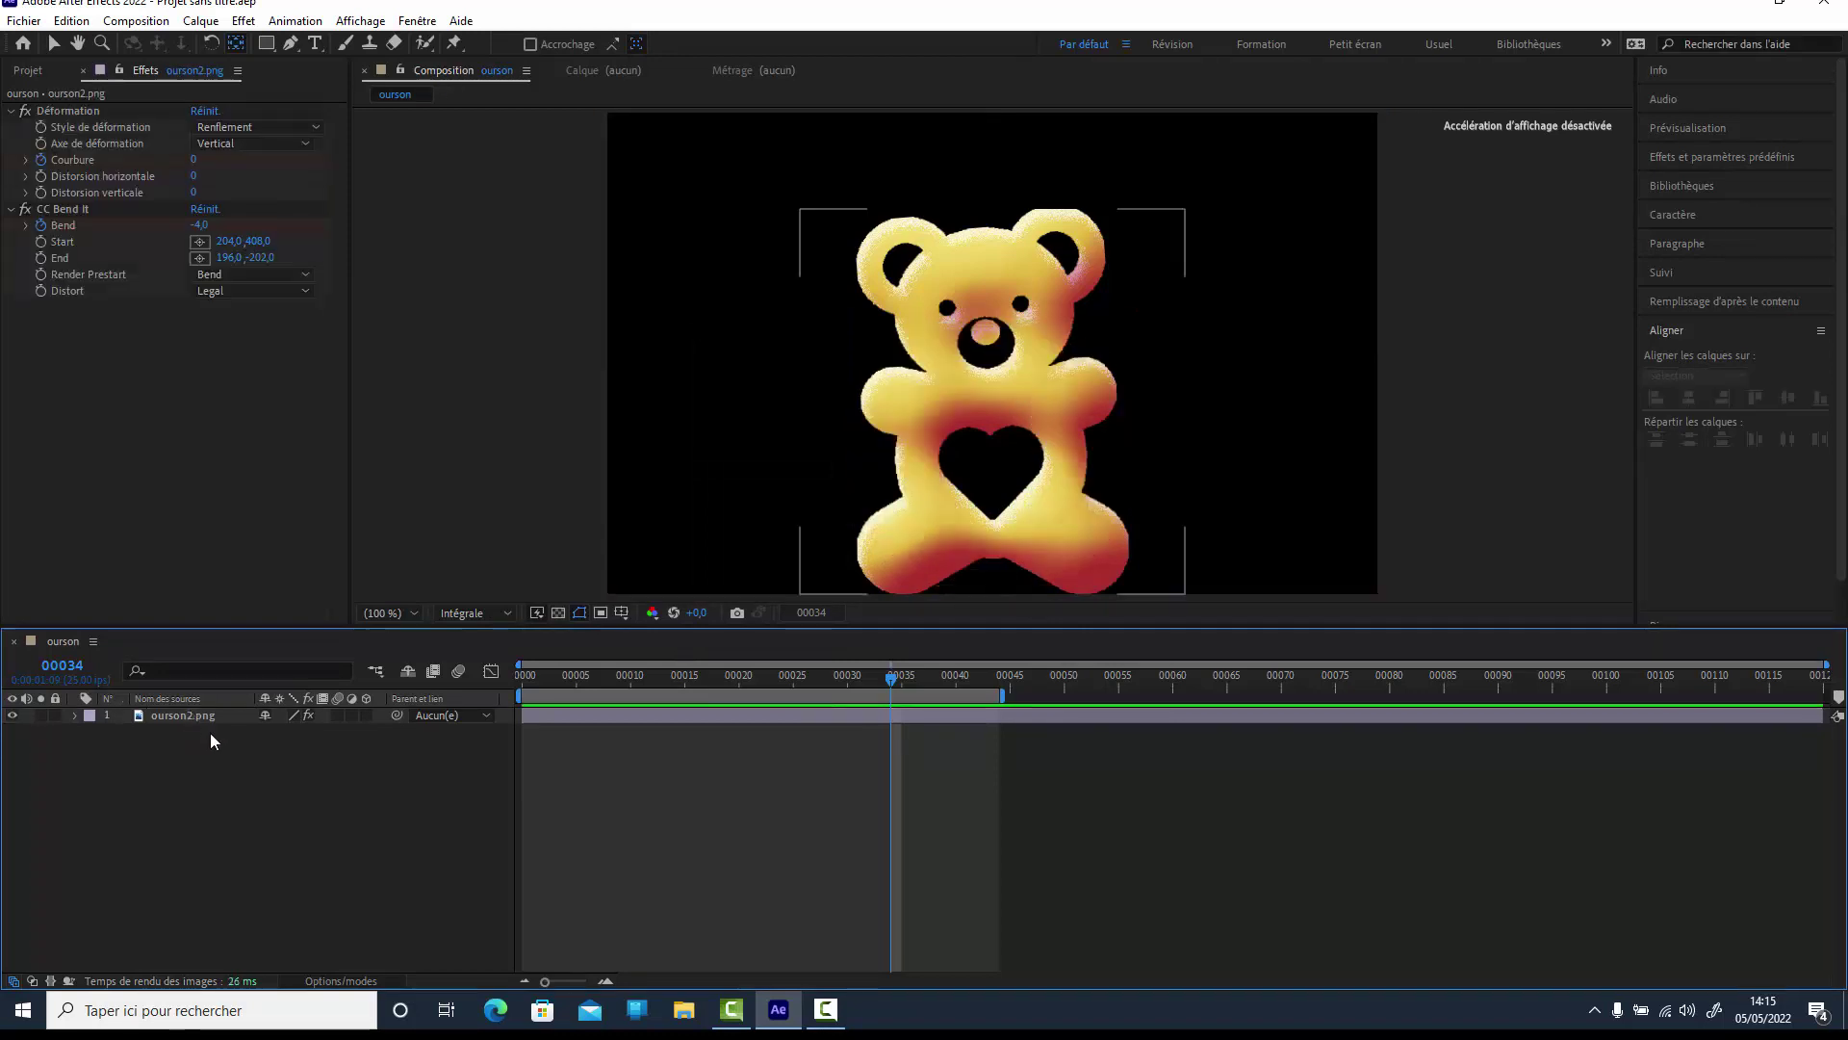
Open the O composition from the Project panel and move to frame 00037.
left_click(27, 70)
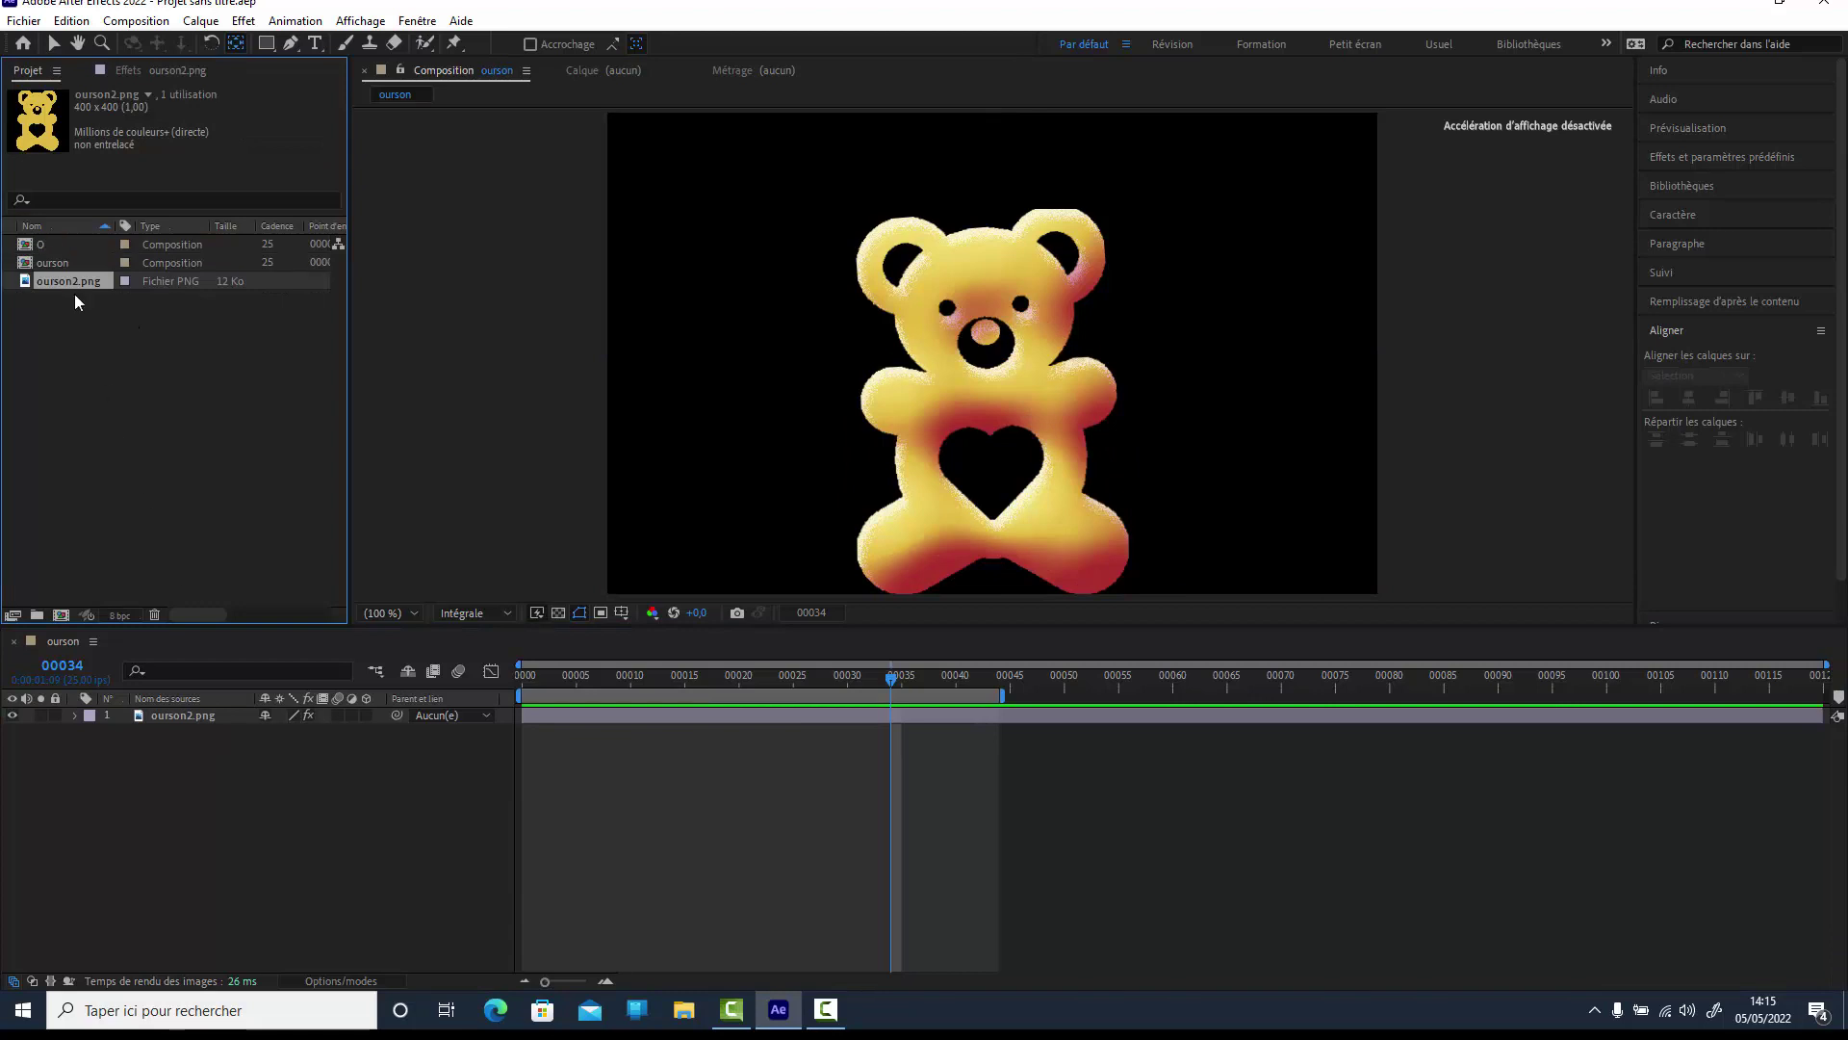
double_click(34, 245)
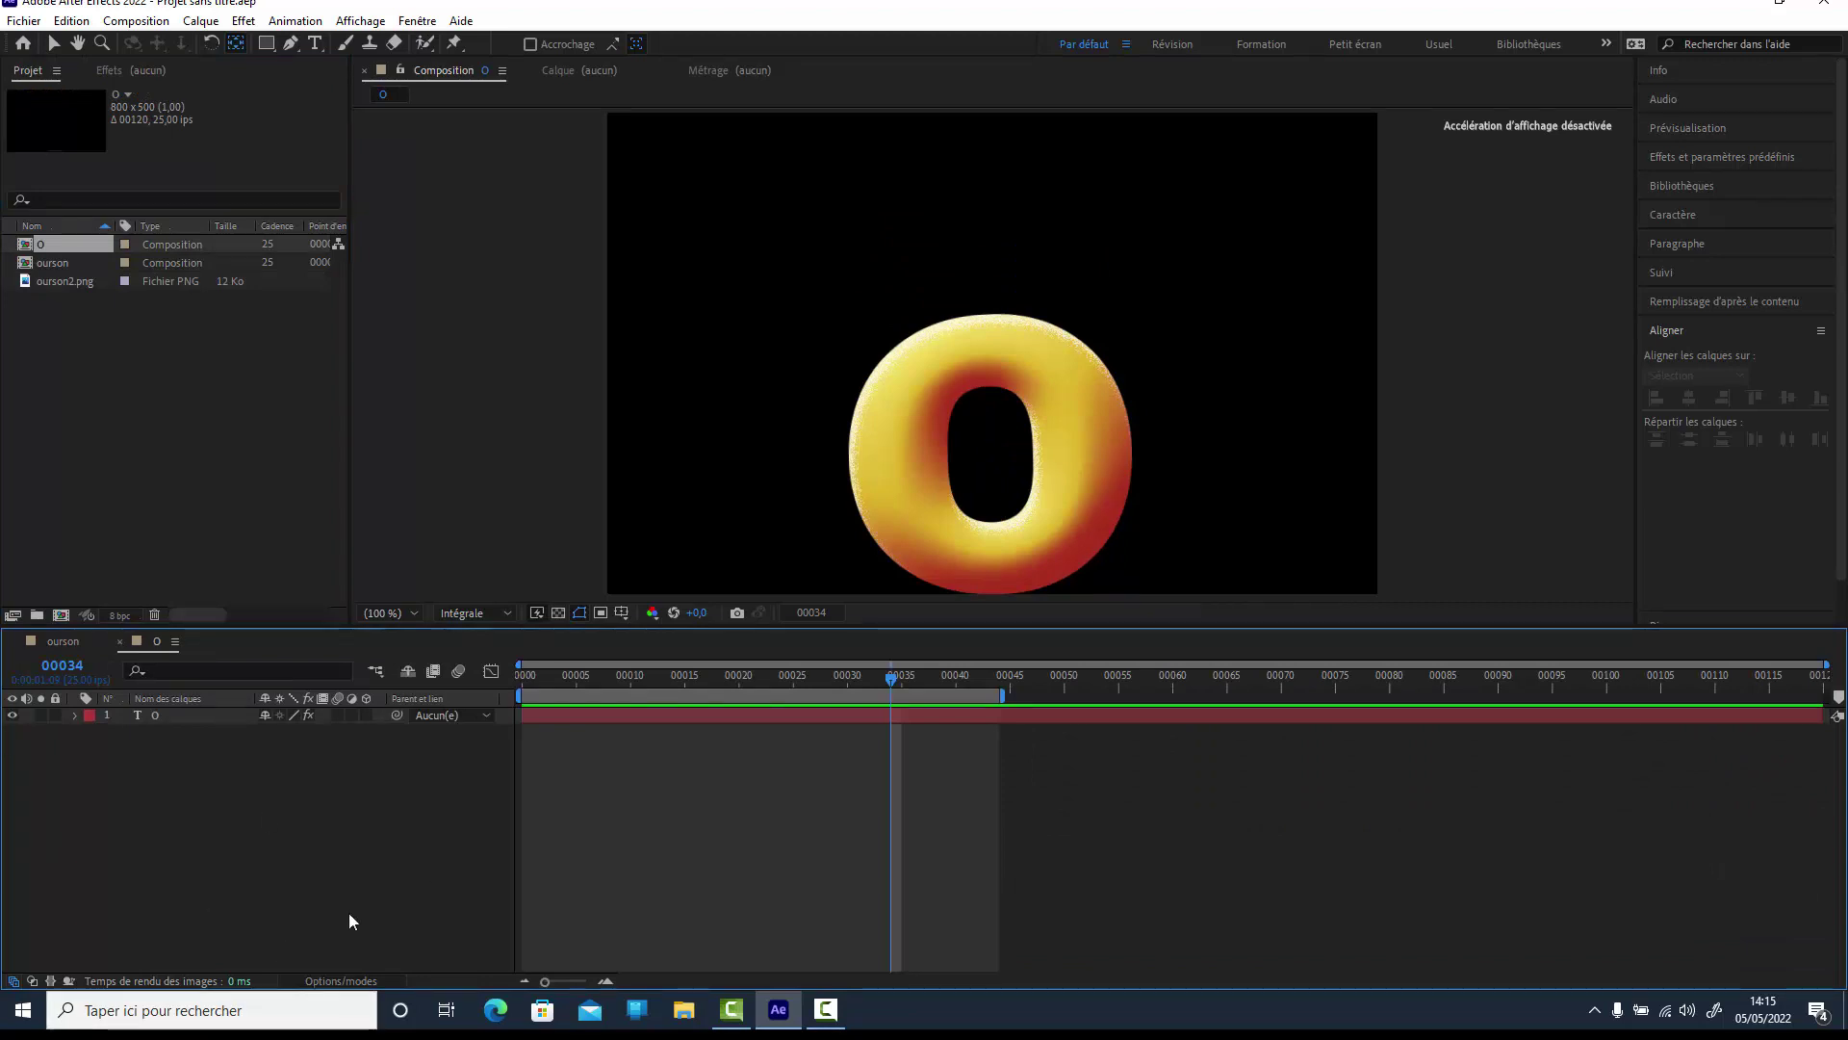
left_click_drag(882, 672, 924, 719)
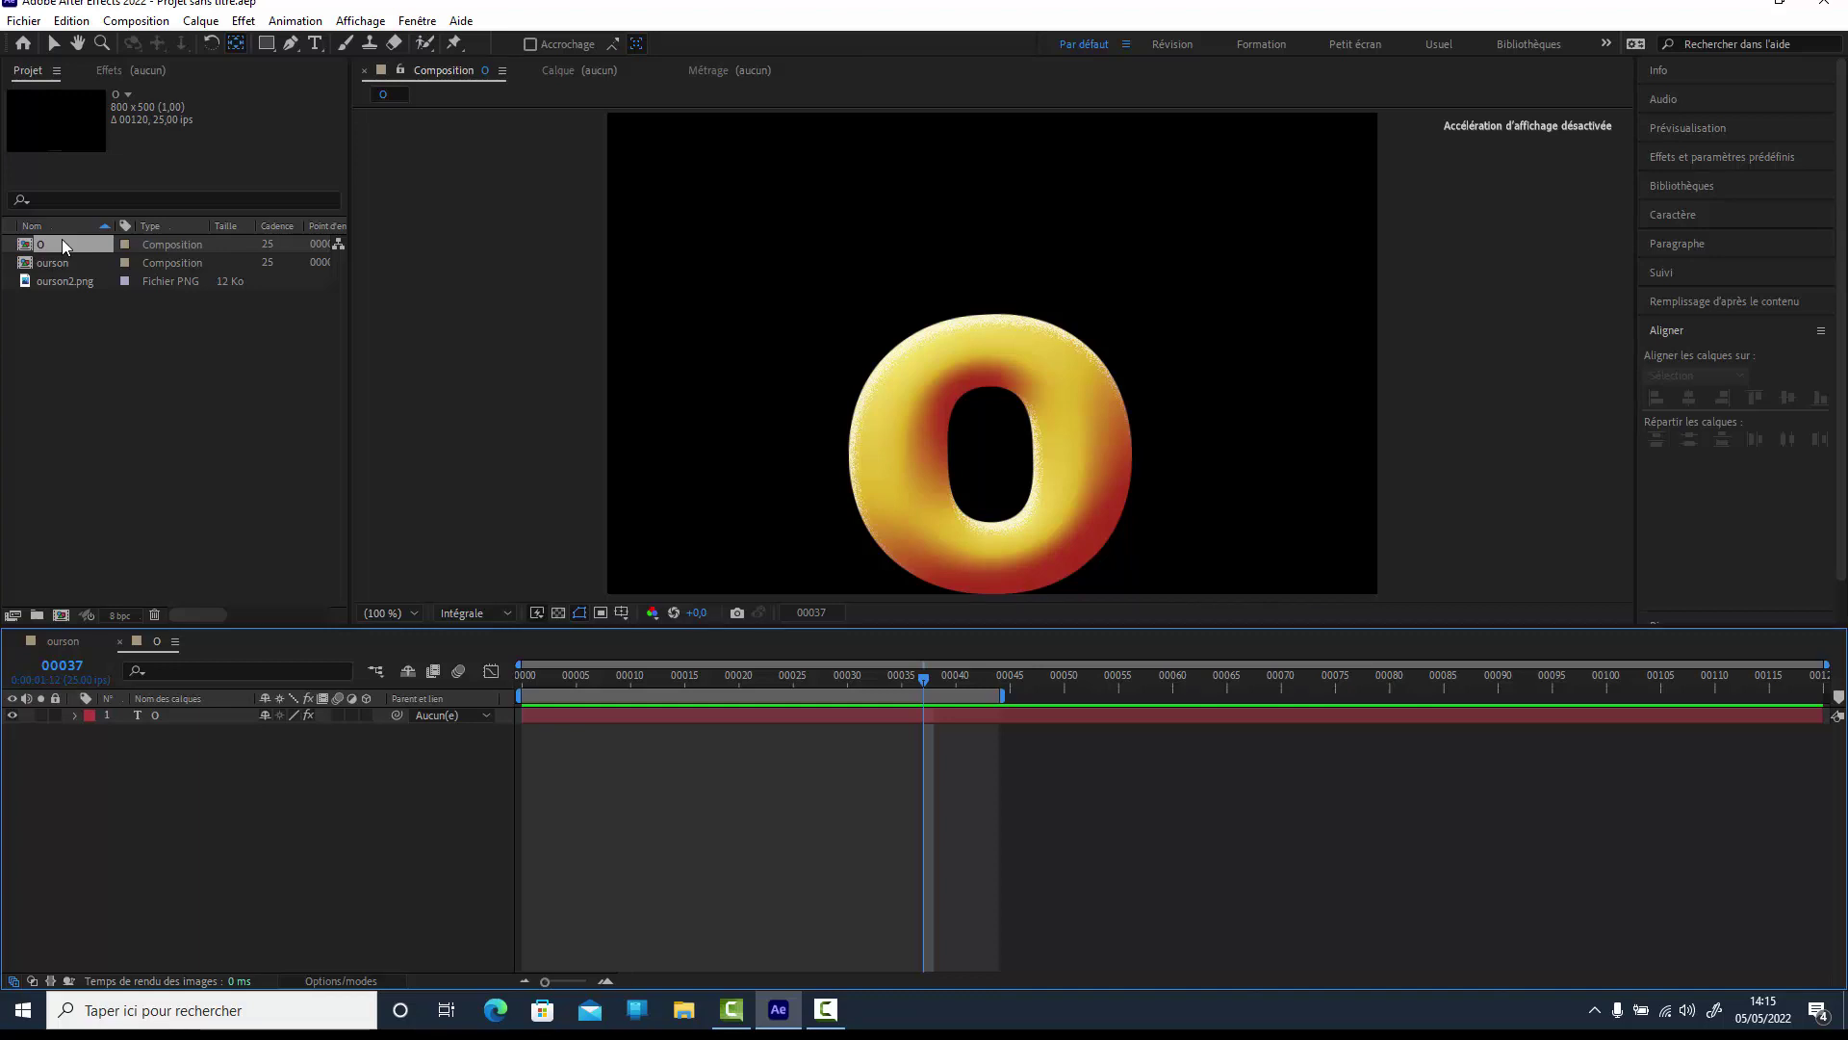
Duplicate the O composition and rename the copy U.
left_click(57, 239)
key("ctrl+d")
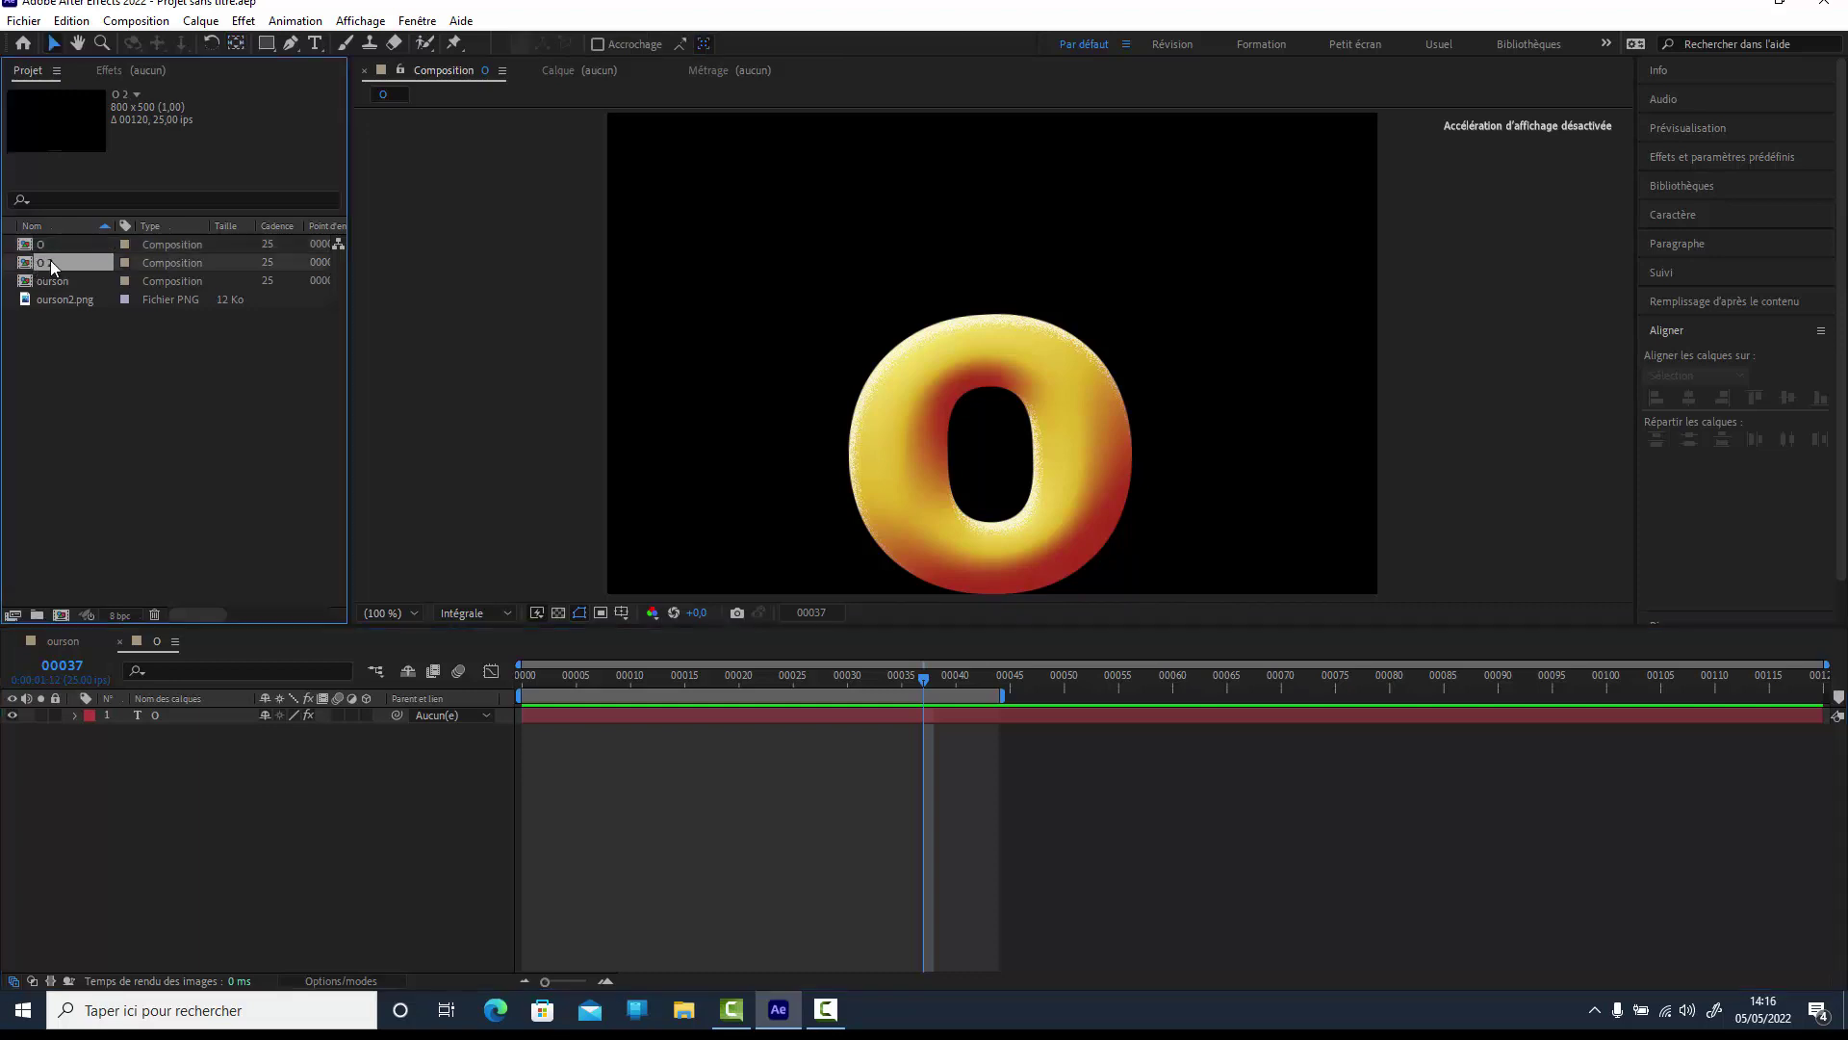
right_click(43, 263)
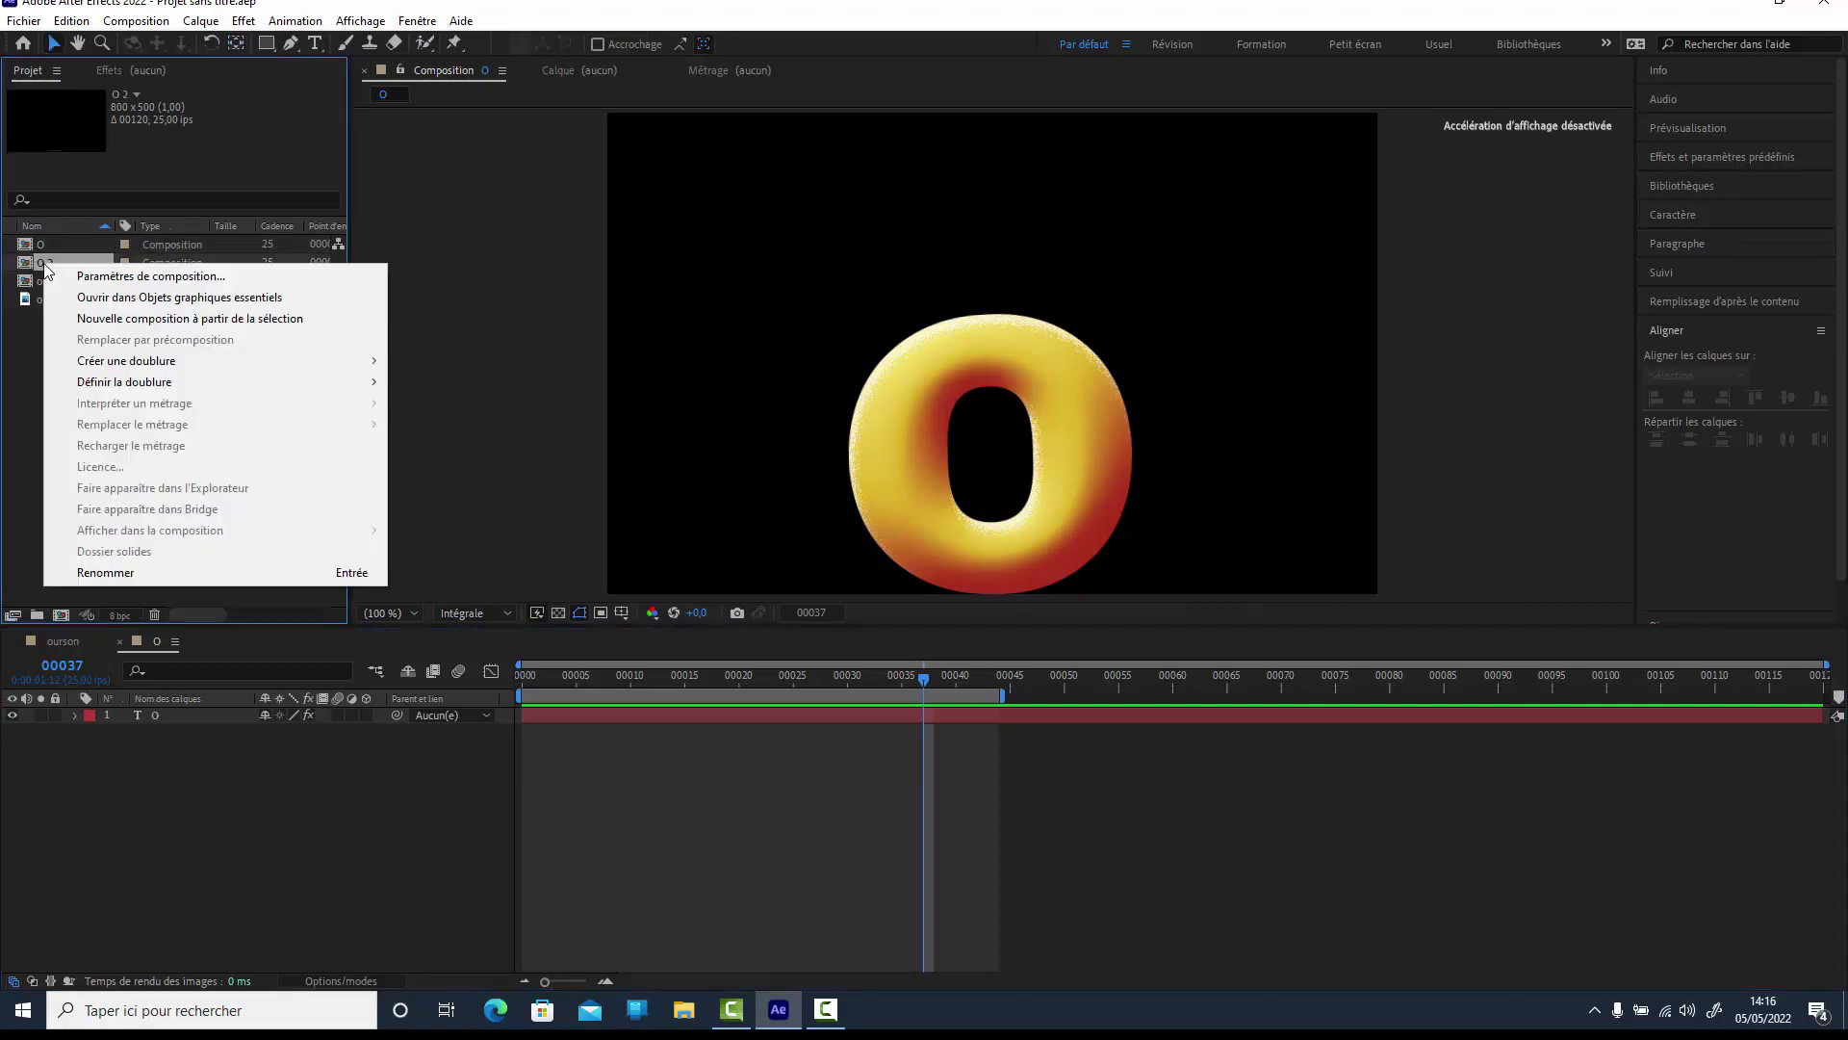
left_click(108, 574)
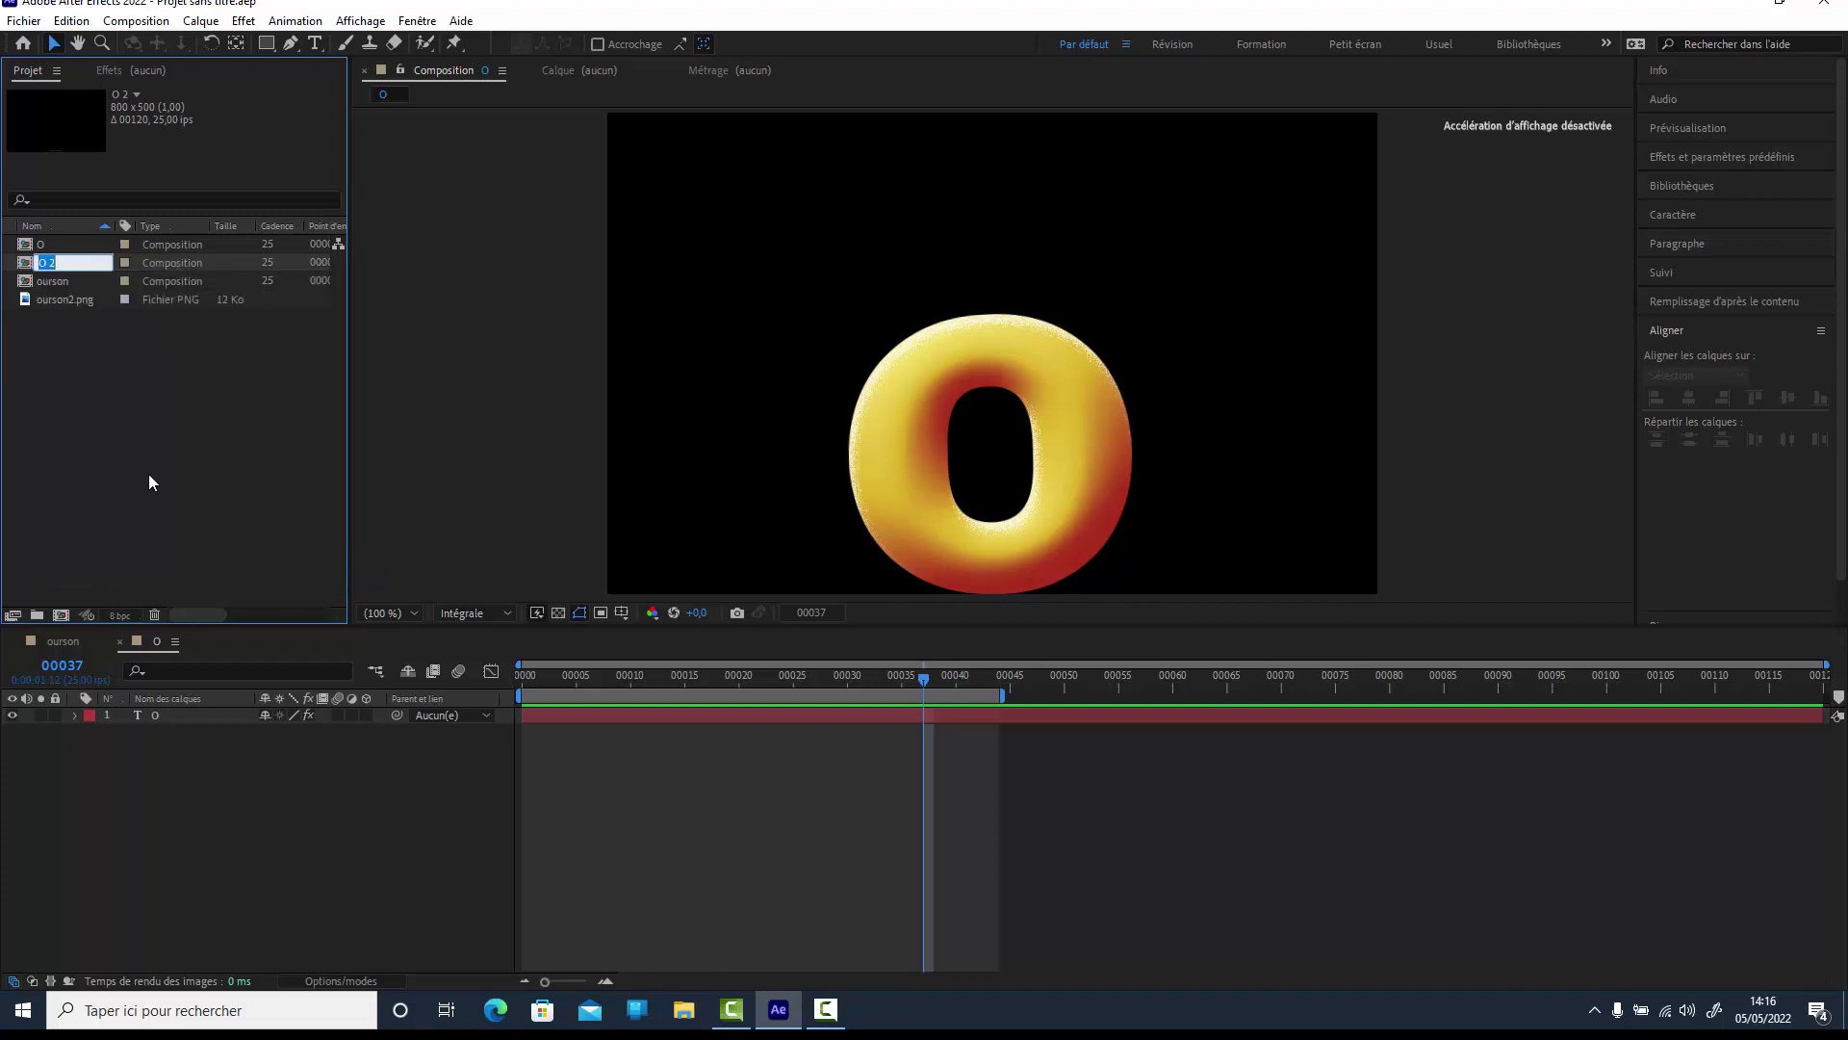
type("U")
left_click(124, 439)
Open the U composition and retype its text layer to read U.
left_click(24, 265)
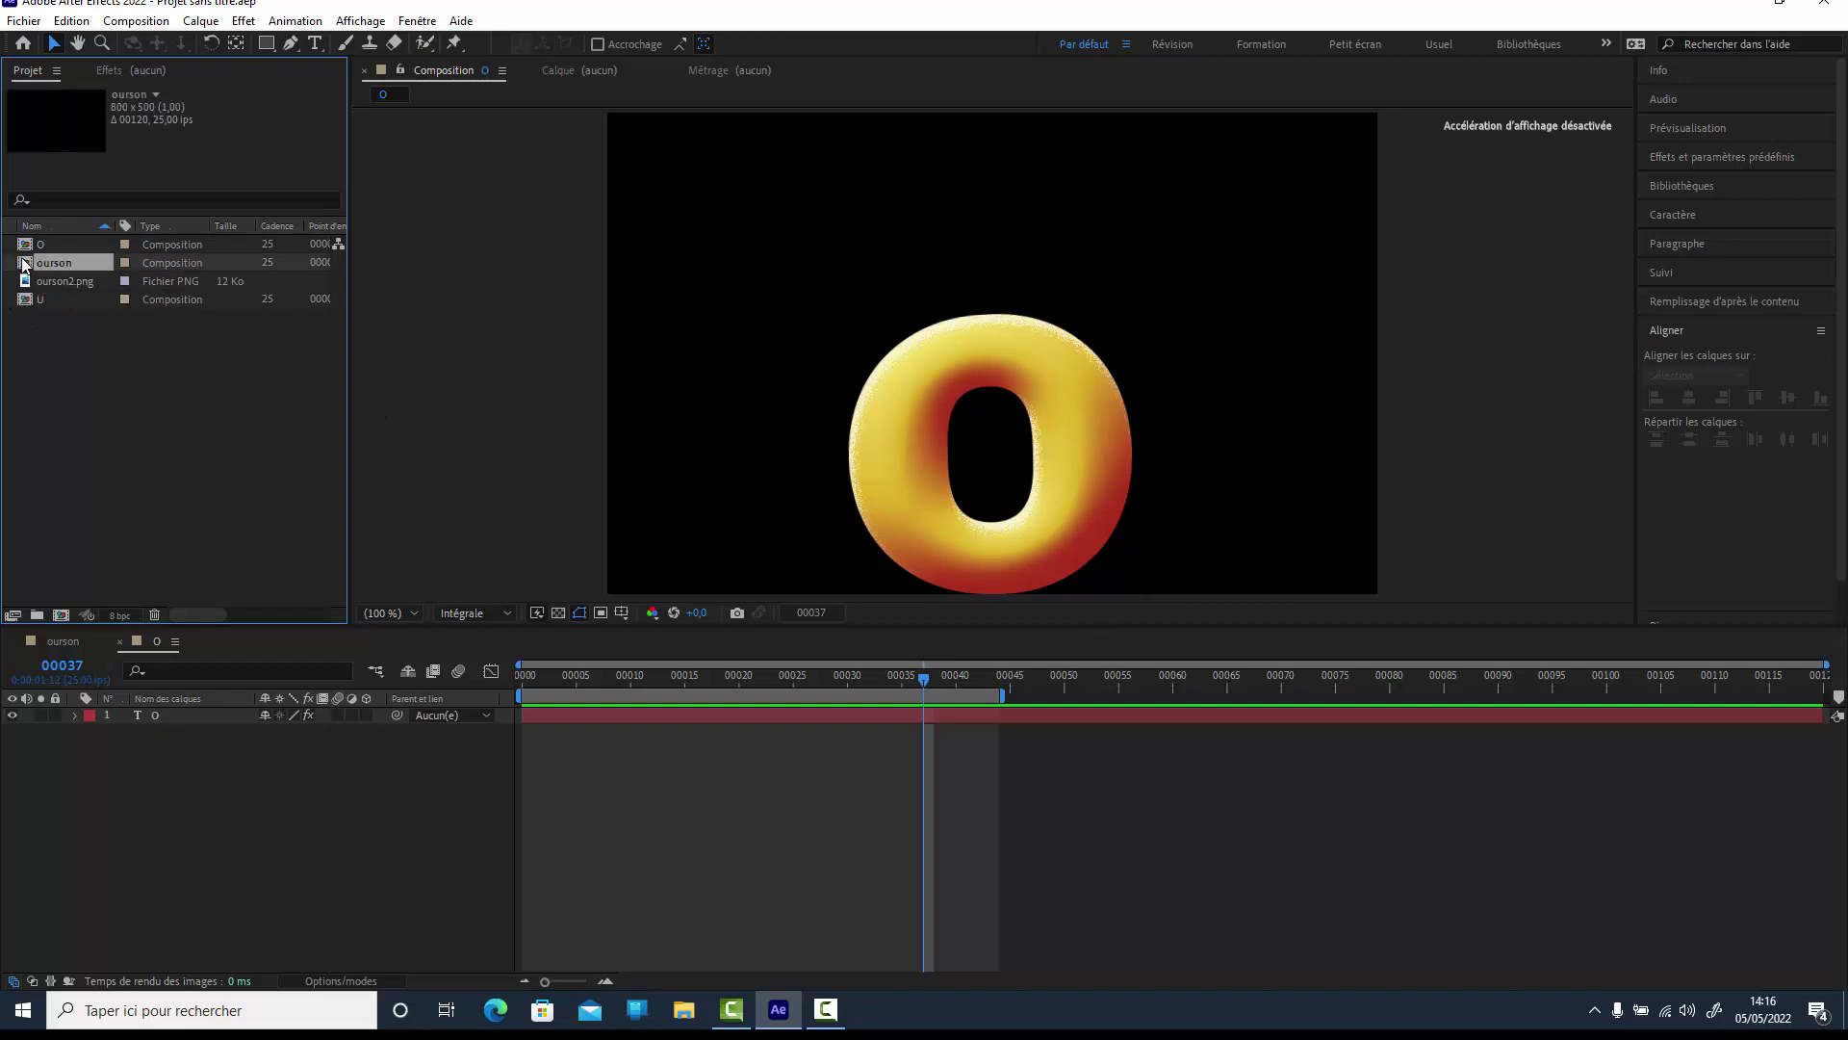
double_click(24, 299)
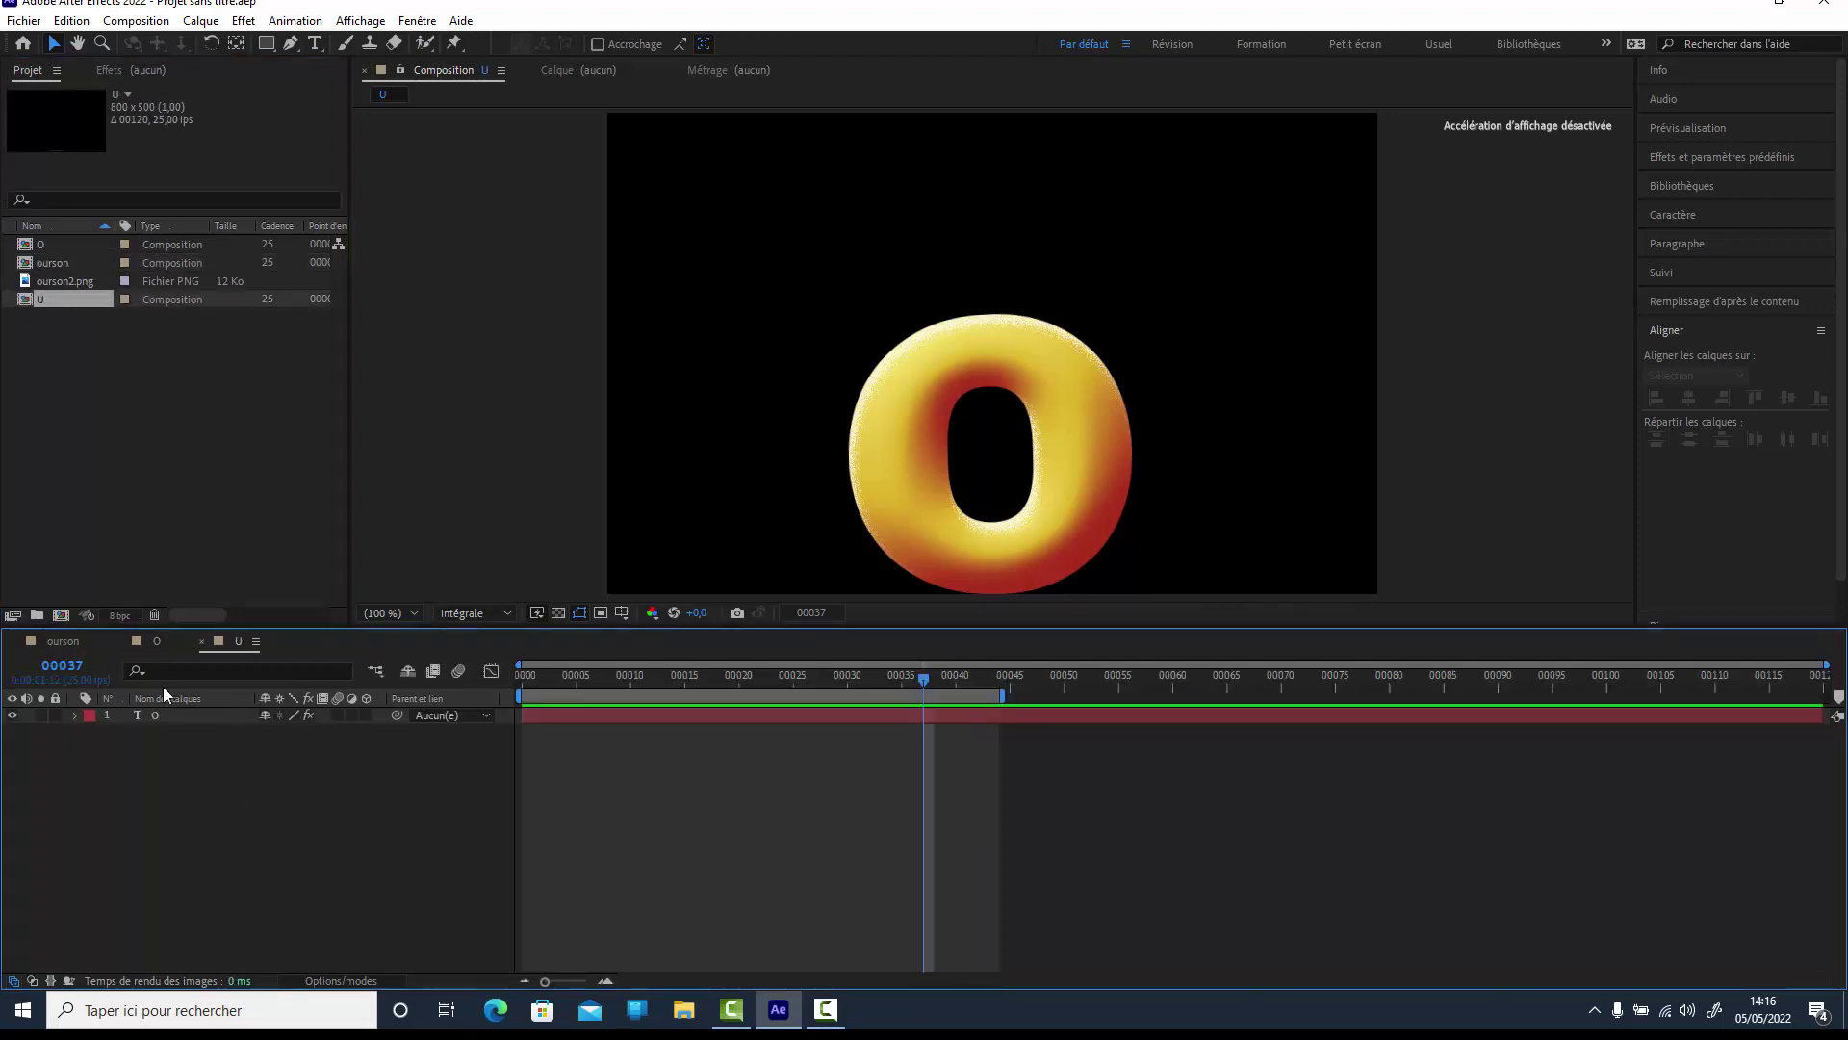
left_click(146, 716)
left_click(140, 718)
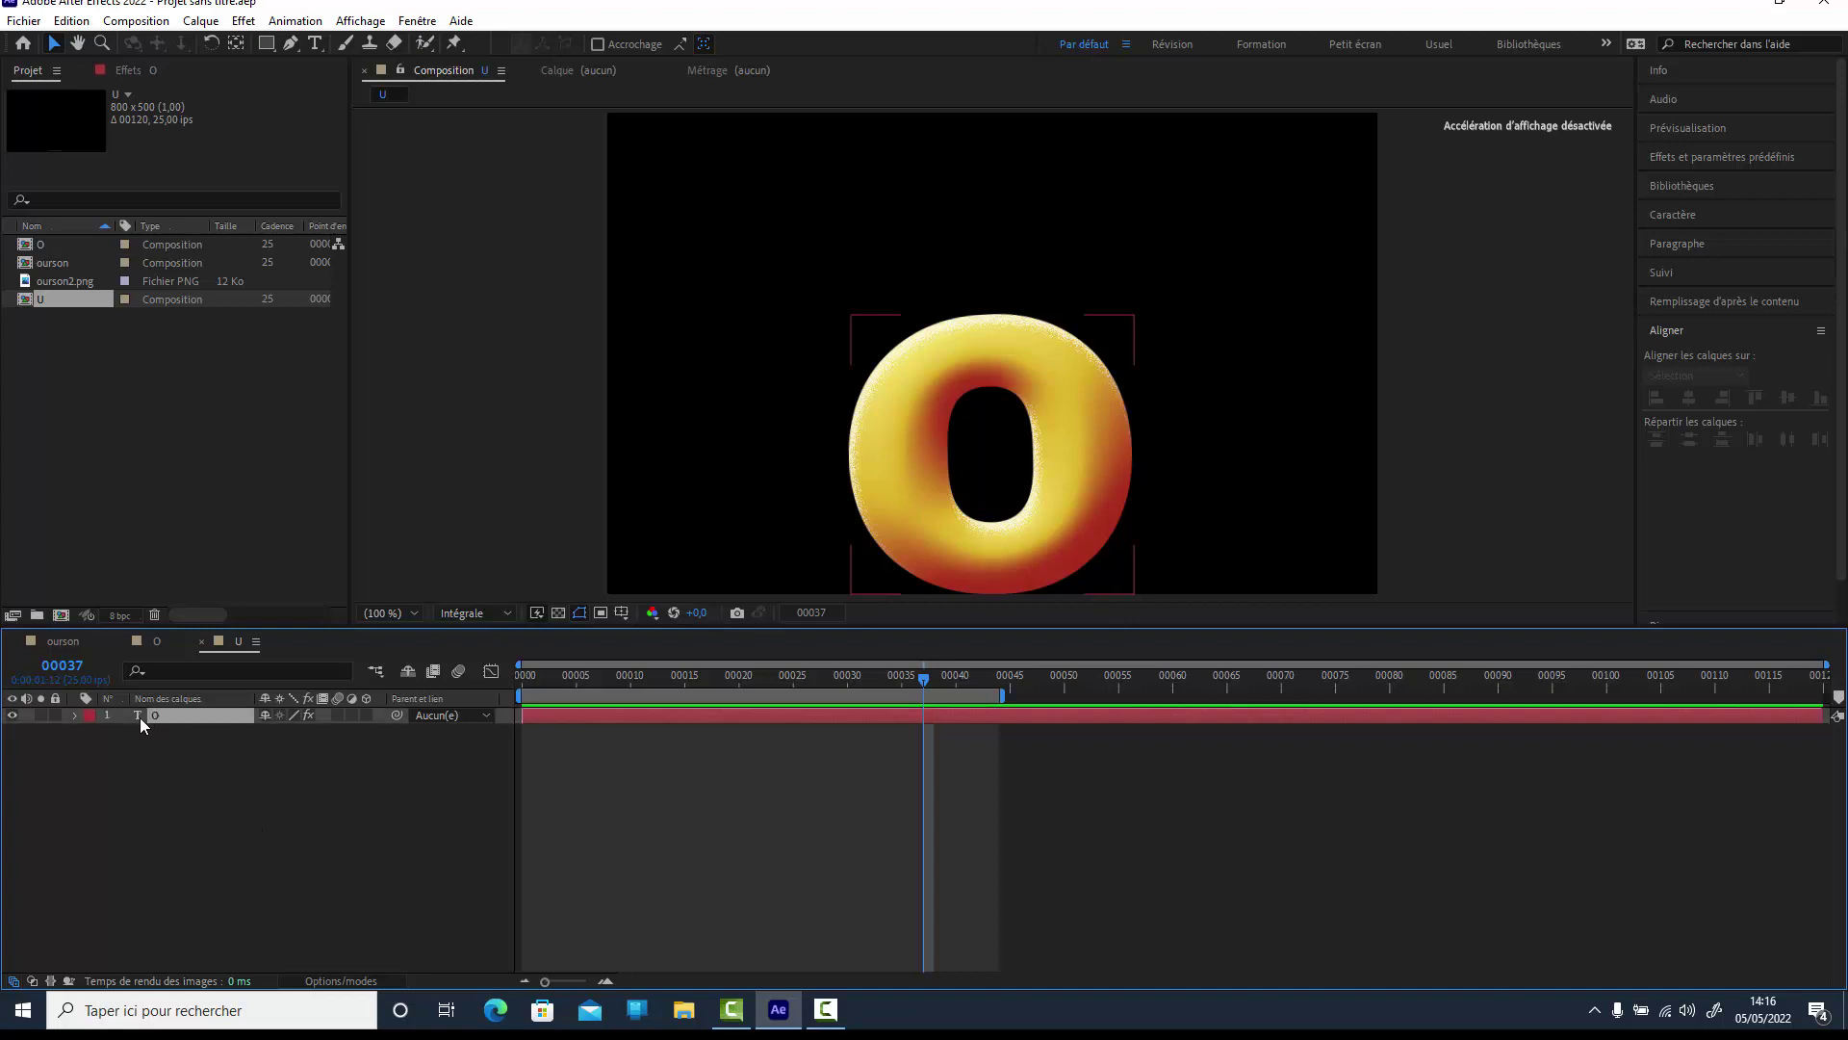
double_click(136, 712)
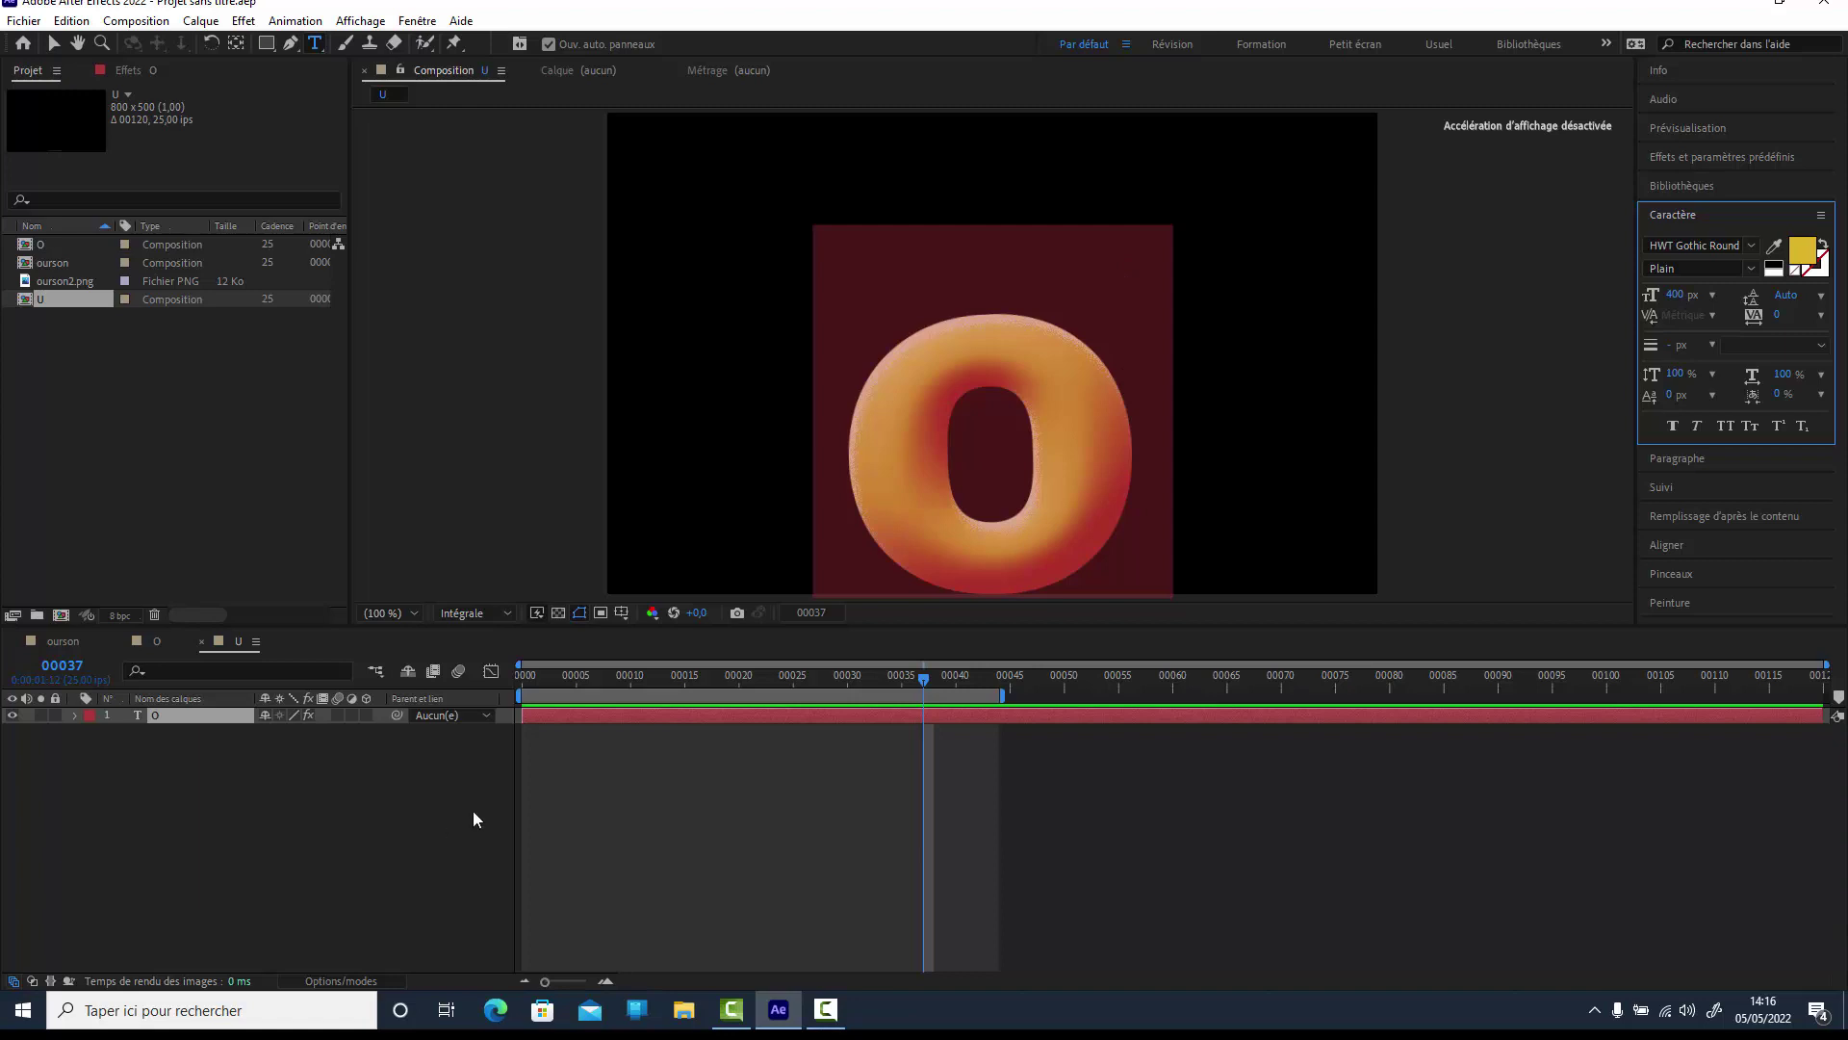
type("U")
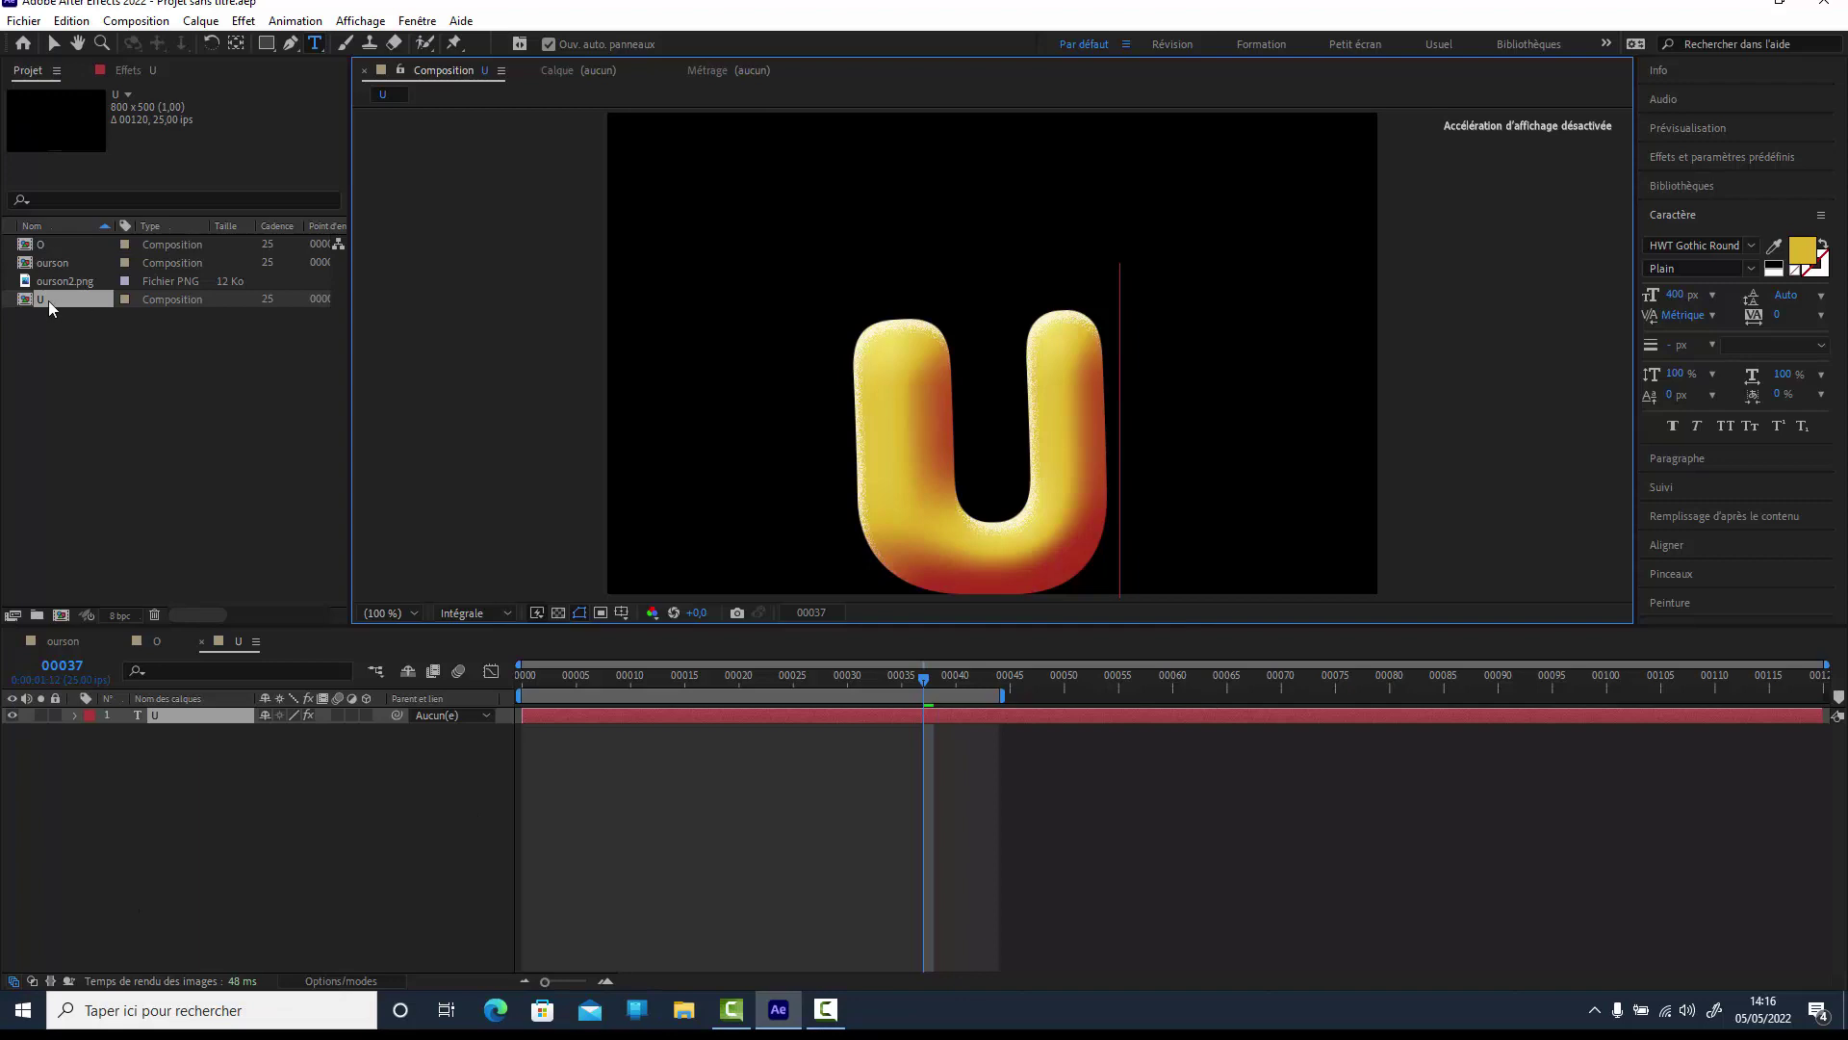
Duplicate the O composition and rename the copy R.
left_click(42, 245)
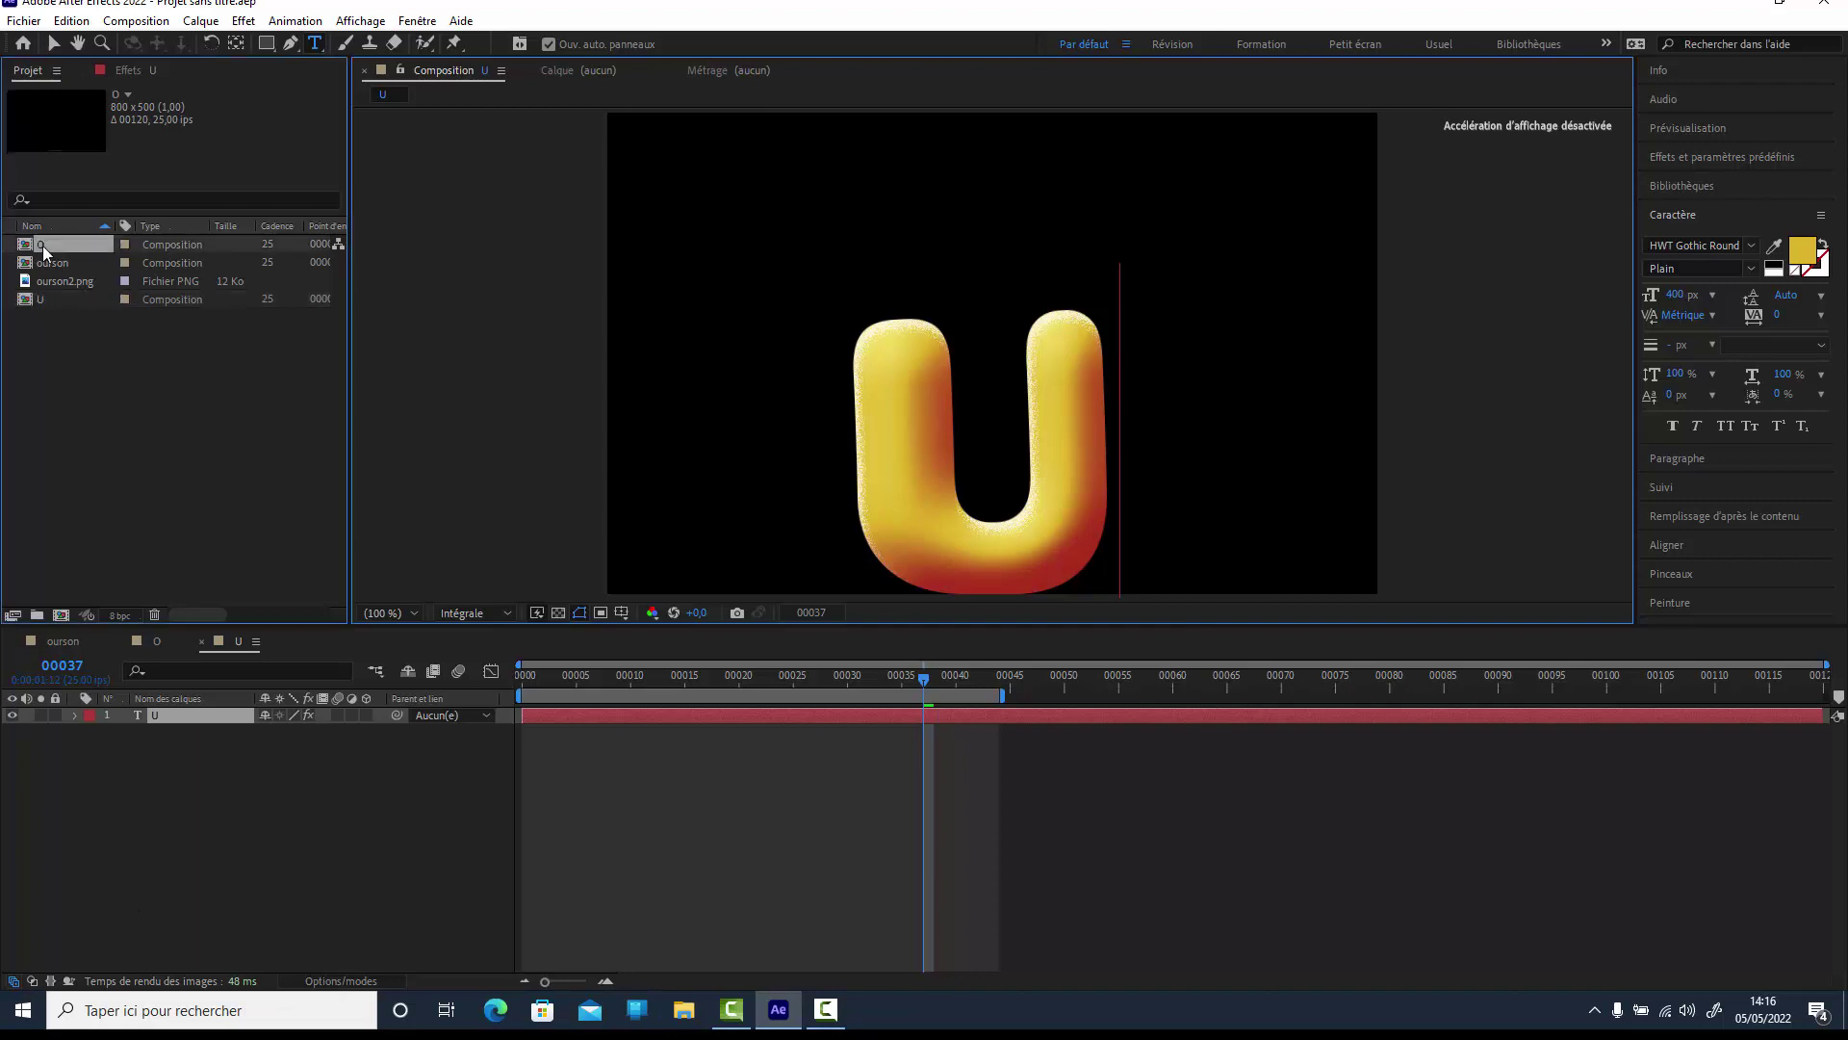
key("ctrl+d")
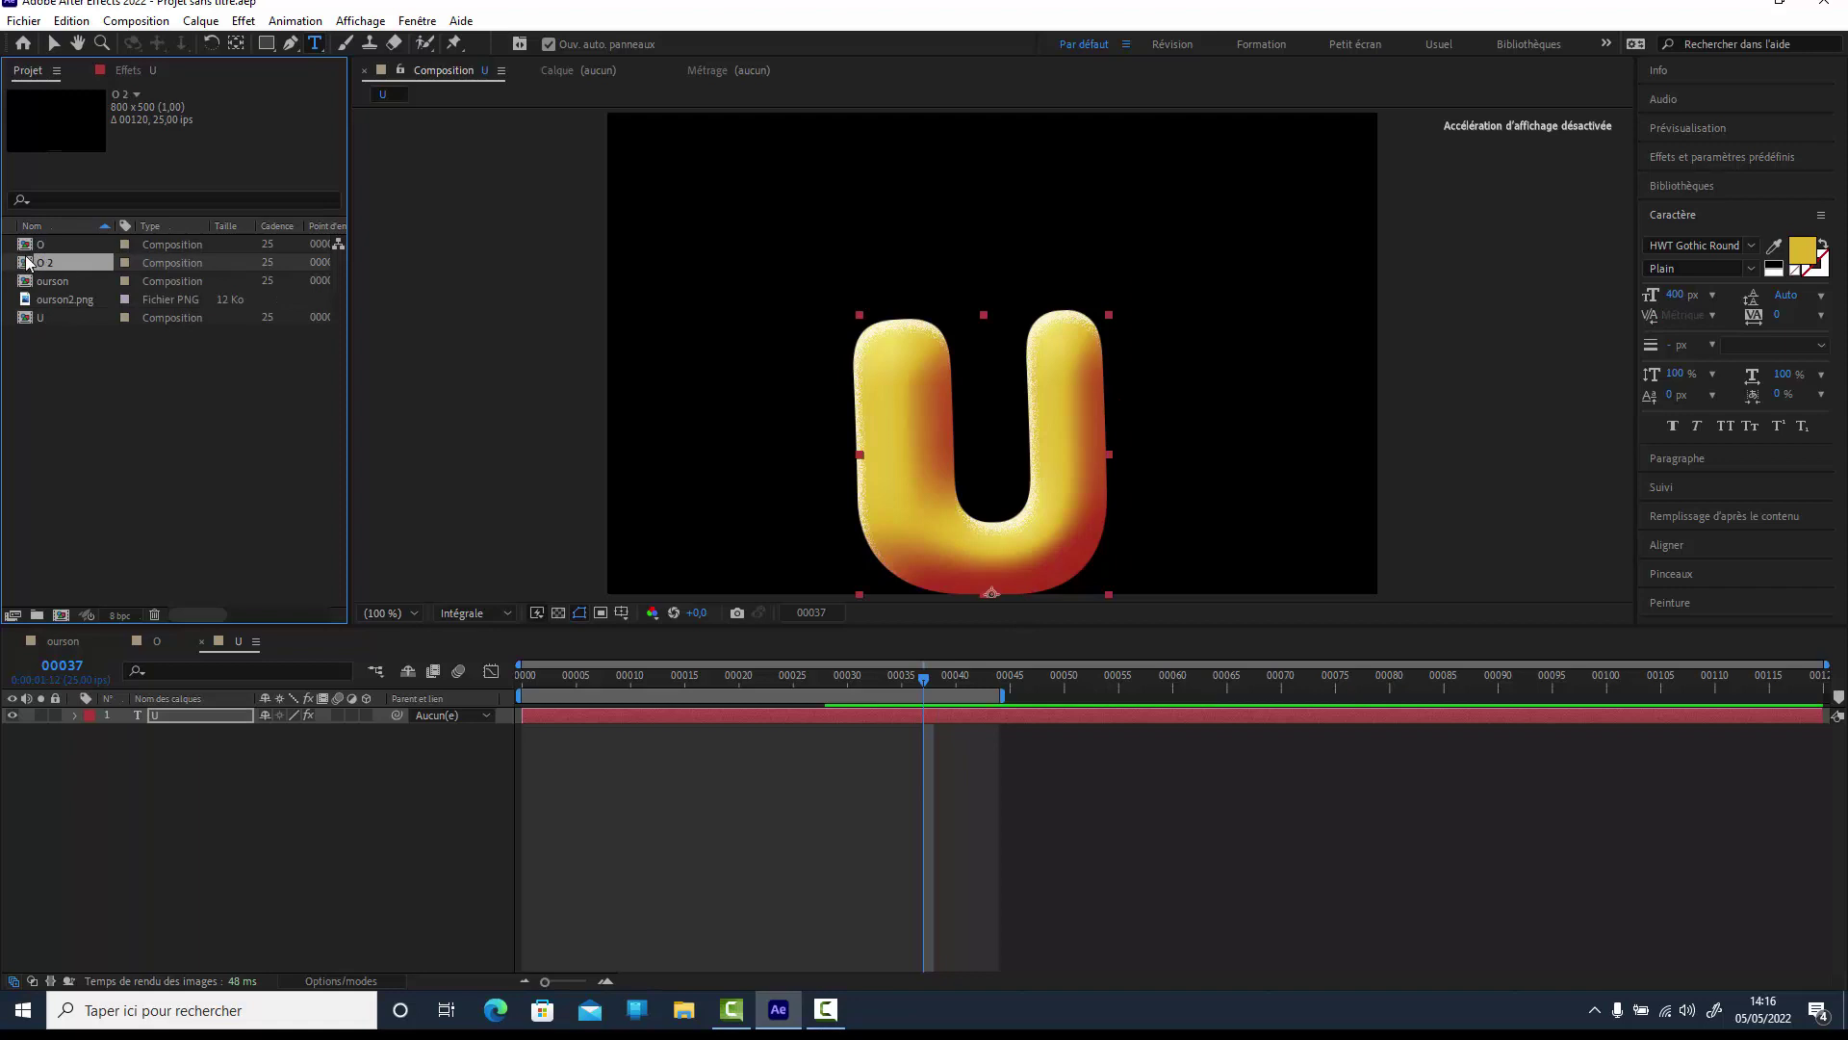
right_click(26, 261)
left_click(122, 570)
type("R")
left_click(135, 556)
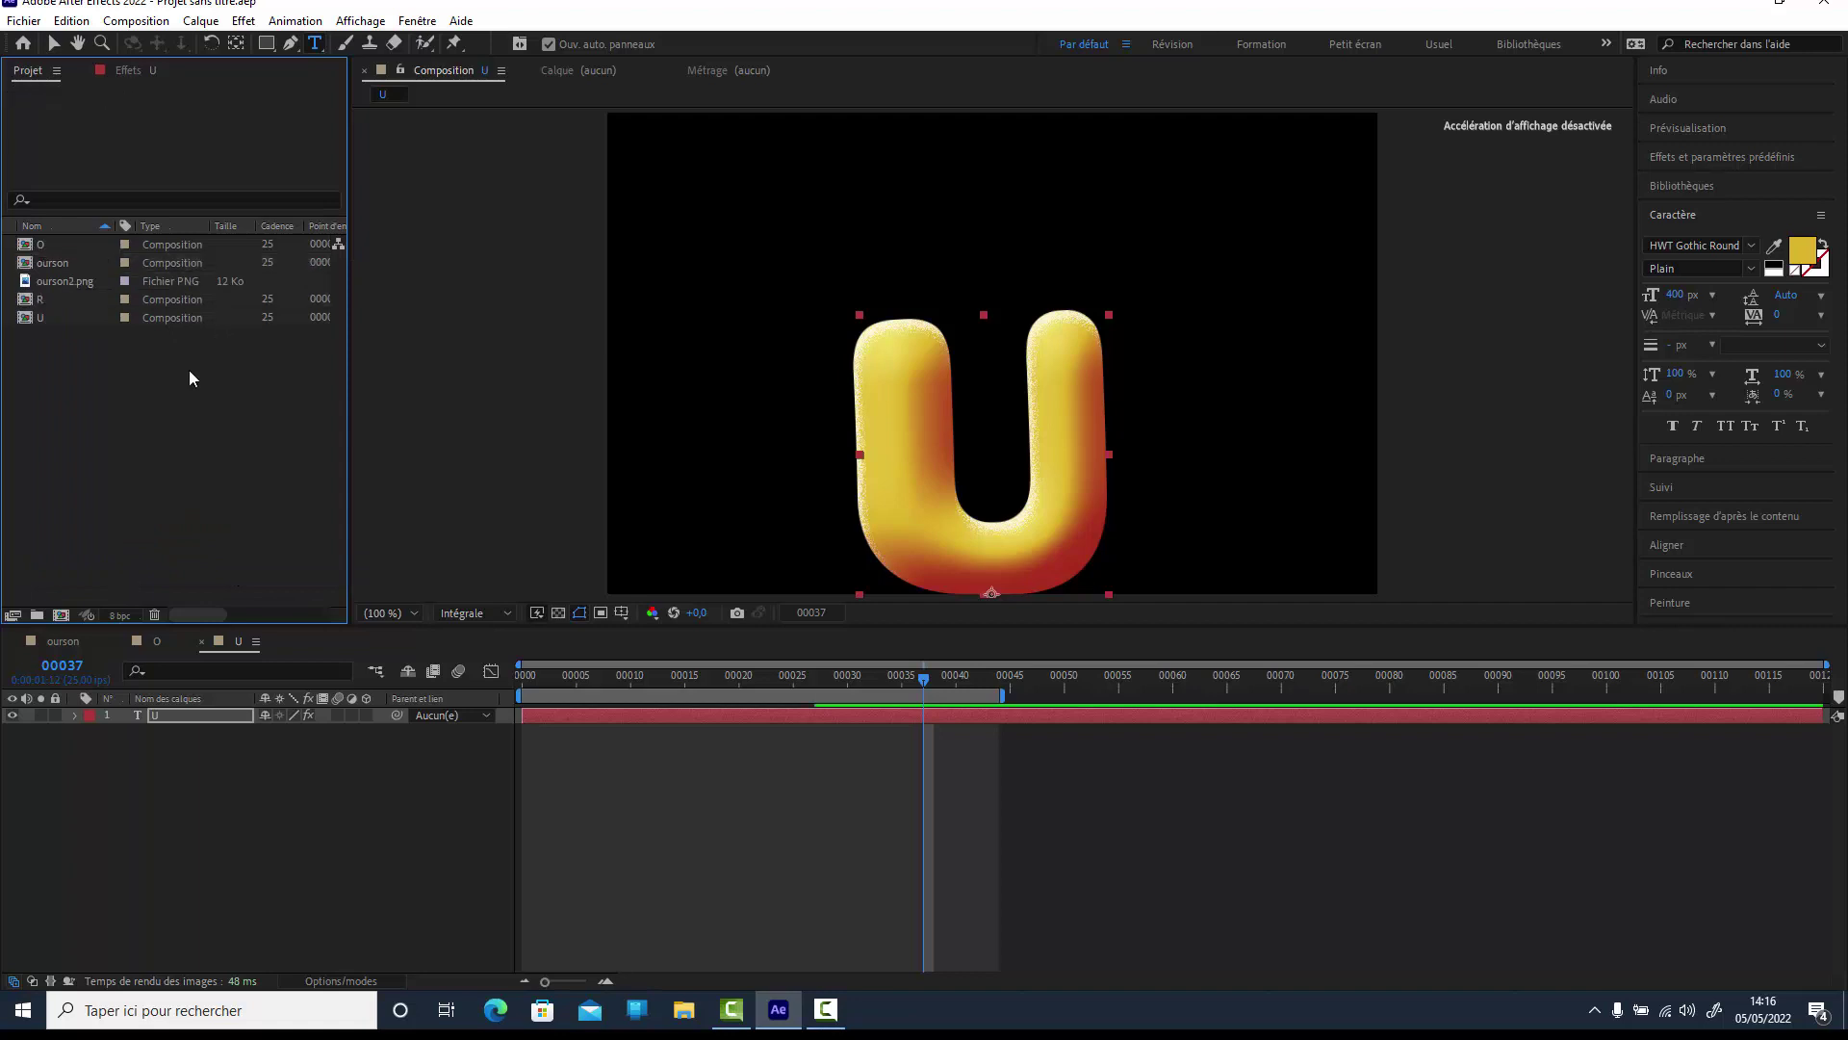
Open the R composition and retype its letter to R.
double_click(21, 301)
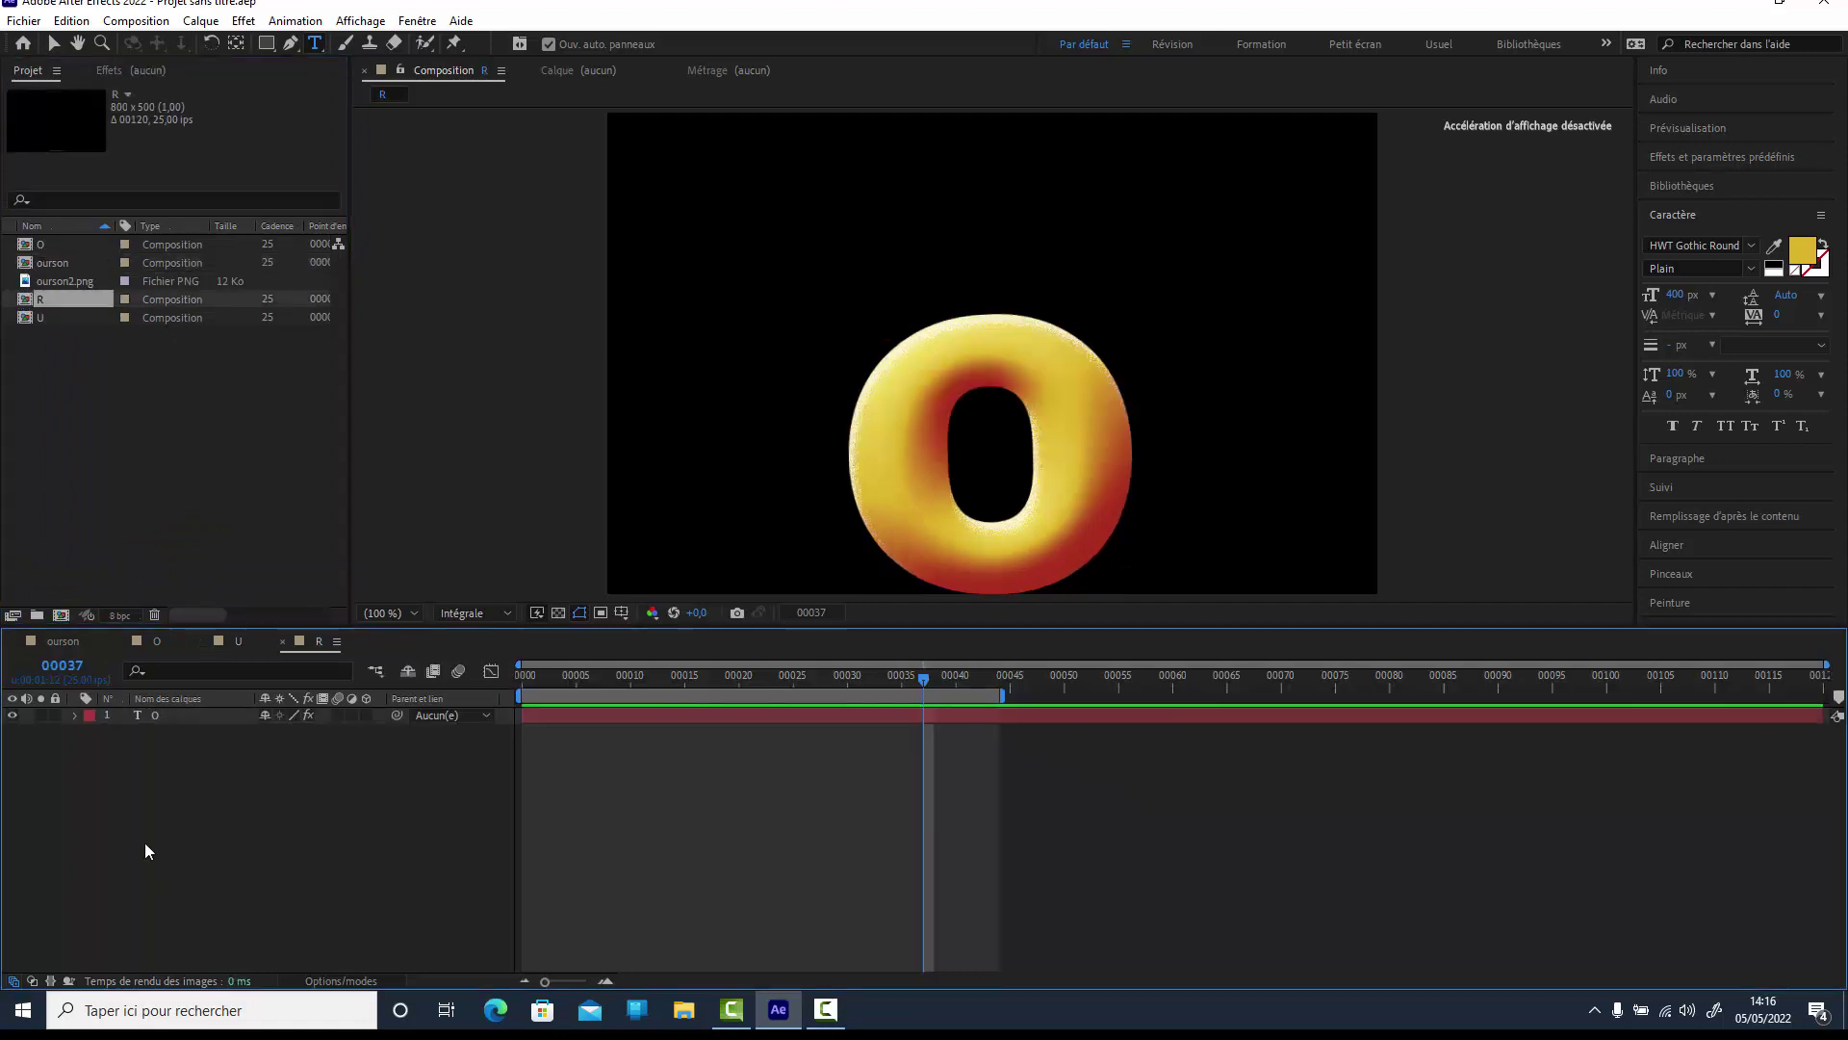
double_click(137, 713)
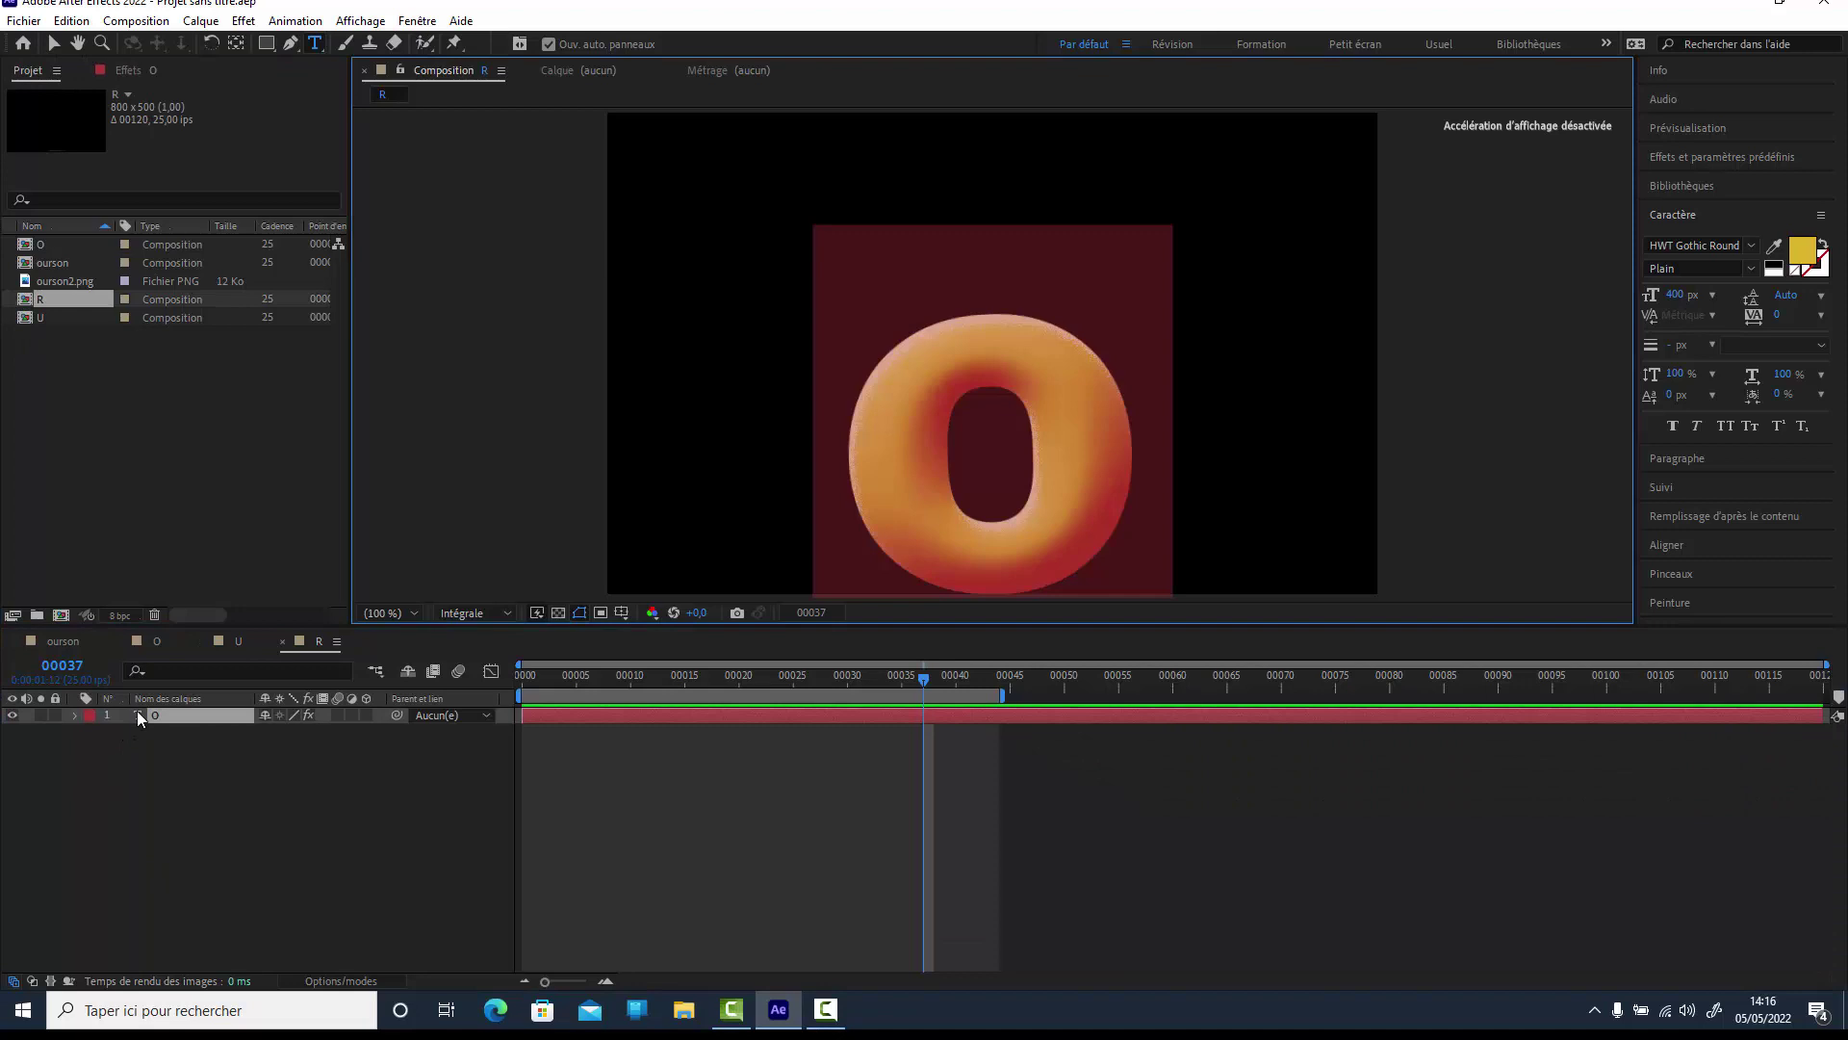
type("R")
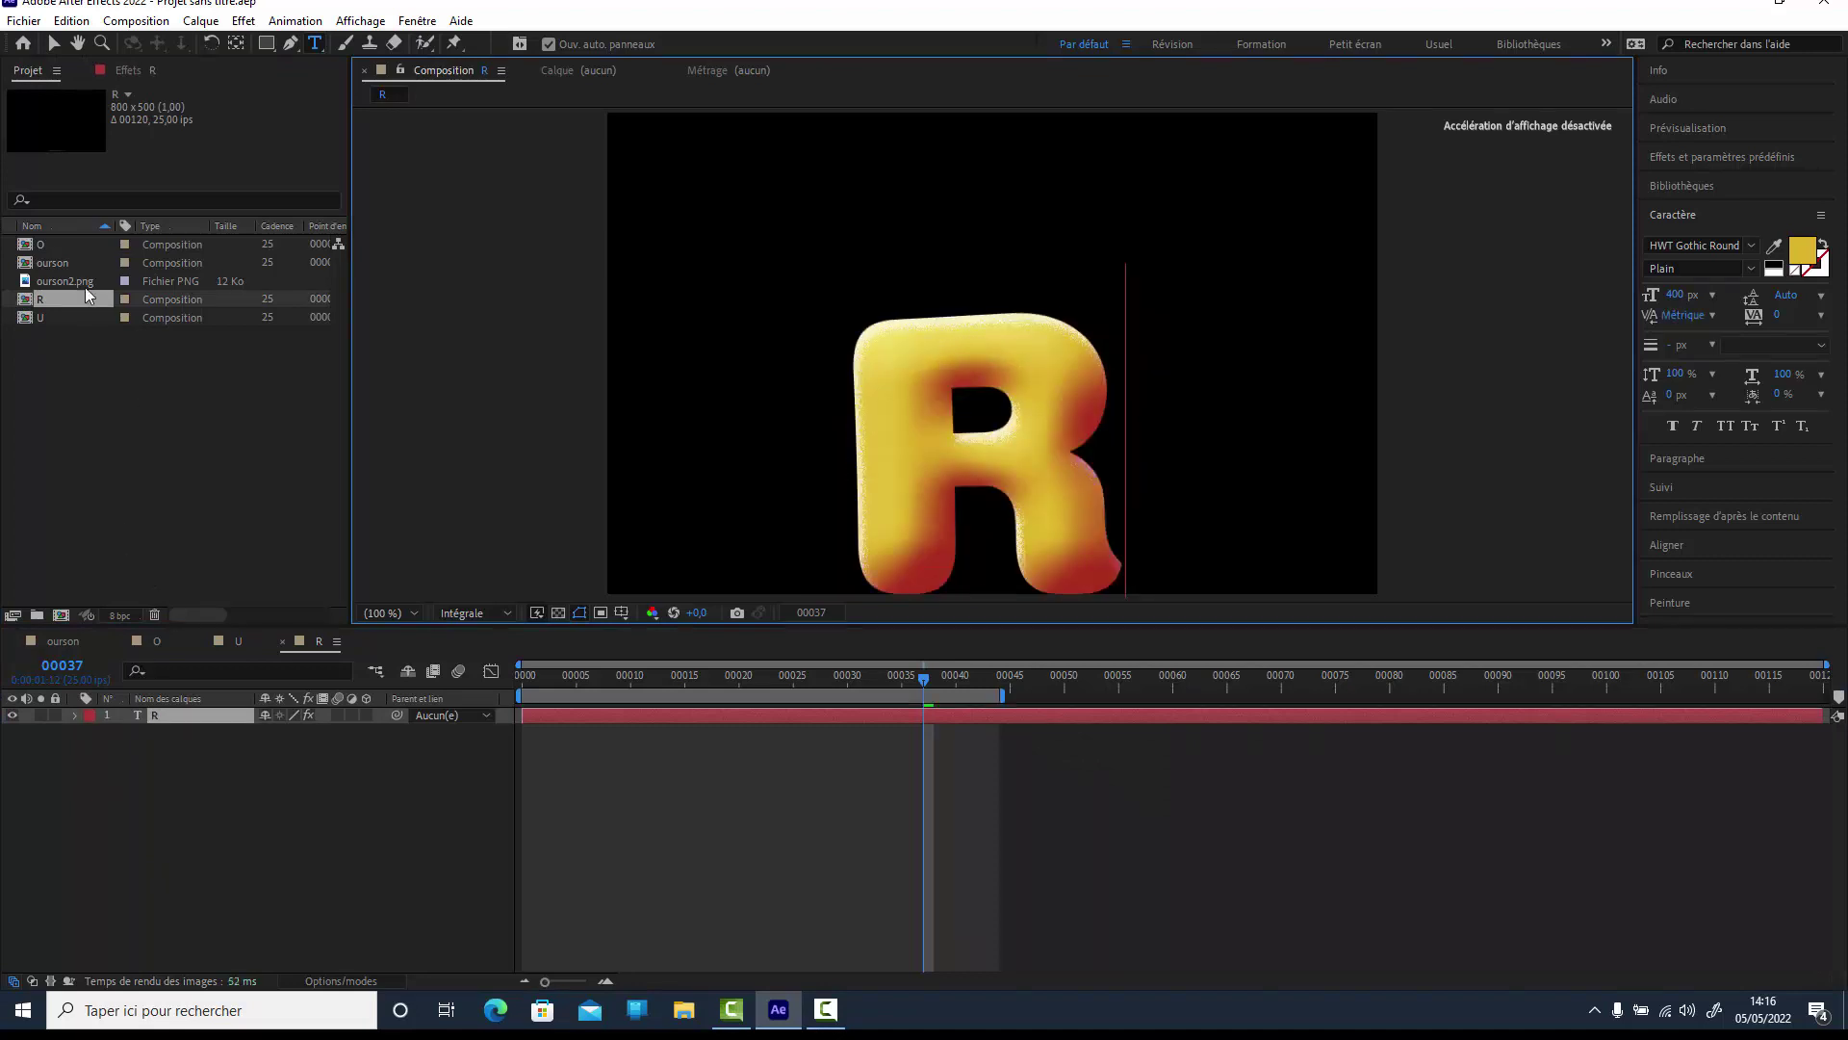
Duplicate the O composition and rename the copy S.
left_click(55, 245)
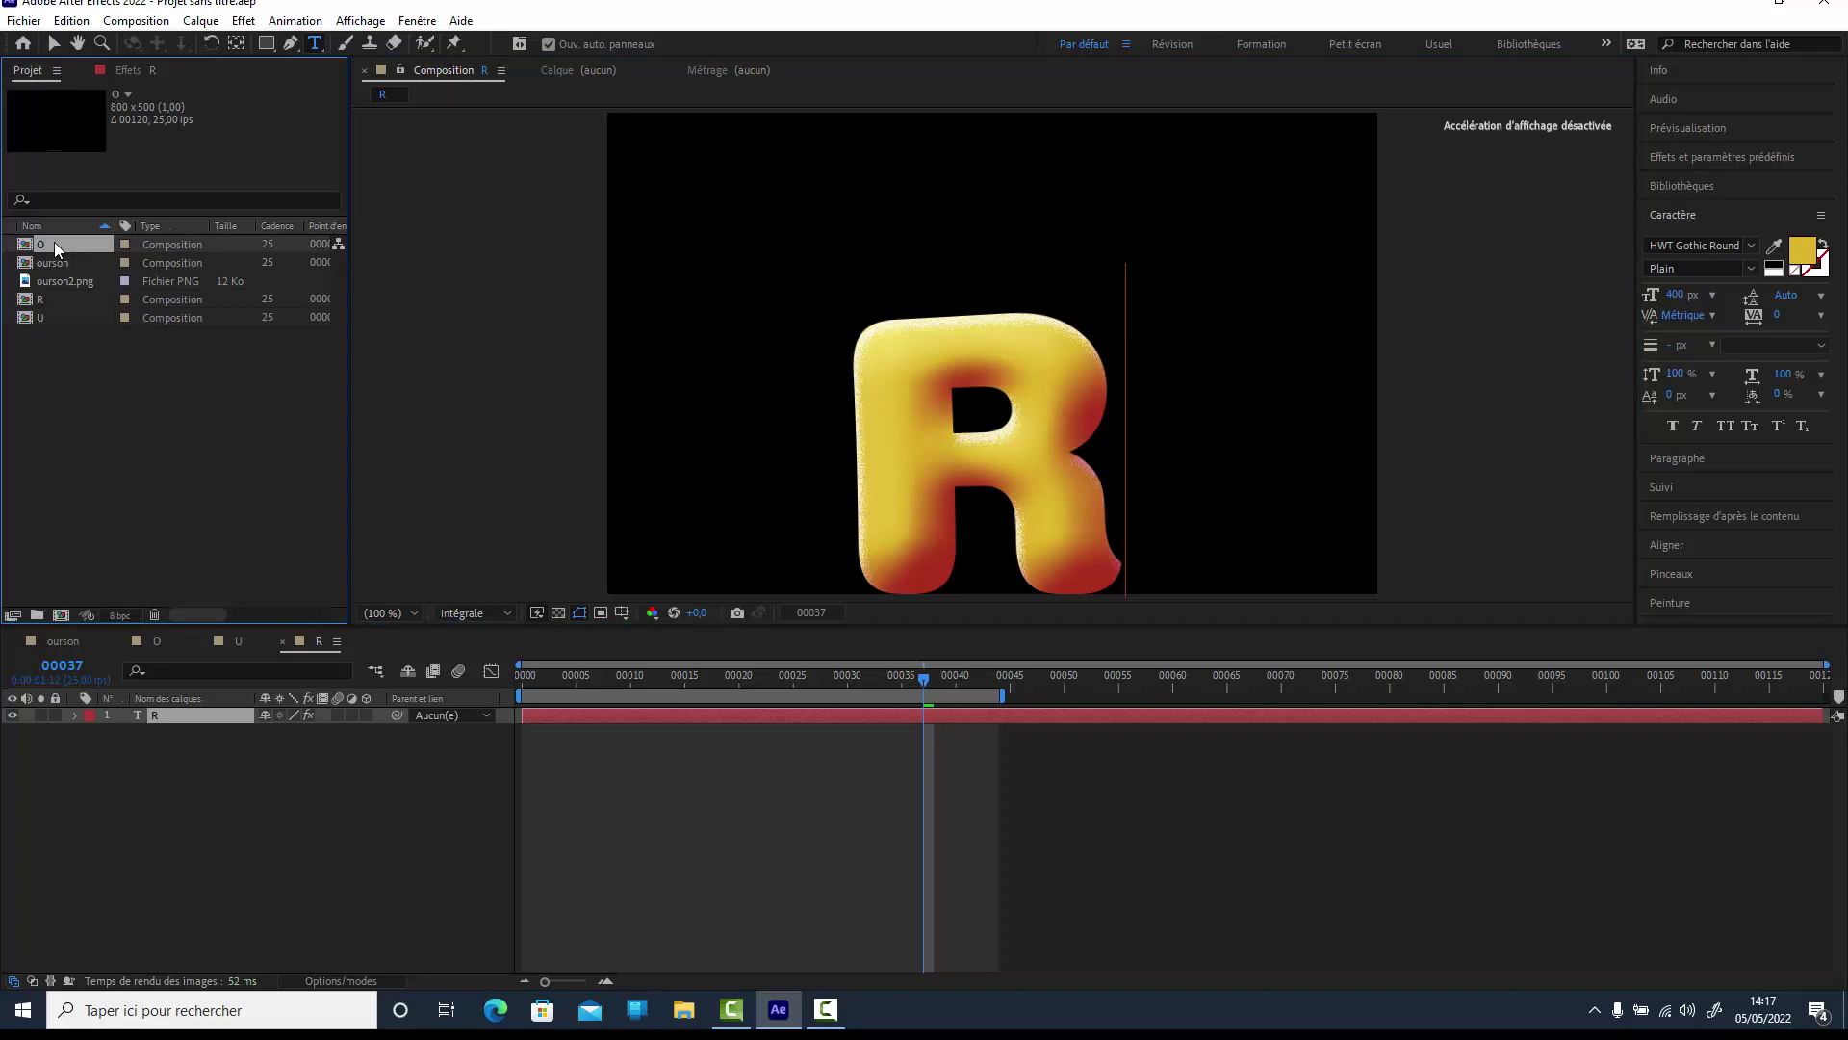
key("ctrl+d")
right_click(50, 266)
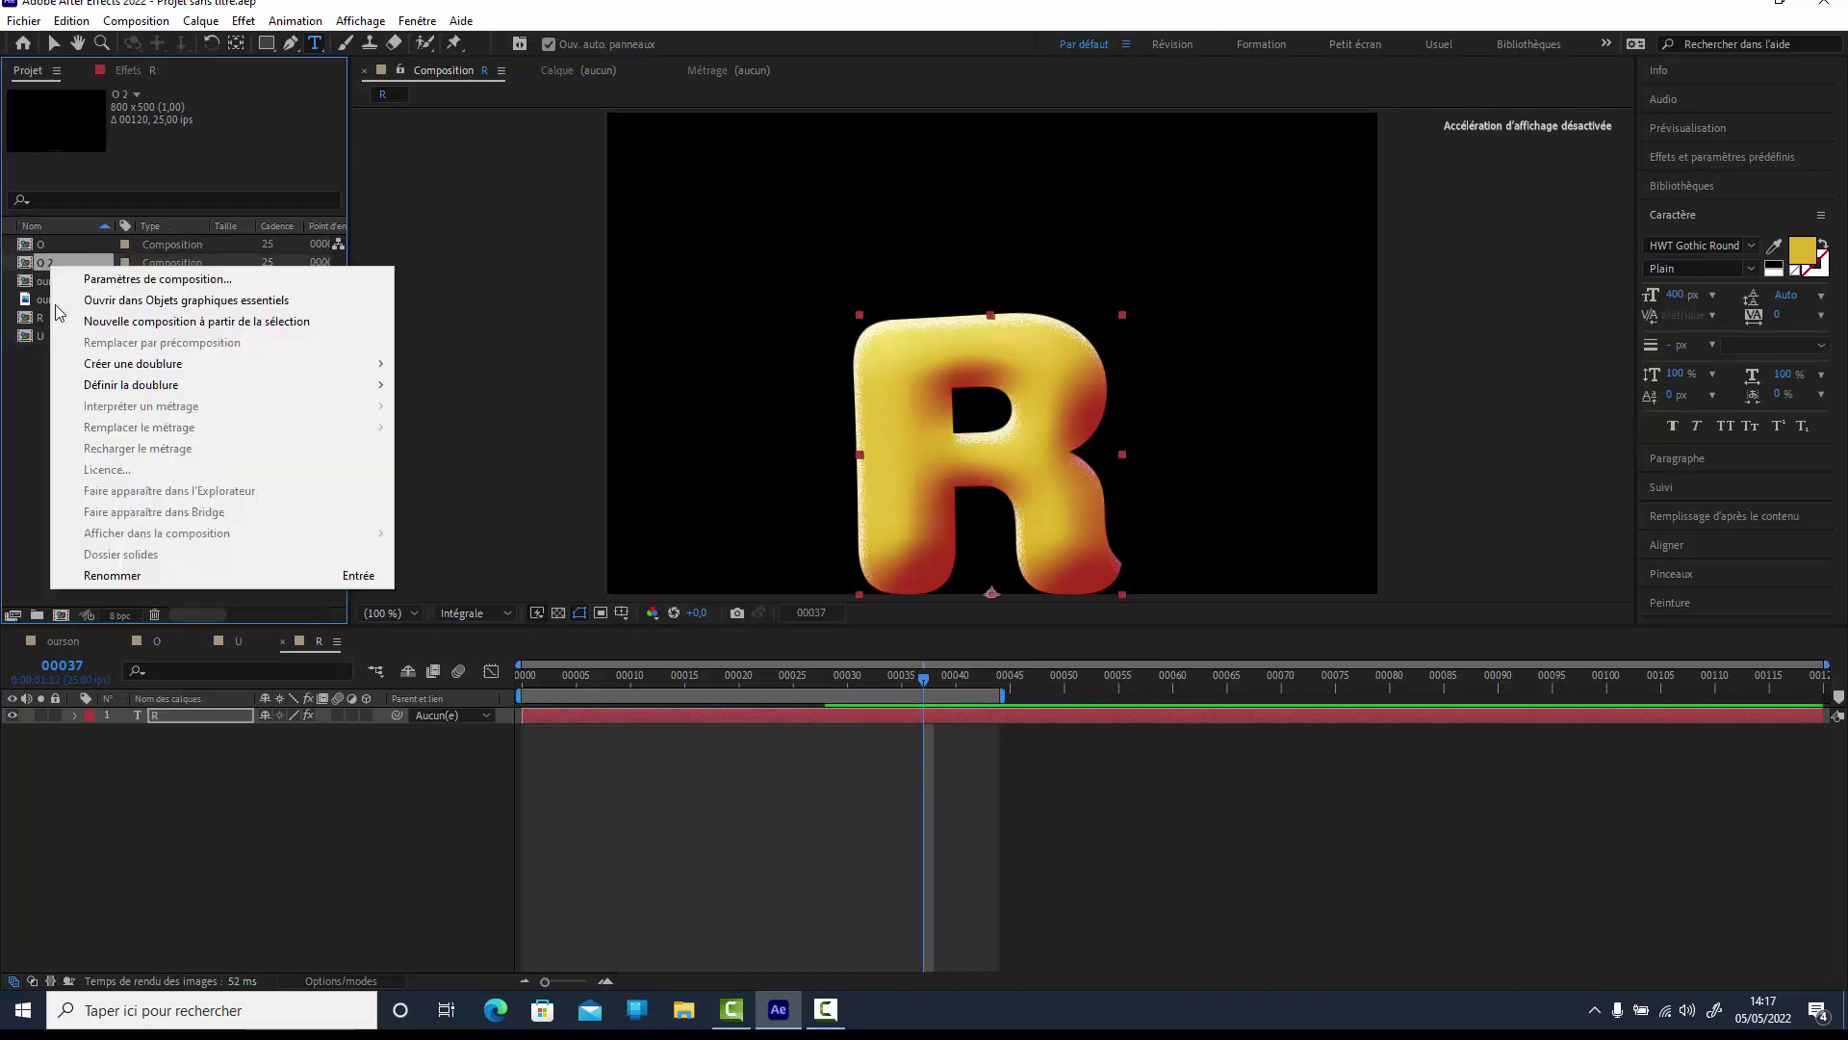
left_click(119, 573)
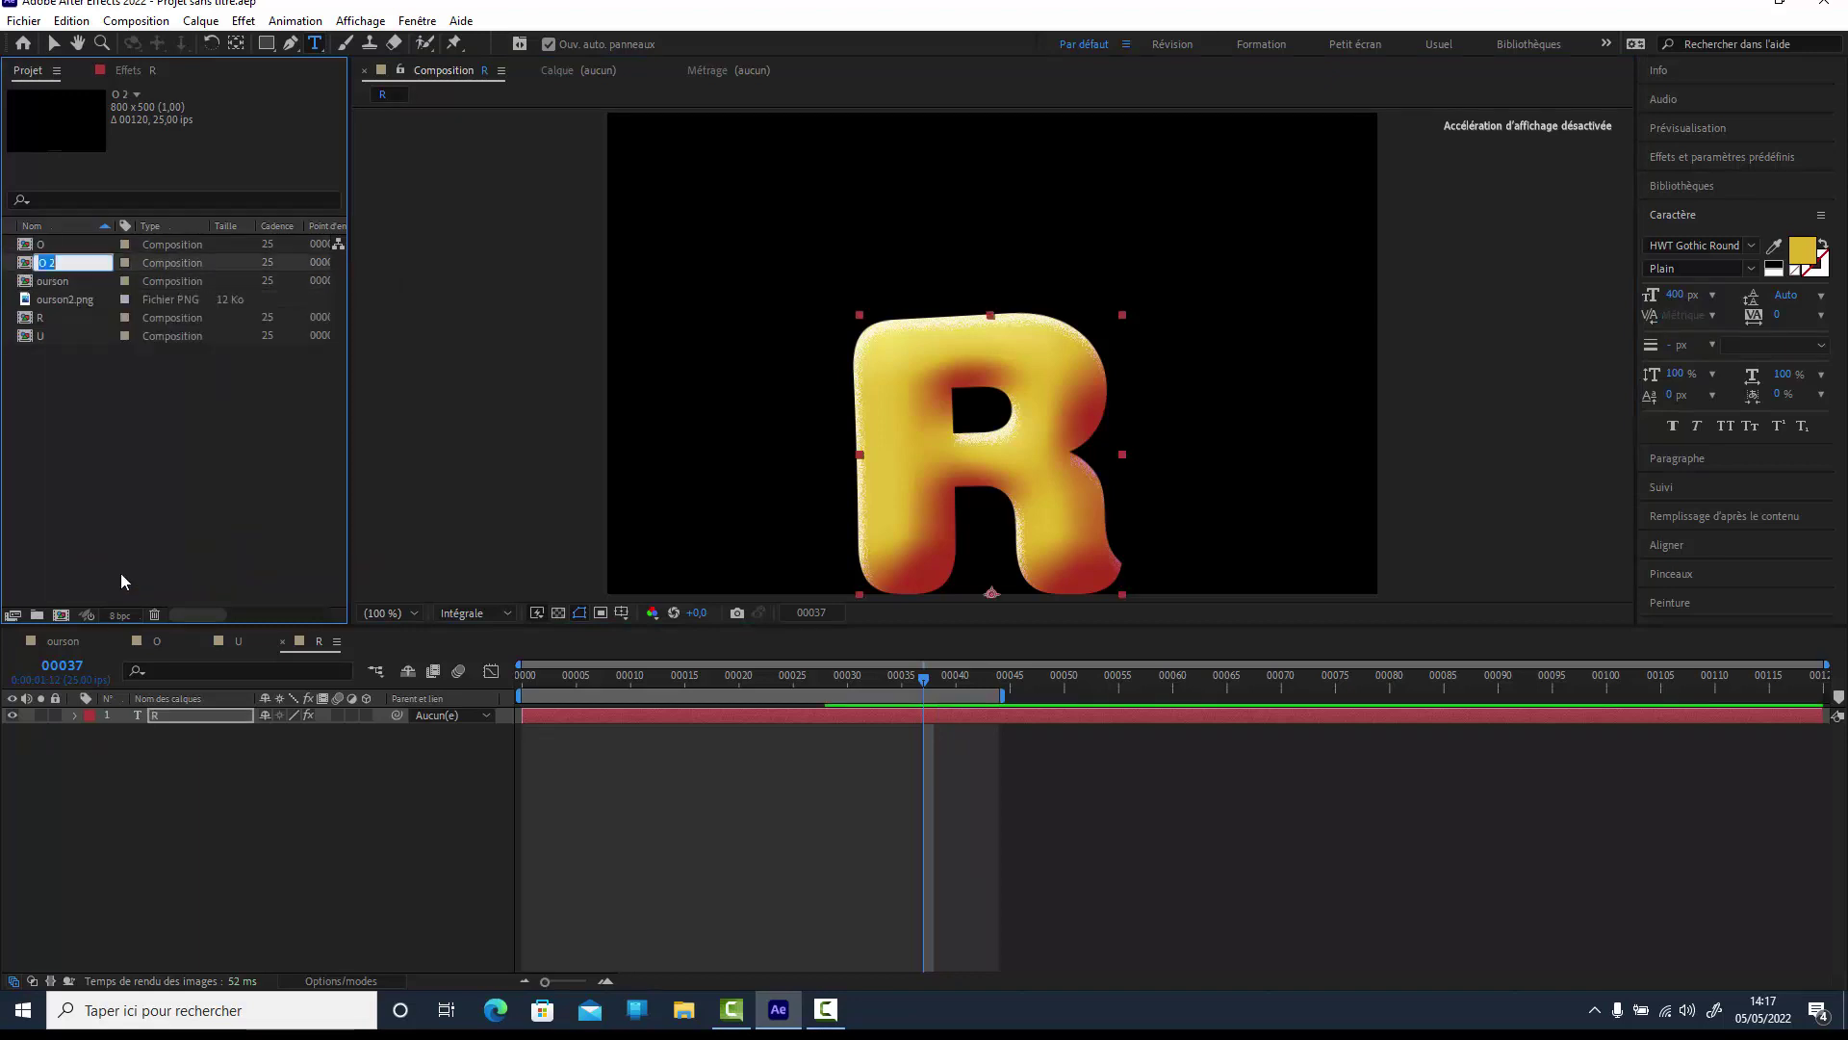
type("S")
left_click(129, 436)
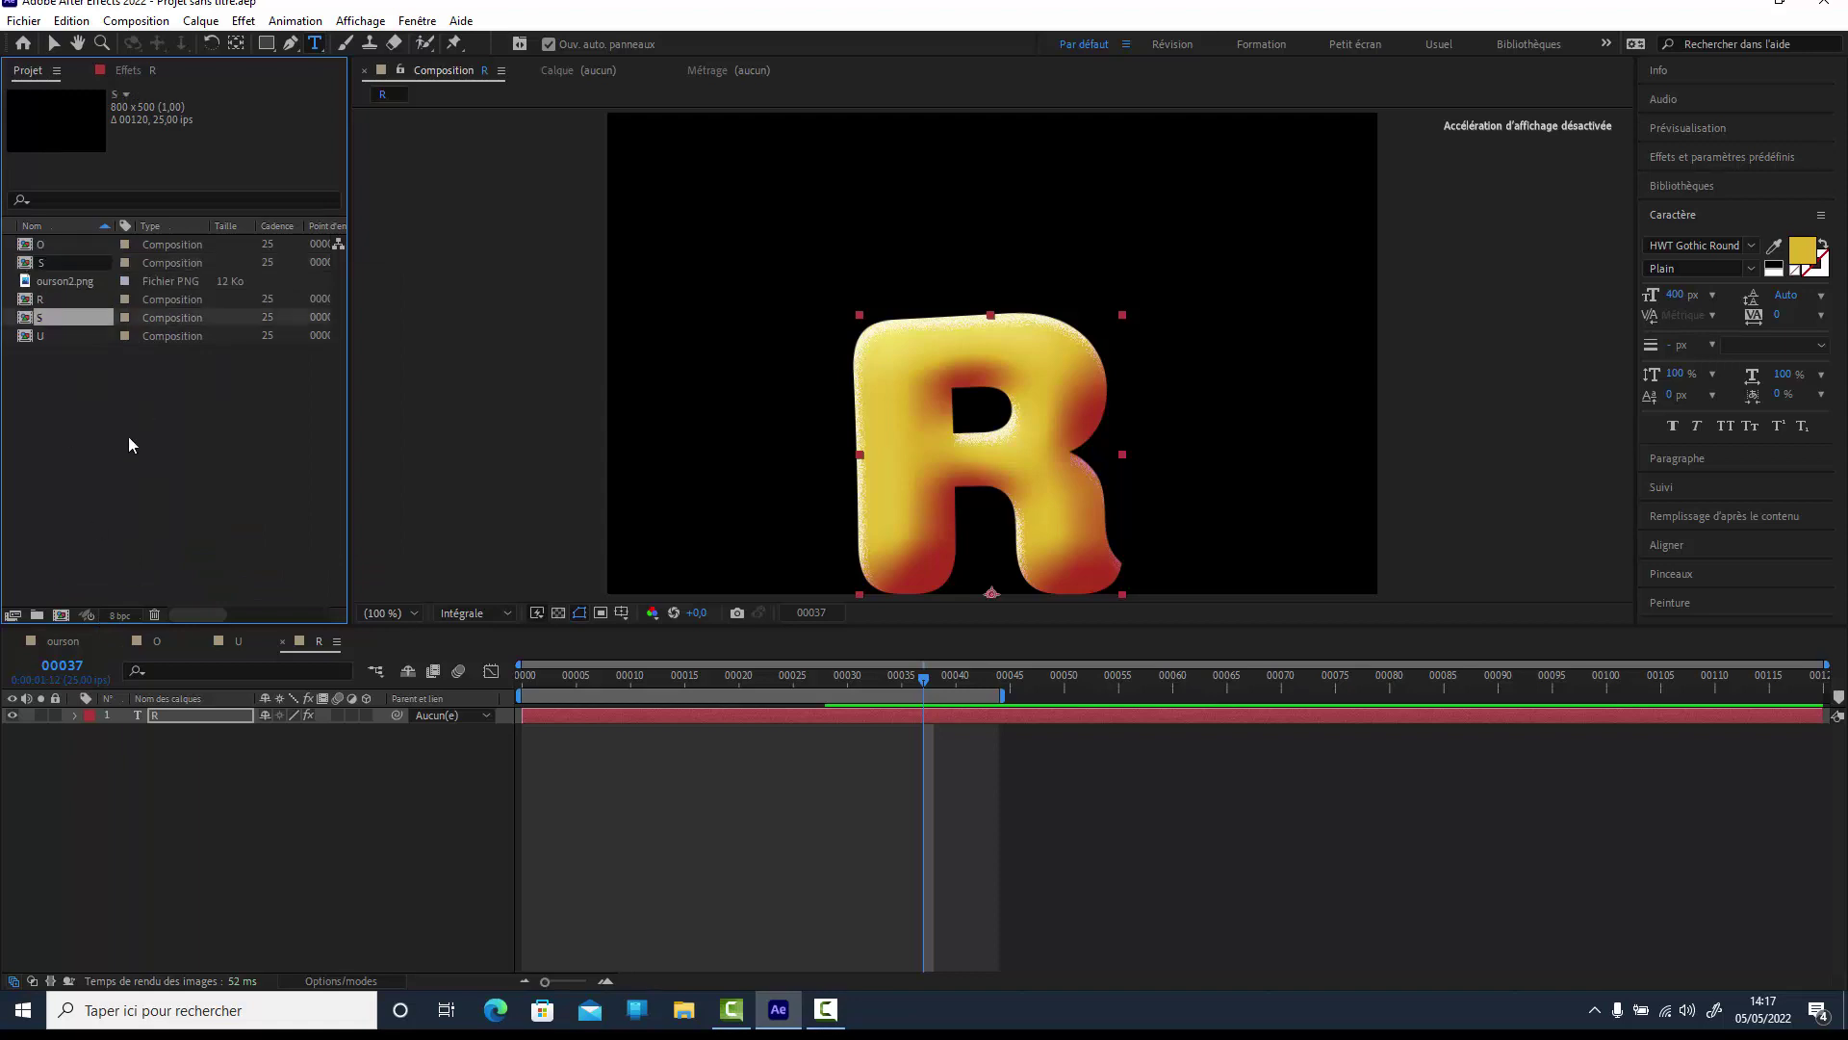
Open the S composition and retype its letter to S.
double_click(27, 317)
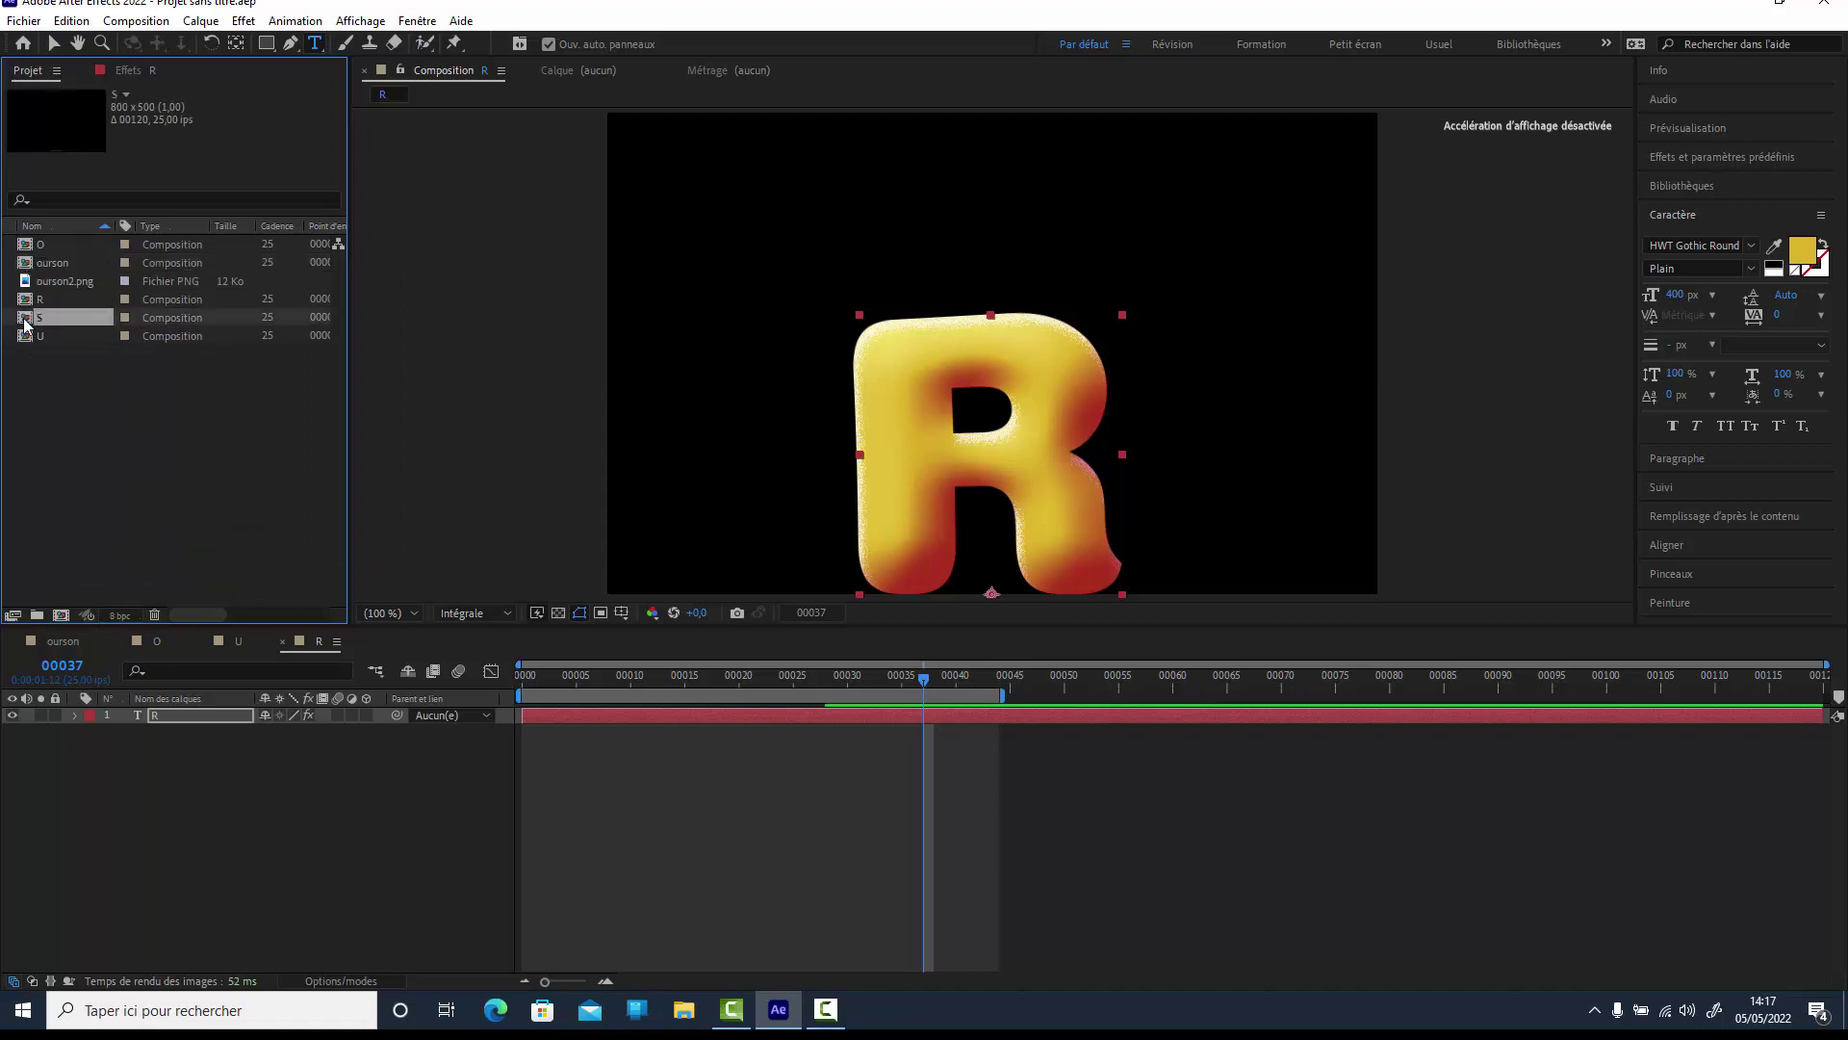
left_click(137, 714)
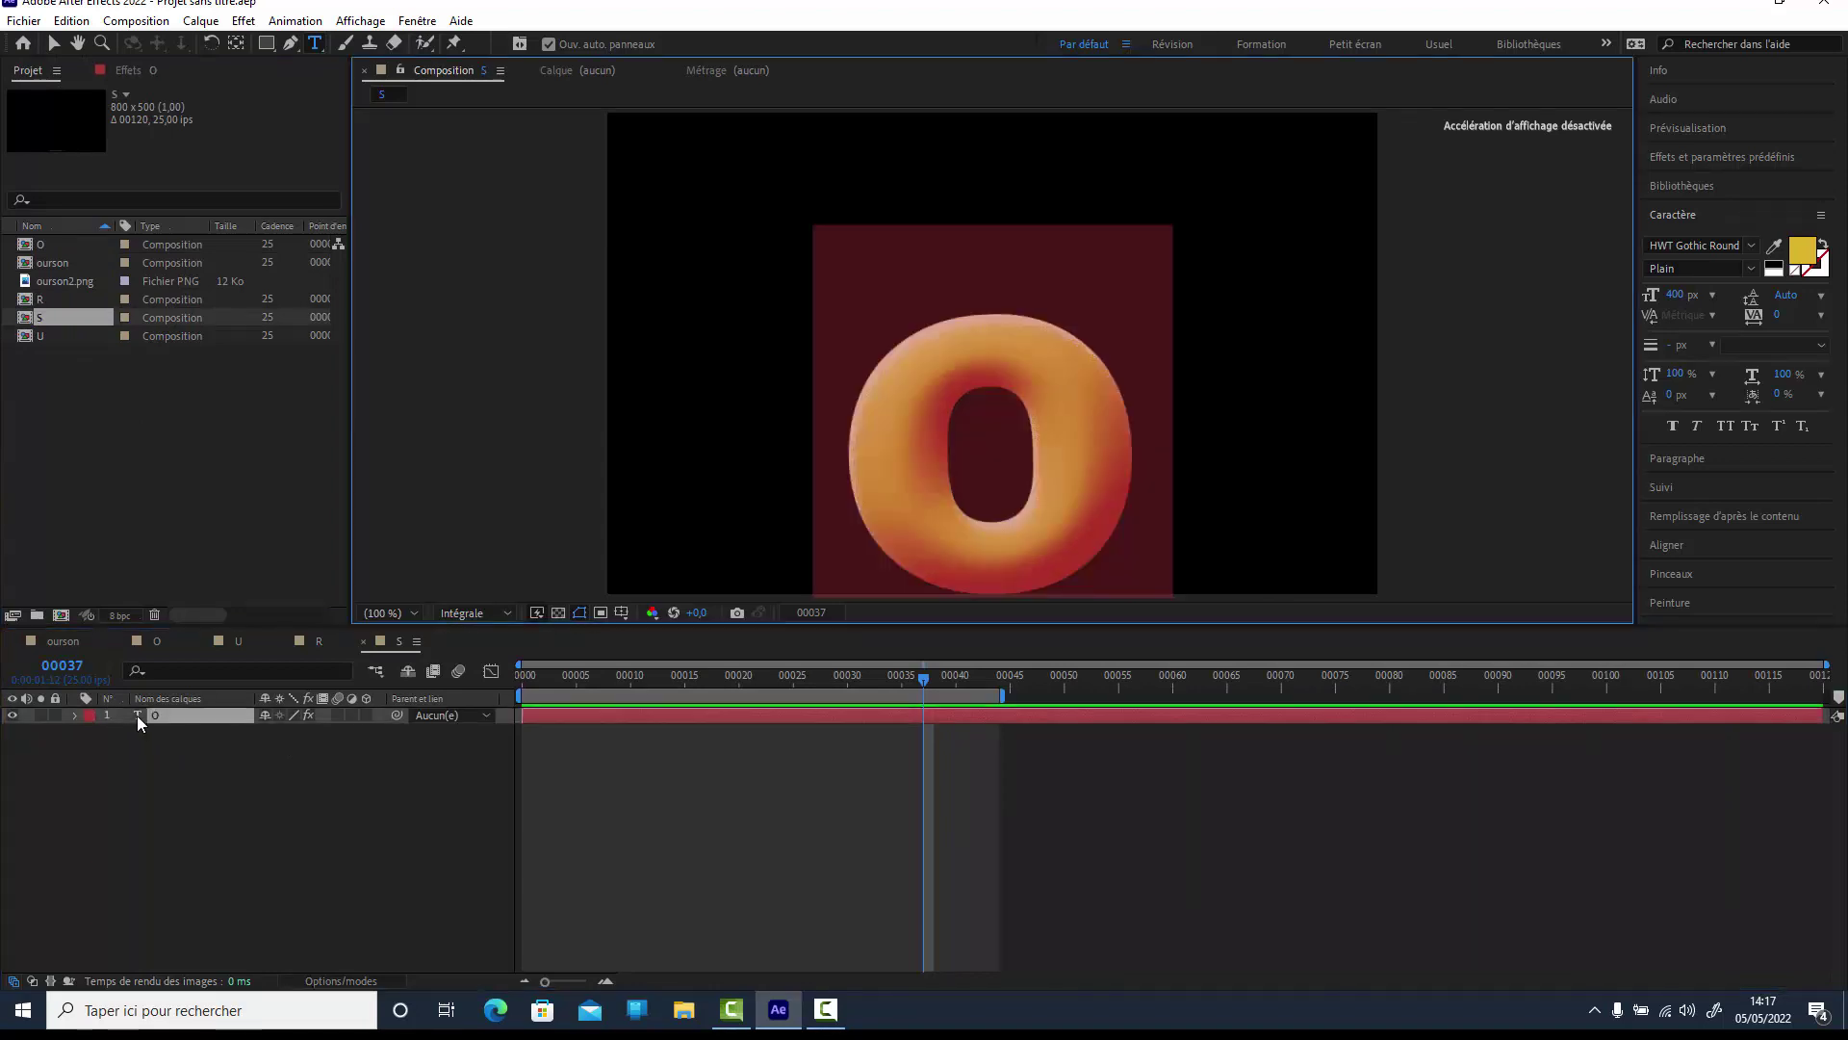
type("S")
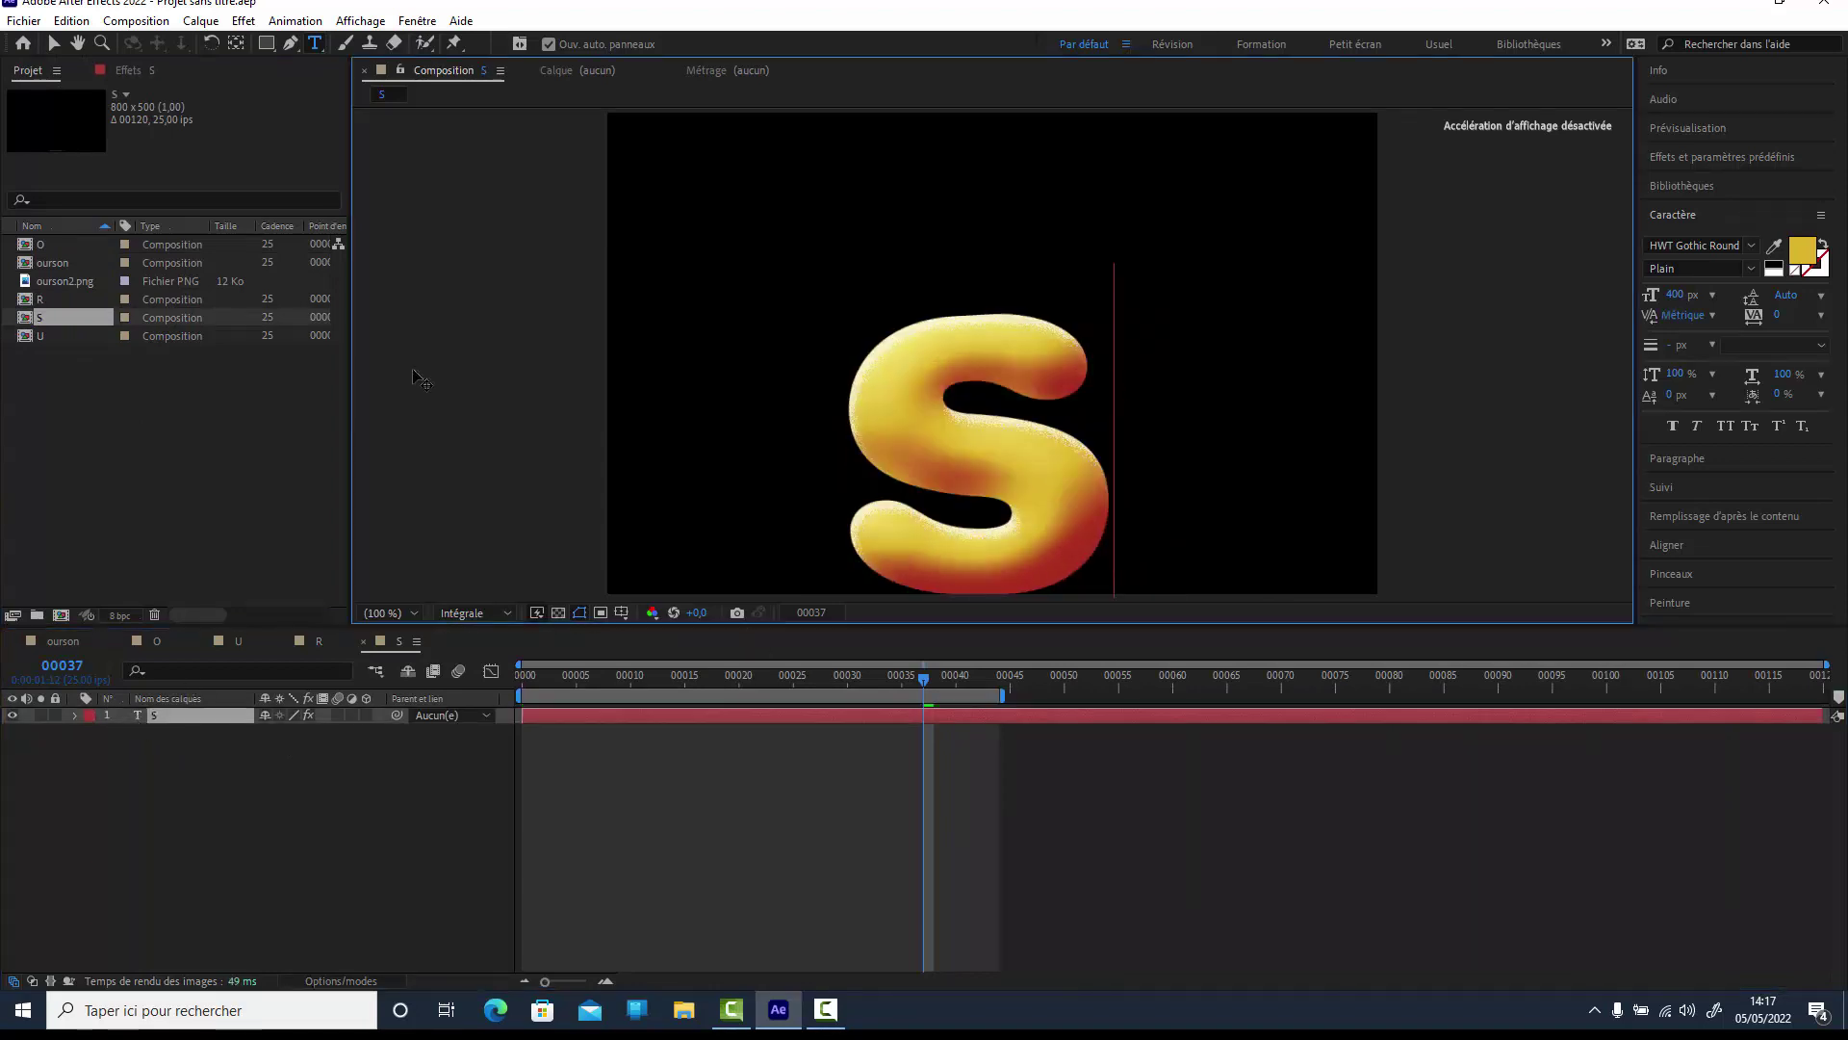
Duplicate O again, abandon a mistaken rename, and name the O 3 copy N.
left_click(85, 252)
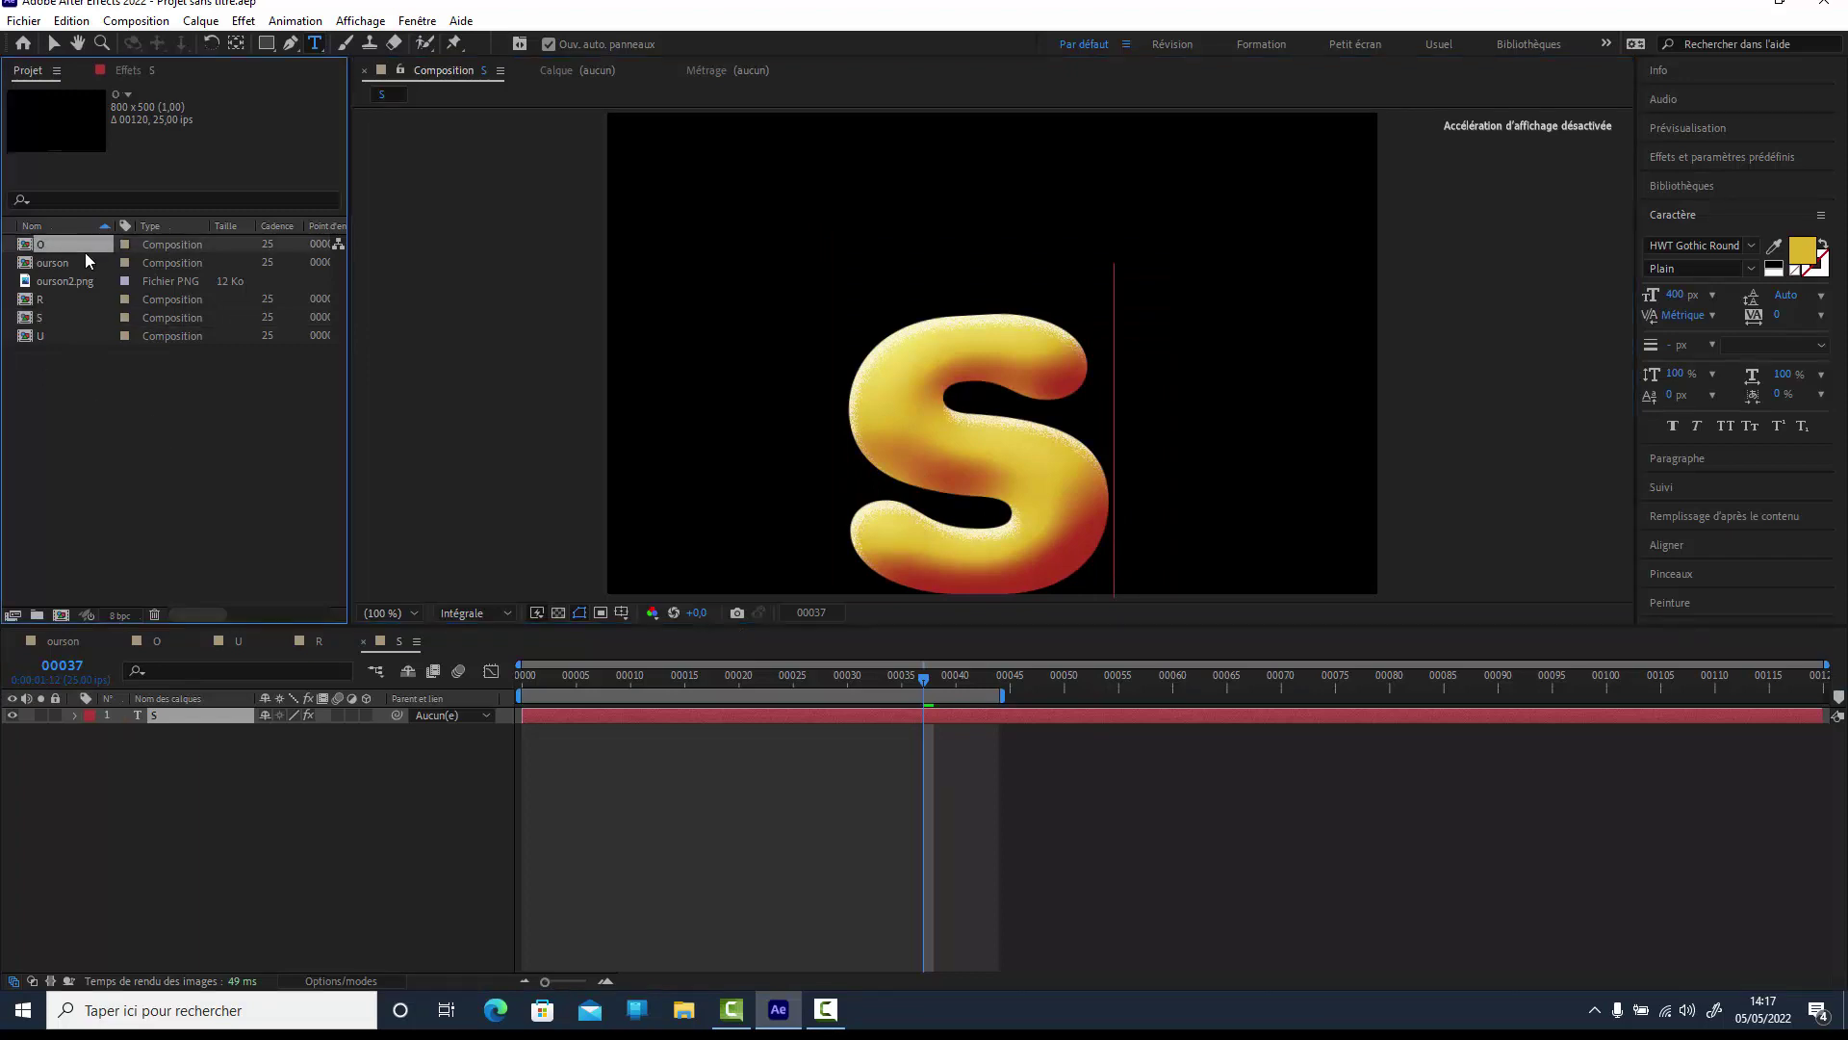
key("ctrl+d")
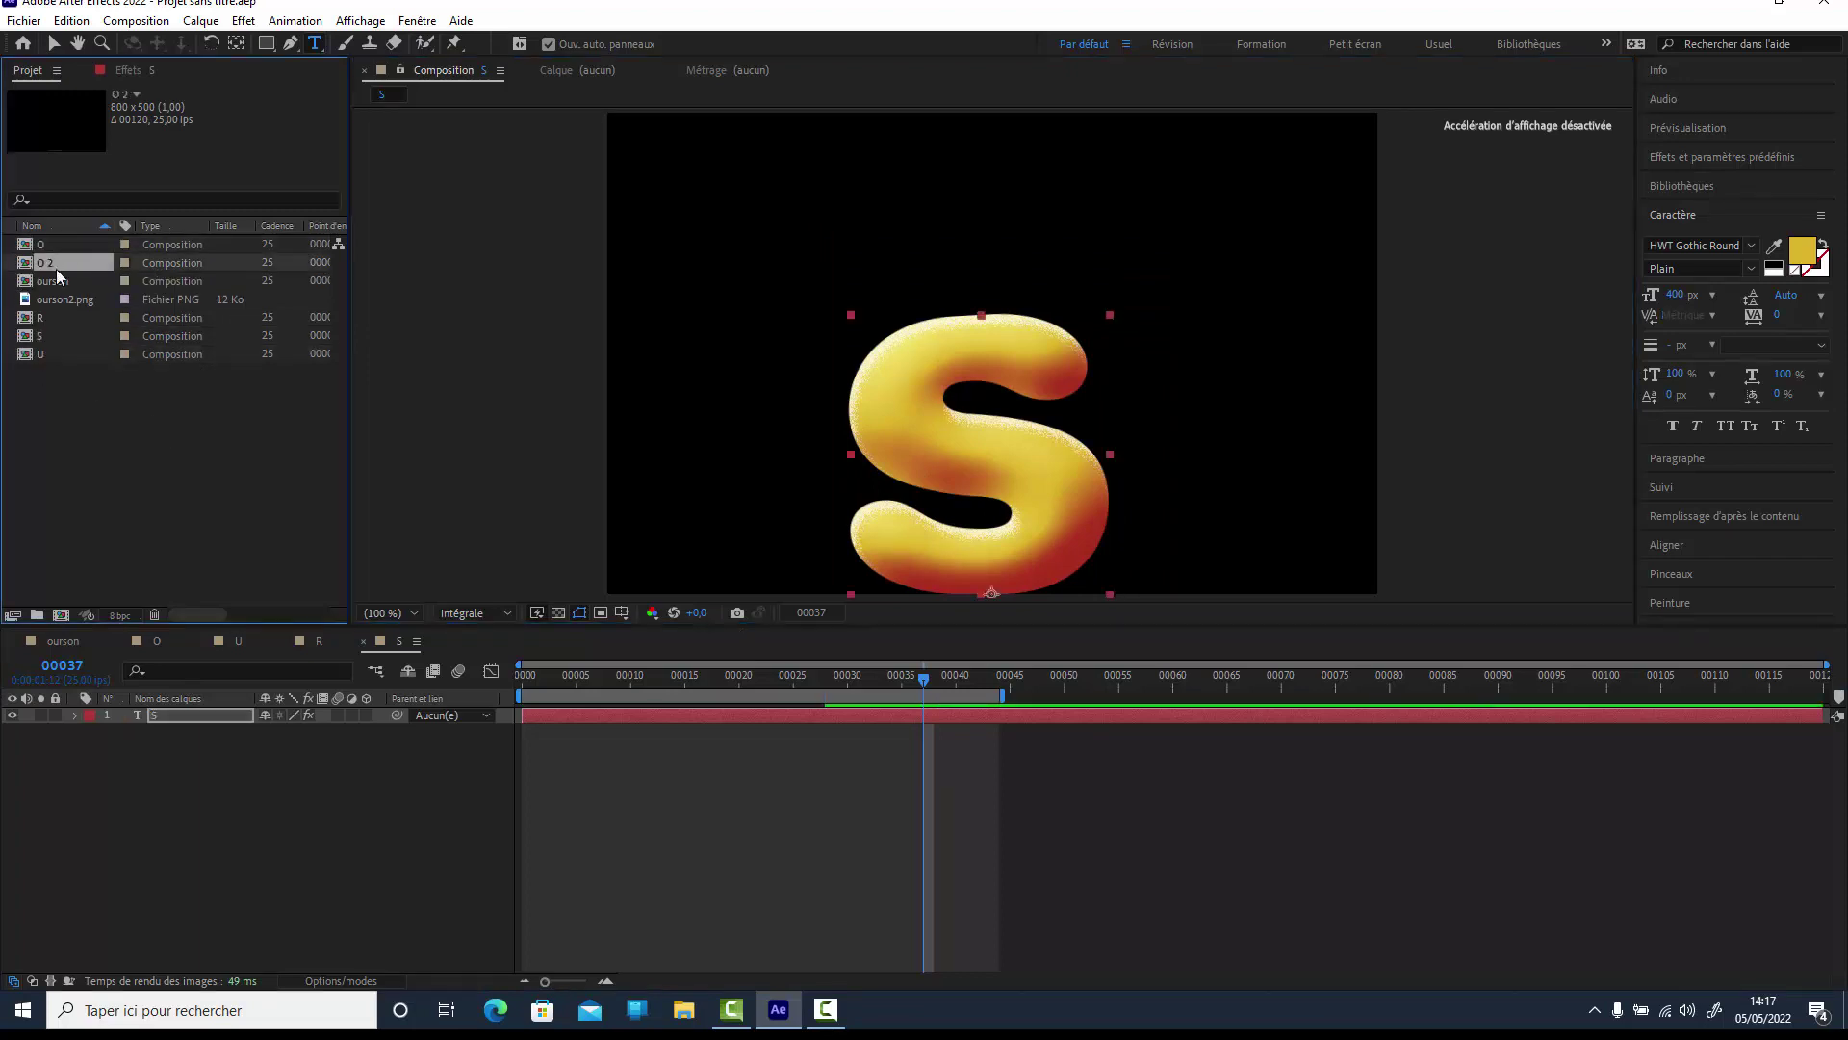
left_click(106, 466)
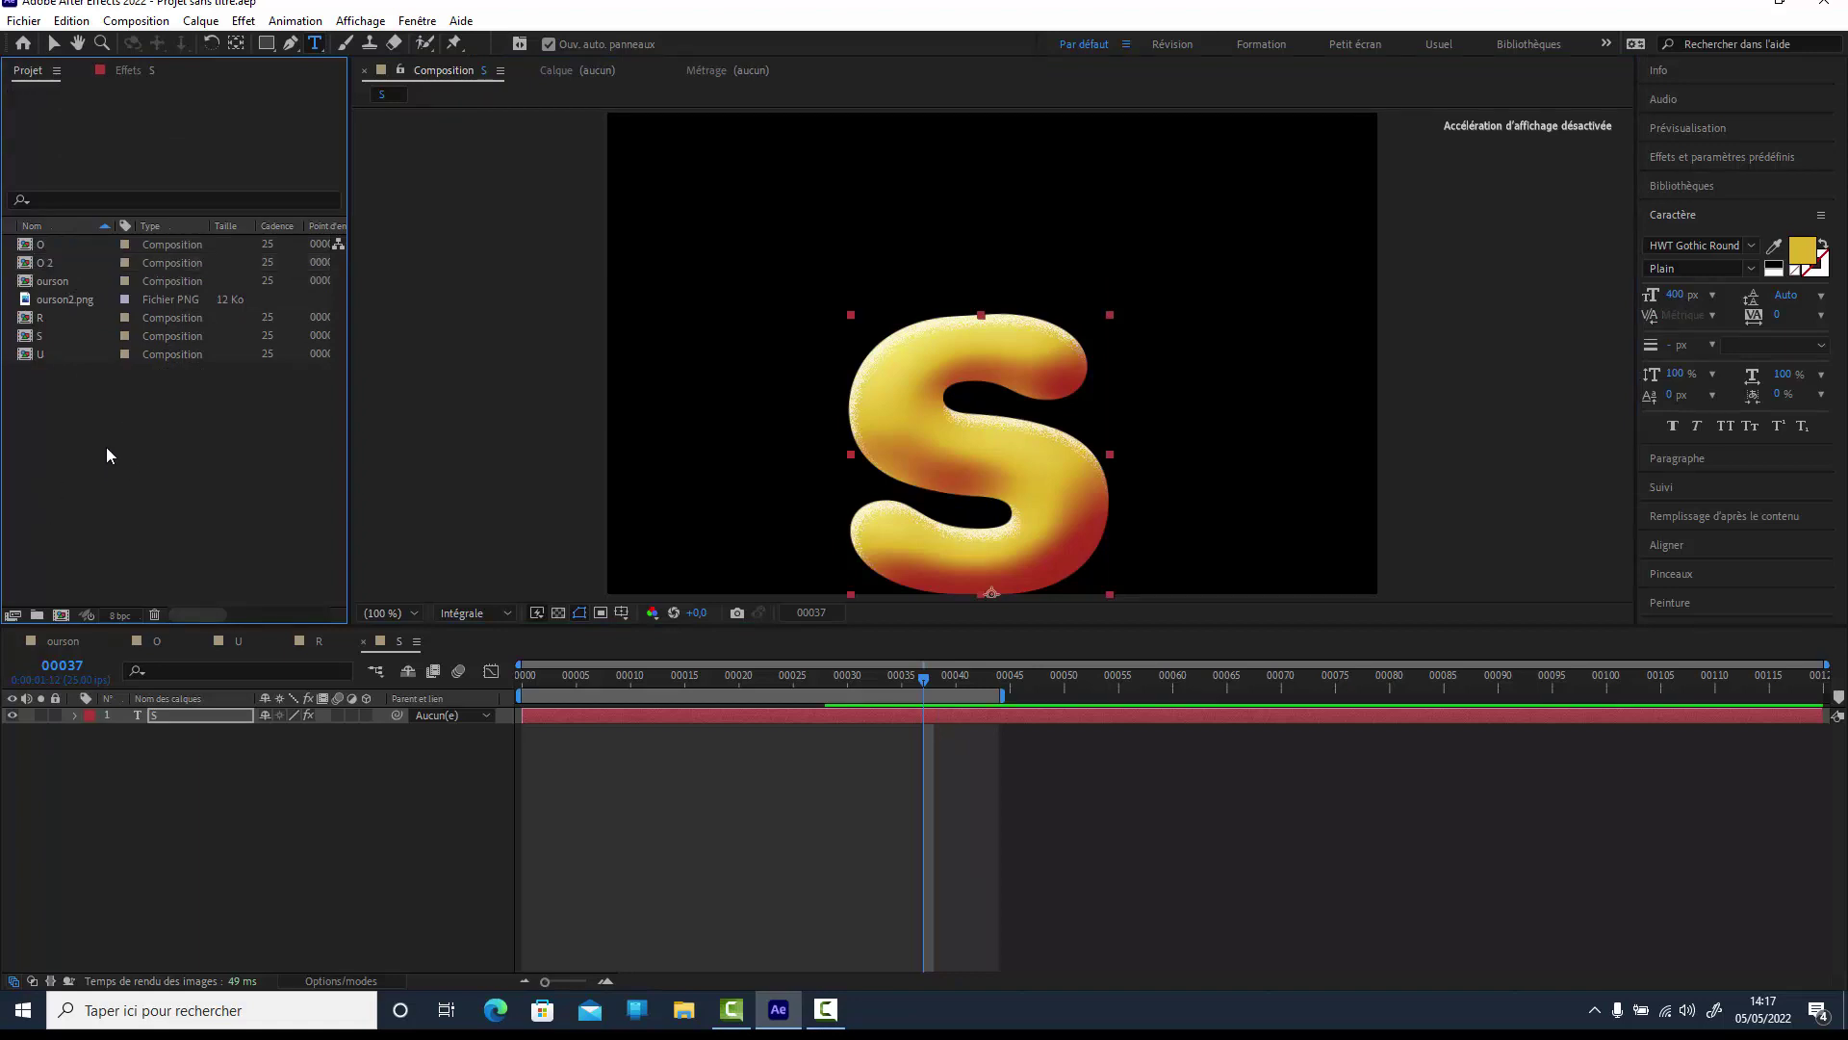
right_click(39, 247)
left_click(106, 551)
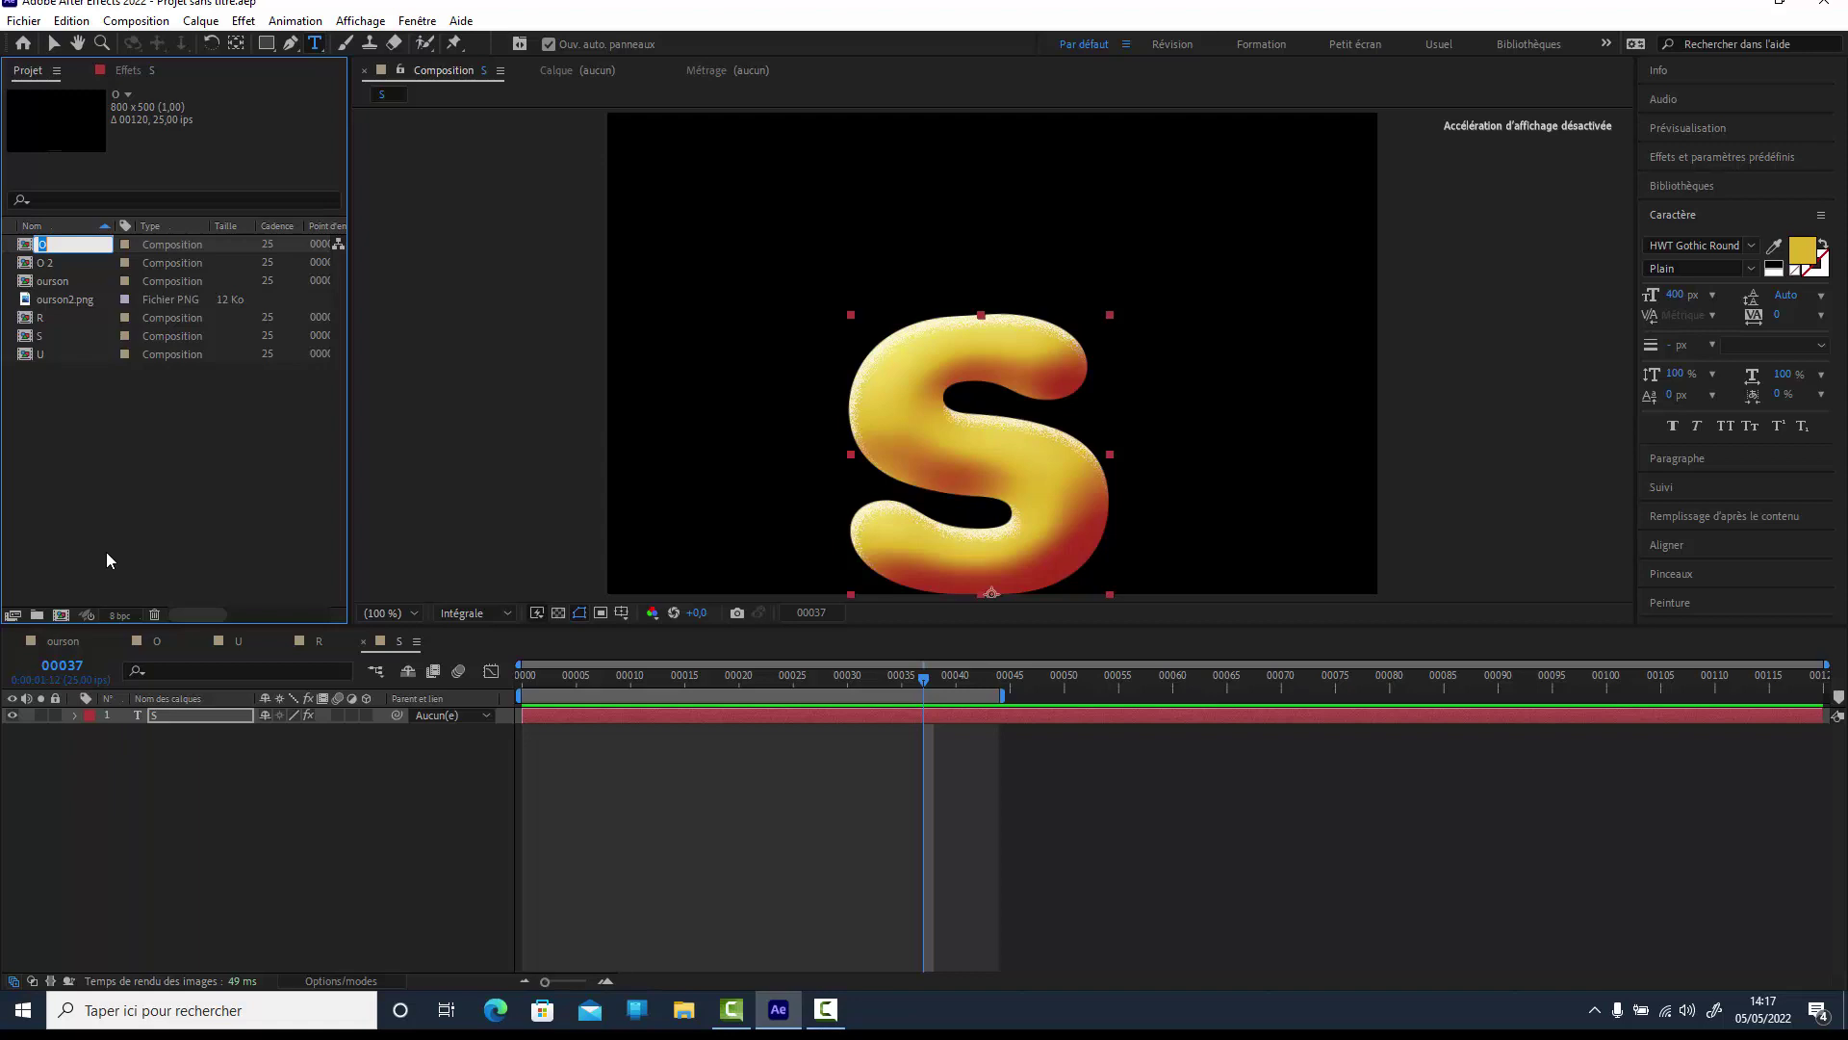
left_click(44, 262)
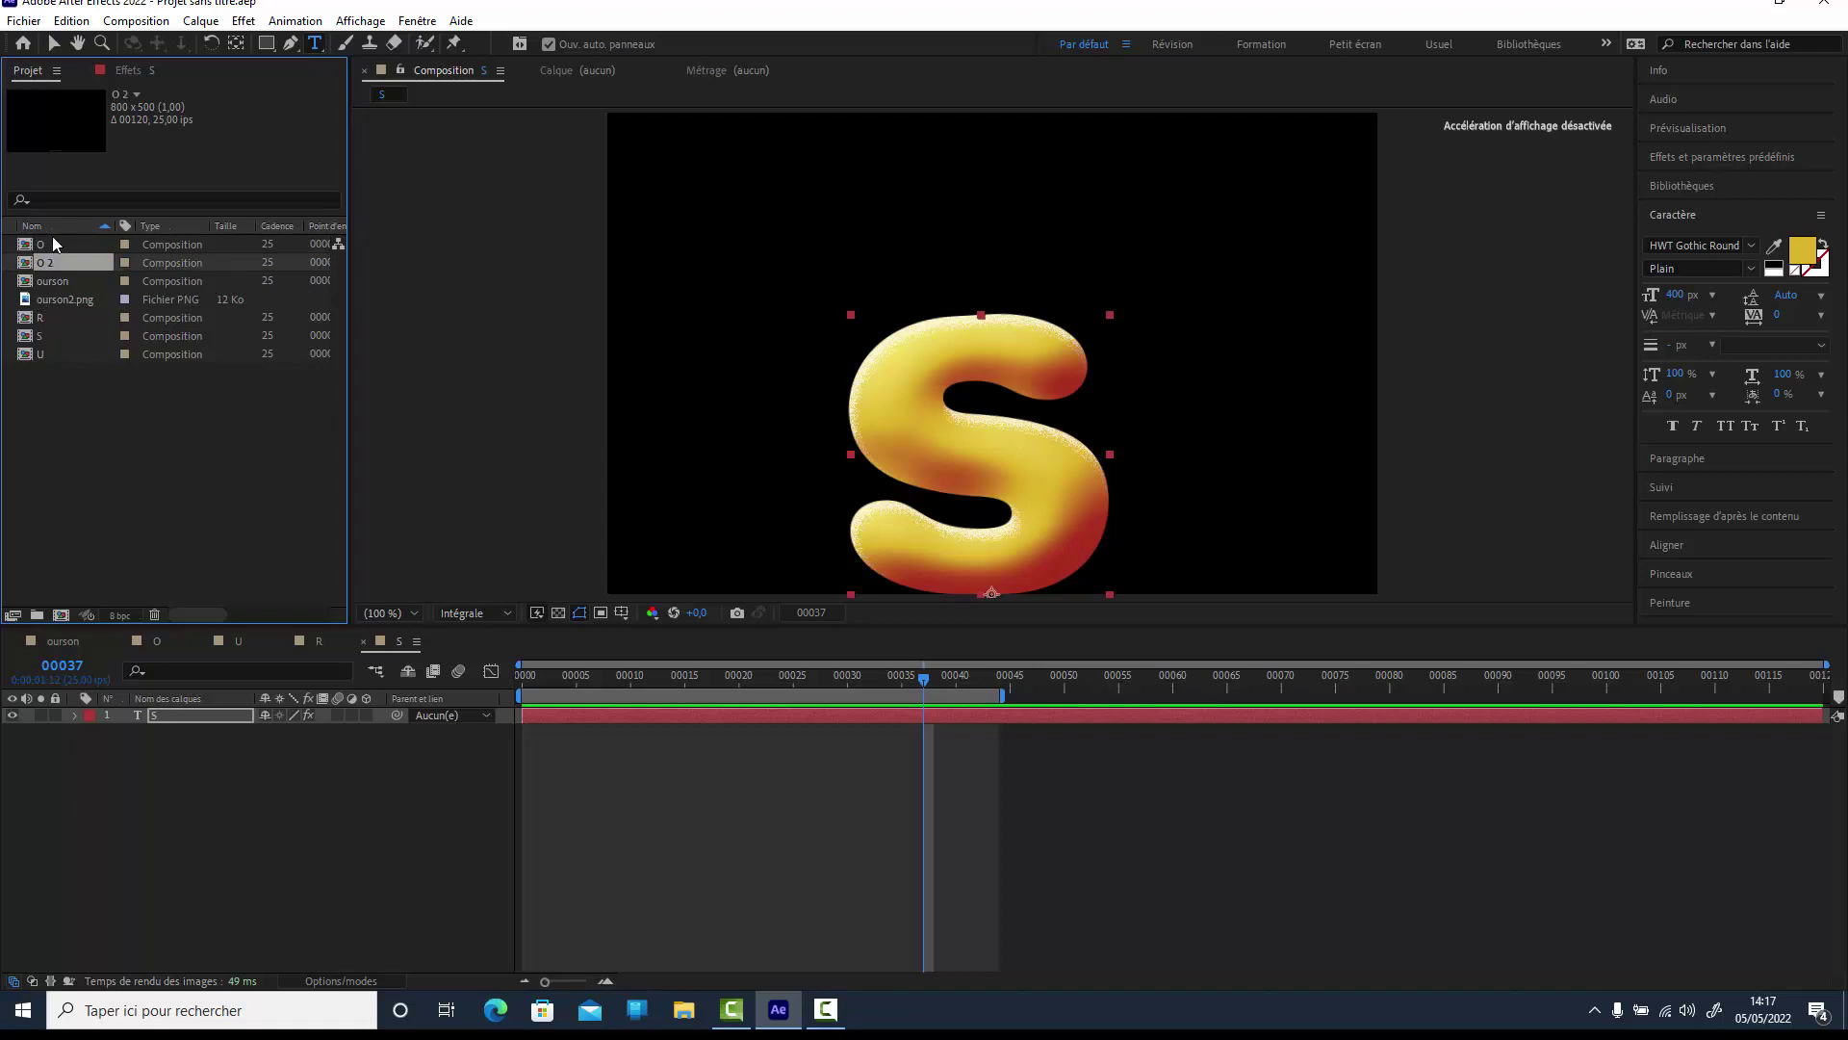
left_click(53, 244)
key("ctrl+d")
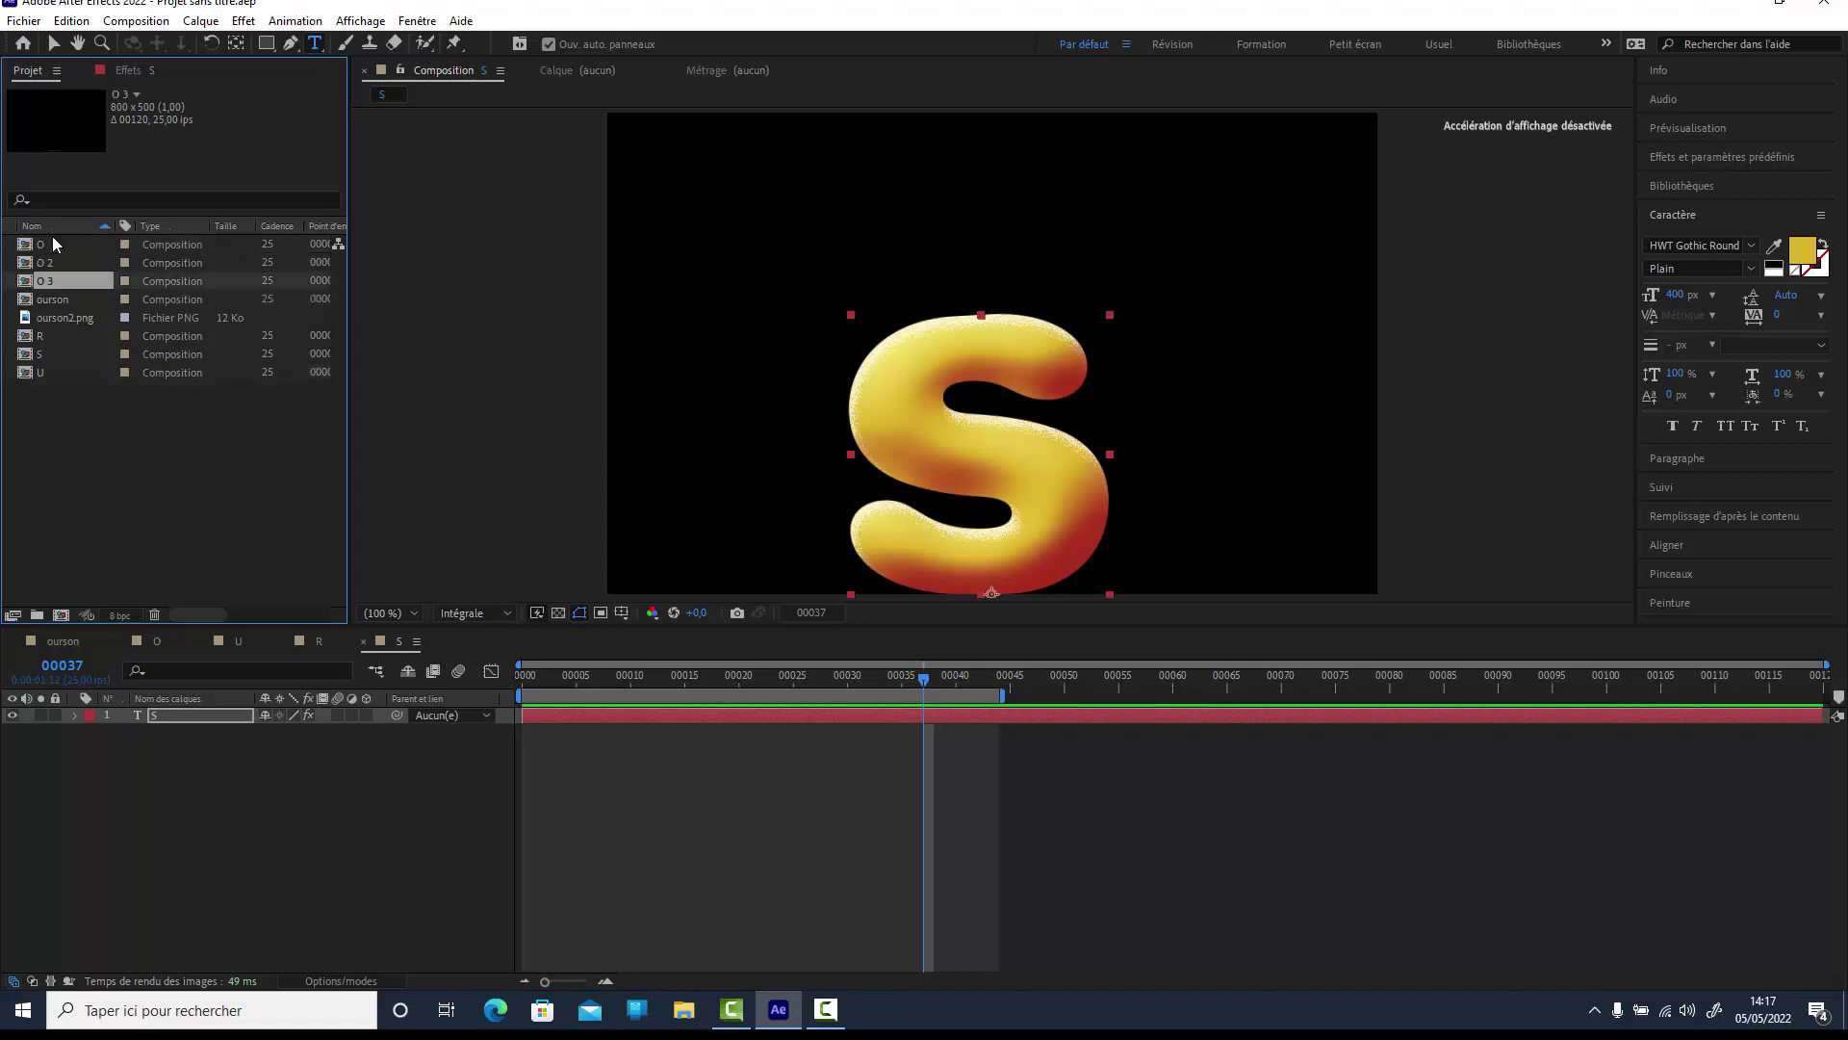
right_click(25, 281)
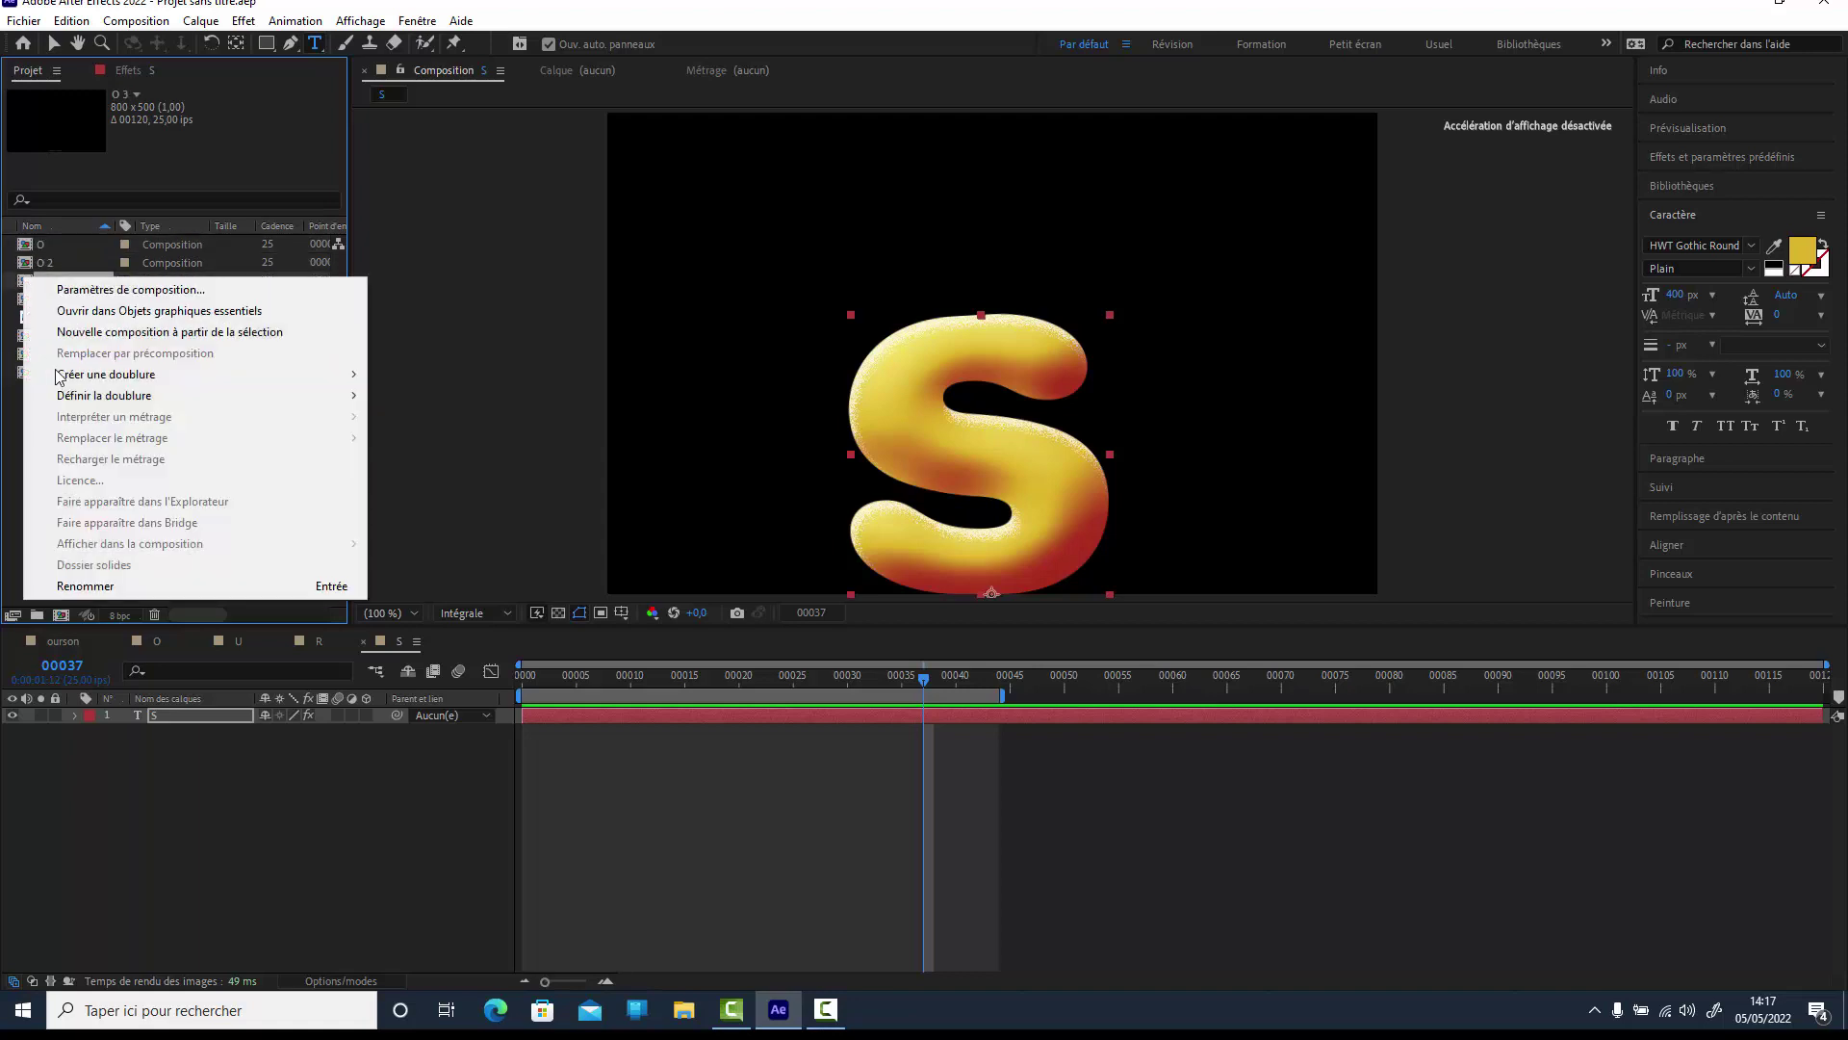
left_click(112, 586)
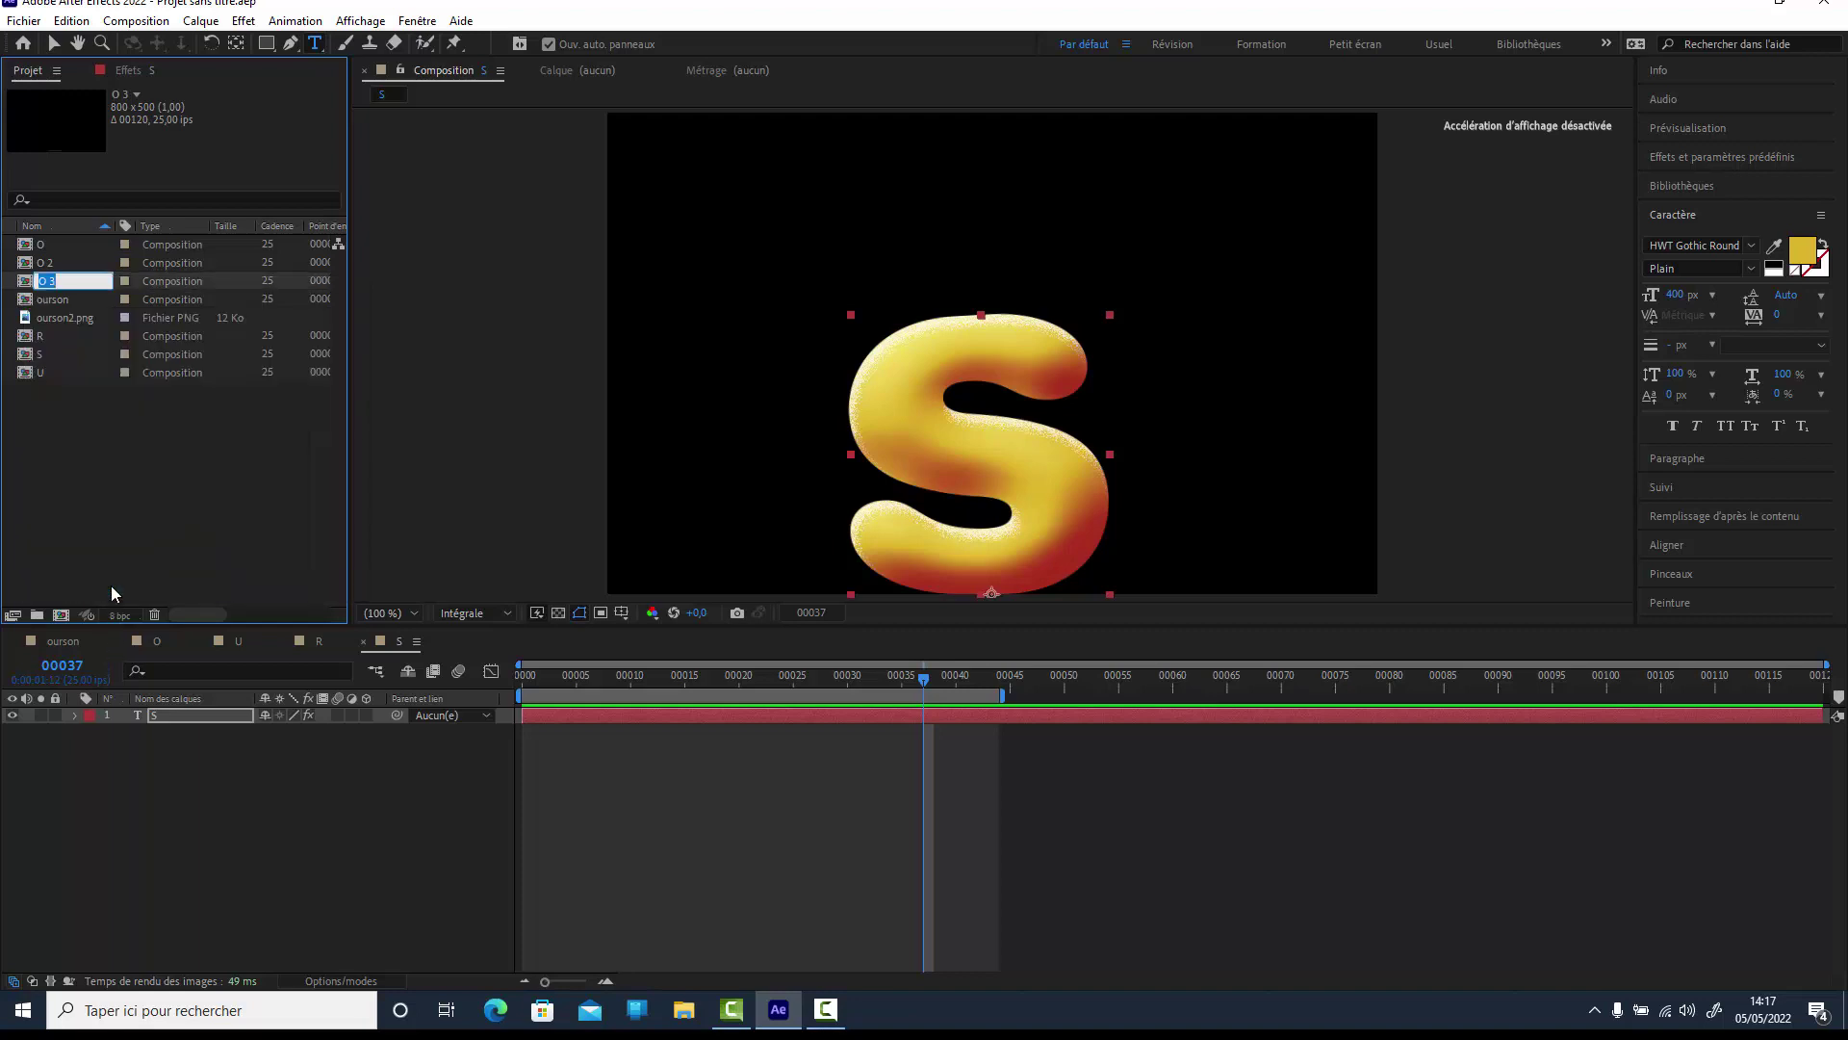
type("N")
left_click(95, 487)
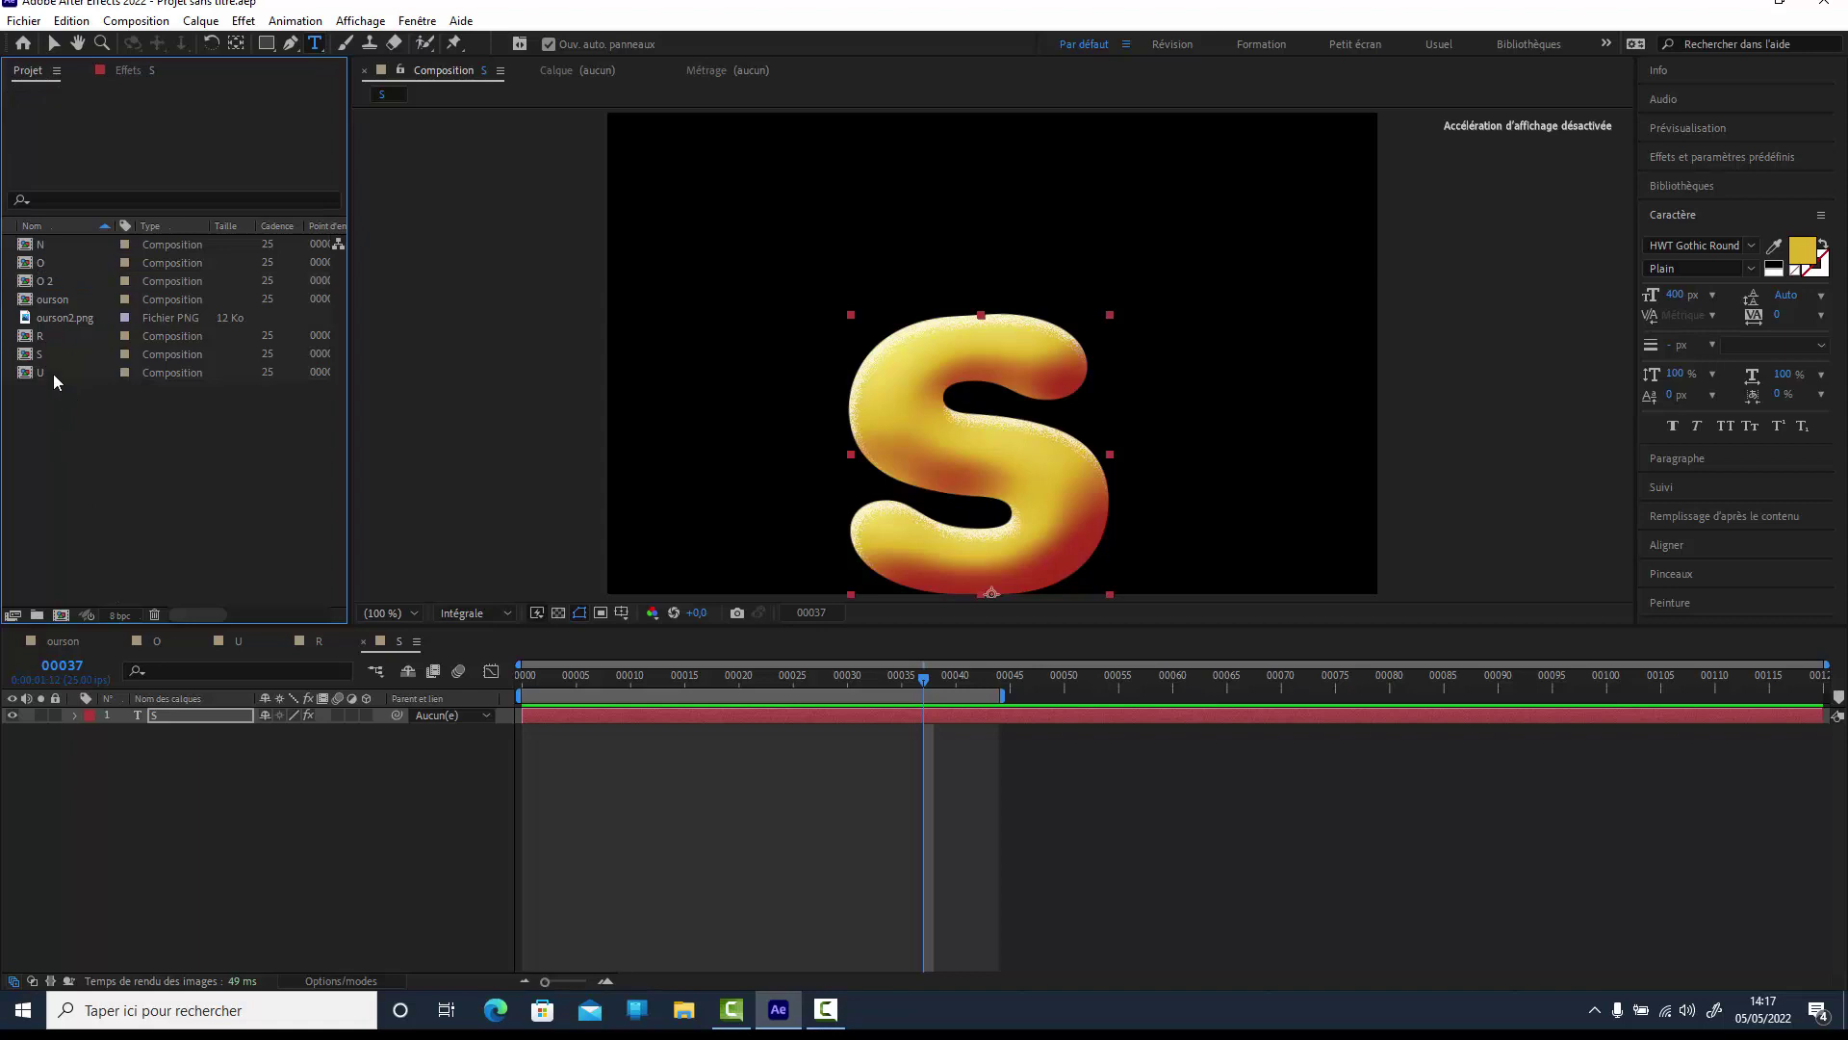
Open the N composition and retype its letter to N.
double_click(40, 246)
double_click(140, 714)
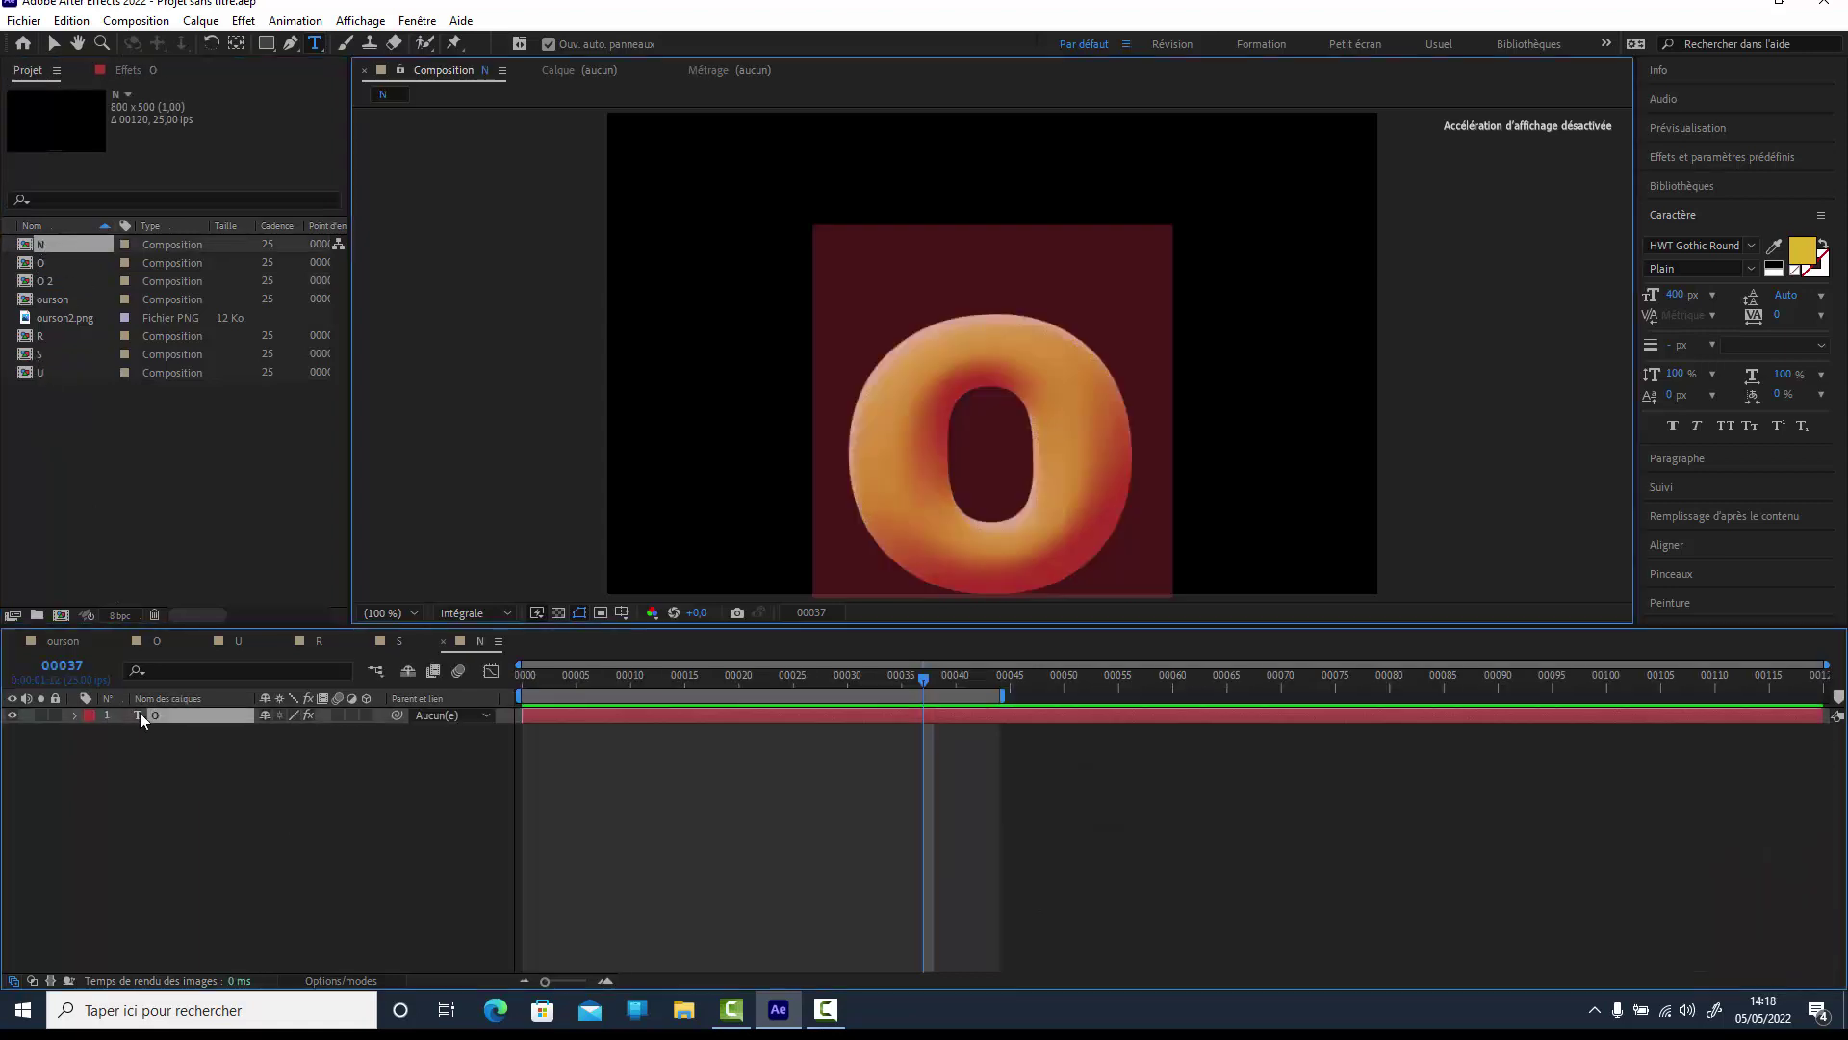
type("N")
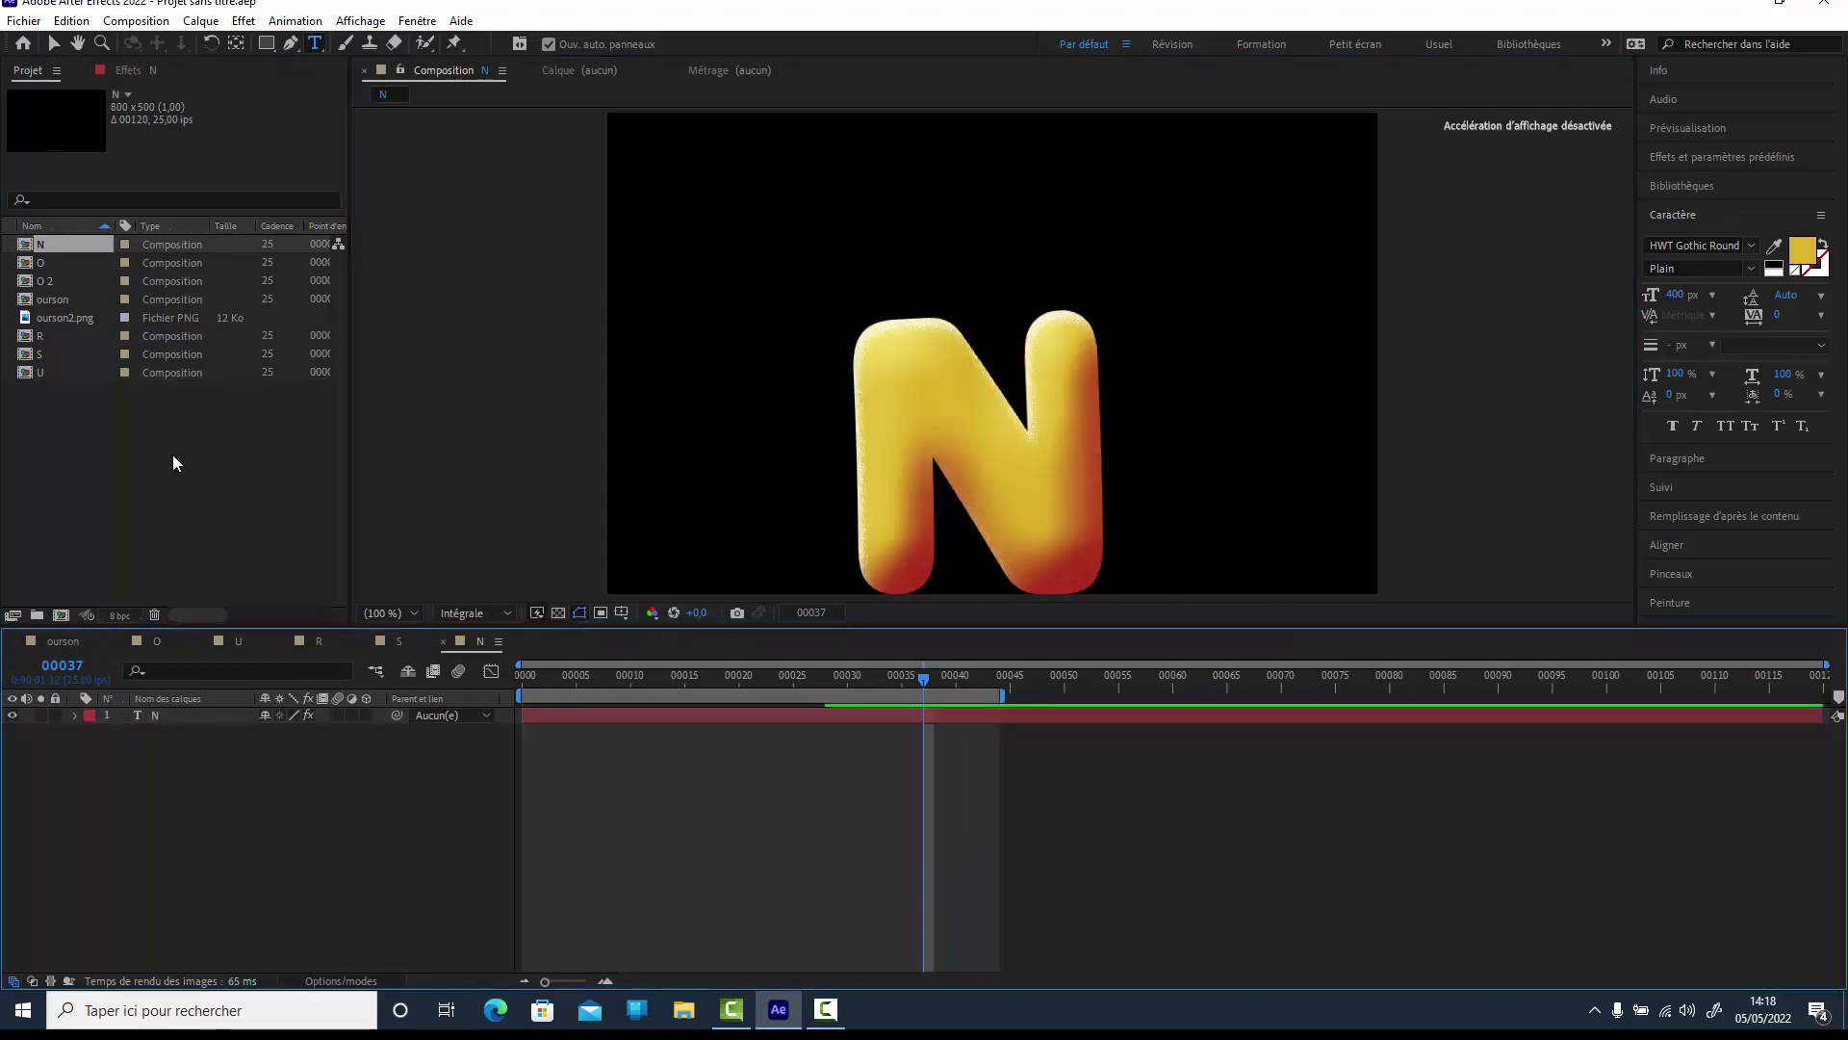
Set up a new HDTV 1080 25, 1920x1080 composition named finale.
left_click(135, 20)
left_click(212, 46)
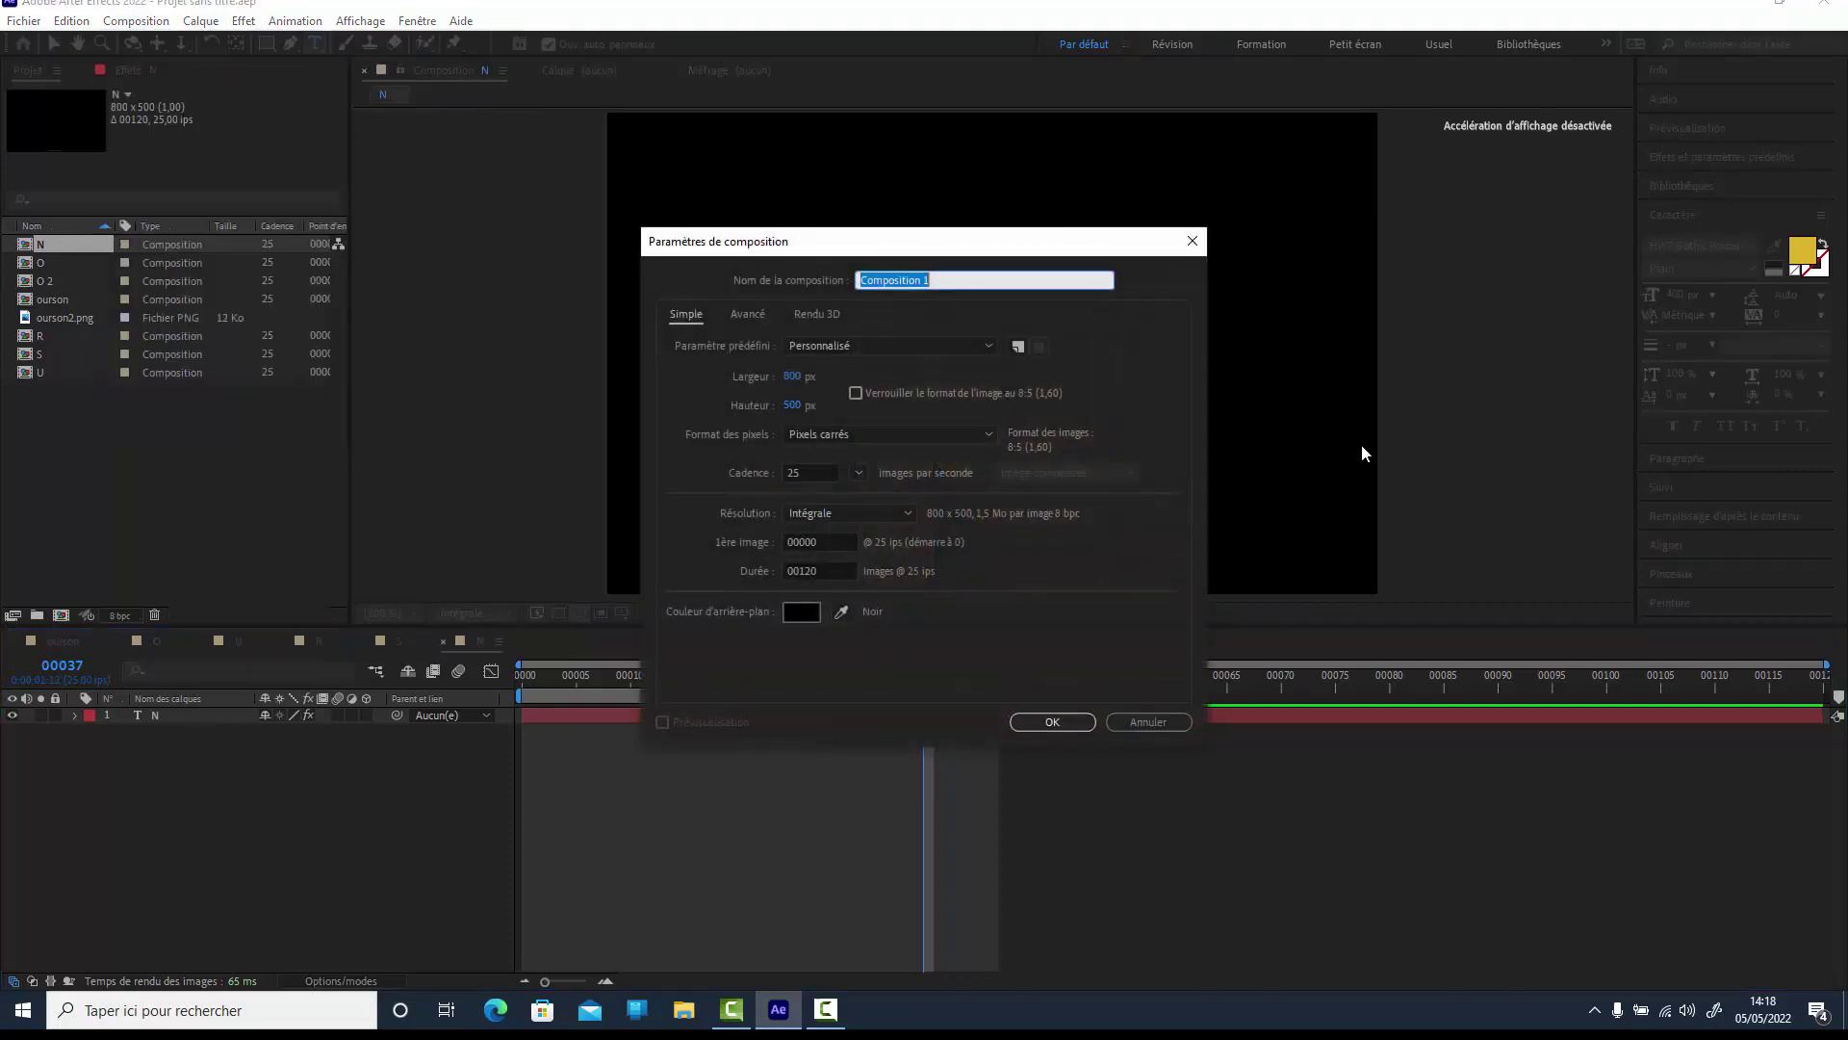
left_click(990, 345)
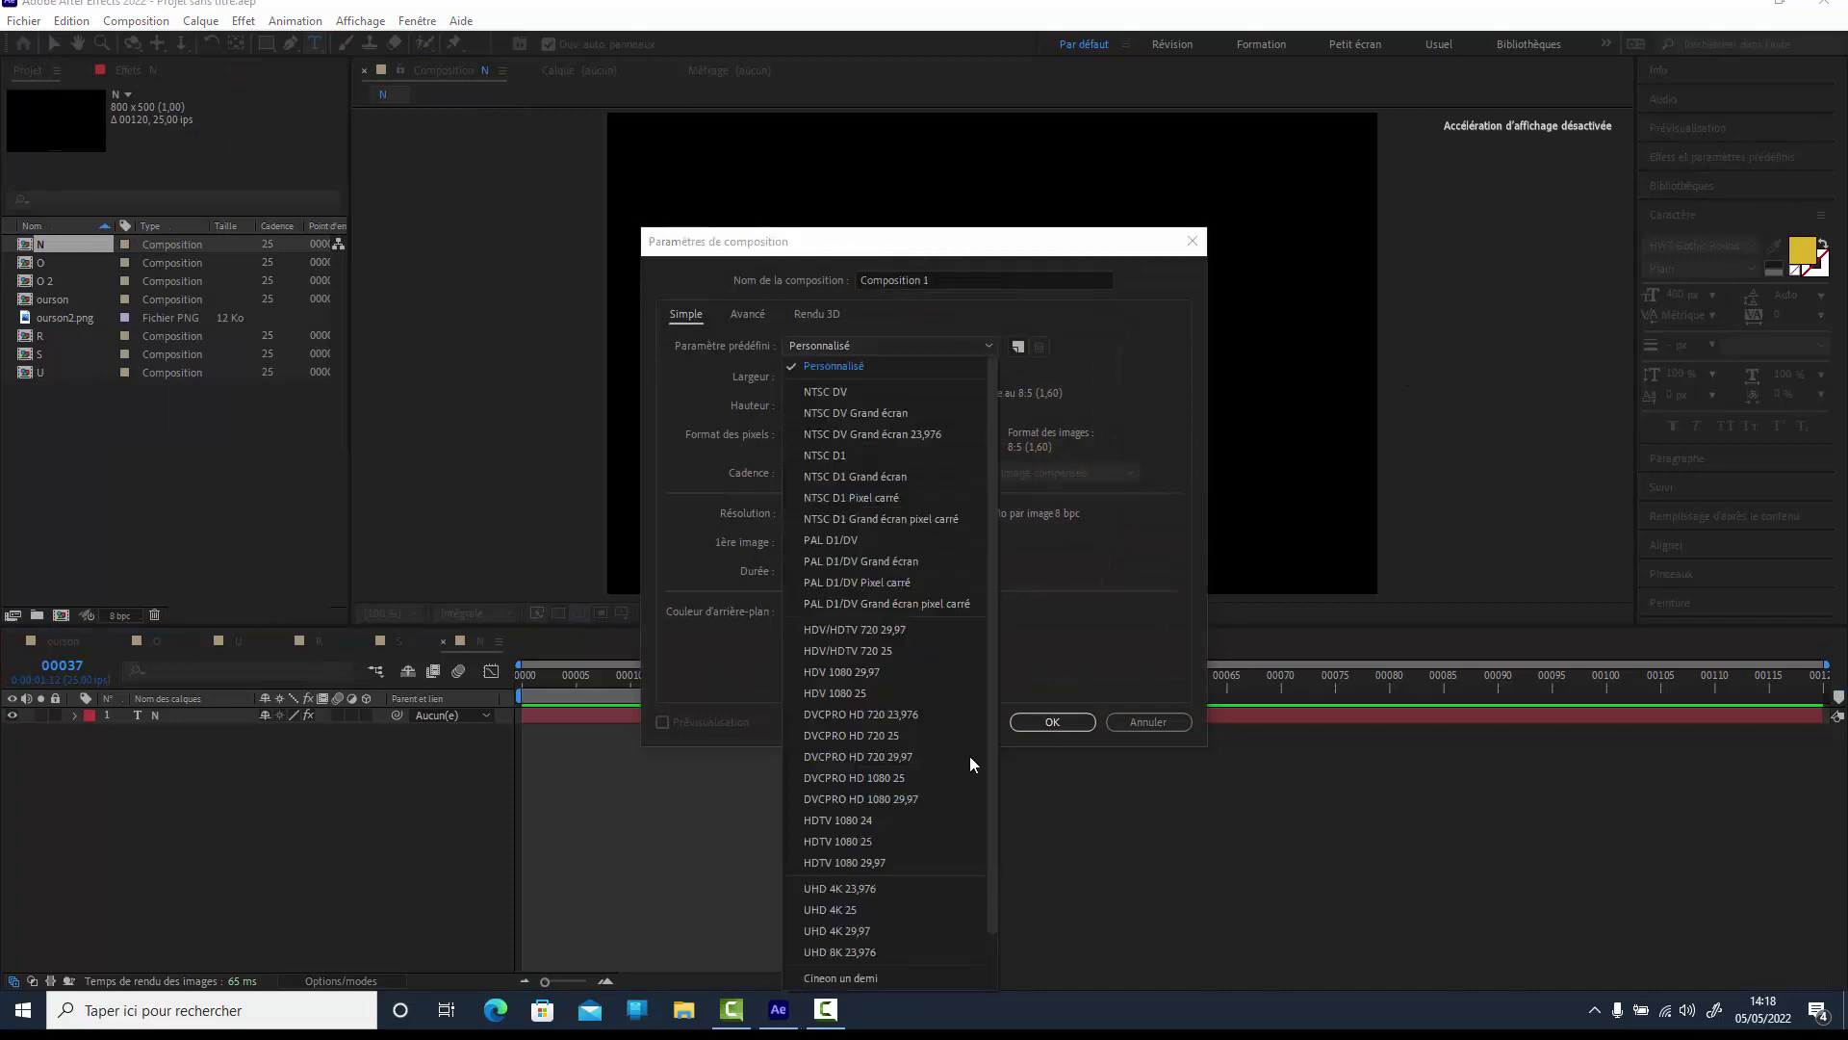
left_click(835, 841)
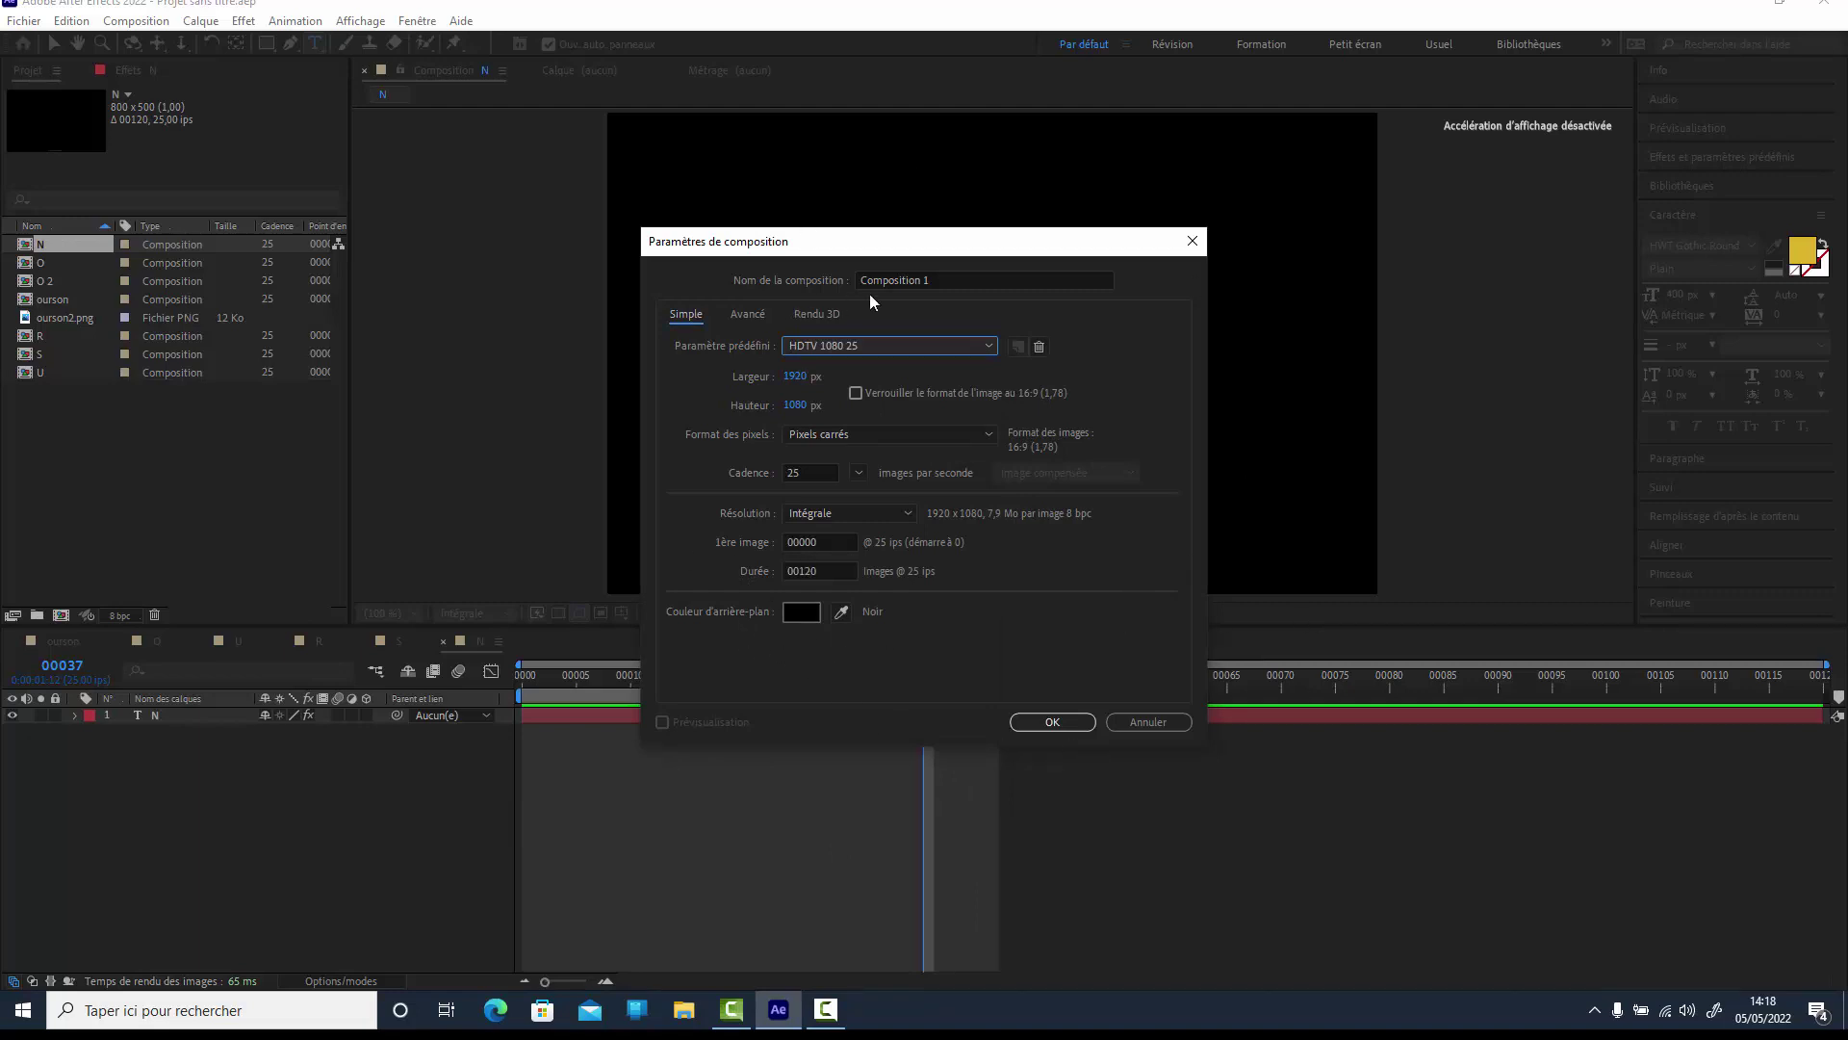
left_click_drag(931, 282, 858, 275)
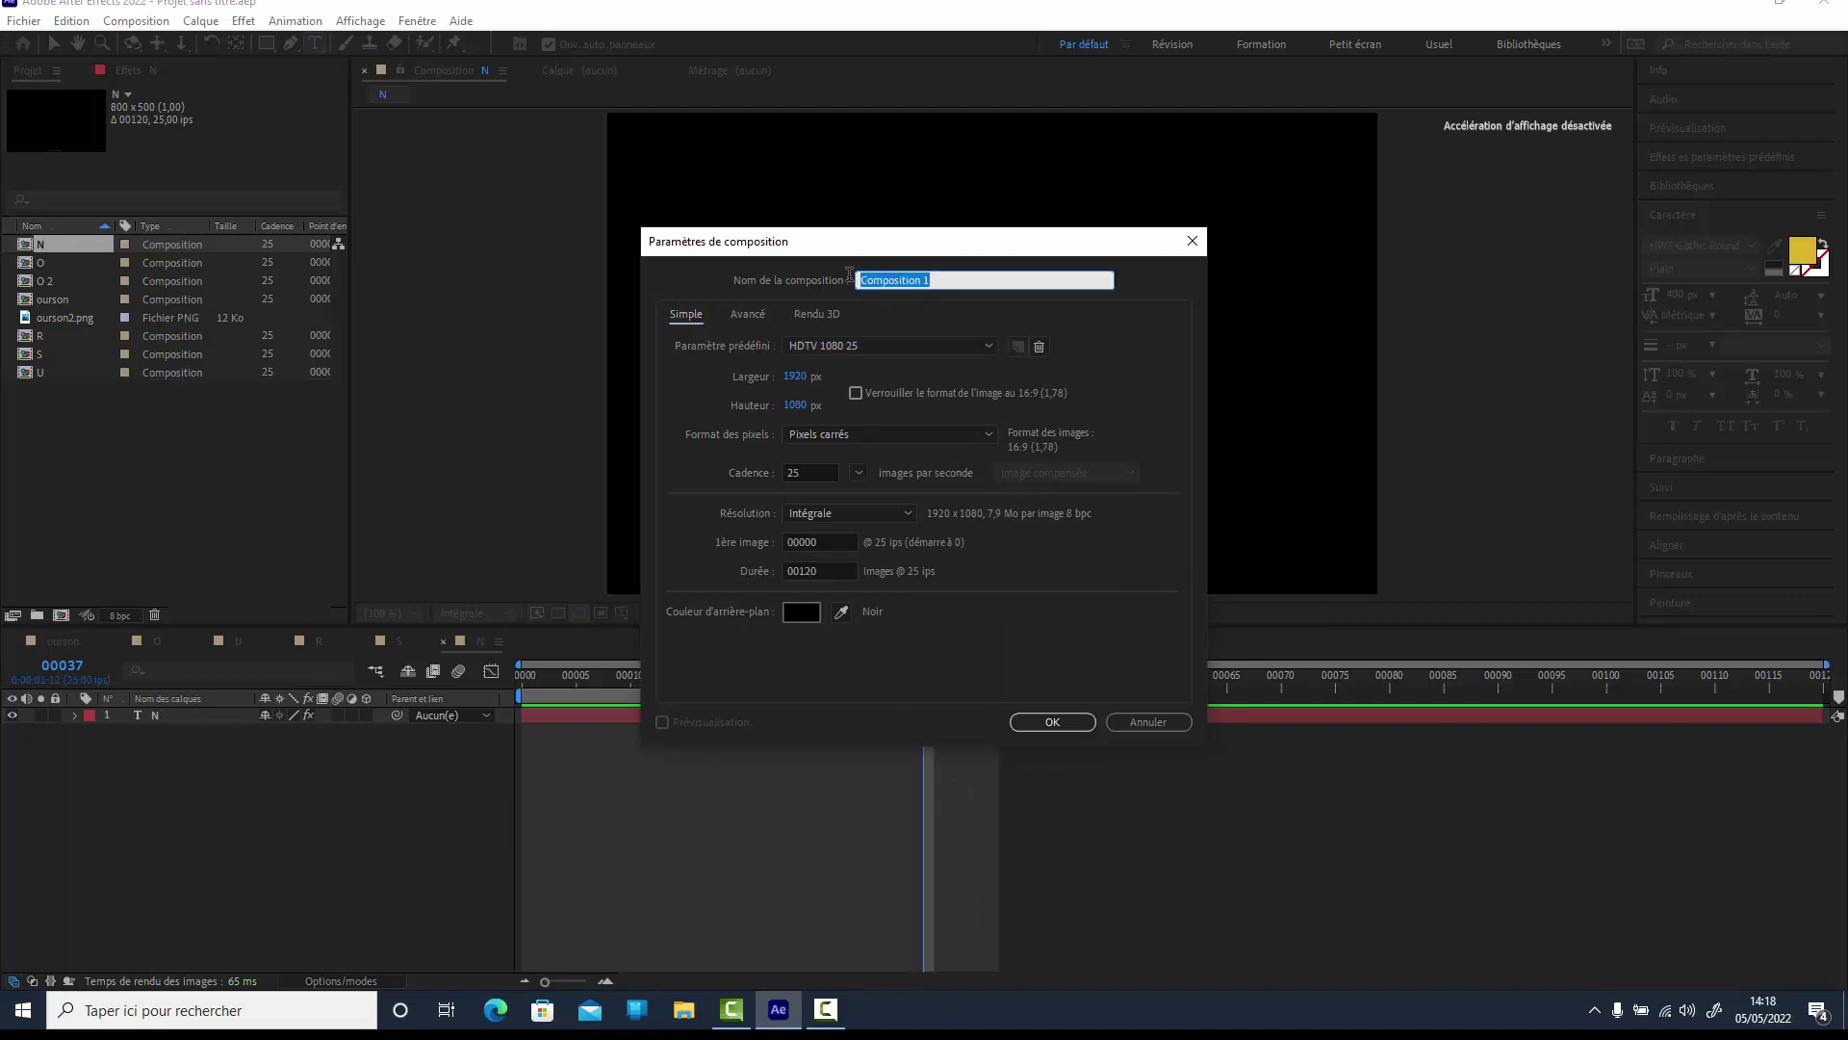
type("finale")
Create the finale comp, add the ourson composition to it, and go to frame 14.
left_click(1078, 723)
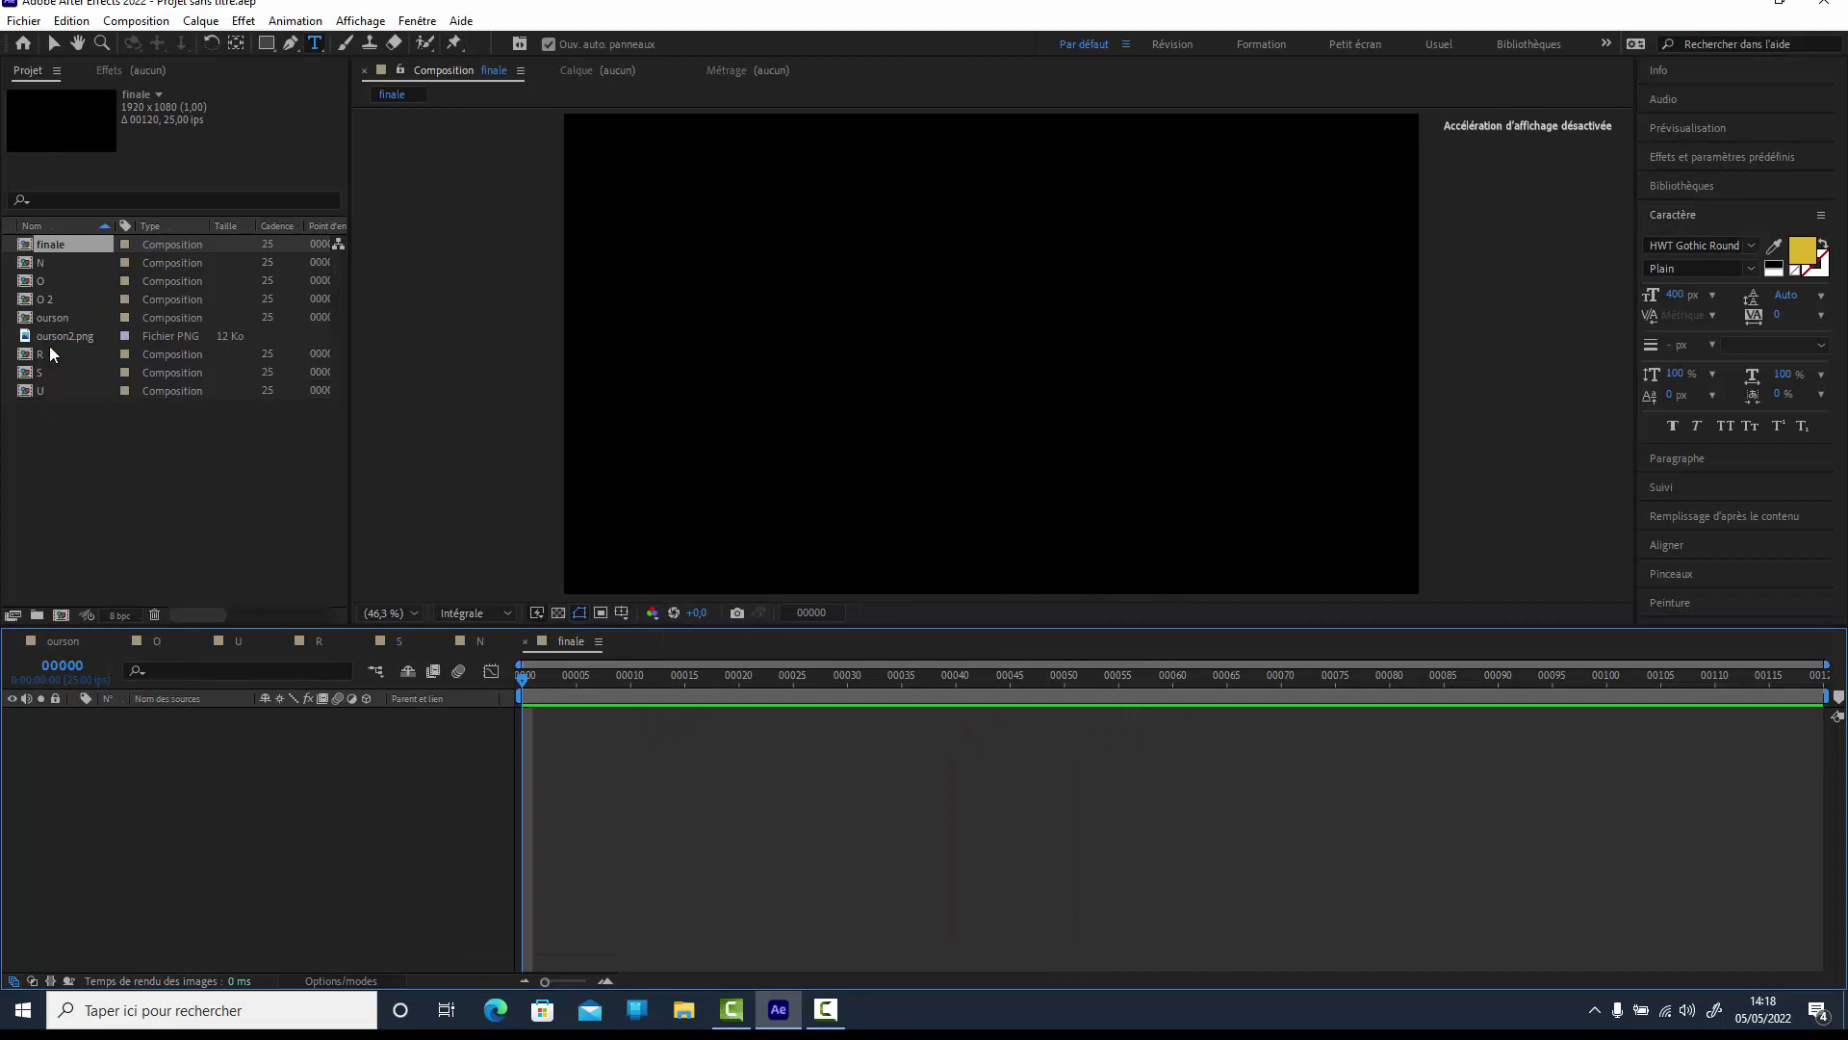
left_click_drag(50, 321, 160, 762)
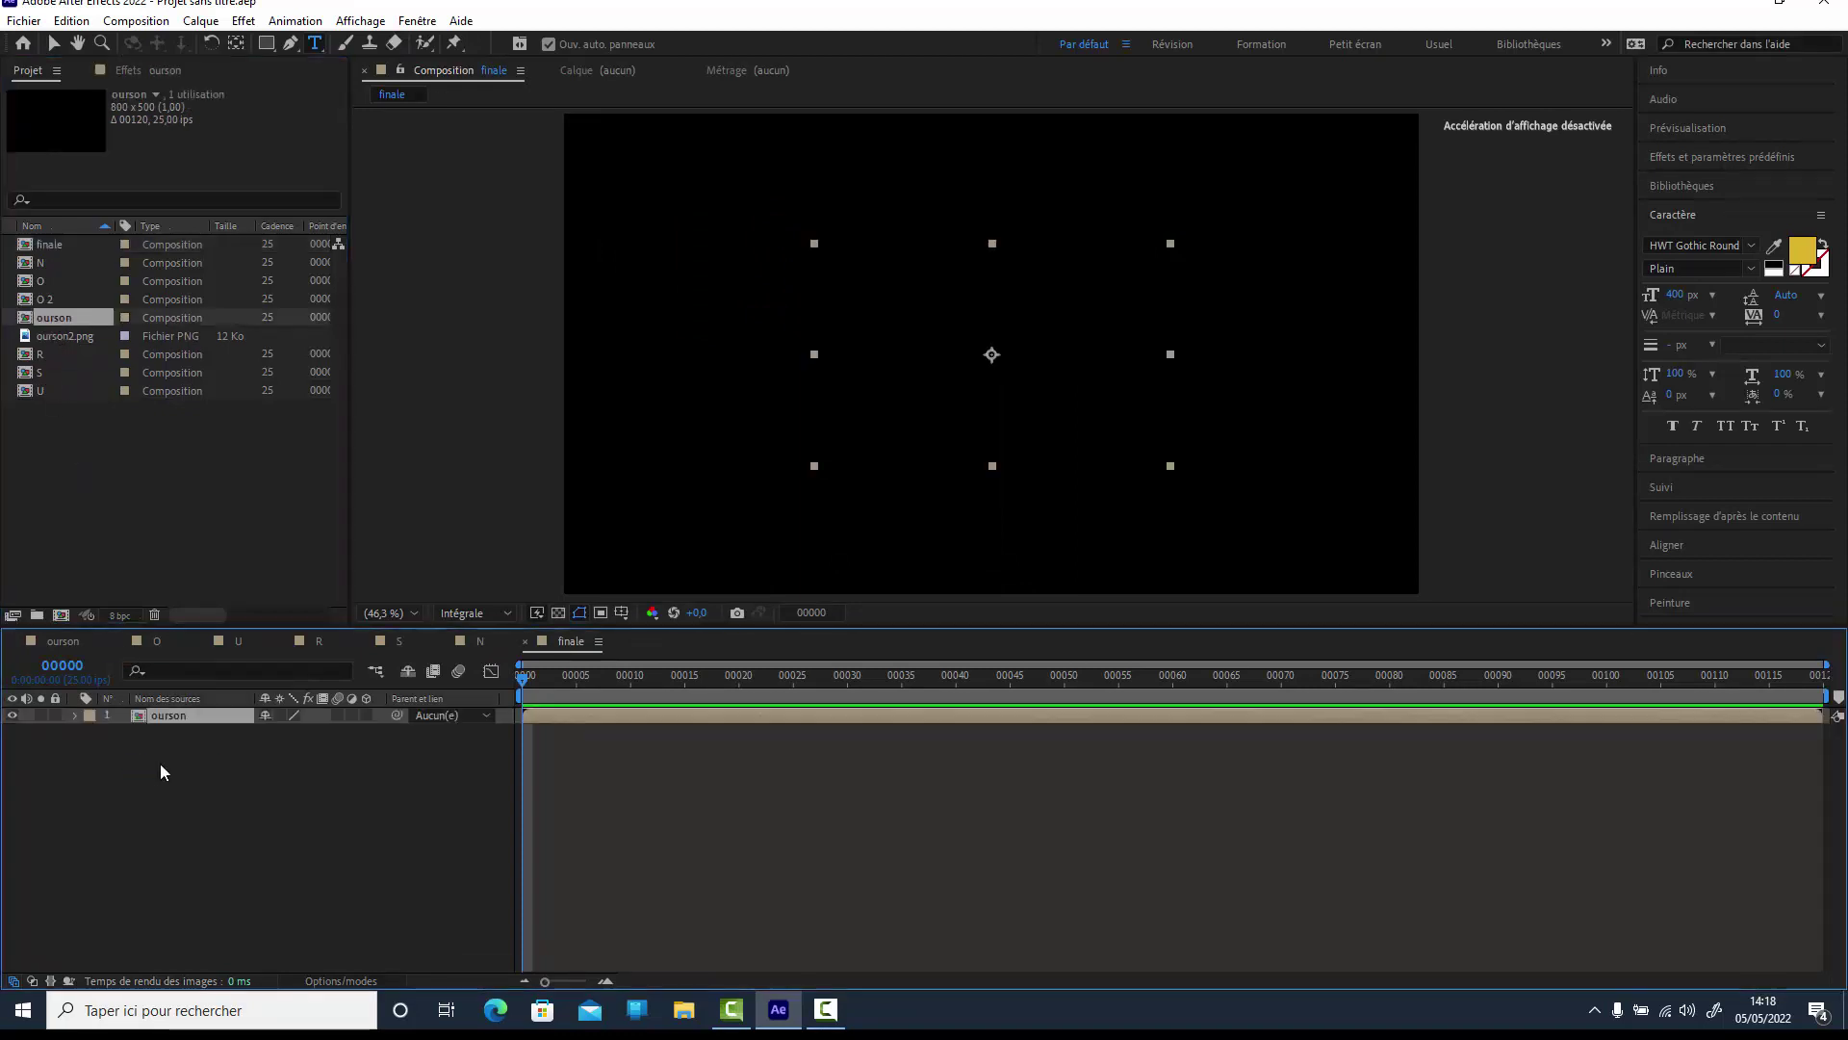
left_click_drag(518, 684, 670, 697)
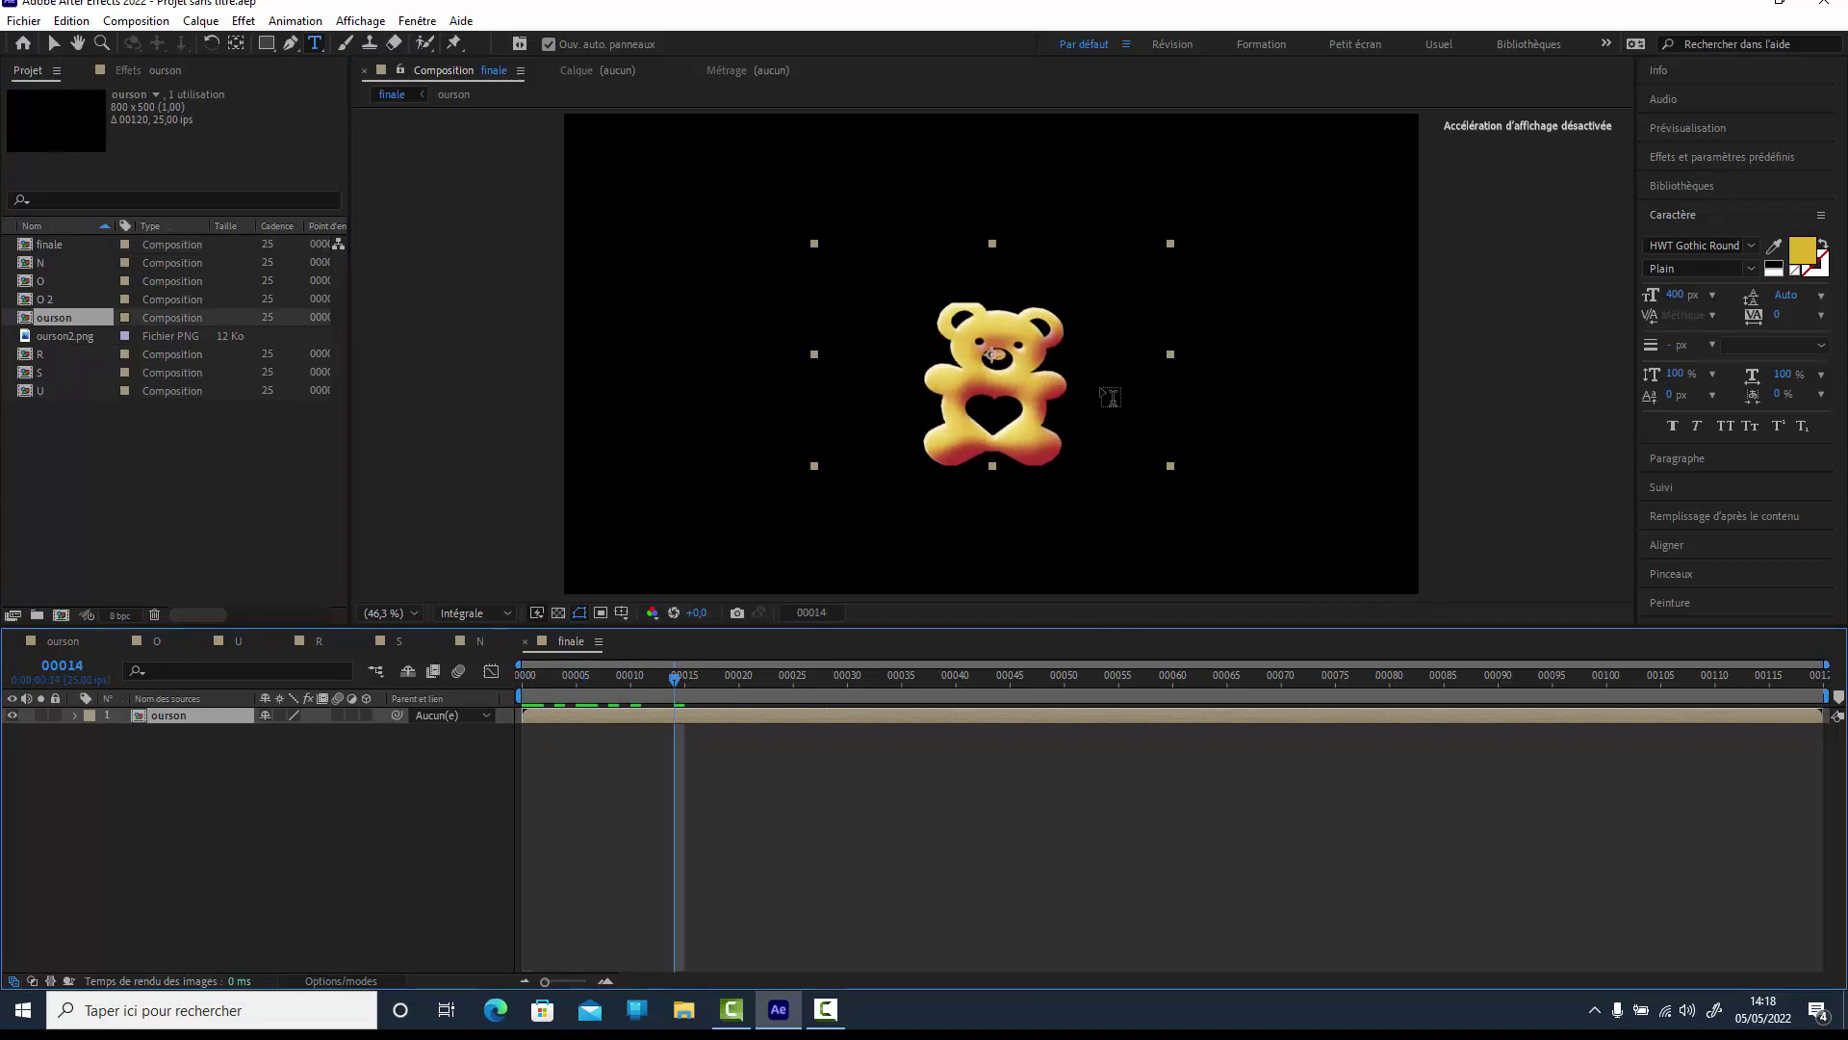
Move the bear layer to the left side of the frame.
left_click(50, 45)
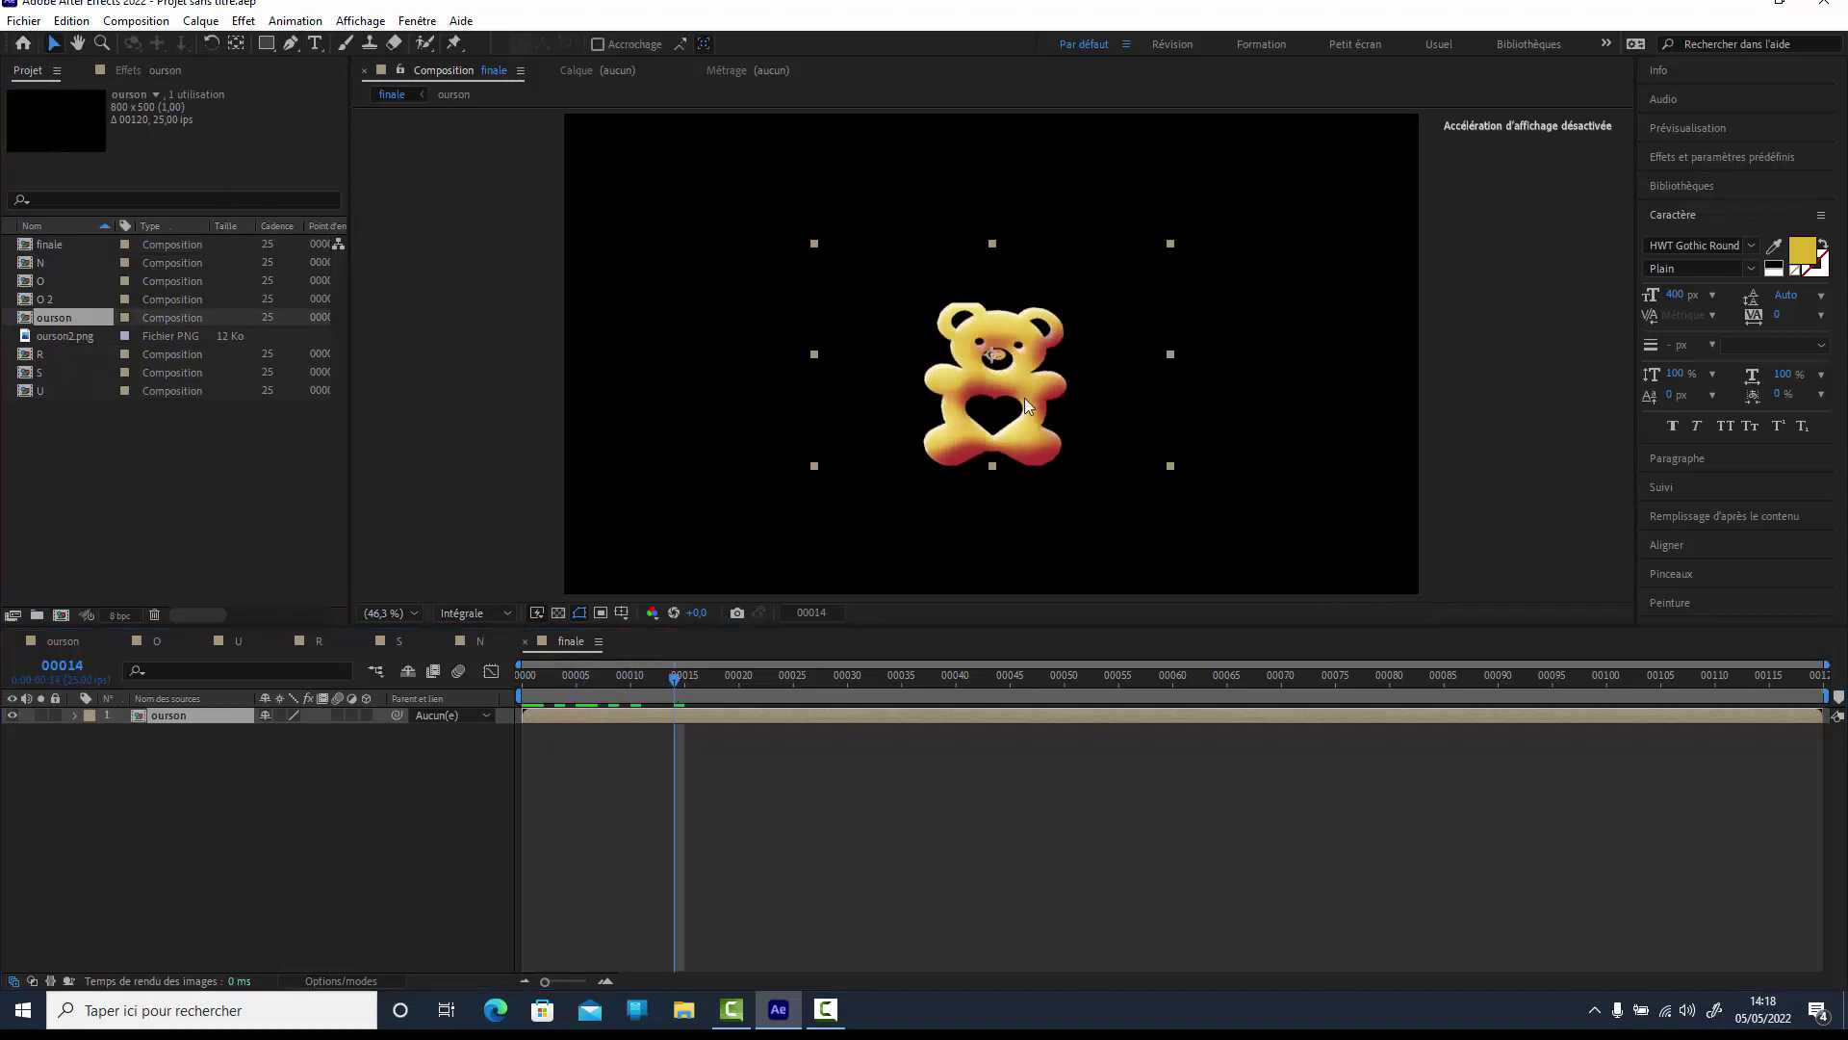
left_click_drag(1026, 404, 688, 368)
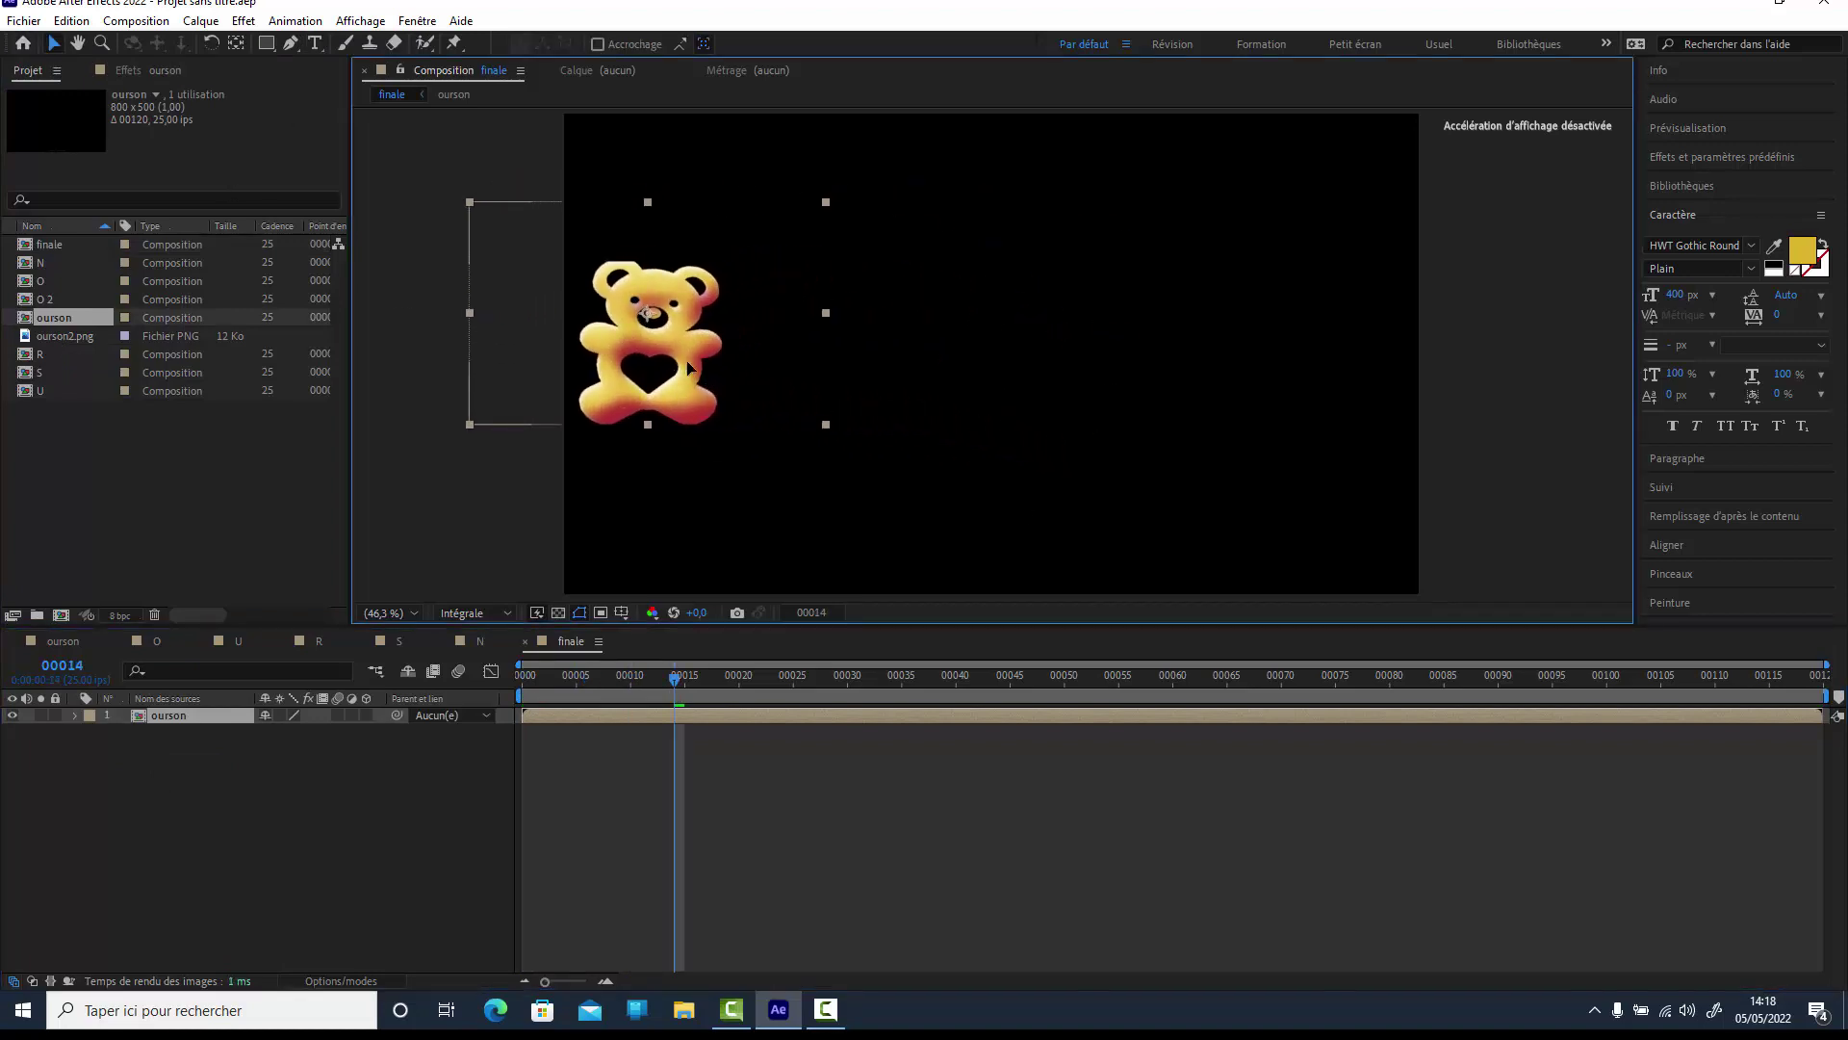
left_click_drag(688, 368, 707, 369)
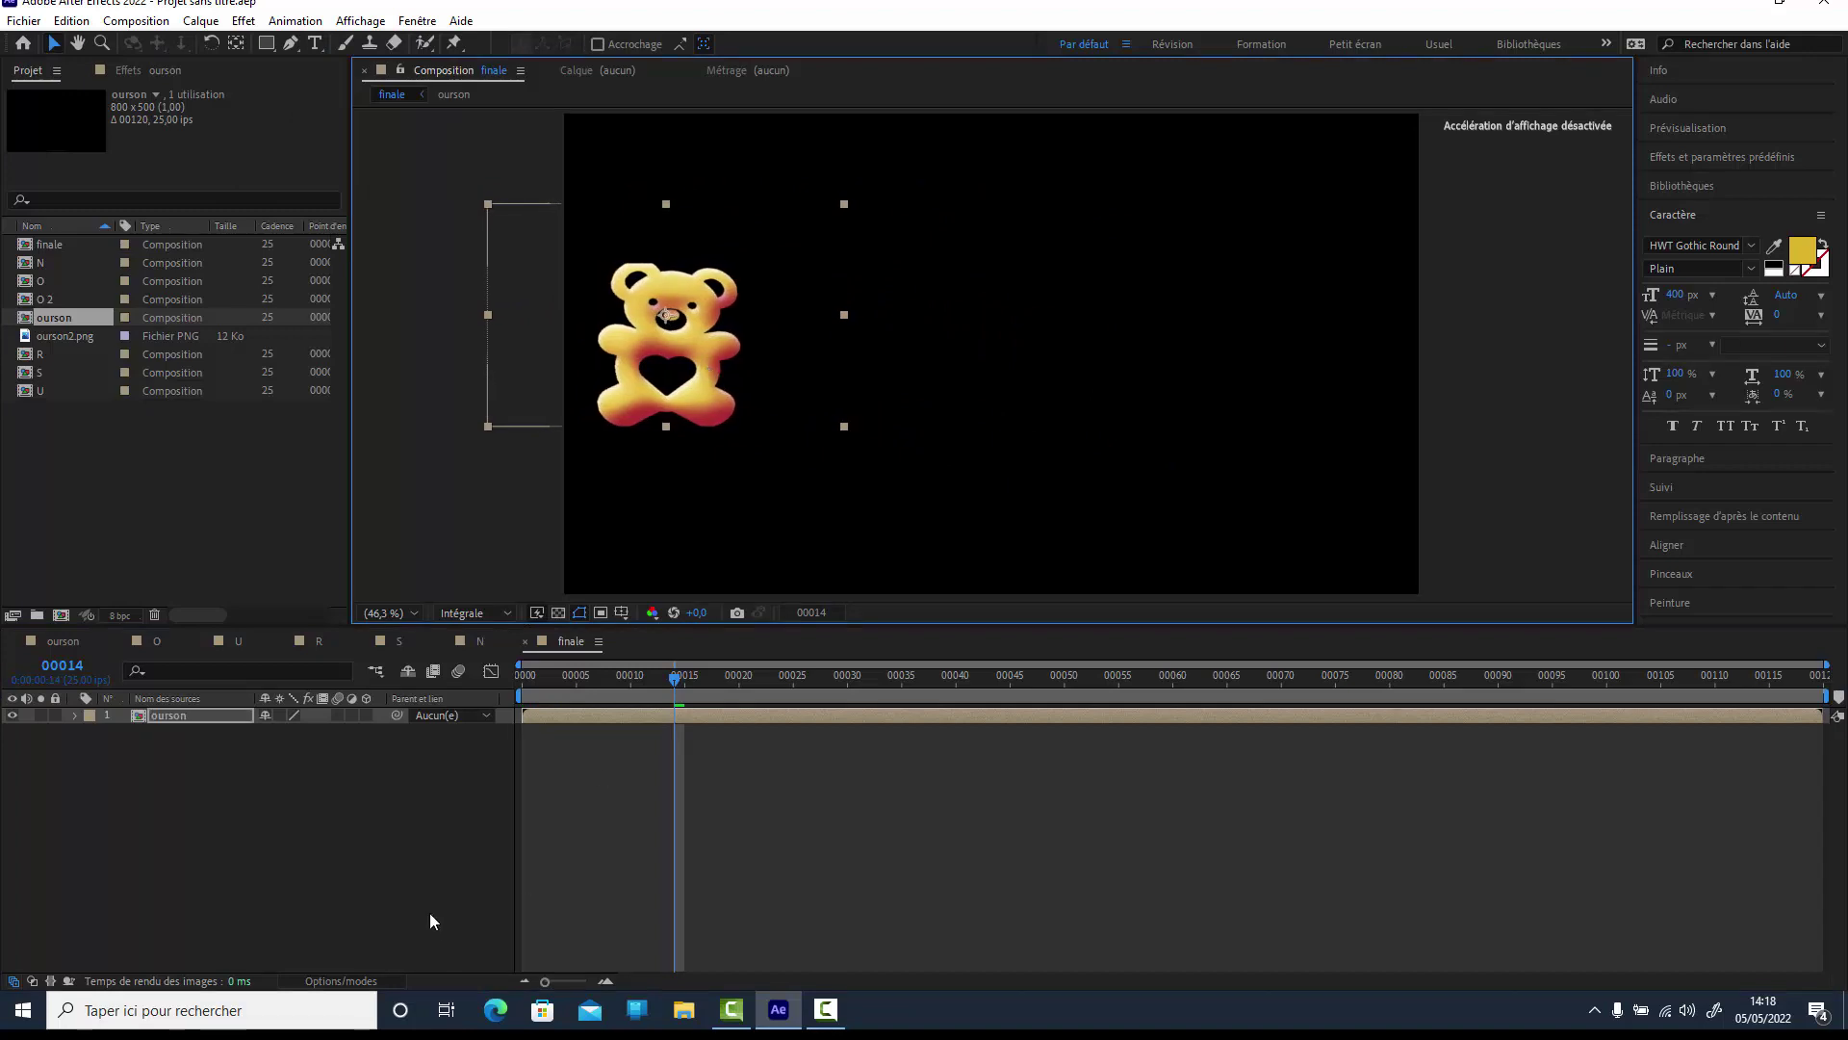
left_click(416, 800)
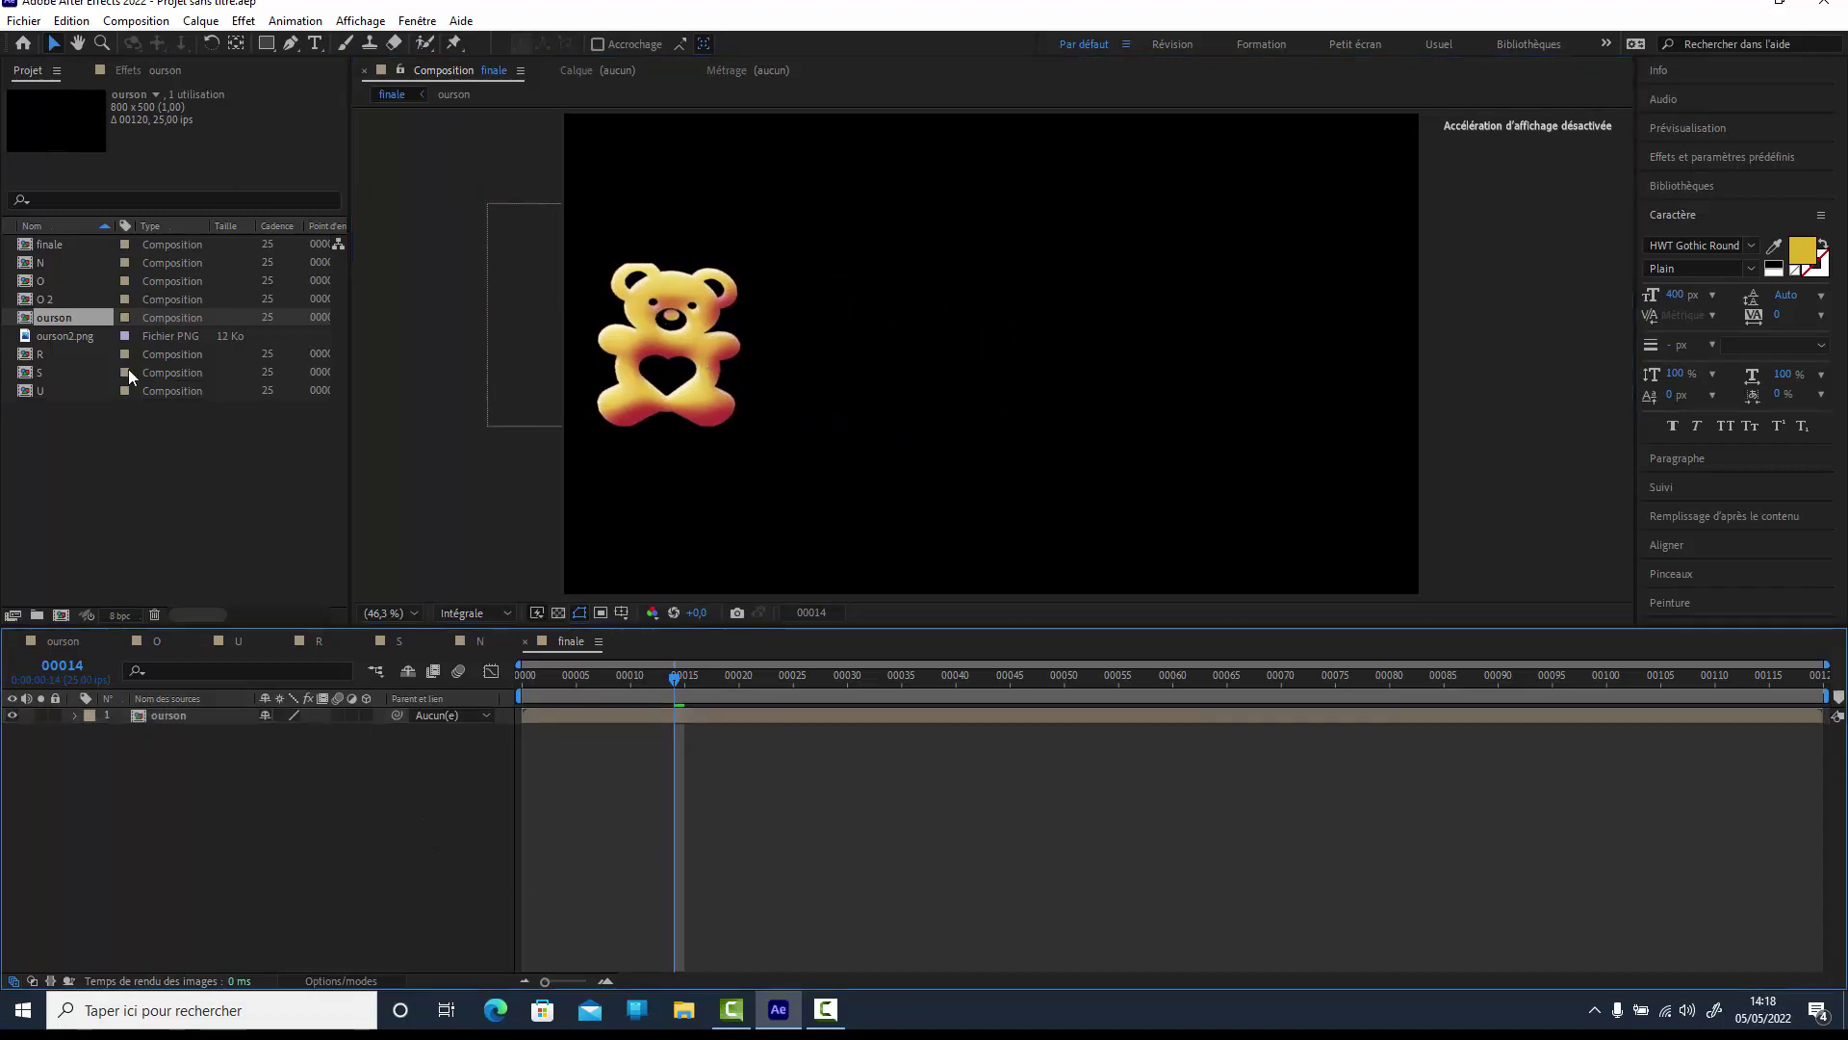
Add the O composition to finale and place it right beside the bear.
left_click(65, 283)
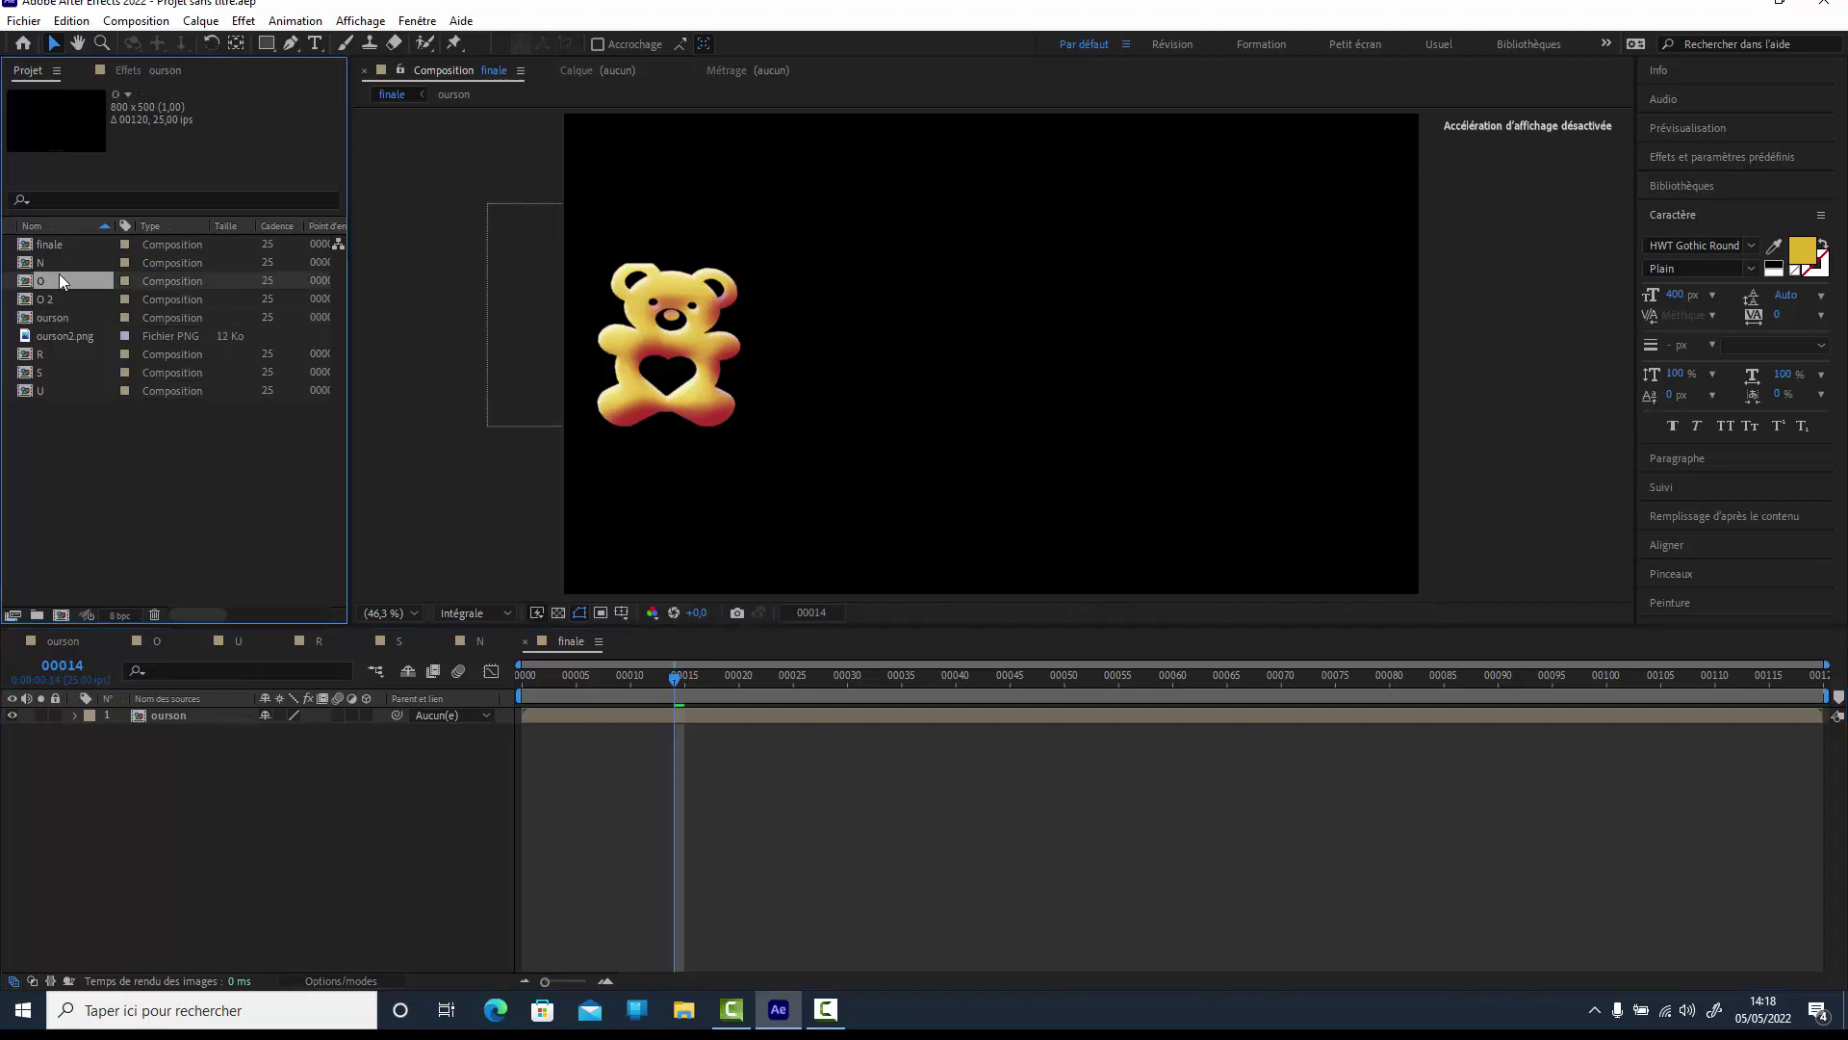
left_click_drag(60, 280, 193, 832)
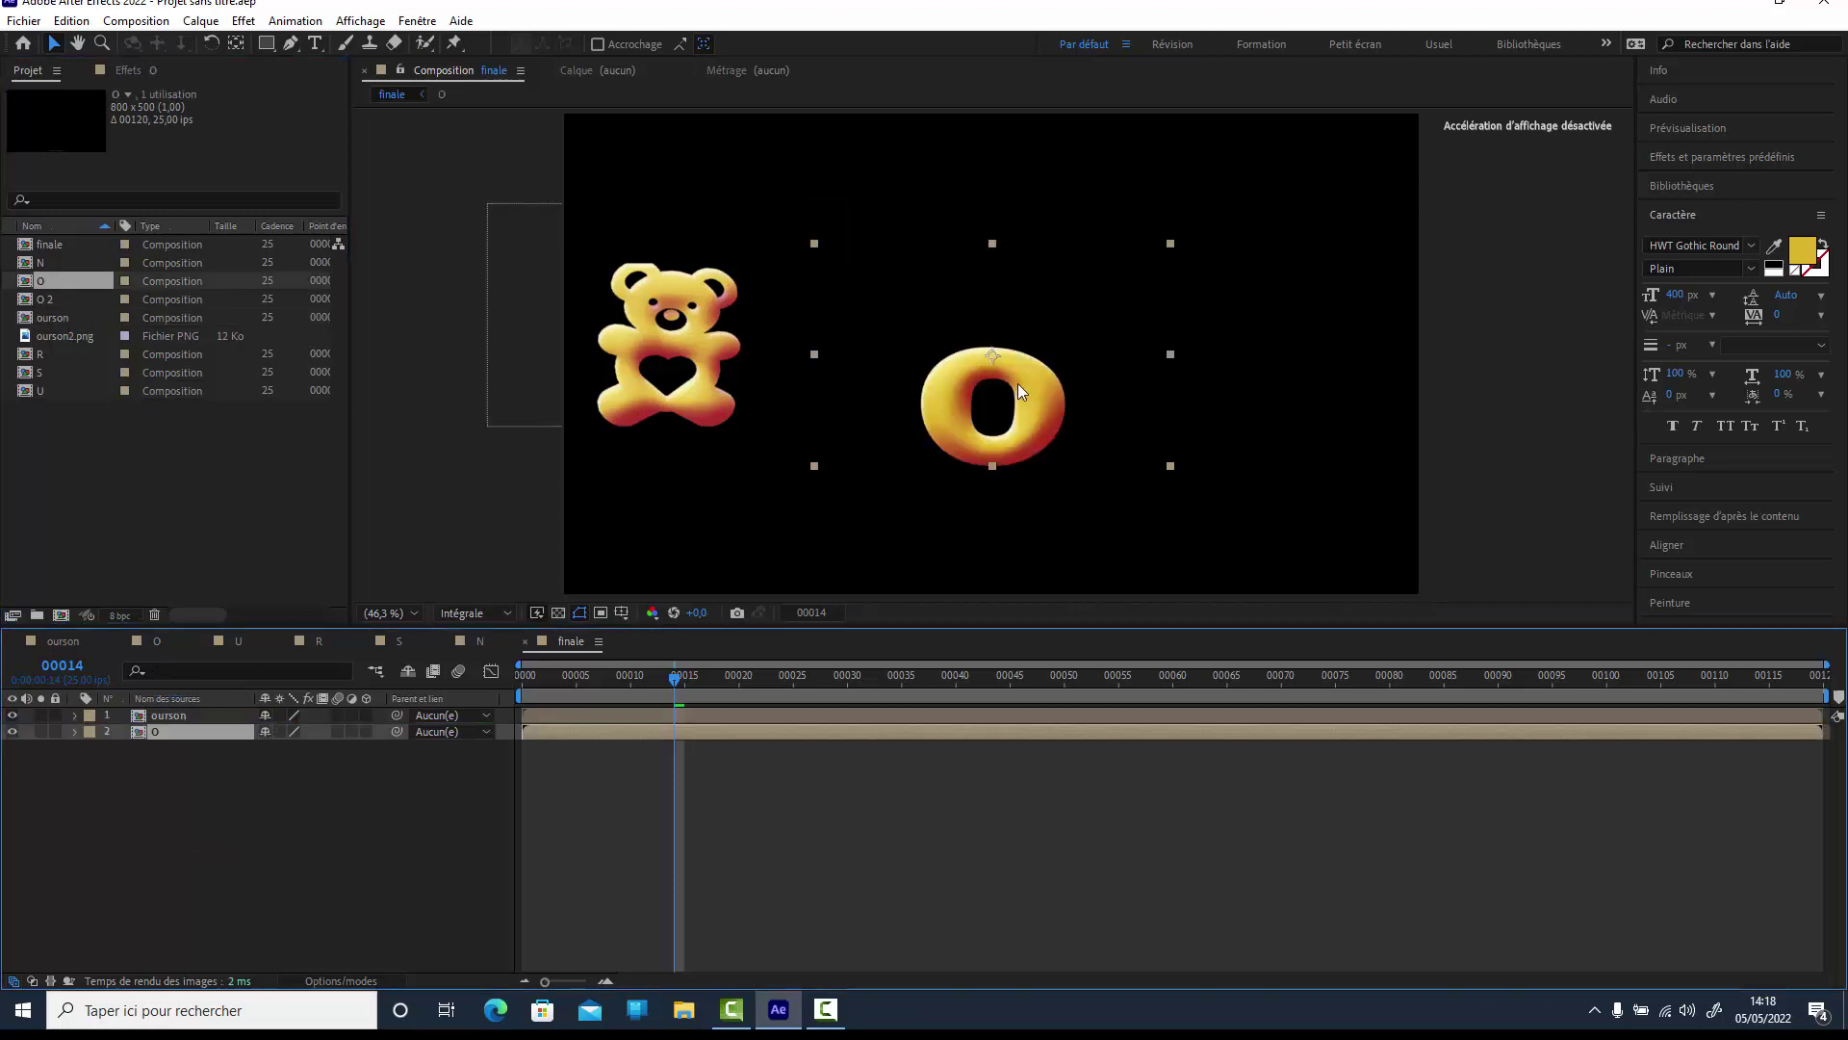
left_click_drag(1018, 383, 839, 348)
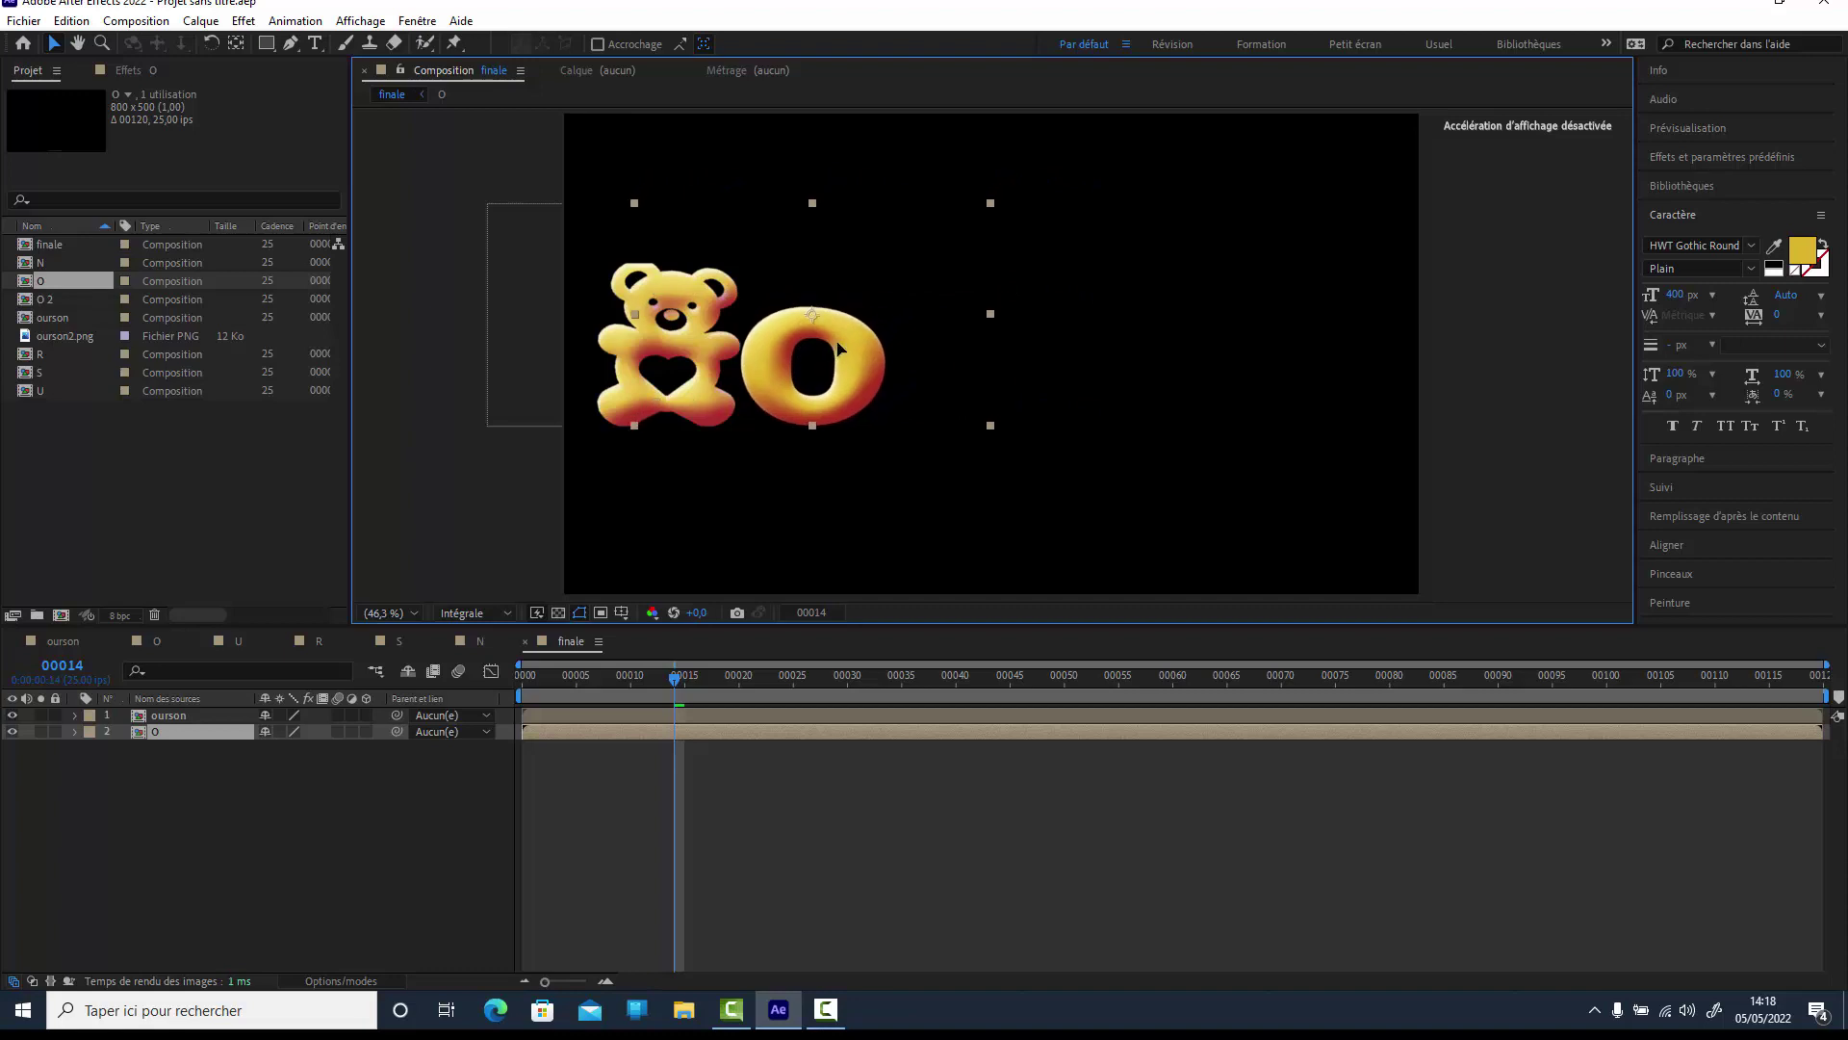
key("Return")
left_click(96, 876)
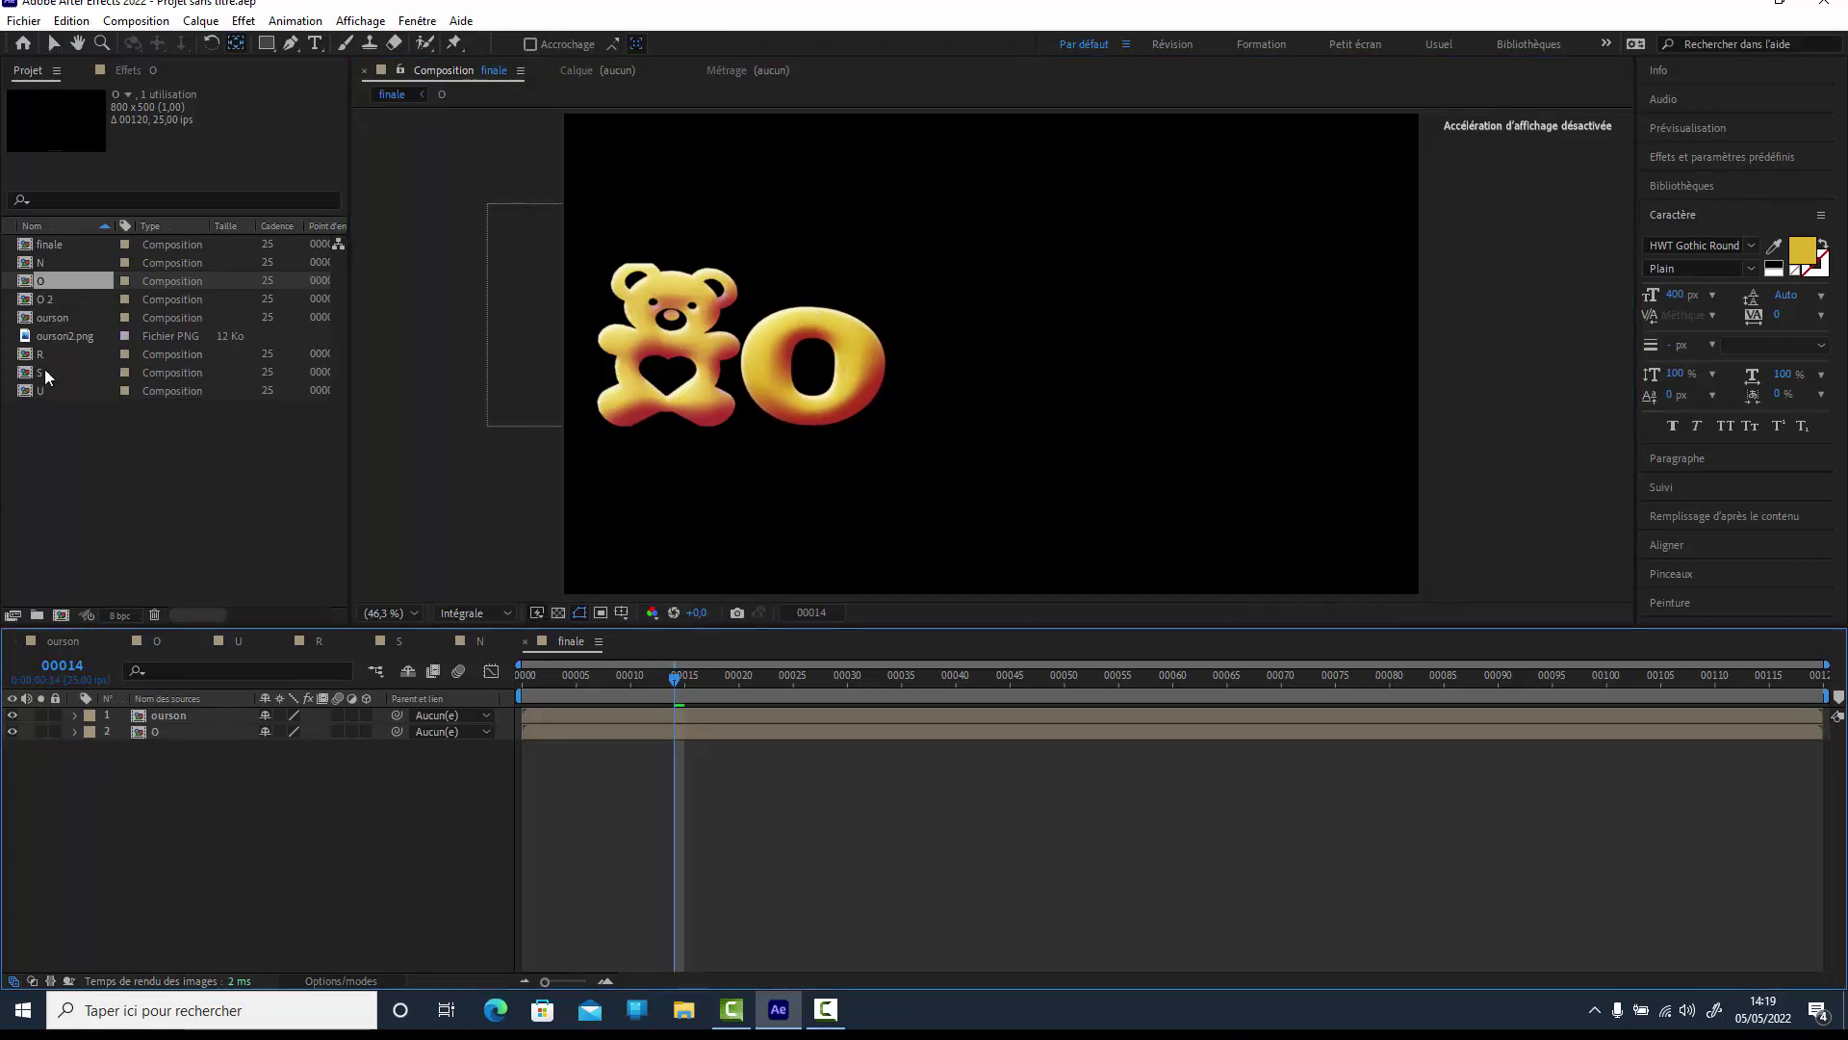
Add the U composition and position it next to the O.
left_click_drag(66, 391, 152, 799)
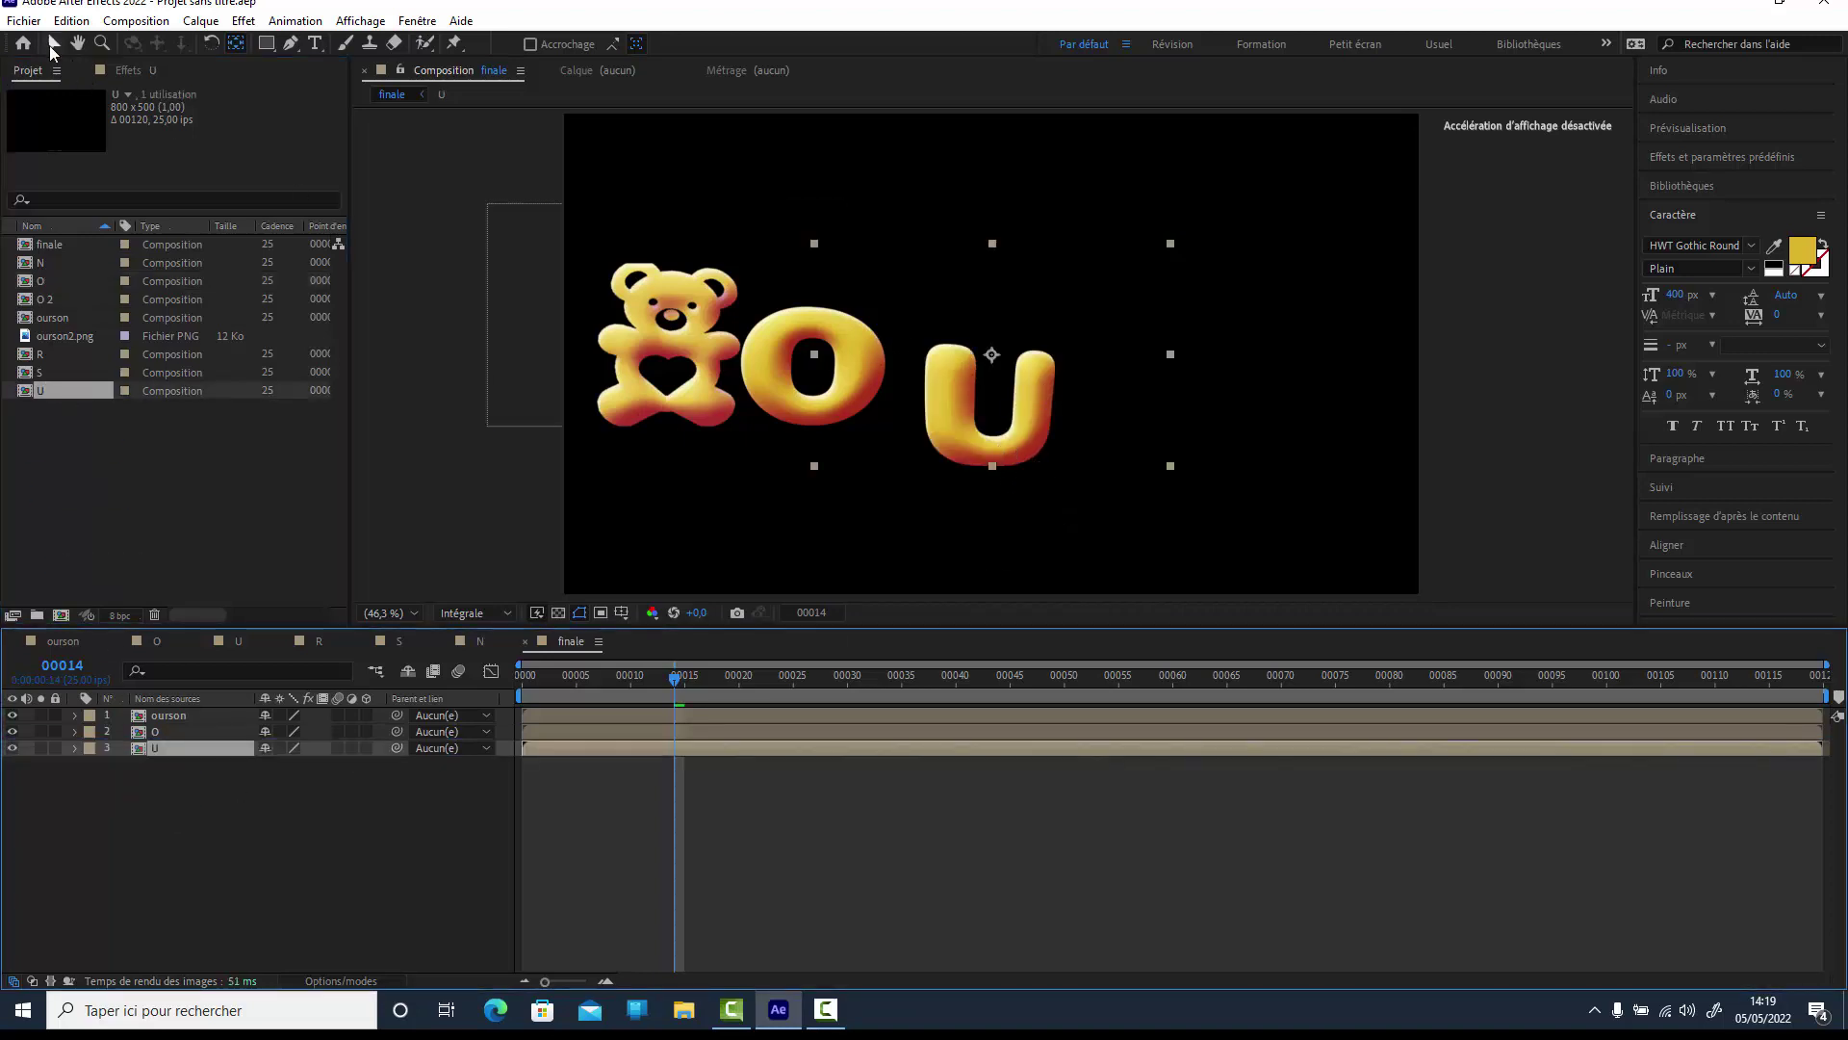
left_click(53, 45)
left_click_drag(1019, 453, 963, 402)
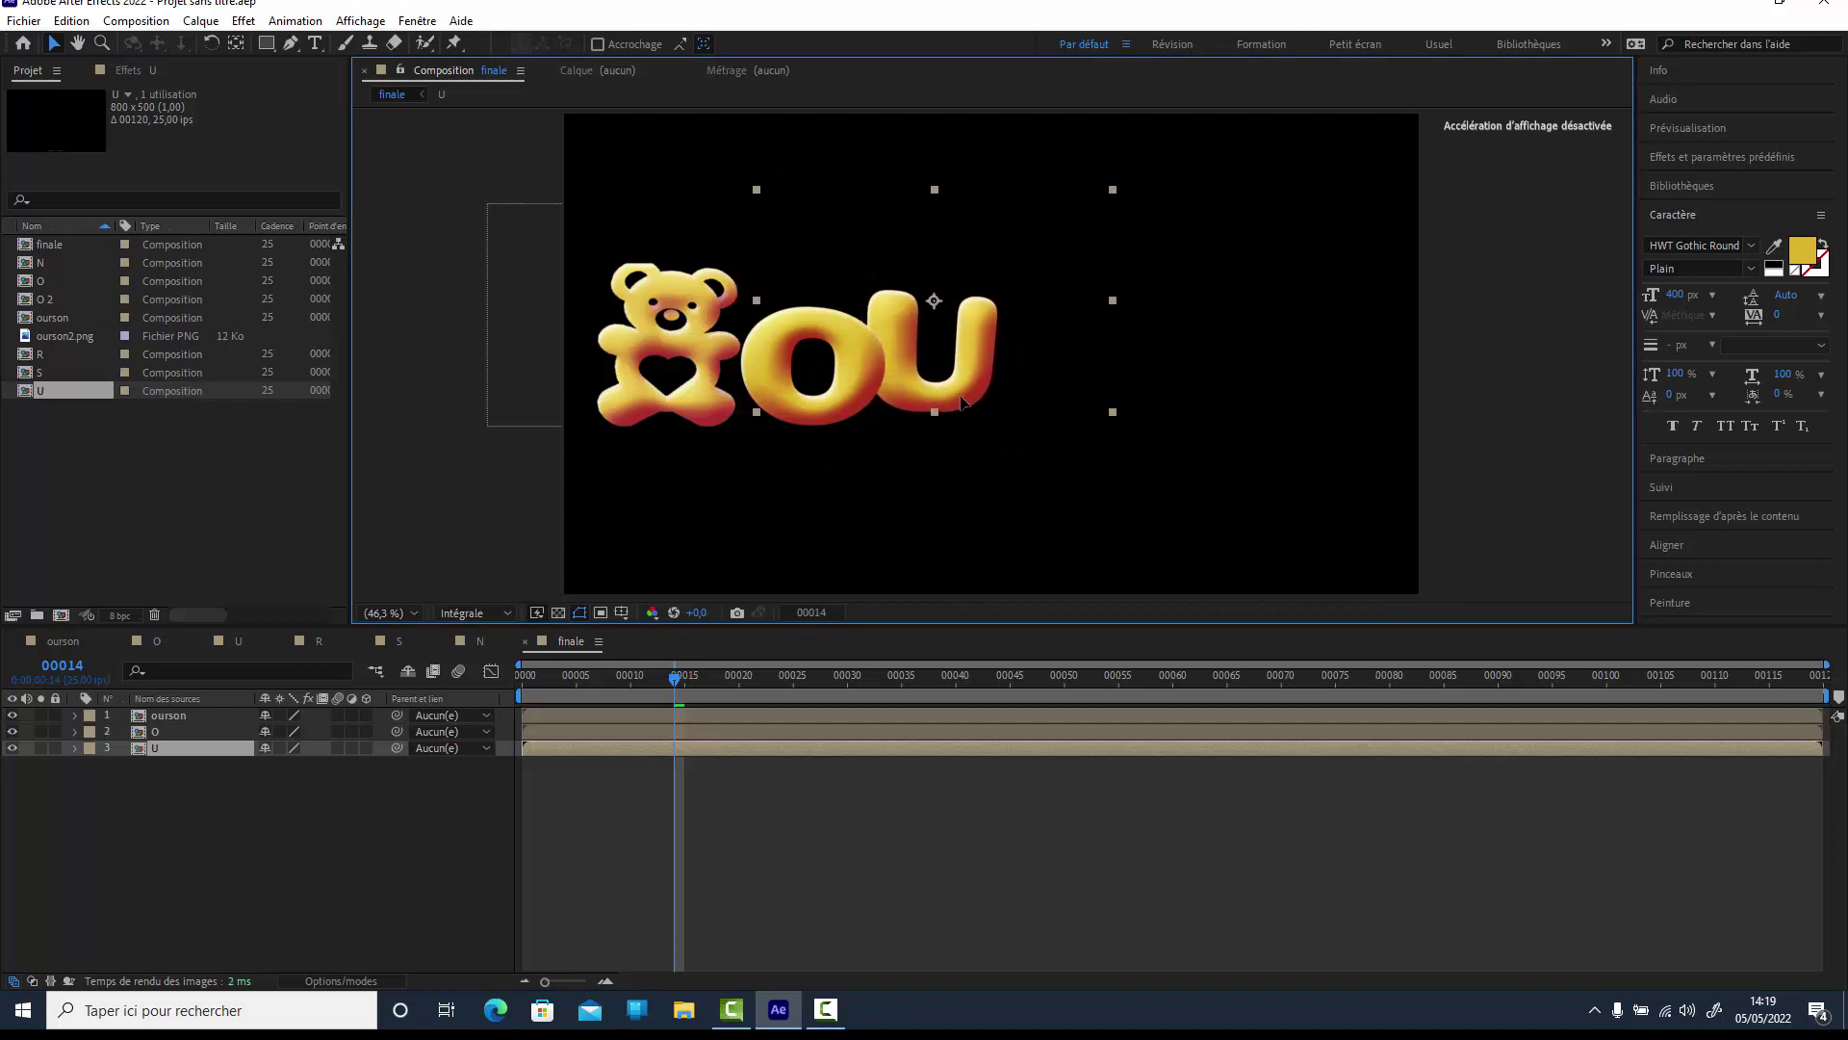
left_click(349, 847)
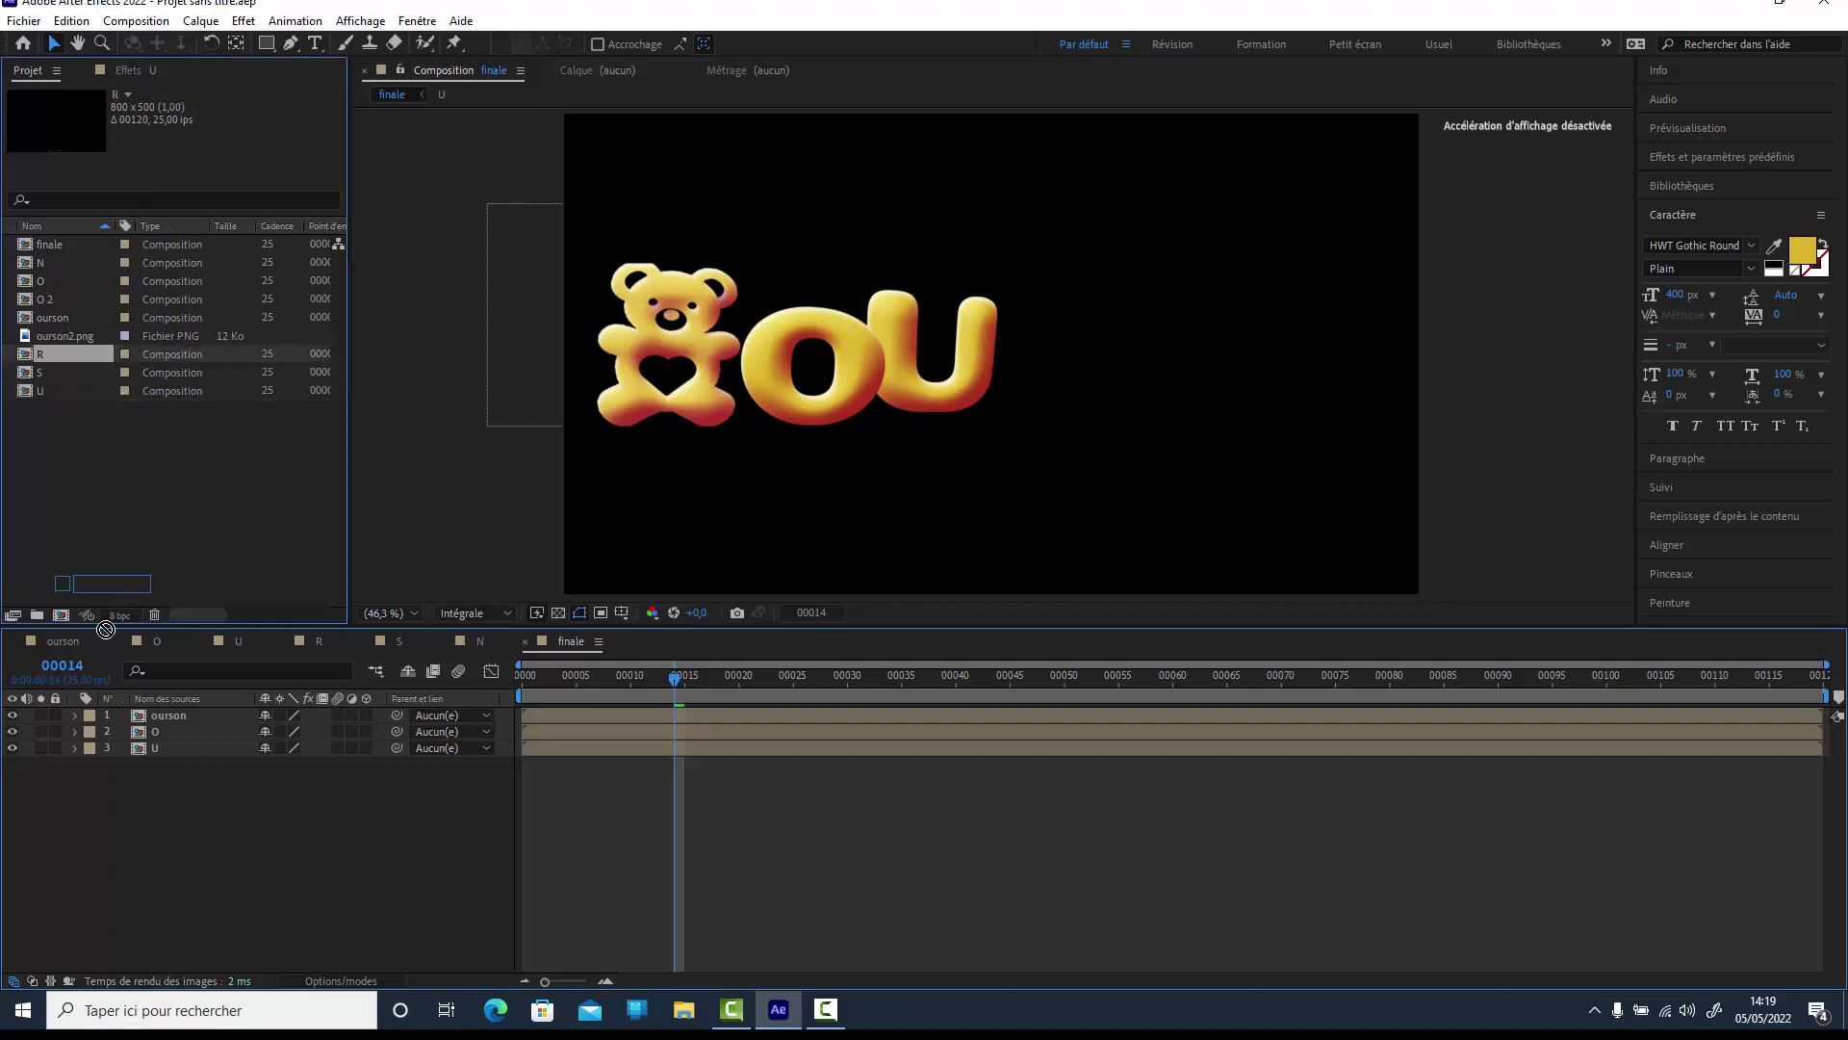
Add the R and S compositions, placing them after the U to spell OURS.
left_click_drag(55, 355, 124, 800)
mouse_move(1014, 412)
left_mouse_down()
mouse_move(1068, 441)
mouse_move(1083, 392)
left_mouse_up()
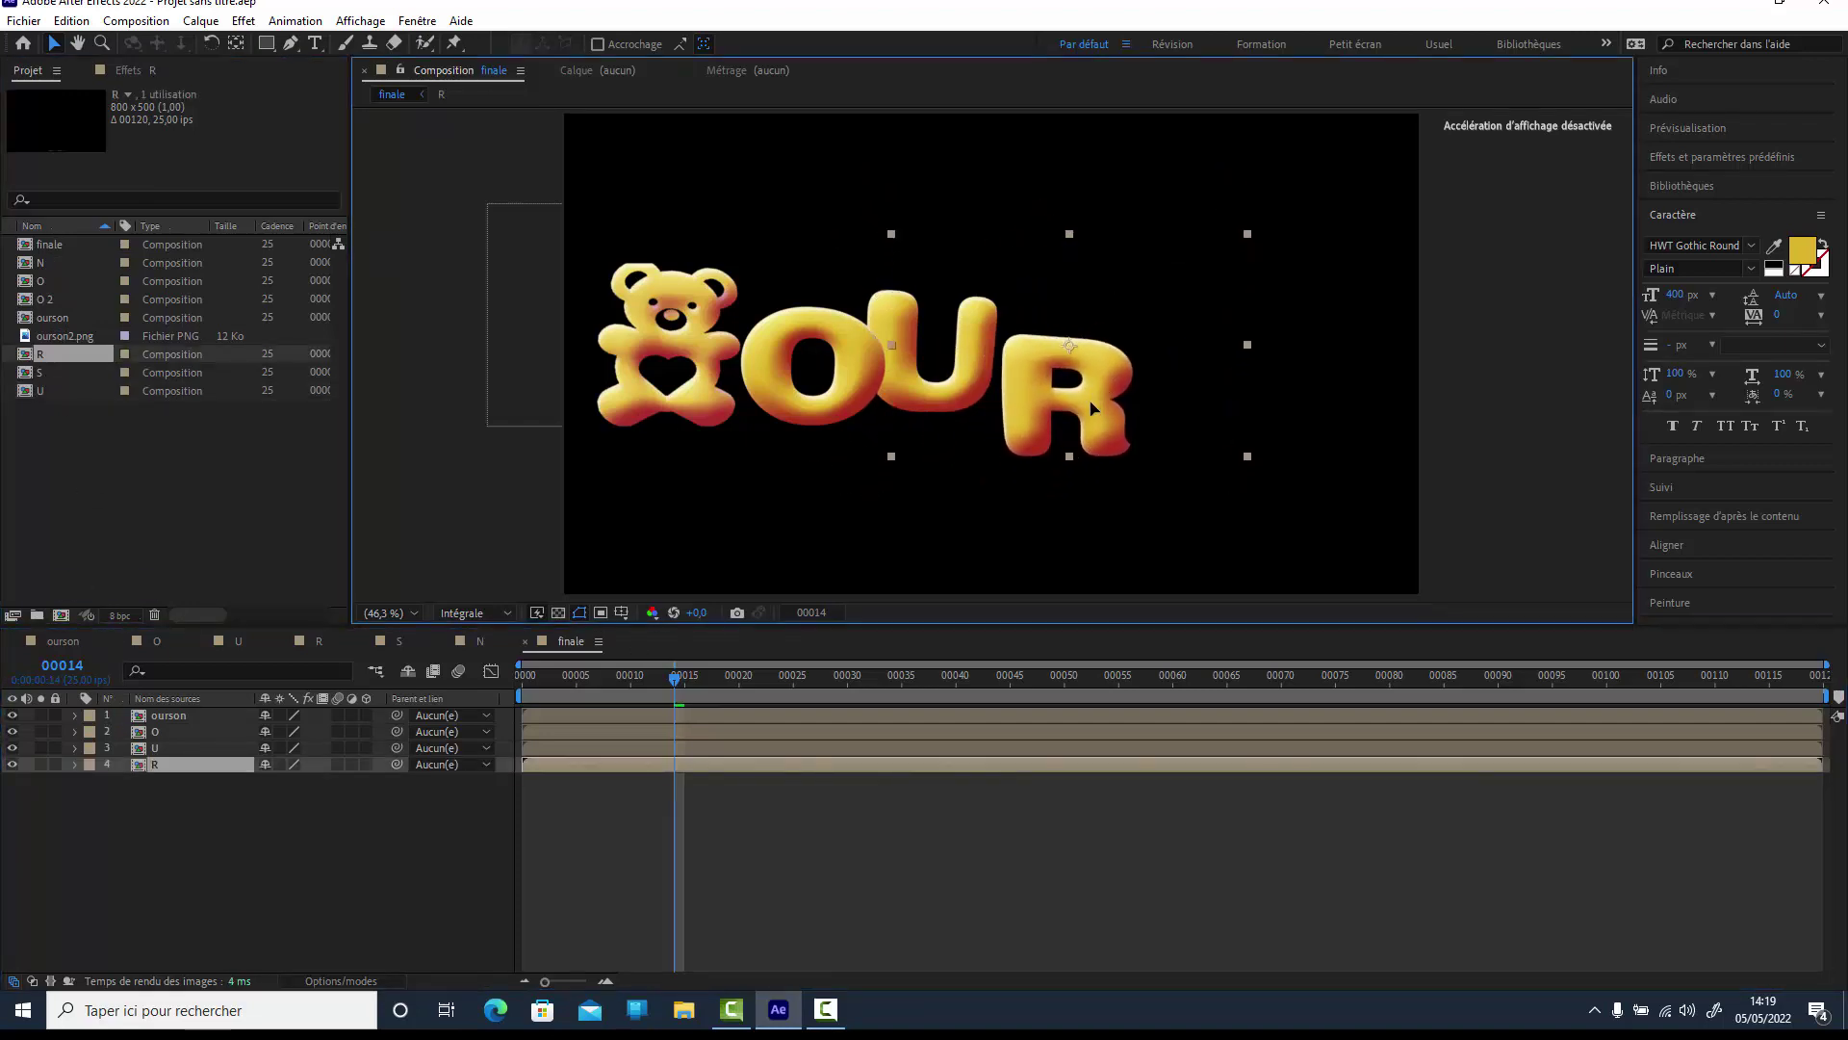
key("Return")
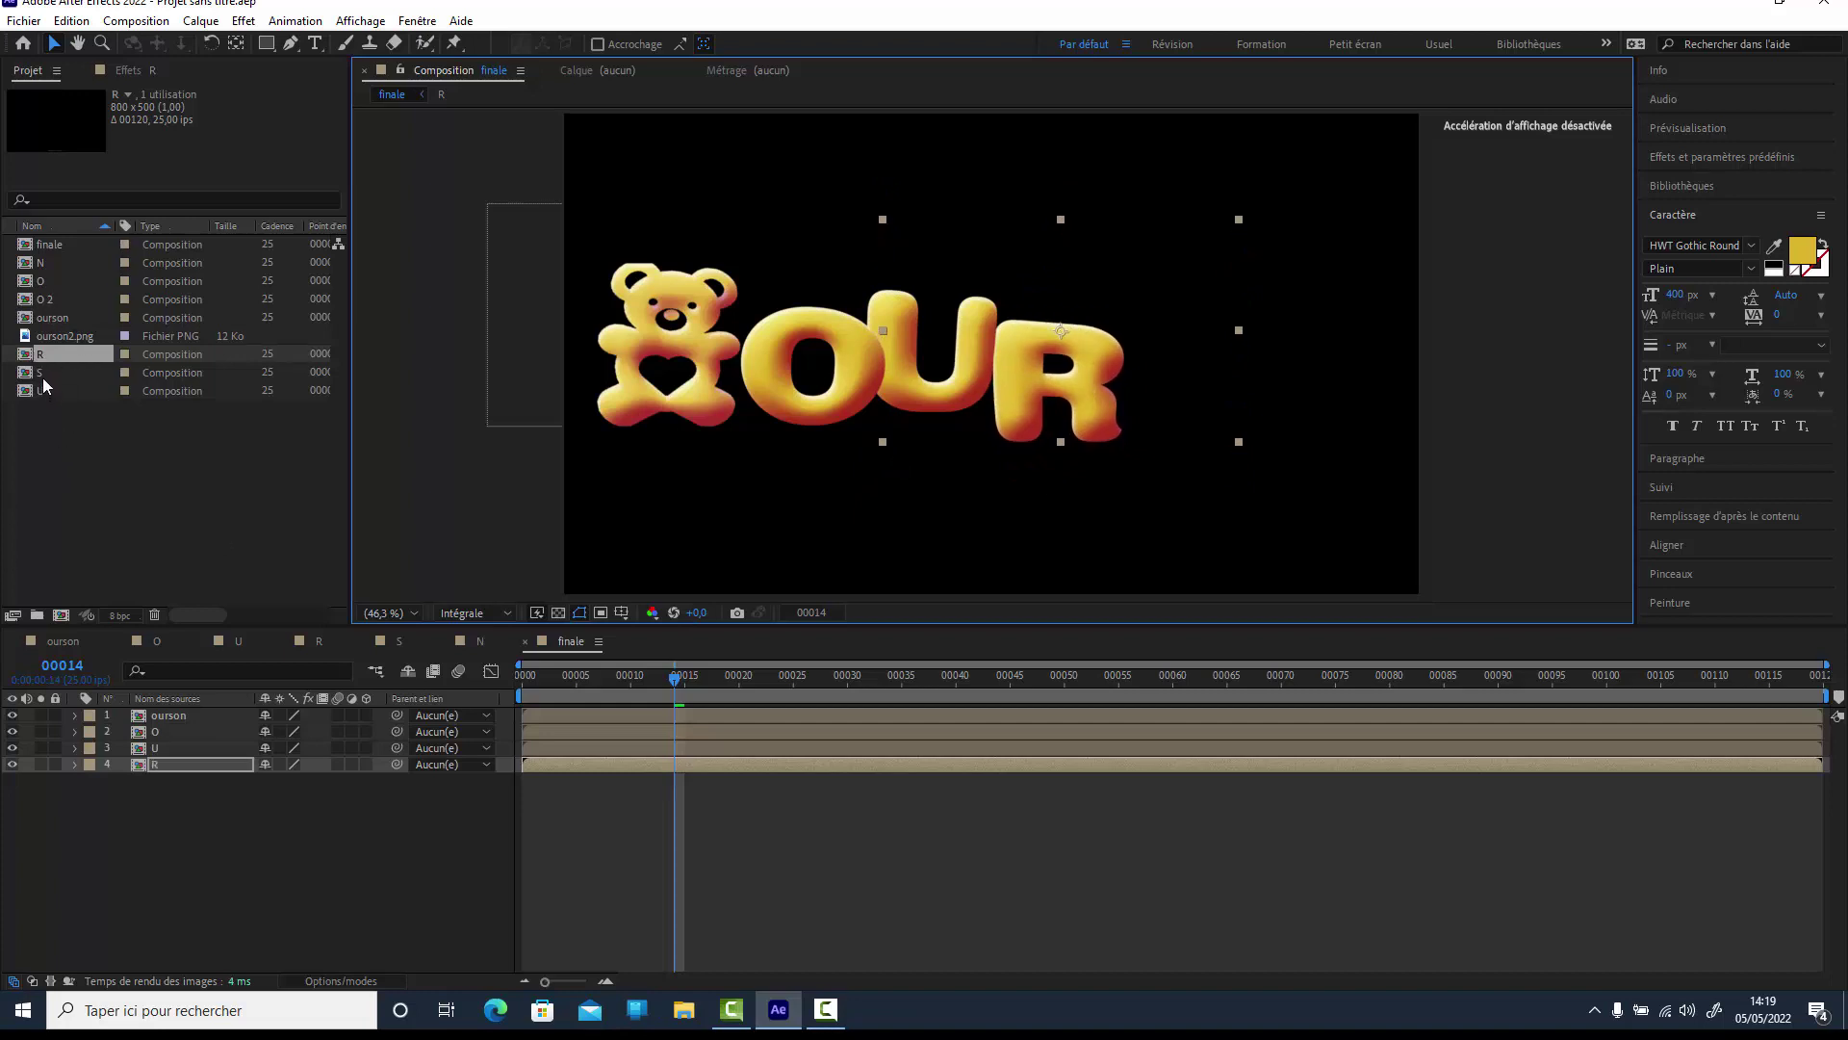
left_click_drag(42, 375, 132, 828)
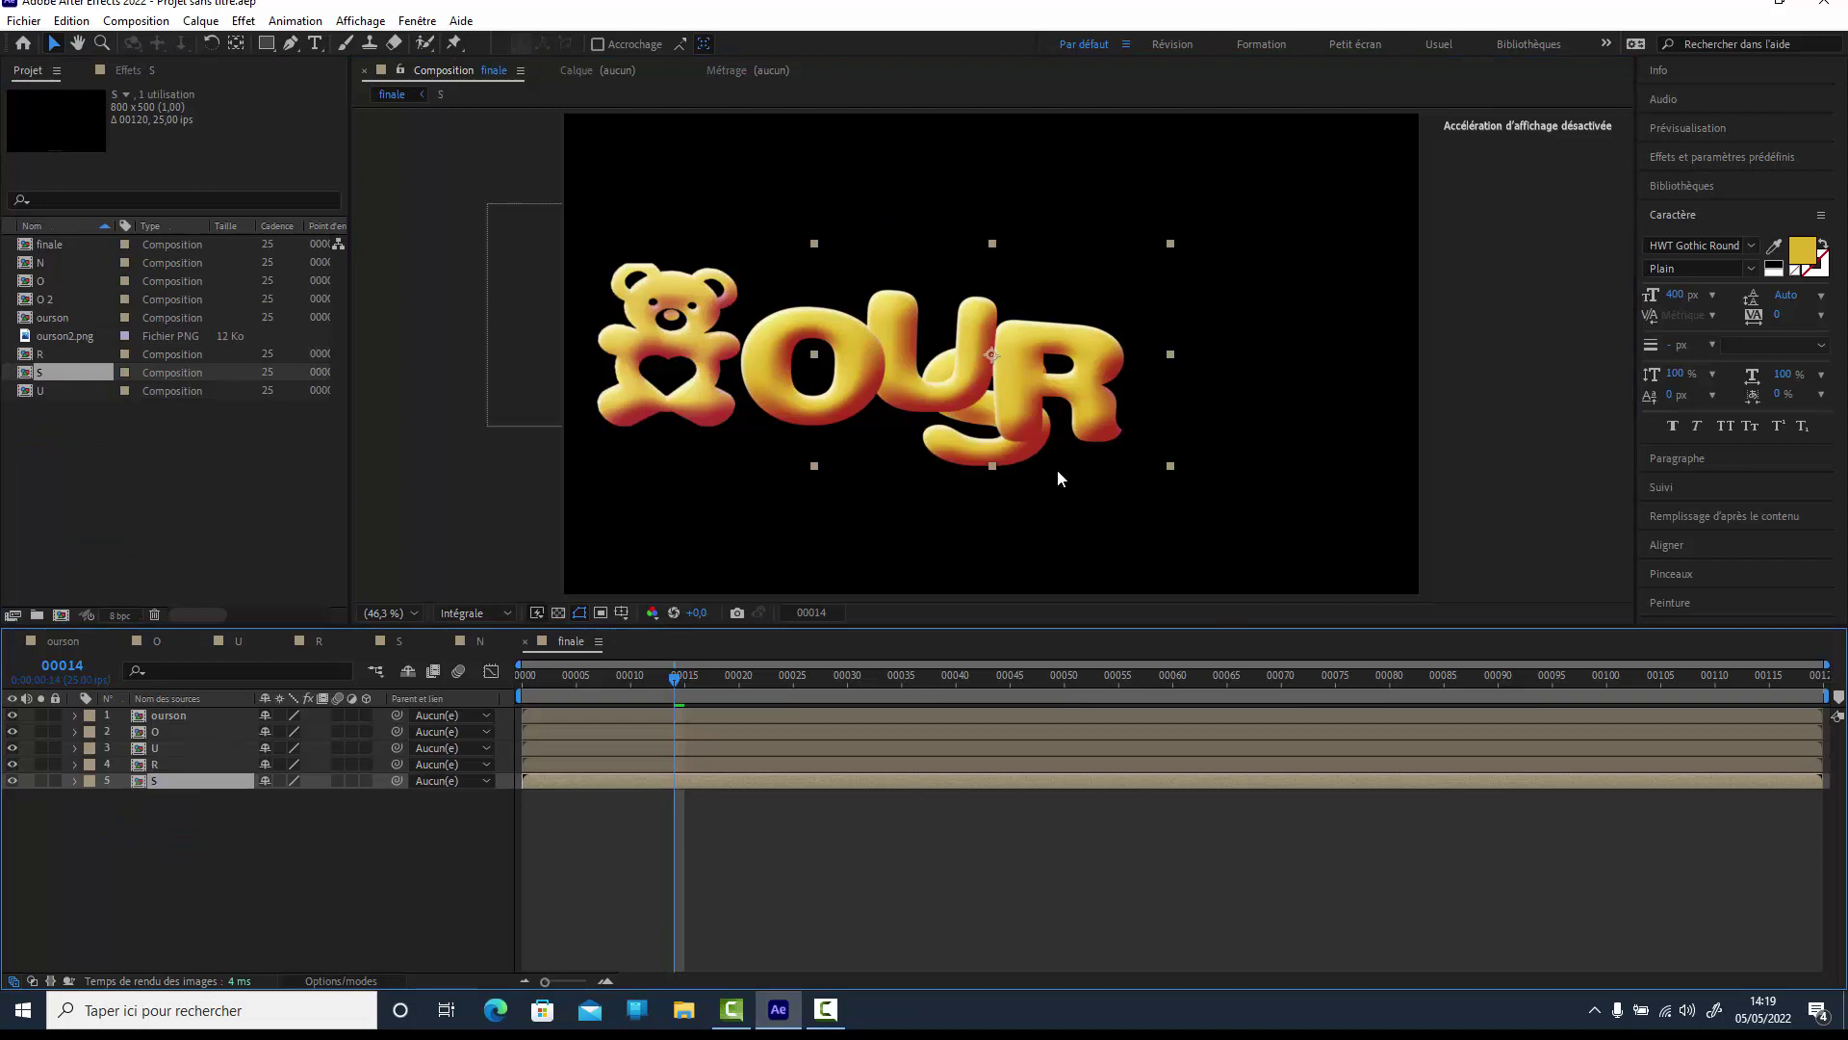
left_click_drag(962, 452, 1136, 409)
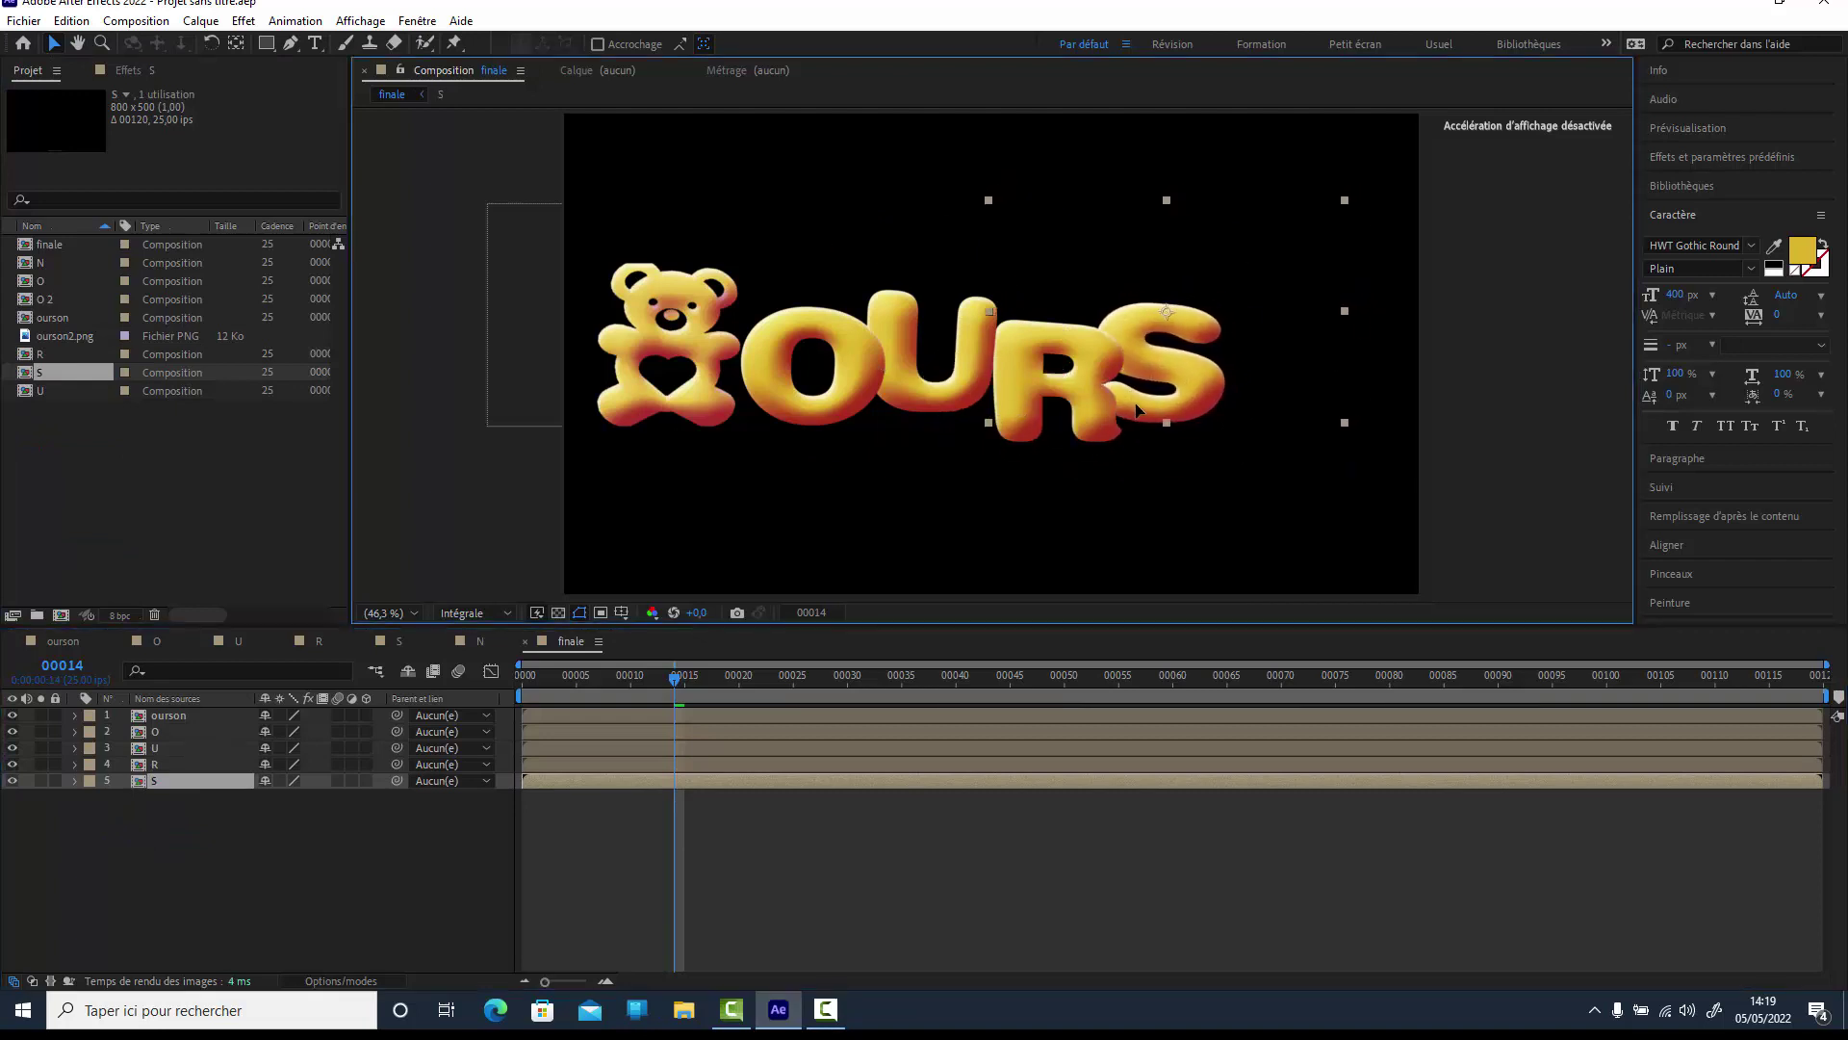
key("Return")
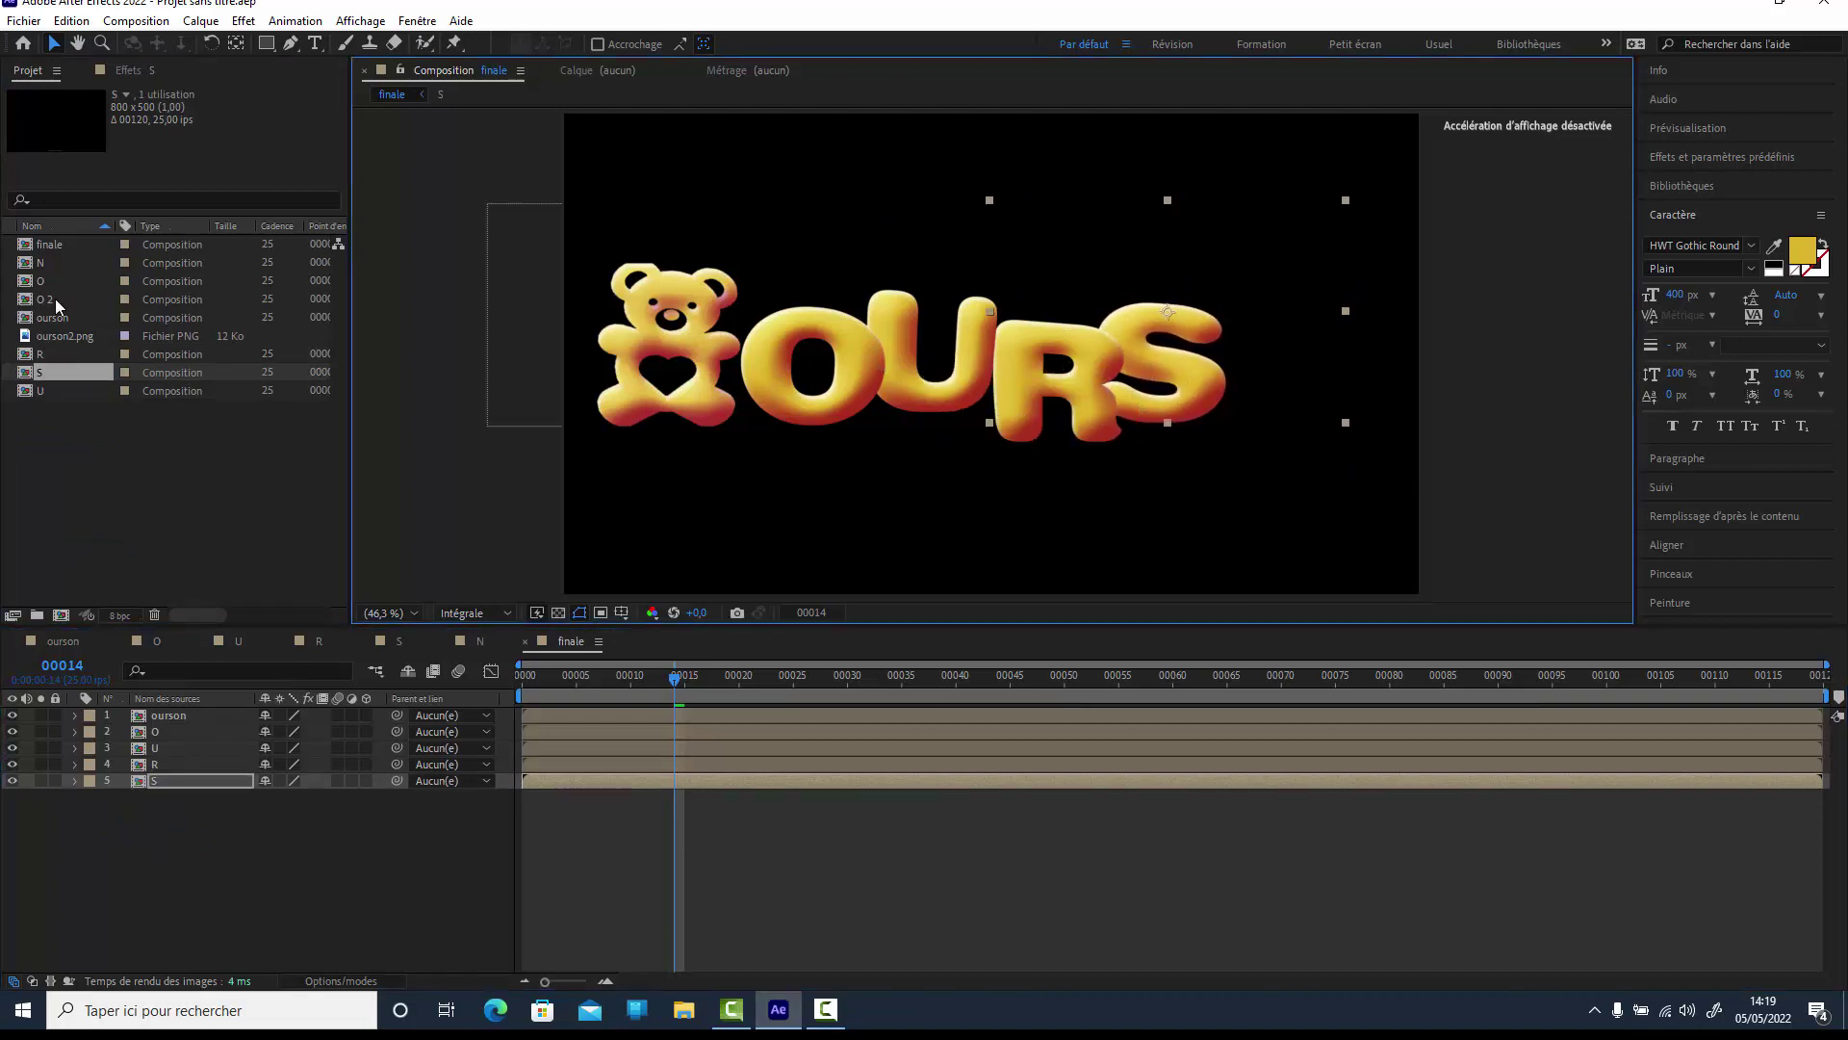
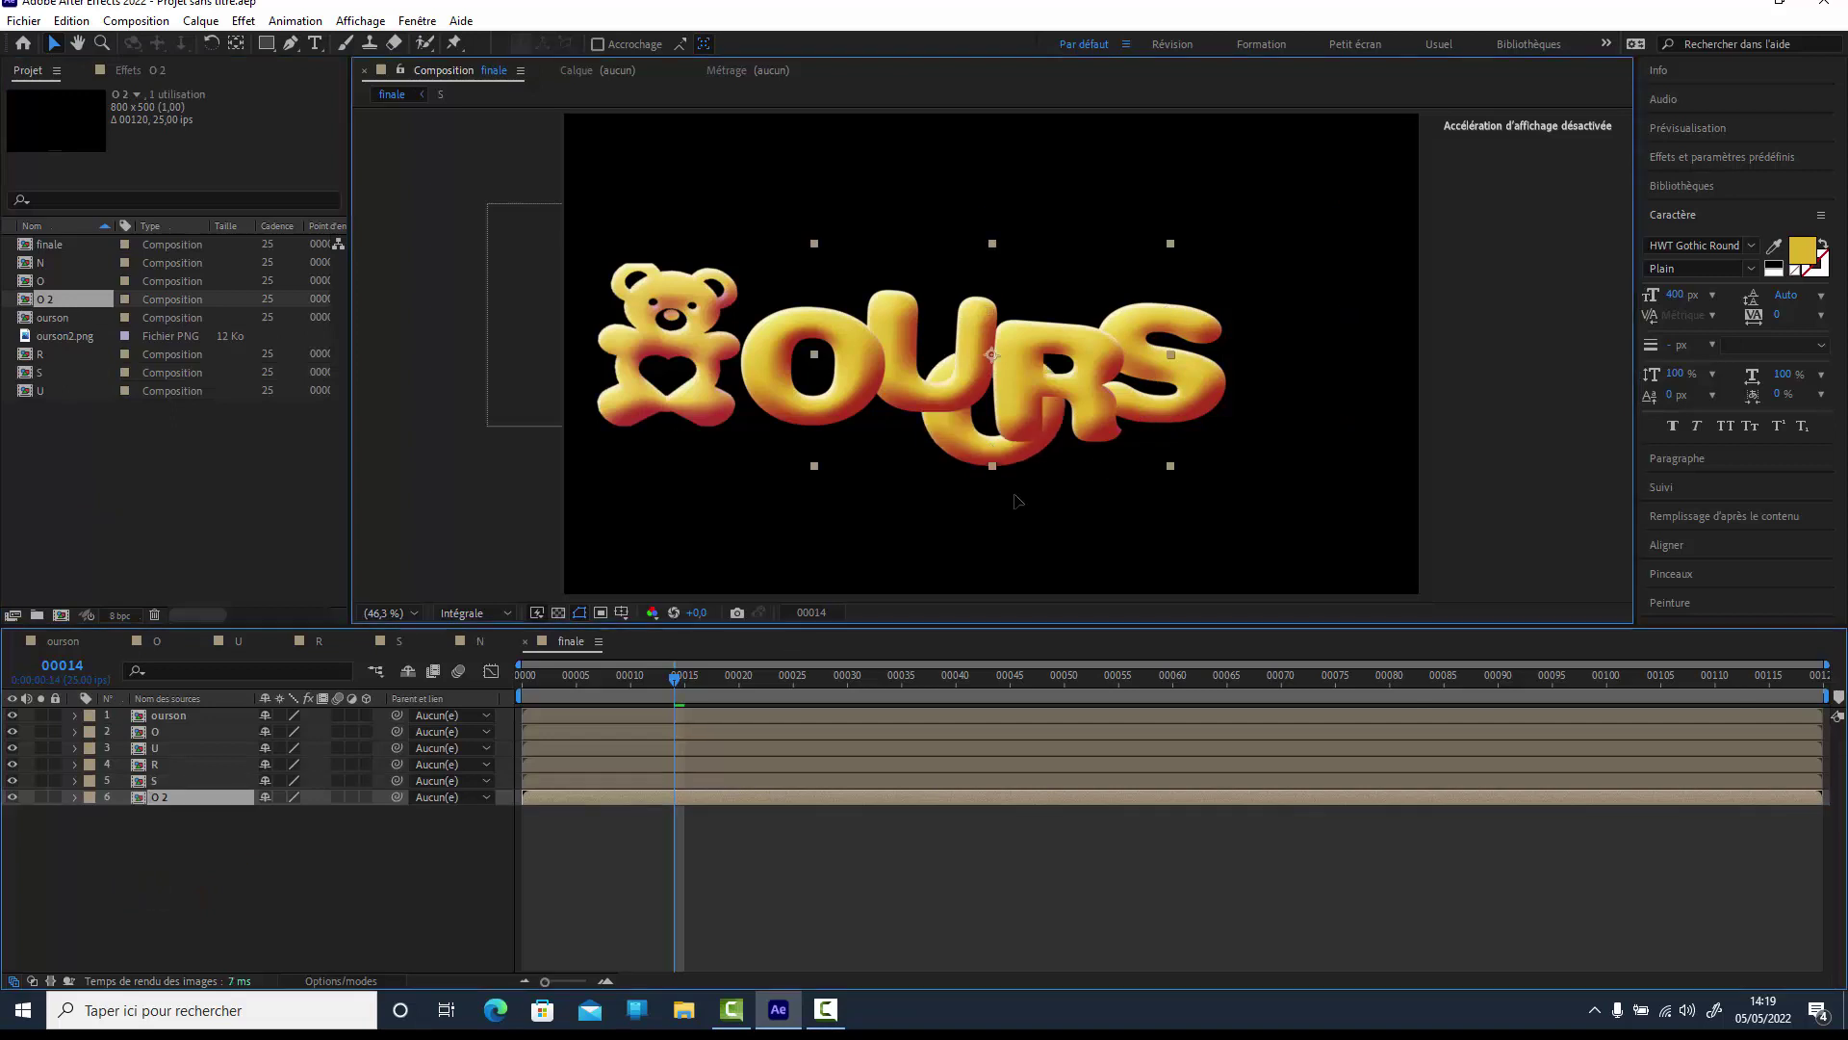
Place the second O right of the S, then add the N comp and place it at the word's end.
mouse_move(993, 429)
left_mouse_down()
mouse_move(1269, 390)
mouse_move(1265, 374)
left_mouse_up()
key("Return")
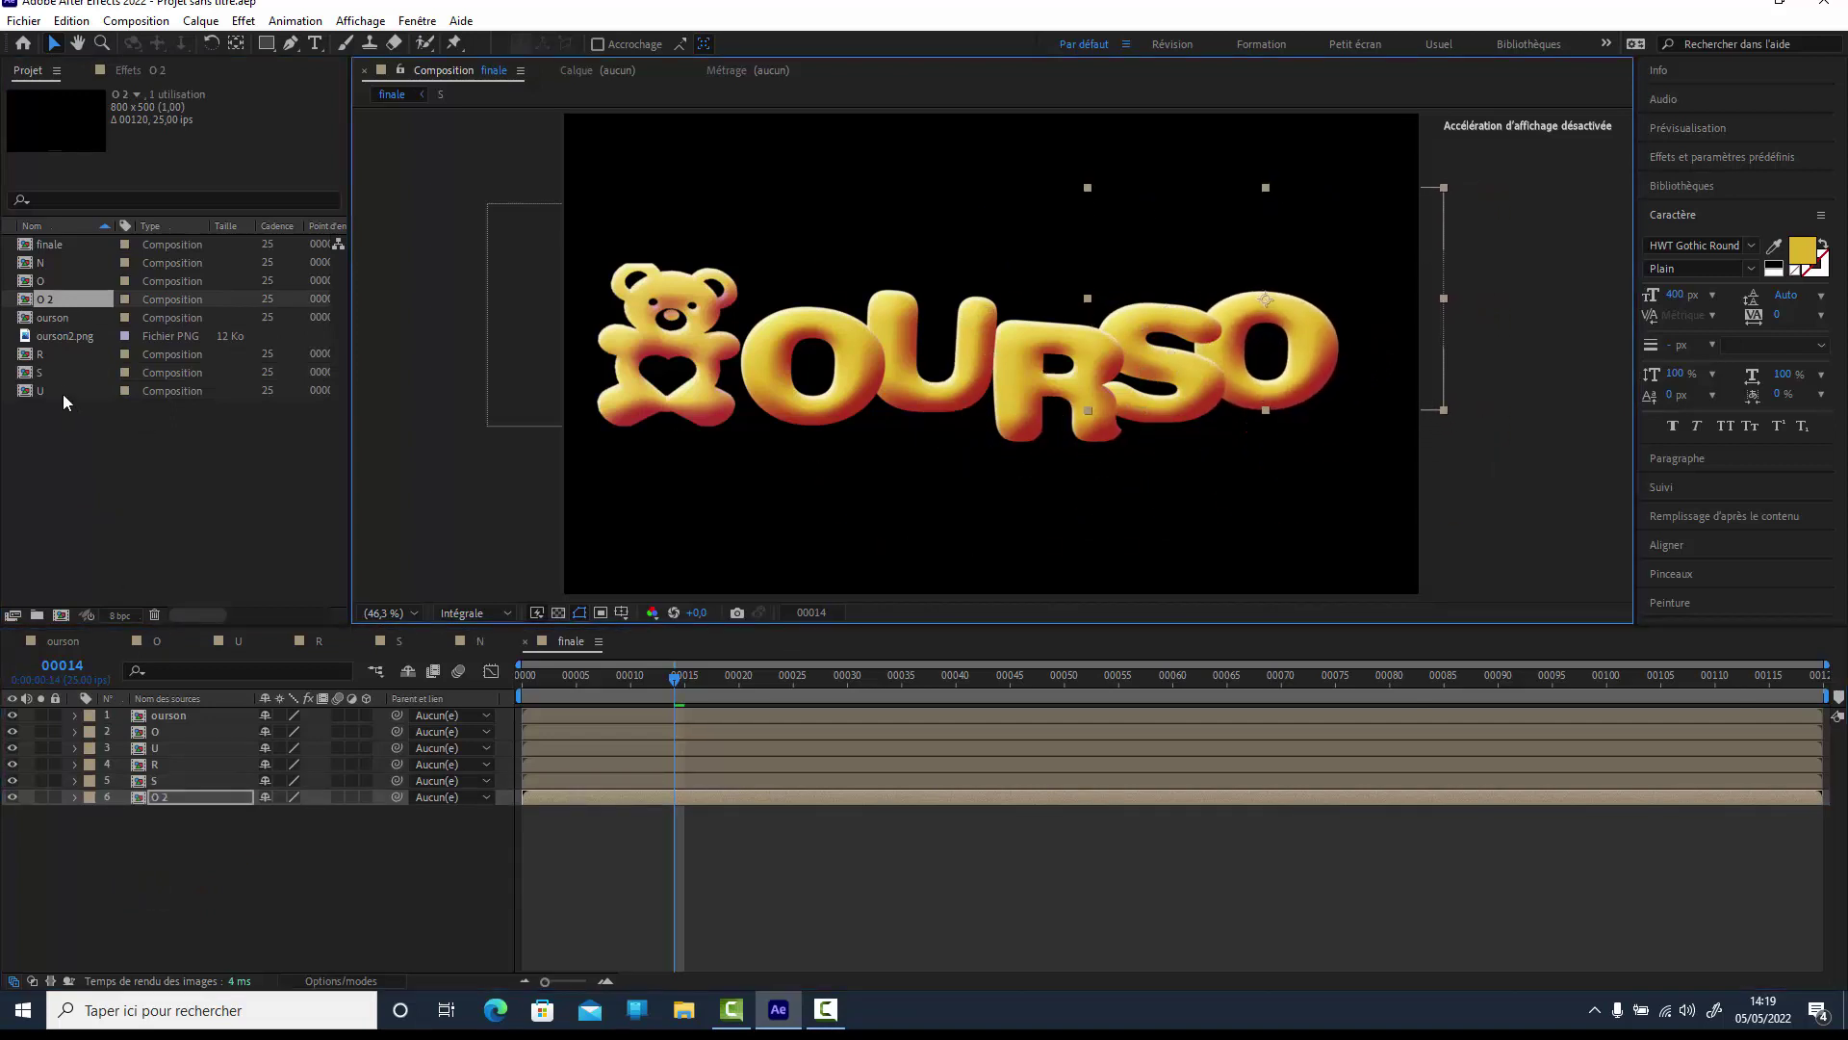
mouse_move(44, 264)
left_mouse_down()
mouse_move(1317, 378)
mouse_move(155, 891)
left_mouse_up()
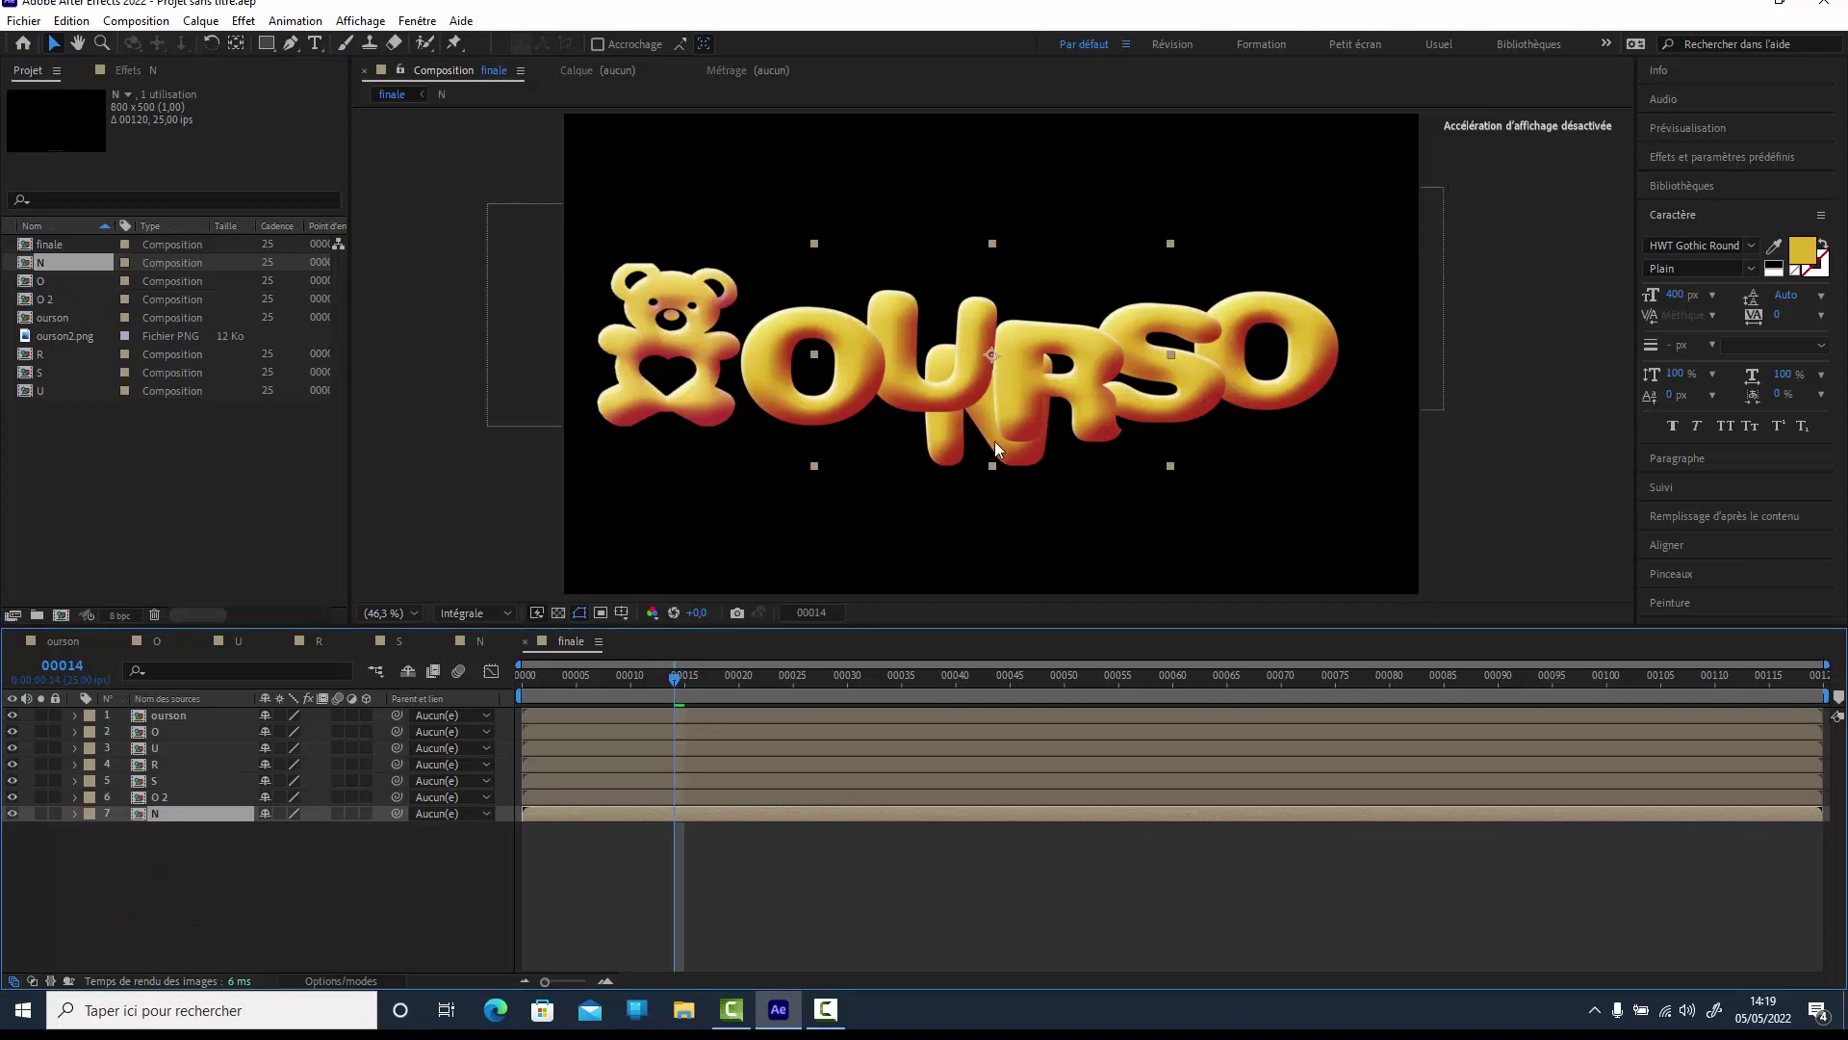
mouse_move(995, 440)
left_mouse_down()
mouse_move(1146, 521)
mouse_move(1353, 412)
mouse_move(1351, 392)
left_mouse_up()
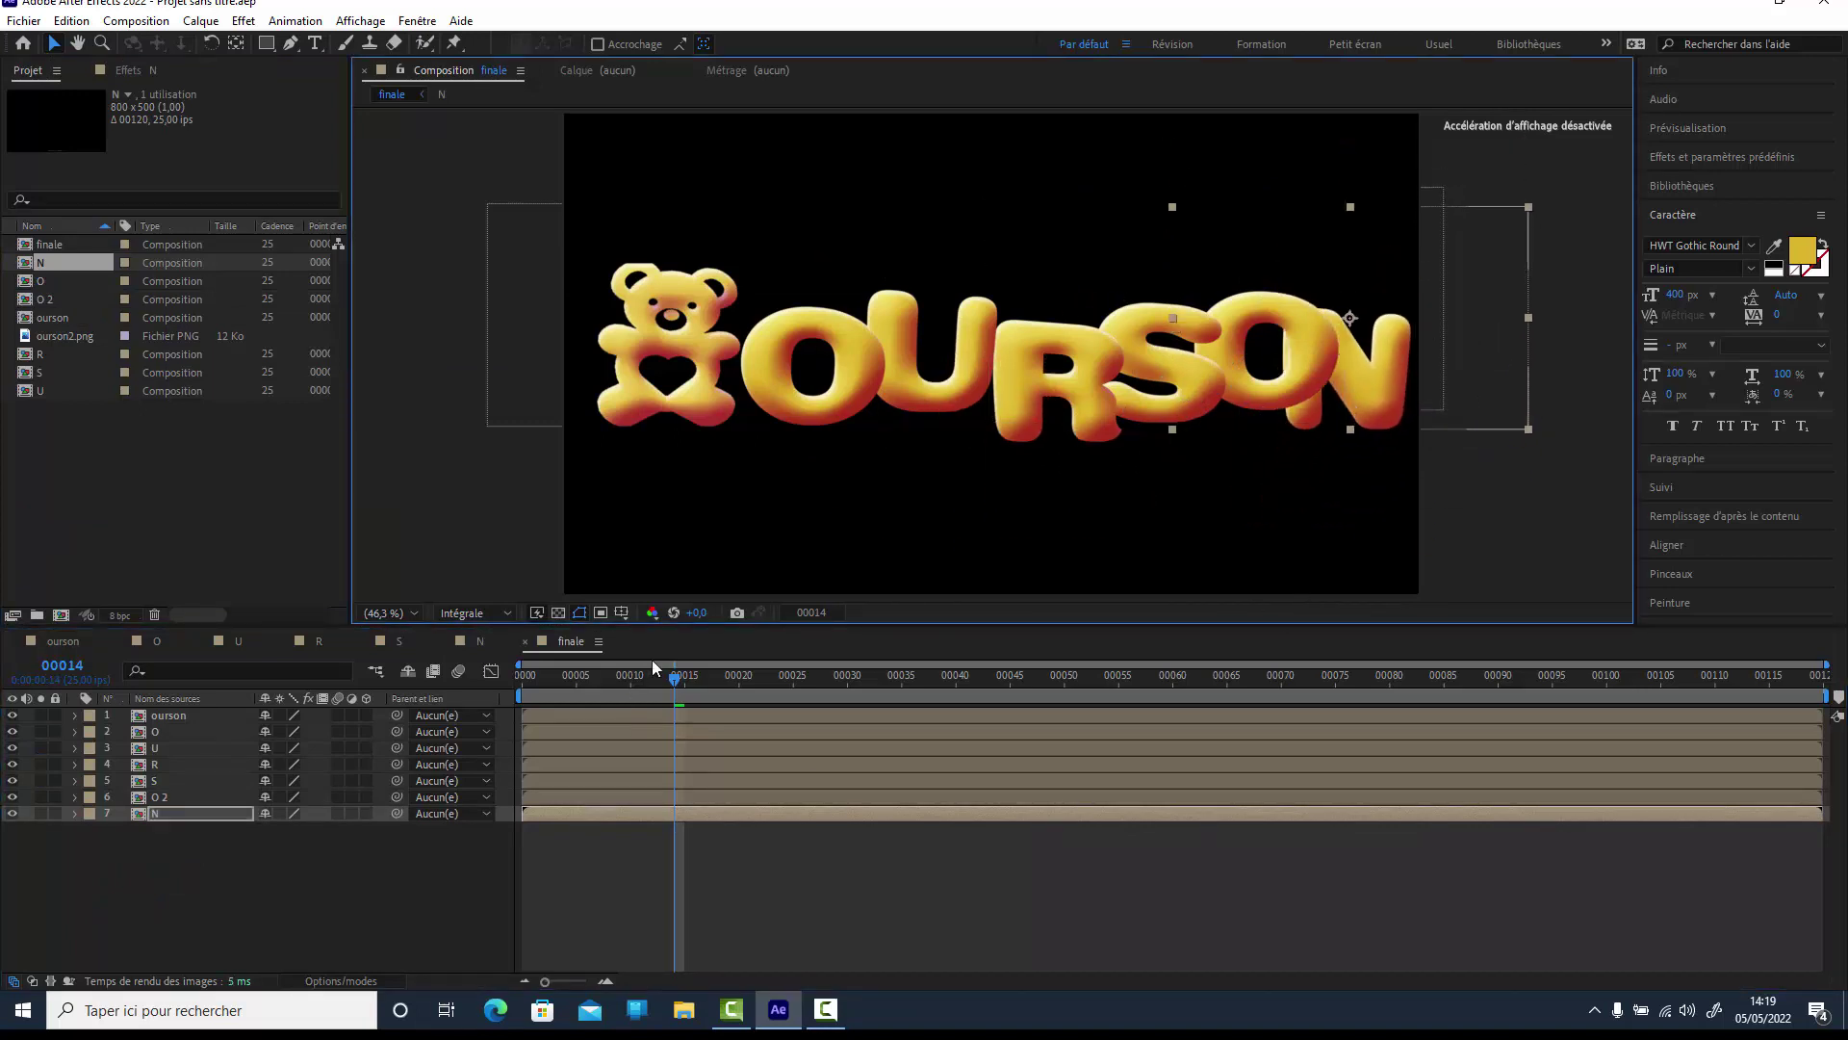
Preview the animation from the first frame, then shift the O layer to start a few frames later.
key("Home")
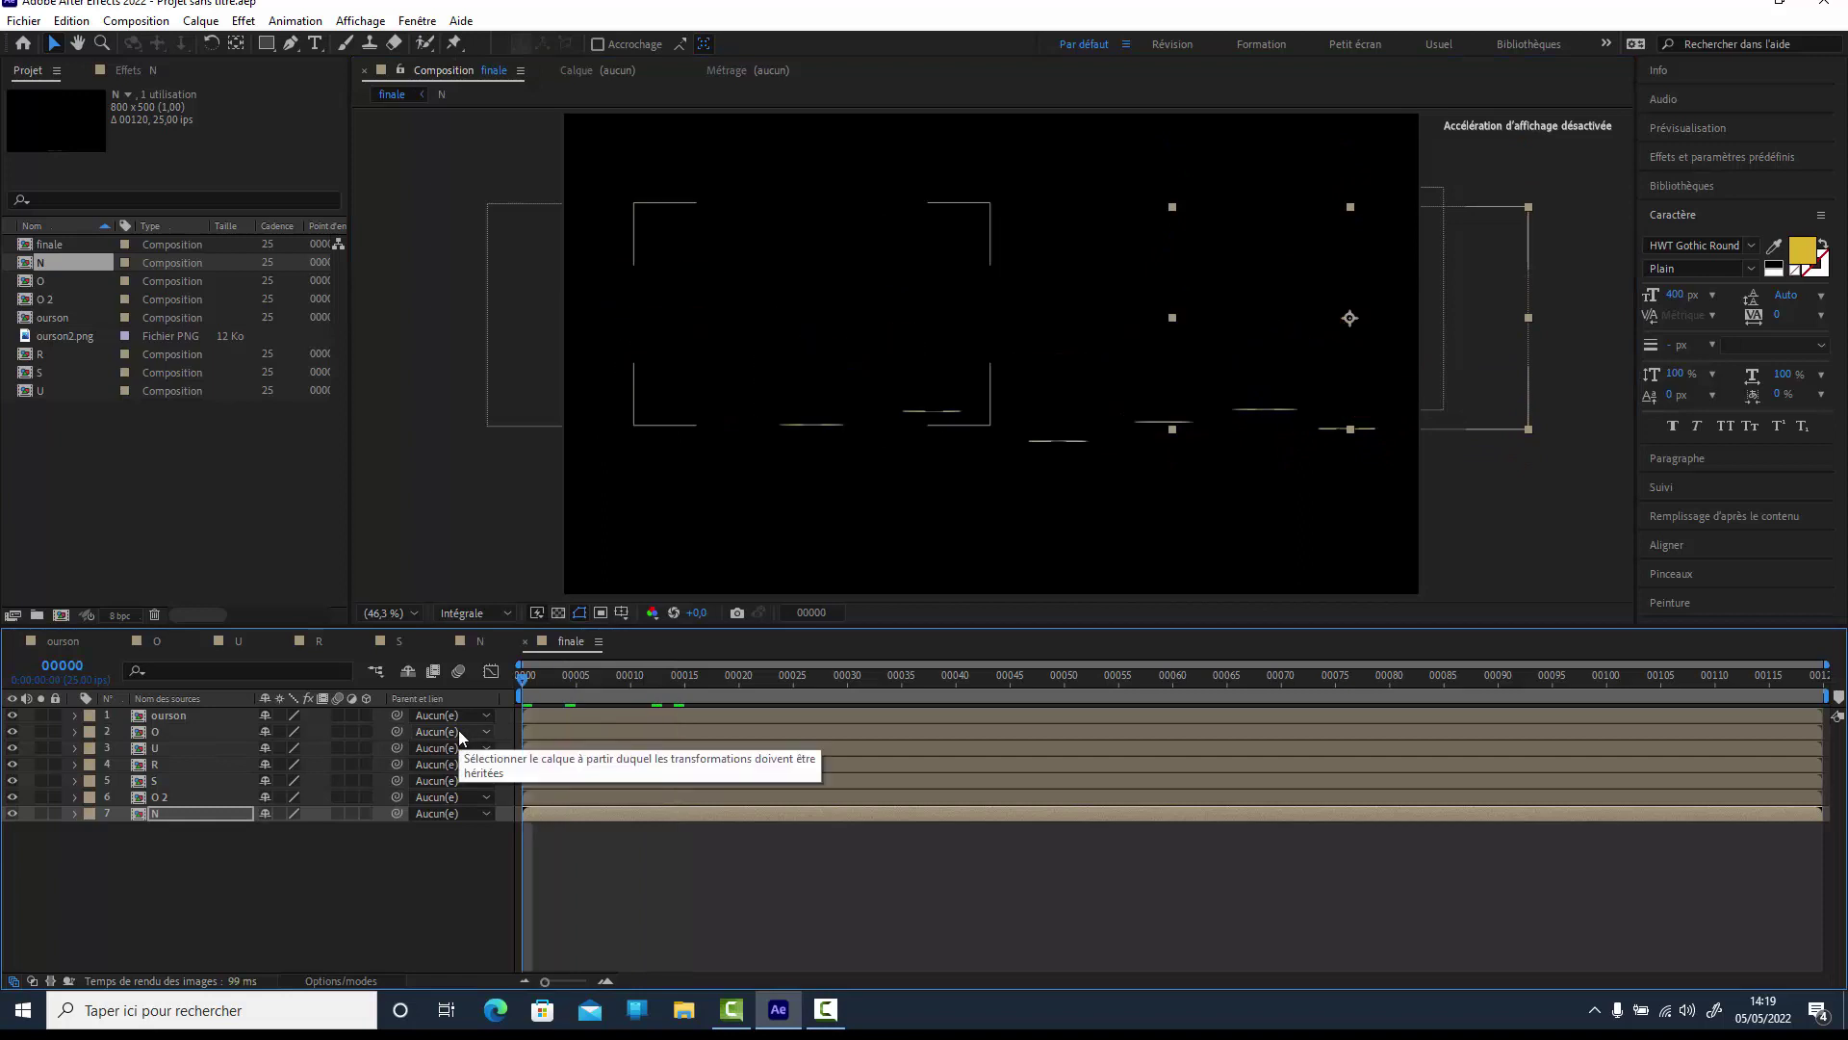
key("space")
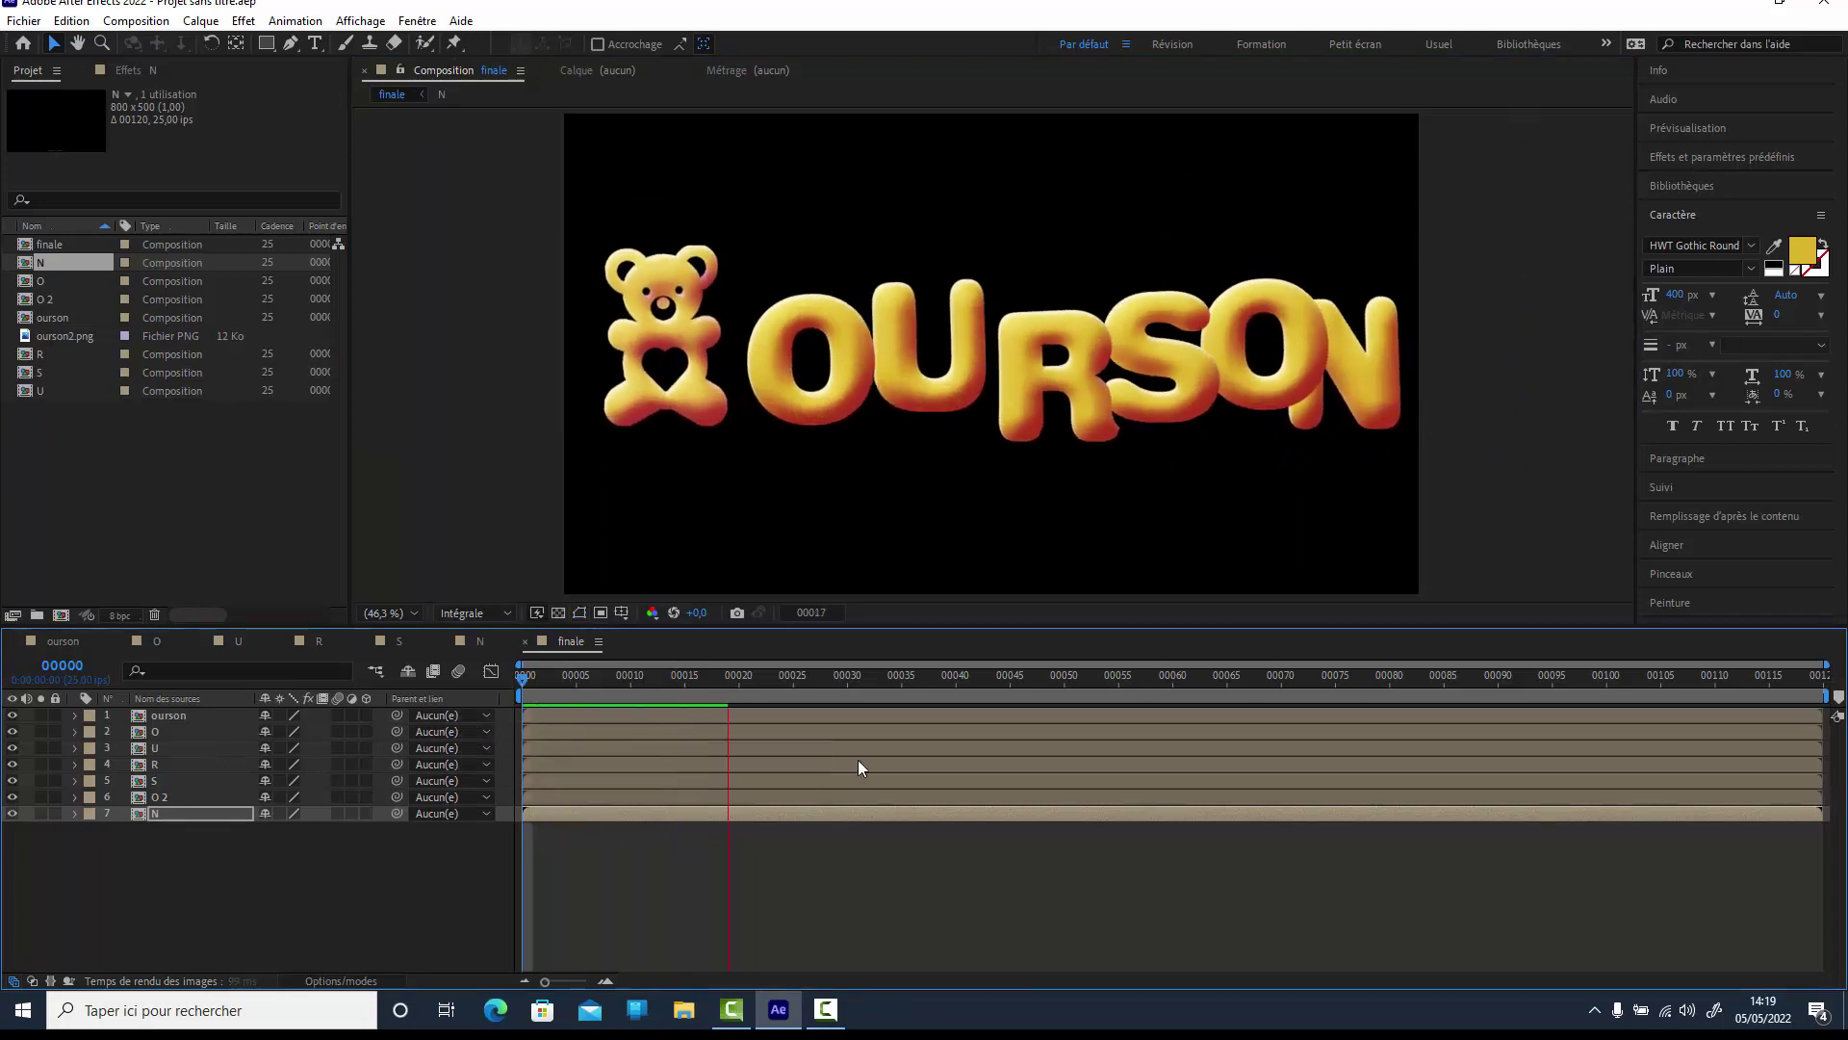
key("space")
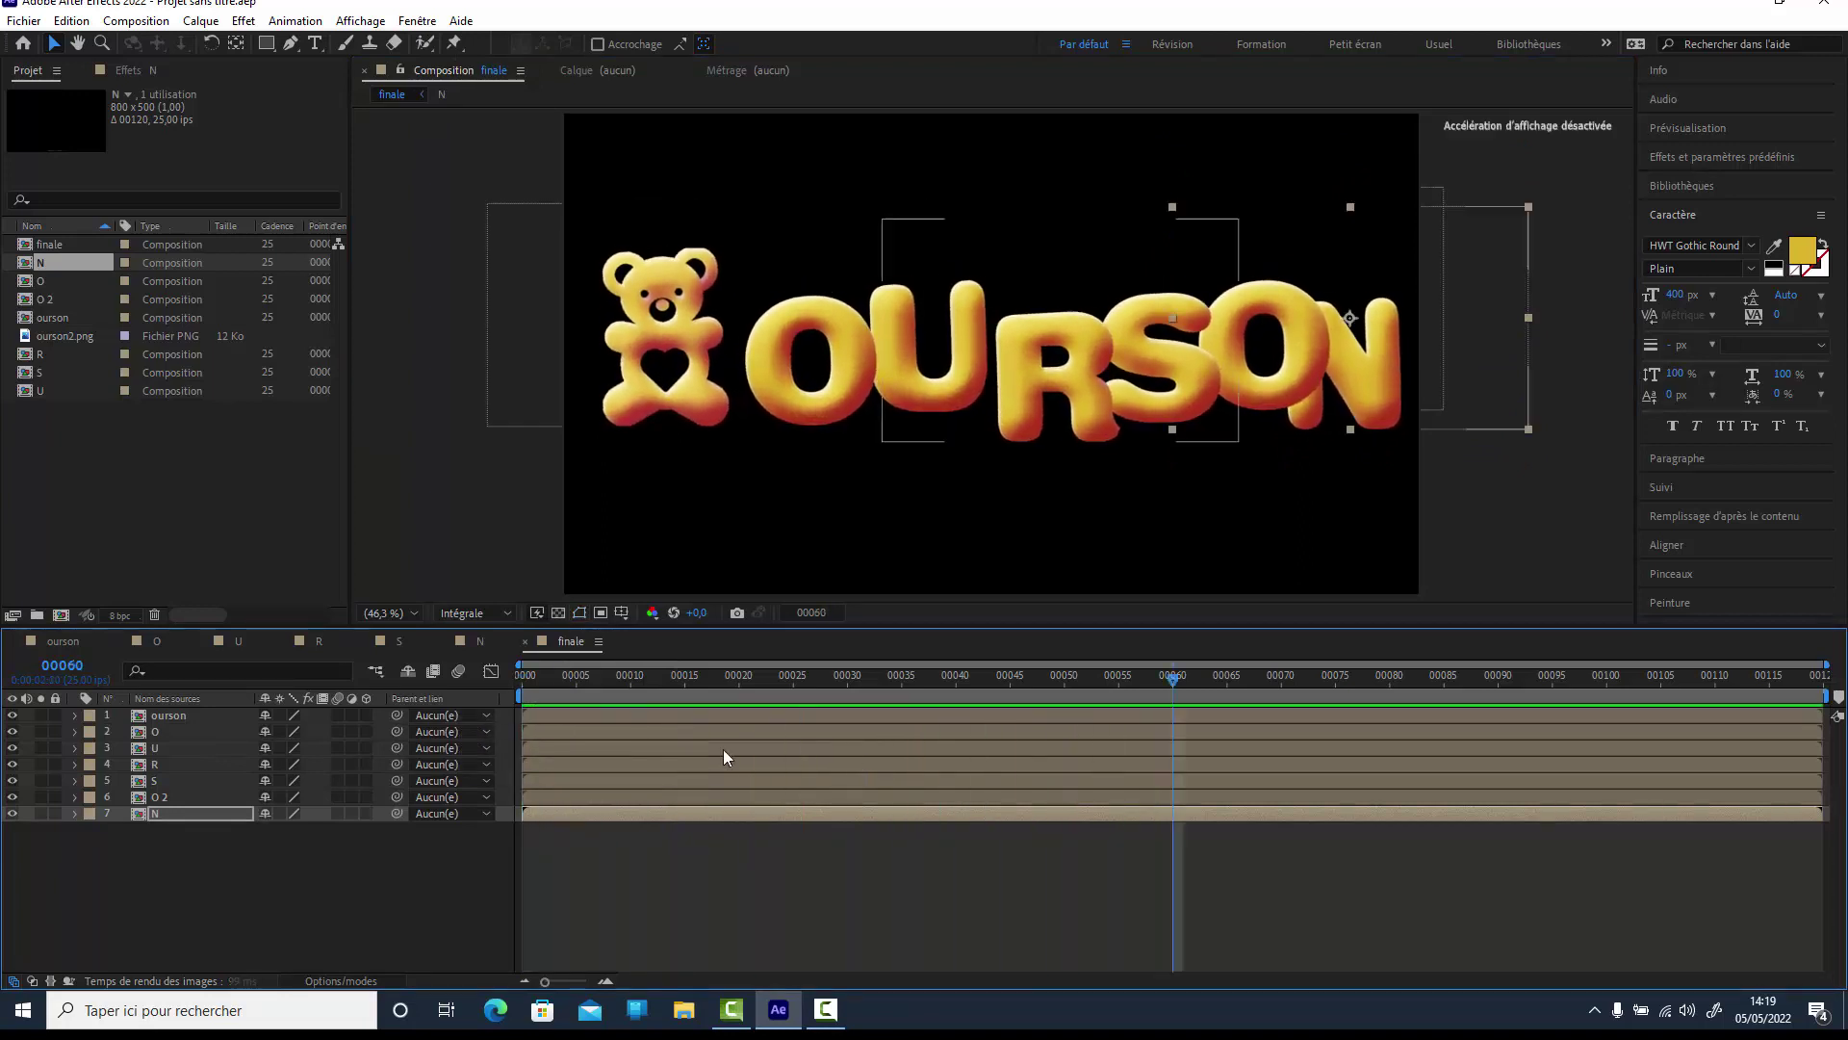
mouse_move(553, 732)
left_mouse_down()
mouse_move(619, 770)
mouse_move(692, 776)
left_mouse_up()
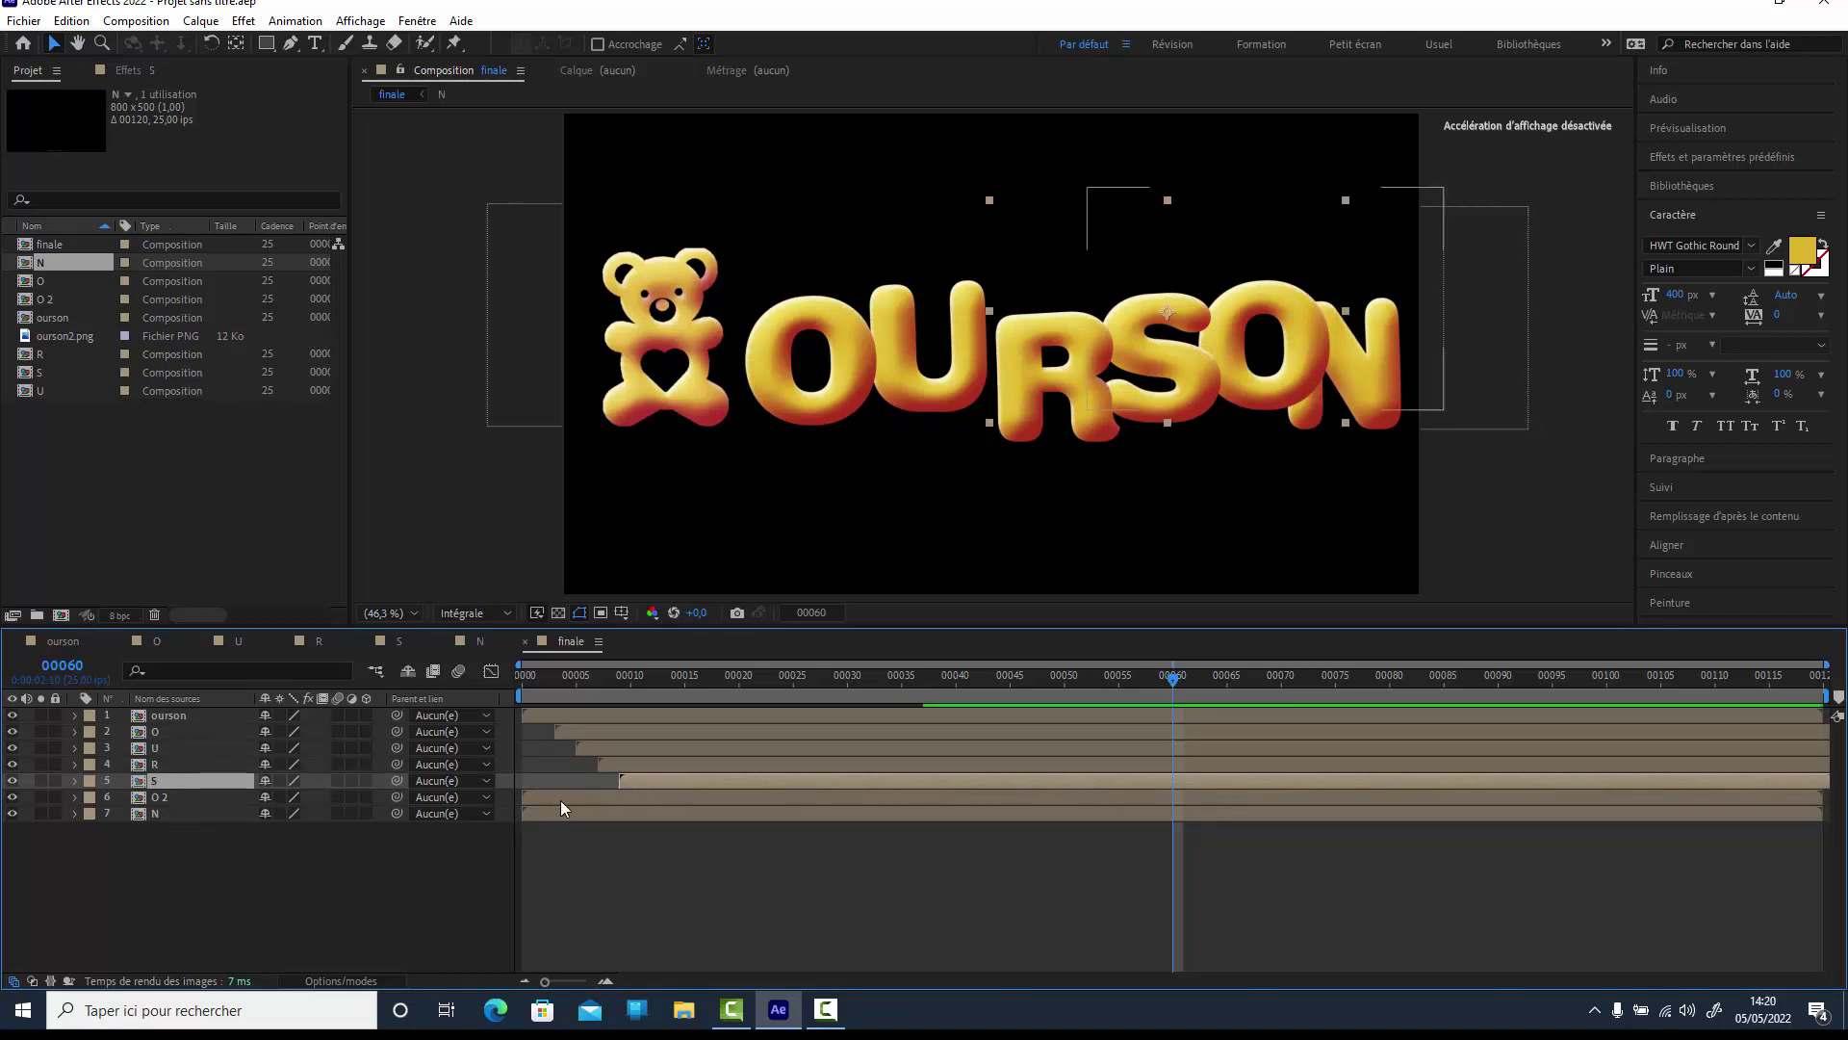
Delay the second O layer to start around frame 14 and preview the staggered pop-in from the start.
left_click_drag(561, 800, 774, 817)
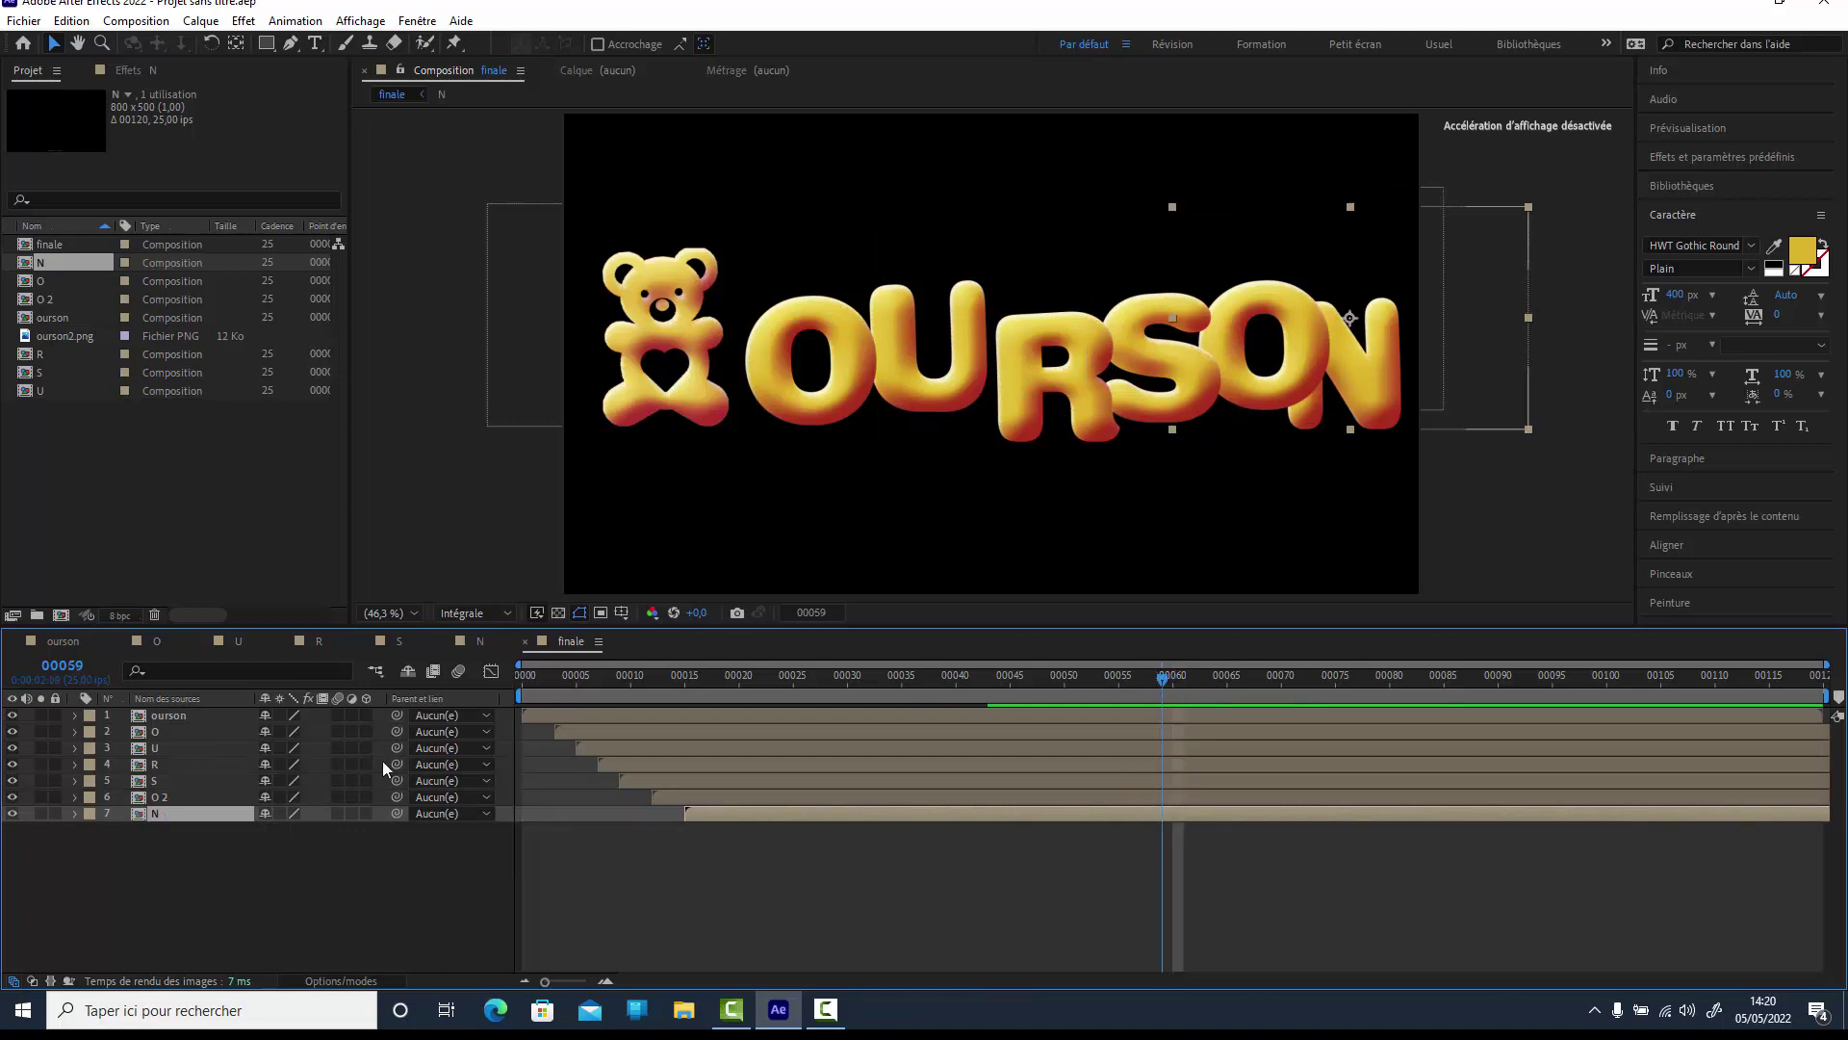
key("Home")
key("space")
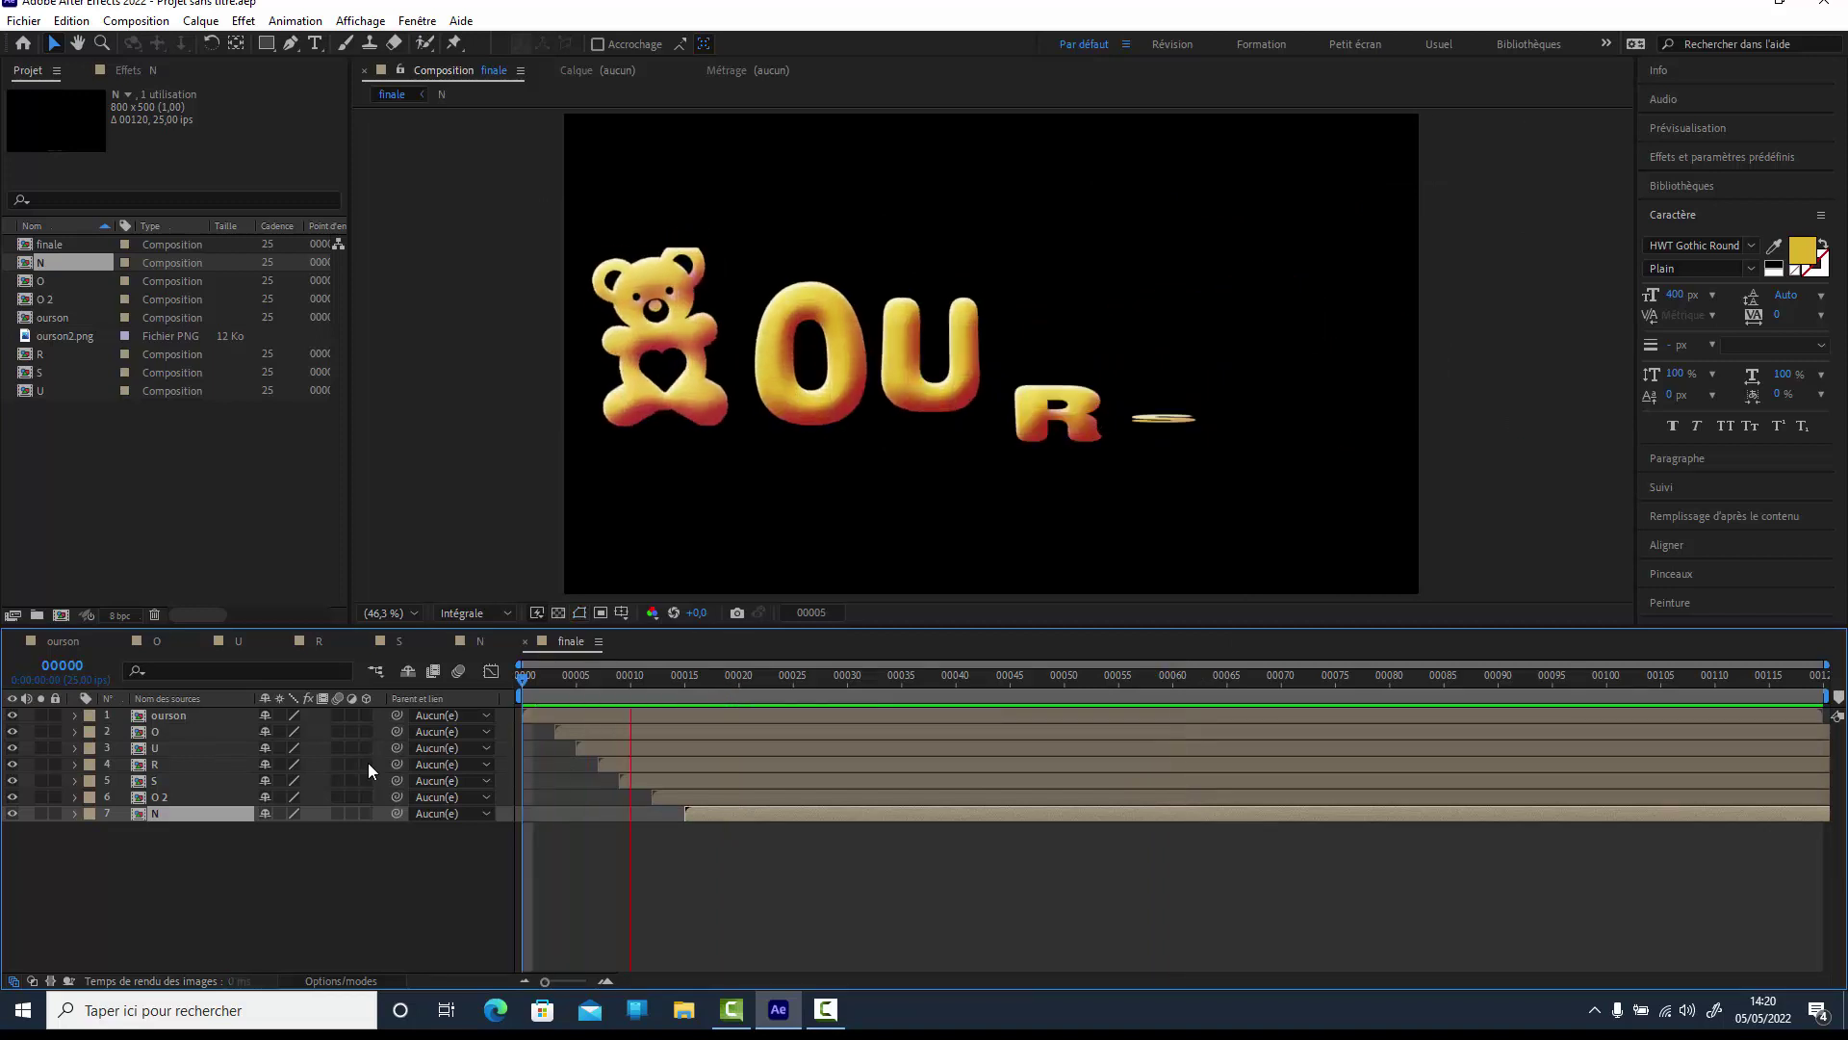